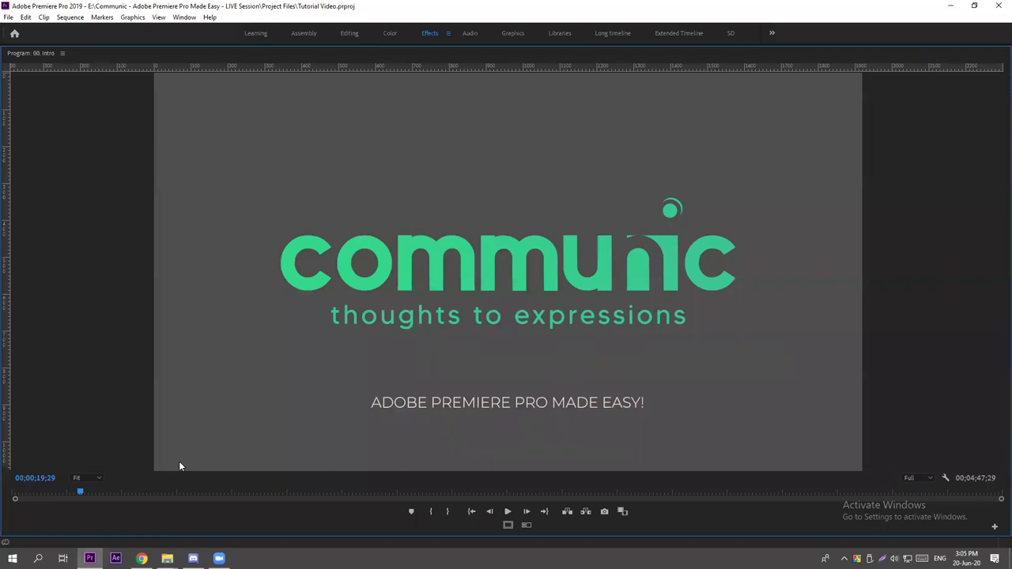
Bring up the Google Docs outline listing the eight Premiere Pro tutorial topics.
left_click(144, 557)
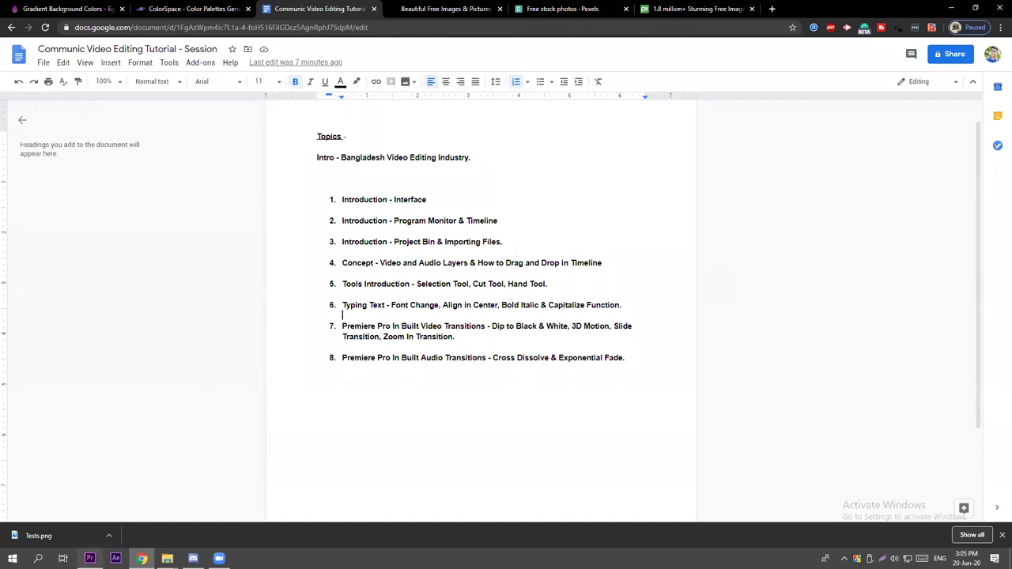
Return to Premiere Pro, showing the '00. Intro' Communic title card.
mouse_move(89, 558)
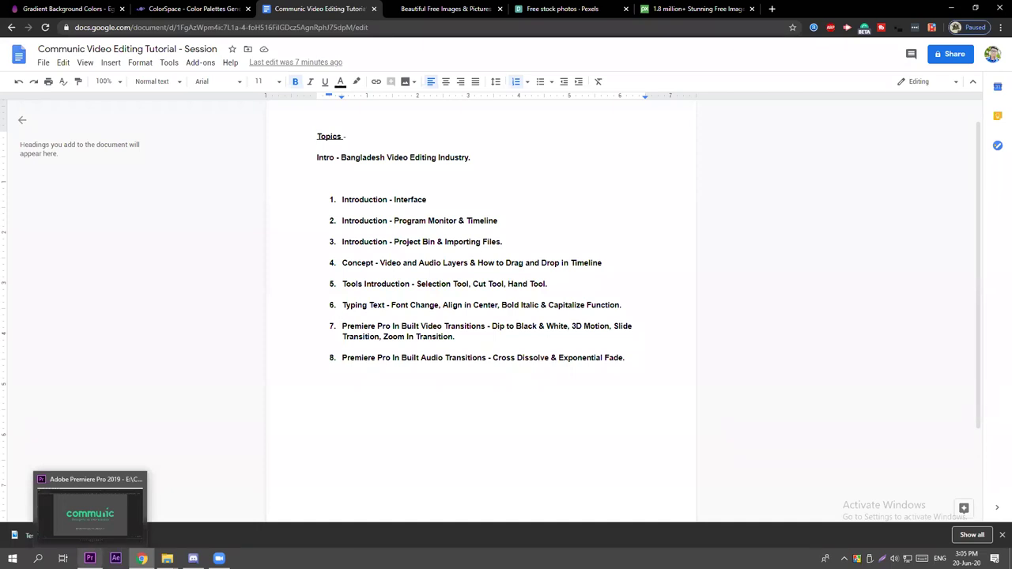
left_click(77, 534)
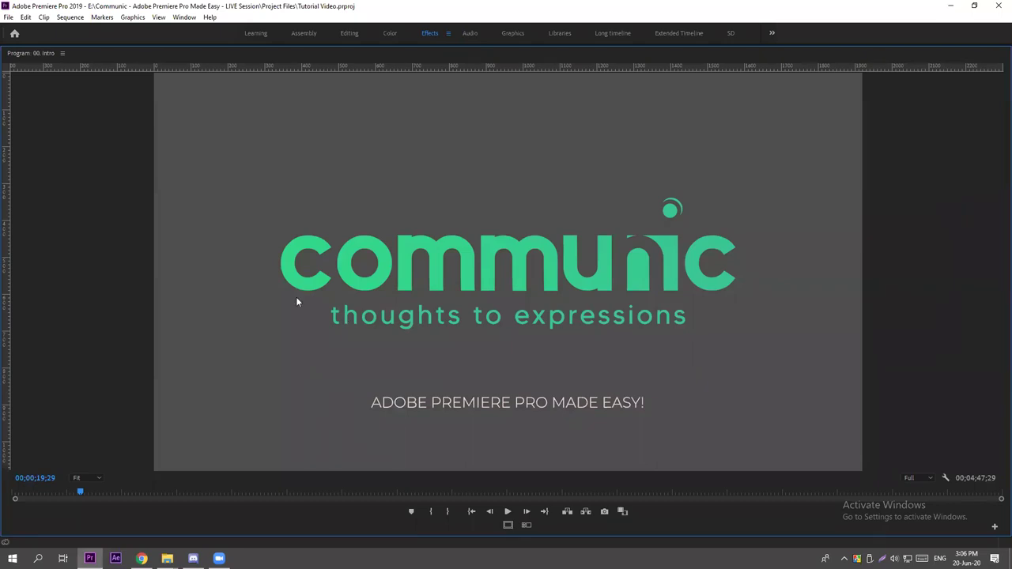
In Chrome, dismiss the Tests.png download bar and switch away toward Premiere Pro.
left_click(141, 558)
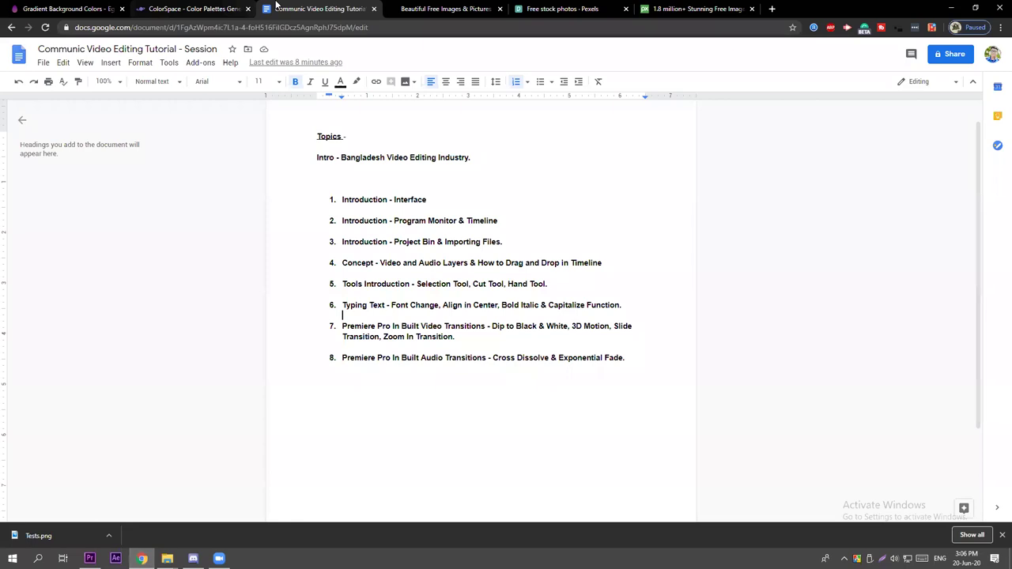
left_click(1000, 535)
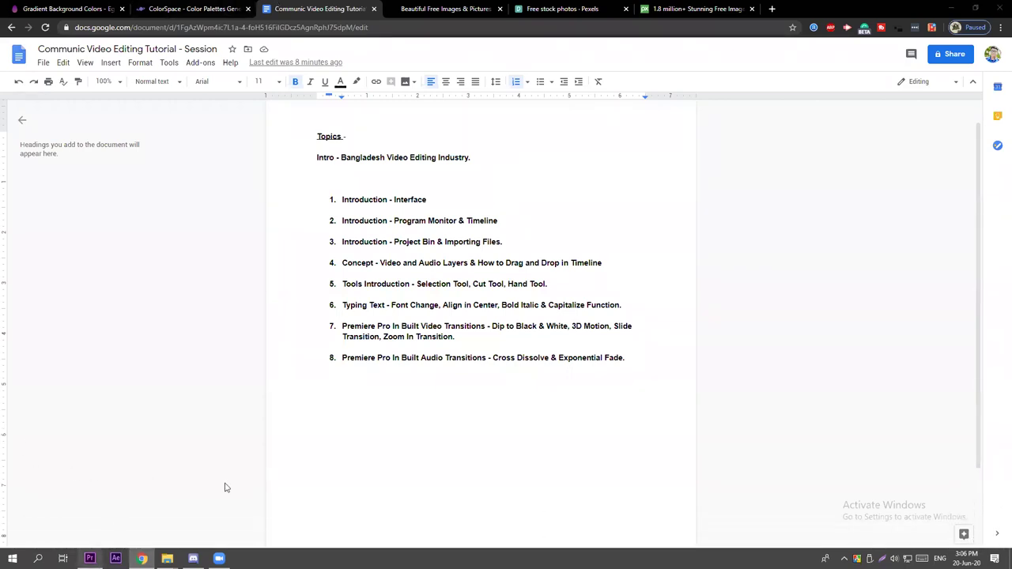
key("alt+Tab")
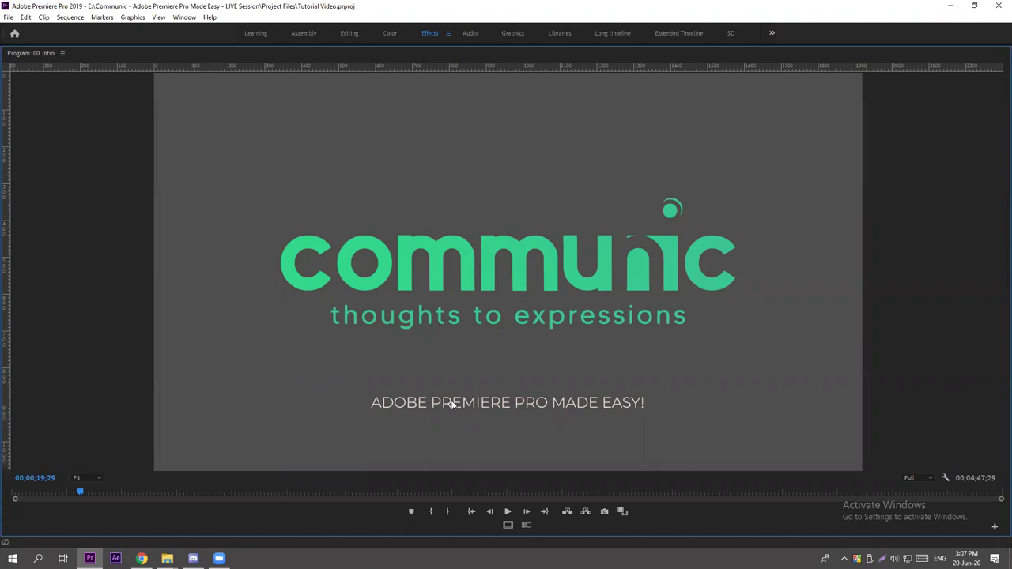
Restore the workspace, park at 00;00;27;29, and copy the V3 title clip onto V2 above BG - Green.
key("Up")
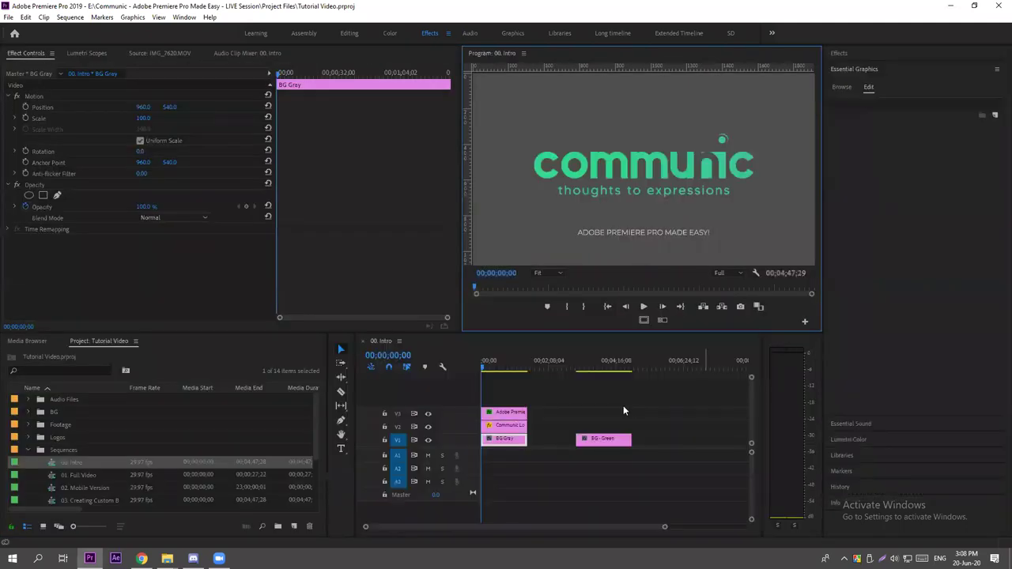
left_click(603, 438)
left_click(495, 361)
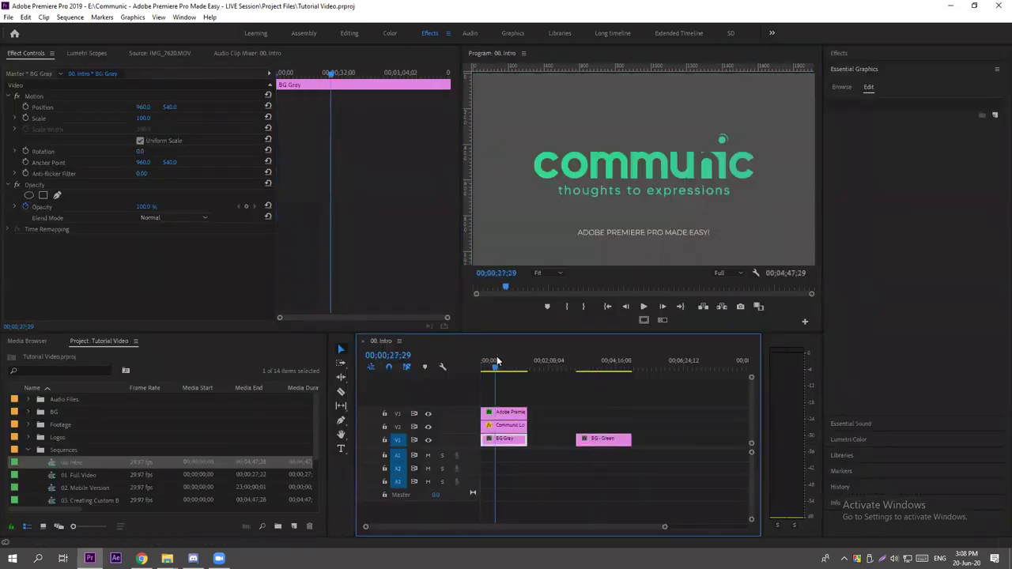
left_click(579, 161)
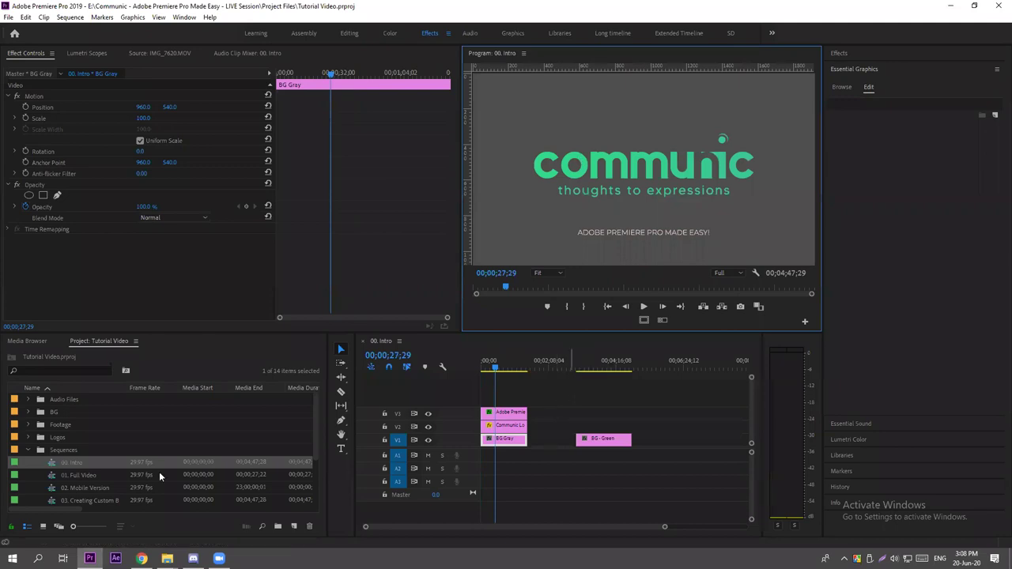
scroll(70, 476, "down", 2)
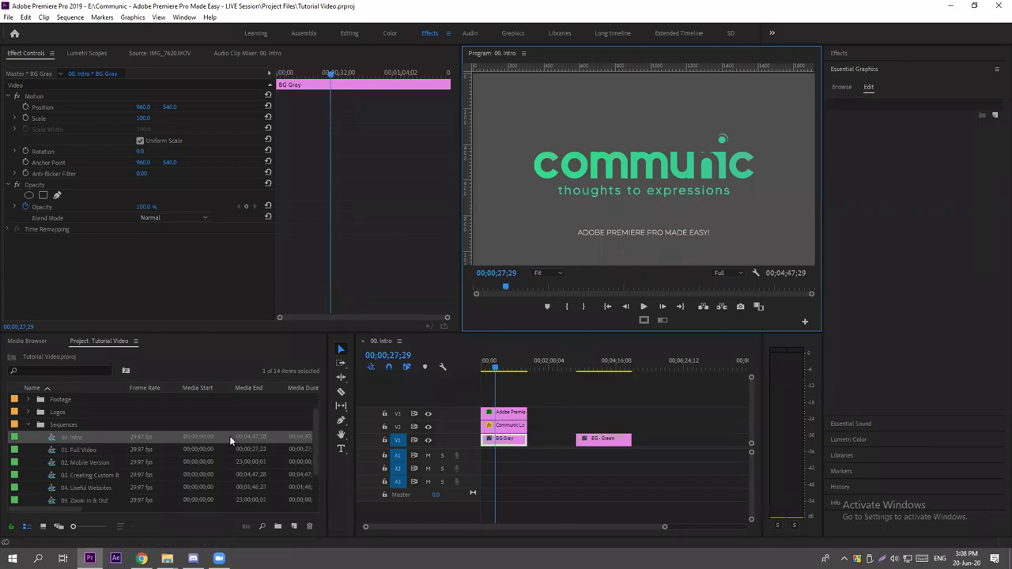
left_click(504, 413)
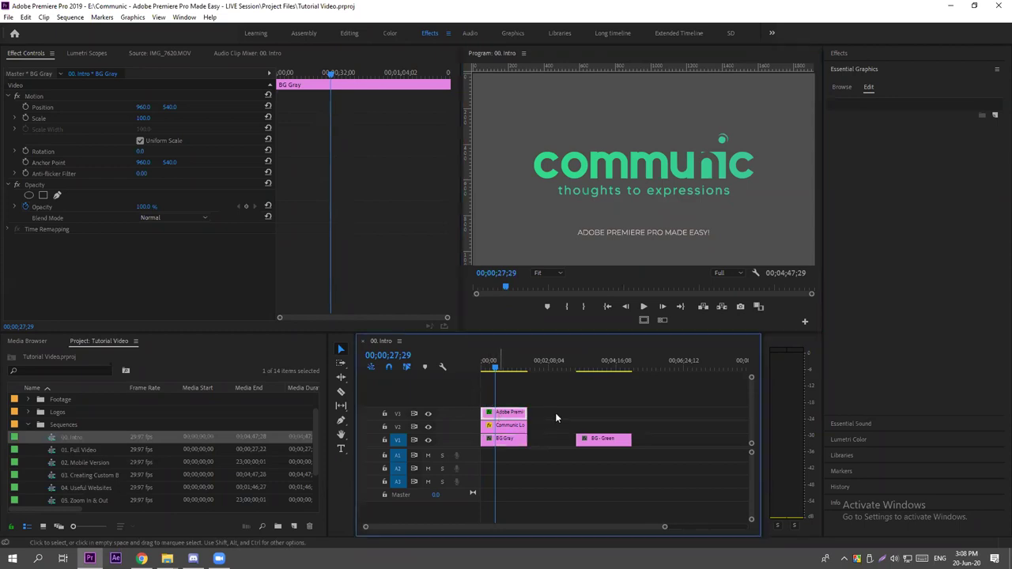
left_click_drag(503, 412, 630, 425)
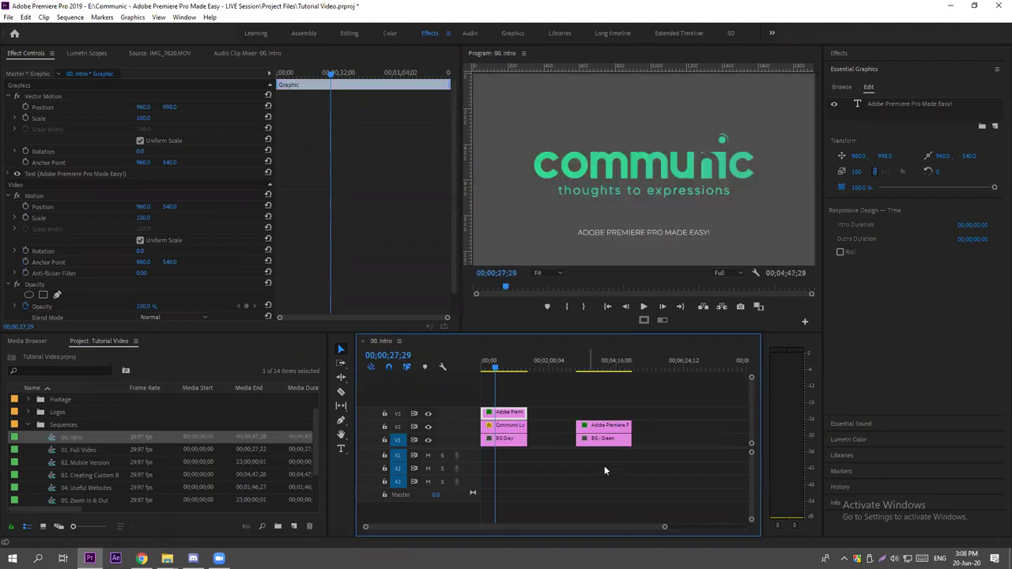
Delete the V2 copy and type a three-line title: 'video editing / industry of / bangladesh'.
left_click(601, 427)
key("Delete")
left_click(592, 357)
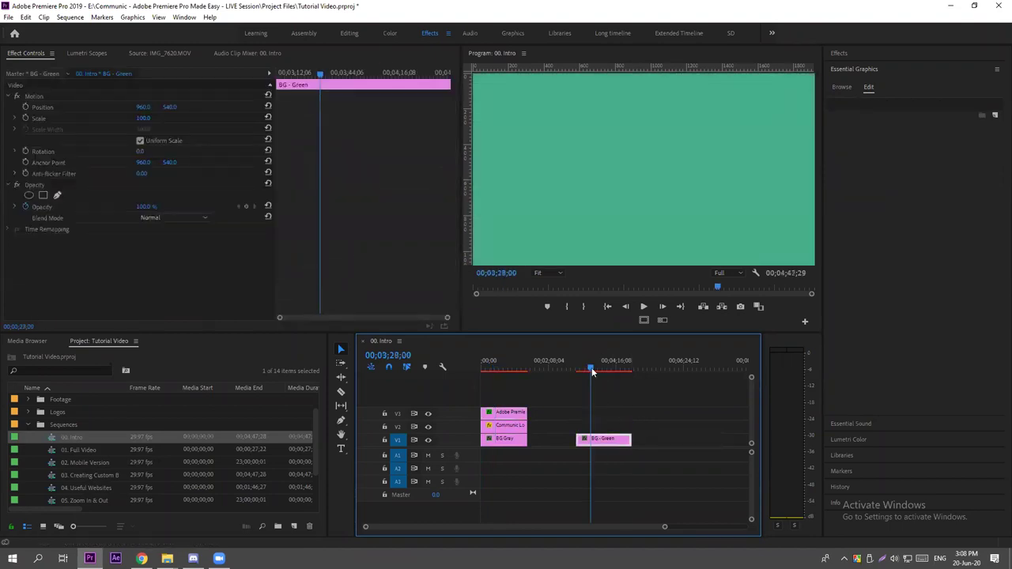
left_click(341, 449)
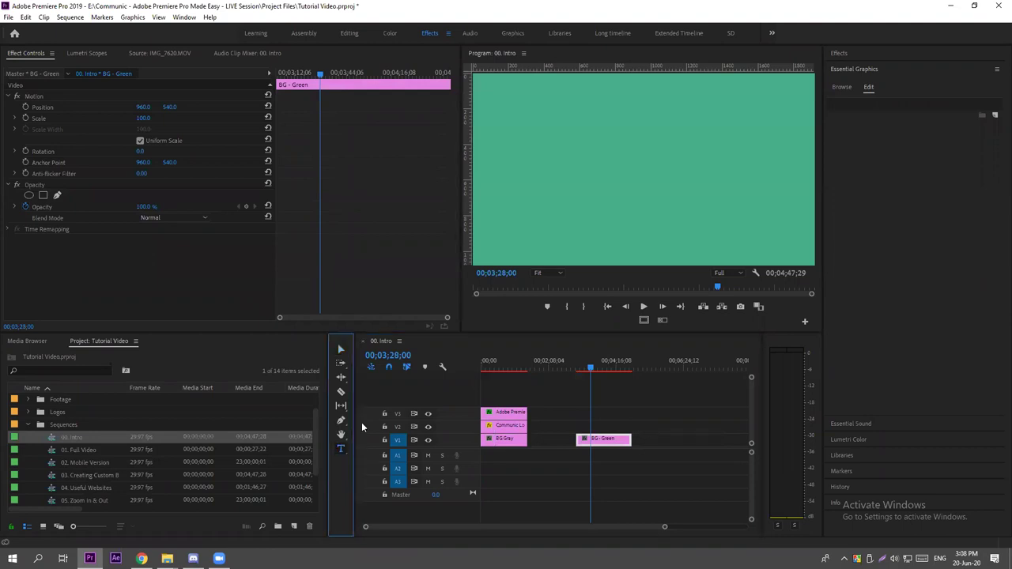
left_click(592, 189)
type("video editing")
key("Return")
type("industry of")
key("Return")
type("bangladesh")
Make the title Black weight, centre-aligned, and centred horizontally and vertically in the frame.
key("ctrl+a")
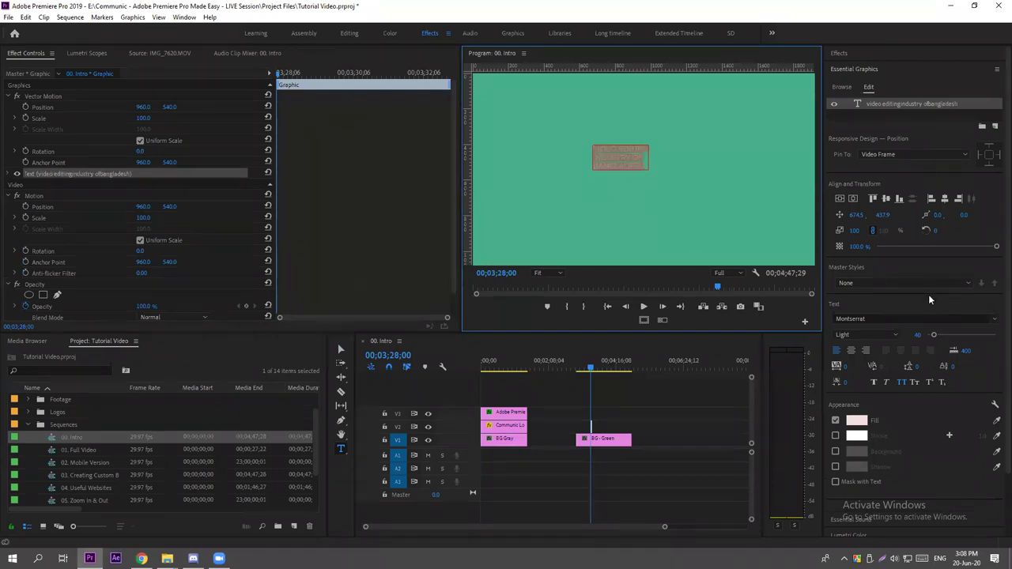
left_click(868, 335)
left_click(863, 317)
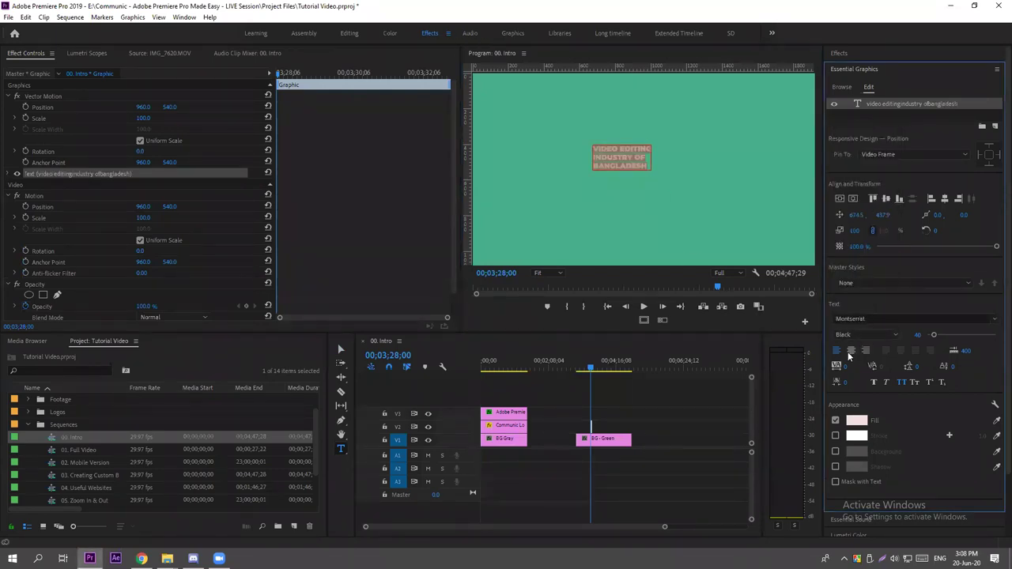
left_click(851, 350)
left_click(840, 198)
left_click(853, 198)
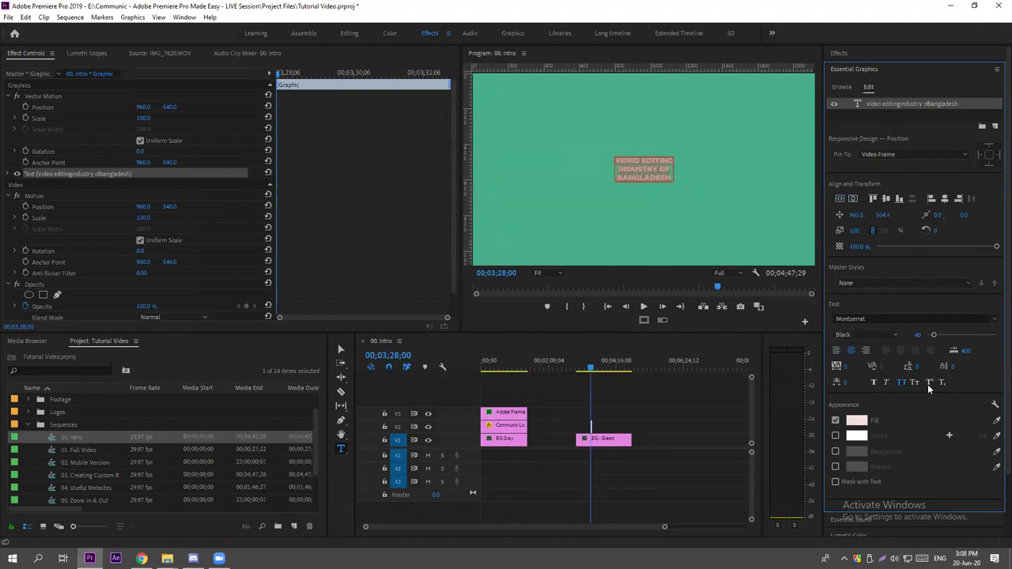
Set the title's font size to 90, then open the background colour picker.
left_click(914, 334)
type("75")
key("Return")
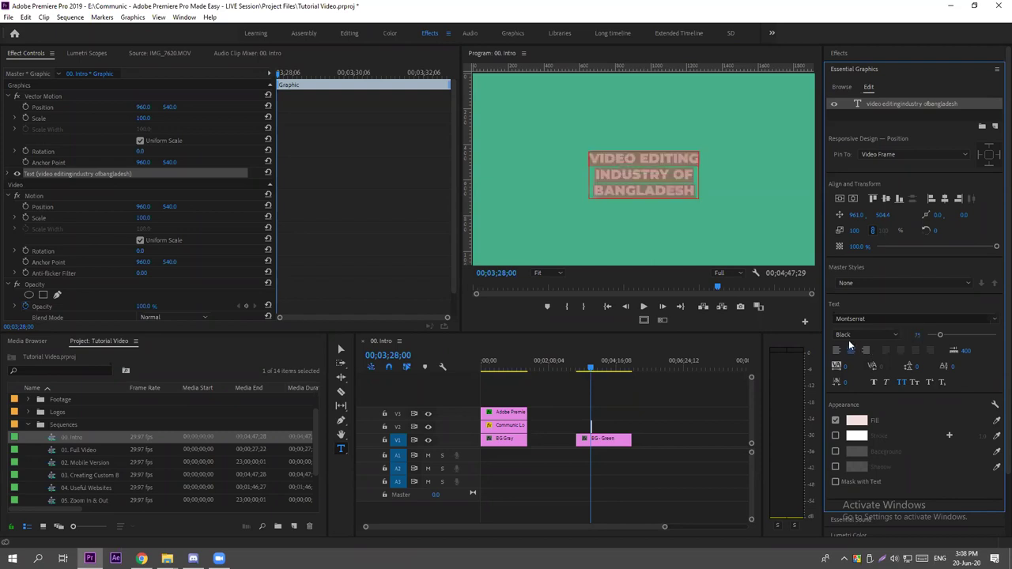
left_click(915, 335)
type("90")
key("Return")
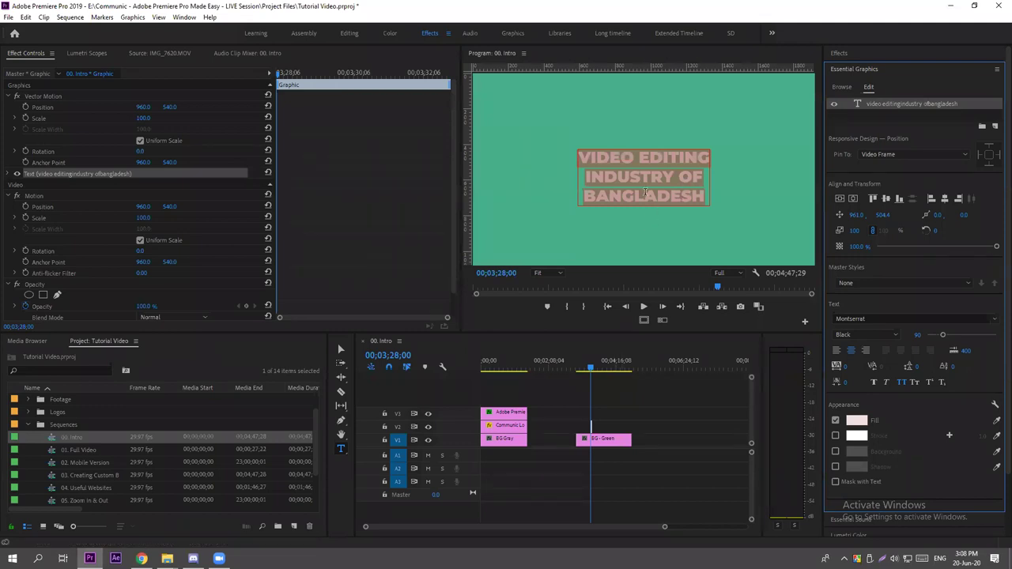
double_click(503, 439)
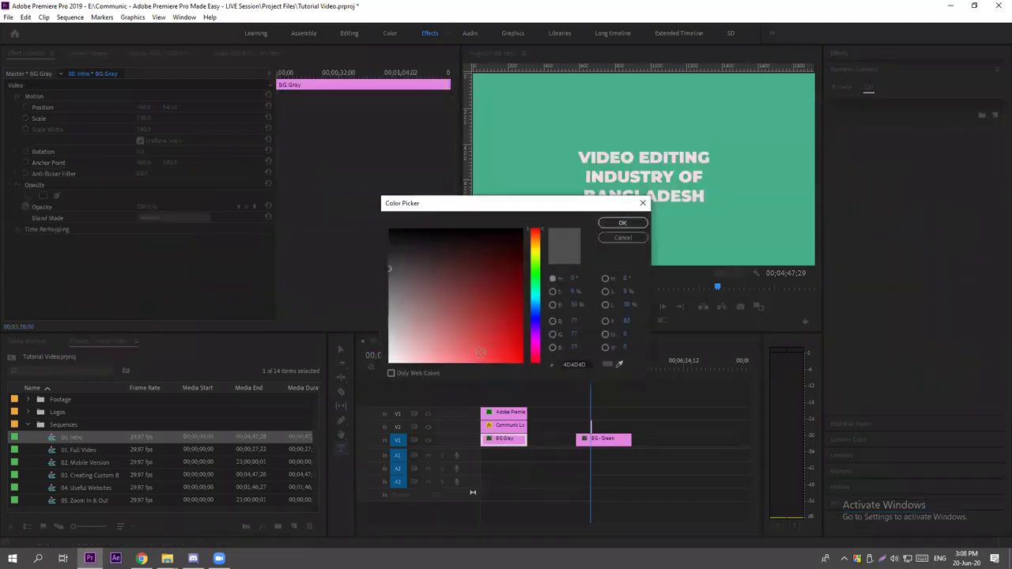
Close the colour picker unchanged and select the title graphic clip on V2.
left_click(574, 364)
left_click(622, 223)
left_click(585, 440)
left_click_drag(578, 425, 632, 426)
left_click(633, 427)
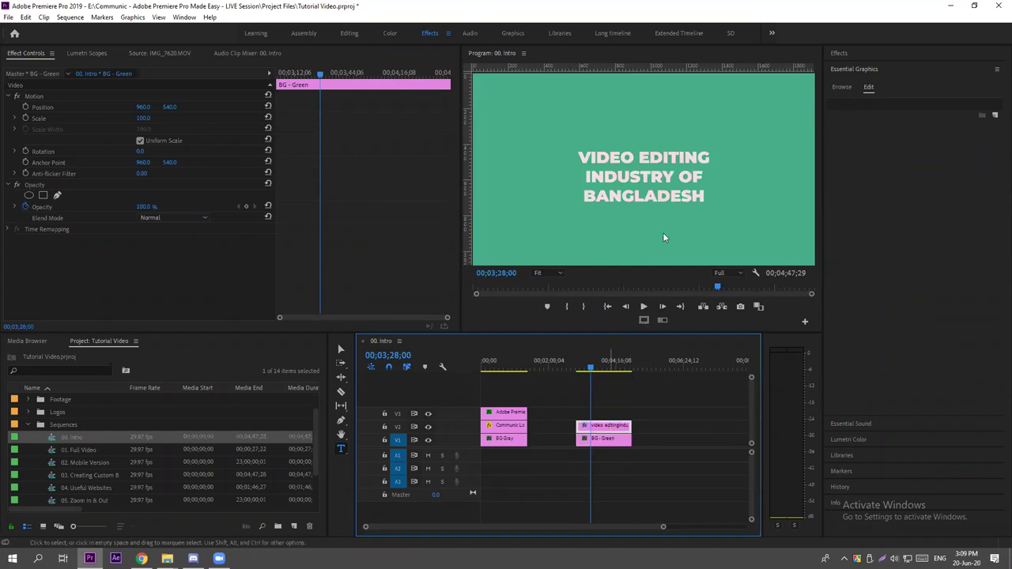
Give the word BANGLADESH a dark red fill colour.
left_click(651, 194)
double_click(651, 195)
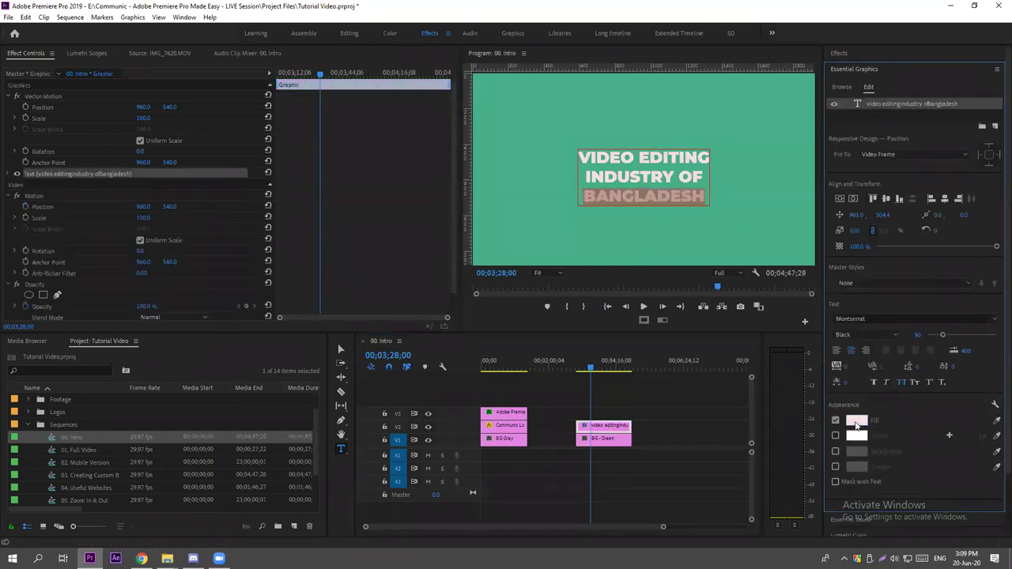
left_click(856, 420)
double_click(598, 363)
key("ctrl+v")
left_click(622, 222)
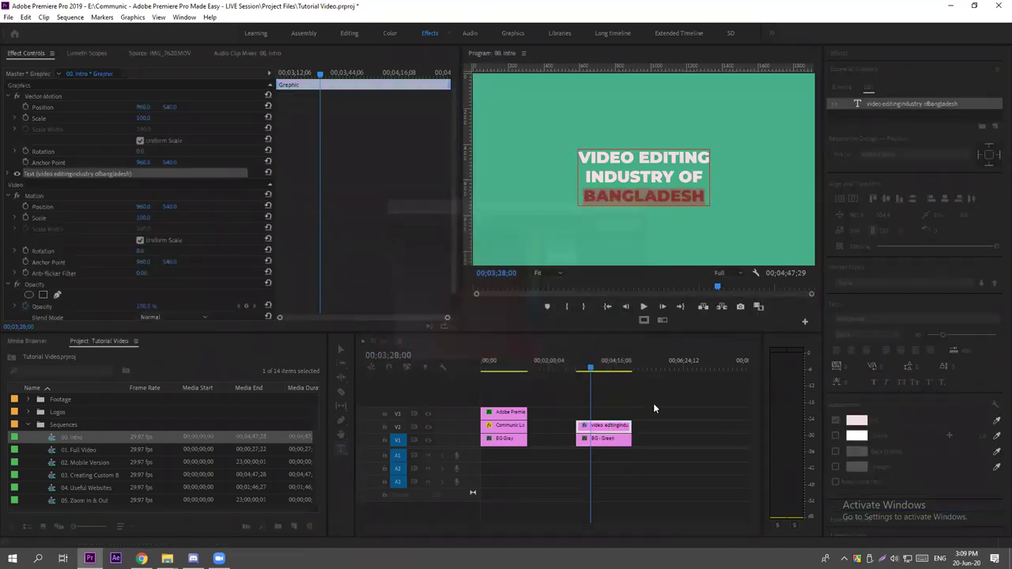
Move the playhead back into the intro and focus the Program monitor.
left_click(650, 394)
left_click_drag(515, 360, 589, 368)
left_click(603, 428)
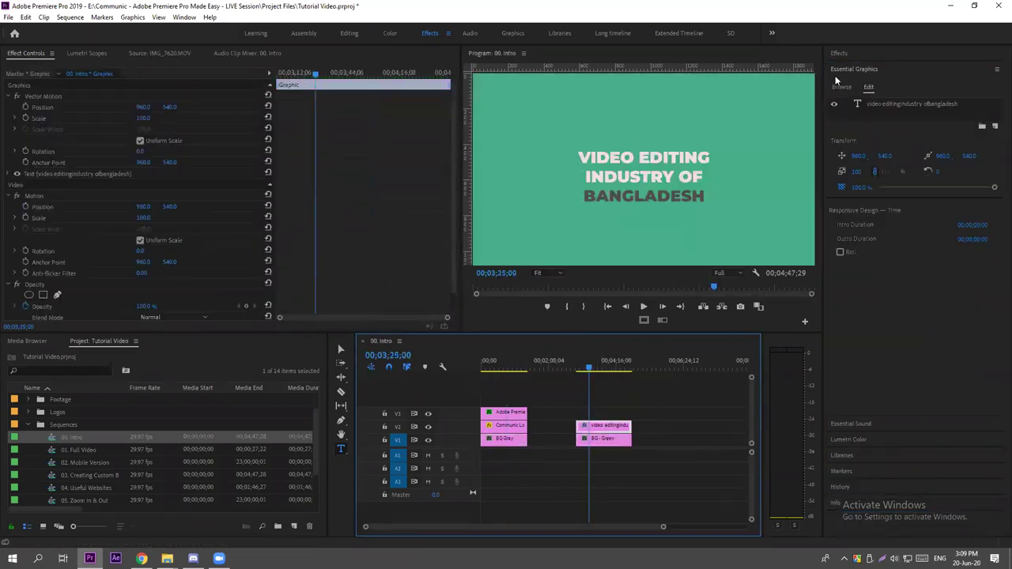
left_click(883, 104)
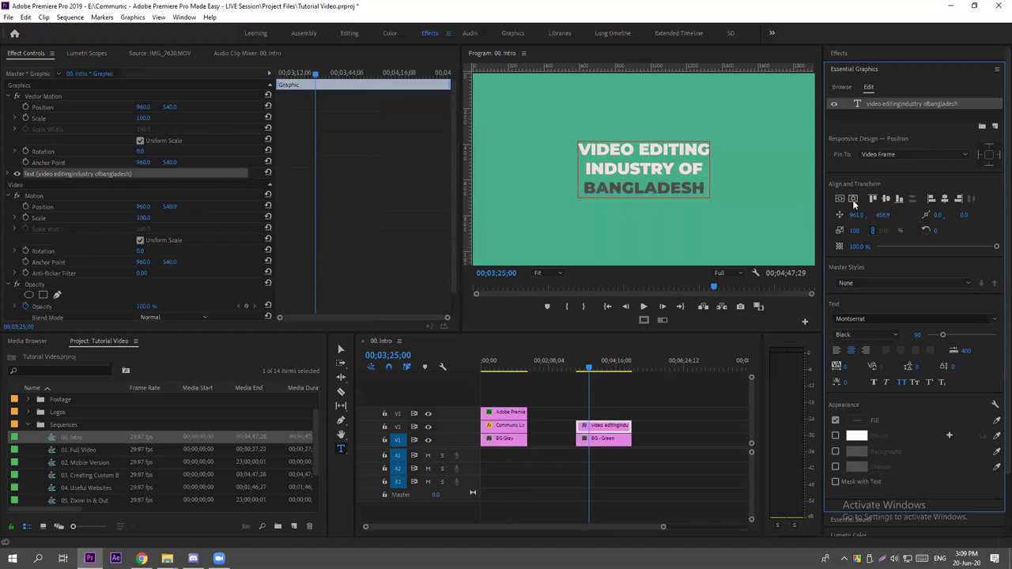
left_click(504, 361)
left_click(585, 112)
Maximize the Program monitor, showing the intro's Communic logo at 00;00;44;29.
key("grave")
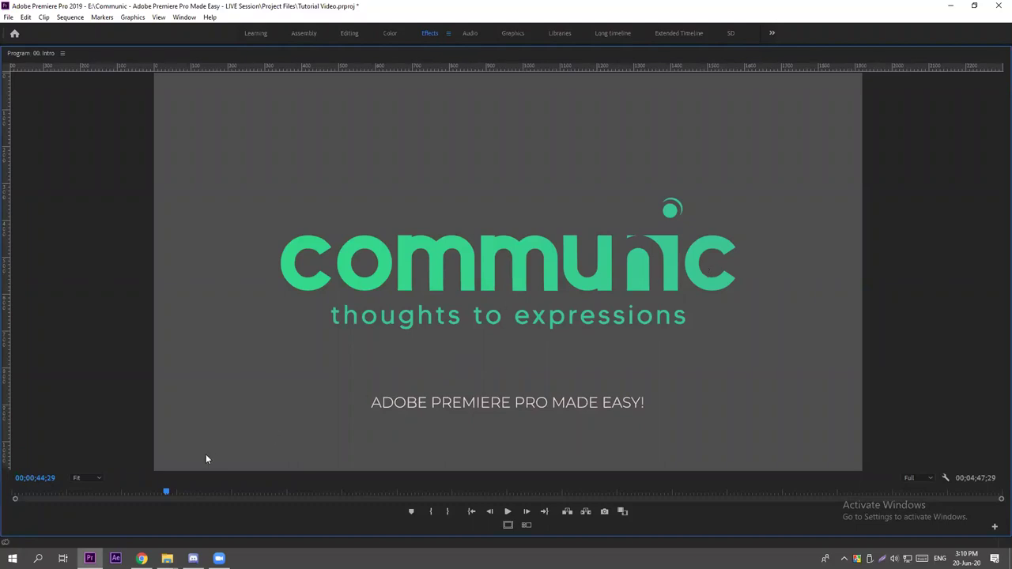
left_click(141, 558)
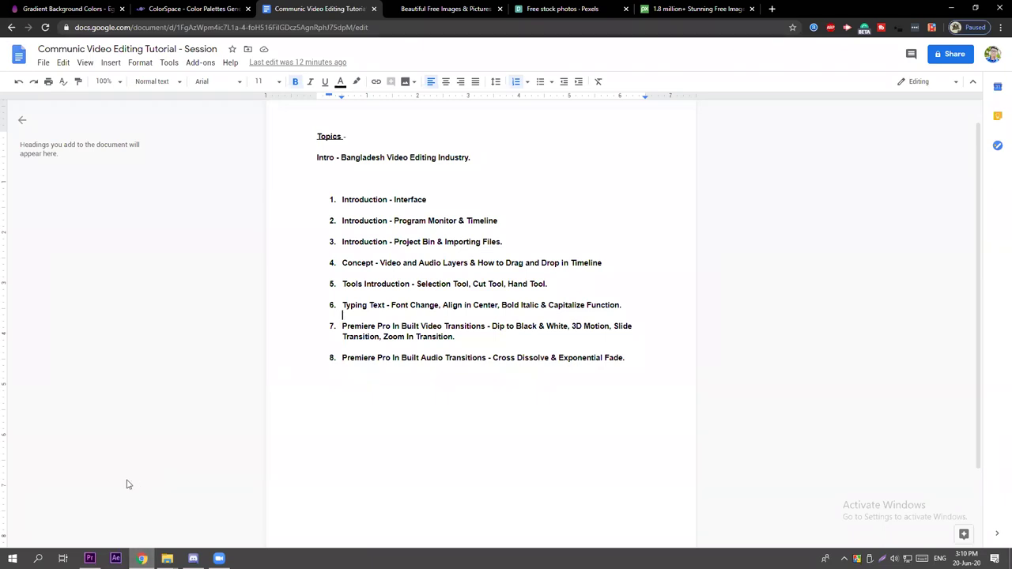
left_click(89, 558)
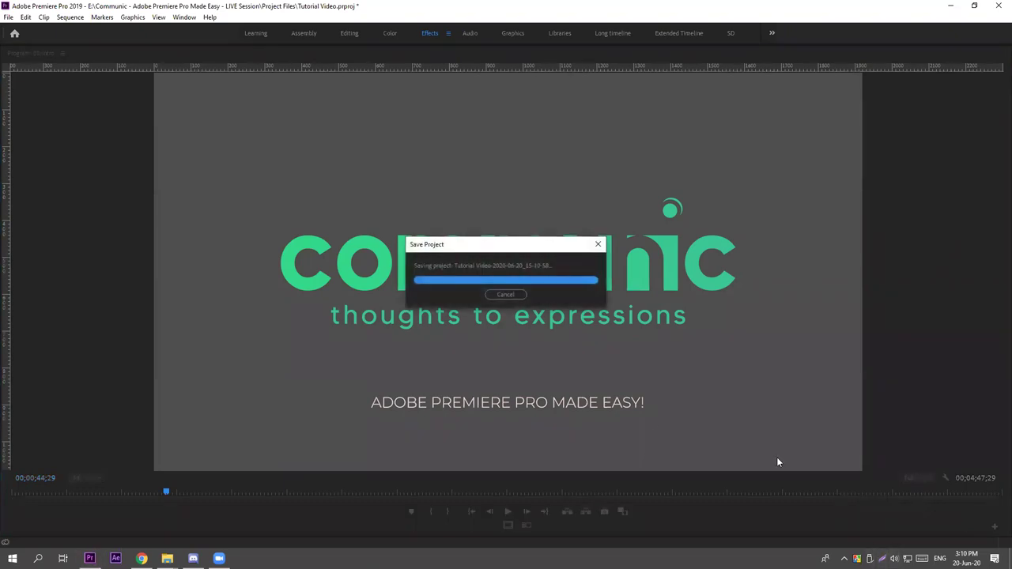
Lower the system speaker volume to 15.
left_click(894, 558)
left_click(839, 534)
left_click(839, 534)
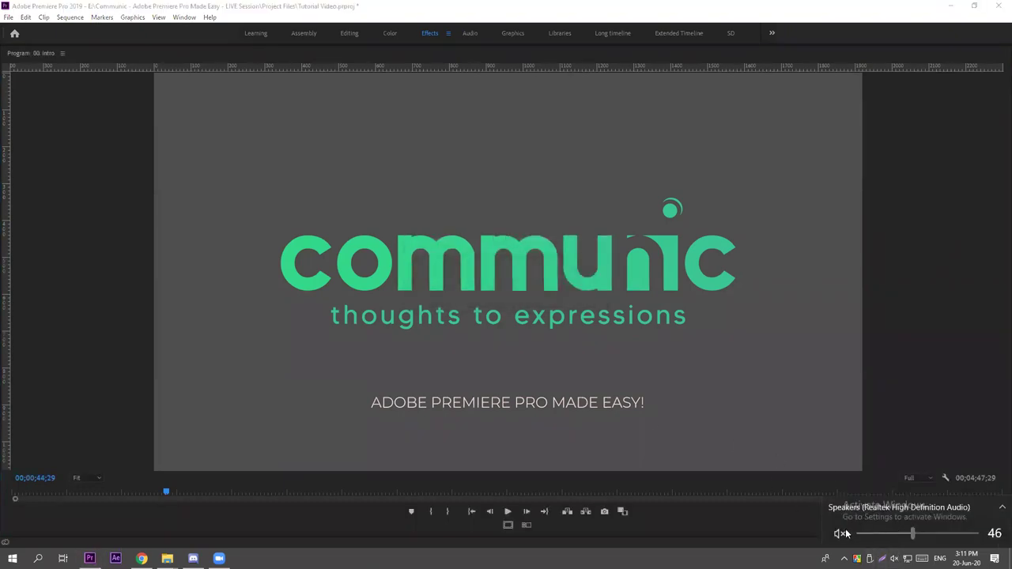
left_click(876, 535)
left_click(514, 375)
Restore the workspace, open the '01. Full Video' sequence, and maximize its program preview.
key("grave")
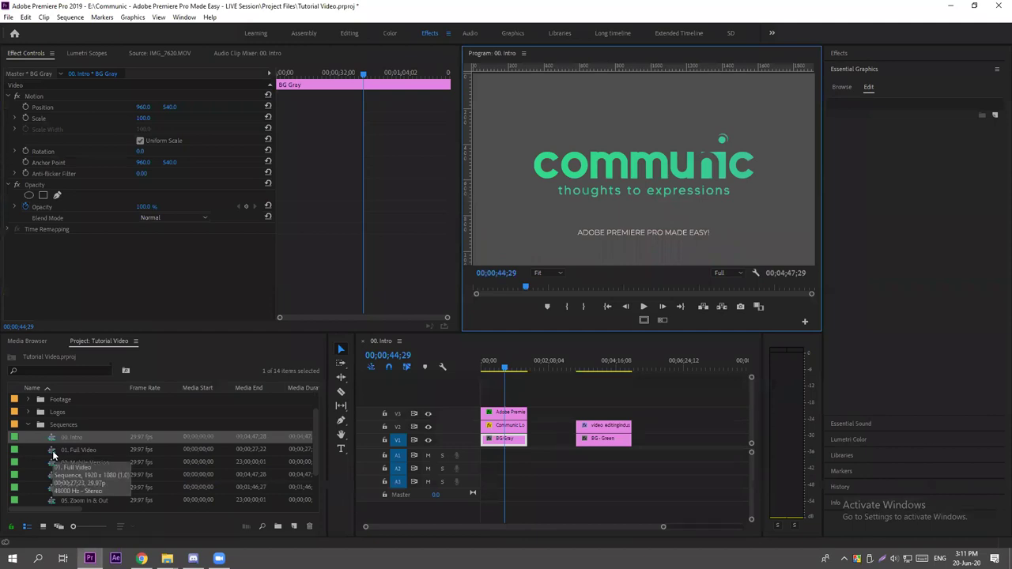
scroll(53, 456, "down", 1)
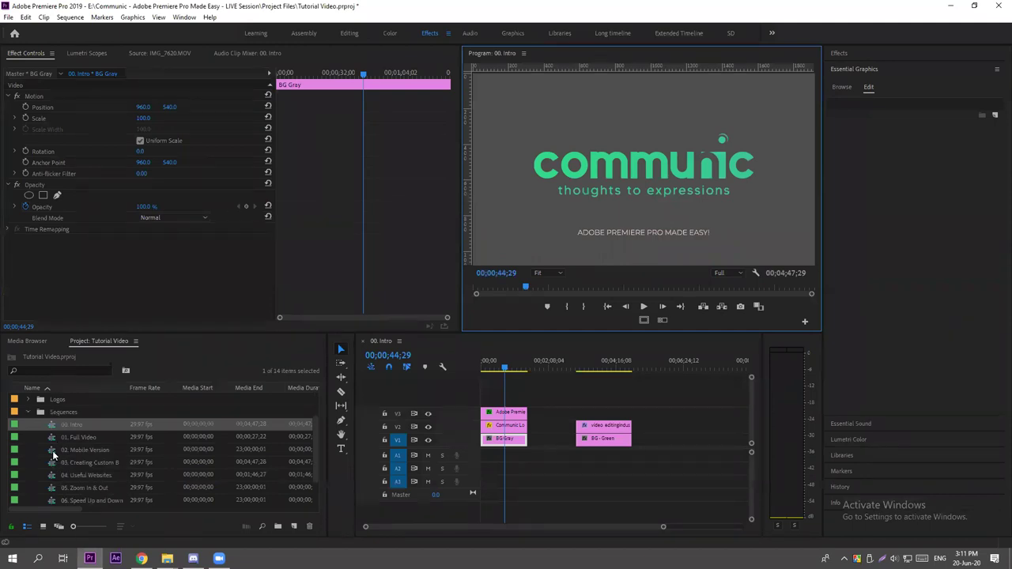
scroll(53, 456, "down", 1)
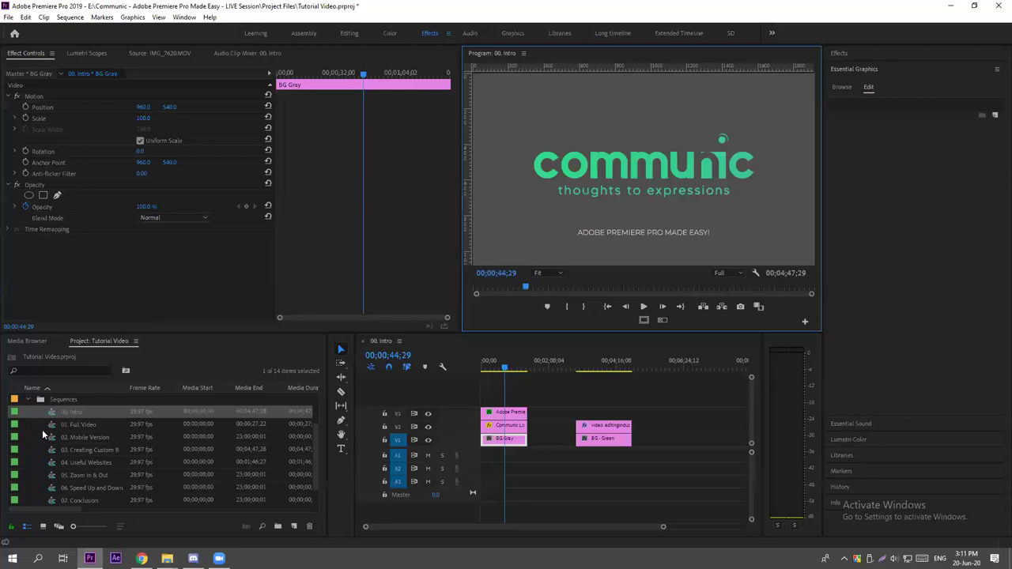
double_click(54, 426)
left_click(507, 385)
left_click(564, 195)
key("grave")
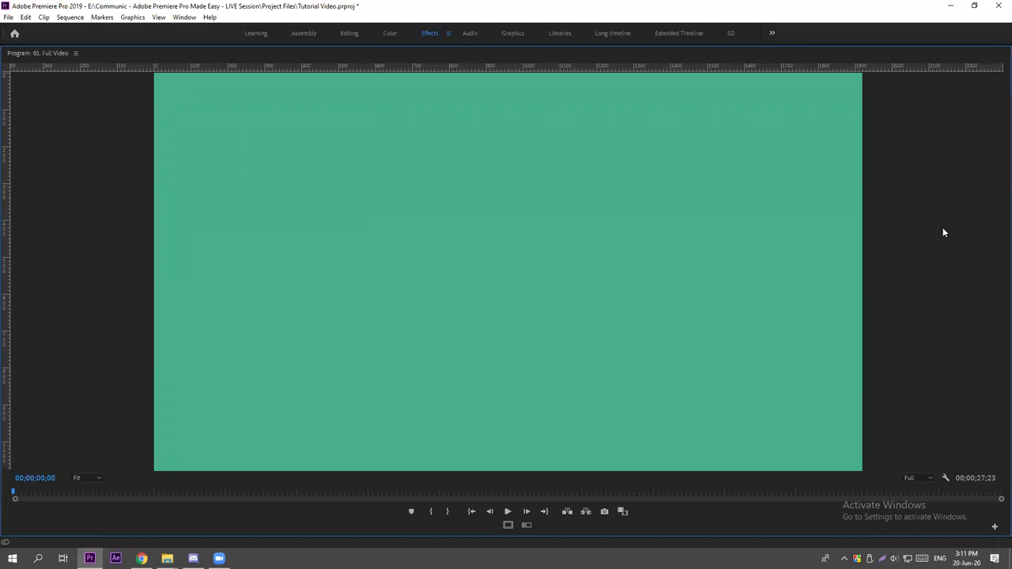
Play the '01. Full Video' sequence in the maximized monitor.
key("space")
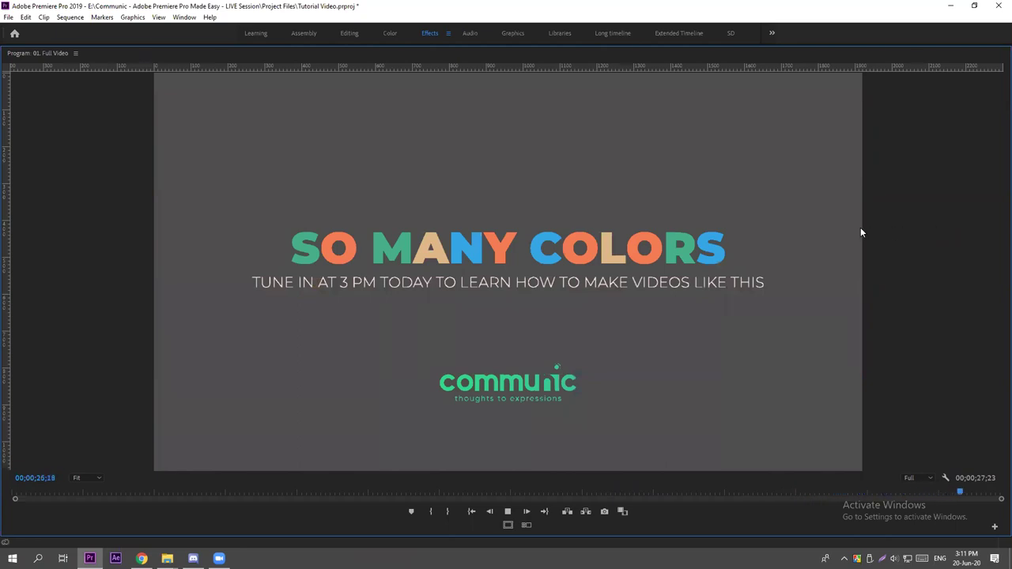
Stop playback, scrub through READY?, sea, flag, rickshaw and SO MANY COLORS shots, then restore panels.
key("space")
left_click(30, 492)
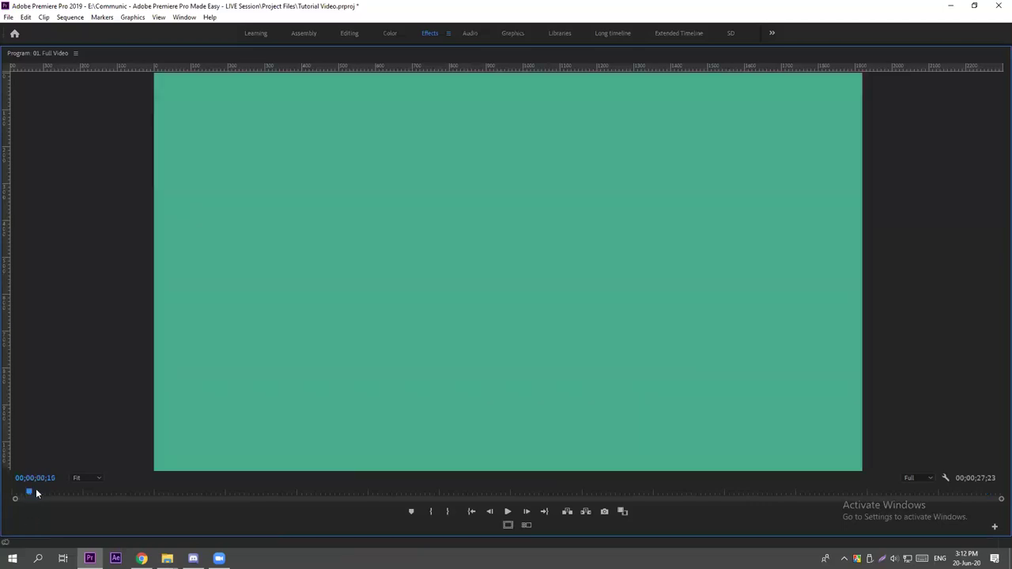
left_click_drag(32, 492, 68, 491)
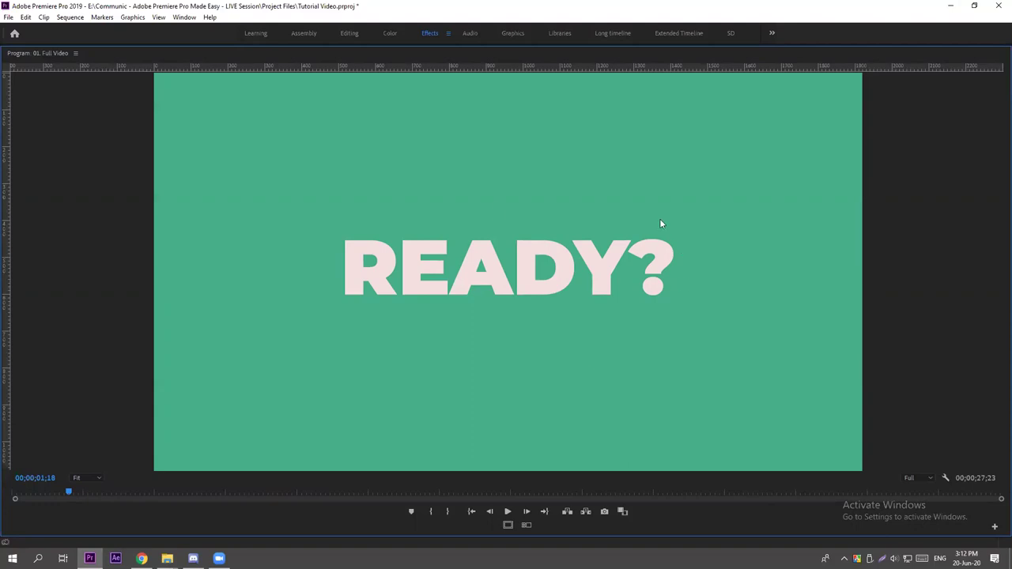
left_click(224, 493)
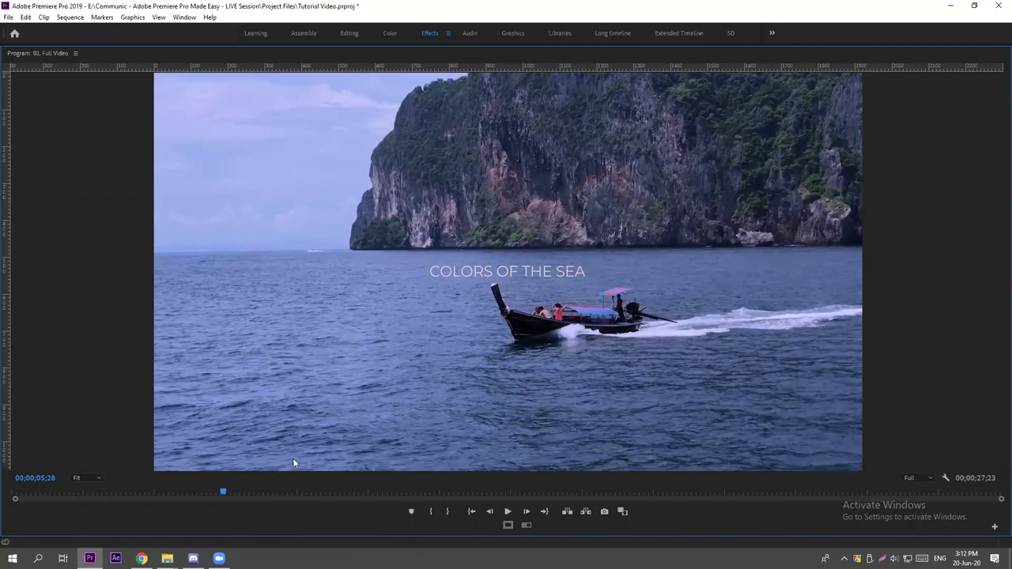
left_click(469, 490)
key("Down")
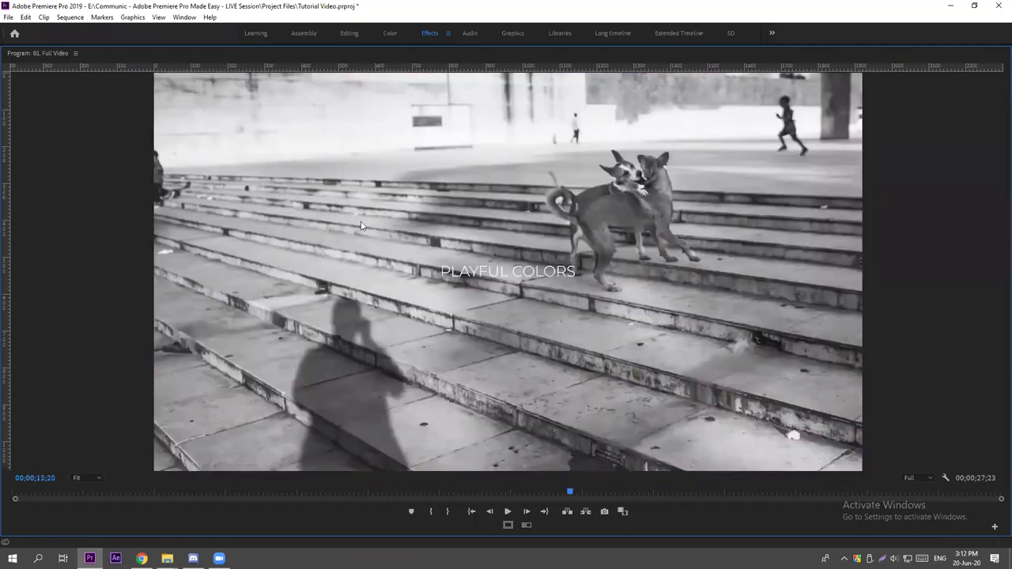
left_click(661, 489)
left_click(703, 492)
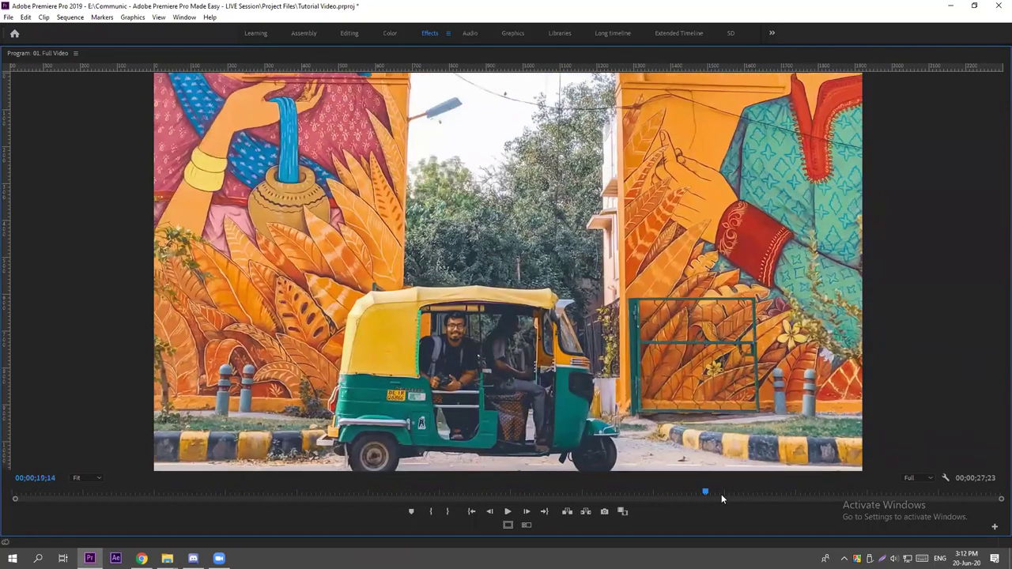
left_click(771, 494)
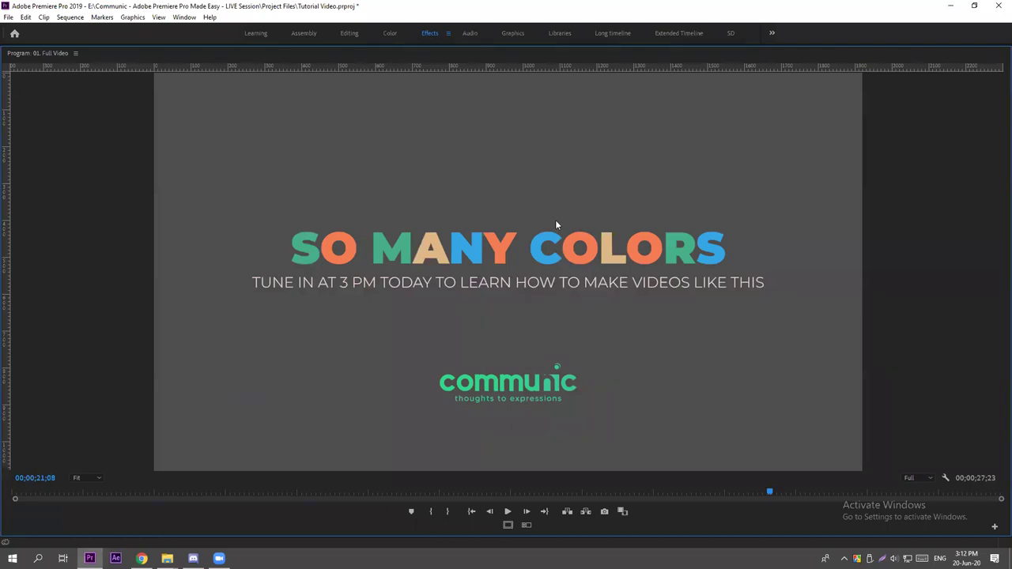
key("grave")
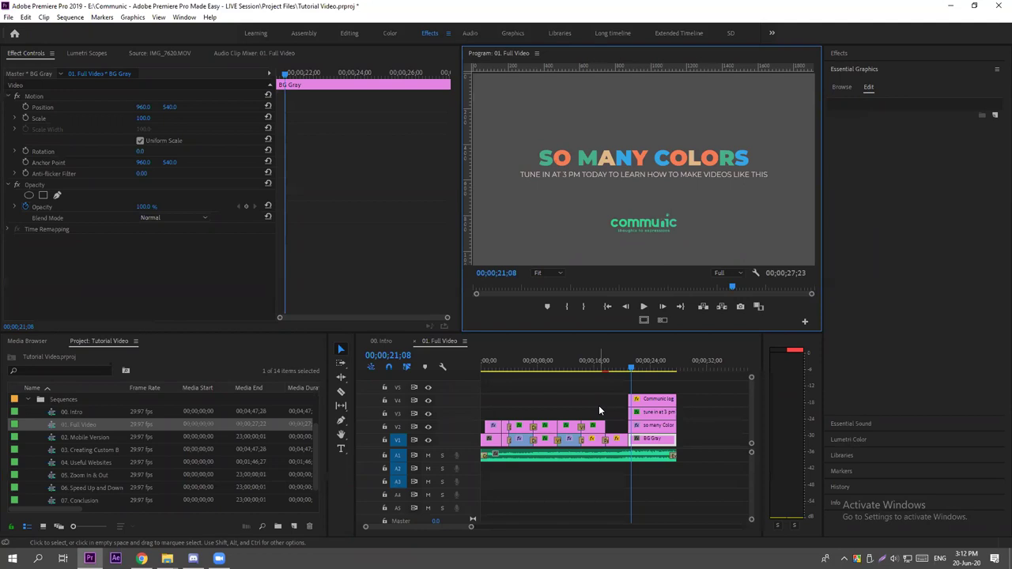
Return the playhead to the start and close the 01. Full Video and 00. Intro sequences.
left_click_drag(496, 369, 482, 371)
left_click(494, 373)
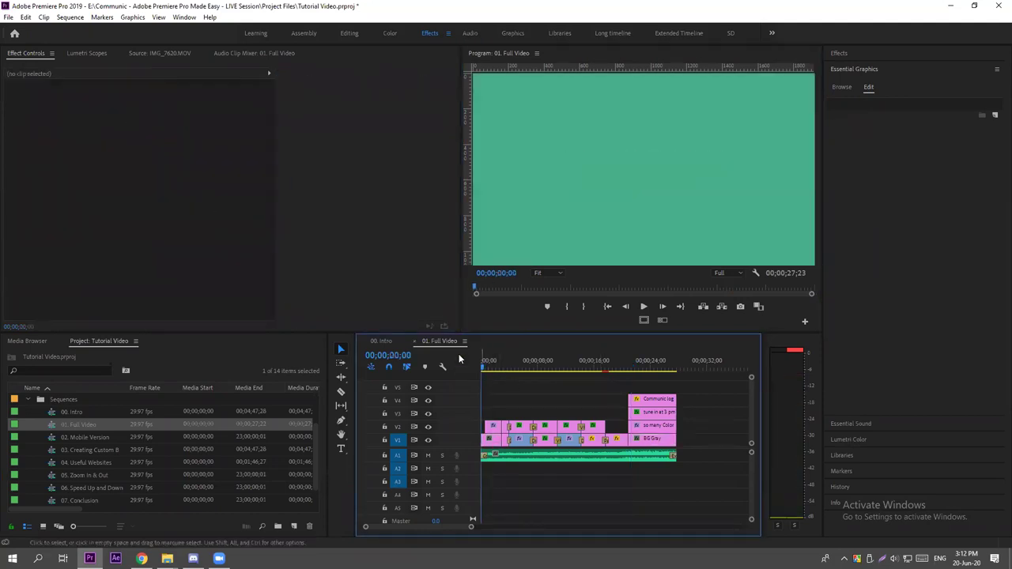
left_click(417, 340)
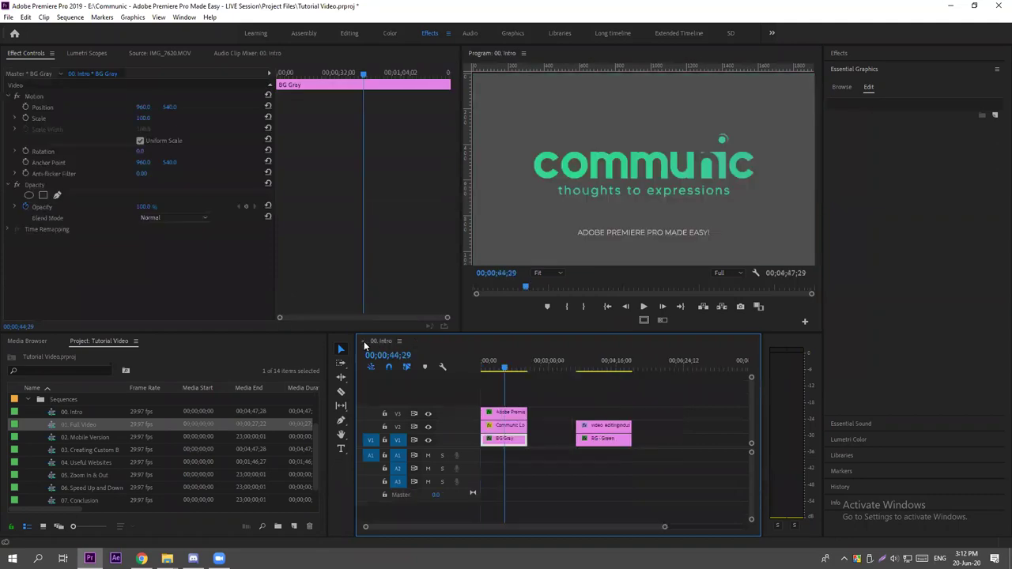
left_click(366, 341)
Collapse the Sequences bin, select all six bins and hide them.
left_click(28, 399)
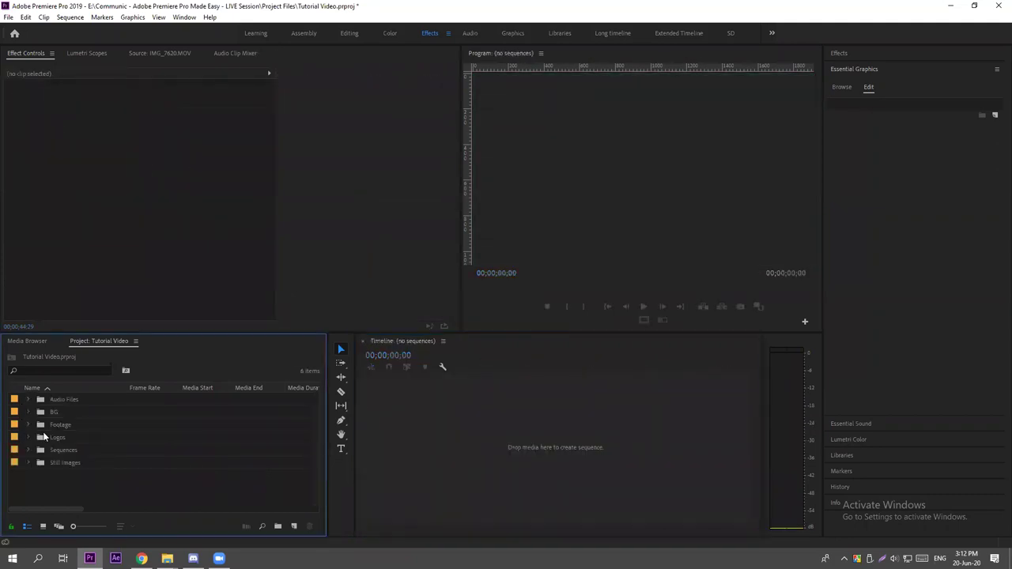
left_click_drag(73, 484, 49, 397)
right_click(67, 403)
left_click(102, 127)
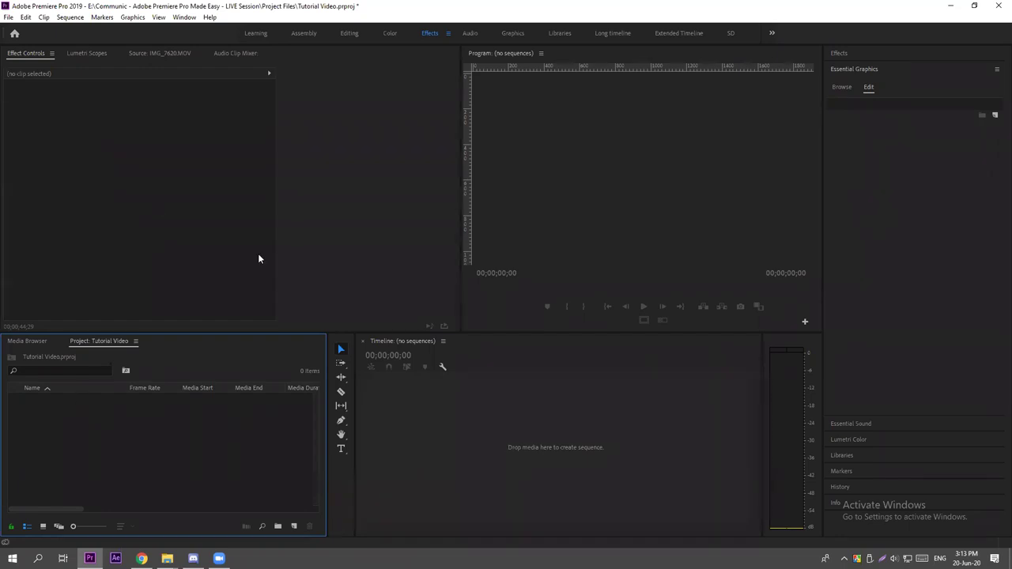
left_click(91, 136)
left_click(545, 197)
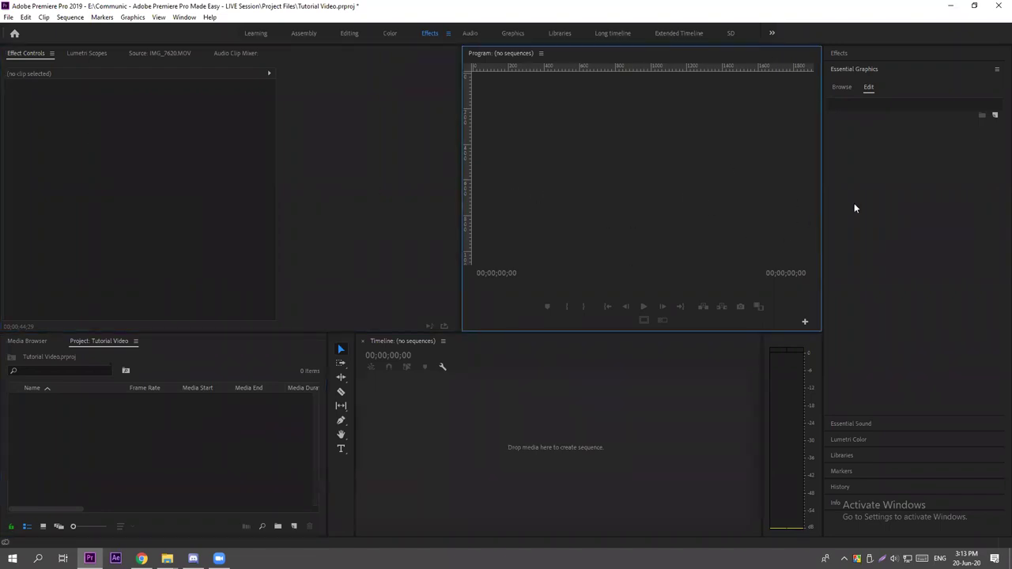
left_click(892, 196)
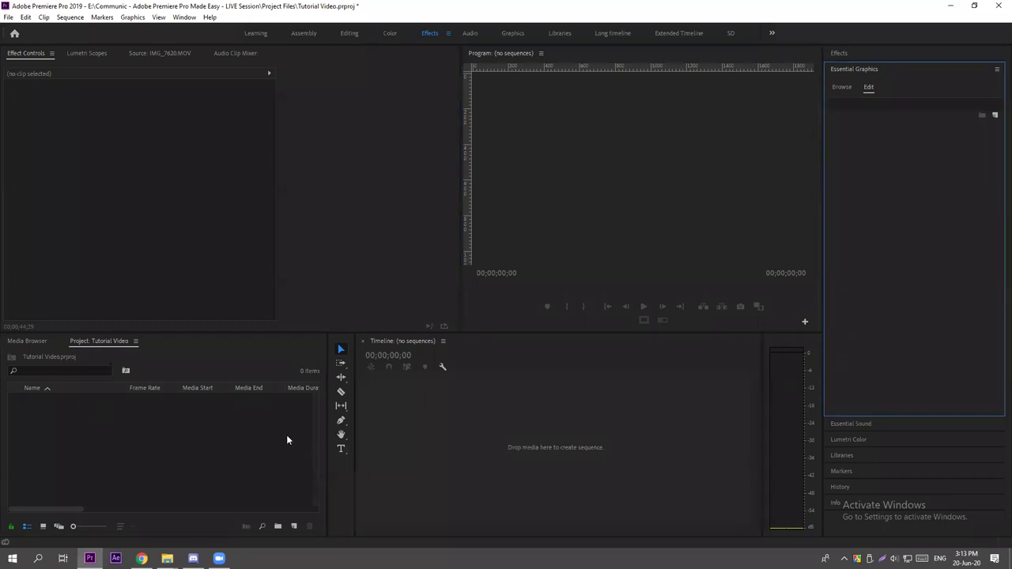
left_click(153, 217)
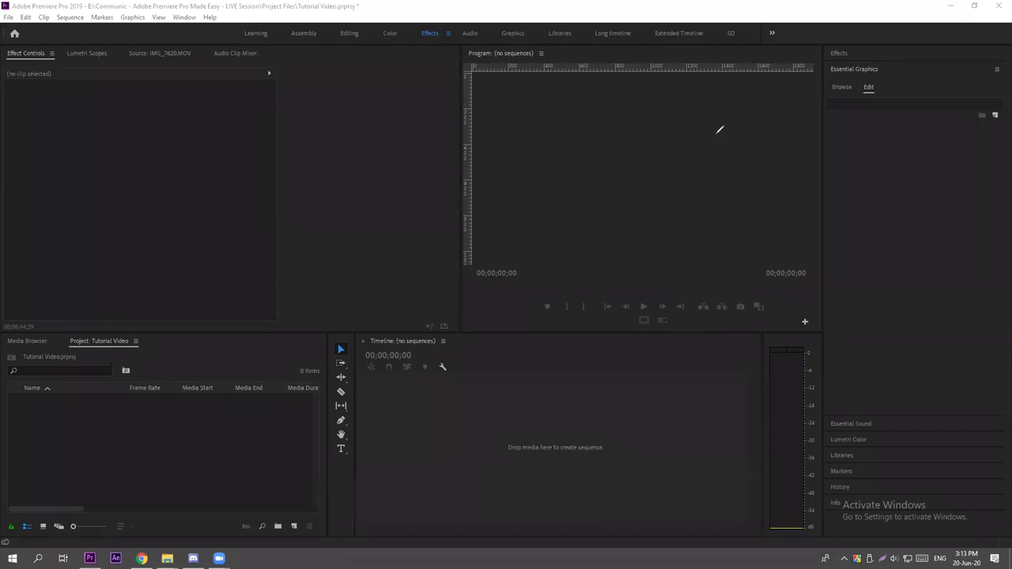
mouse_move(583, 124)
left_mouse_down()
mouse_move(678, 208)
mouse_move(701, 97)
mouse_move(694, 103)
left_mouse_up()
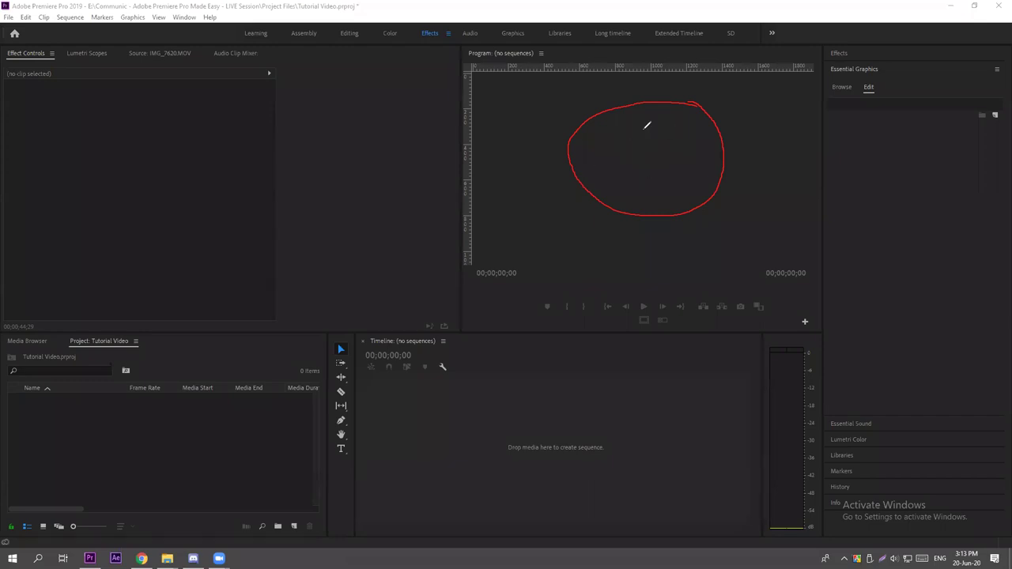
key("e")
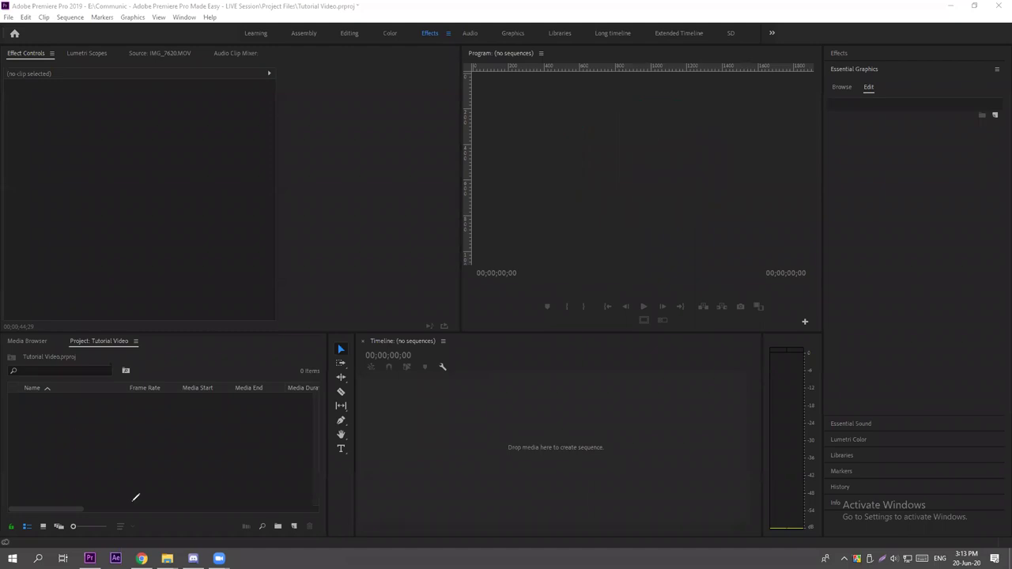
mouse_move(687, 362)
left_mouse_down()
mouse_move(553, 479)
mouse_move(630, 485)
mouse_move(671, 355)
left_mouse_up()
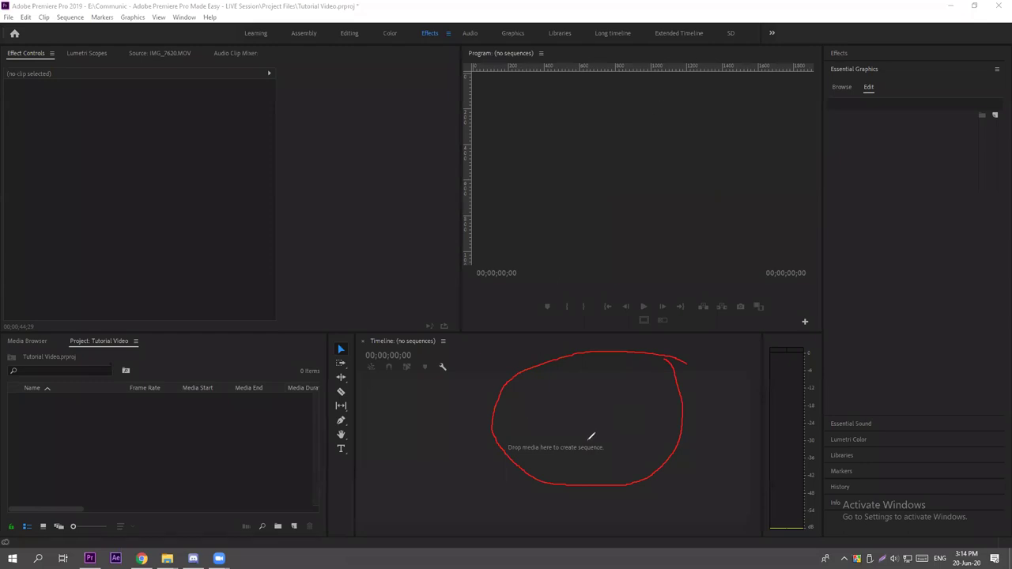
mouse_move(679, 119)
left_mouse_down()
mouse_move(551, 201)
mouse_move(700, 129)
left_mouse_up()
key("ctrl+z")
key("ctrl+z")
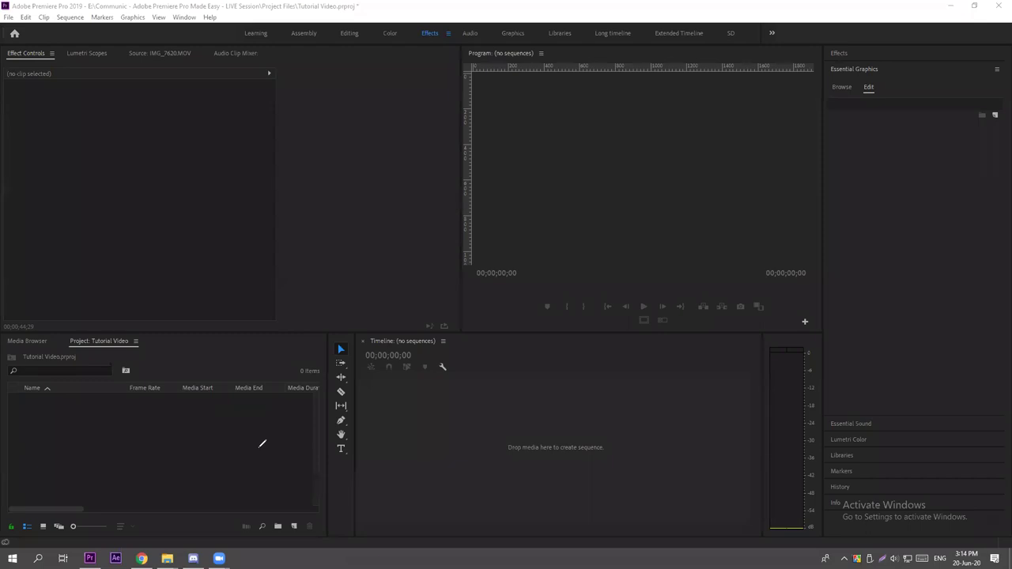
mouse_move(232, 365)
left_mouse_down()
mouse_move(104, 420)
mouse_move(250, 398)
mouse_move(221, 345)
mouse_move(202, 353)
left_mouse_up()
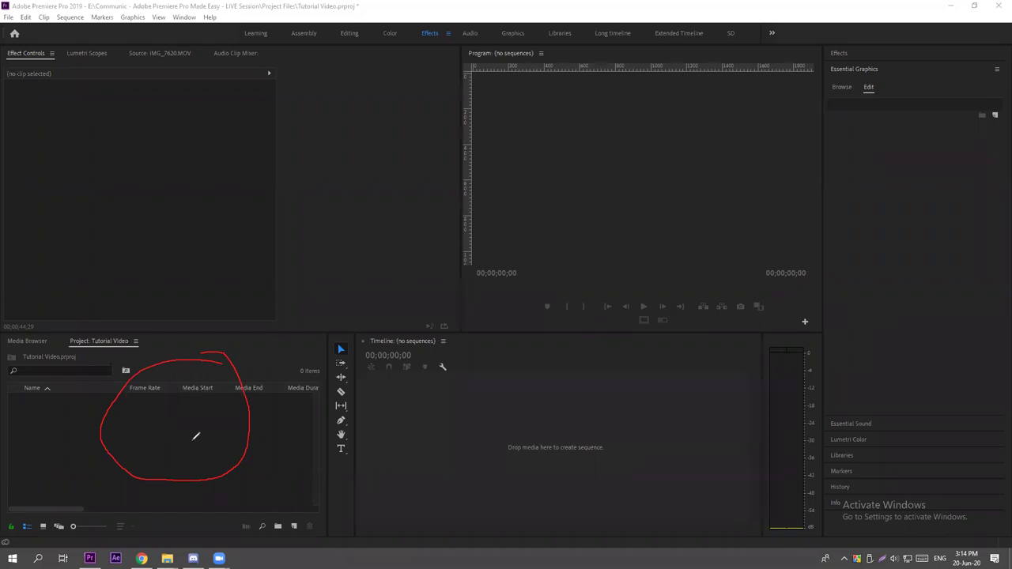
key("e")
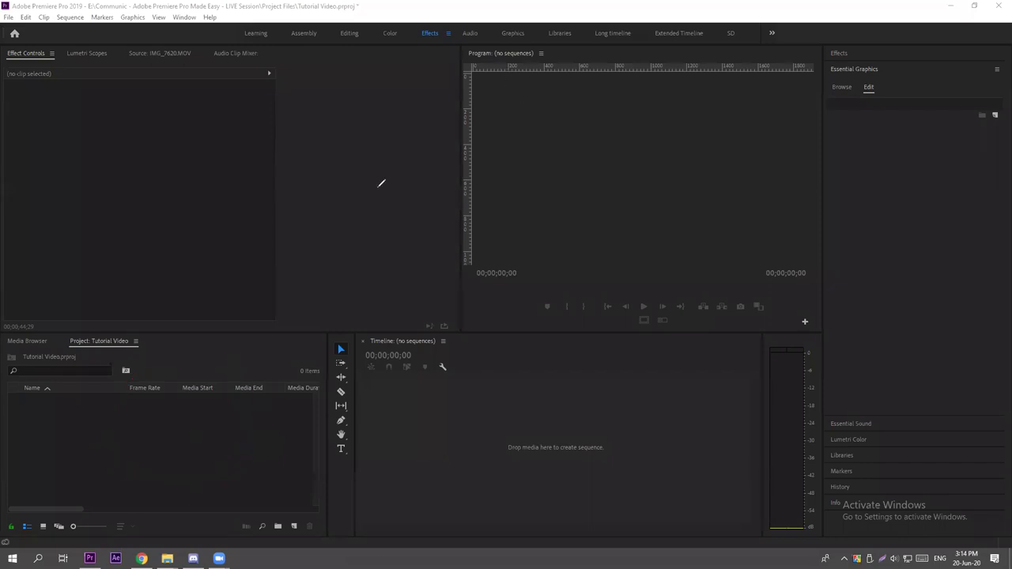
mouse_move(944, 68)
left_mouse_down()
mouse_move(901, 328)
mouse_move(985, 234)
mouse_move(948, 68)
left_mouse_up()
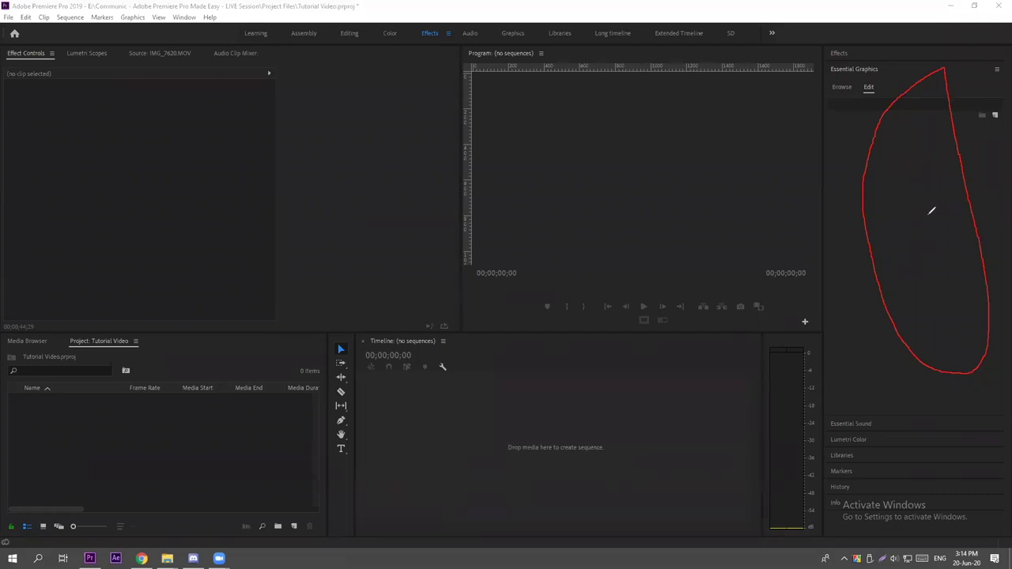
key("e")
mouse_move(216, 102)
left_mouse_down()
mouse_move(155, 199)
mouse_move(285, 180)
mouse_move(216, 92)
left_mouse_up()
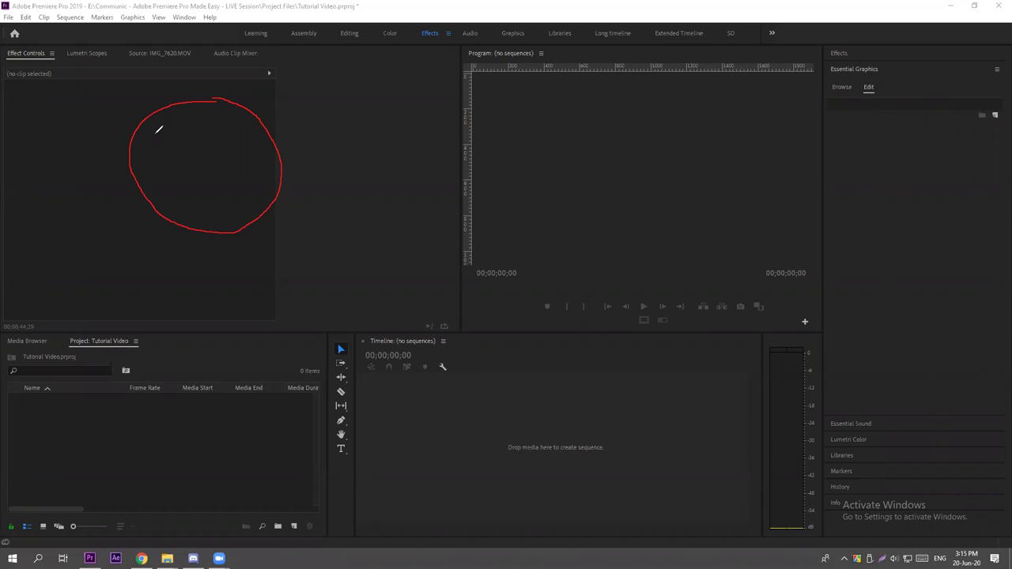
key("e")
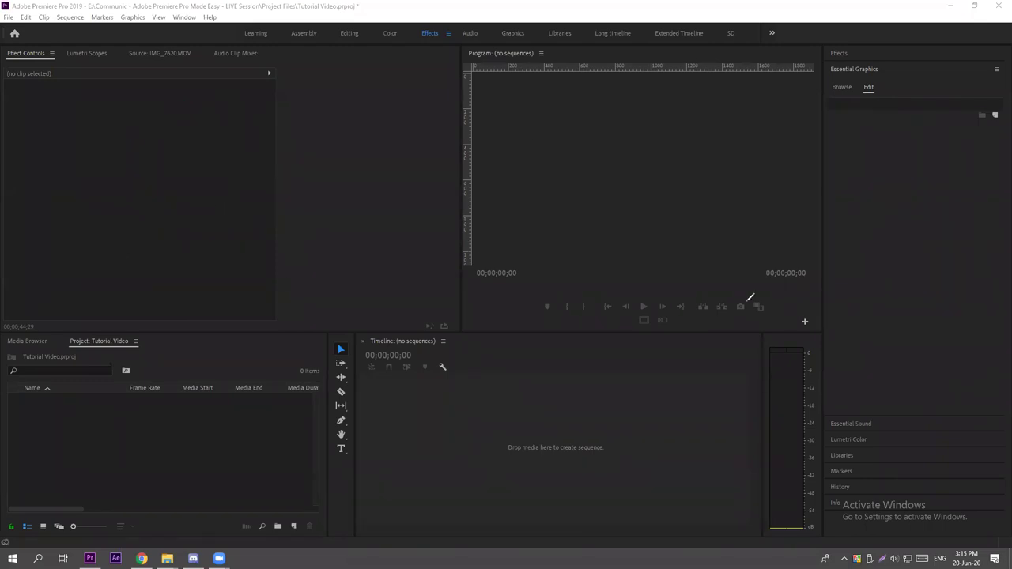
Bring Premiere back to the front and use View Hidden to show the six bins again.
left_click(179, 240)
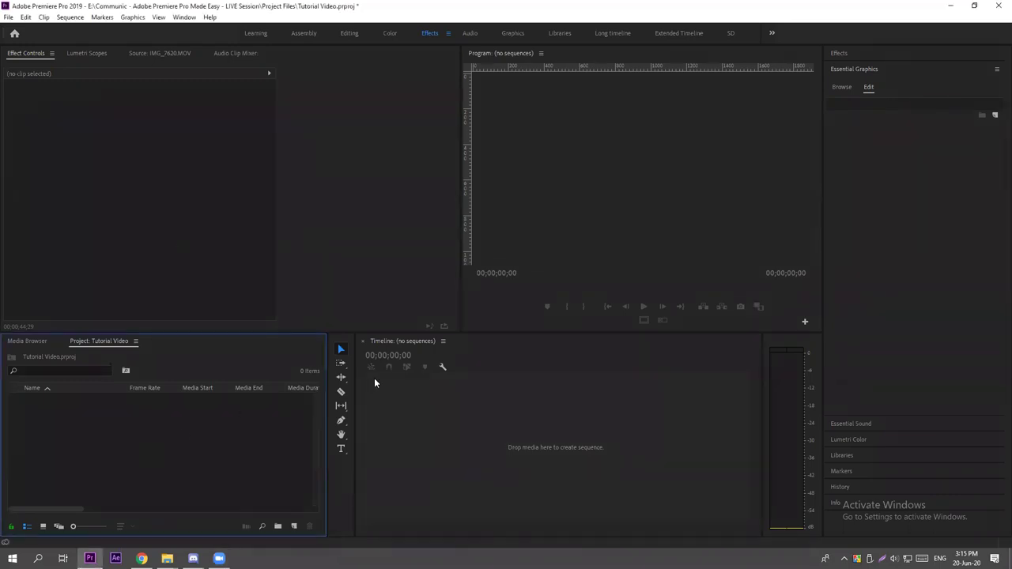
right_click(68, 449)
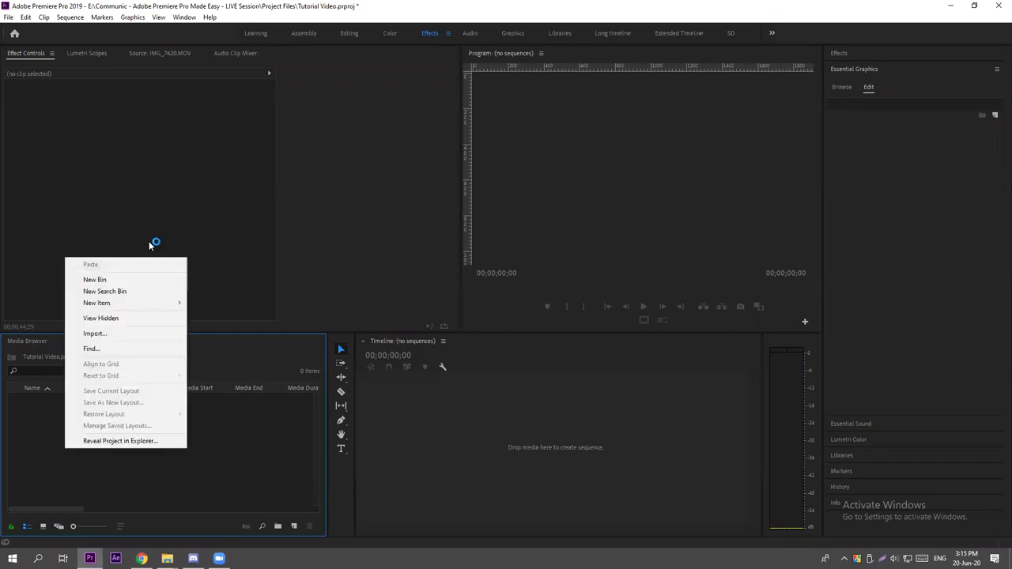
left_click(113, 319)
left_click(128, 450)
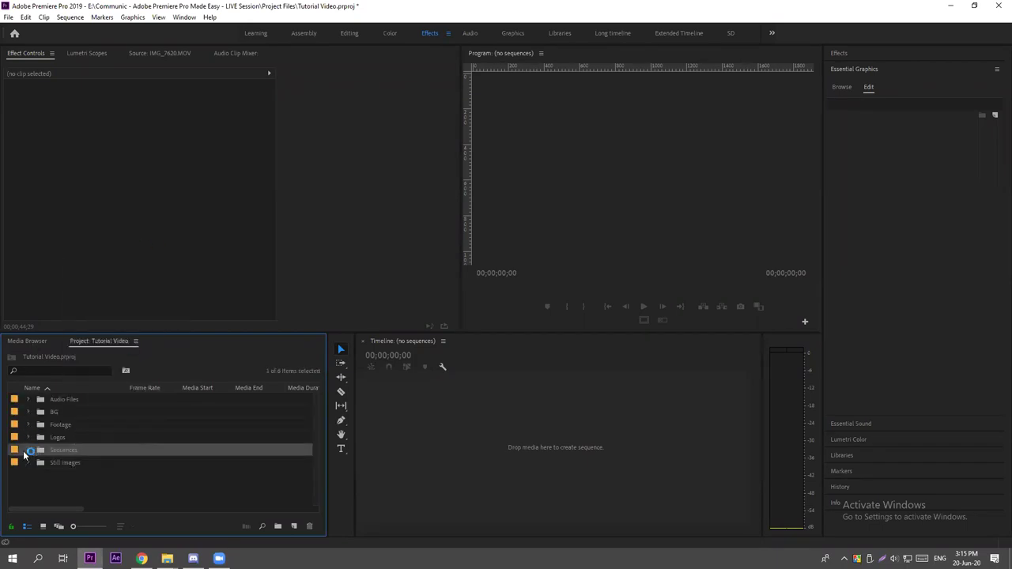
Expand Sequences, open 00. Intro and maximize the Program Monitor with the ` key.
left_click(28, 449)
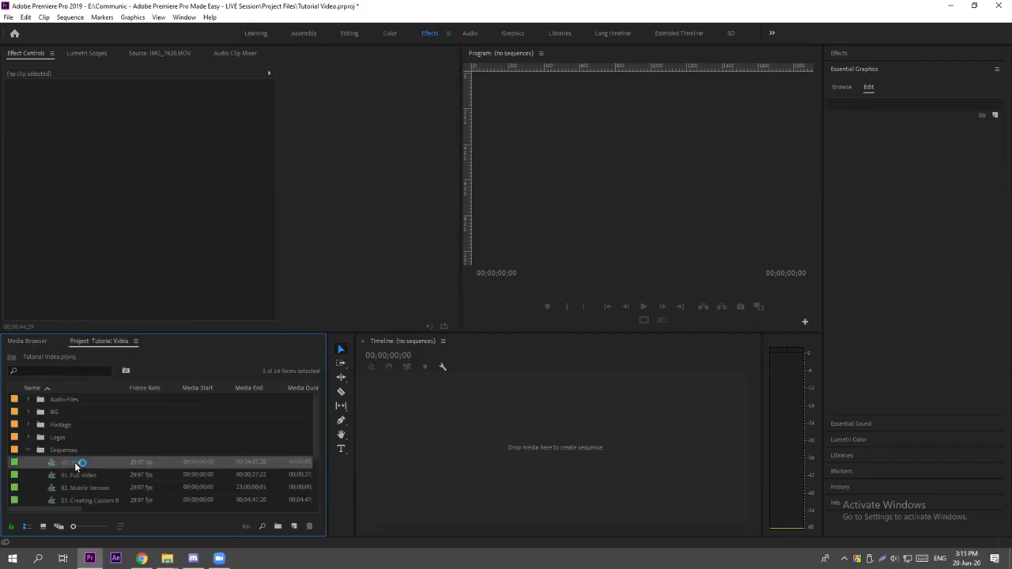
double_click(77, 462)
left_click(602, 360)
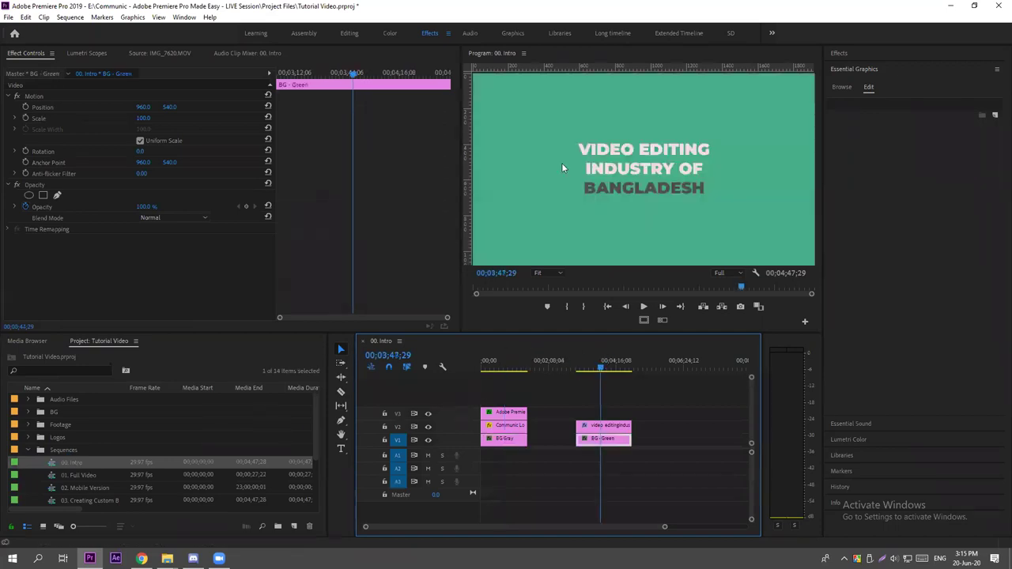
key("grave")
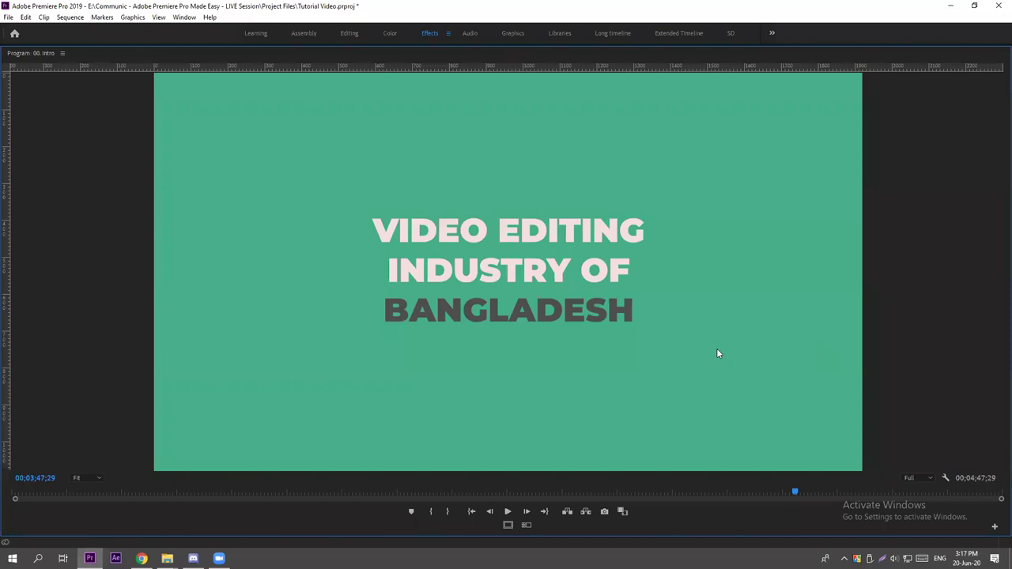
Restore the multi-panel layout and scrub the playhead around 00;03;46;29 to 00;04;20;00.
key("grave")
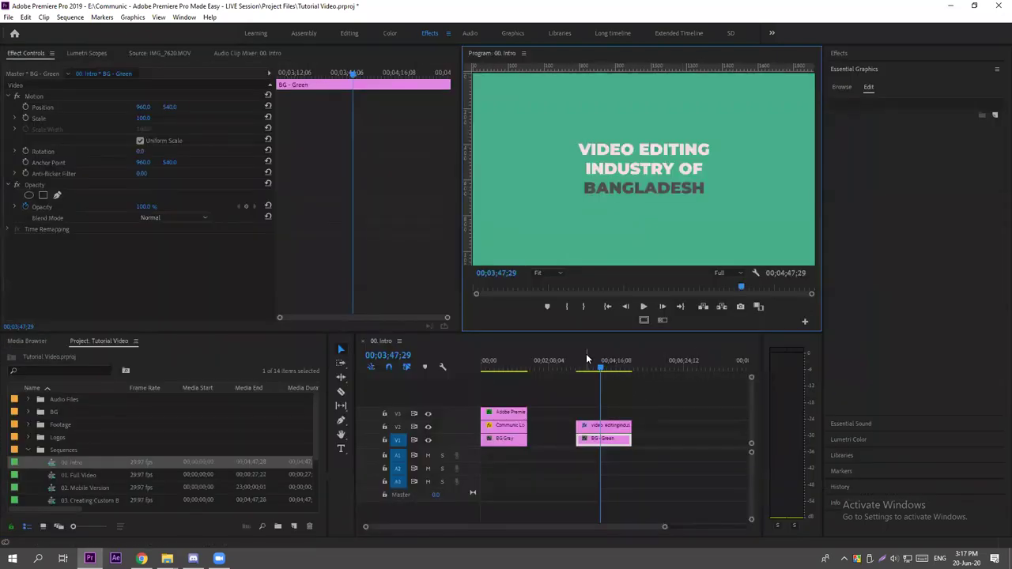
left_click_drag(585, 354, 602, 361)
left_click(614, 364)
left_click(618, 365)
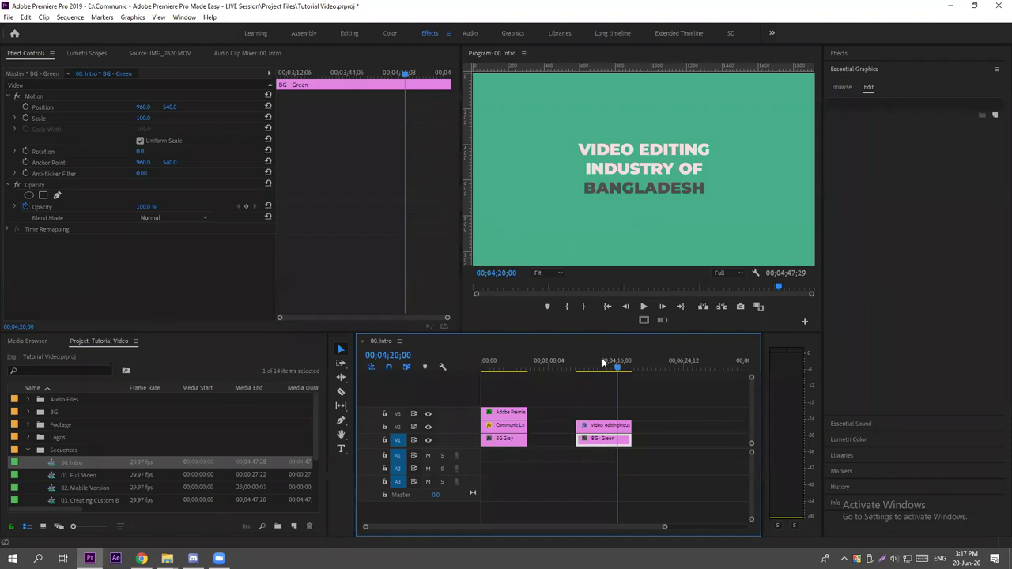
left_click(602, 362)
left_click(616, 364)
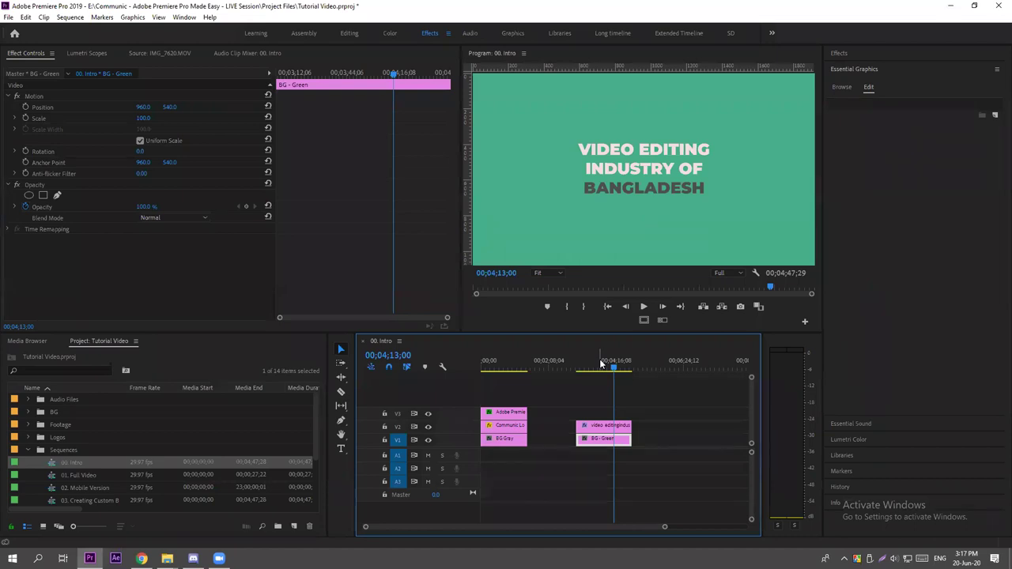
mouse_move(490, 364)
left_mouse_down()
mouse_move(522, 365)
mouse_move(504, 363)
left_mouse_up()
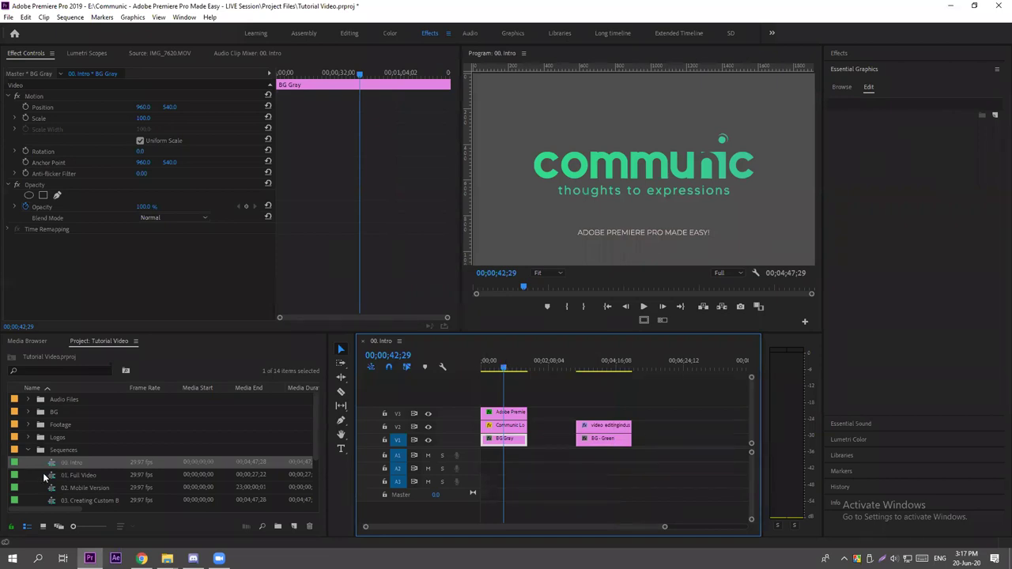
Collapse Sequences, hide all six bins, and close the 00. Intro timeline.
left_click(30, 451)
left_click_drag(78, 483, 32, 385)
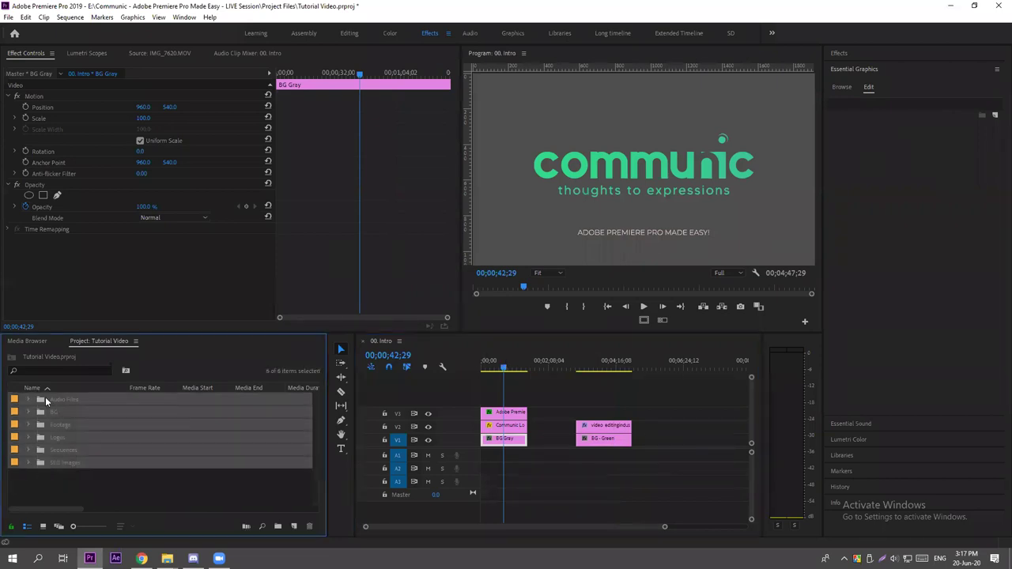
right_click(64, 400)
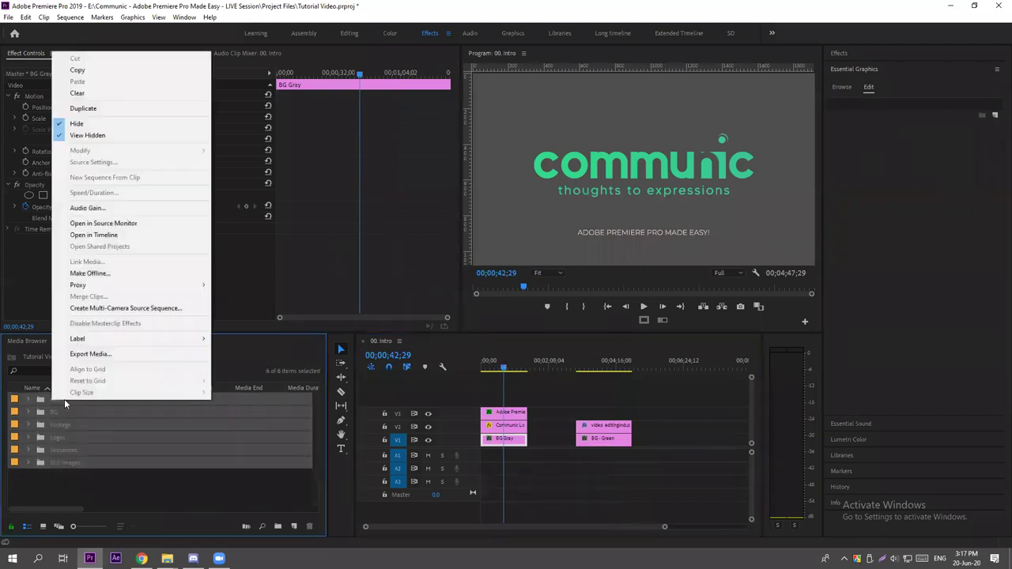
left_click(87, 135)
left_click(586, 392)
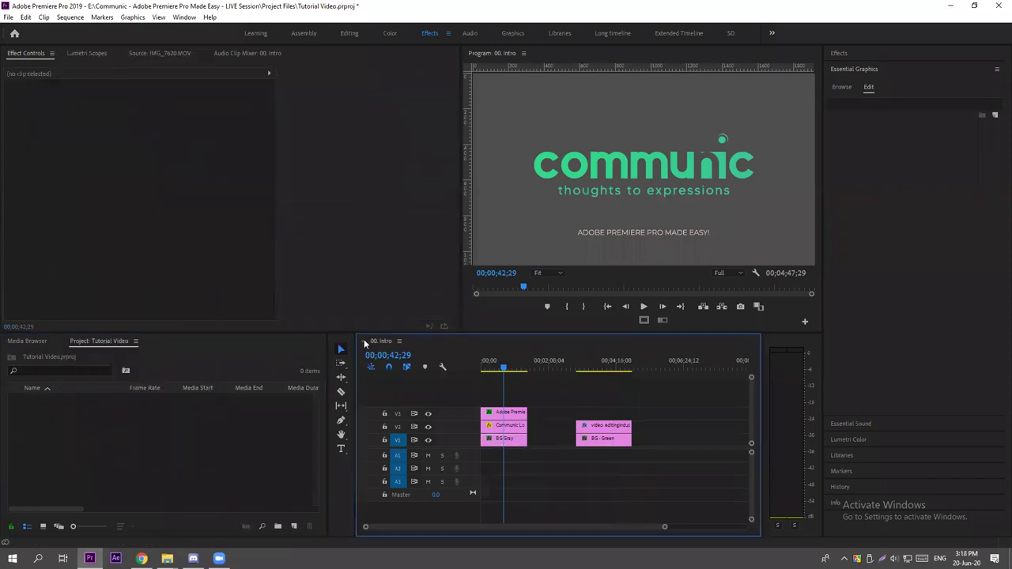
left_click(364, 341)
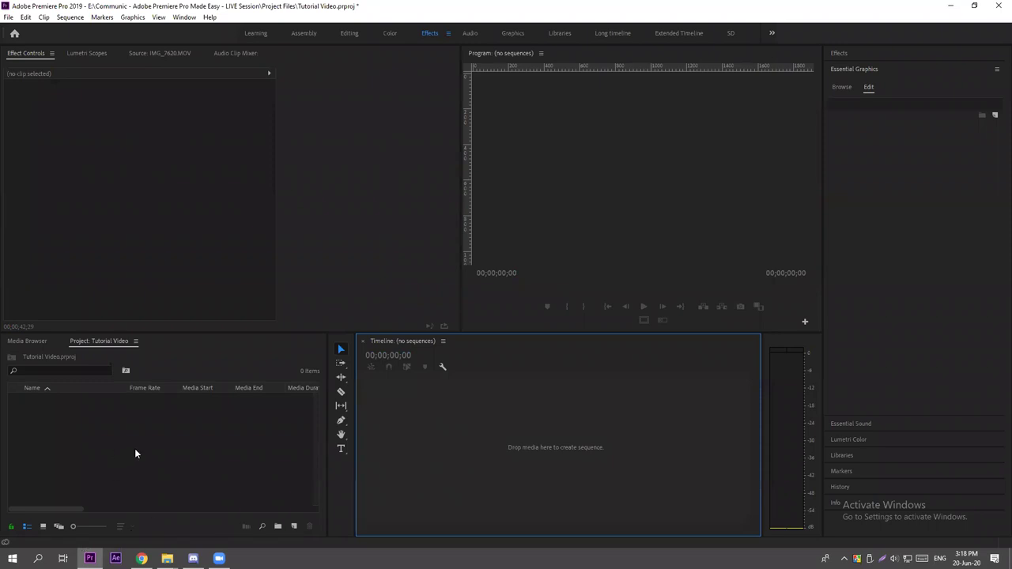
Close the extra Explorer window and navigate from Still Images up to Hard Disk - Z (E:).
left_click(167, 558)
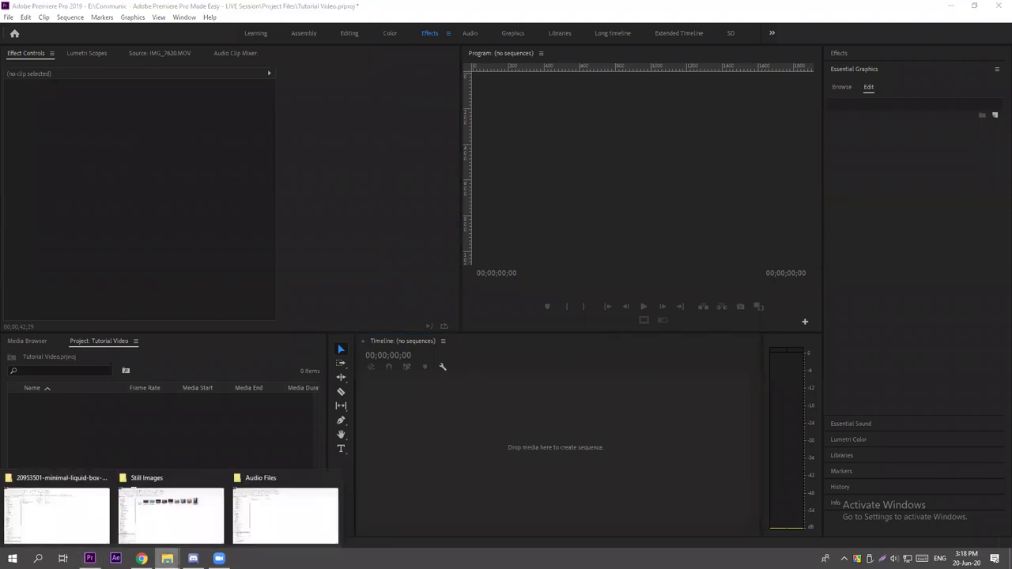
left_click(104, 478)
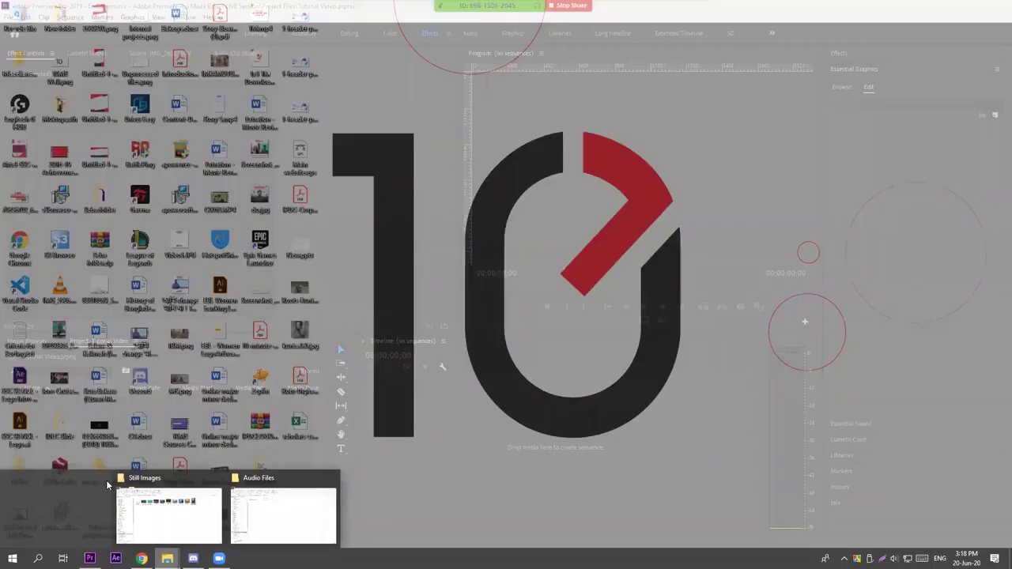
left_click(146, 506)
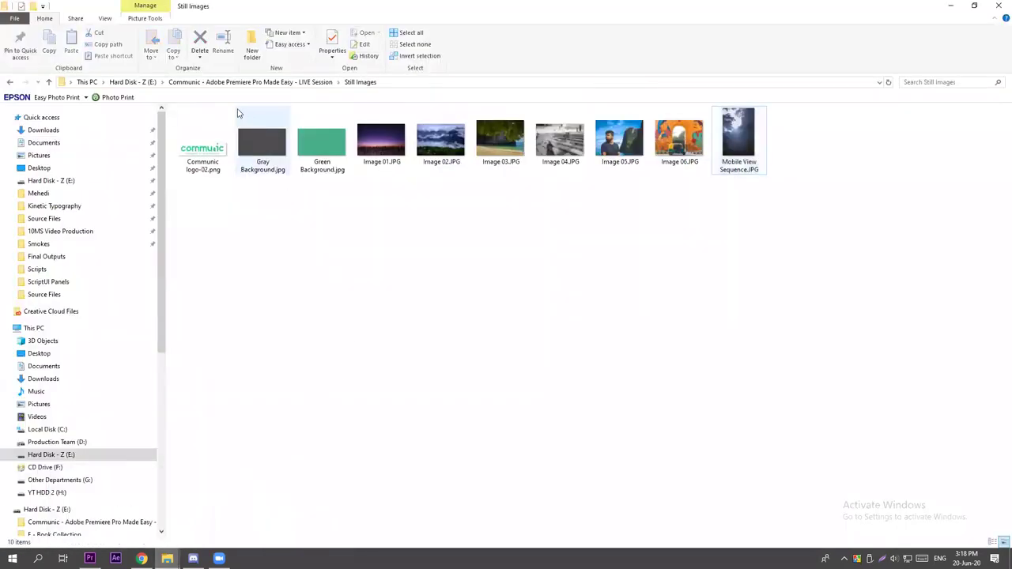
left_click(220, 83)
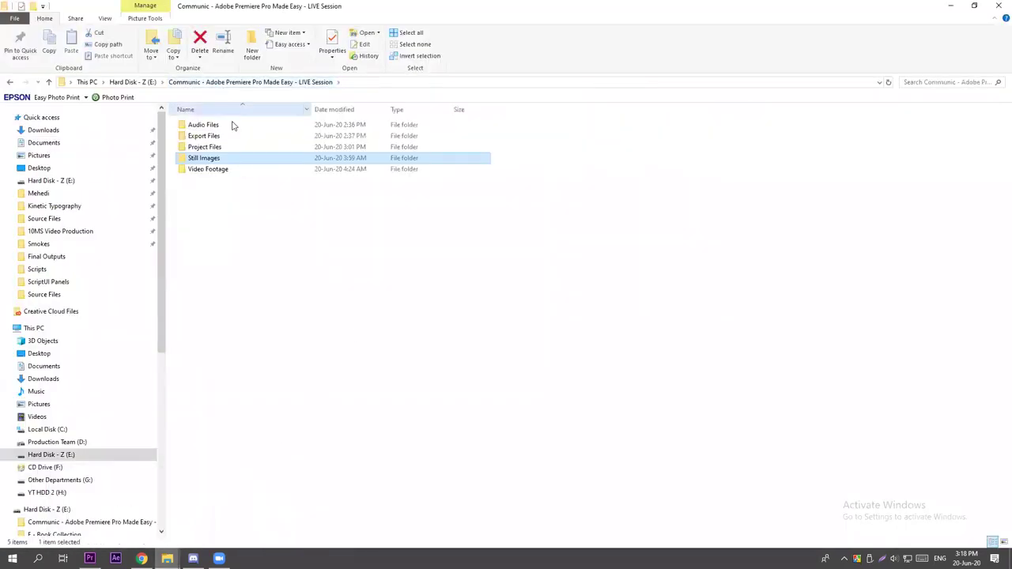
left_click(148, 84)
Widen the Name column and open the Communic - Adobe Premiere Pro Made Easy - LIVE Session folder.
left_click(264, 207)
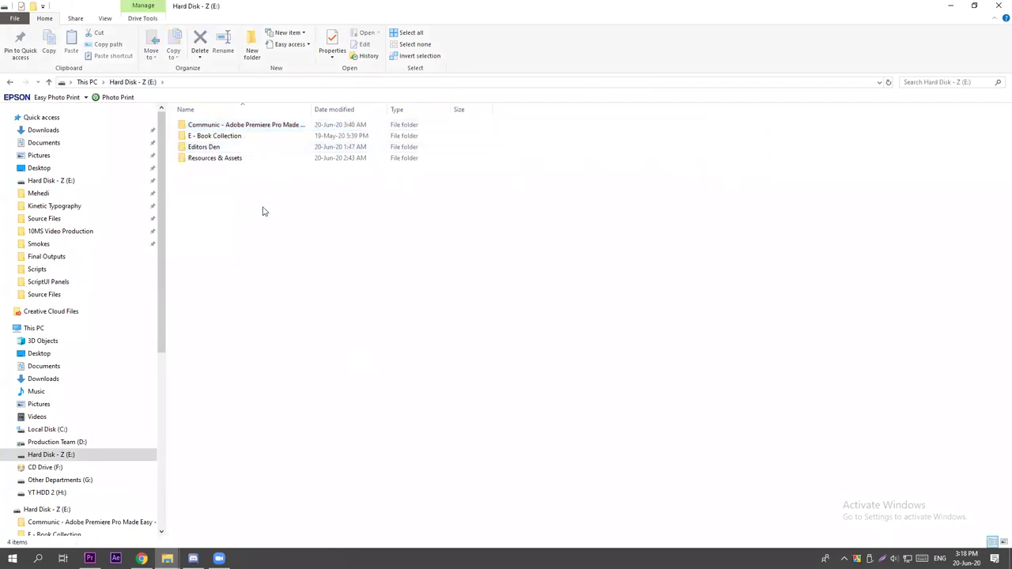
double_click(312, 109)
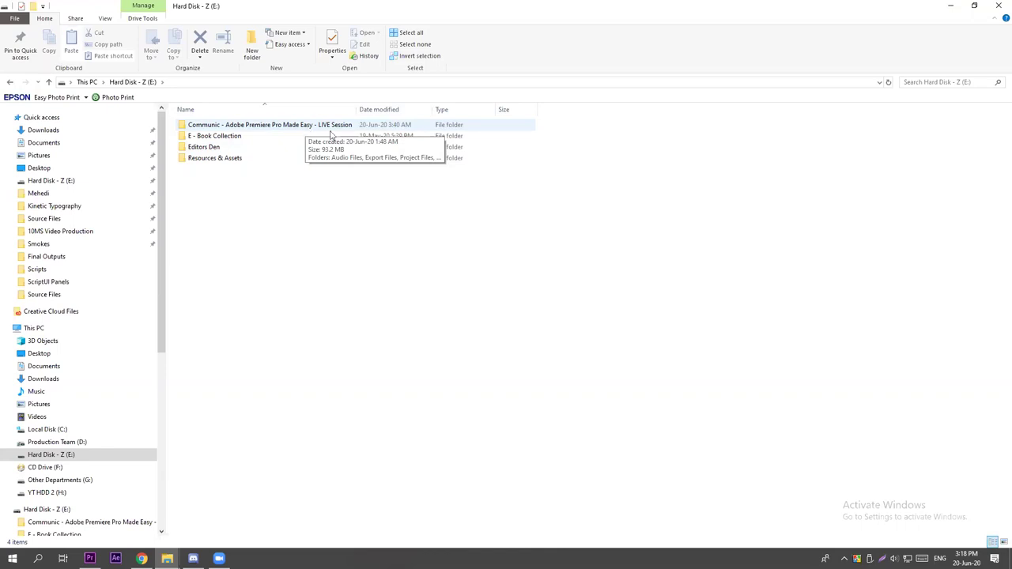
double_click(303, 126)
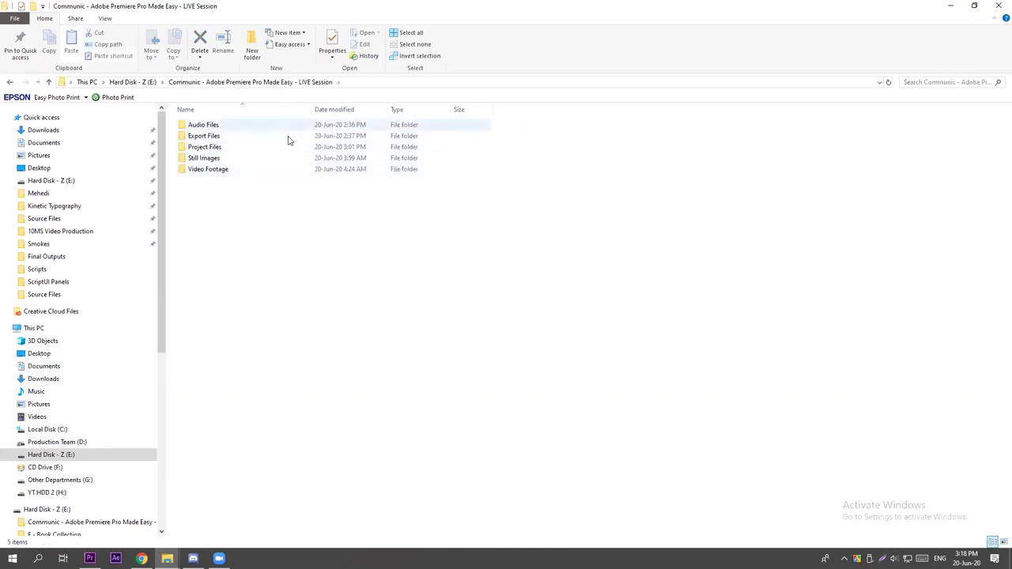
Point out Audio Files and Export Files, then open Project Files to show Tutorial Video.prproj.
left_click(239, 127)
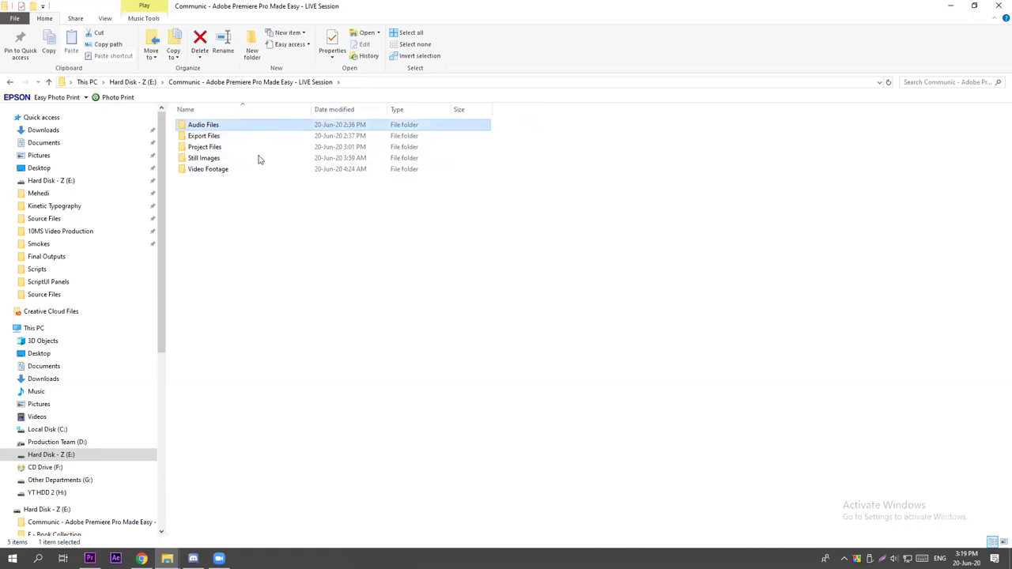
left_click(212, 137)
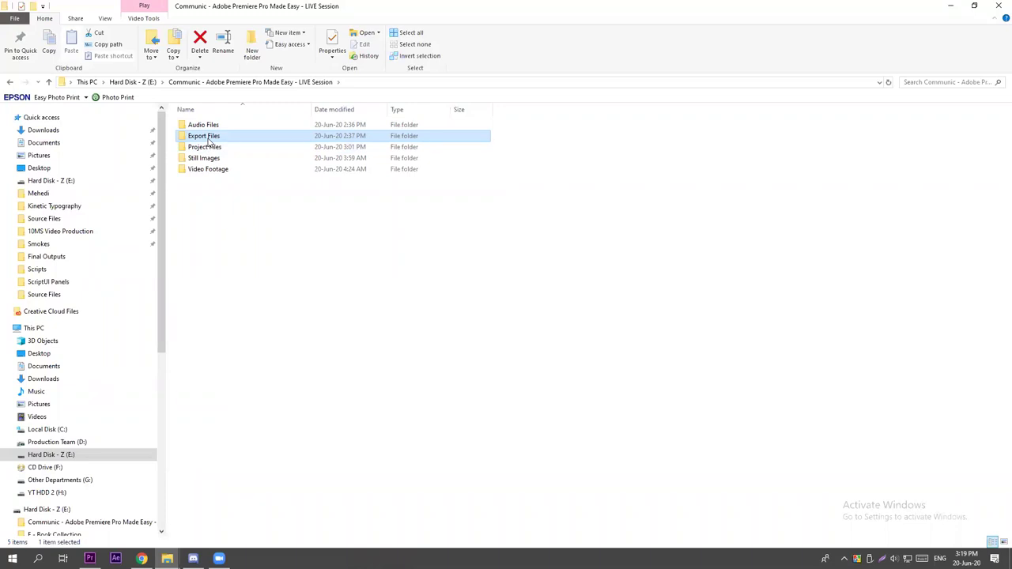
left_click(208, 150)
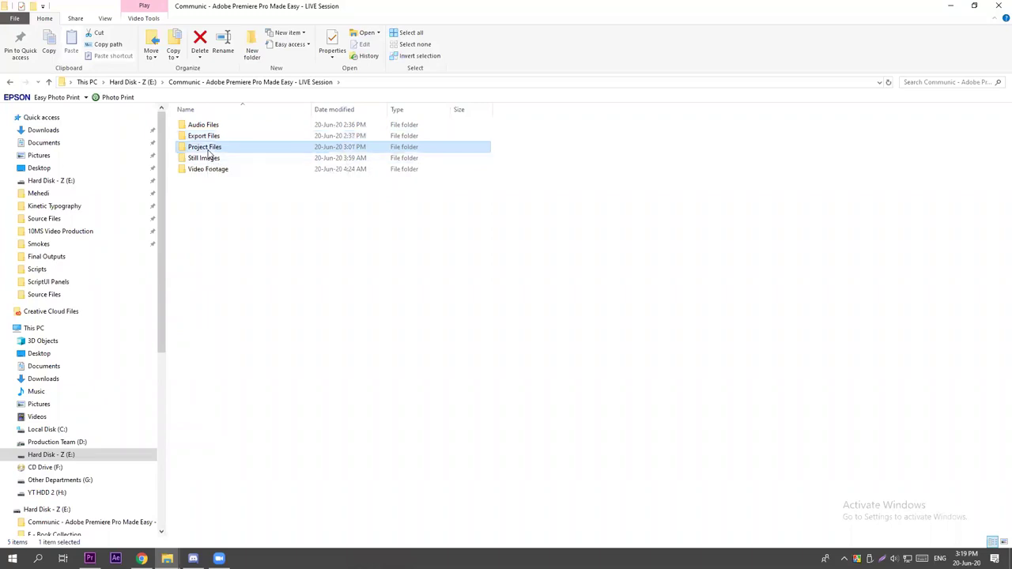
double_click(208, 149)
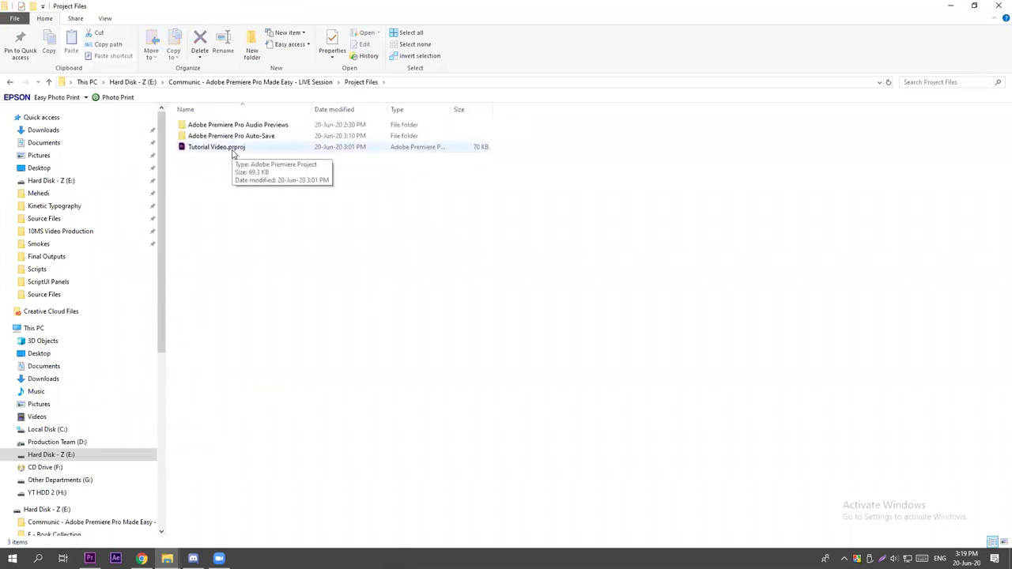
left_click(233, 152)
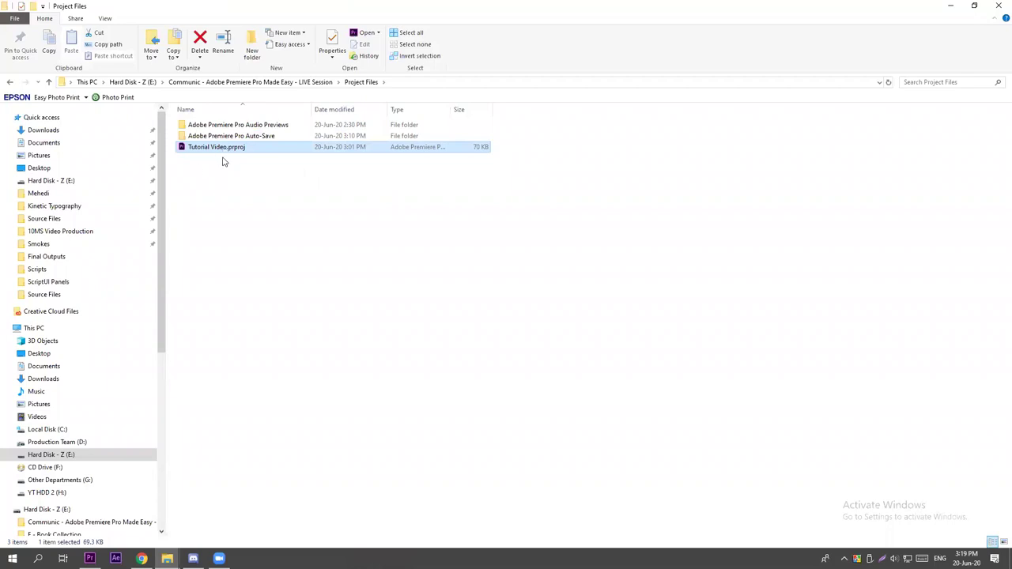
Go back to the session folder, point out Still Images and Video Footage, and reopen Project Files.
key("alt+Left")
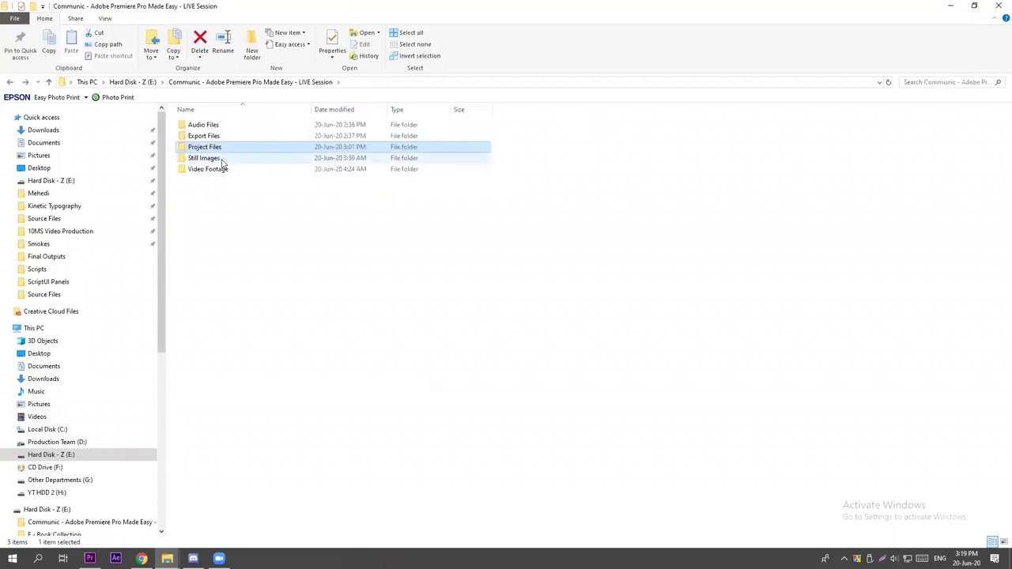
left_click(223, 162)
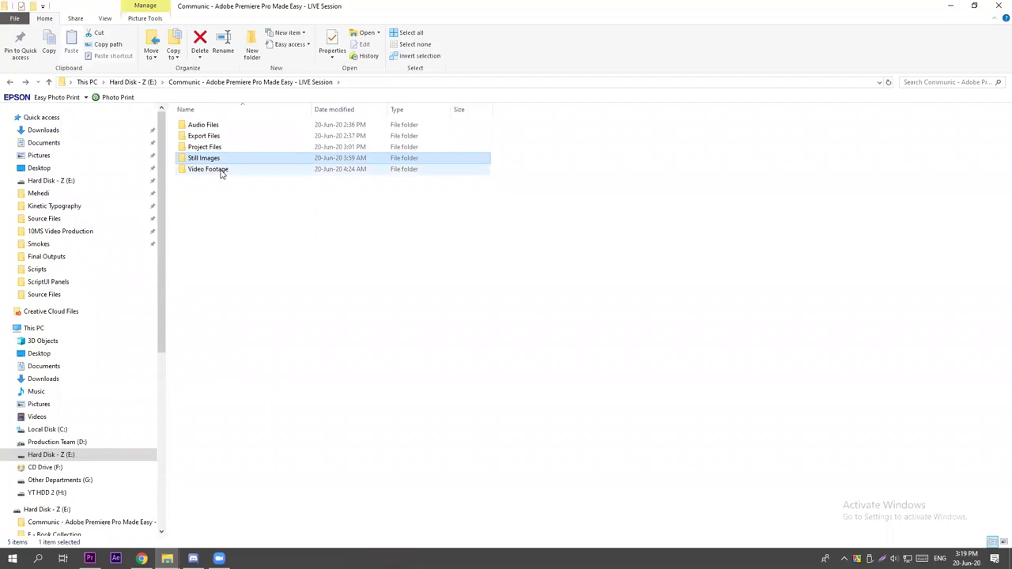
left_click(222, 169, "shift")
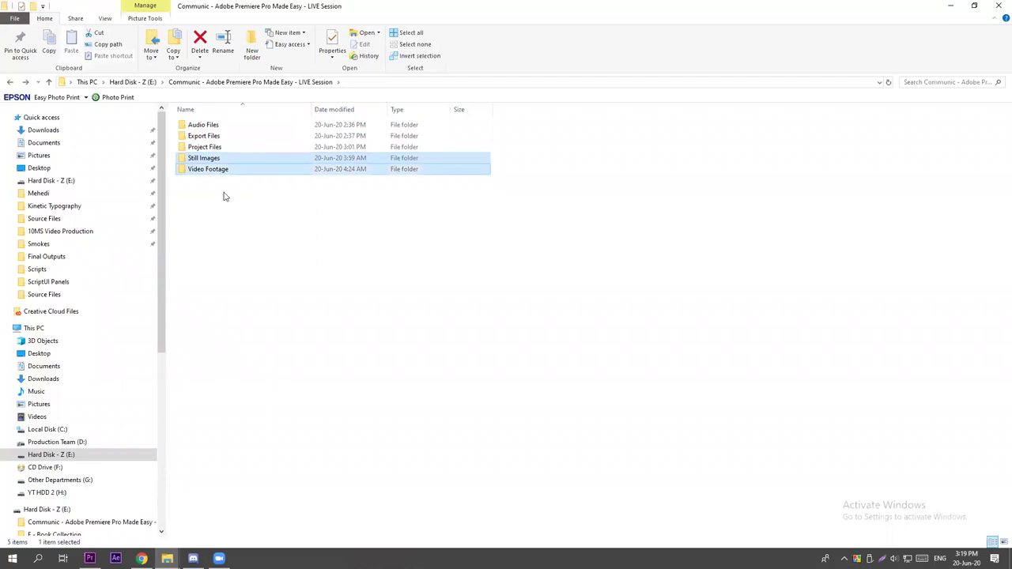
double_click(224, 147)
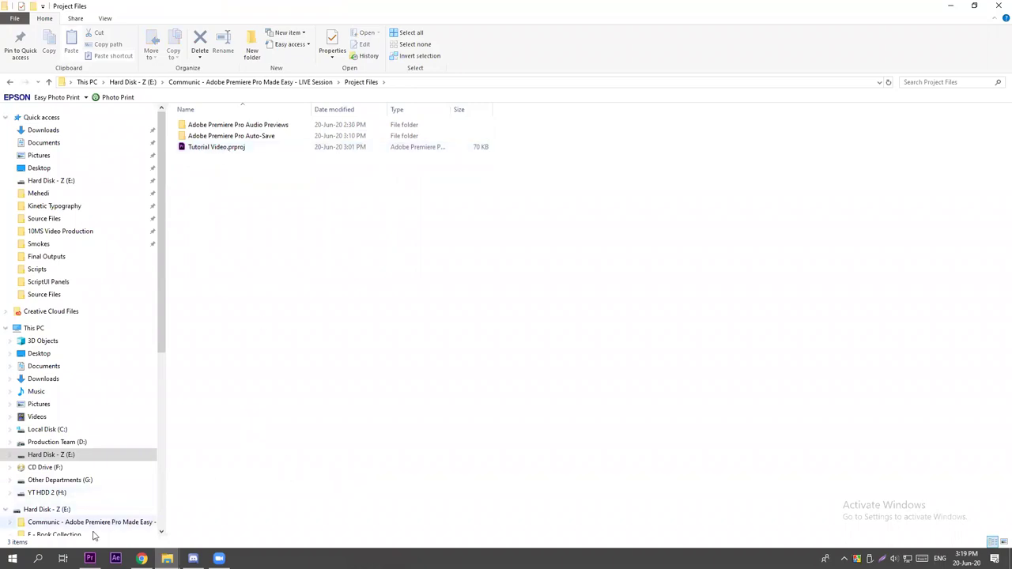
Search 'premiere' in Windows Start and launch Adobe Premiere Pro 2019.
mouse_move(90, 558)
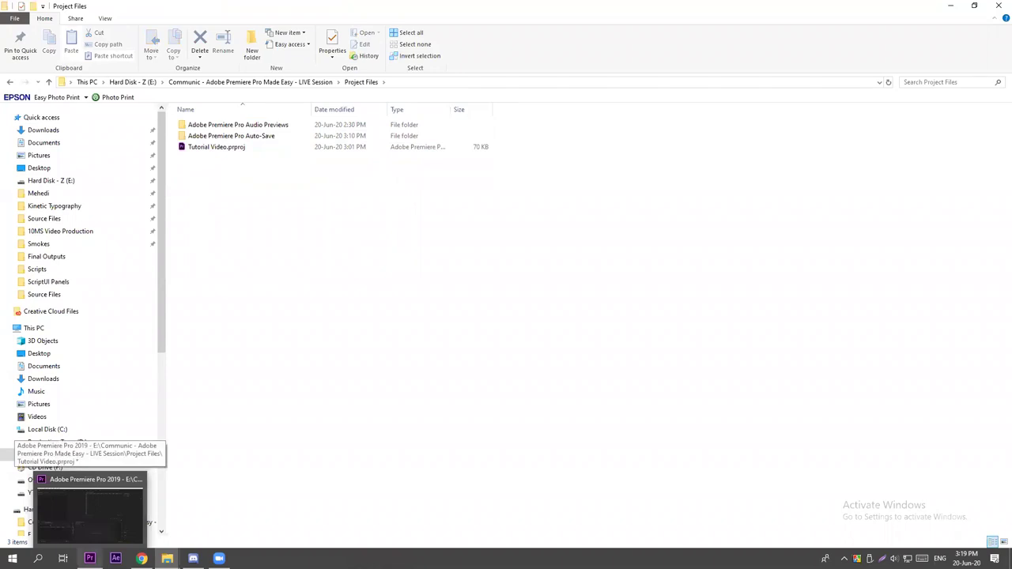
left_click(37, 558)
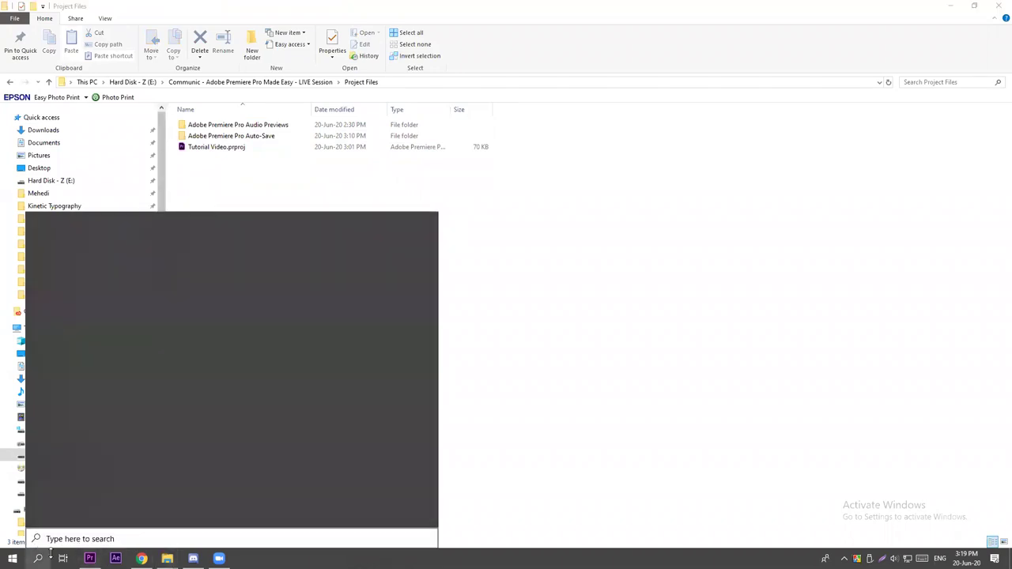
type("premiere")
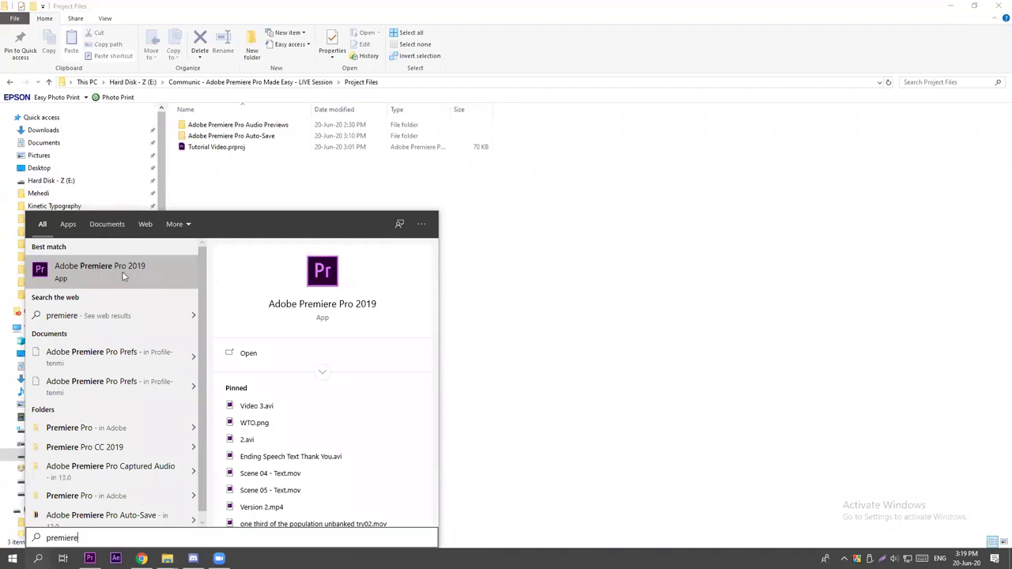
left_click(503, 287)
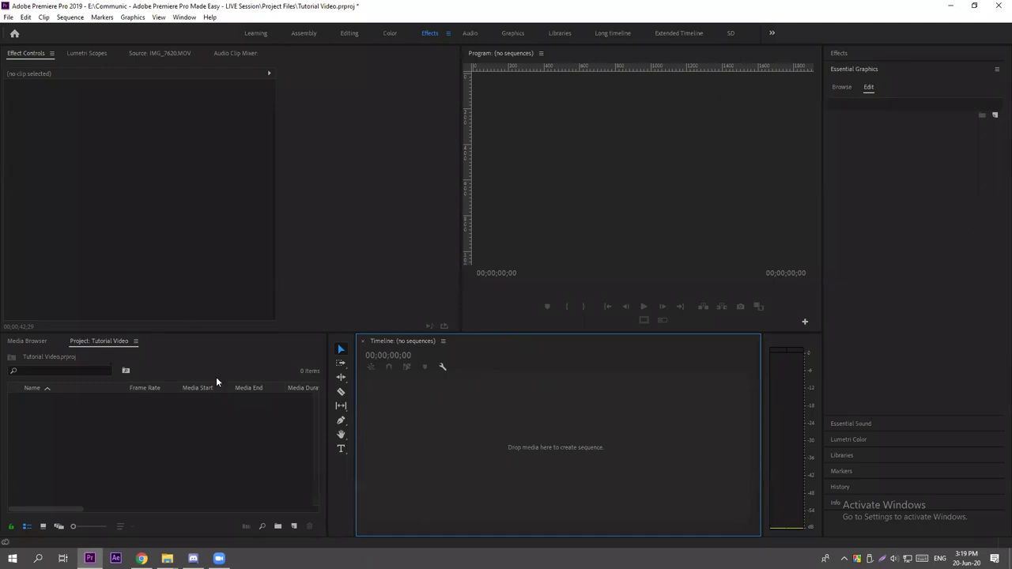
Look over the File > New options, then dismiss the menu.
left_click(9, 16)
mouse_move(23, 29)
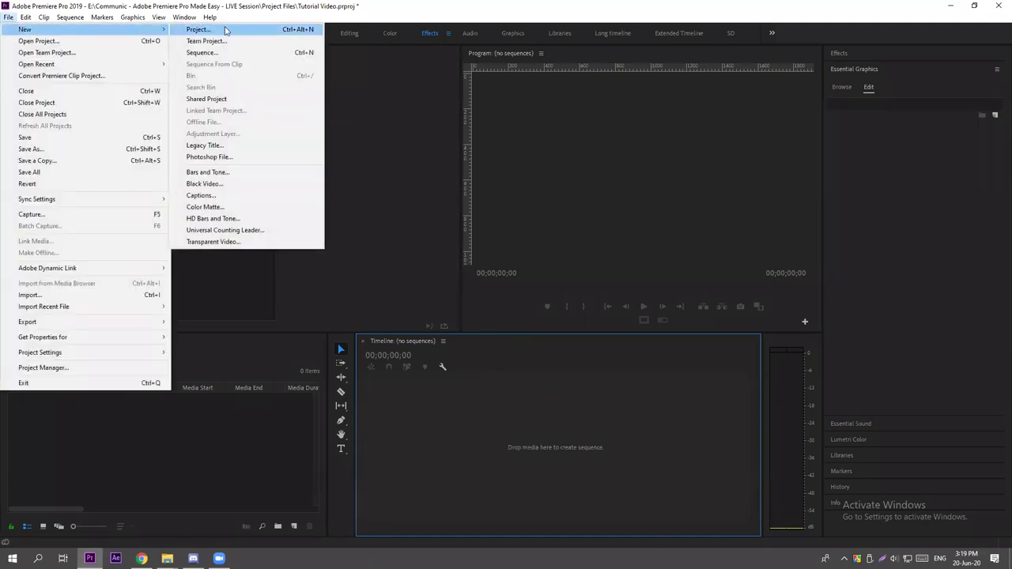
left_click(253, 298)
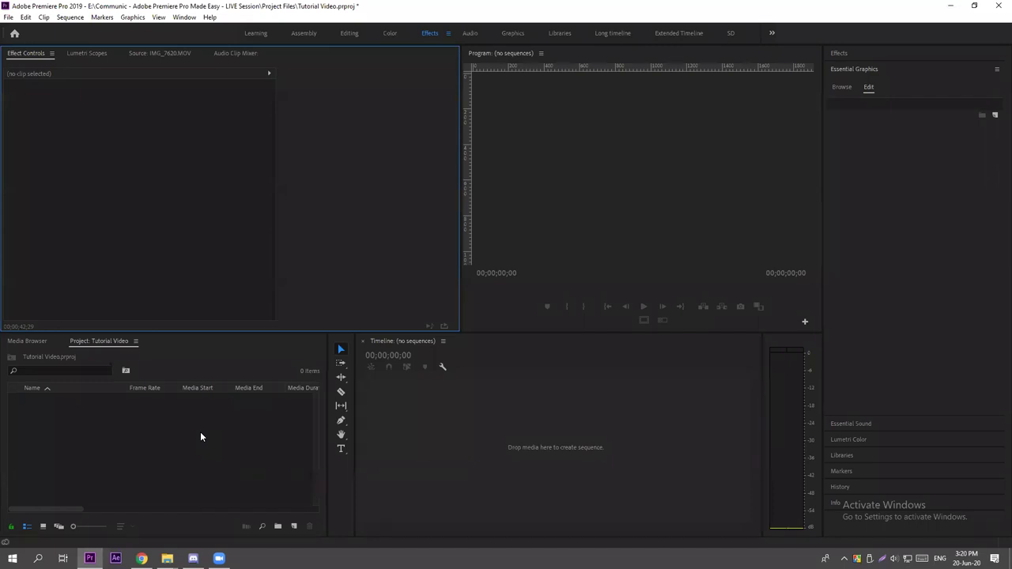
Collapse the Essential Graphics, Essential Sound and Lumetri Color panels to just their titles.
left_click(921, 68)
left_click(860, 88)
left_click(863, 102)
left_click(855, 106)
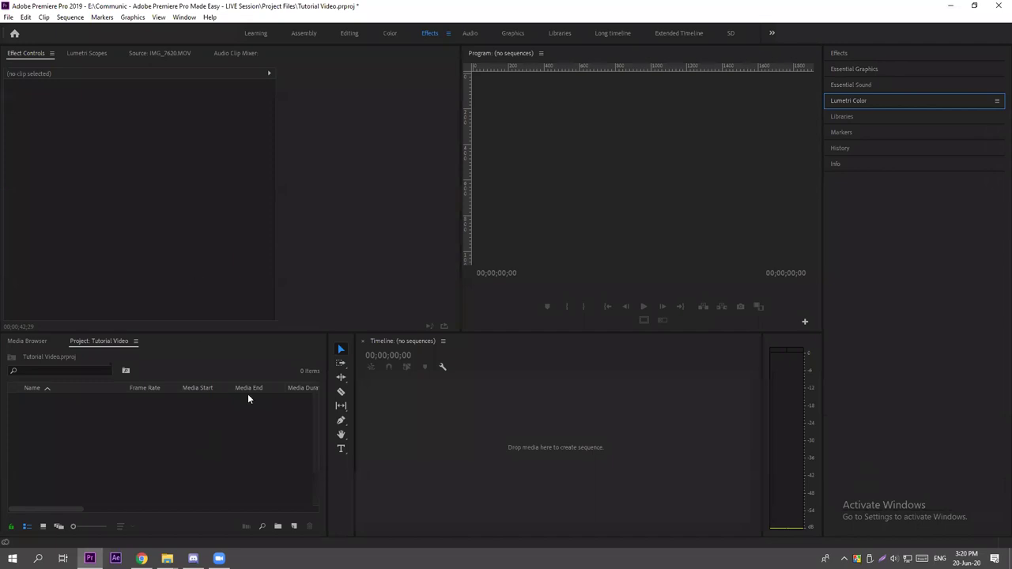
left_click(163, 490)
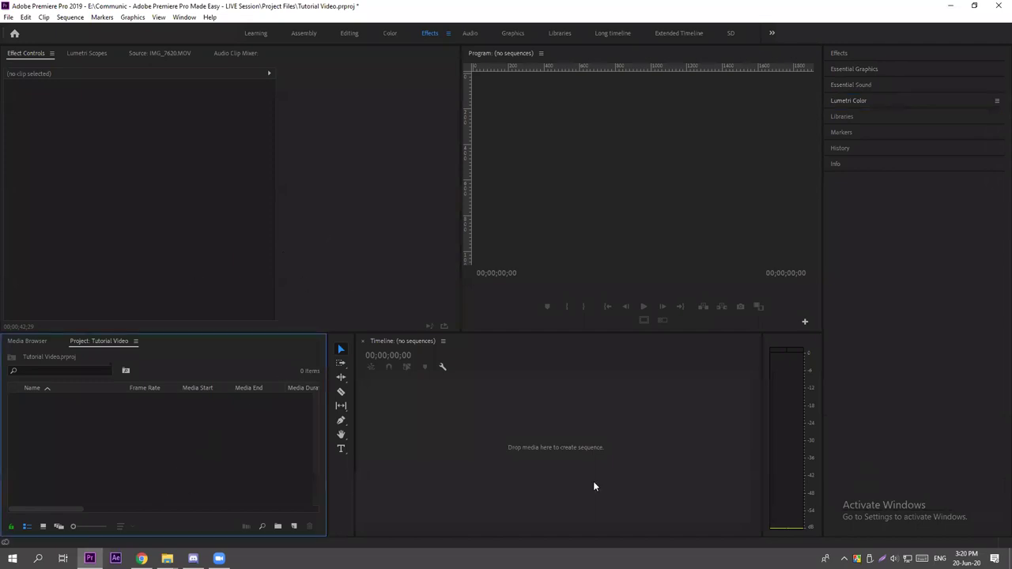
left_click(564, 424)
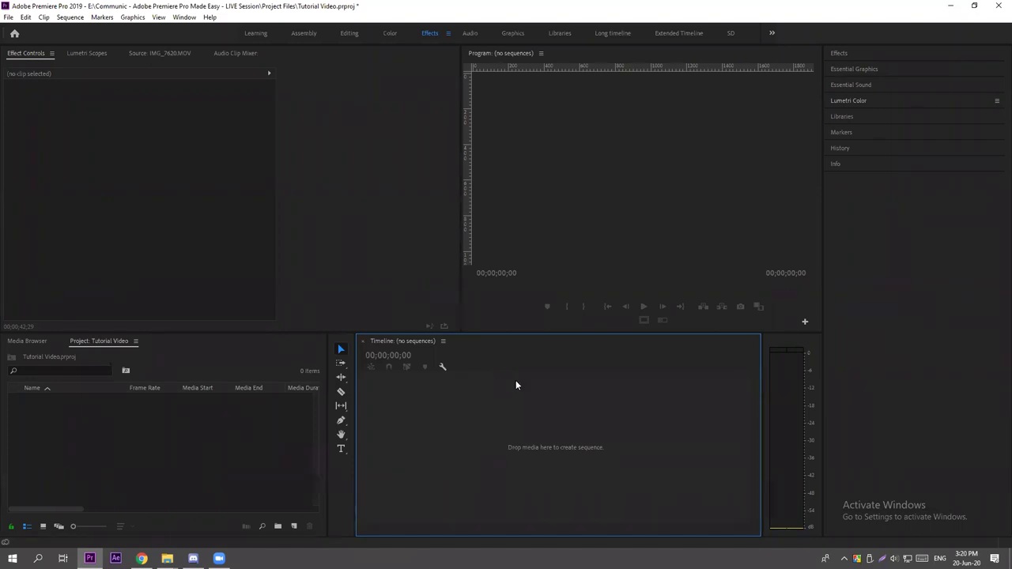
Close the Timeline panel, then apply Window > Workspaces > Reset to Saved Layout.
left_click(365, 341)
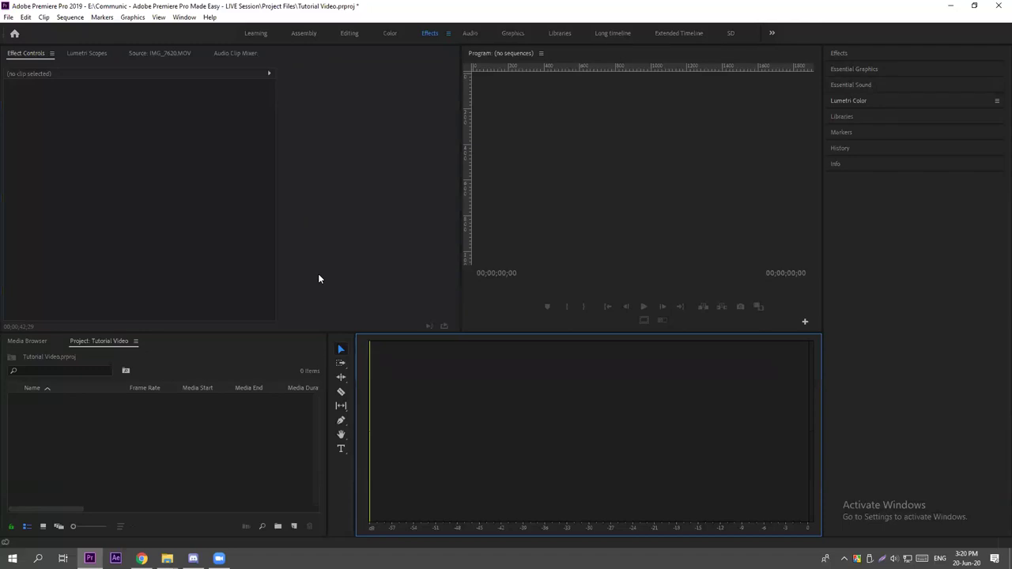
left_click(185, 17)
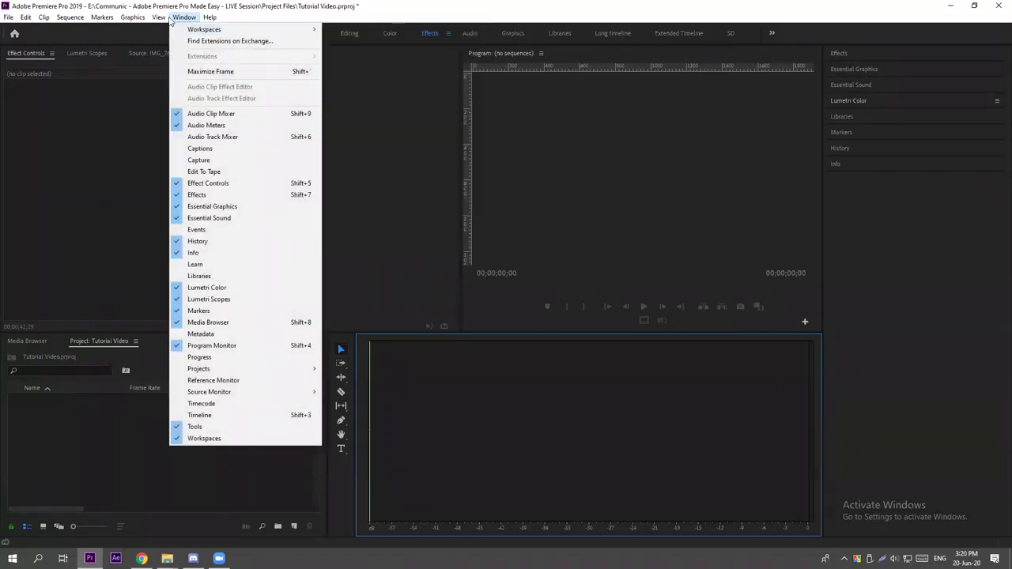
mouse_move(198, 31)
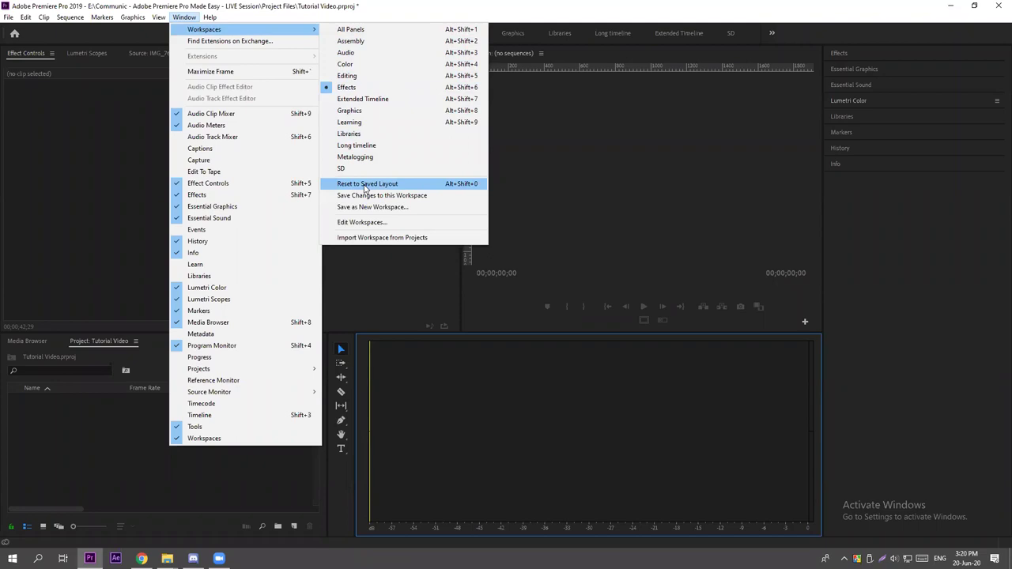
left_click(364, 186)
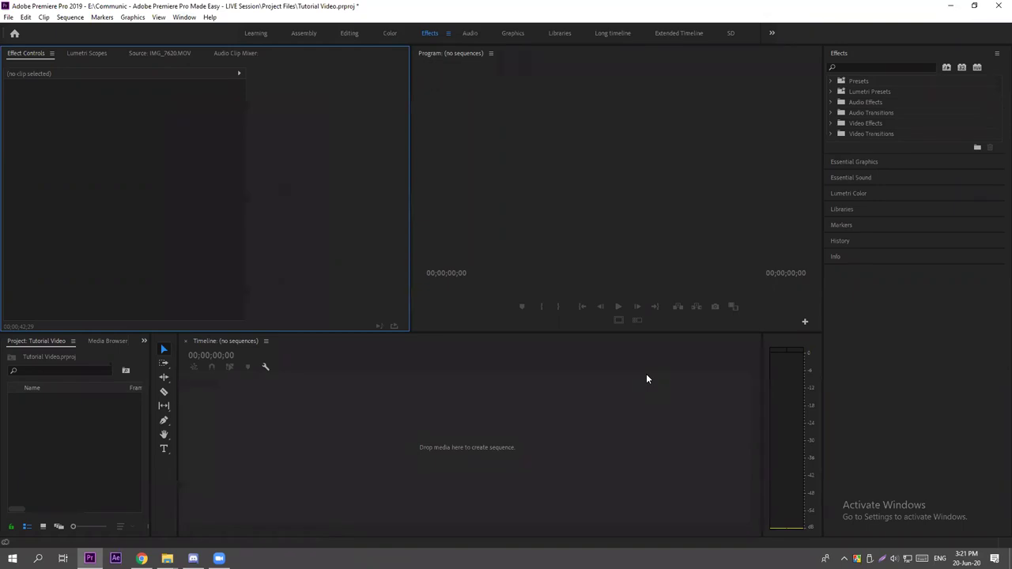
Resize the Tools panel, trying a wide horizontal bar before returning it to a narrow strip.
mouse_move(179, 372)
left_mouse_down()
mouse_move(251, 372)
mouse_move(175, 371)
left_mouse_up()
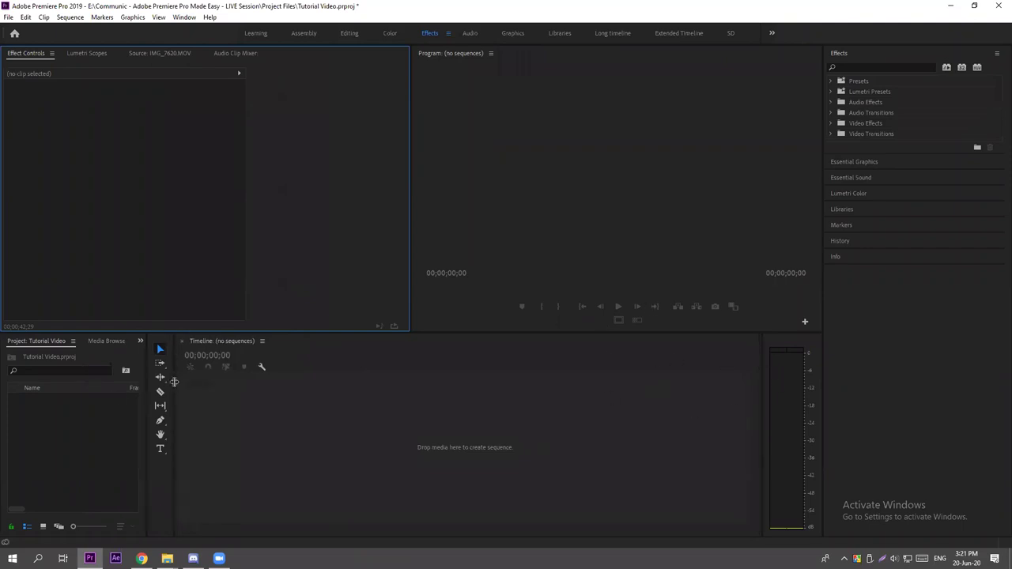
left_click(539, 258)
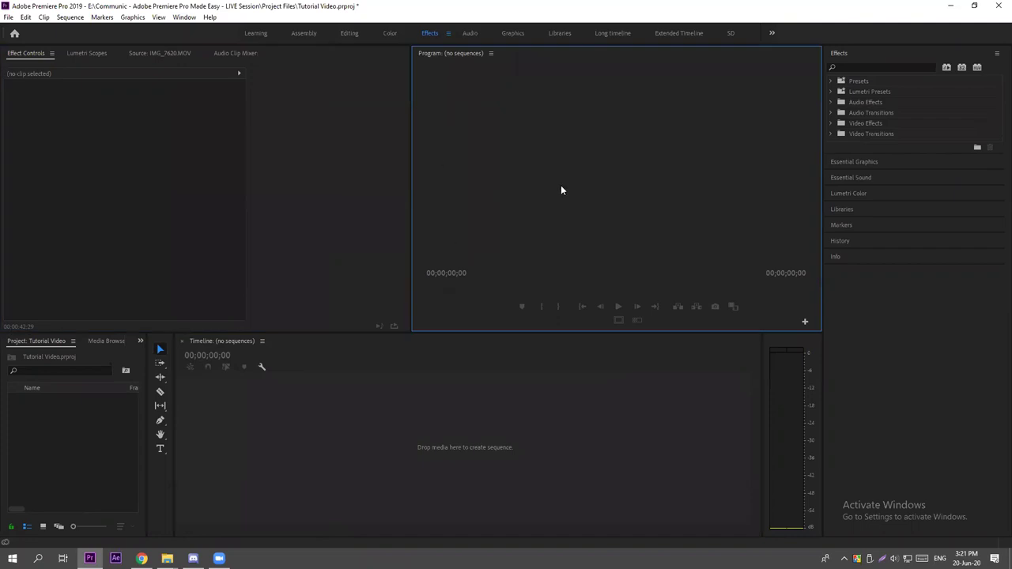
left_click_drag(172, 398, 558, 410)
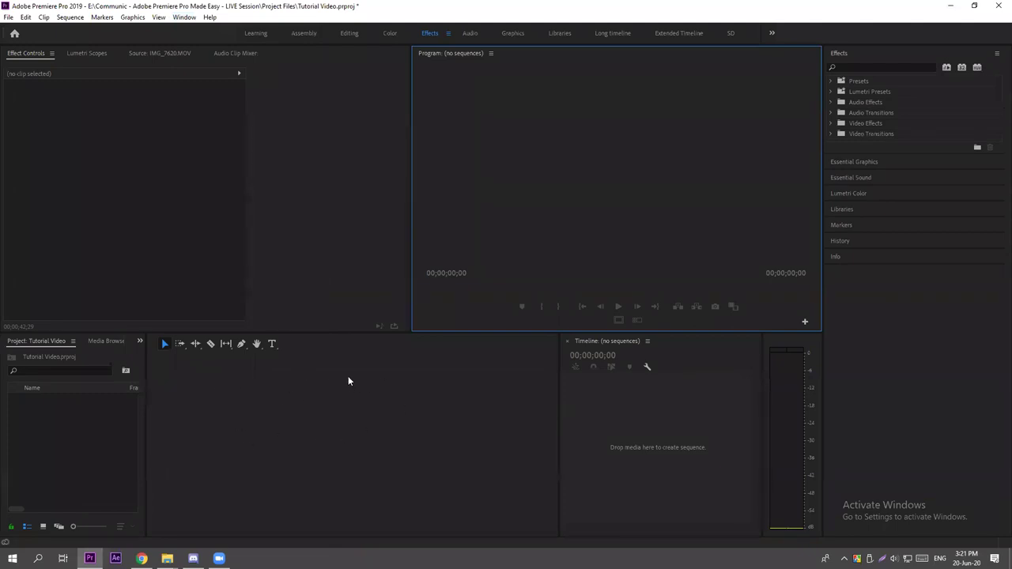
left_click_drag(564, 414, 173, 416)
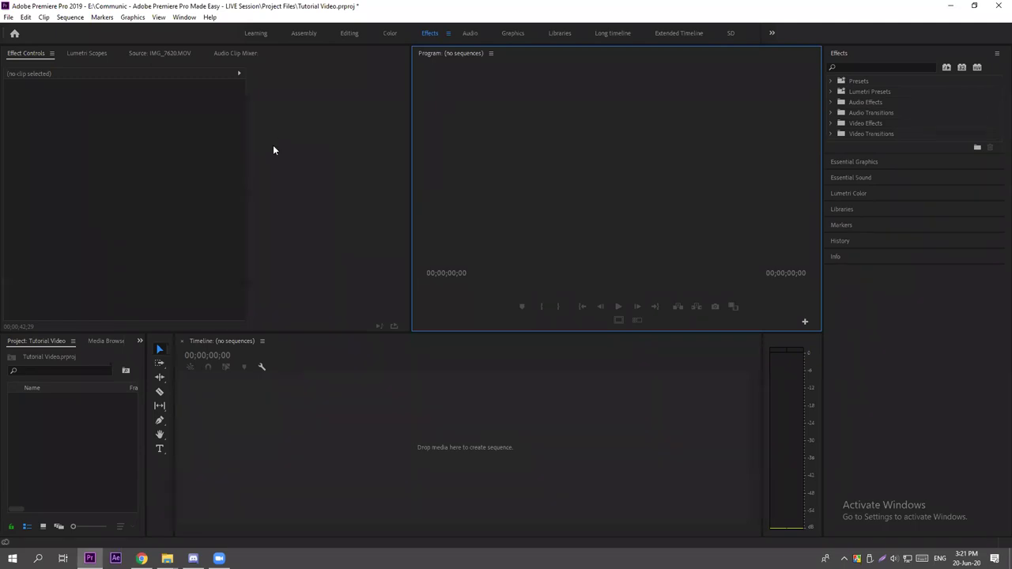
Make the bottom panels taller, widen the Project panel, and switch to the Google Docs outline.
mouse_move(528, 332)
left_mouse_down()
mouse_move(517, 411)
mouse_move(529, 299)
mouse_move(531, 321)
left_mouse_up()
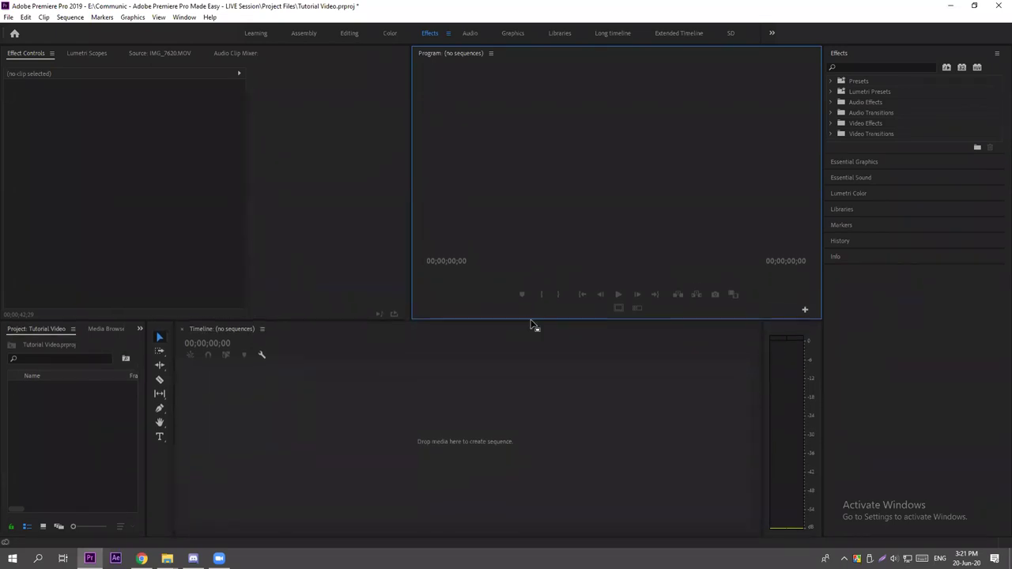
left_click_drag(146, 369, 212, 367)
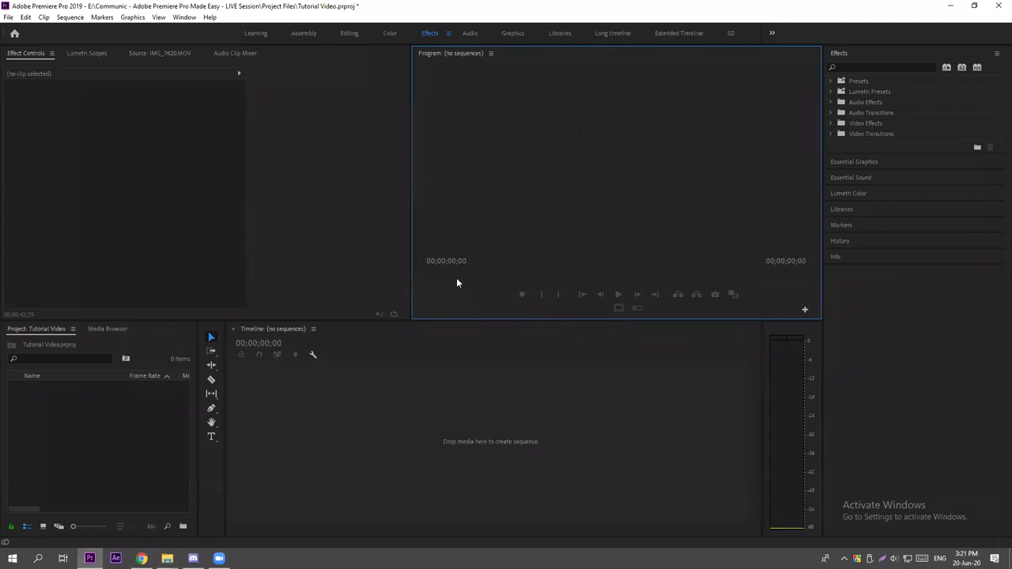
left_click(119, 382)
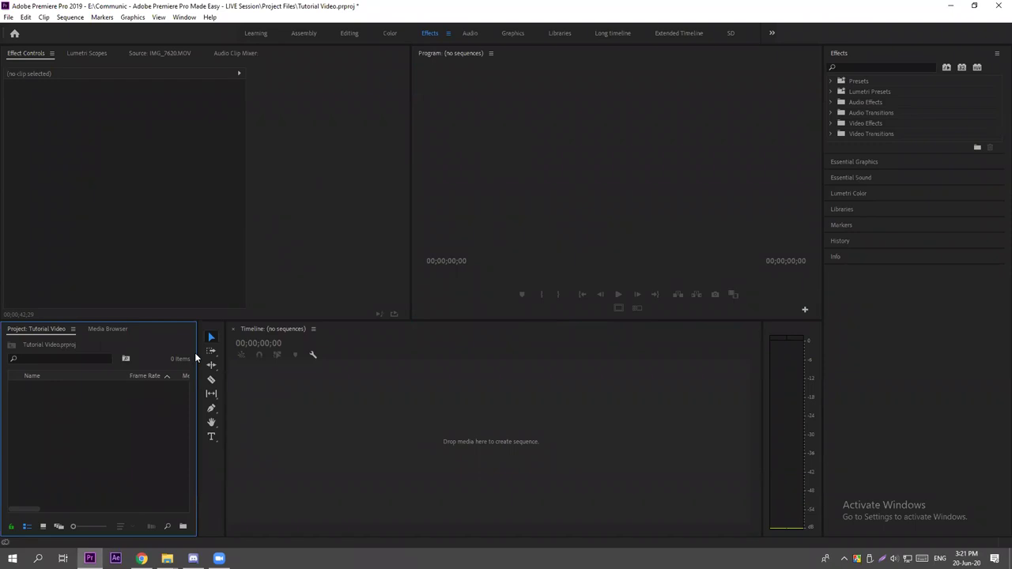
left_click(142, 558)
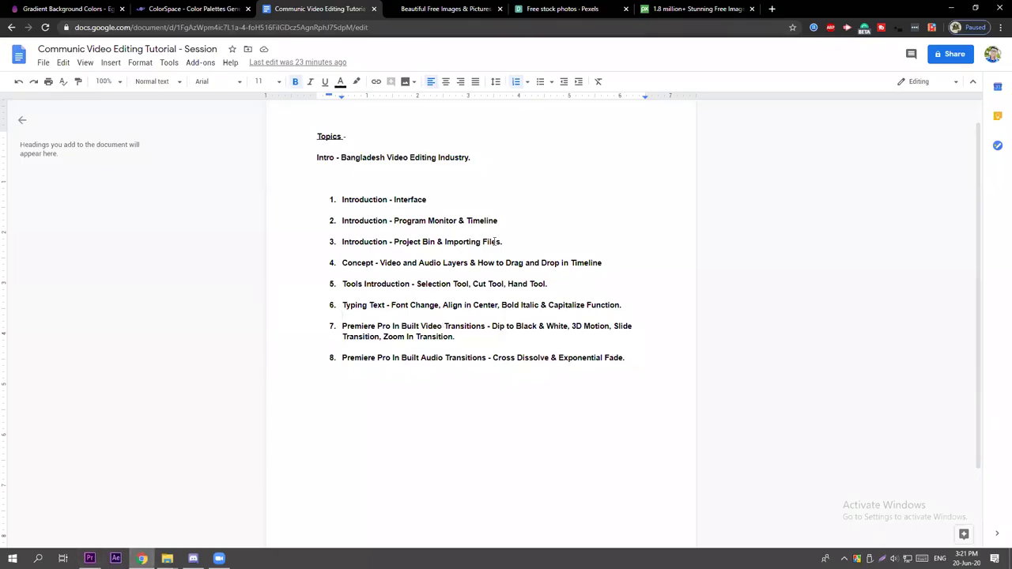
Highlight outline topics 1 and 2: Introduction - Interface and Program Monitor & Timeline.
left_click_drag(341, 200, 427, 203)
left_click(427, 202)
left_click_drag(341, 221, 483, 228)
left_click(484, 222)
Highlight 'Importing Files' in topic 3, then return to Premiere Pro.
left_click(445, 242)
left_click_drag(445, 242, 503, 242)
left_click(498, 242)
left_click(90, 558)
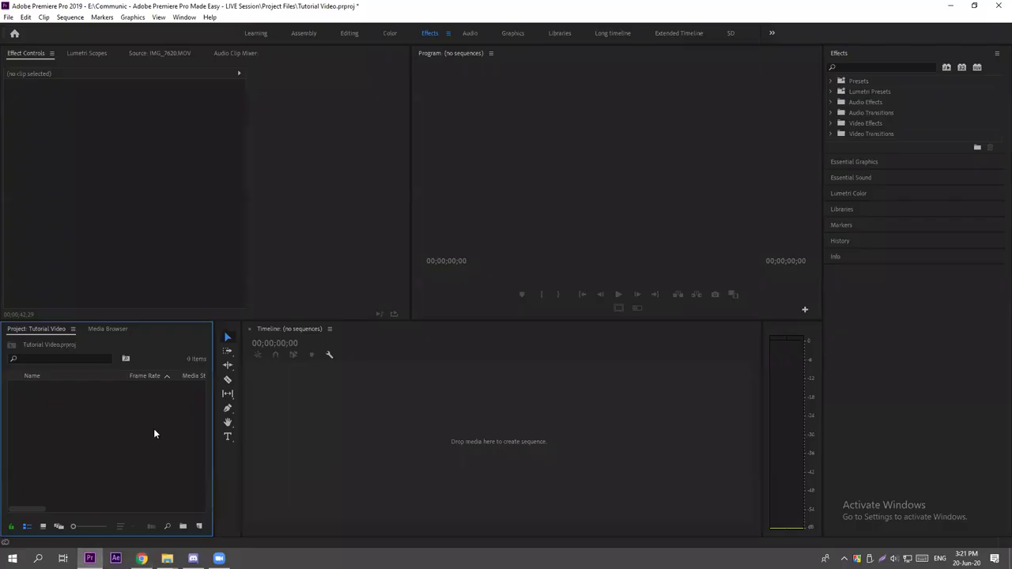
In File Explorer, go up from Project Files and open the Still Images folder to show its ten pictures.
left_click(167, 558)
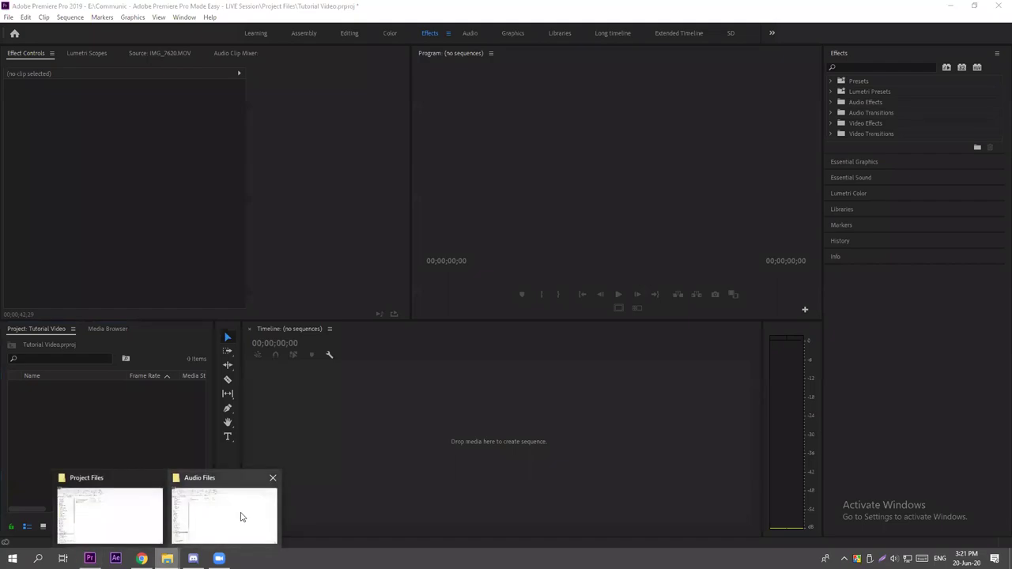
left_click(135, 499)
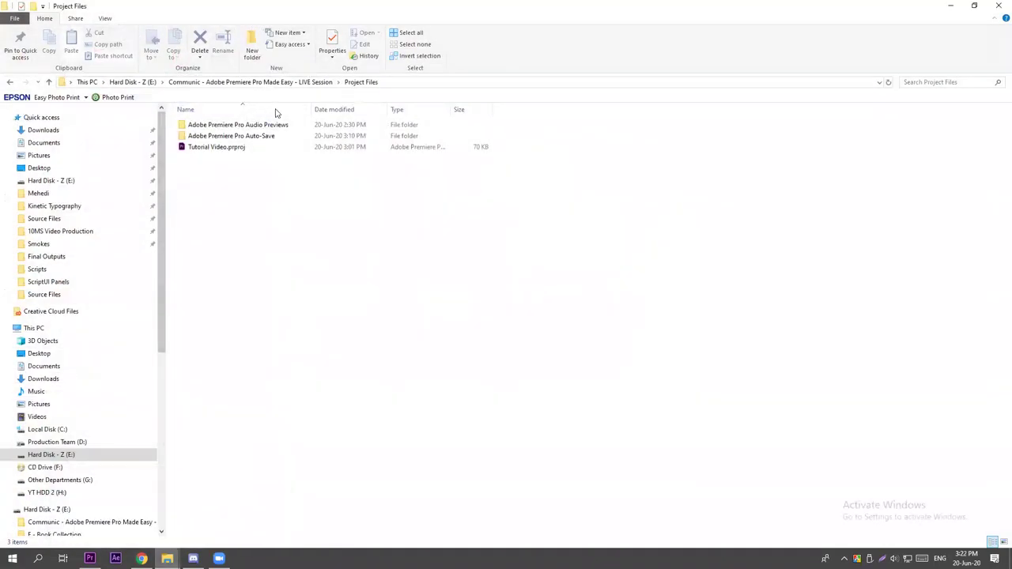
left_click(285, 83)
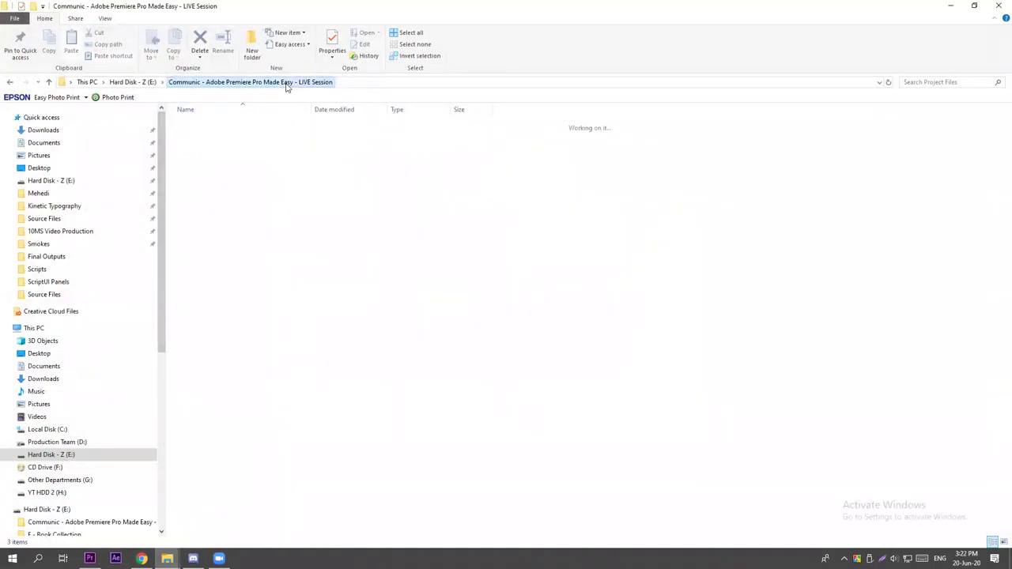
left_click(253, 258)
double_click(214, 161)
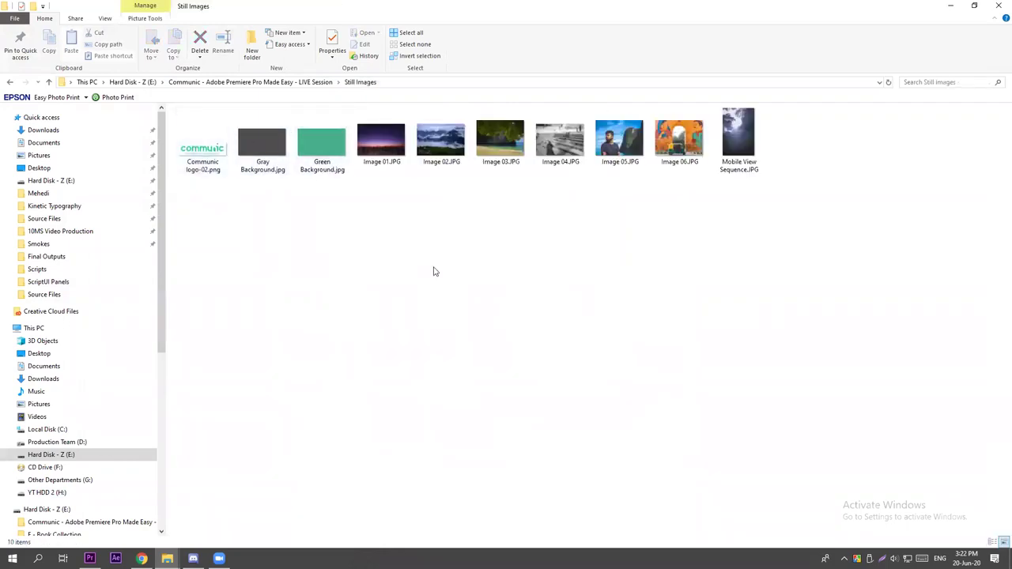
left_click_drag(793, 253, 353, 191)
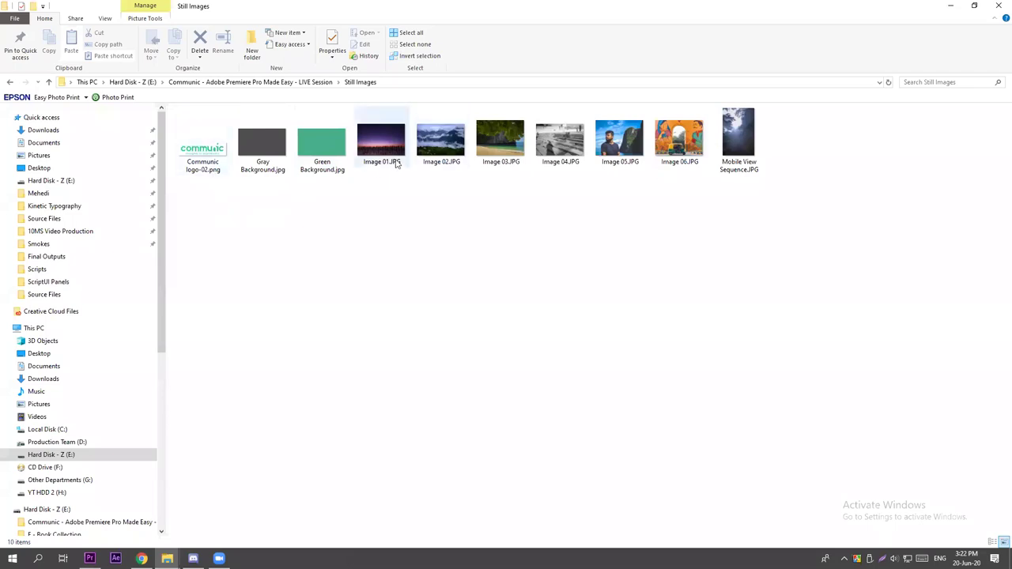
mouse_move(396, 164)
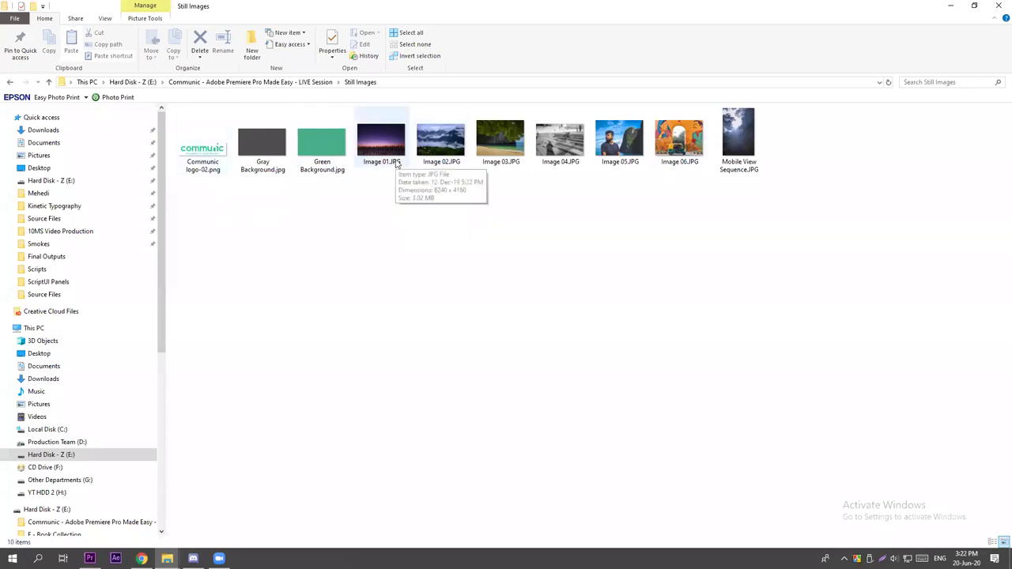
Preview Image 01.JPG through Image 04.JPG in Windows Photos, then close the viewer.
double_click(396, 162)
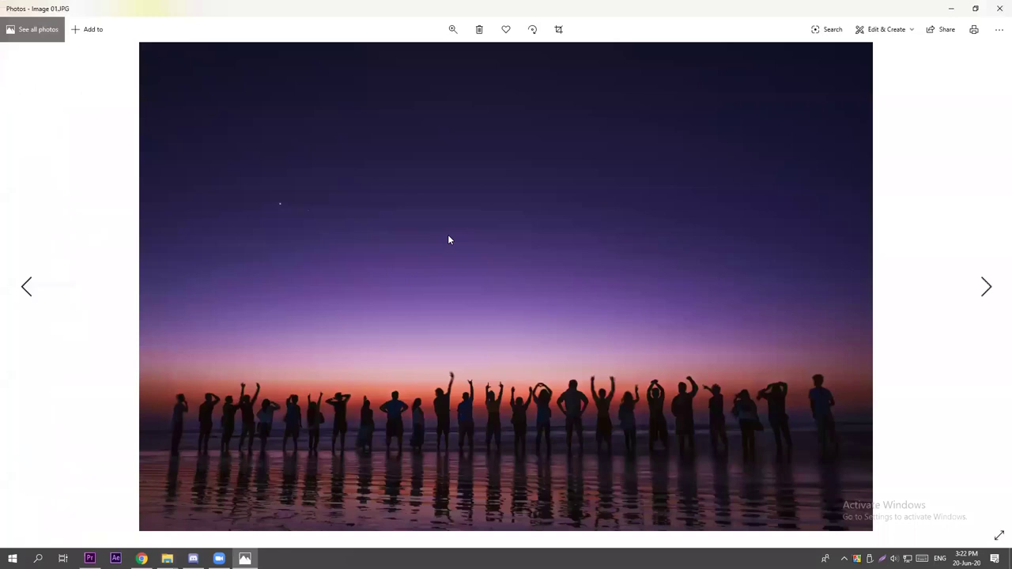
key("Right")
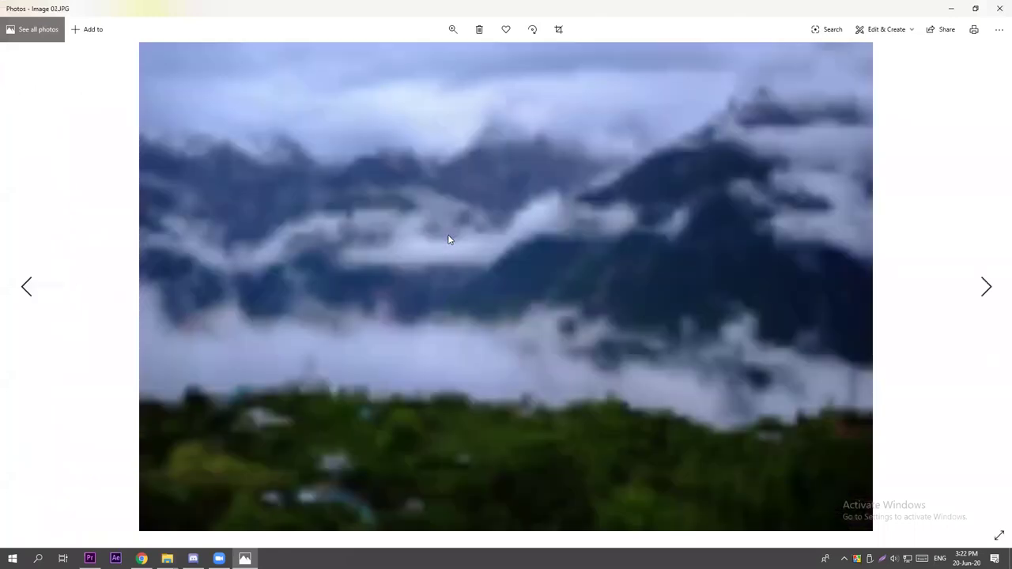
key("Right")
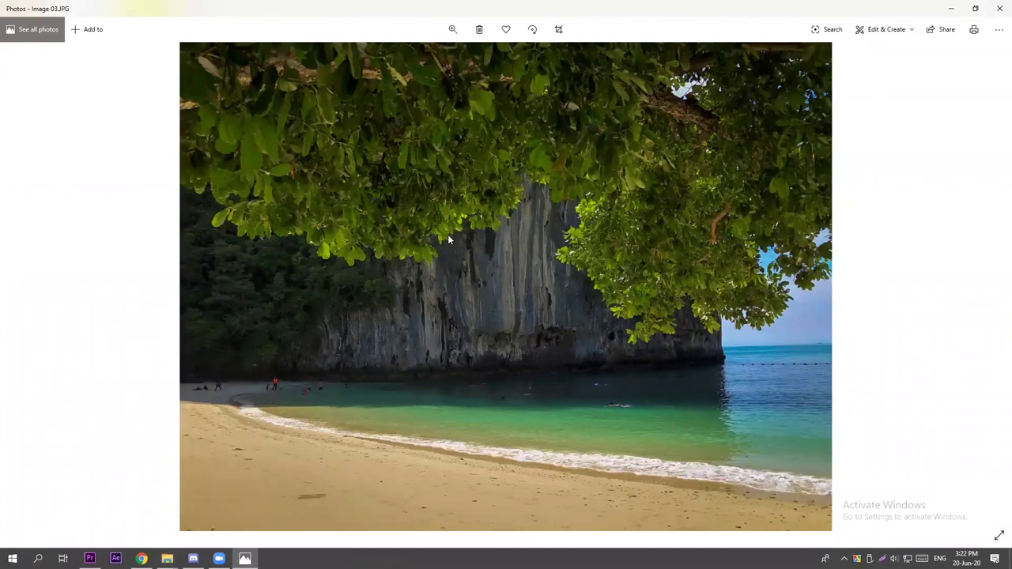
key("Right")
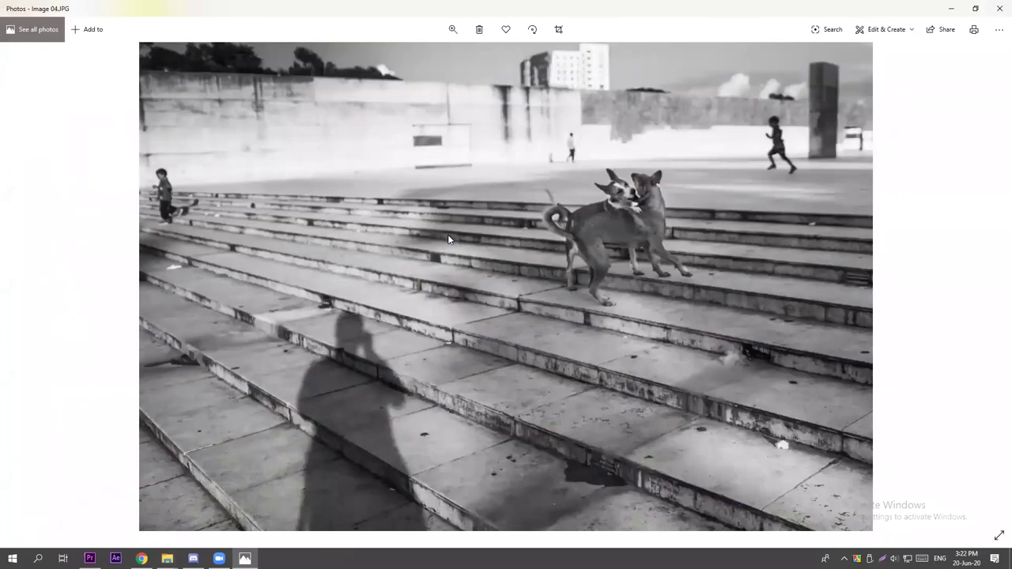
key("Right")
left_click(999, 8)
Switch from the Still Images folder back to the empty Tutorial Video project in Premiere Pro.
left_click(517, 289)
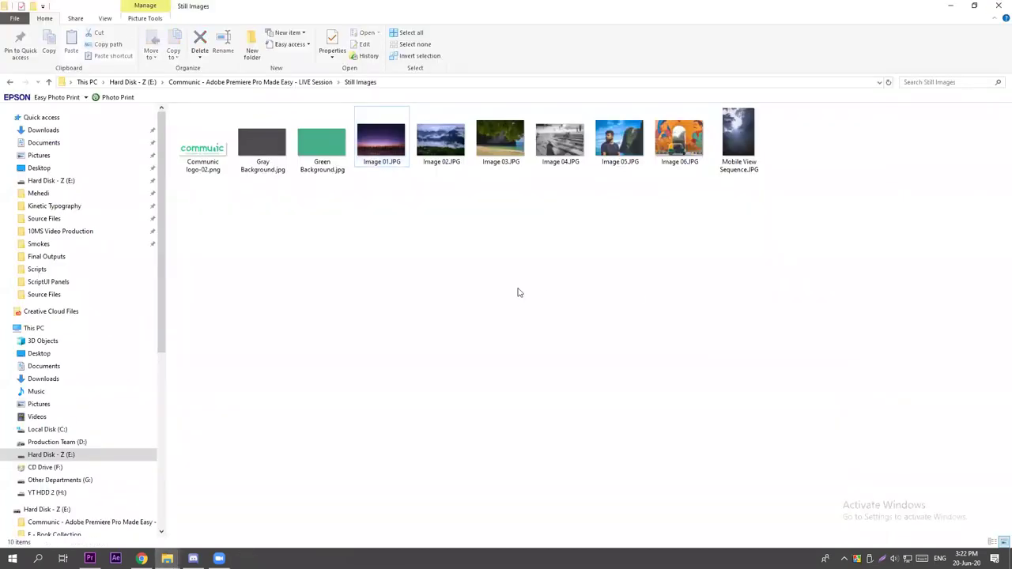
left_click(89, 558)
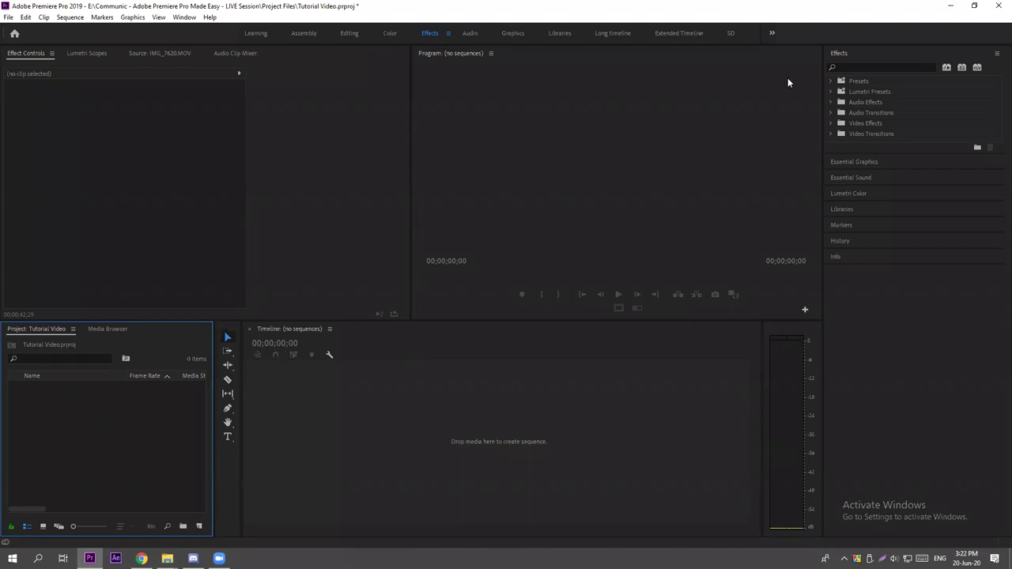
left_click_drag(101, 395, 143, 414)
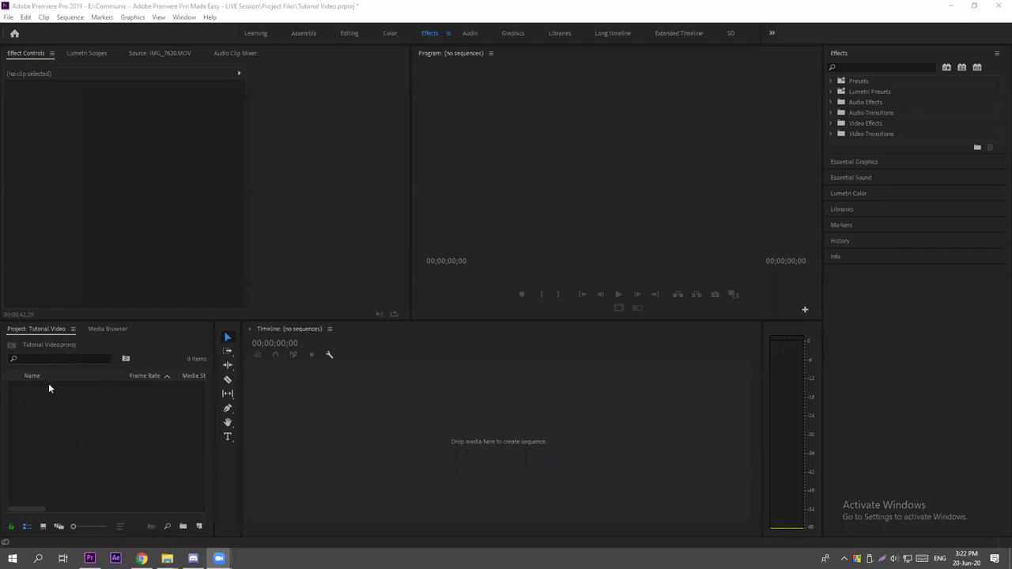
Import Image 01.JPG from the Communic course's Still Images folder using File > Import.
left_click(8, 17)
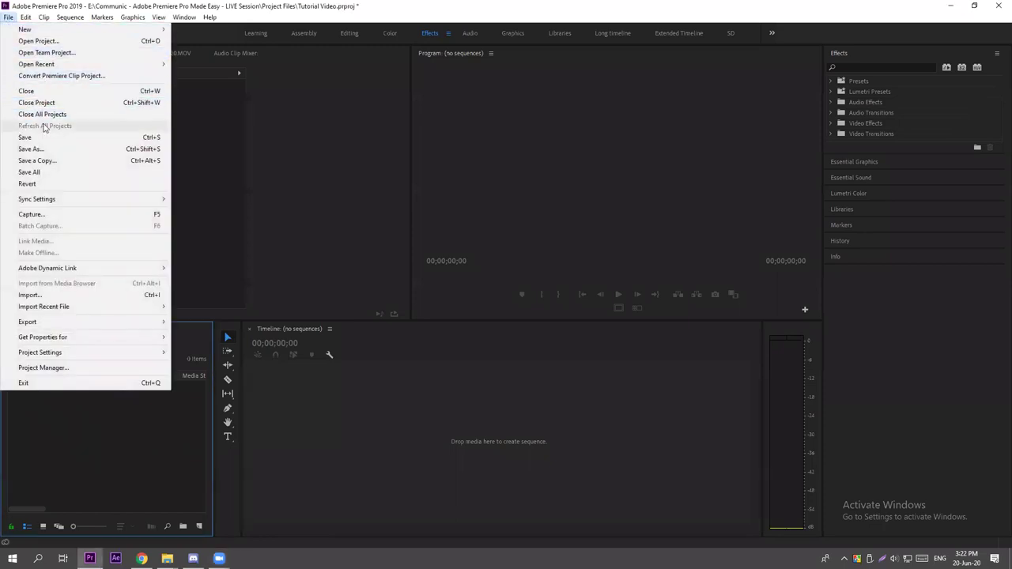
left_click(45, 299)
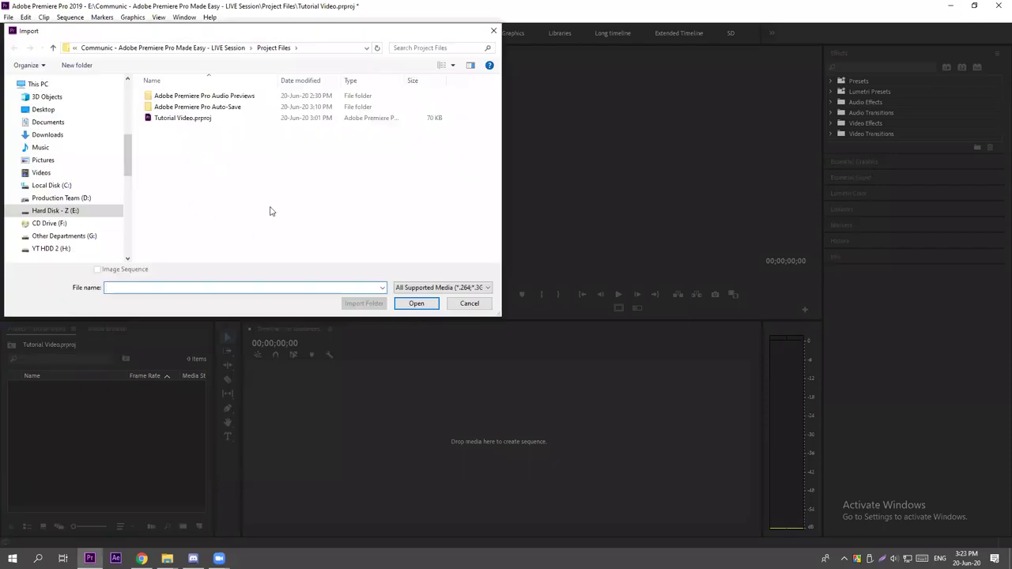
left_click(164, 48)
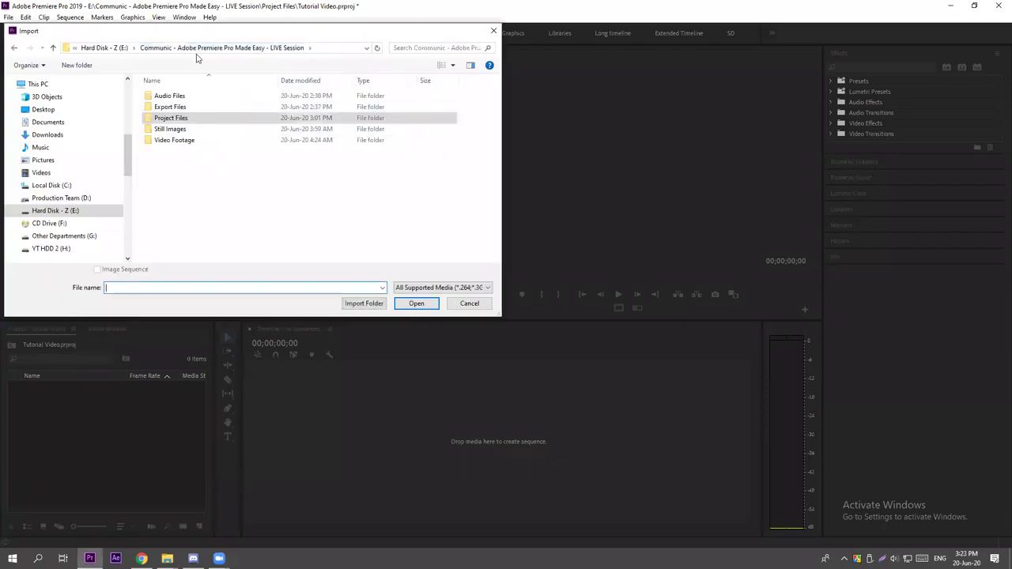
left_click(104, 47)
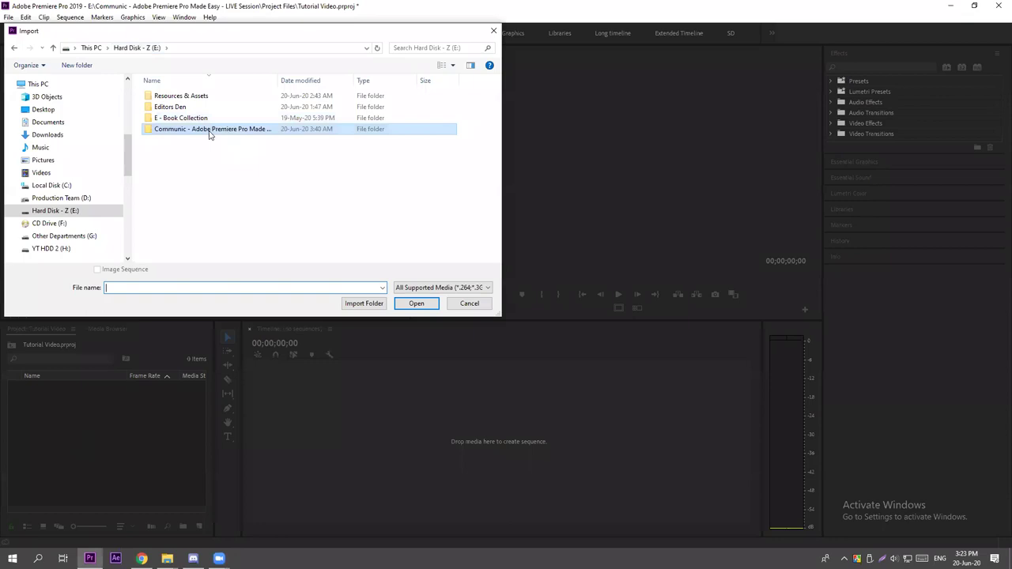
double_click(200, 130)
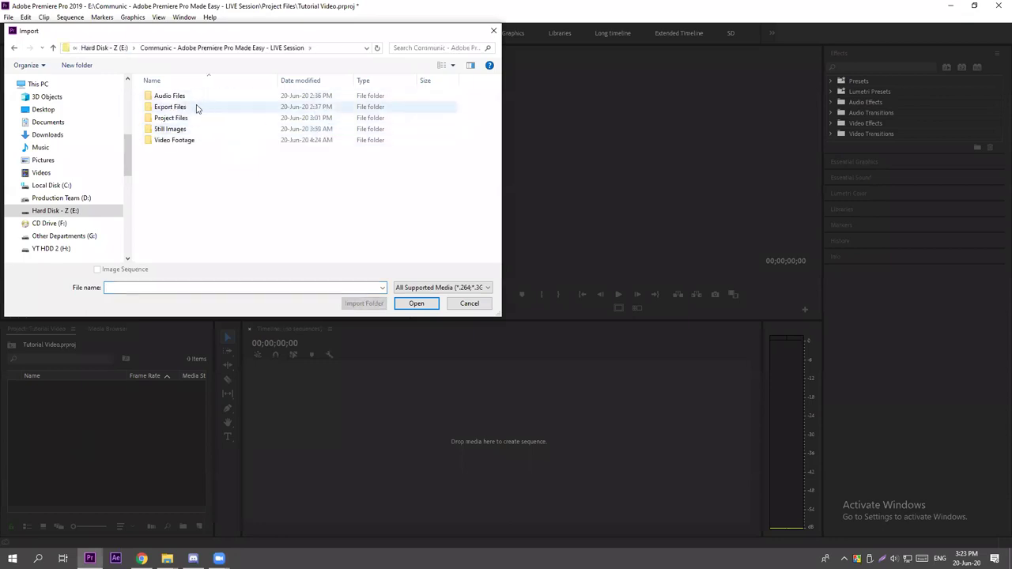
double_click(189, 131)
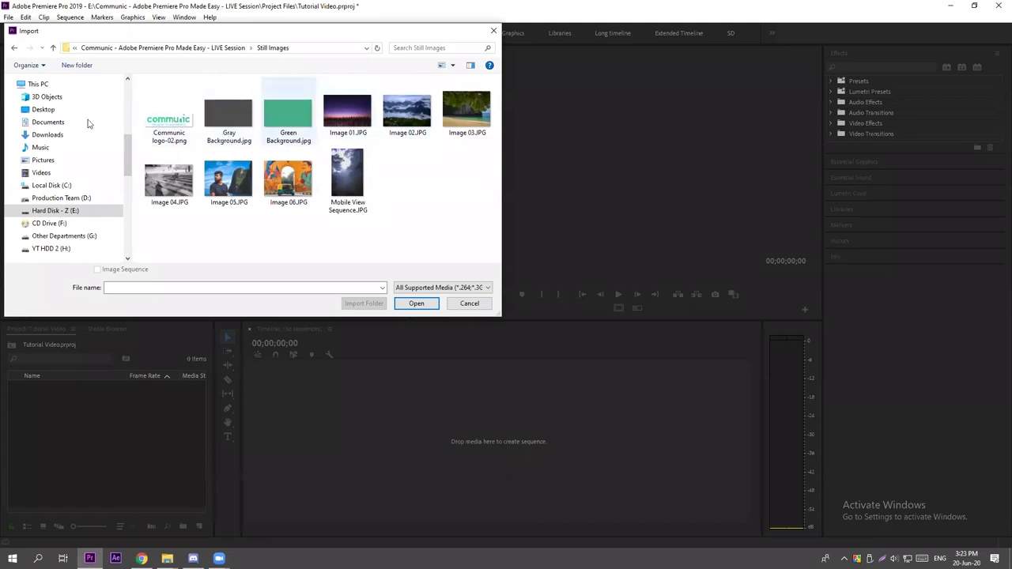
left_click(362, 133)
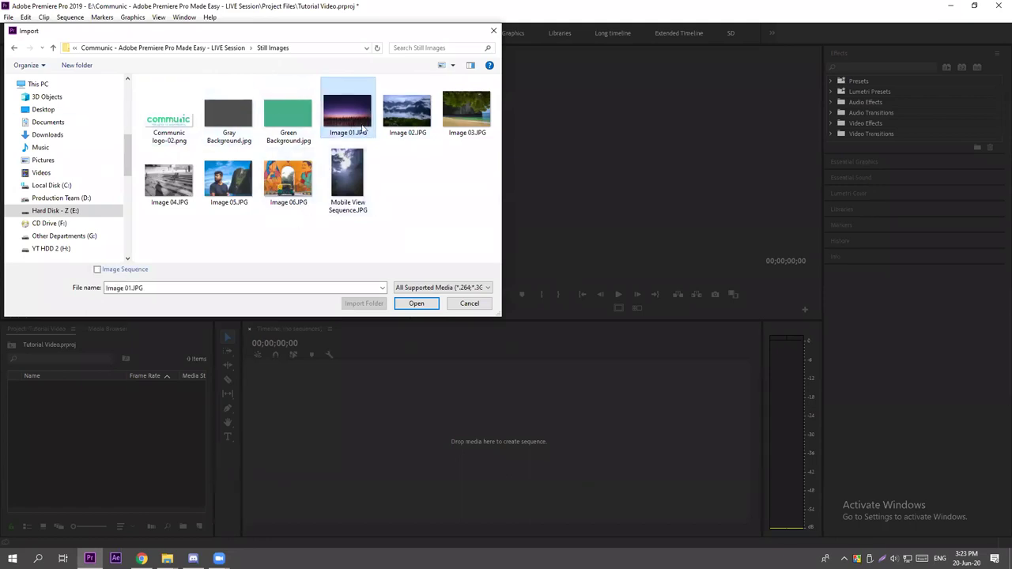
left_click(416, 303)
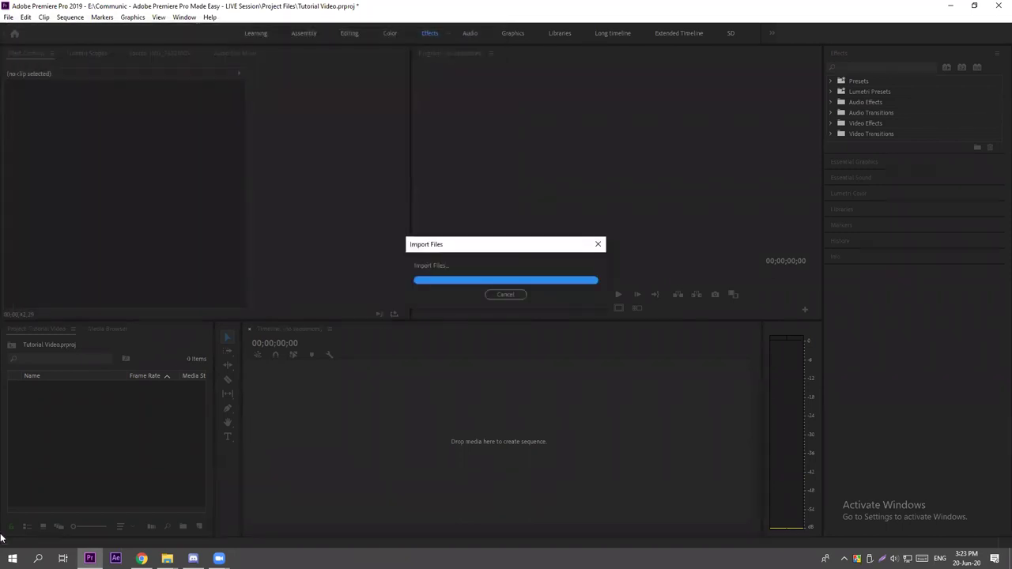
left_click(66, 387)
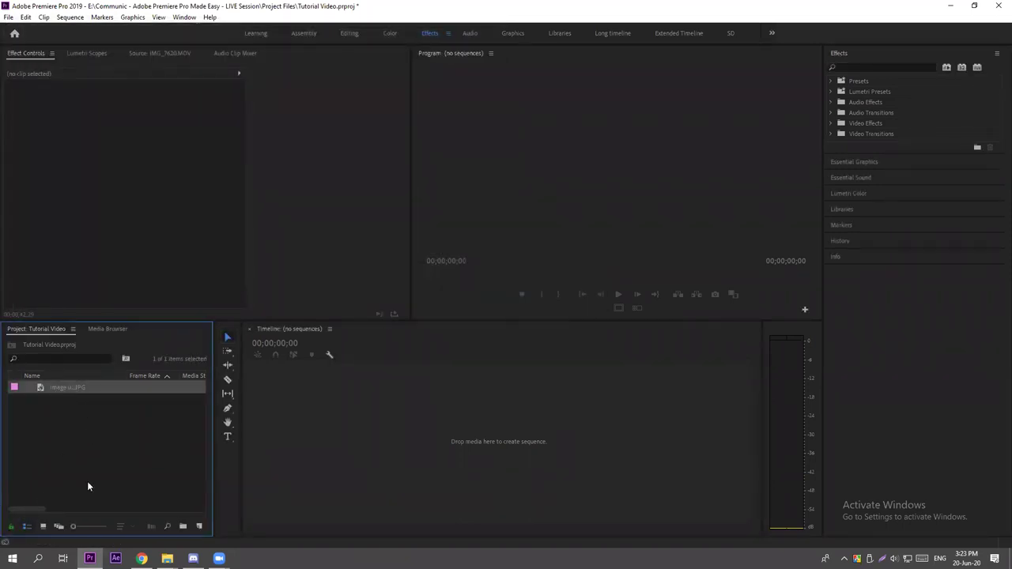
left_click(88, 486)
left_click(73, 389)
left_click(93, 445)
left_click(57, 387)
left_click(8, 16)
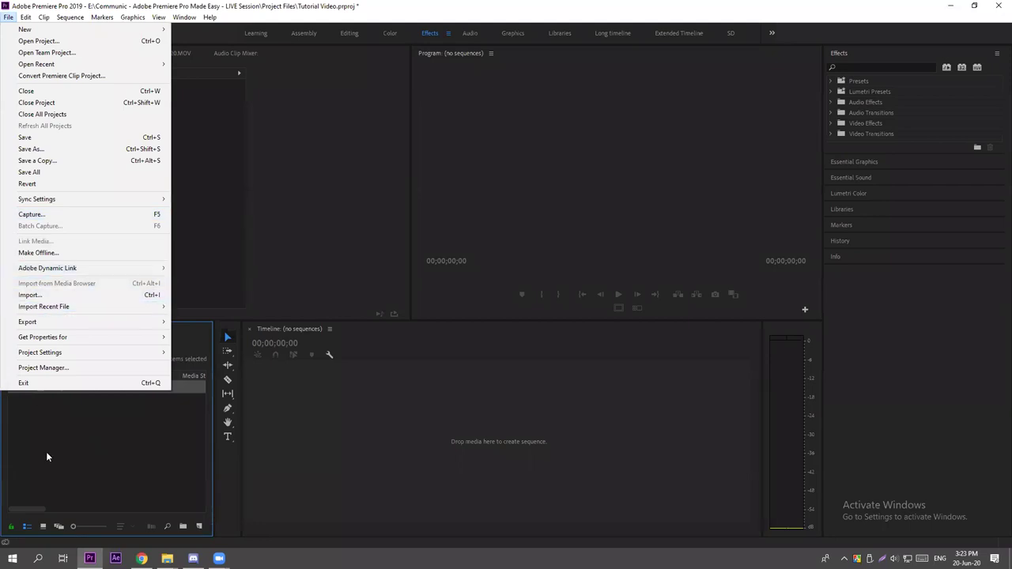
left_click(79, 470)
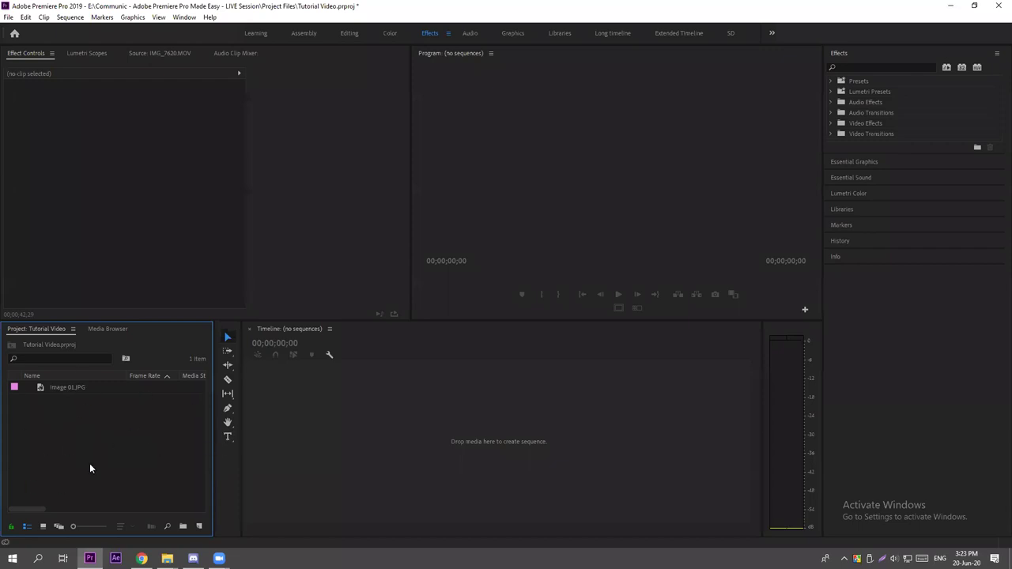
Import Image 02.JPG and Image 03.JPG one at a time from the Project panel's import picker.
double_click(85, 432)
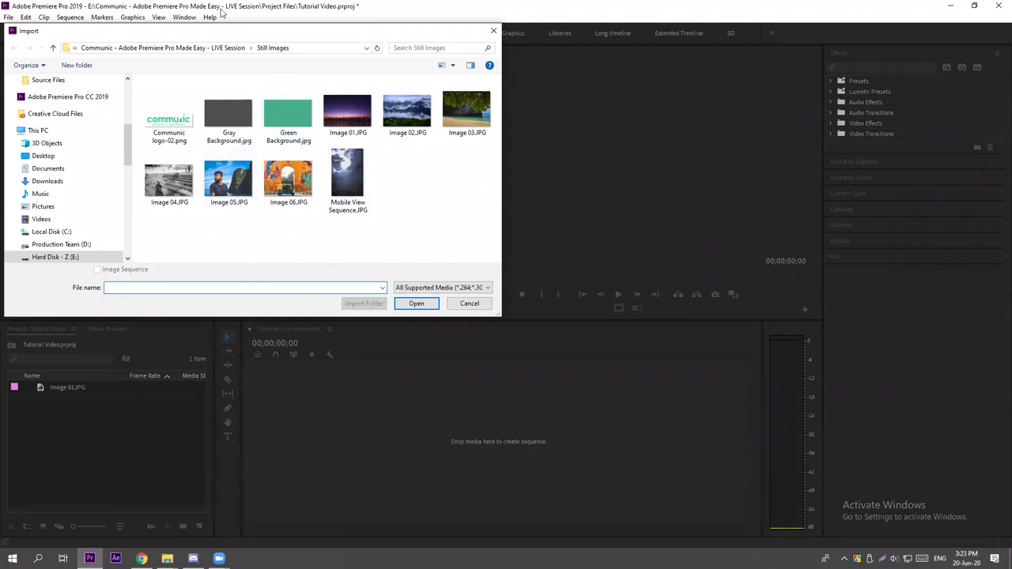
left_click_drag(201, 38, 264, 62)
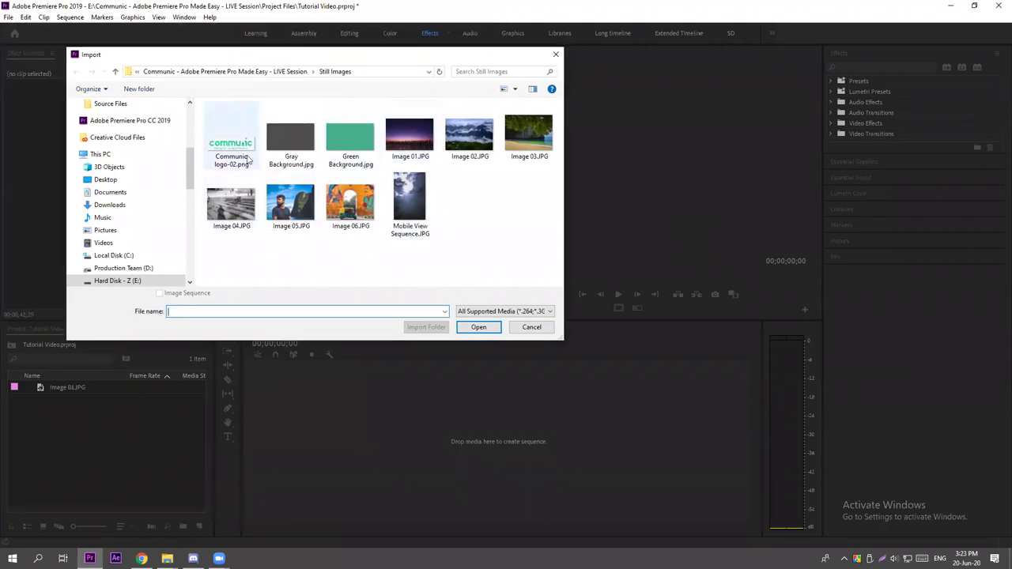
left_click(490, 145)
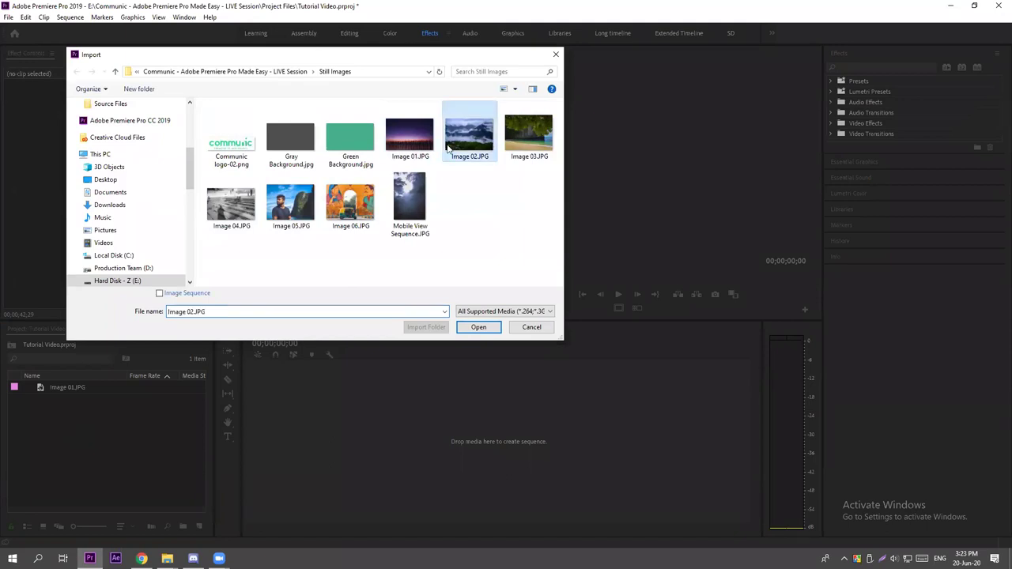
left_click(478, 326)
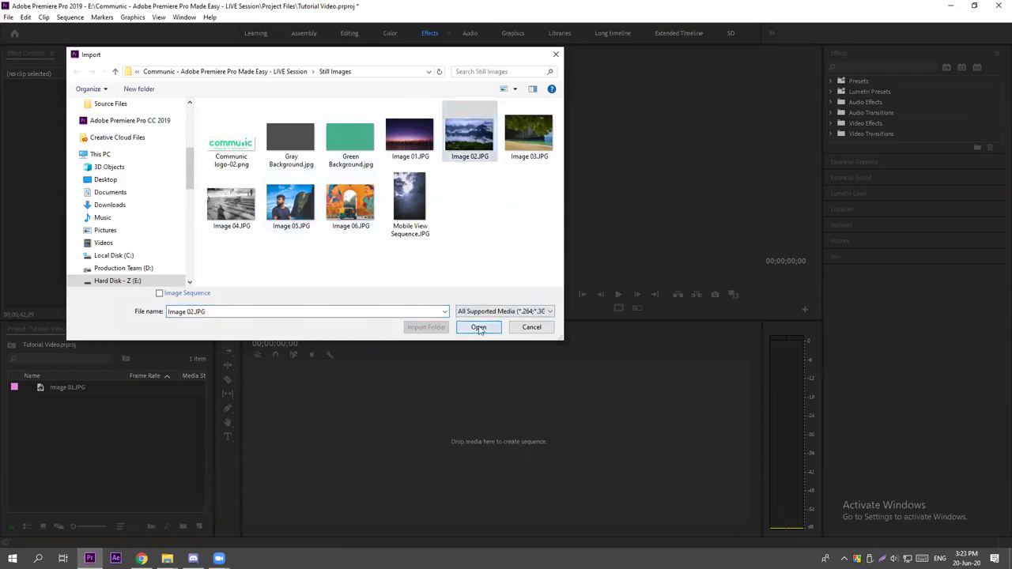
double_click(78, 421)
left_click(542, 150)
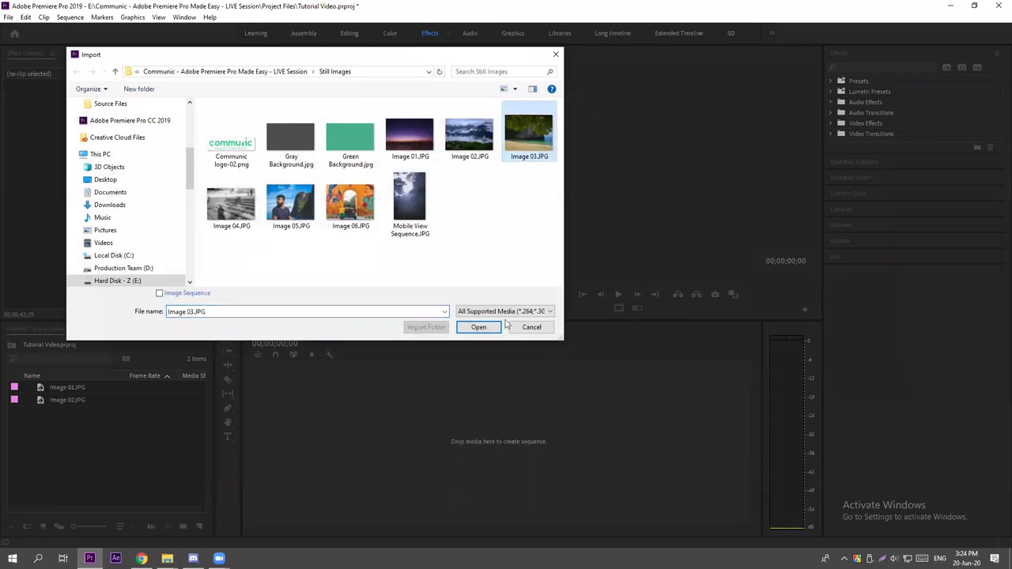
left_click(477, 327)
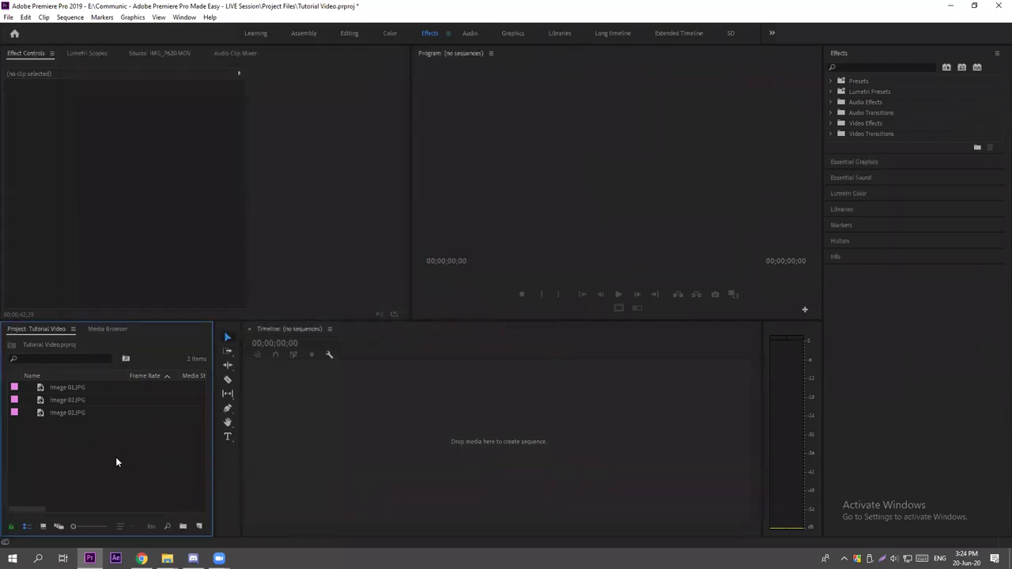
Drag Image 04.JPG from the Still Images Explorer window onto Premiere's Project panel.
left_click(167, 558)
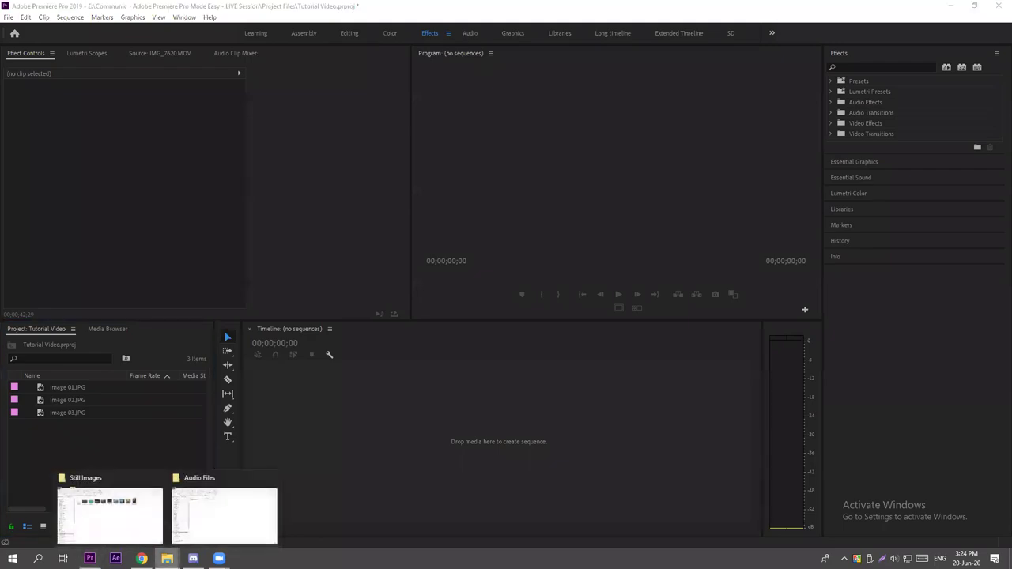
left_click(109, 533)
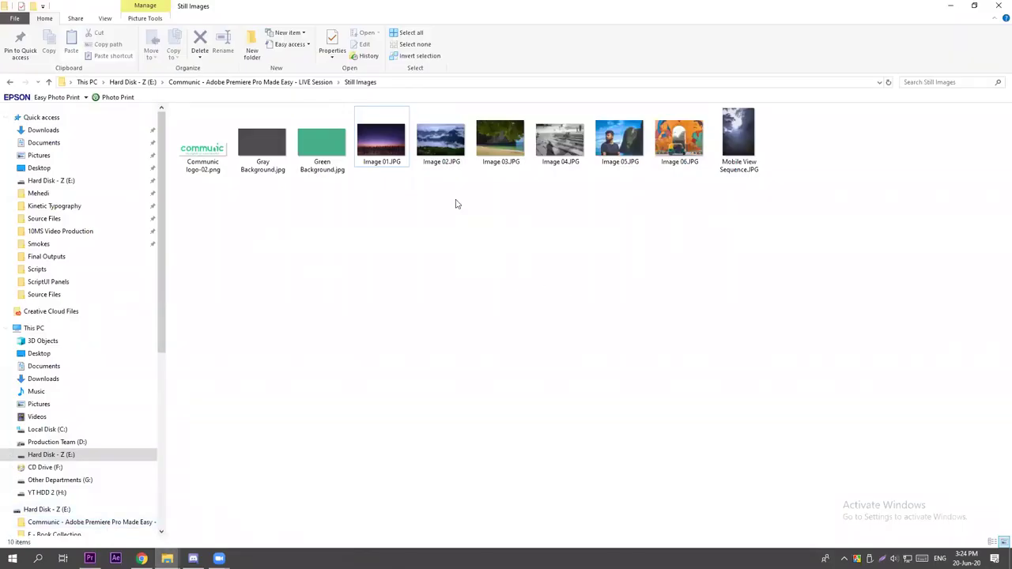
left_click(561, 141)
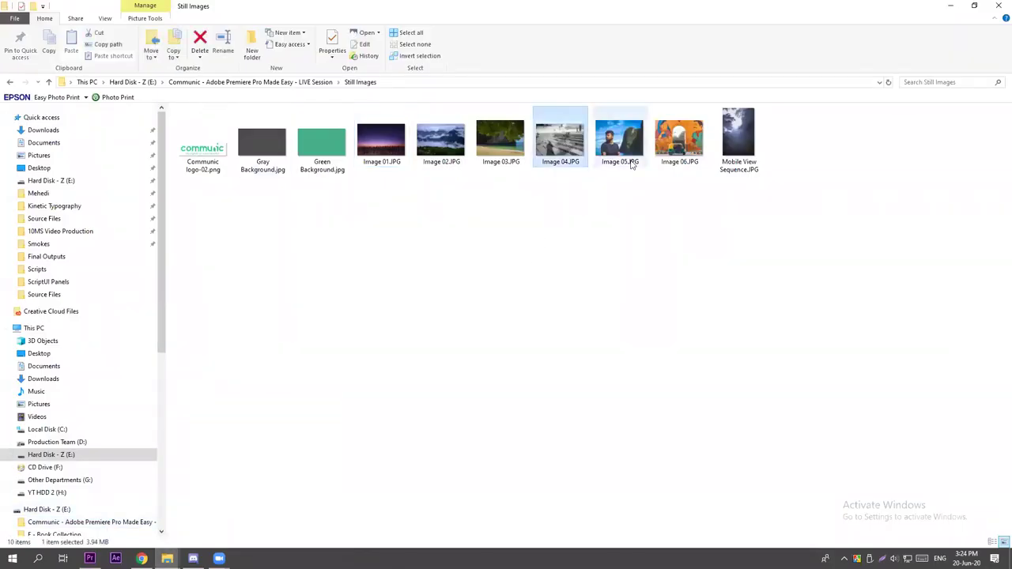
left_click_drag(565, 152, 98, 465)
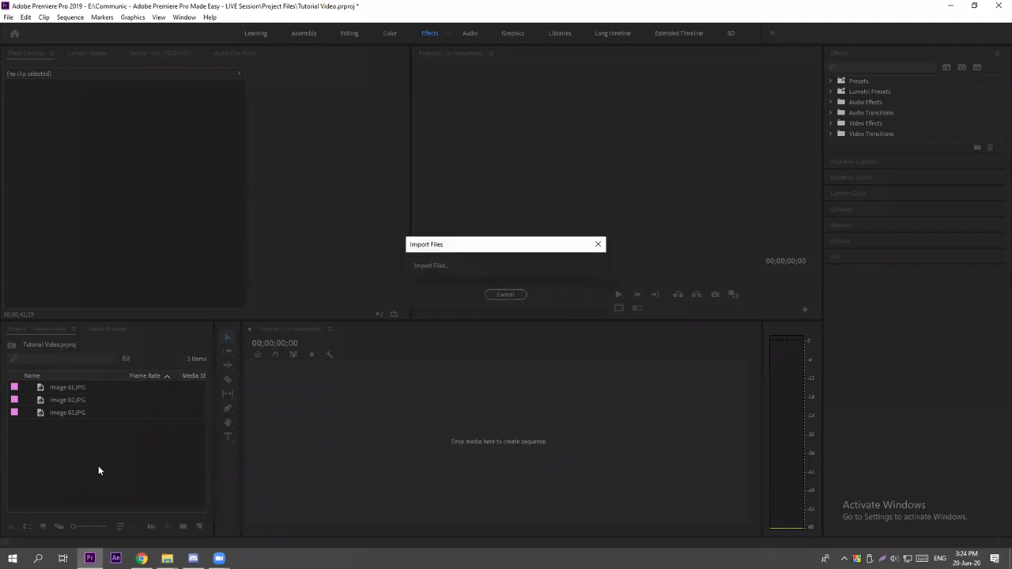
Drop the MP3 track from the Audio Files Explorer window into the Premiere project.
left_click(93, 447)
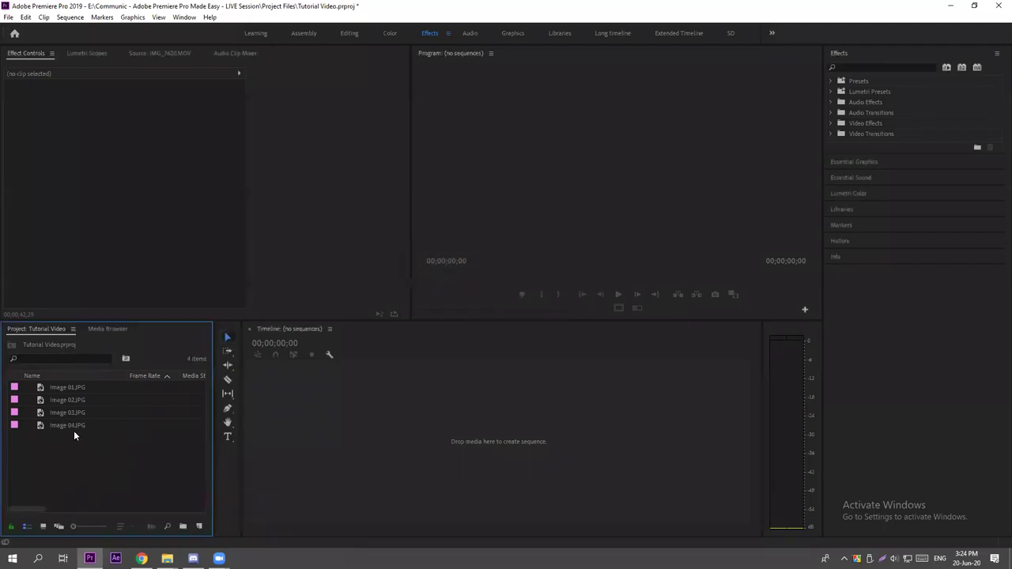
left_click_drag(113, 444, 75, 387)
left_click(91, 449)
left_click(166, 559)
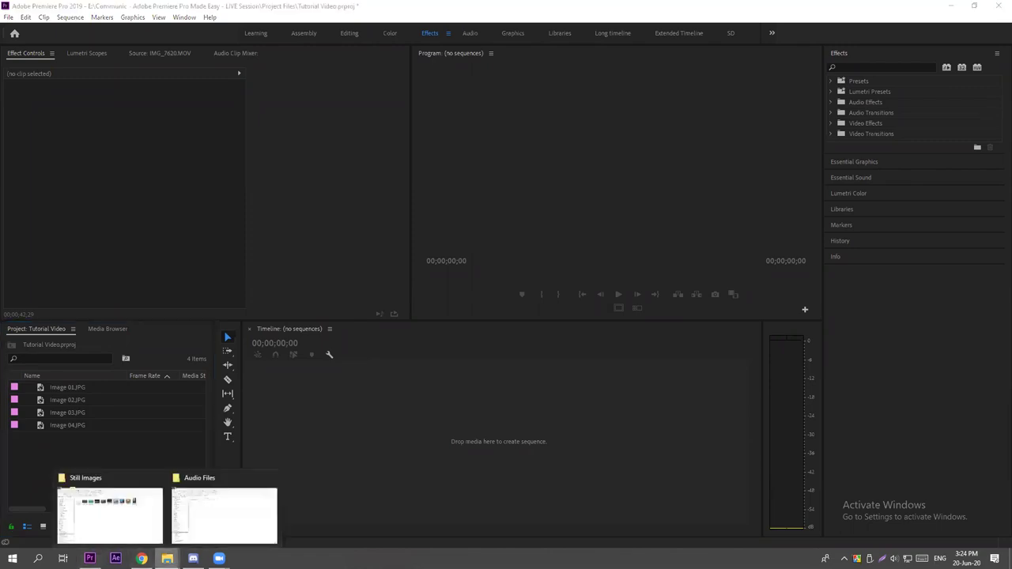
left_click(194, 528)
left_click_drag(222, 125, 99, 481)
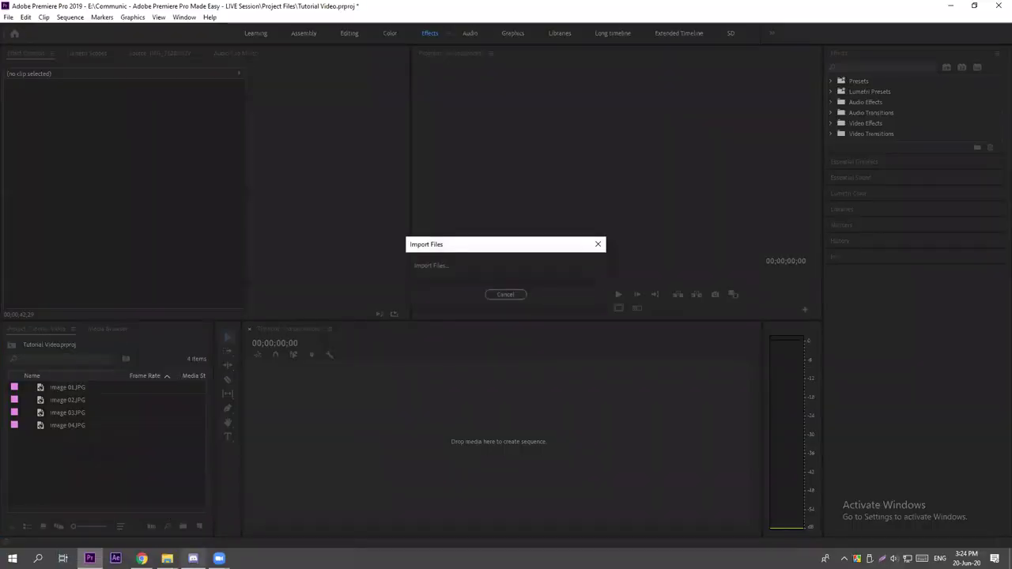
Add the three MOV clips from Video Footage, then select and delete all eight project items.
mouse_move(166, 558)
left_click(111, 506)
key("BackSpace")
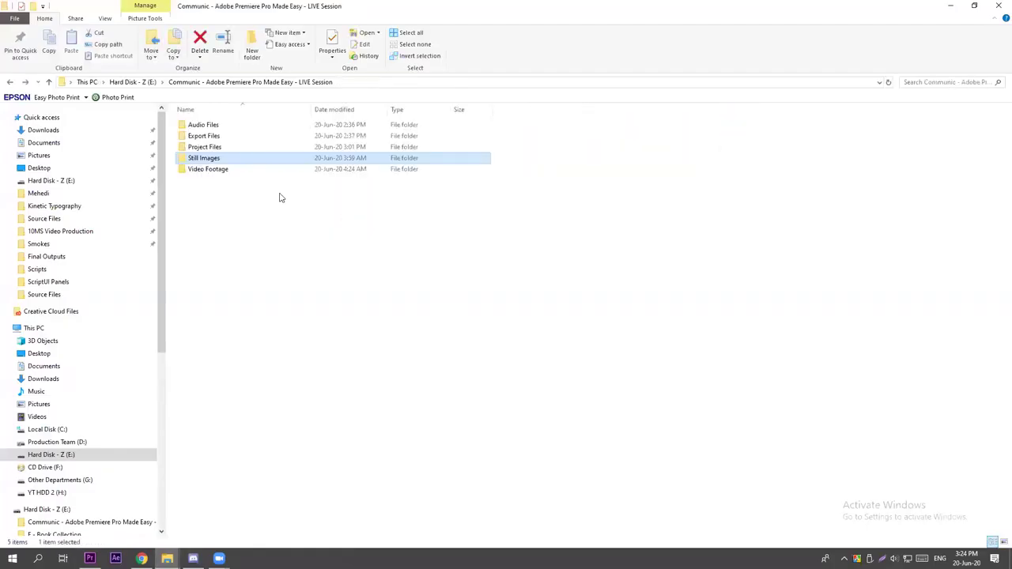
double_click(212, 169)
left_click_drag(338, 196, 208, 134)
left_click_drag(208, 135, 103, 486)
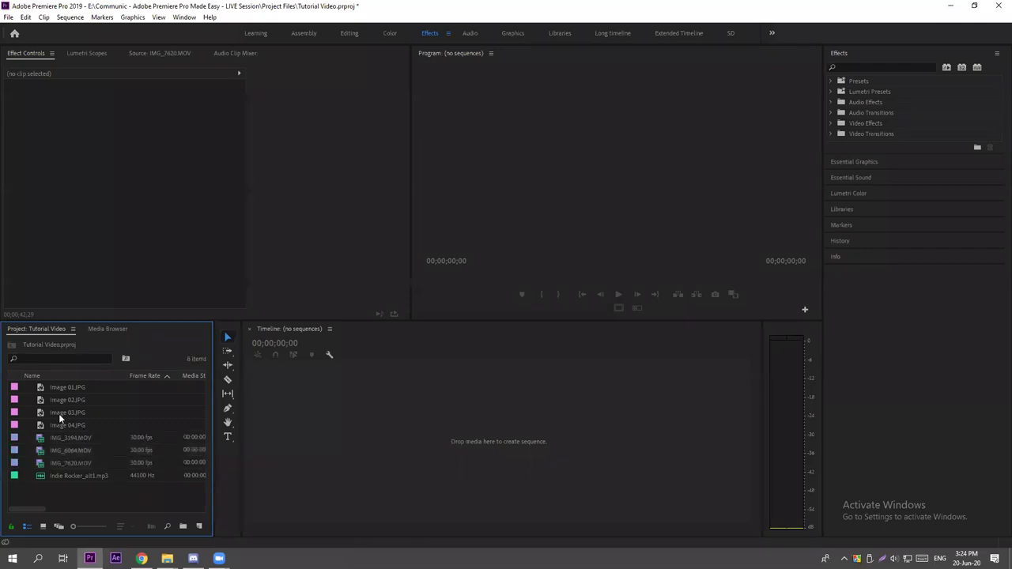
left_click_drag(113, 497, 60, 390)
key("Delete")
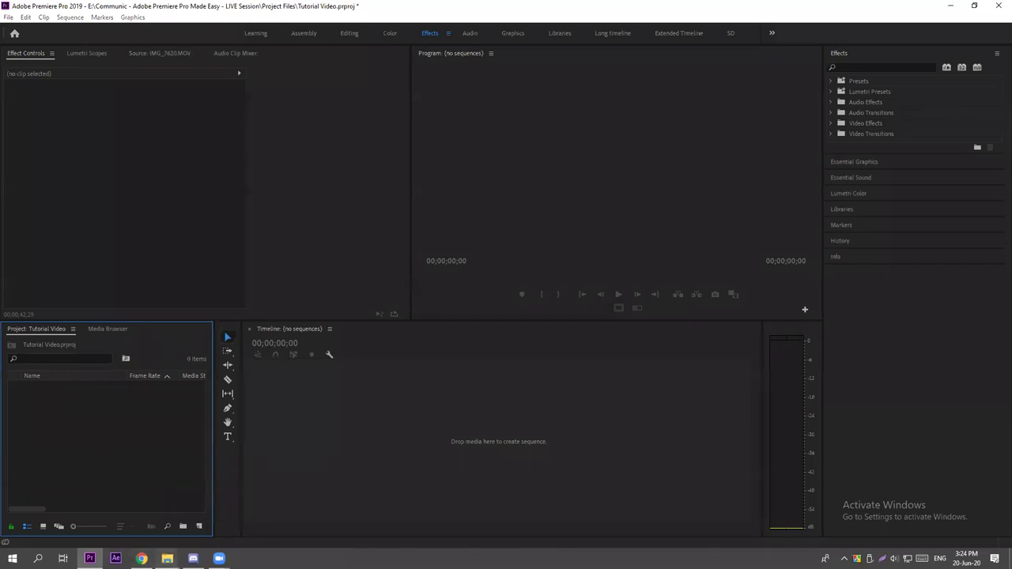
In Explorer, browse into the Audio Files folder and look at the Indie Rocker_alt1 track.
mouse_move(167, 558)
left_click(220, 528)
key("alt+Up")
left_click(250, 192)
left_click(200, 127)
double_click(200, 126)
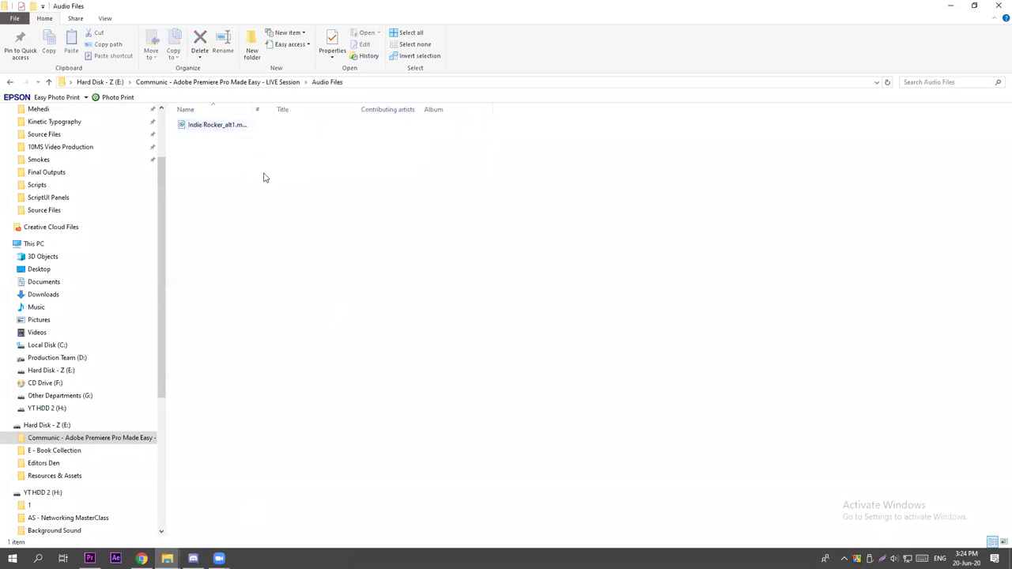
key("alt+Up")
double_click(232, 126)
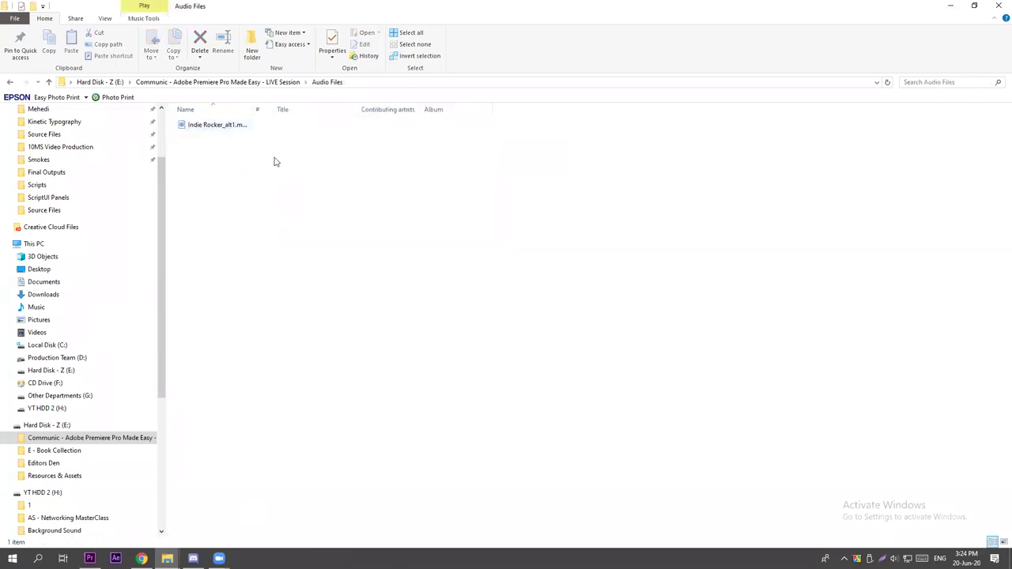
left_click(224, 125)
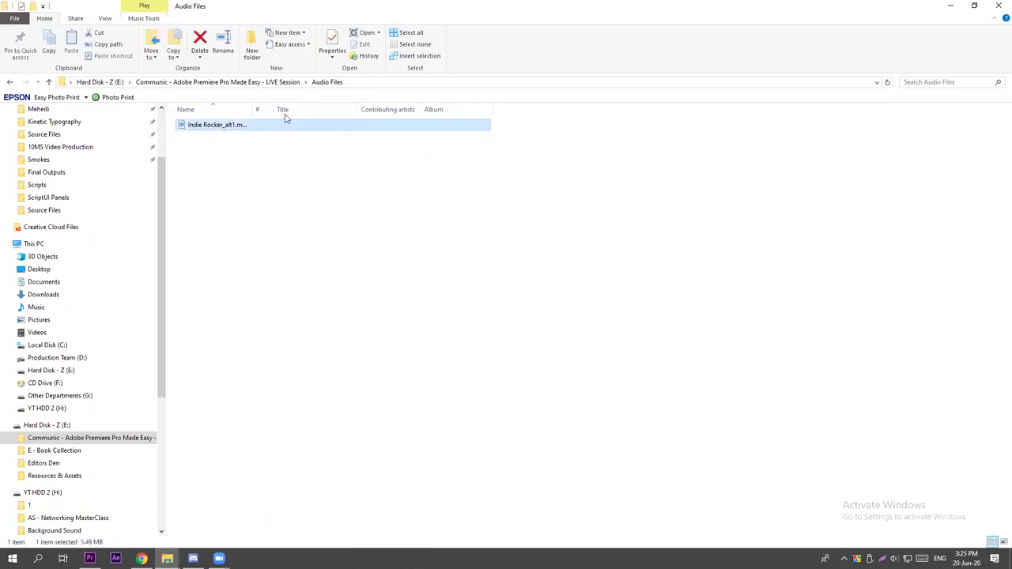
From the parent project folder, drag the whole Audio Files folder into Premiere's Project panel.
key("alt+Up")
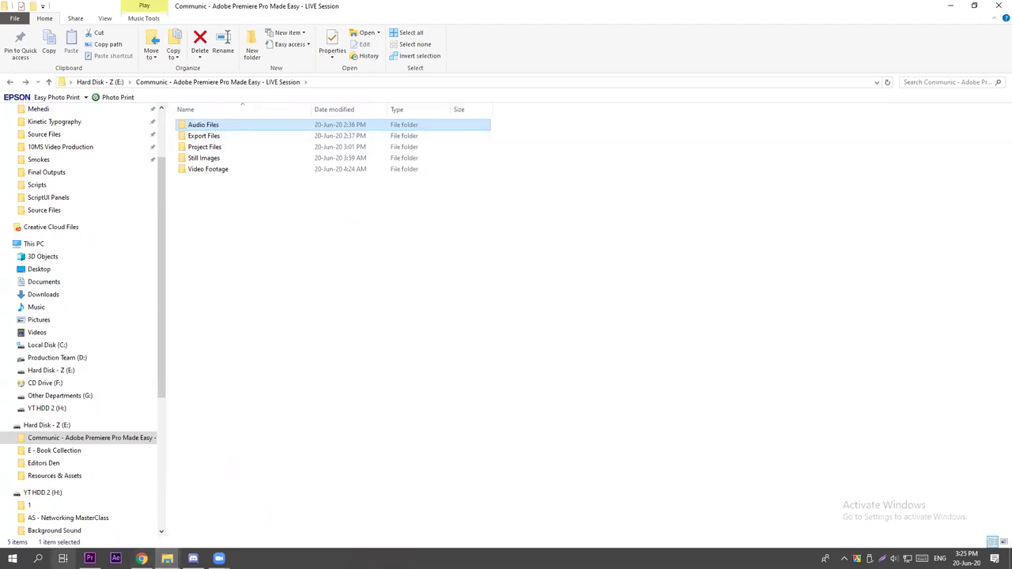
double_click(226, 124)
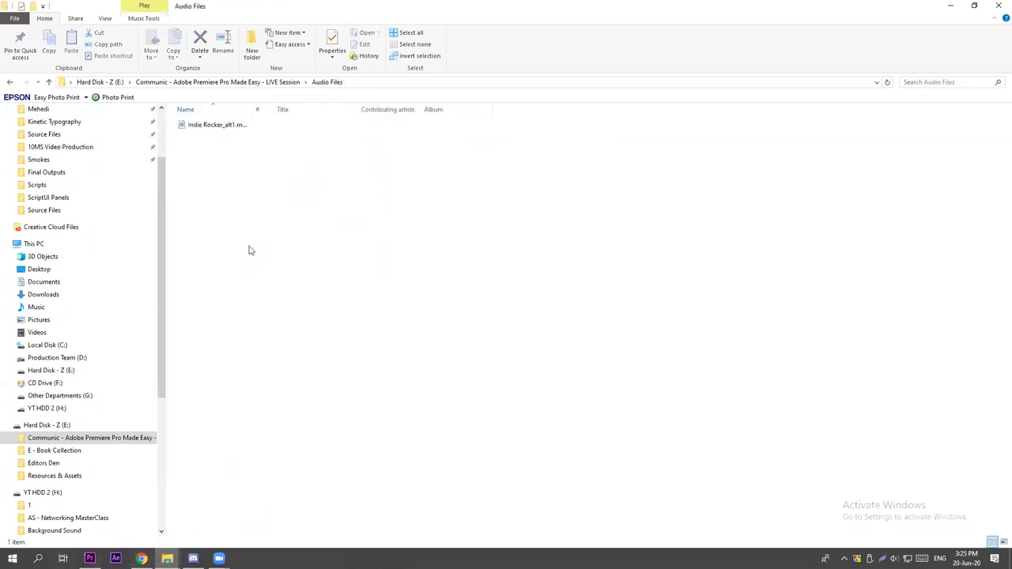
left_click(11, 83)
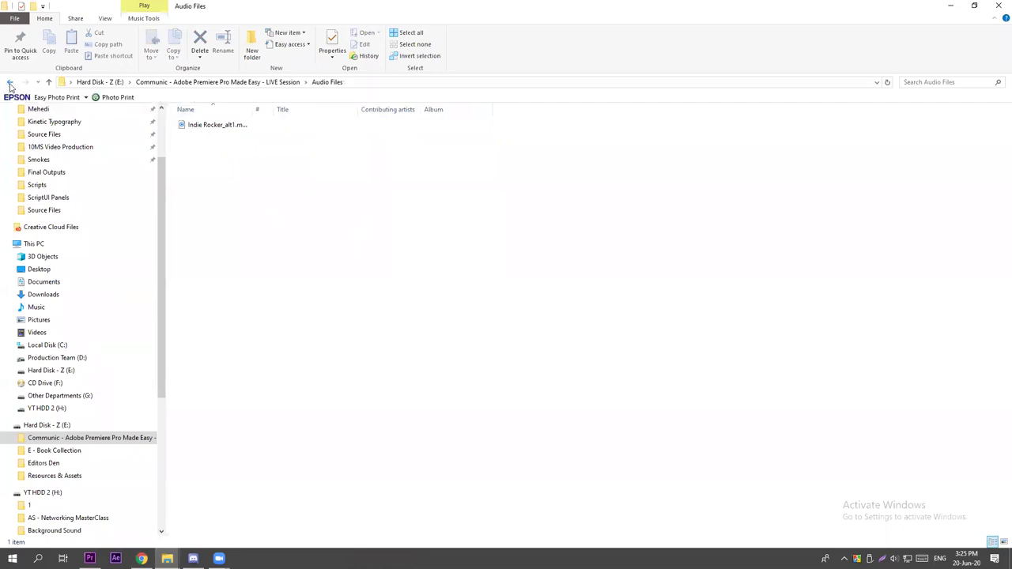
left_click_drag(196, 126, 98, 432)
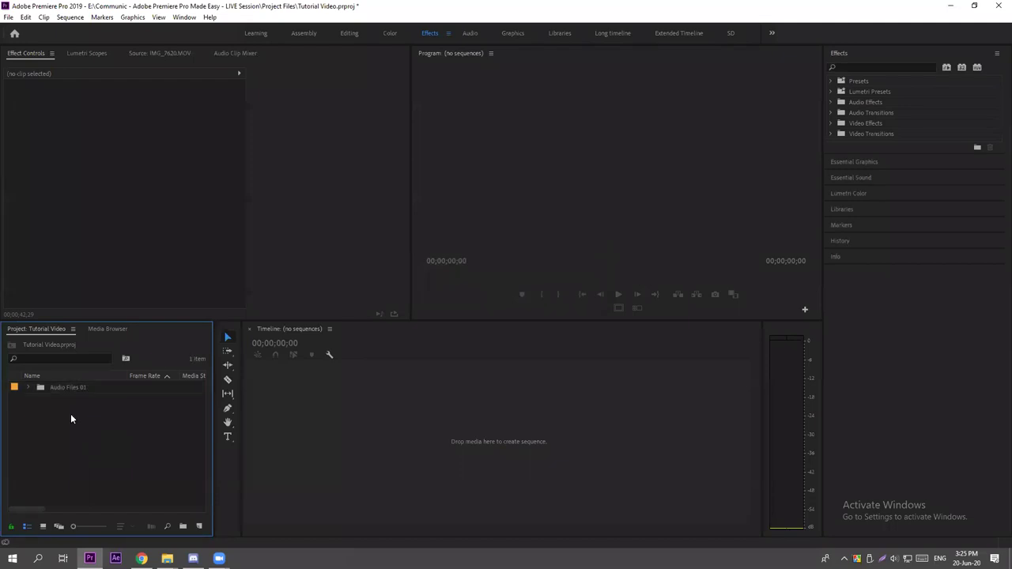
left_click(59, 388)
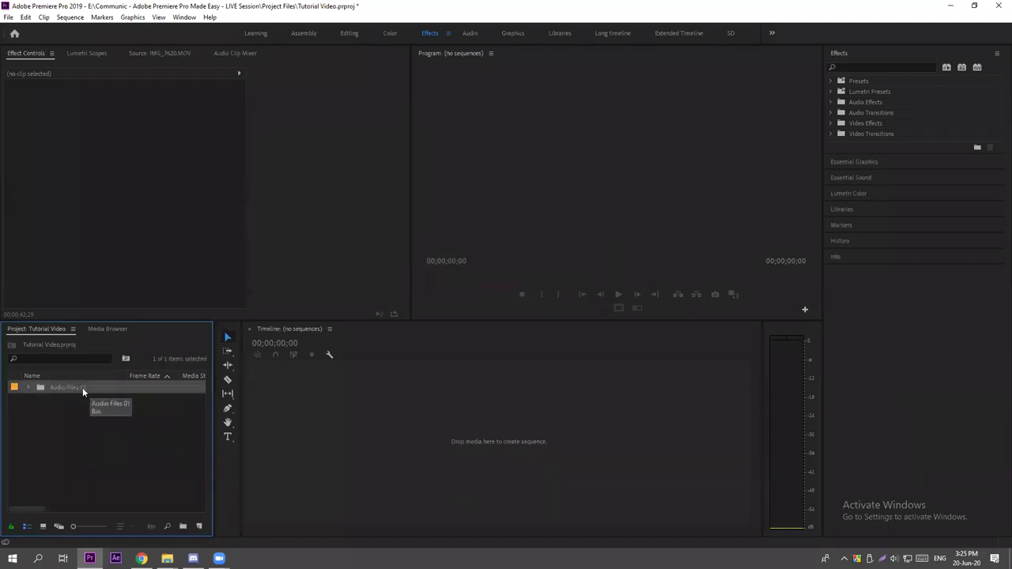
left_click(27, 387)
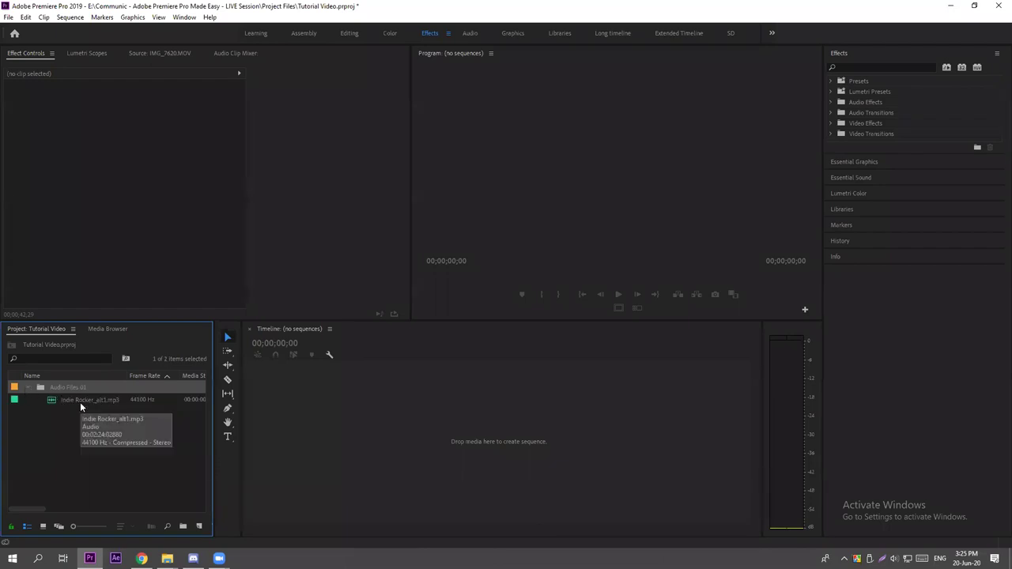
left_click(80, 402)
left_click(77, 416)
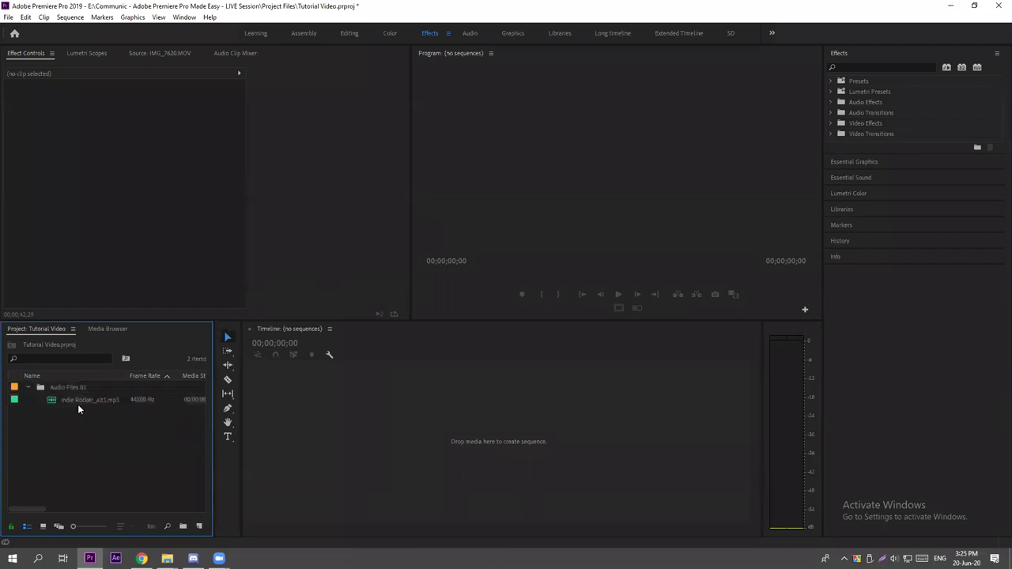
left_click(82, 401)
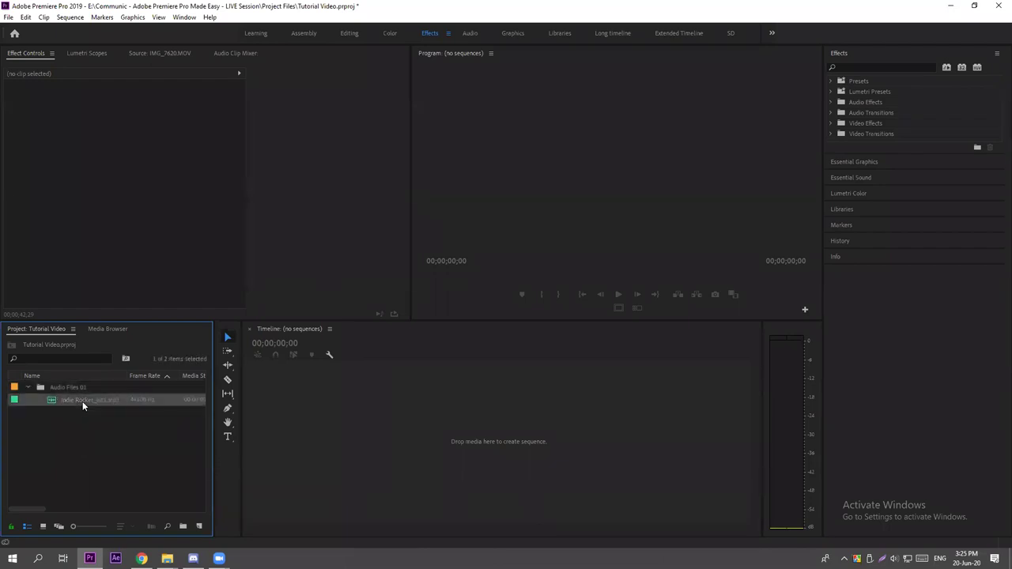
left_click(45, 418)
left_click(28, 387)
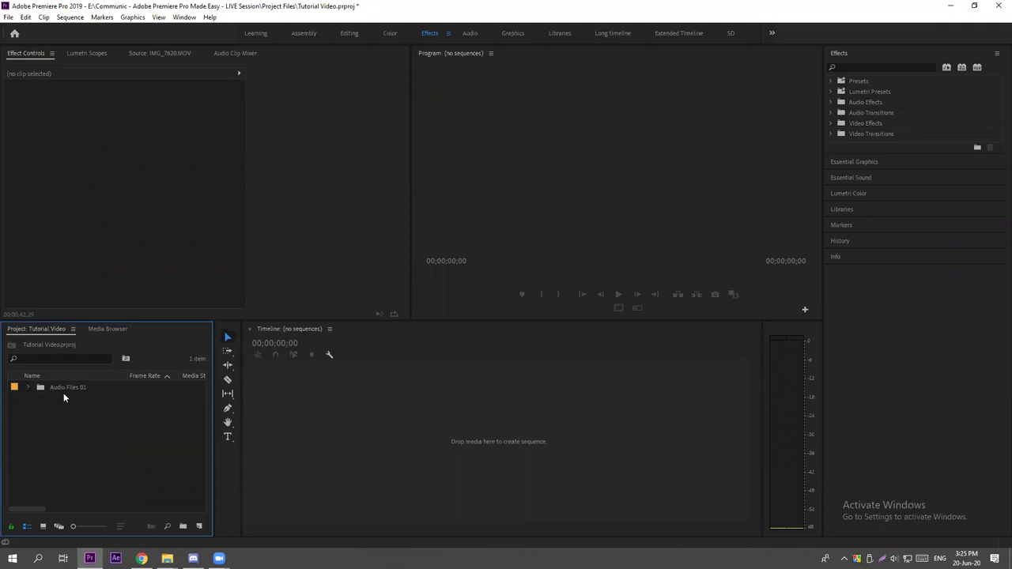
left_click(59, 389)
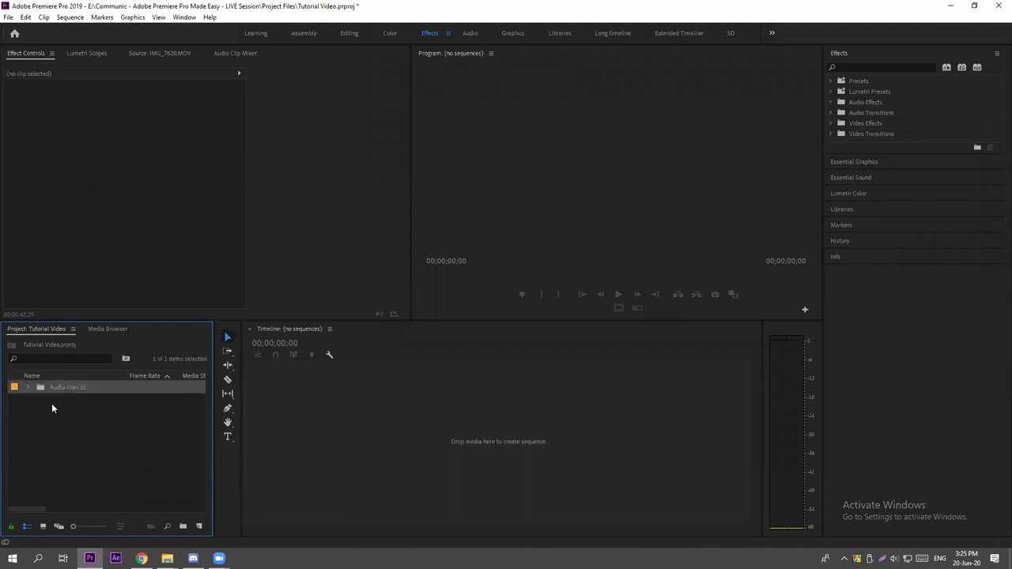
left_click(53, 405)
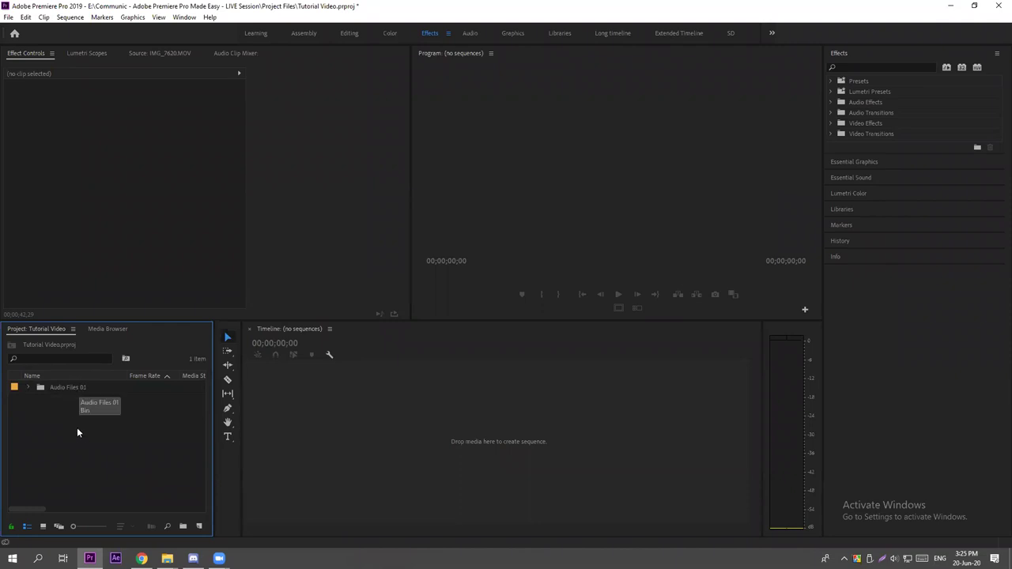
left_click(66, 385)
left_click(167, 499)
Create a new bin with the New Bin button and name it Tutorial Materials.
left_click(181, 525)
key("BackSpace")
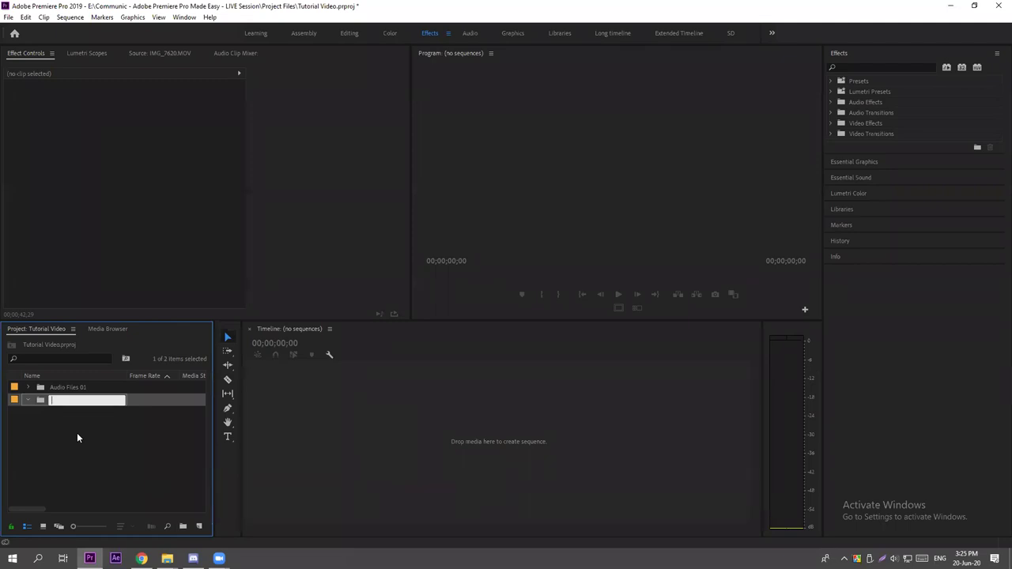
type("Tutorial Materials")
key("Return")
left_click(76, 432)
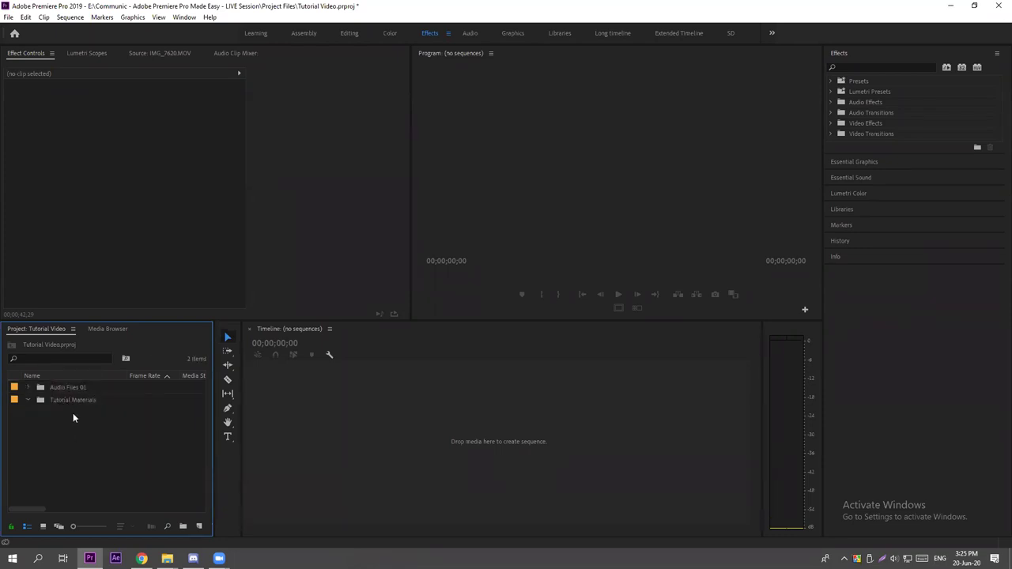
Add a second bin named Backgrounds from the right-click menu, then select all three bins.
right_click(81, 425)
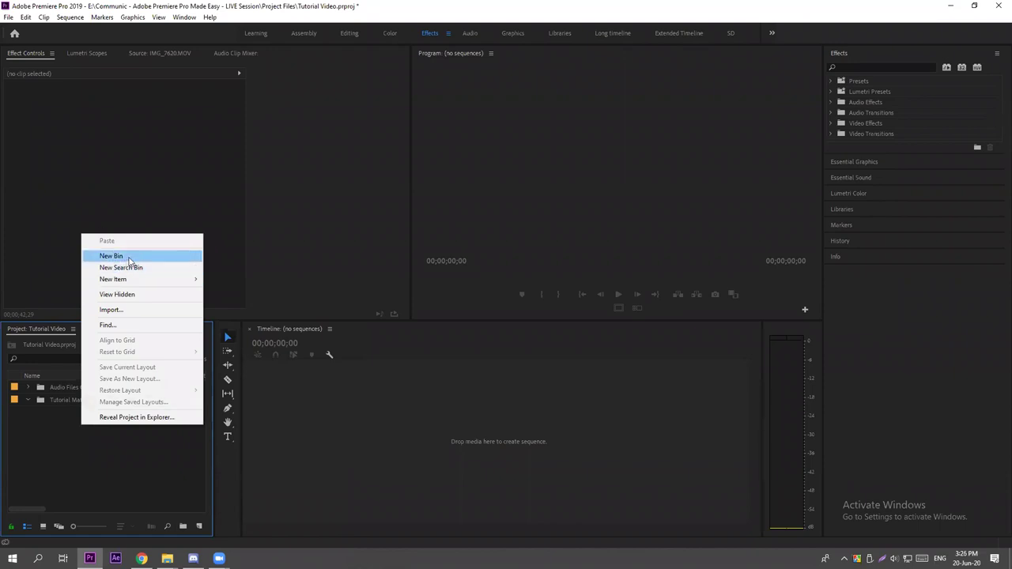
left_click(112, 257)
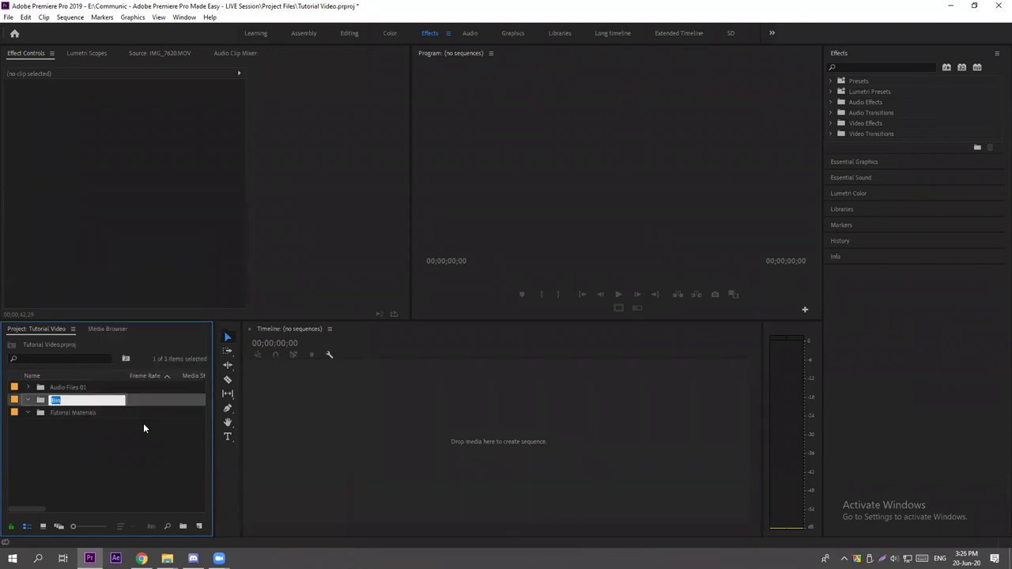
type("Backgrounds")
left_click(83, 423)
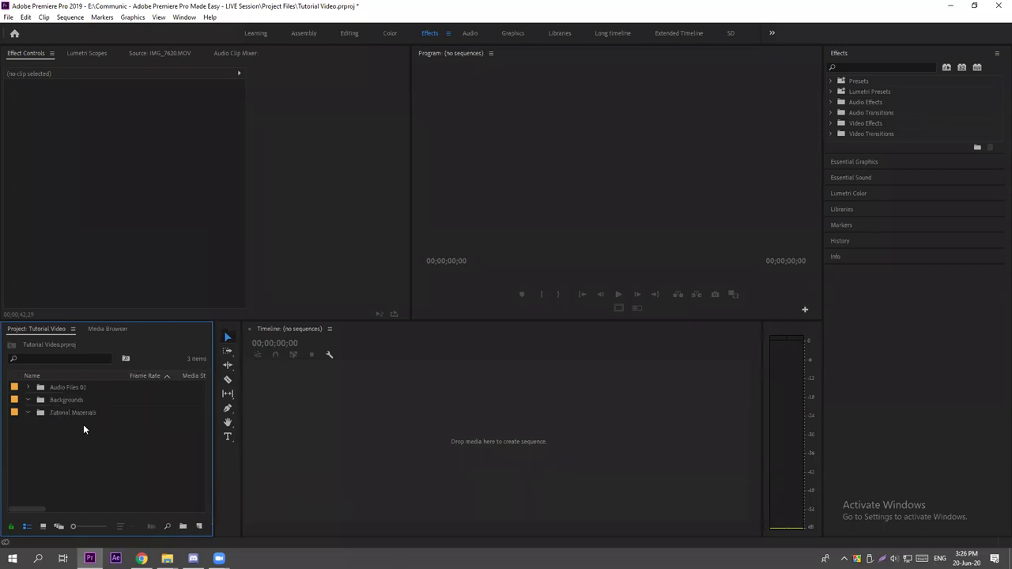
left_click(28, 412)
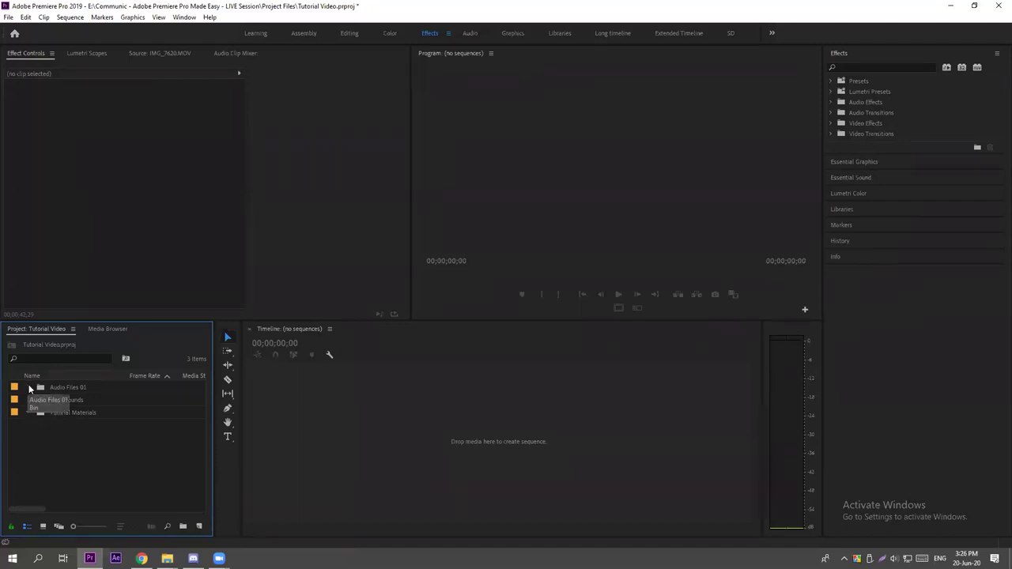
left_click_drag(116, 445, 64, 392)
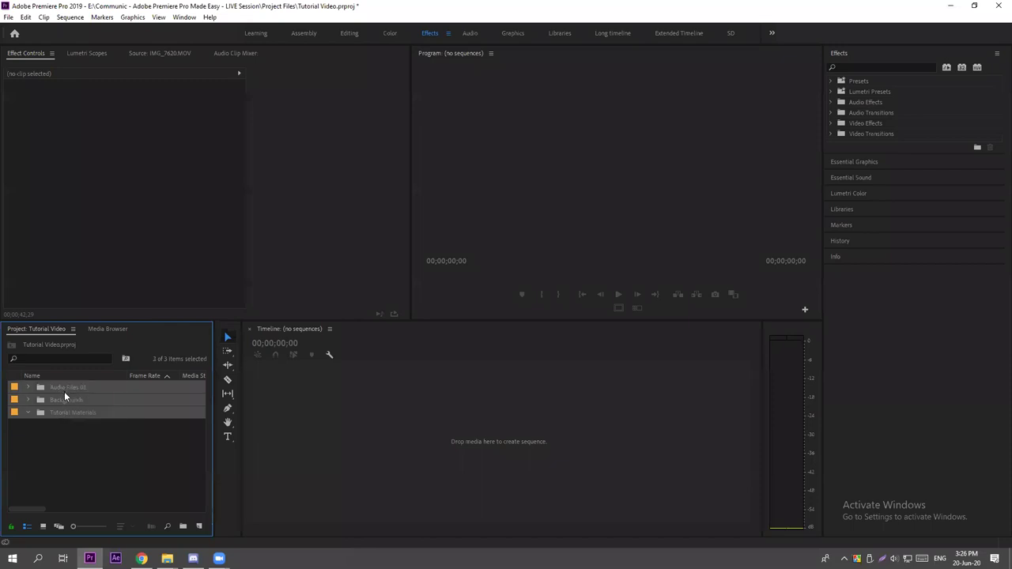
Delete the three bins and reveal the hidden Audio Files, BG, Footage, Logos, Sequences and Still Images bins.
left_click(199, 526)
right_click(105, 418)
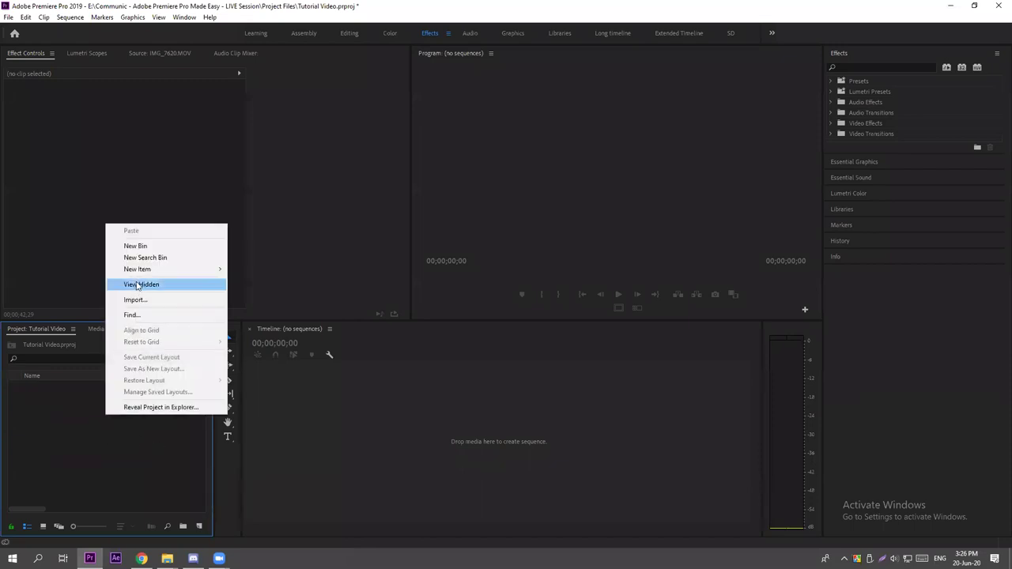
left_click(131, 284)
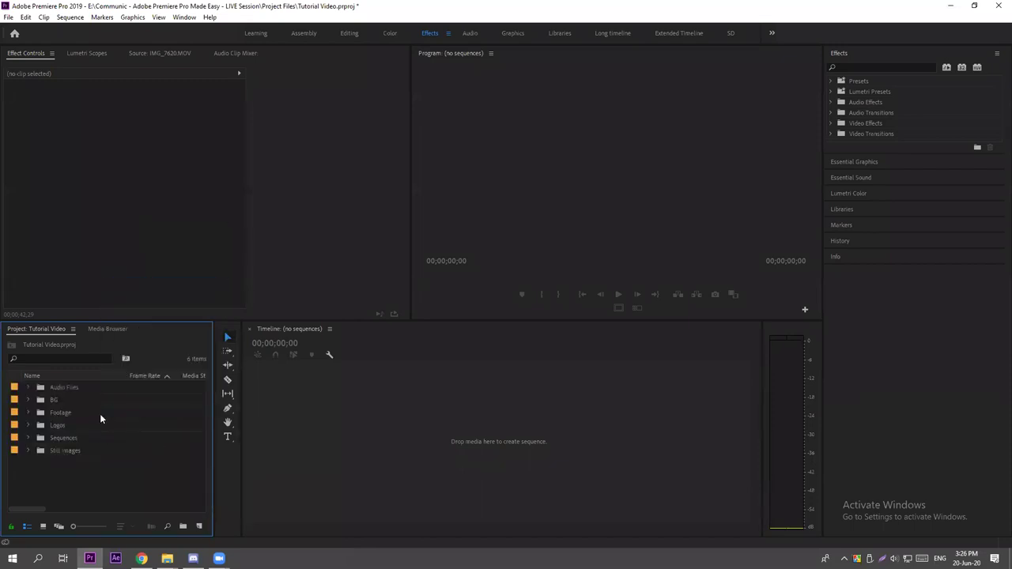
left_click(66, 385)
left_click_drag(53, 402, 64, 443)
left_click(67, 450)
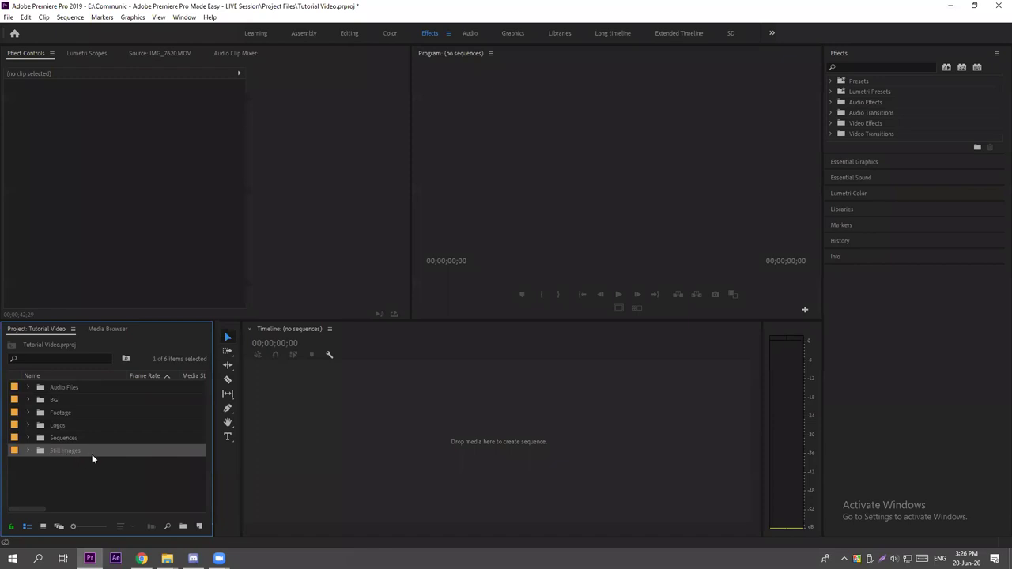
Expand and collapse the Still Images, Logos, Footage, BG and Audio Files bins to preview their contents.
left_click(29, 451)
left_click(29, 450)
left_click(28, 425)
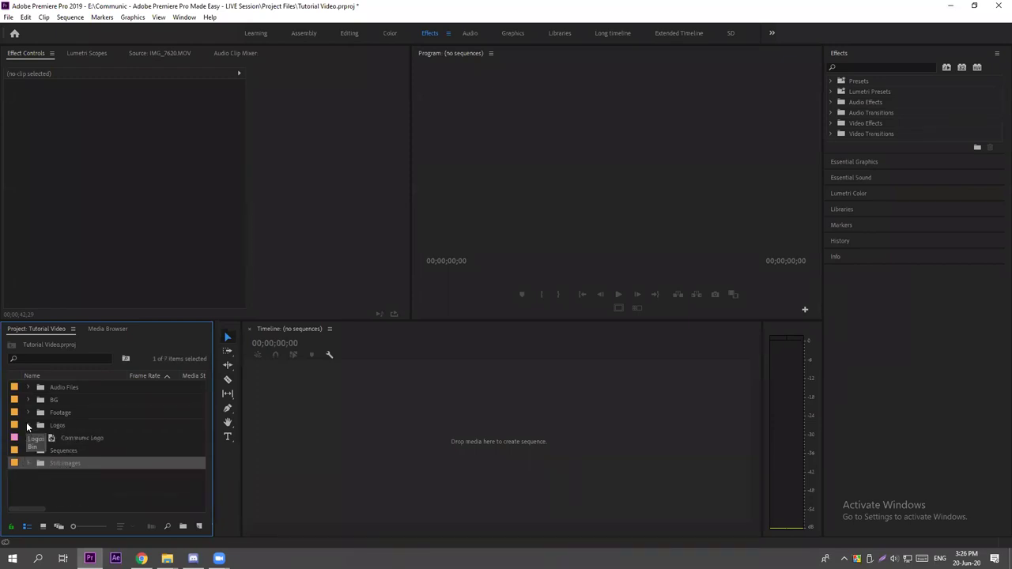
left_click(27, 425)
left_click(27, 413)
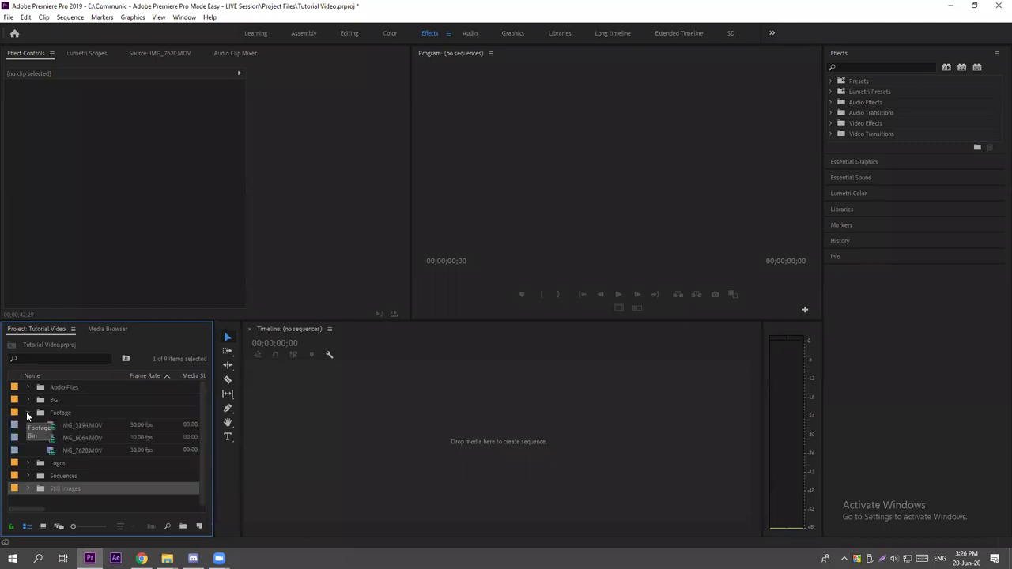
left_click(29, 399)
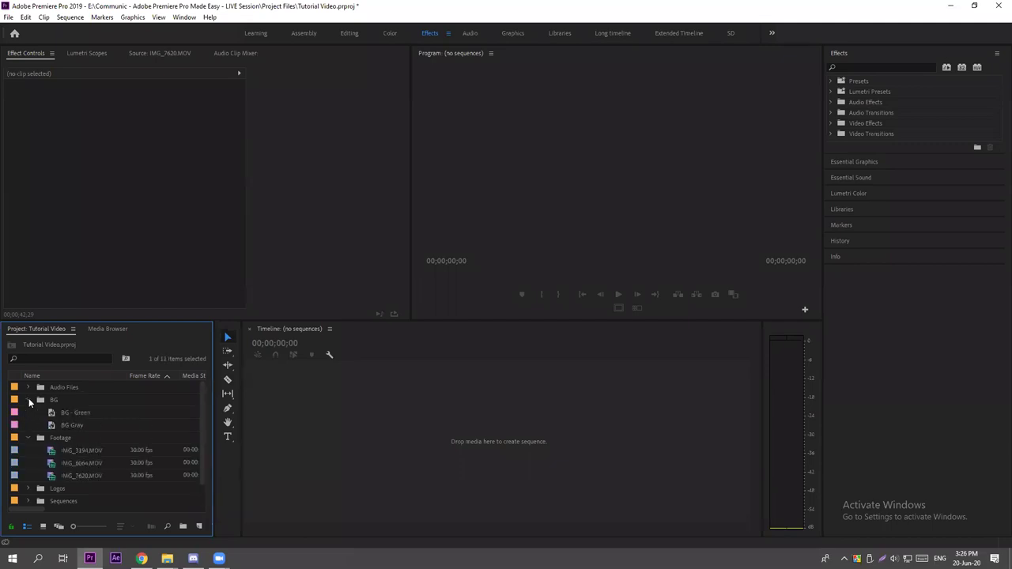
left_click(29, 400)
left_click(28, 387)
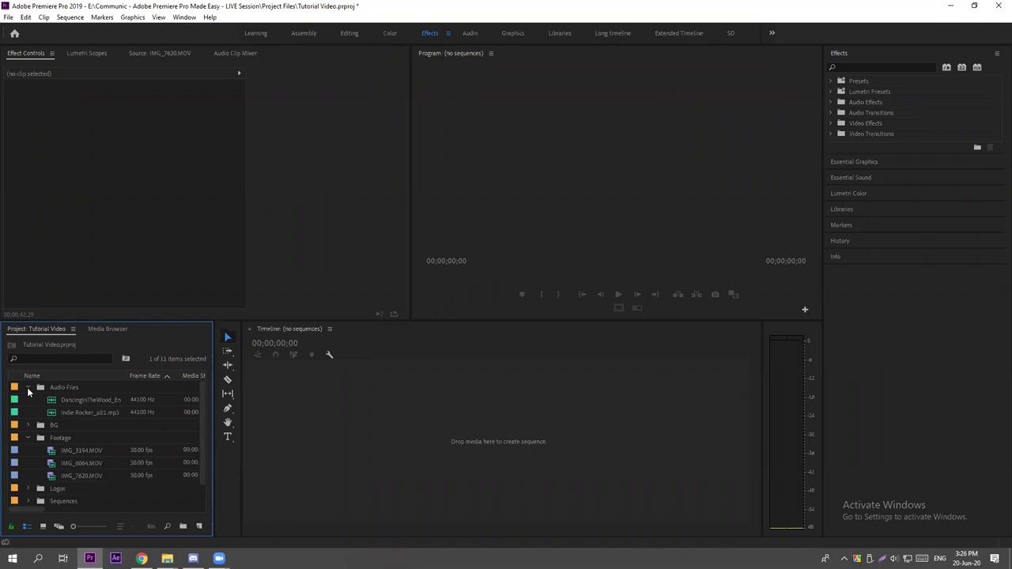
left_click(27, 387)
left_click(29, 412)
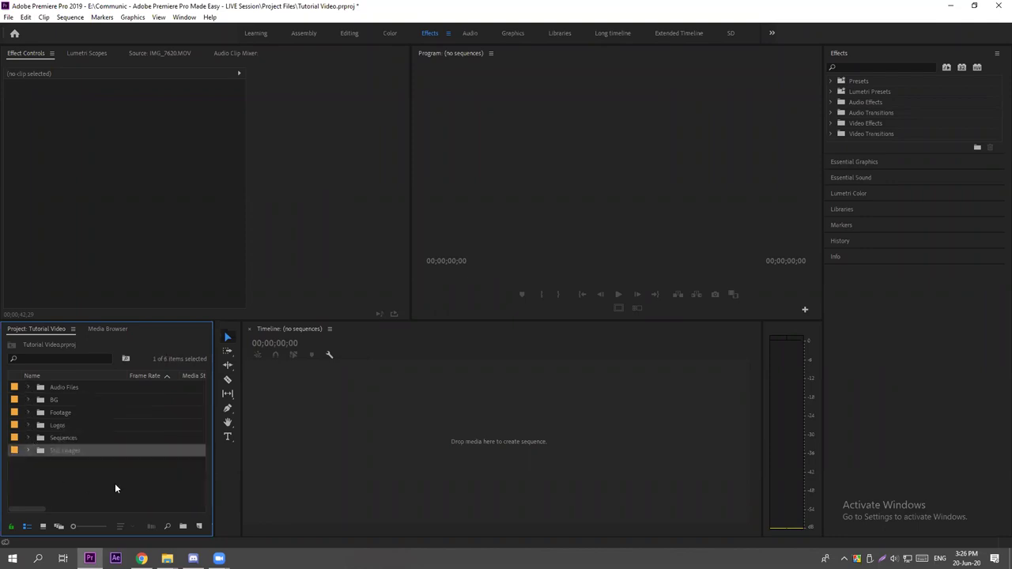
Select the five bins other than BG, then bring the Communic course folder window forward.
left_click_drag(173, 492, 84, 489)
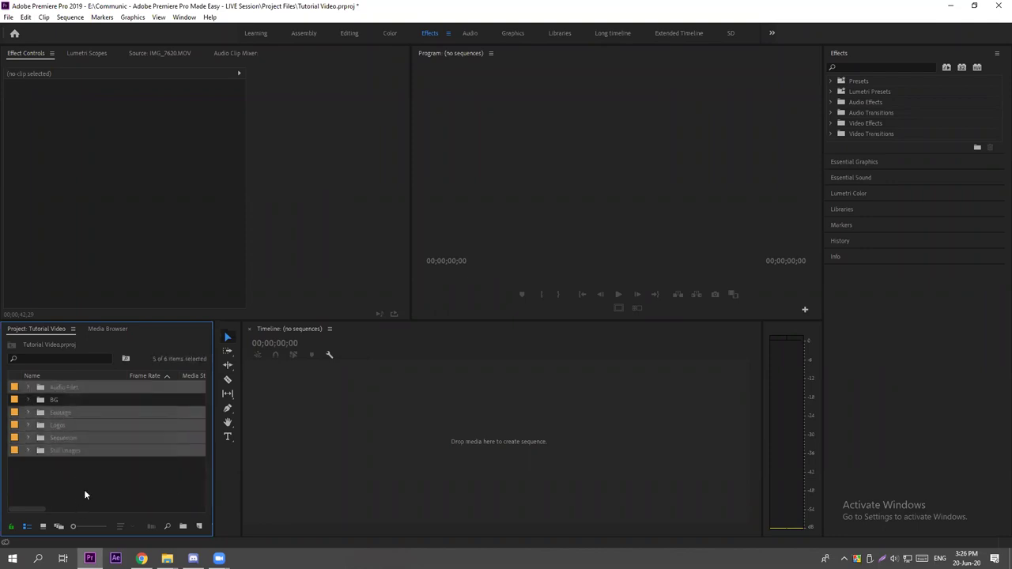
left_click(167, 558)
left_click(202, 521)
left_click_drag(355, 219, 273, 217)
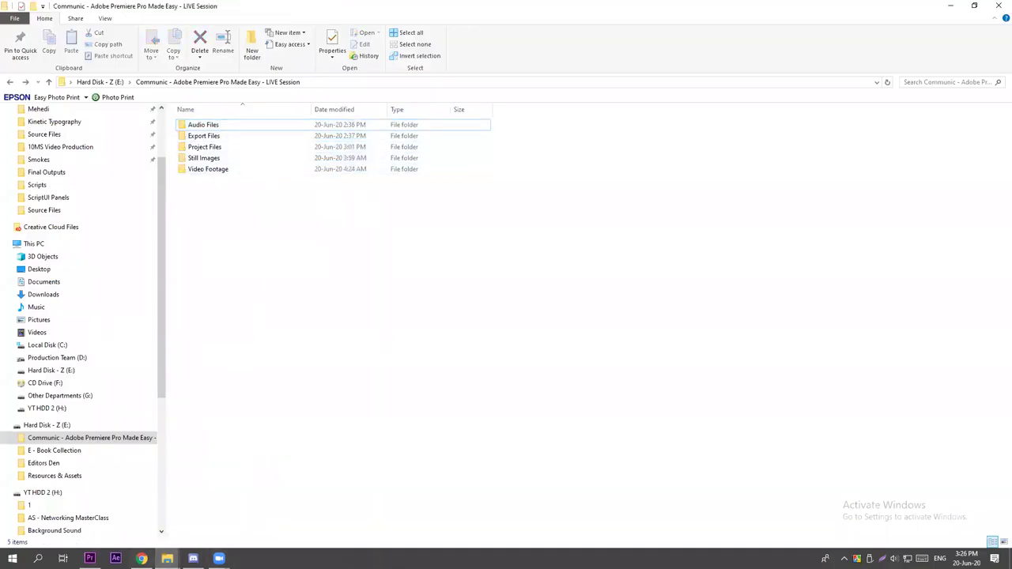
Switch from File Explorer back to the Premiere Pro project.
left_click(89, 559)
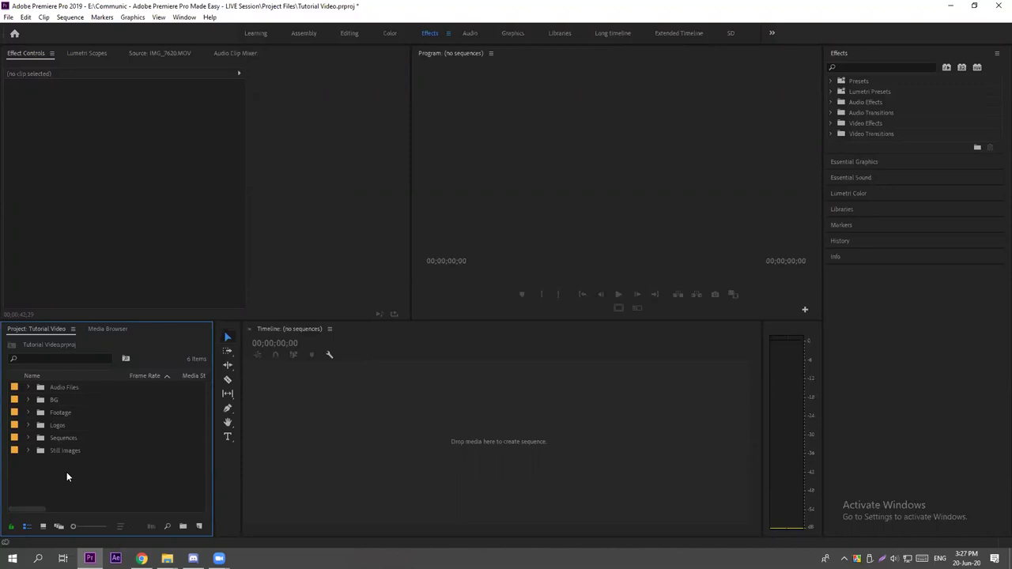
left_click(59, 438)
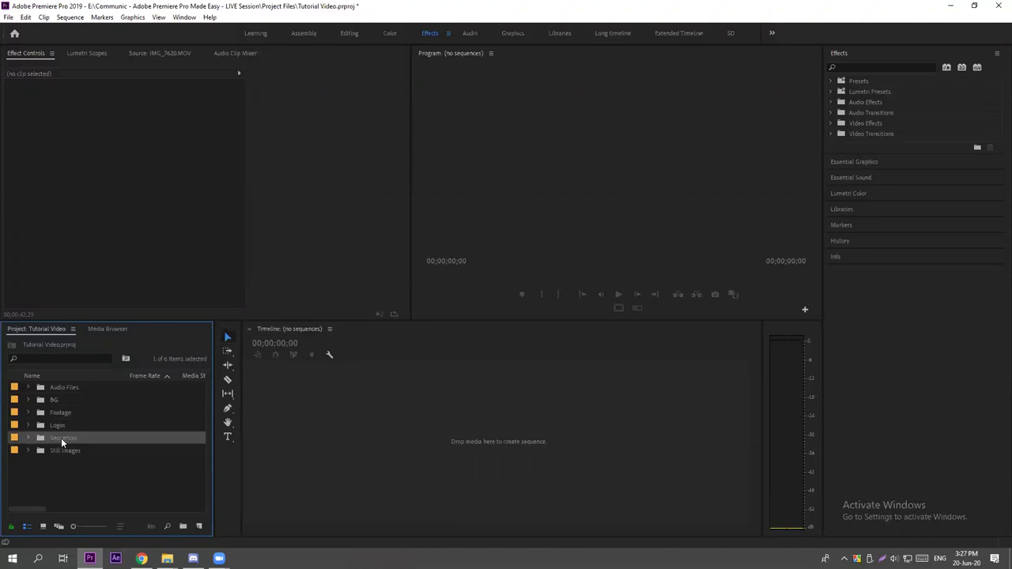
left_click(70, 485)
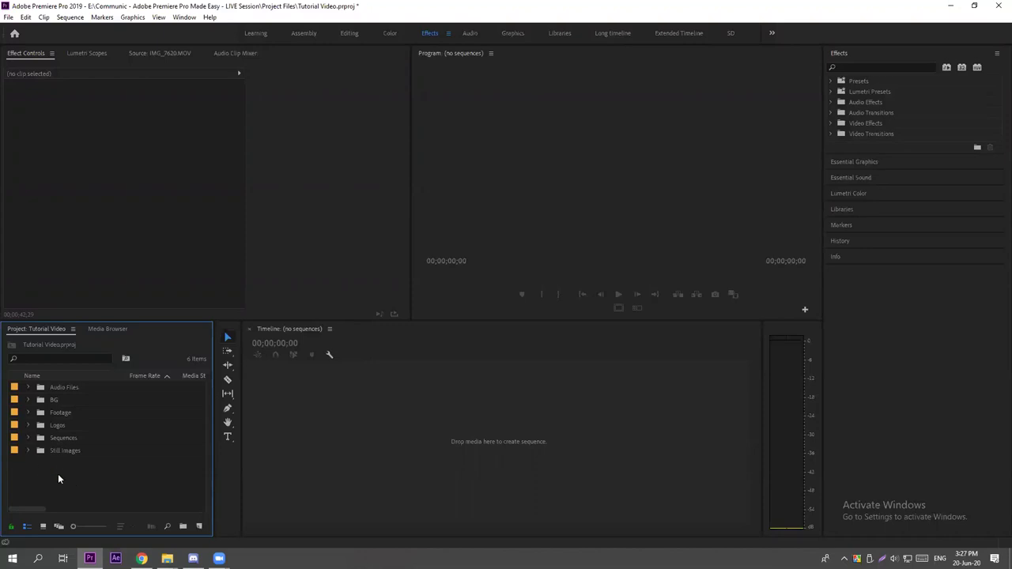
right_click(57, 479)
mouse_move(103, 330)
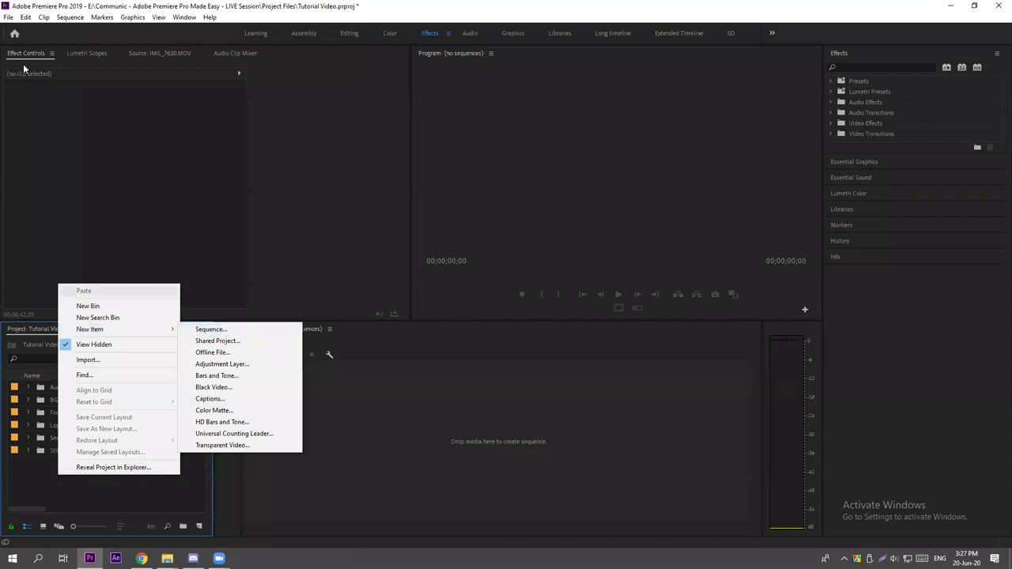
left_click(27, 17)
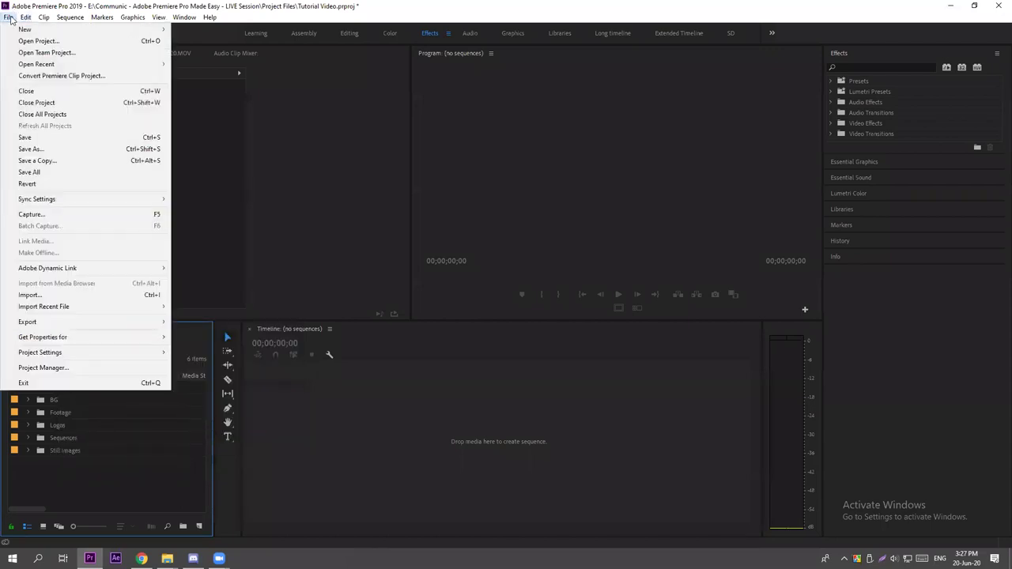
mouse_move(10, 18)
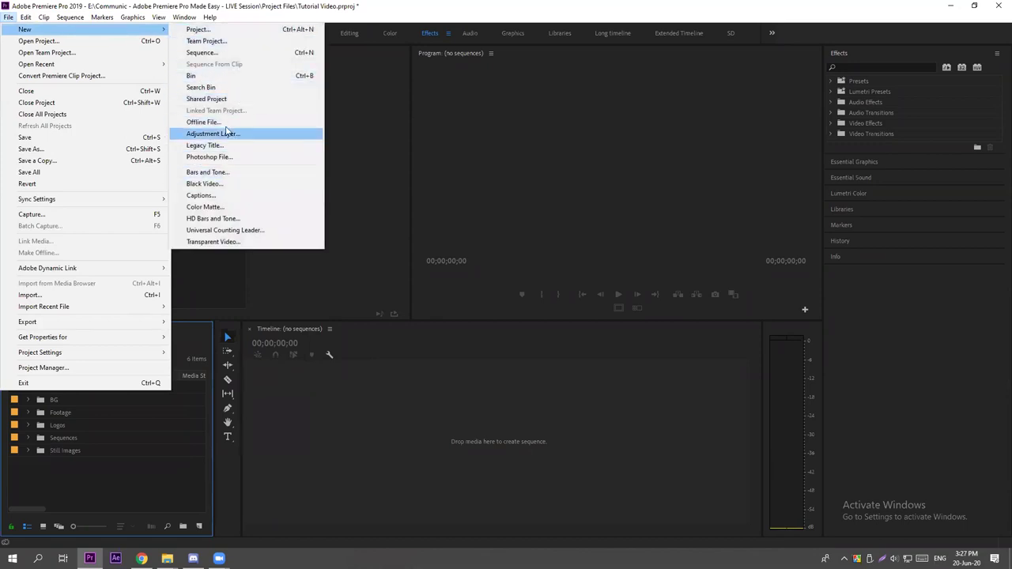
left_click(110, 477)
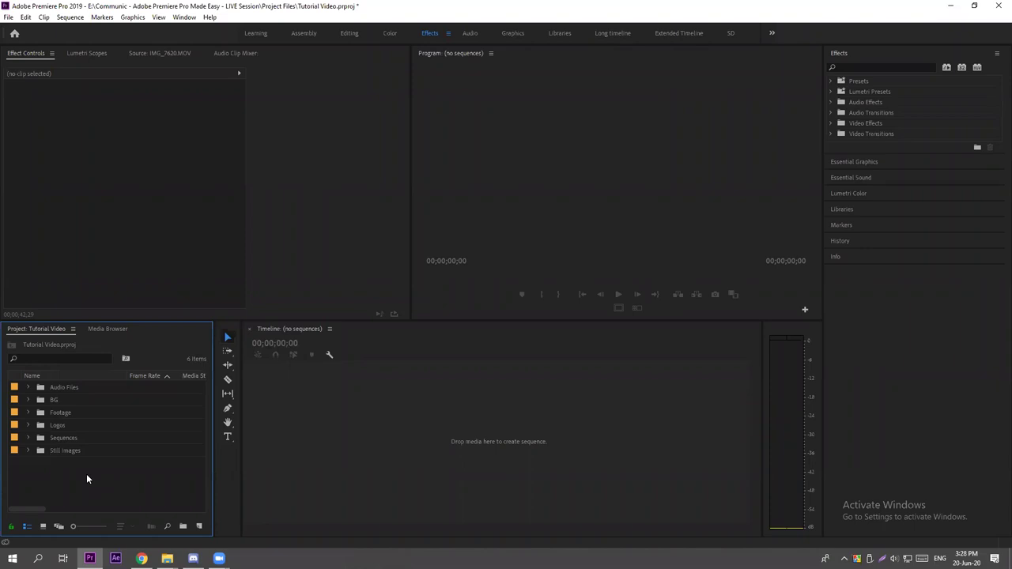
key("ctrl+n")
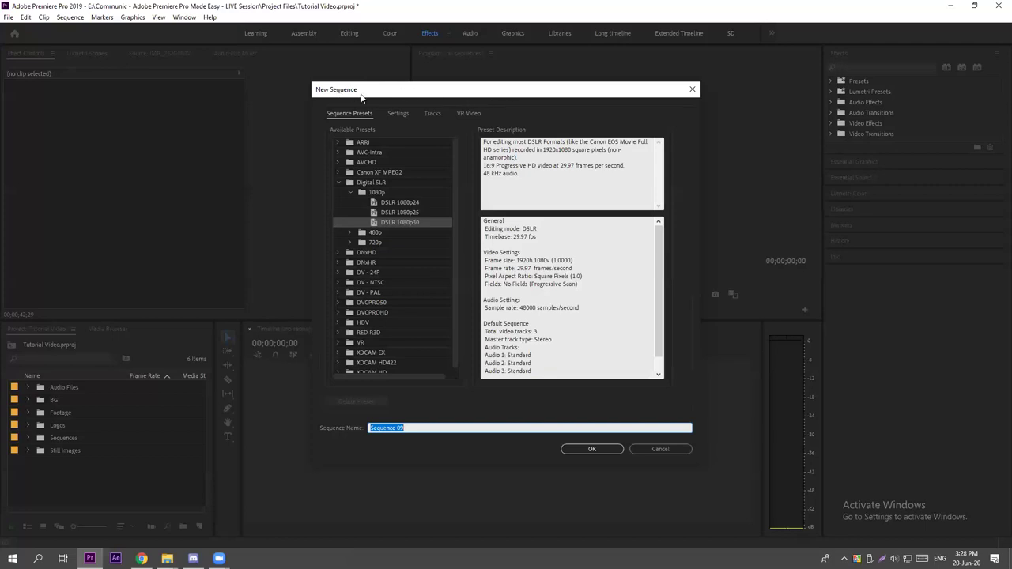
left_click(666, 448)
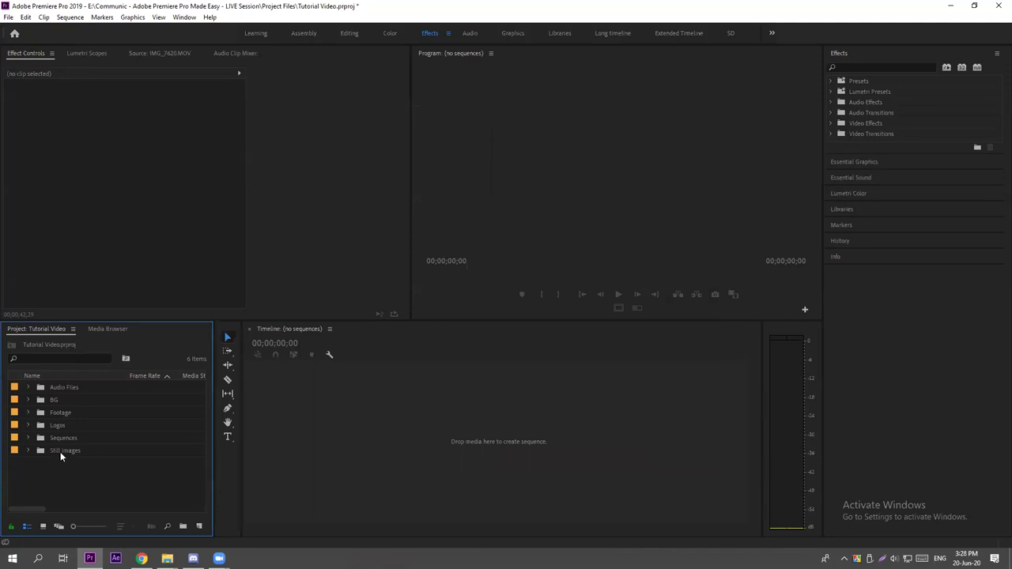
Create a new sequence from the Project panel via New Item > Sequence, showing the DSLR 1080p30 preset.
right_click(97, 461)
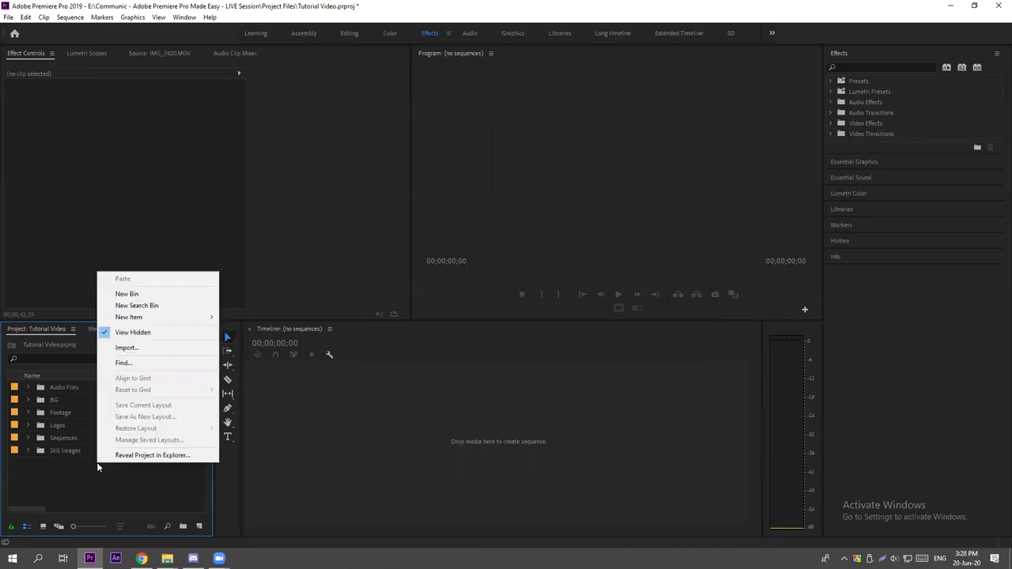
mouse_move(150, 318)
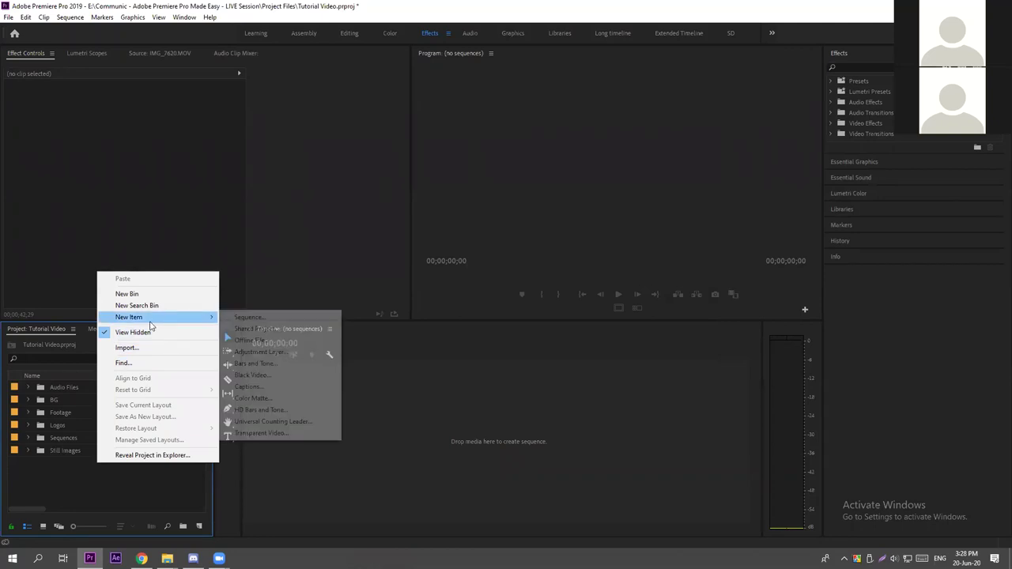
left_click(260, 317)
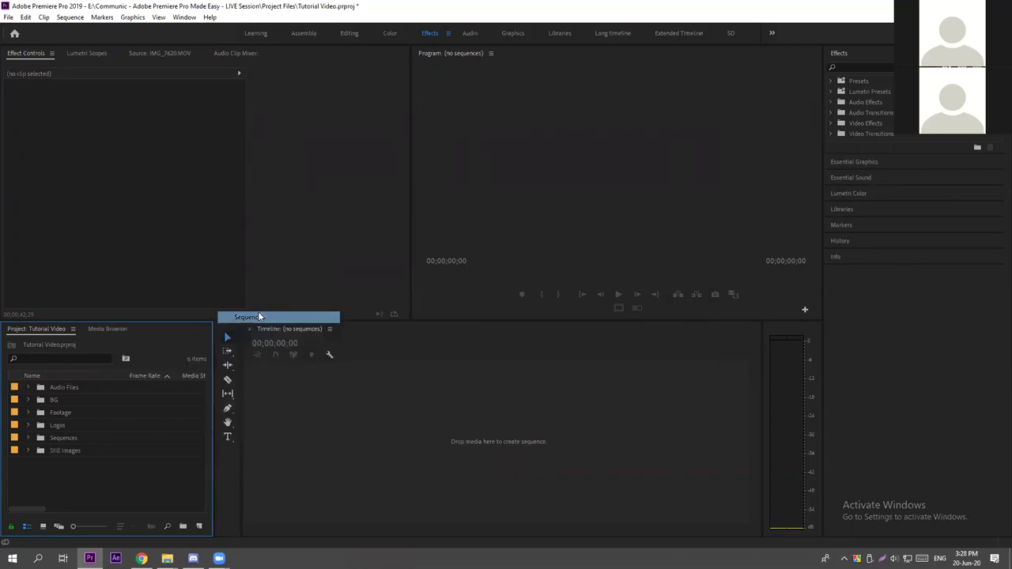
left_click_drag(452, 96, 501, 87)
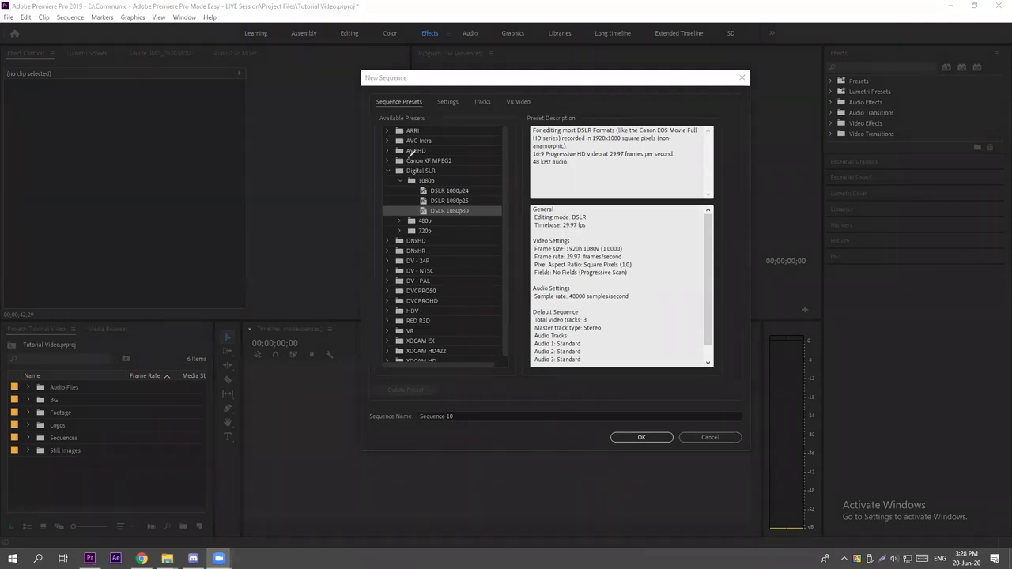
mouse_move(486, 111)
left_mouse_down()
mouse_move(411, 115)
mouse_move(369, 170)
left_mouse_up()
mouse_move(395, 291)
left_mouse_down()
mouse_move(399, 360)
mouse_move(503, 367)
mouse_move(523, 191)
mouse_move(516, 114)
mouse_move(487, 111)
left_mouse_up()
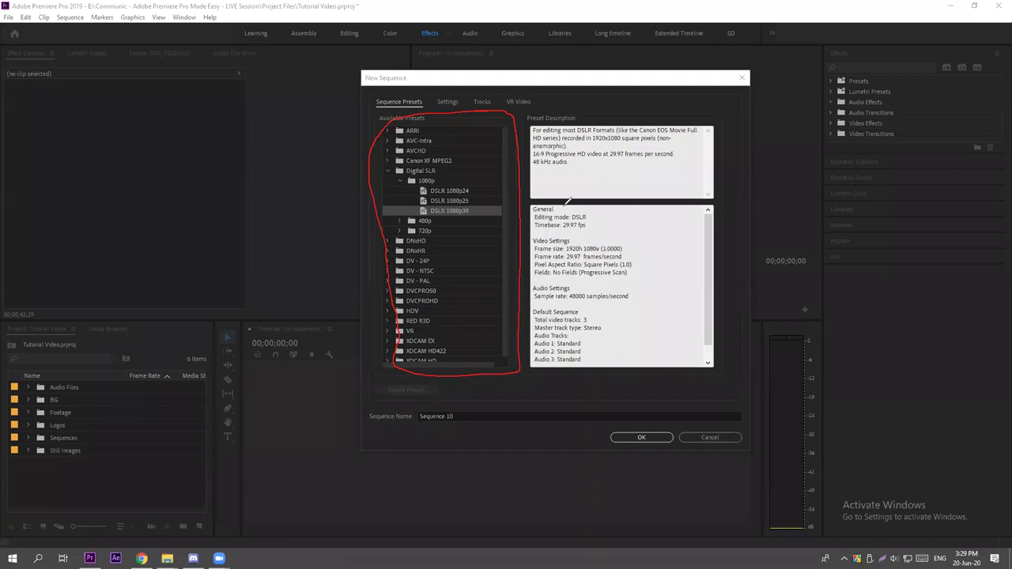
key("e")
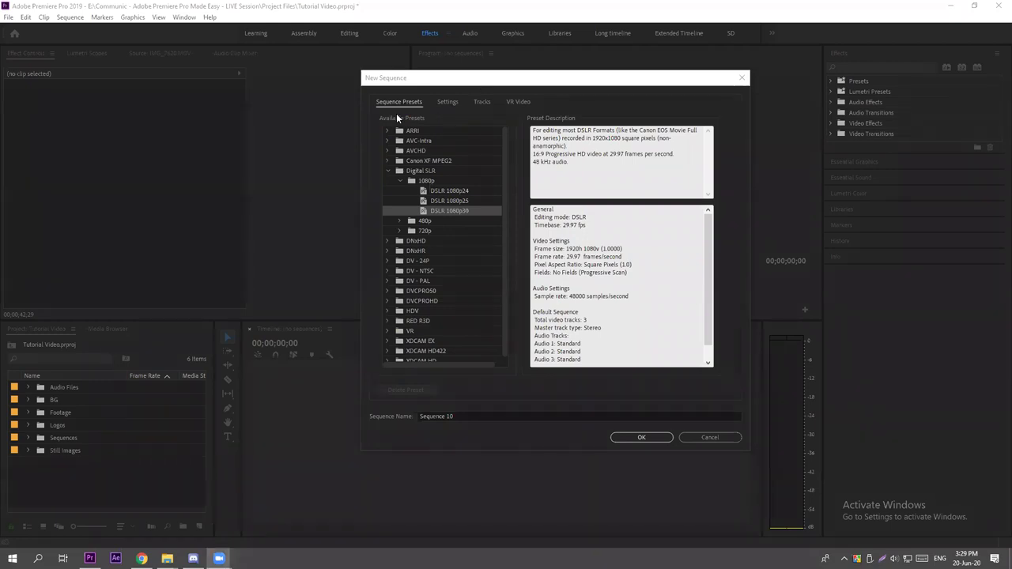
left_click(388, 170)
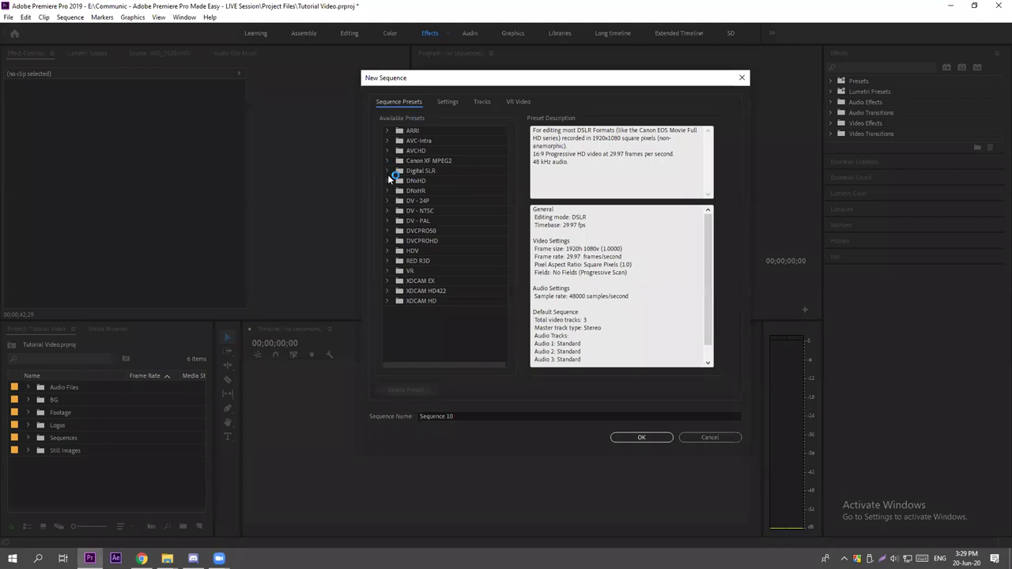
left_click(388, 171)
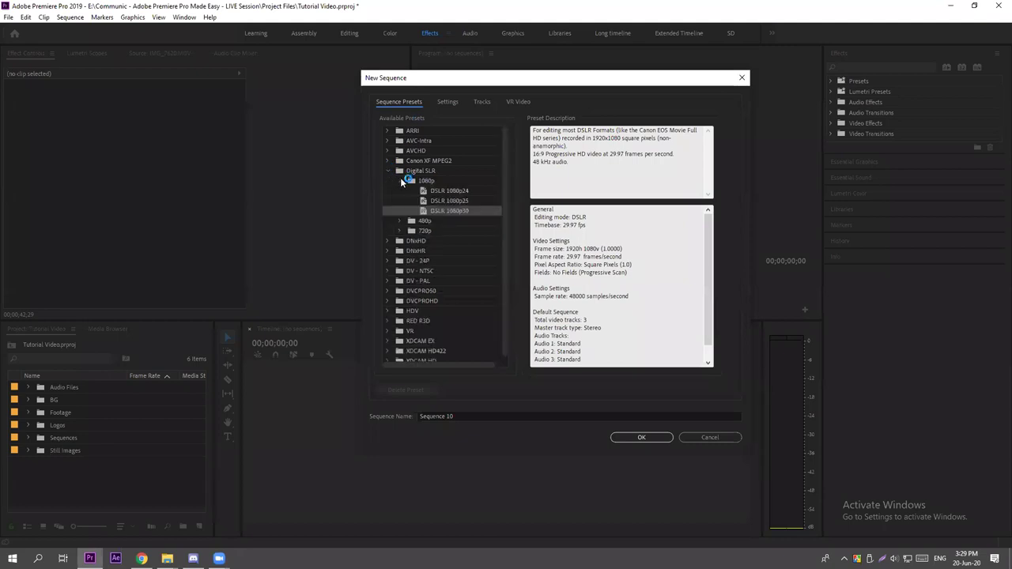
left_click(400, 180)
left_click(426, 192)
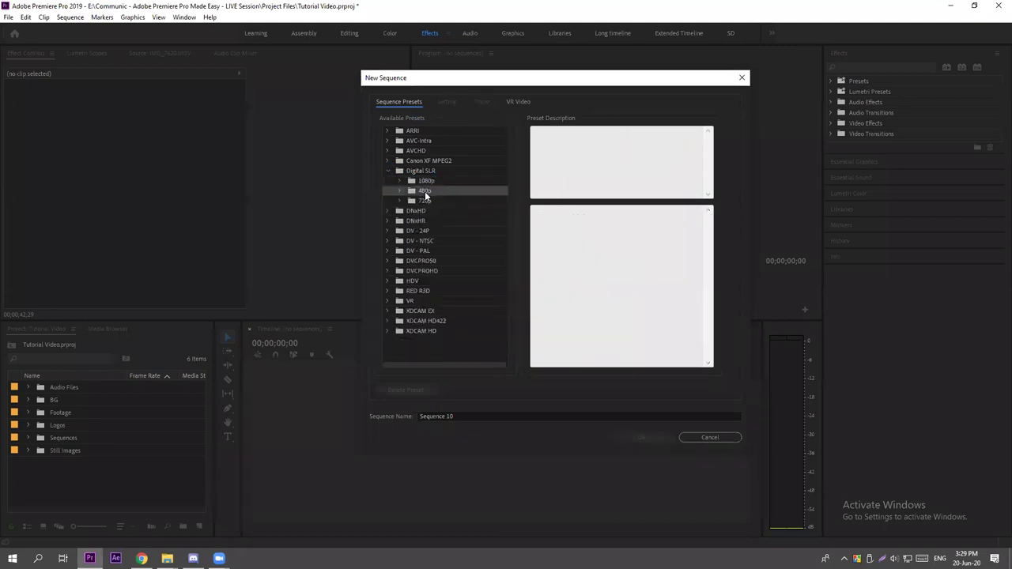
left_click(425, 201)
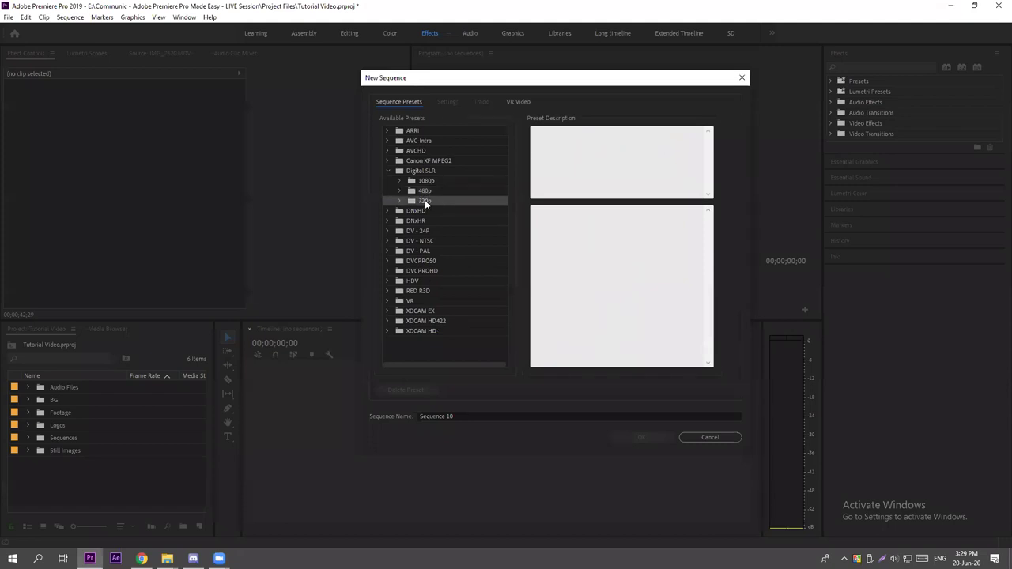
left_click(412, 179)
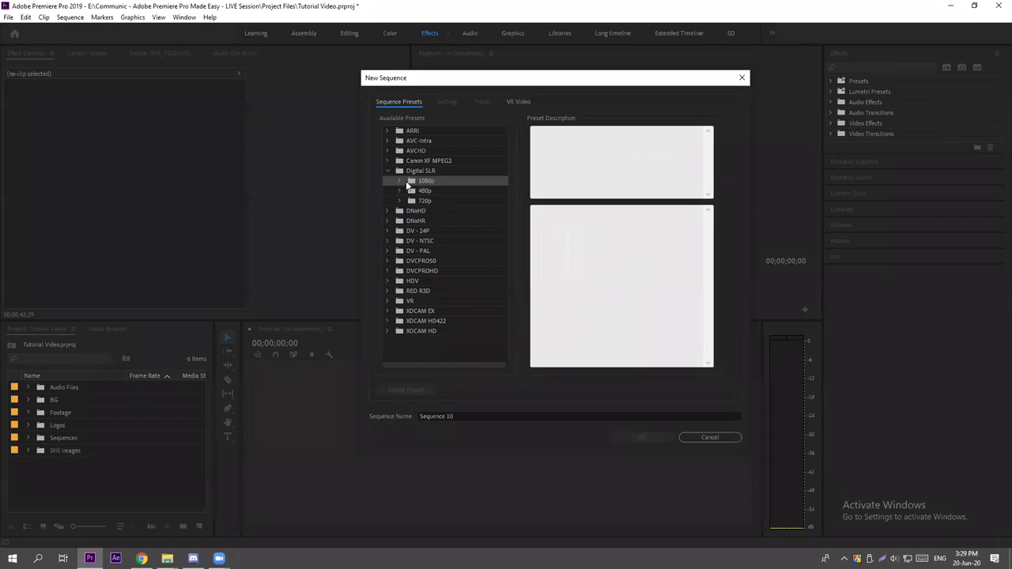
left_click(399, 180)
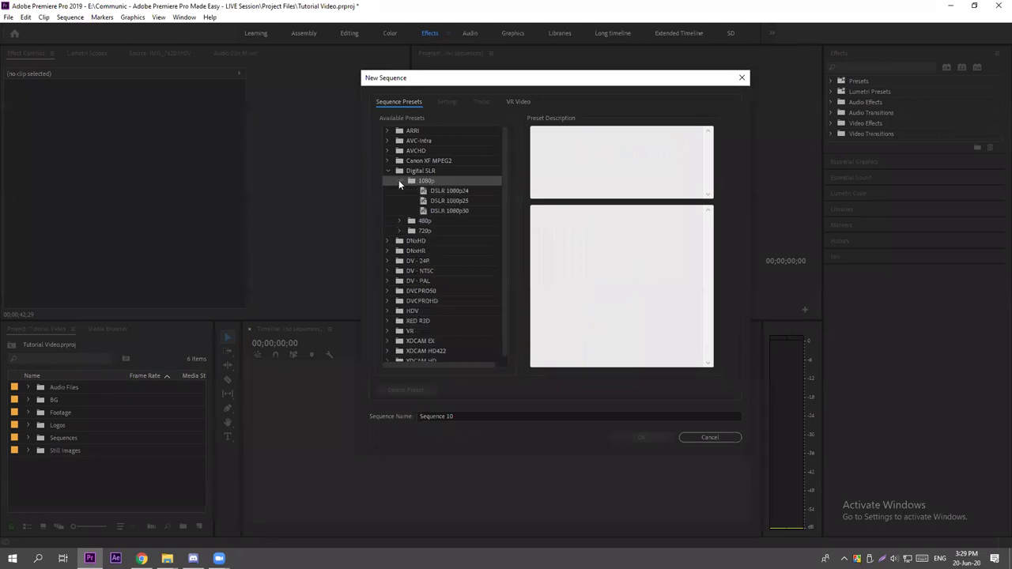
left_click(450, 211)
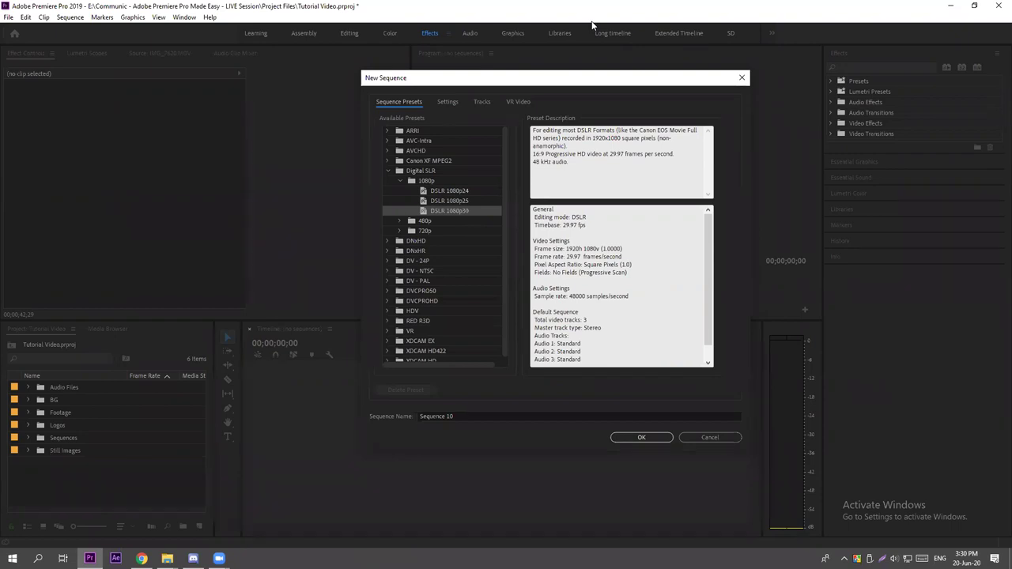
mouse_move(377, 411)
left_mouse_down()
mouse_move(479, 429)
mouse_move(484, 393)
left_mouse_up()
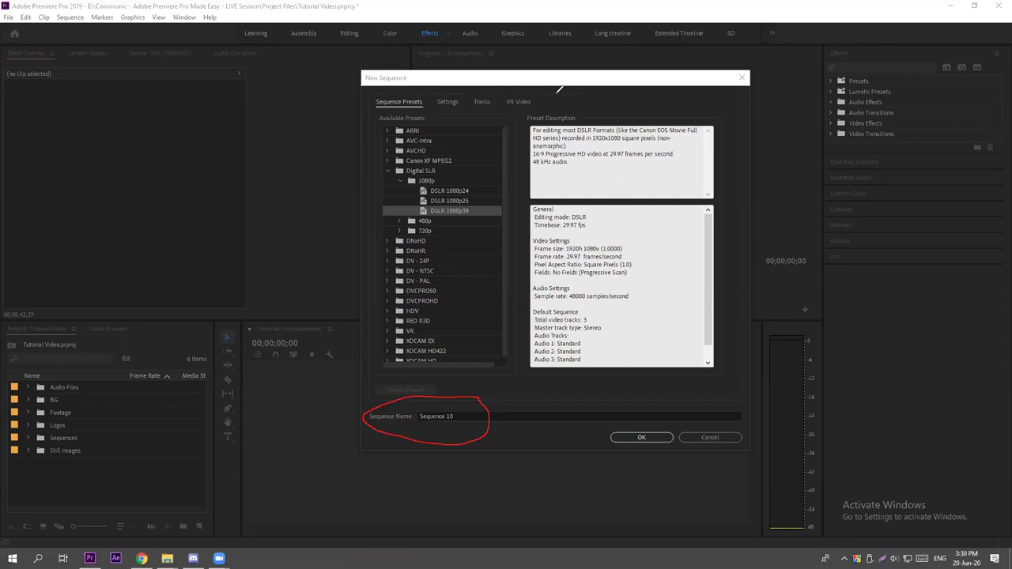
Name the new sequence 'Tutorial Video'.
left_click(451, 416)
type("Tutori")
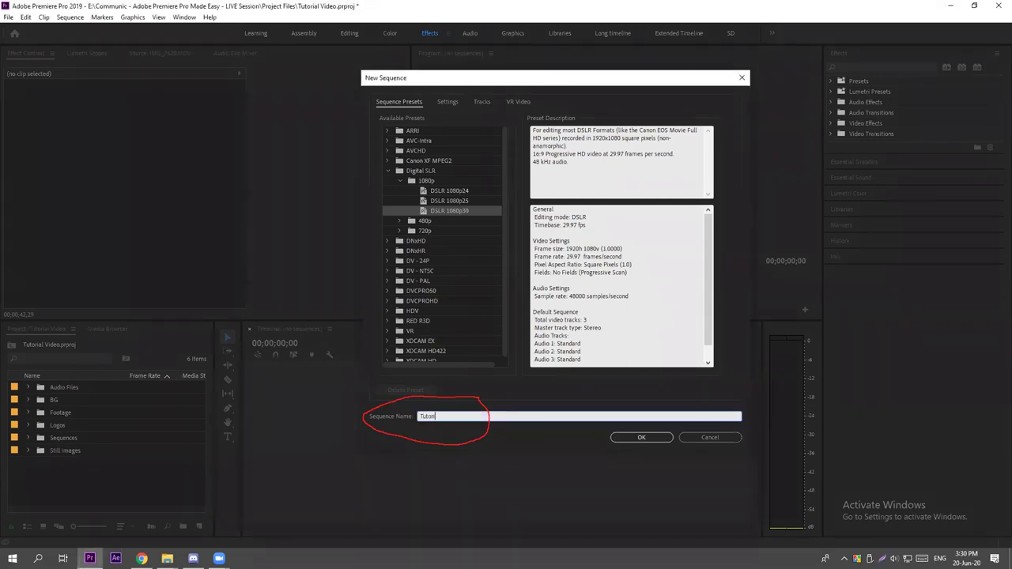
type("al Video")
left_click(637, 439)
View the sequence's Settings page with its DSLR 1920x1080, 29.97 fps details.
key("alt+Tab")
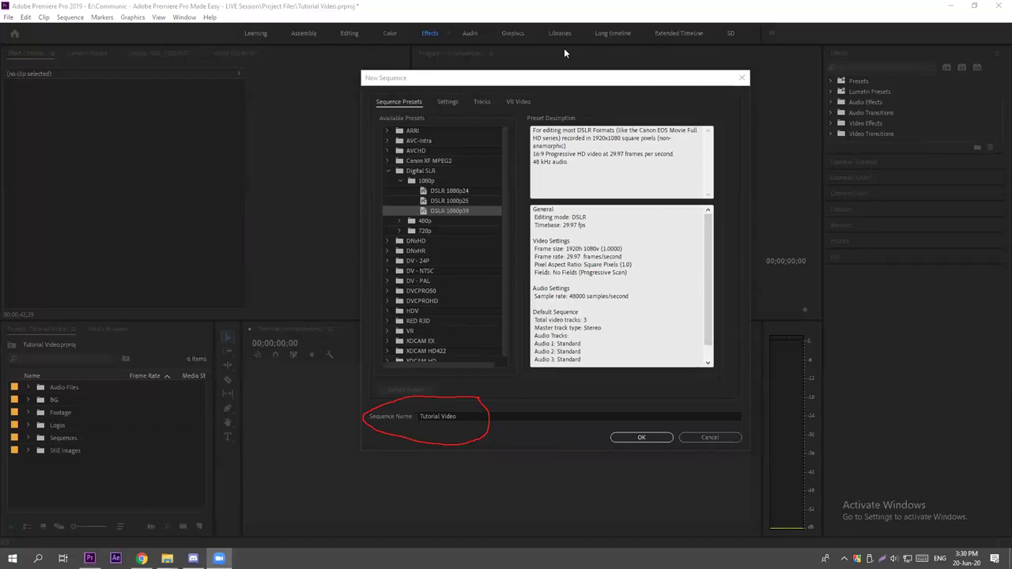
mouse_move(445, 89)
left_mouse_down()
mouse_move(433, 112)
mouse_move(476, 104)
mouse_move(466, 84)
left_mouse_up()
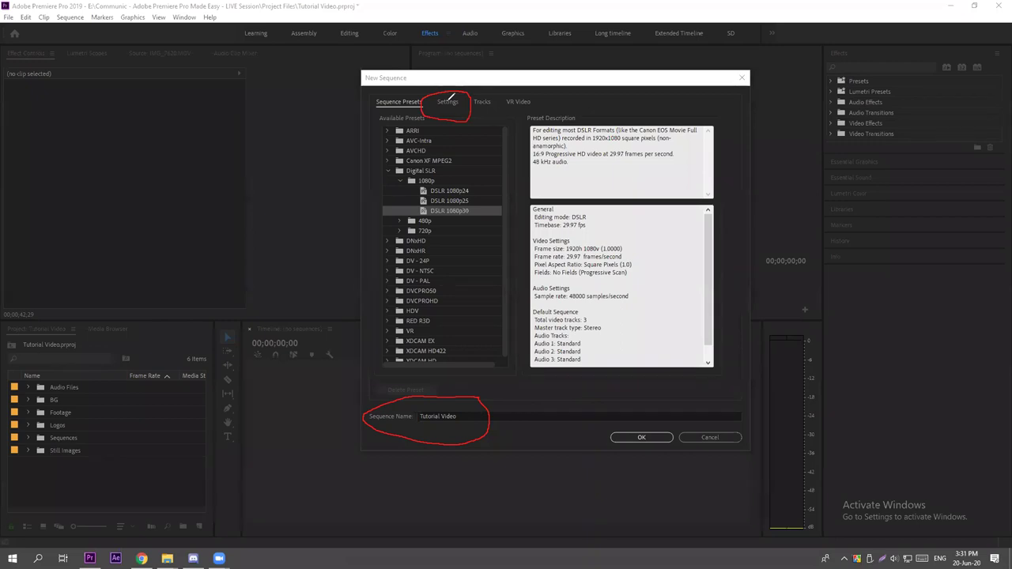
left_click(449, 101)
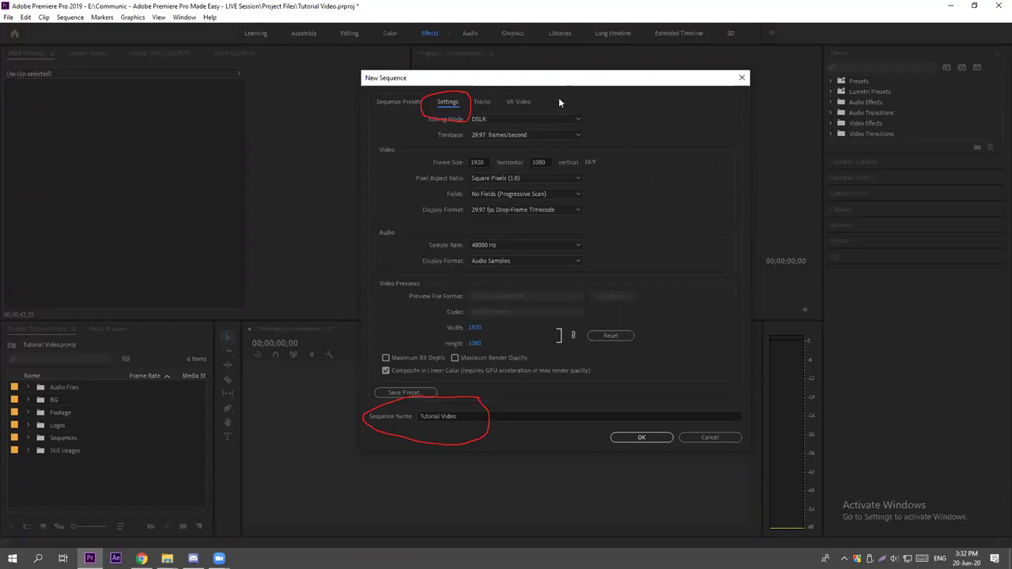
Verify the DSLR 1080p30 preset uses a 1920×1080 frame, then return to Sequence Presets.
left_click_drag(497, 93, 474, 123)
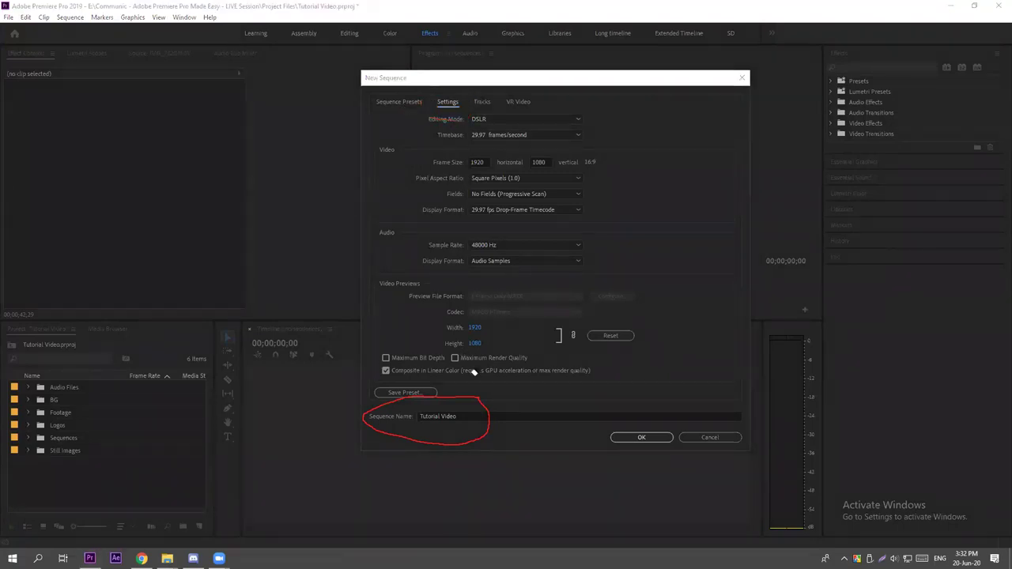
left_click(466, 400)
left_click(396, 75)
left_click(394, 76)
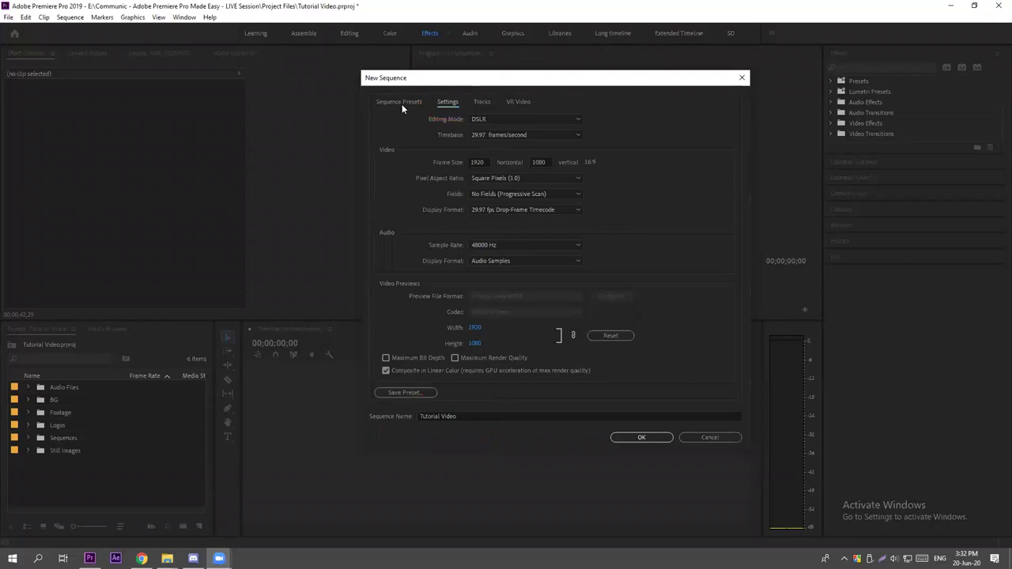
left_click(402, 103)
left_click(449, 102)
left_click(478, 162)
left_click(538, 161)
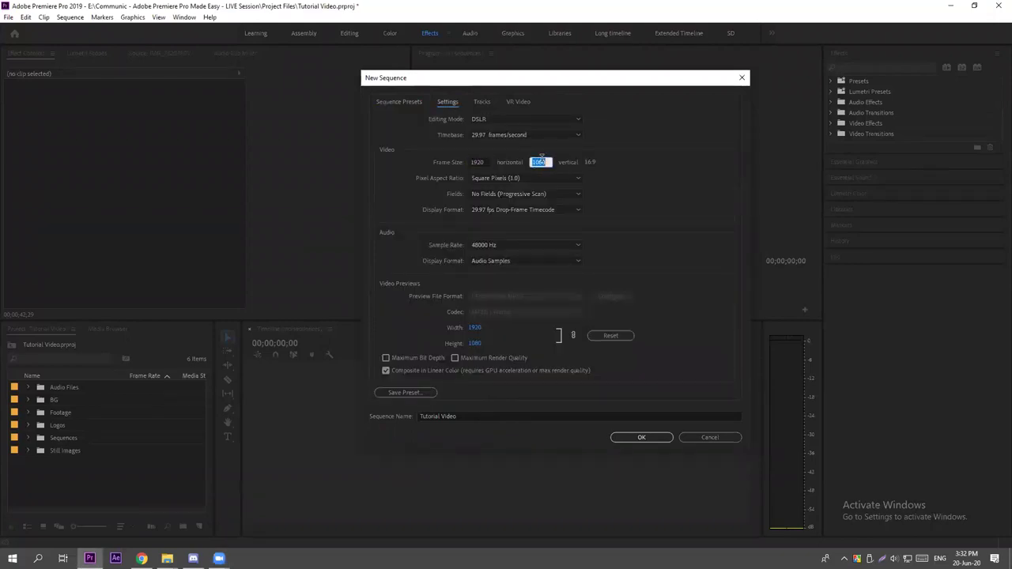
left_click(583, 162)
left_click(405, 101)
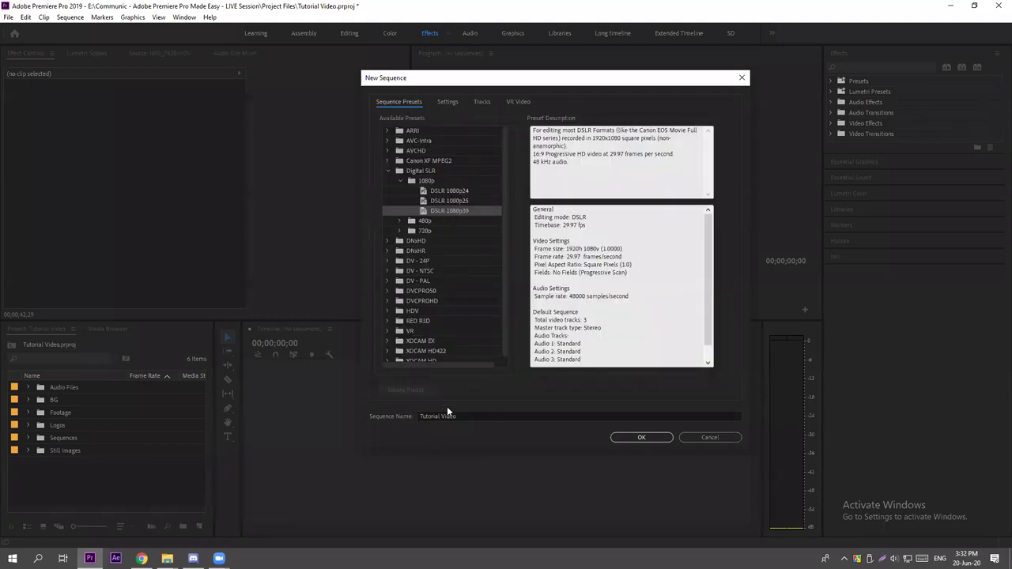
Create the Tutorial Video sequence and select it in the Project panel.
left_click(644, 438)
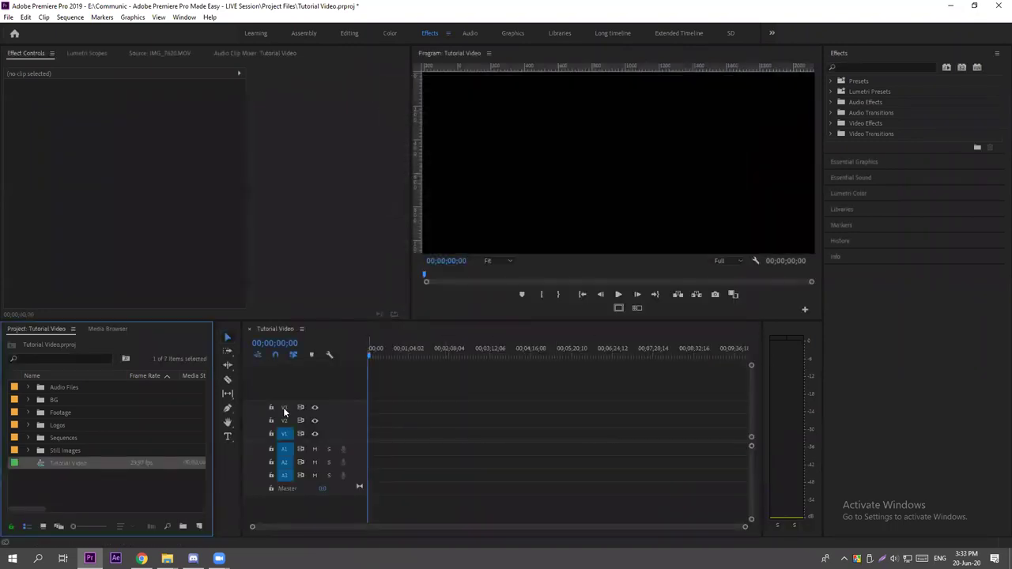
left_click(70, 464)
left_click(60, 472)
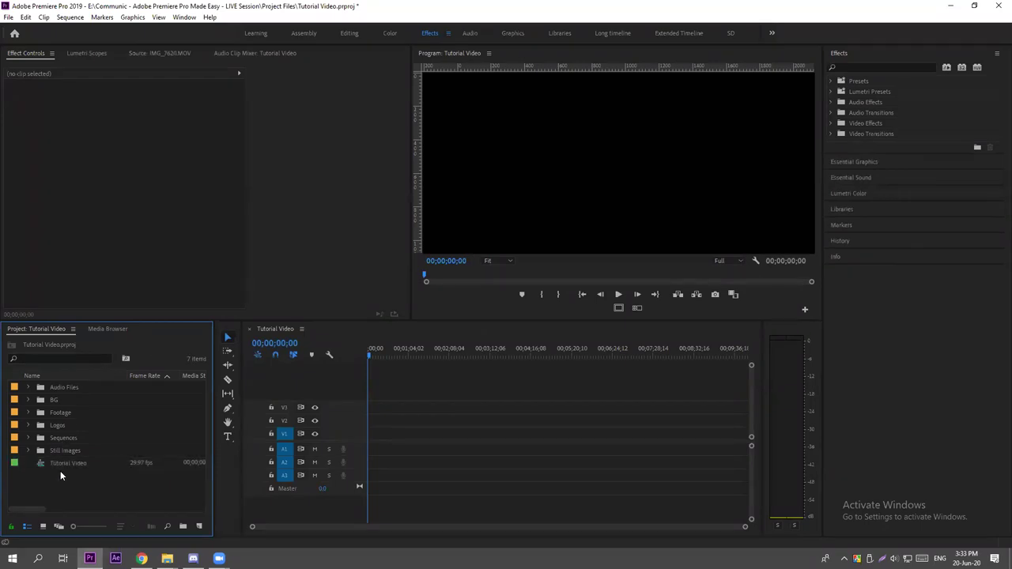
left_click(74, 465)
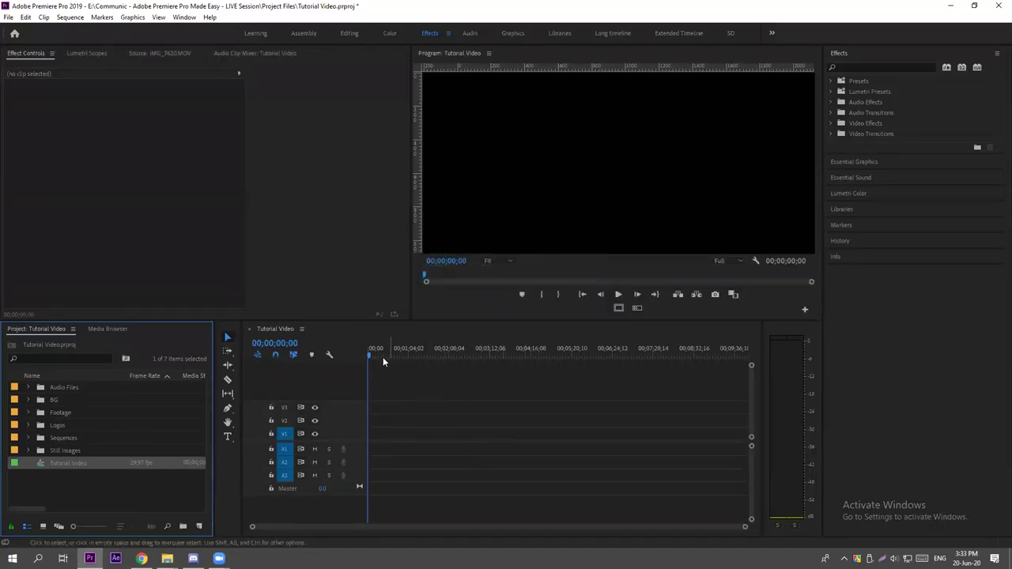
Scrub the playhead across the empty Tutorial Video timeline.
left_click_drag(371, 354, 588, 352)
left_click_drag(399, 349, 637, 351)
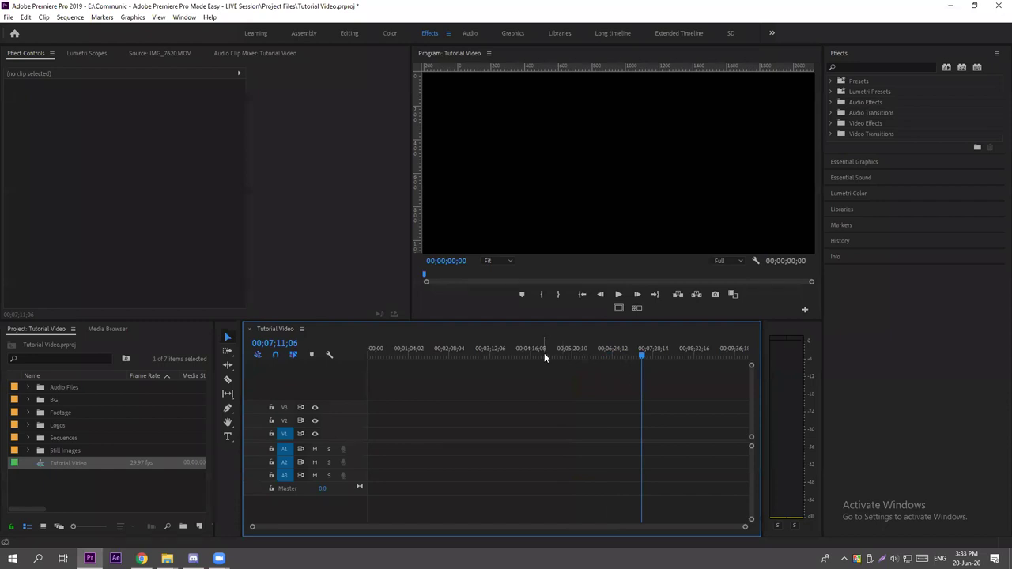
left_click(89, 474)
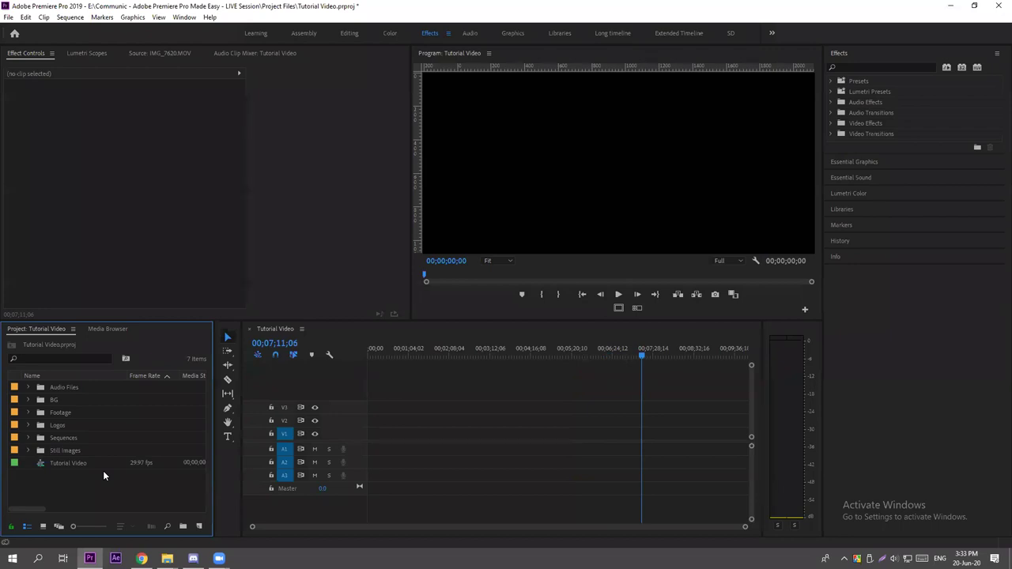
left_click(73, 437)
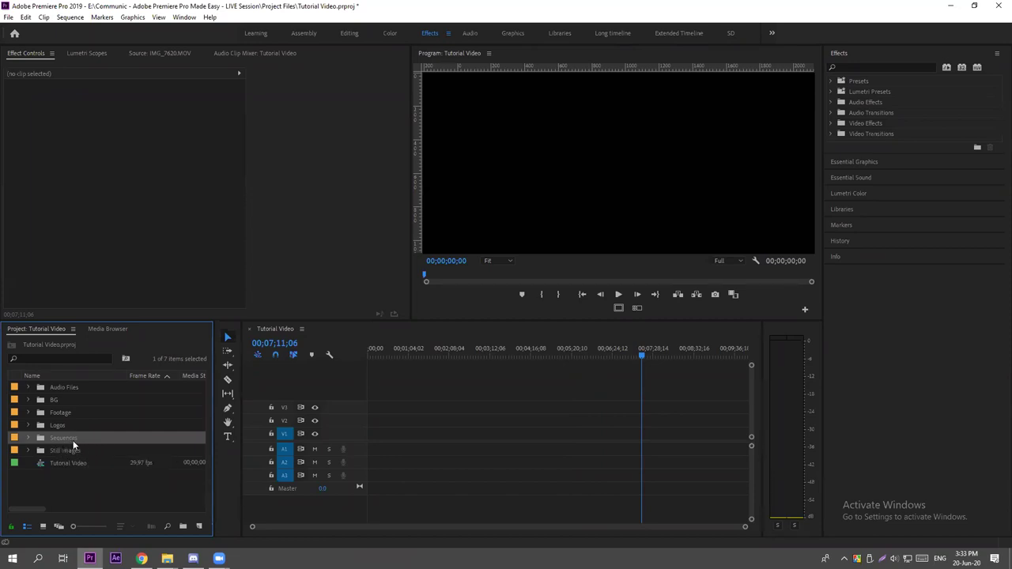
Move Tutorial Video into the Sequences bin and expand the bin to confirm it.
left_click(64, 471)
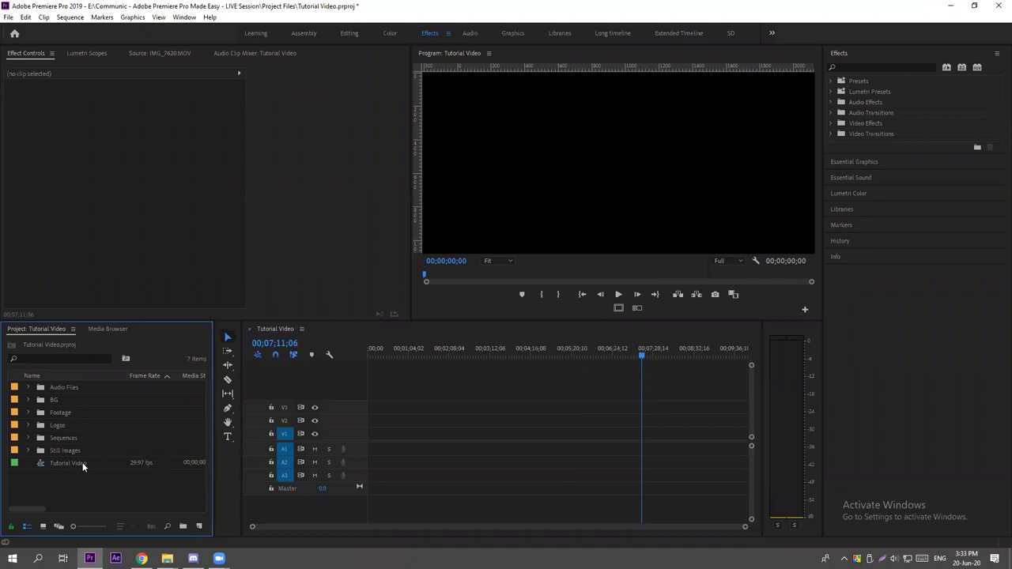
left_click_drag(82, 462, 70, 439)
left_click(27, 438)
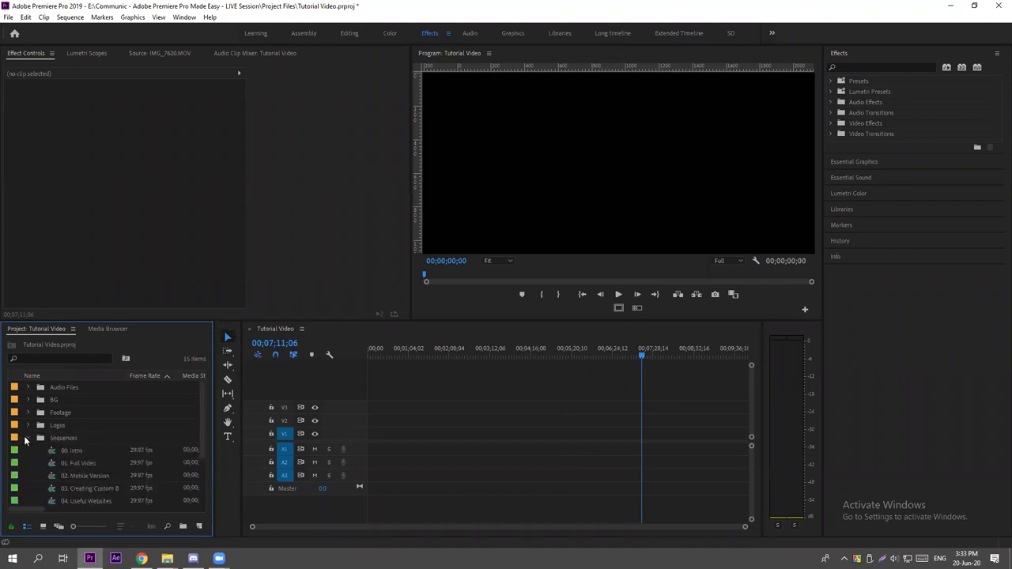
scroll(57, 449, "down", 1)
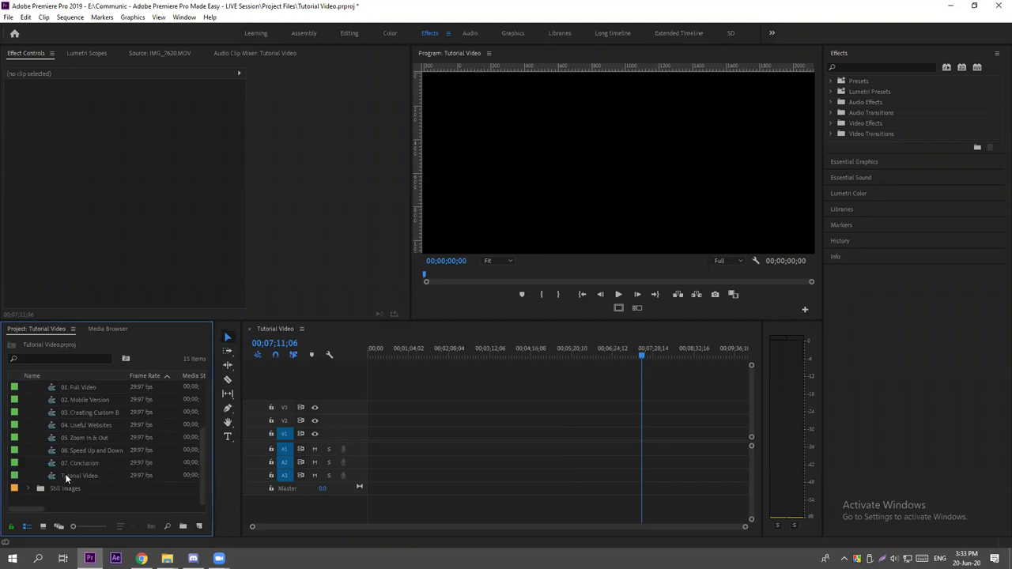
left_click(59, 477)
scroll(66, 465, "up", 1)
scroll(70, 459, "up", 1)
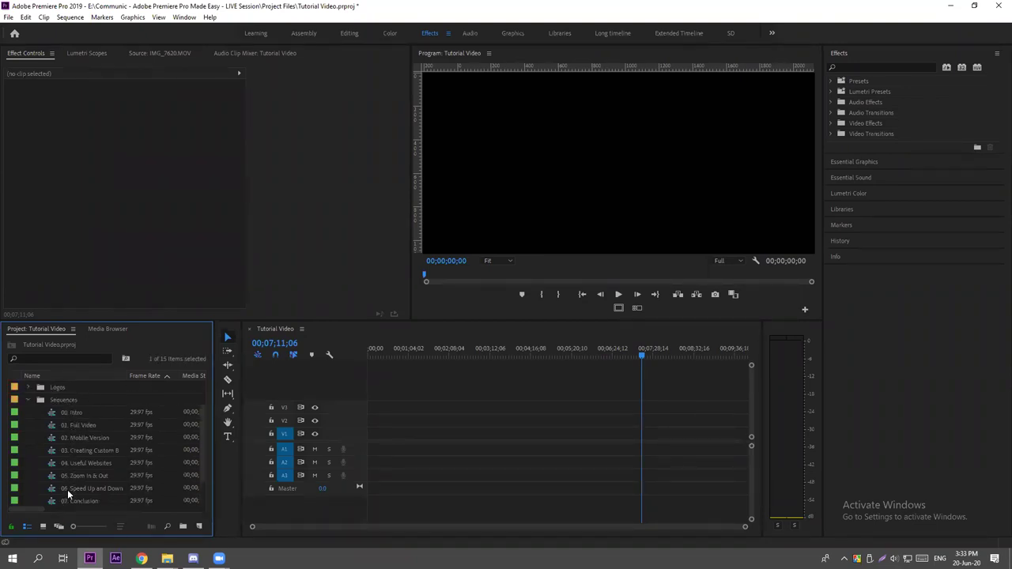
scroll(68, 490, "down", 1)
scroll(68, 490, "down", 1)
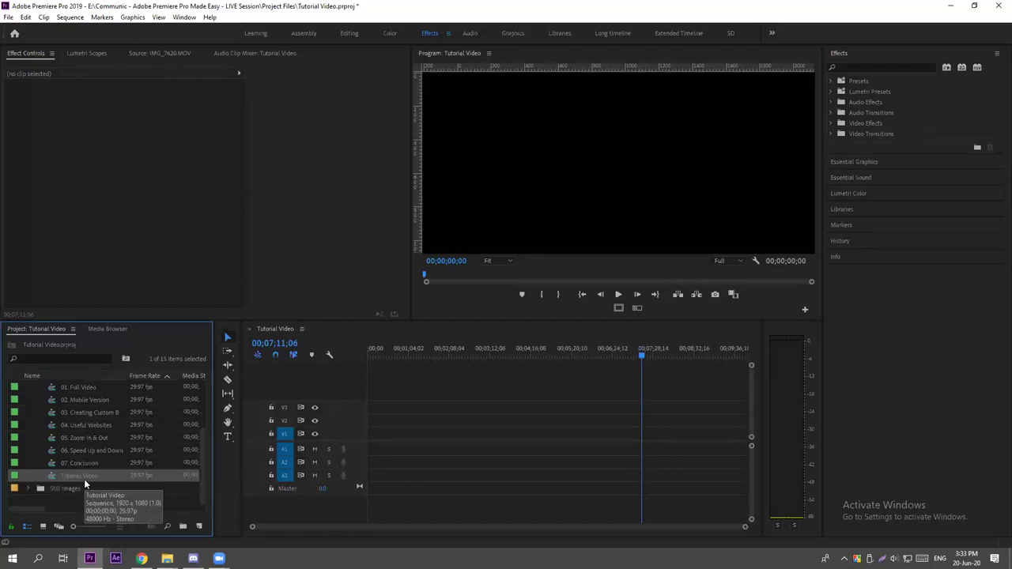
Return the playhead to the start of the empty sequence.
left_click(472, 353)
key("Home")
left_click_drag(485, 356, 517, 352)
left_click(366, 353)
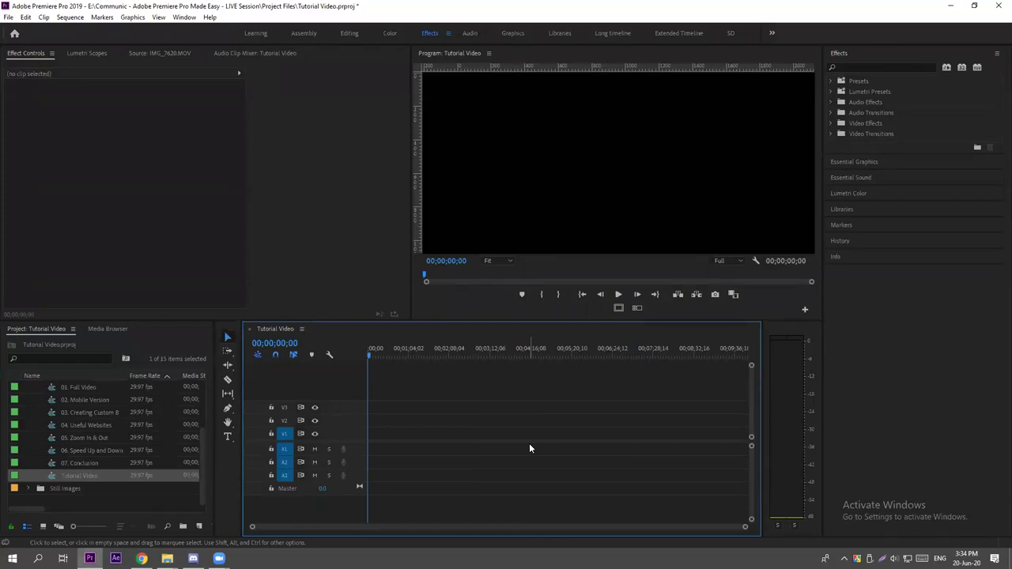
Place the Image 01.JPG still from the Still Images bin at the start of V1.
left_click(42, 400)
scroll(42, 401, "up", 2)
left_click(27, 400)
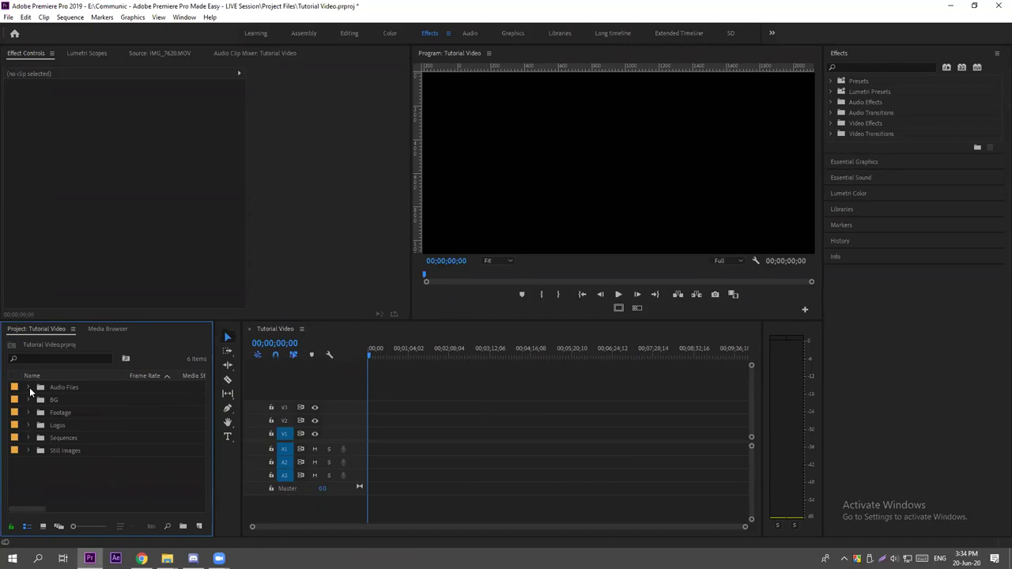
left_click(27, 414)
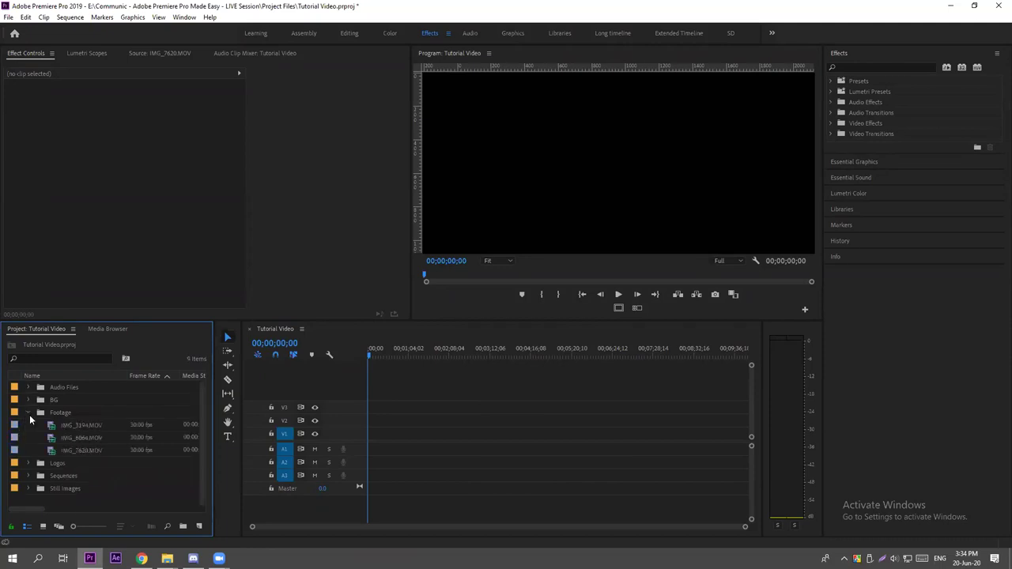
left_click(29, 412)
left_click(26, 451)
scroll(97, 479, "down", 2)
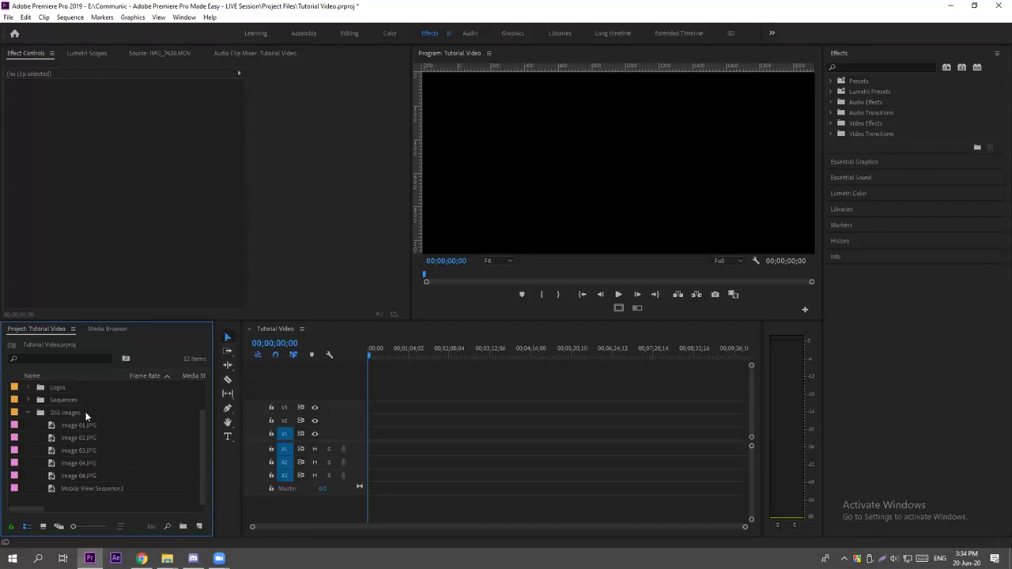
scroll(103, 473, "up", 3)
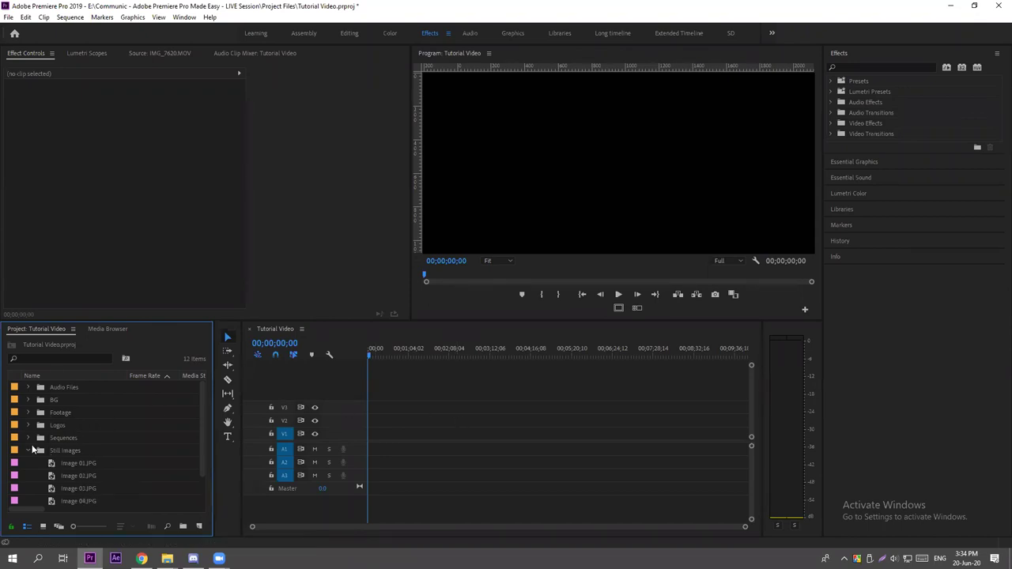
left_click(59, 464)
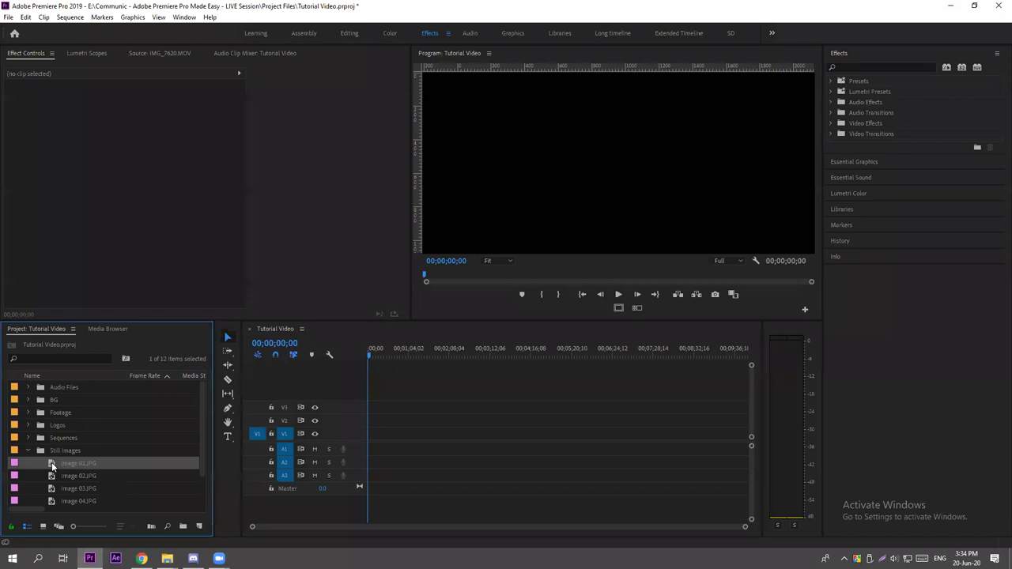
left_click_drag(51, 462, 377, 442)
left_click(584, 152)
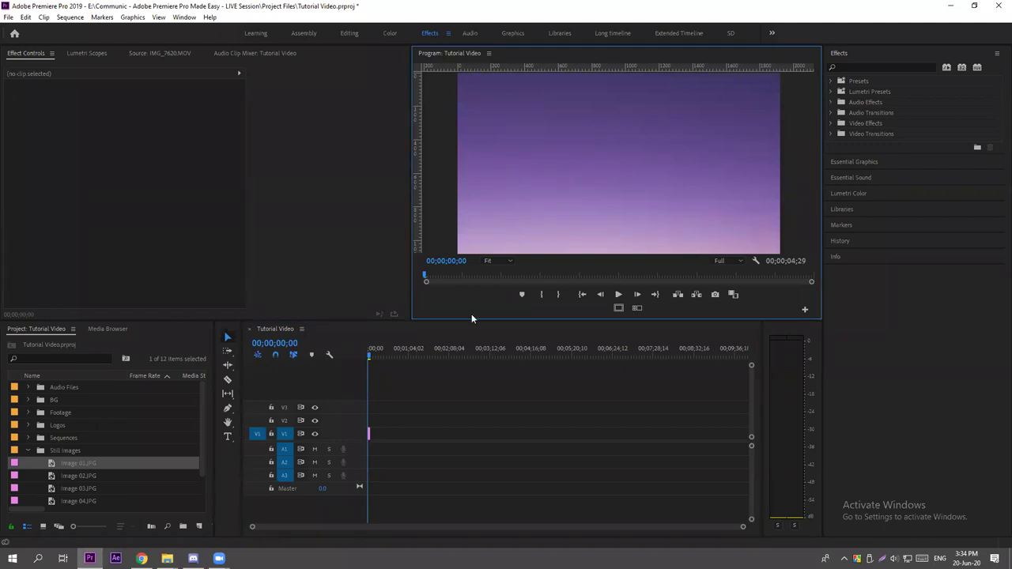
Add the IMG_3194.MOV boat clip after the still on V1.
left_click(56, 476)
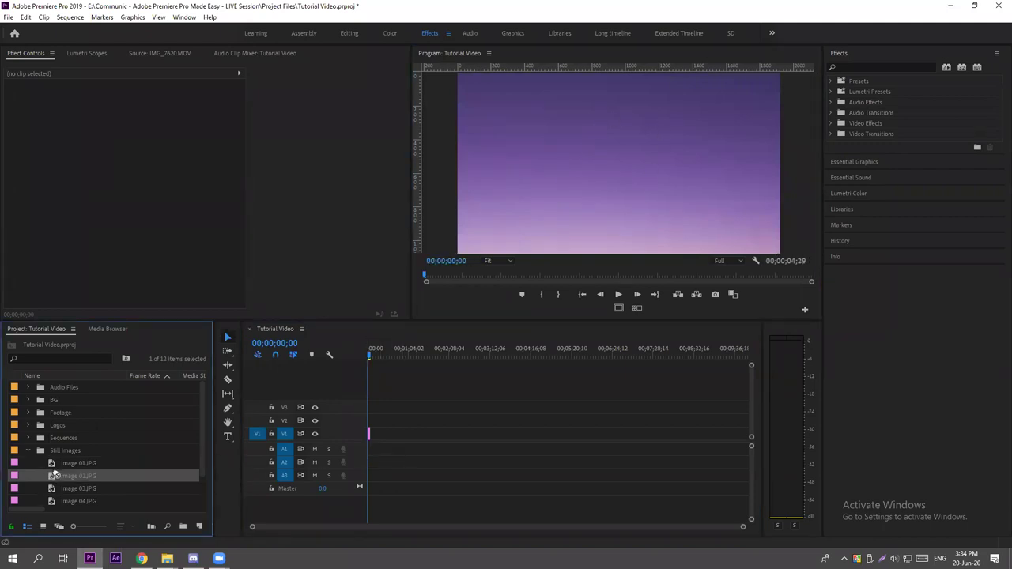
key("ctrl+shift+a")
left_click(28, 413)
left_click_drag(79, 424, 373, 439)
Scrub through the sequence to preview the boat footage, ending at the start.
left_click_drag(367, 356, 519, 363)
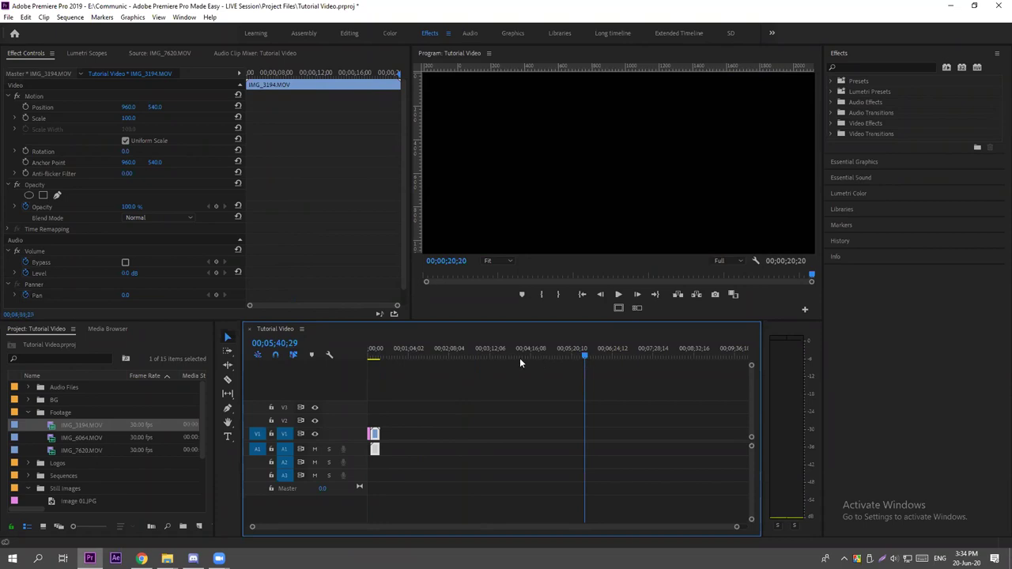
left_click_drag(425, 358, 483, 358)
left_click_drag(605, 365, 609, 365)
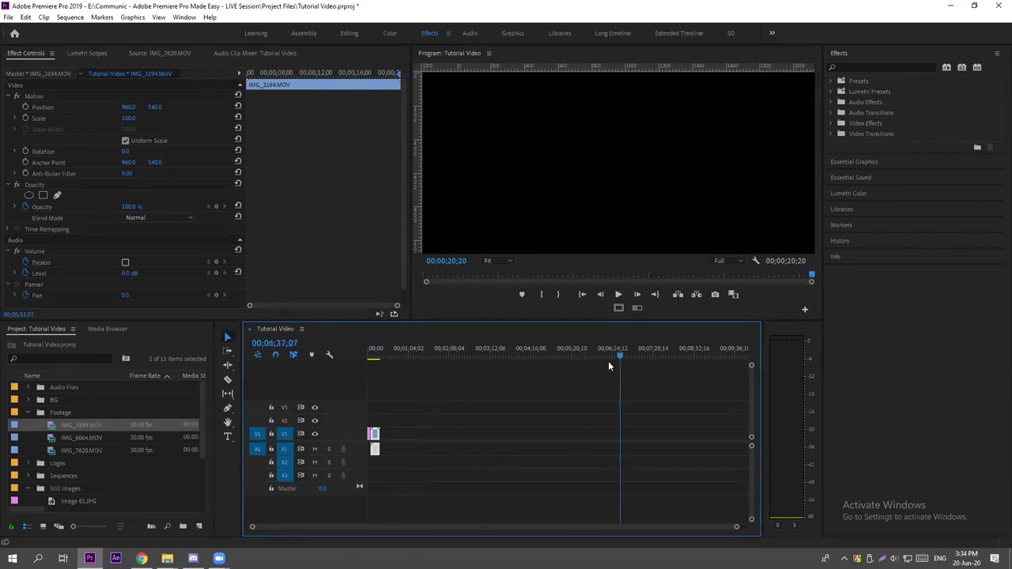
left_click_drag(487, 358, 403, 353)
left_click_drag(594, 357, 614, 358)
left_click_drag(396, 356, 374, 358)
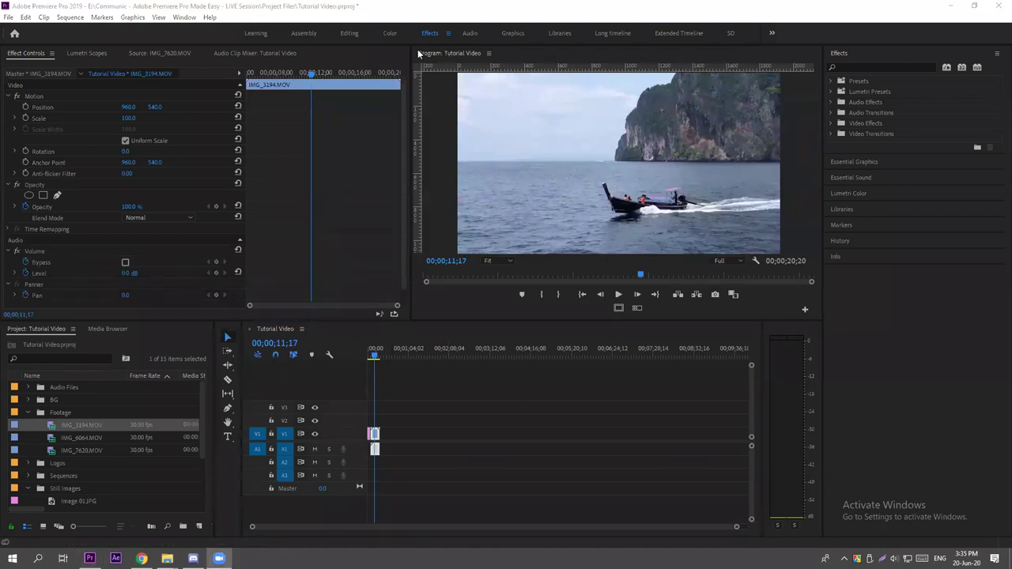
mouse_move(307, 323)
left_mouse_down()
mouse_move(316, 368)
mouse_move(336, 347)
mouse_move(310, 321)
left_mouse_up()
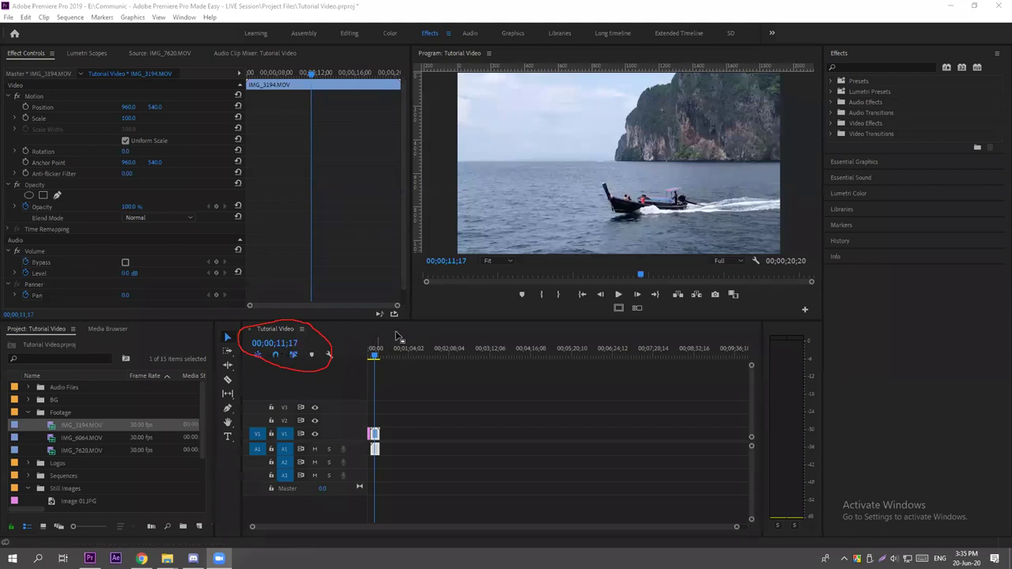
left_click_drag(750, 525, 407, 525)
left_click_drag(433, 354, 368, 354)
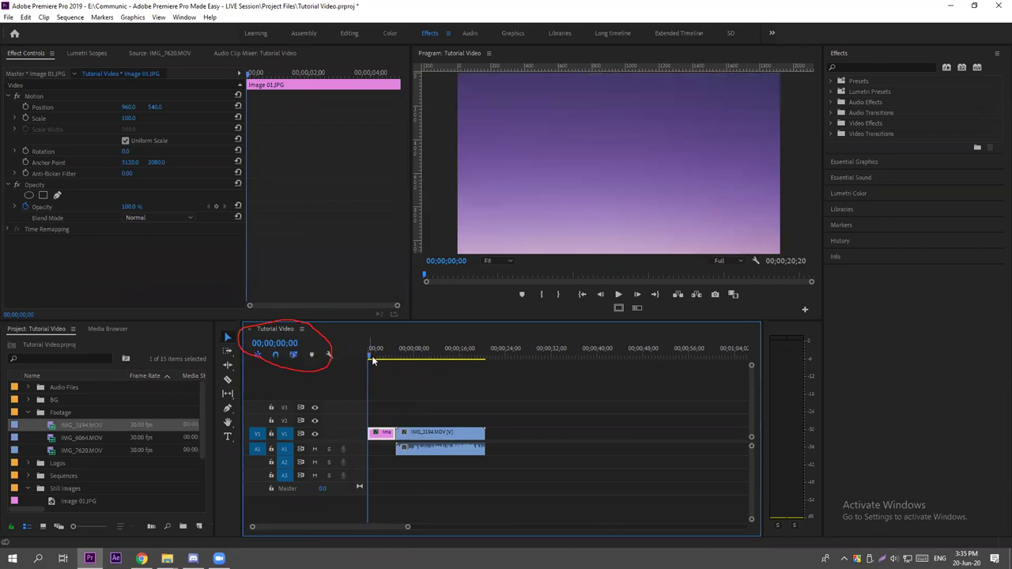
mouse_move(370, 356)
left_mouse_down()
mouse_move(461, 356)
mouse_move(370, 356)
left_mouse_up()
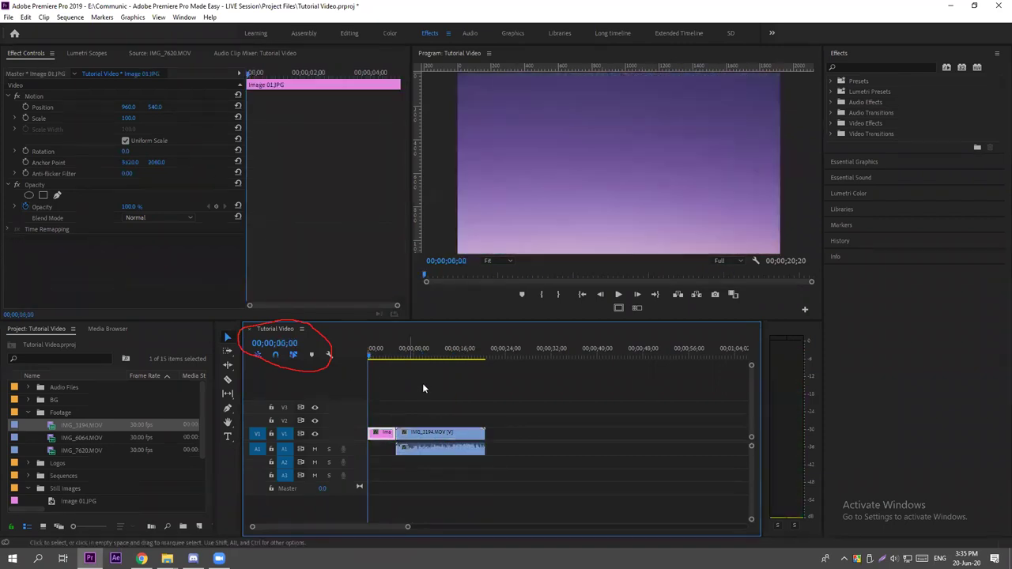
left_click(422, 382)
key("space")
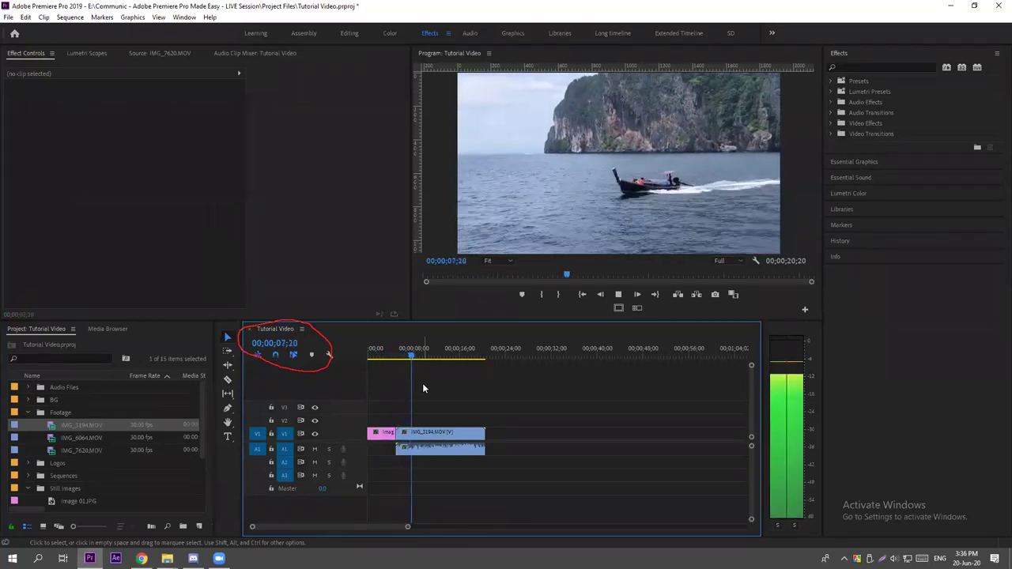
key("space")
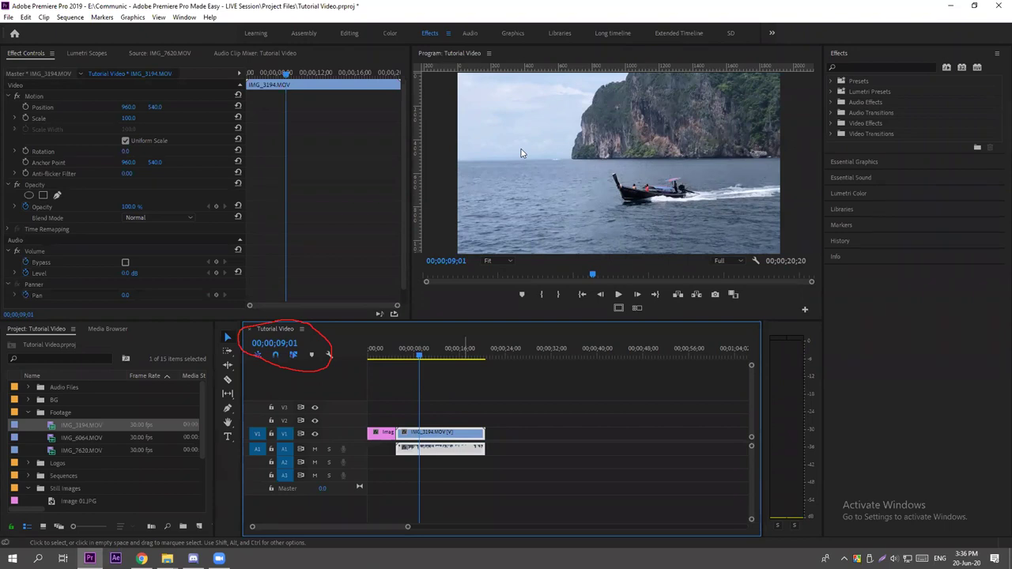
key("Escape")
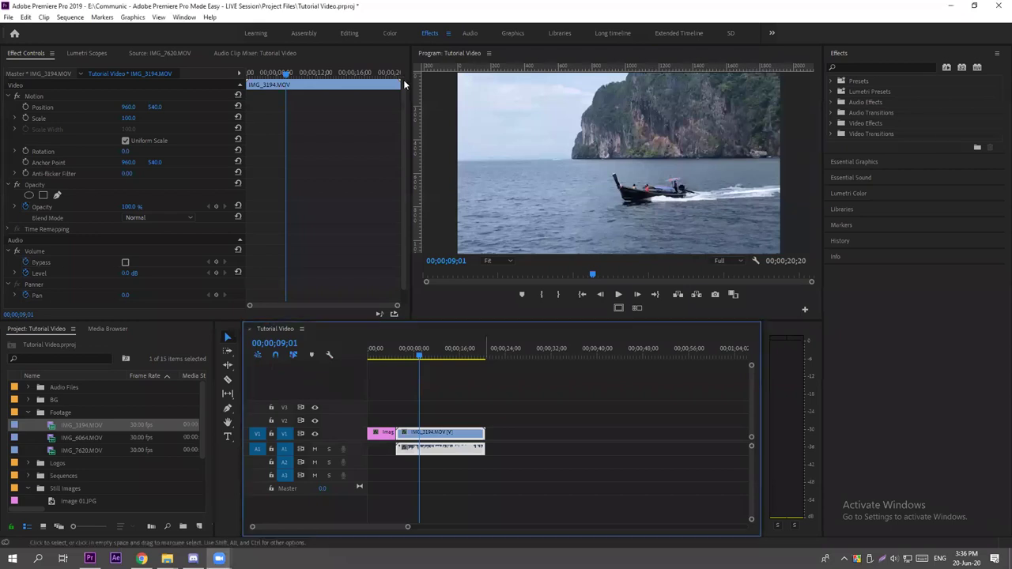
left_click_drag(447, 353, 455, 353)
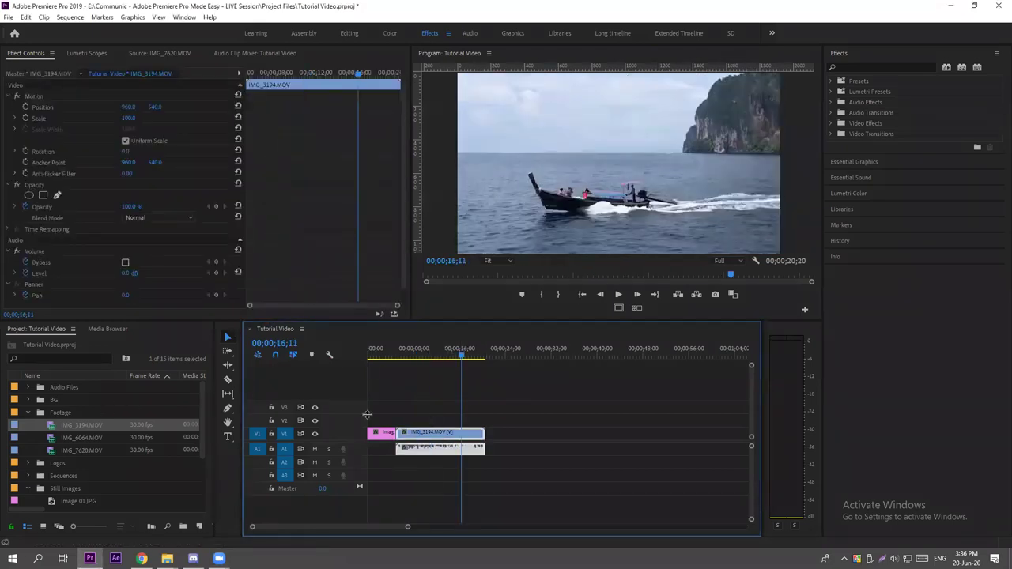
left_click(492, 406)
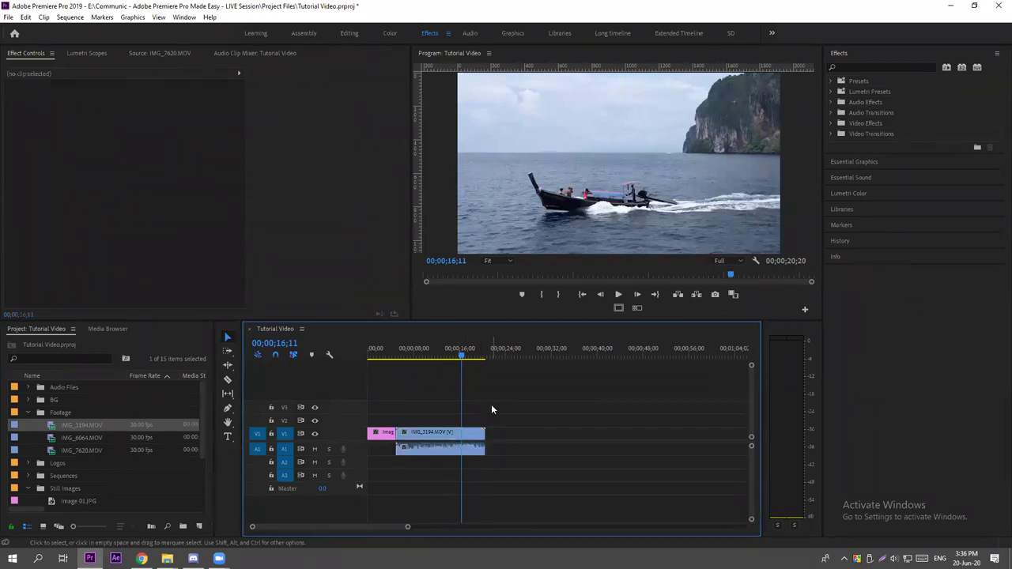
Undo the clip placements and drop Image 01.JPG at the start of V1.
key("ctrl+z")
key("ctrl+z")
key("ctrl+z")
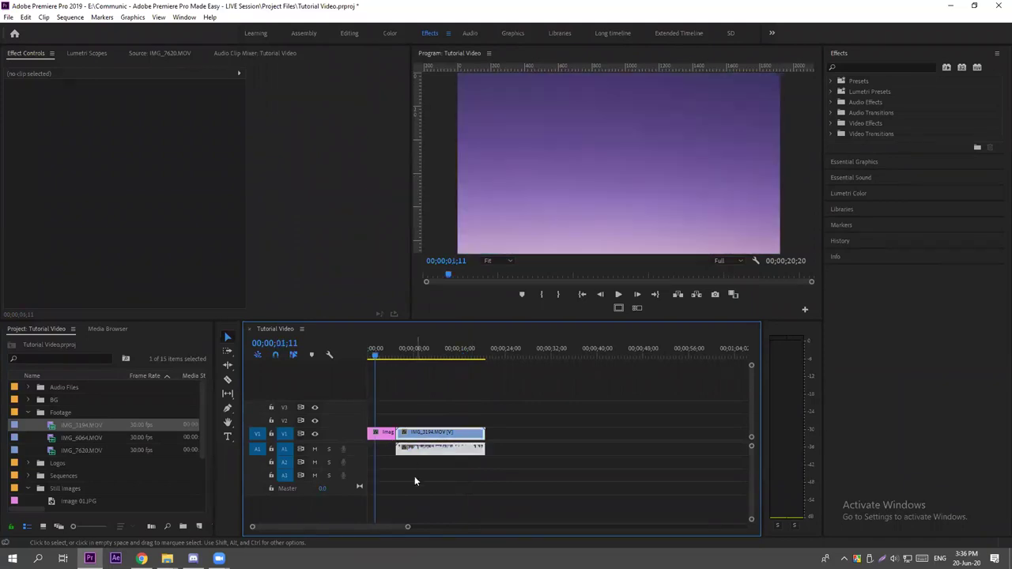
left_click(43, 435)
left_click(28, 412)
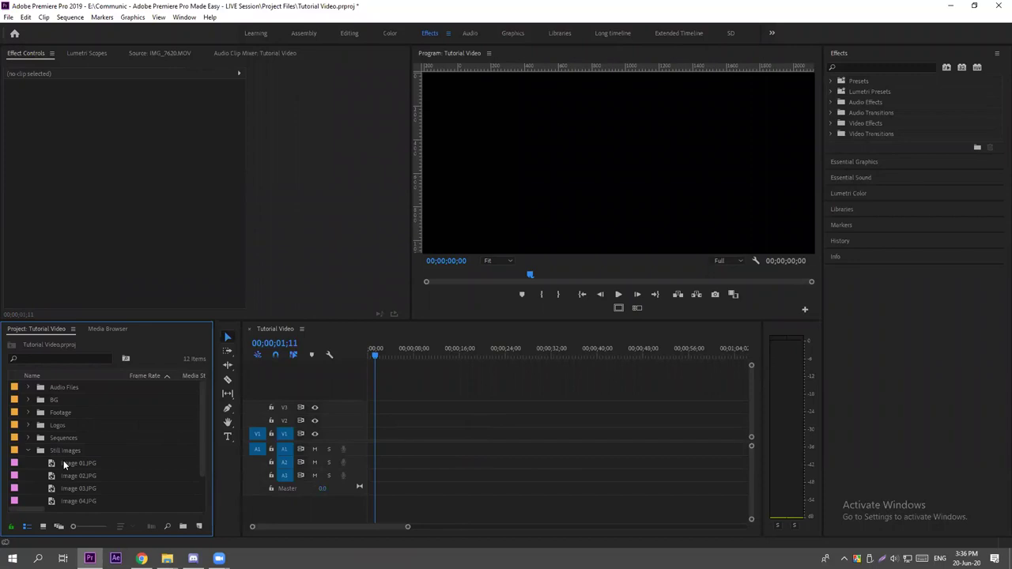
left_click_drag(64, 465, 383, 434)
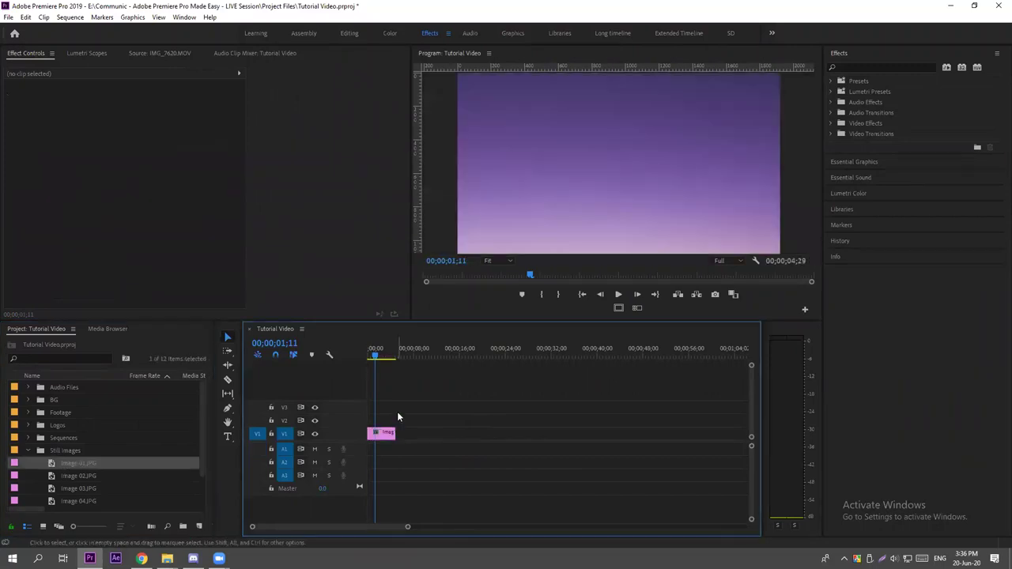
left_click_drag(375, 354, 368, 354)
Keep the Image 01.JPG clip at 00;00 on V1 and scrub through it.
left_click(401, 409)
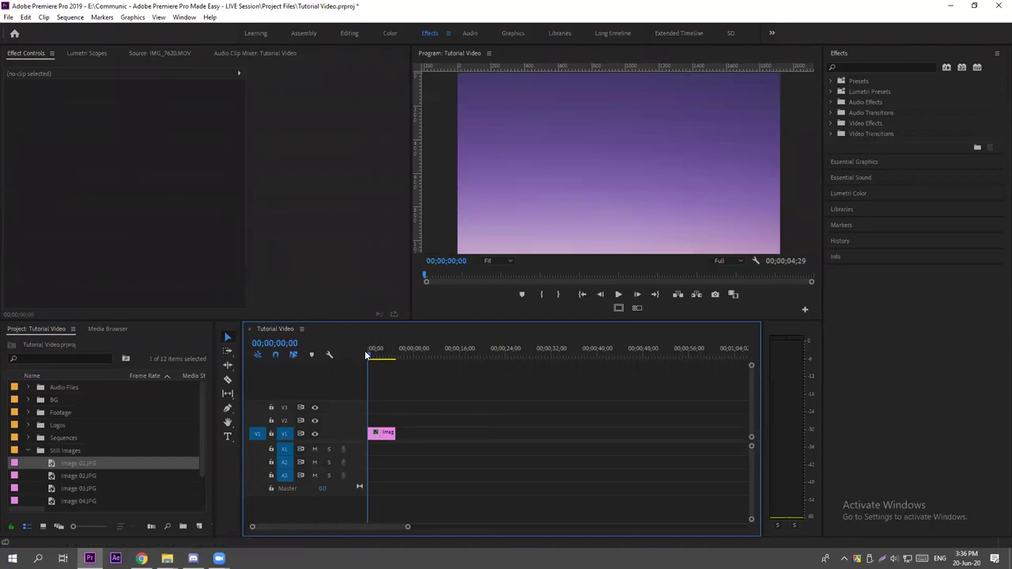
left_click_drag(368, 355, 382, 355)
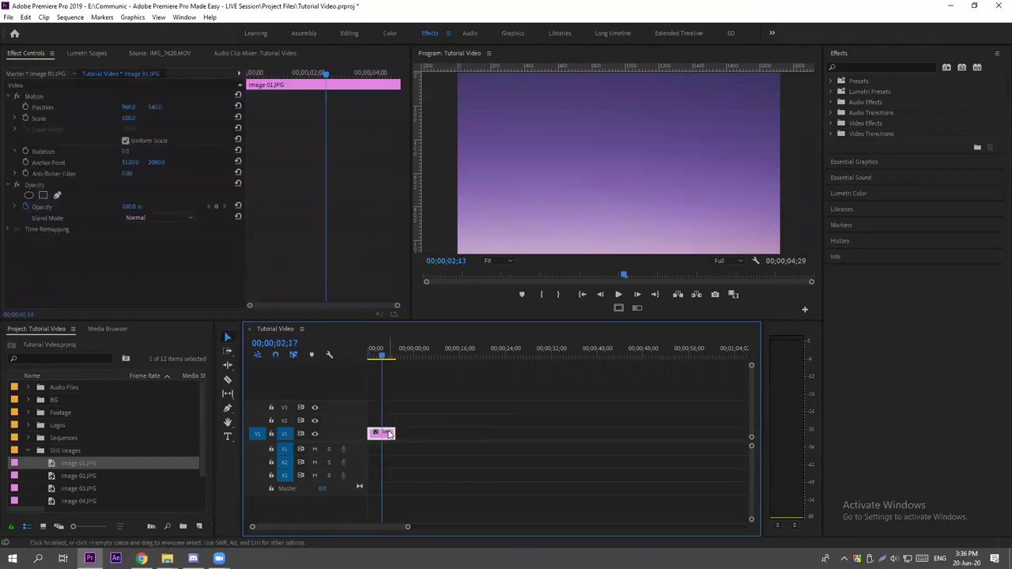
left_click_drag(385, 437, 383, 463)
left_click_drag(380, 448, 381, 444)
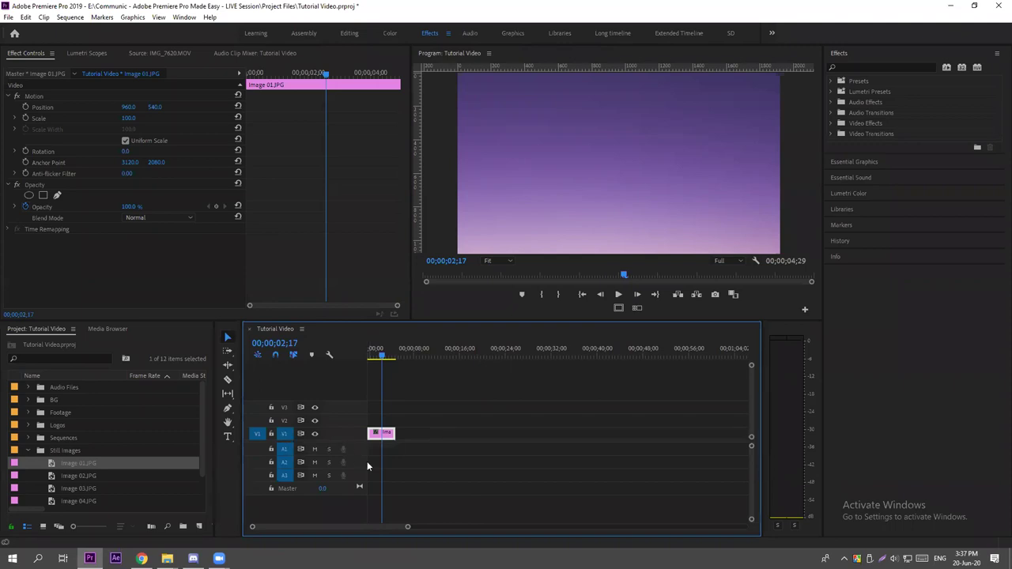
left_click(523, 432)
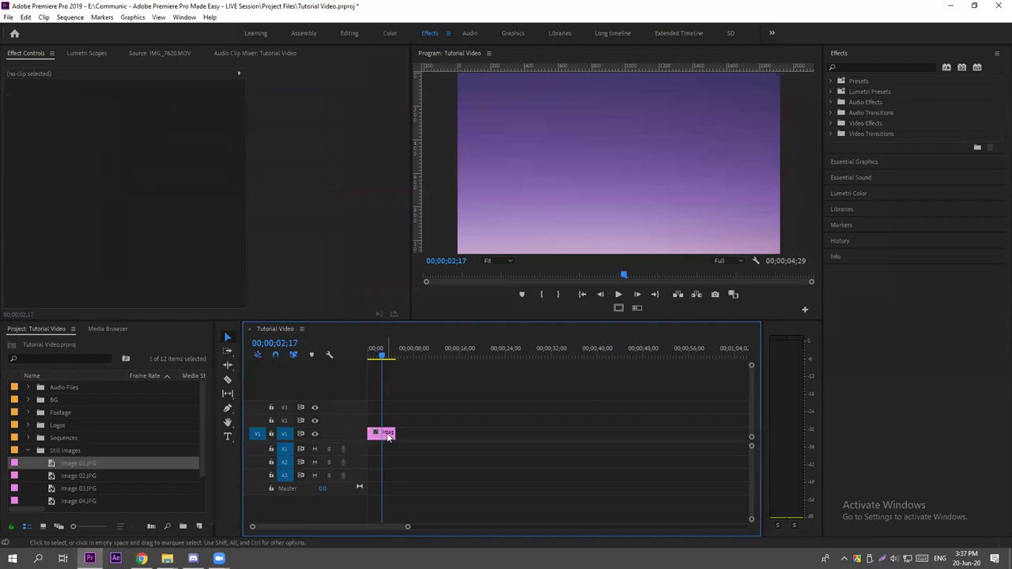
left_click_drag(387, 432, 388, 452)
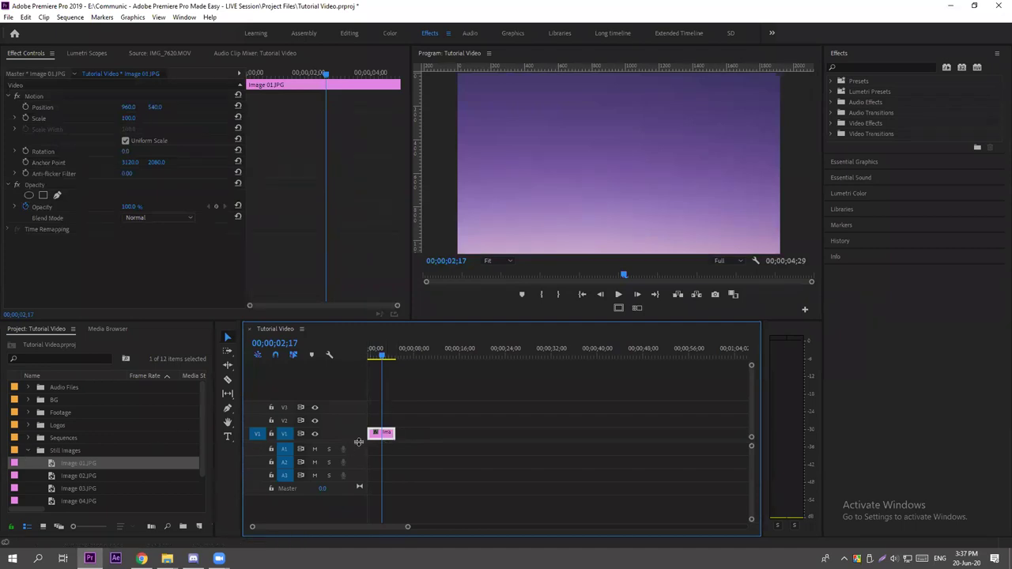
left_click(371, 357)
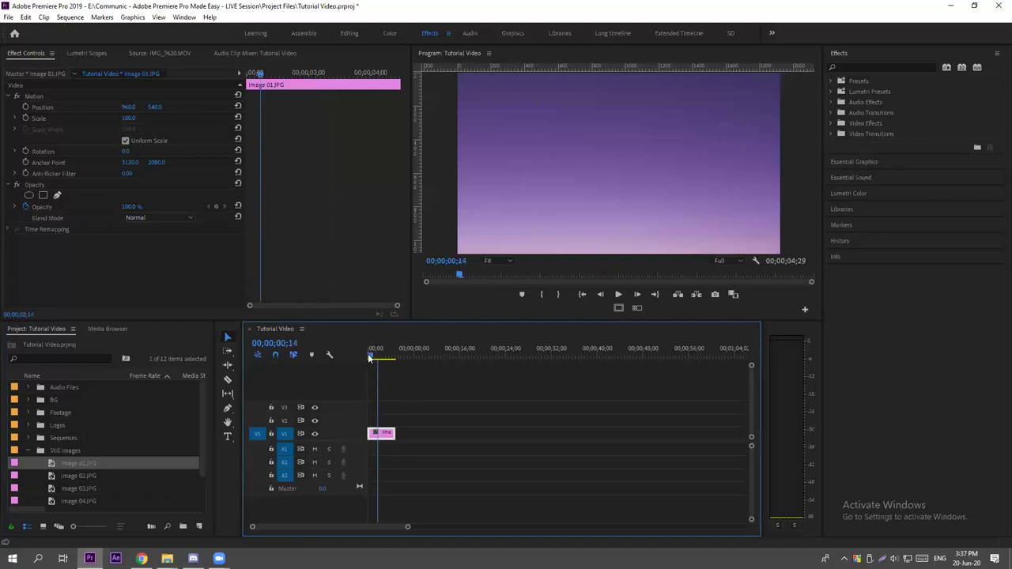
left_click_drag(371, 358, 379, 359)
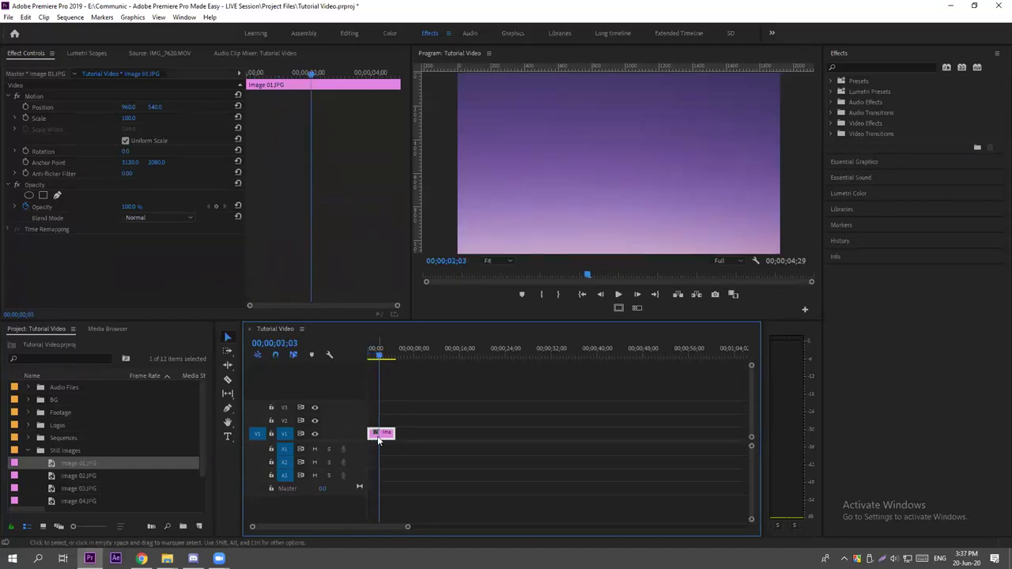
left_click(425, 407)
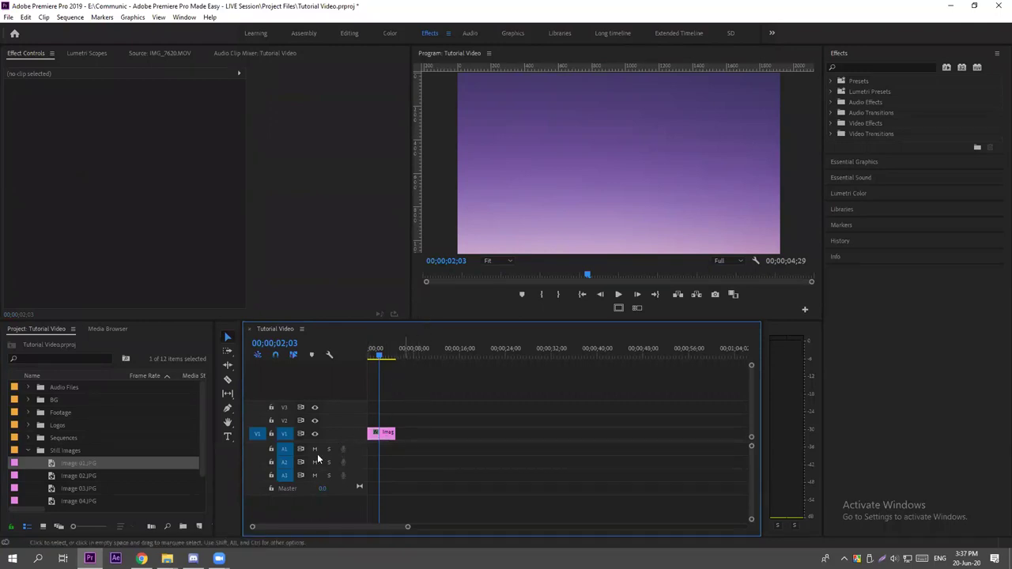
left_click(29, 449)
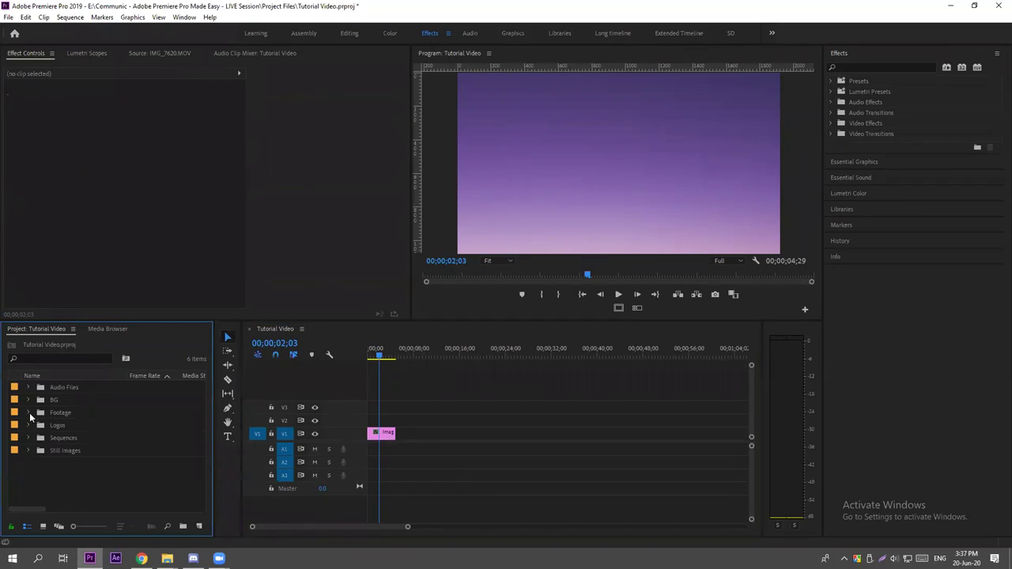
Add IMG_3194.MOV after Image 01.JPG on V1 with its audio on A1.
left_click(28, 412)
left_click_drag(50, 427, 404, 433)
left_click_drag(390, 362, 411, 354)
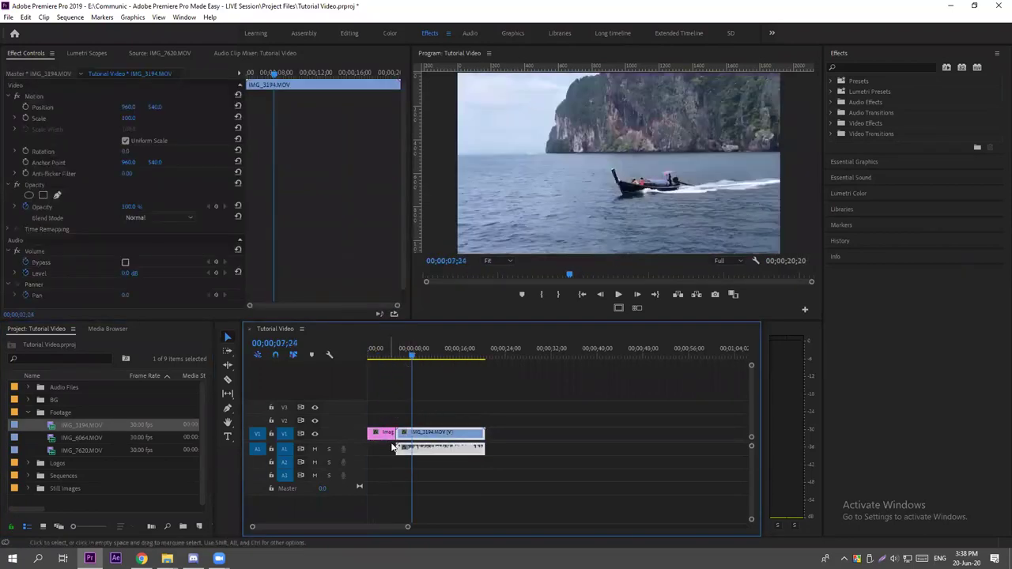
left_click(475, 405)
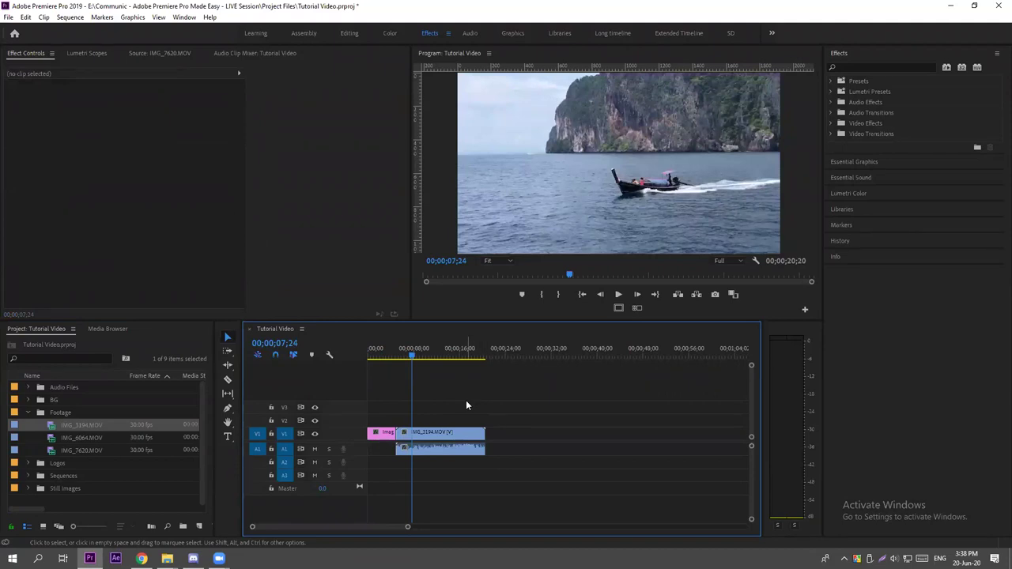
left_click(431, 437)
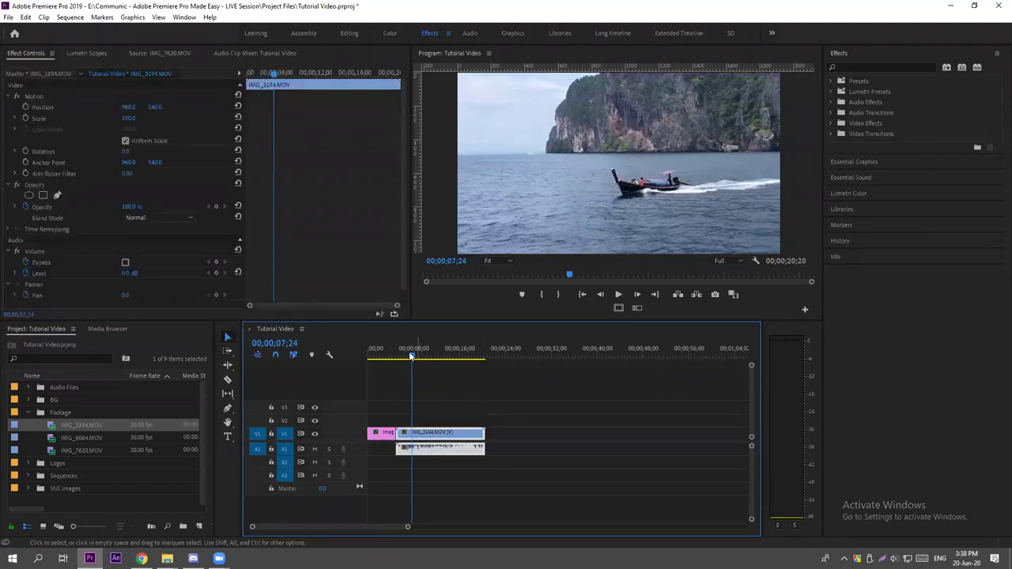
left_click_drag(412, 356, 444, 357)
left_click(483, 397)
left_click(455, 454)
left_click(434, 475)
Zoom the timeline out to review the whole sequence with the boat clip.
scroll(434, 475, "up", 5)
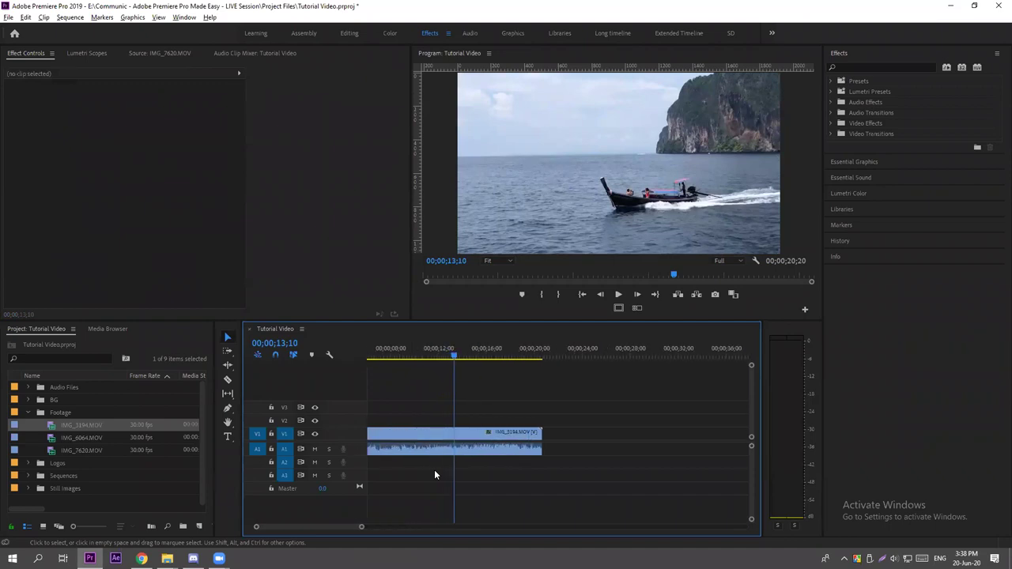
mouse_move(300, 527)
left_mouse_down()
mouse_move(288, 525)
mouse_move(311, 521)
left_mouse_up()
scroll(506, 476, "up", 3)
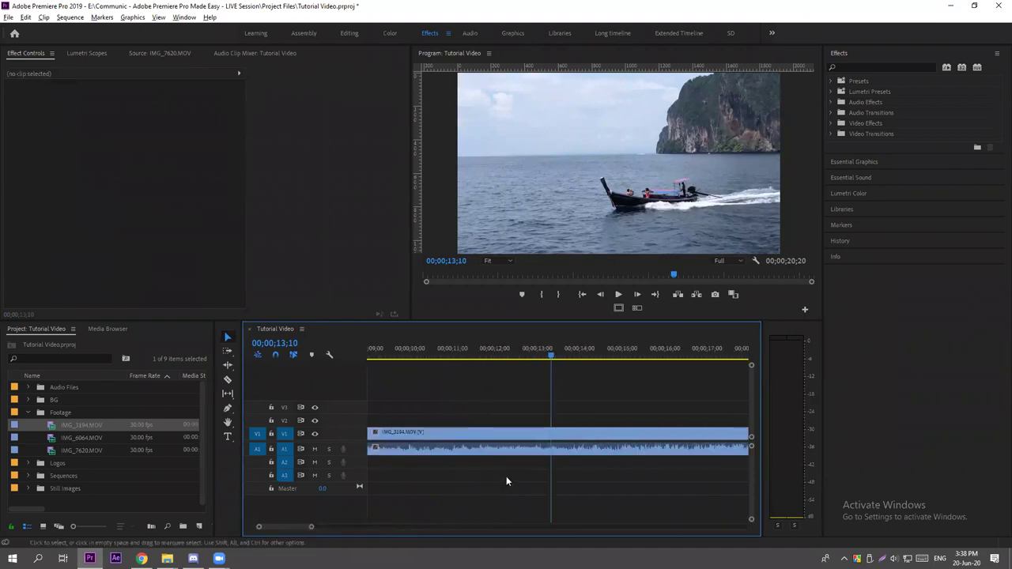
left_click_drag(536, 353, 473, 358)
left_click(504, 436)
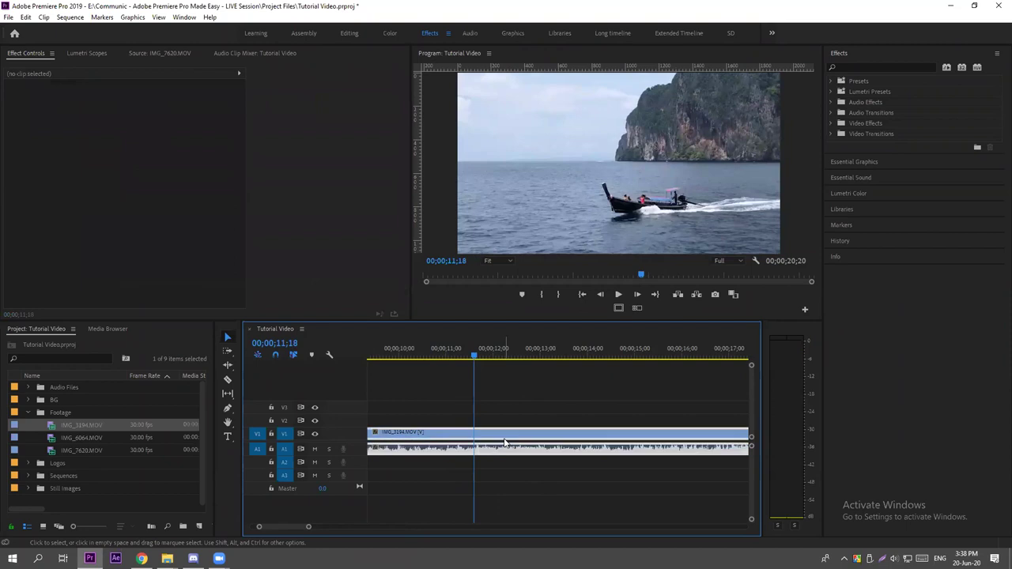
left_click(498, 464)
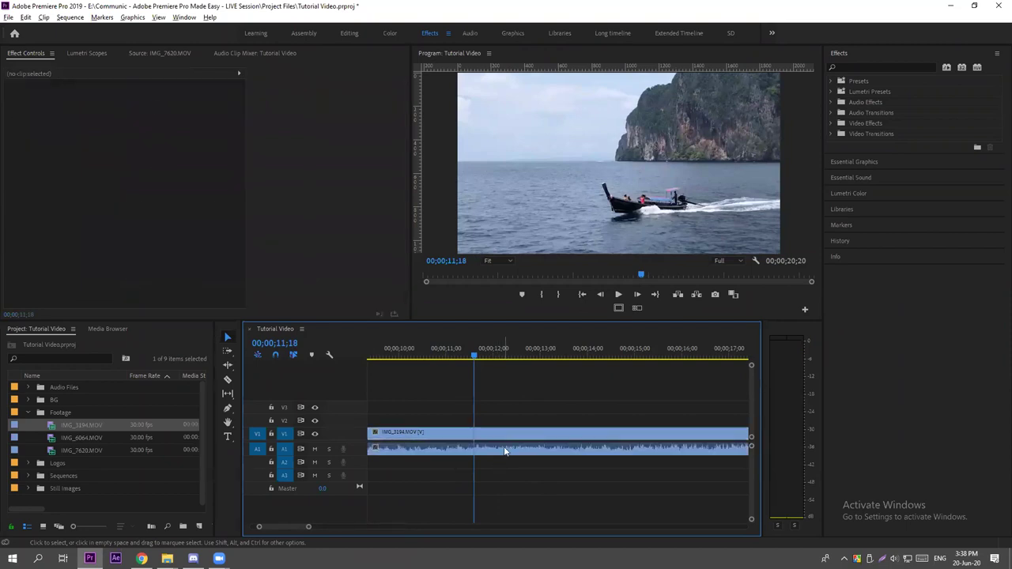
key("minus")
key("minus")
left_click(505, 451)
key("minus")
key("minus")
key("minus")
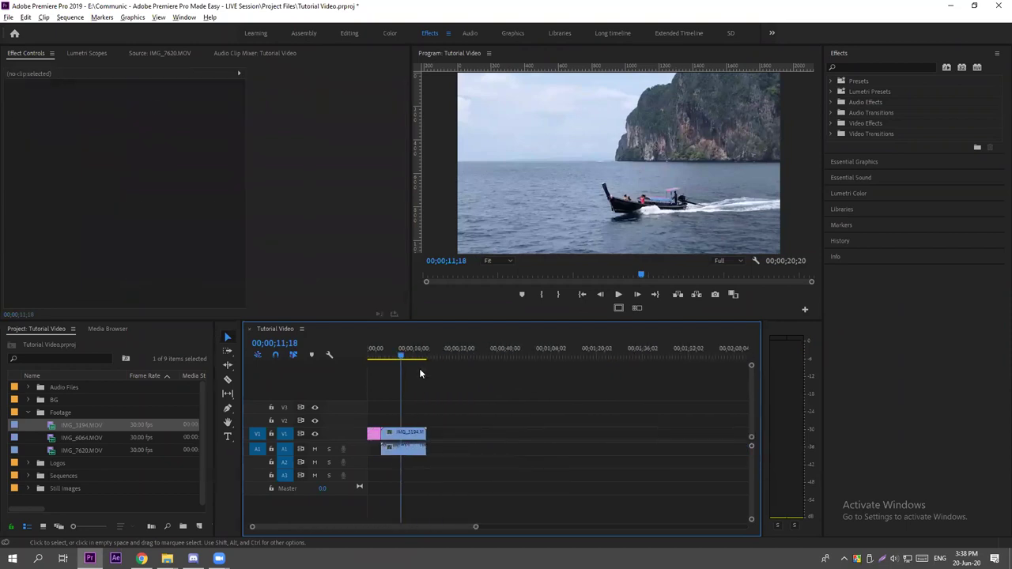
Add the music track from the Audio Files bin to A1 after the boat clip.
left_click_drag(416, 360, 426, 360)
left_click(40, 386)
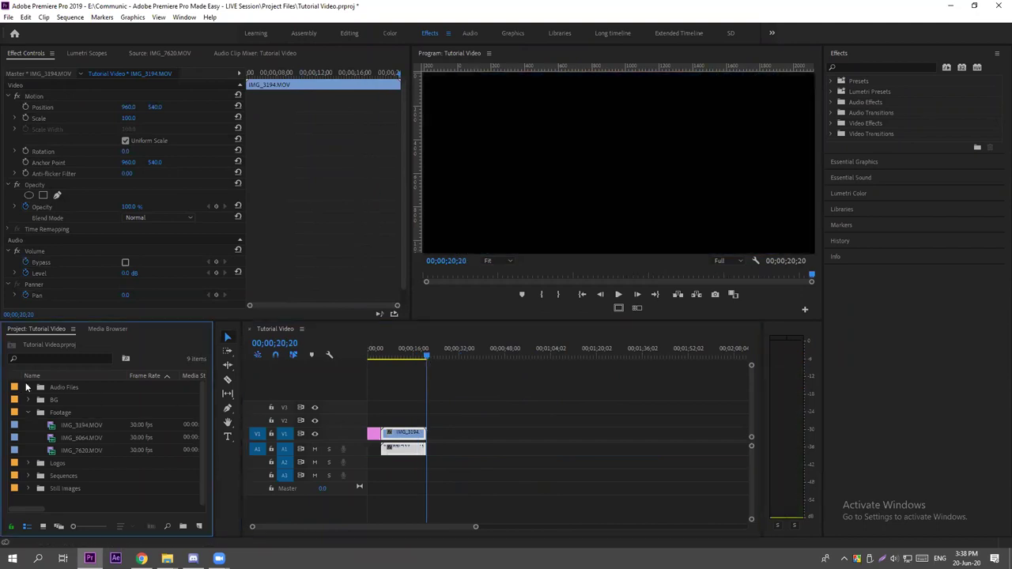
left_click(32, 388)
left_click_drag(83, 399, 431, 459)
left_click_drag(444, 357, 414, 356)
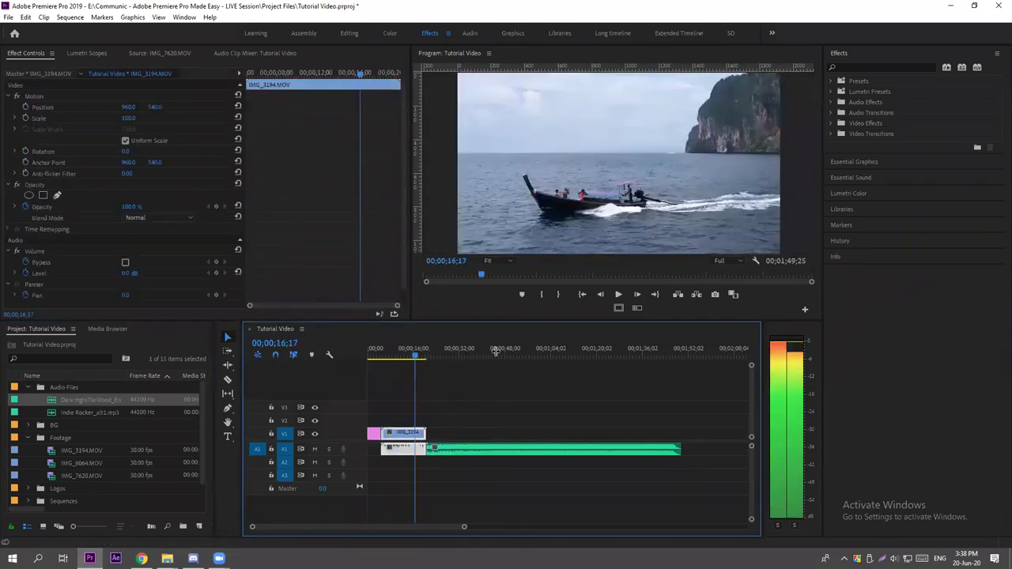
left_click(484, 388)
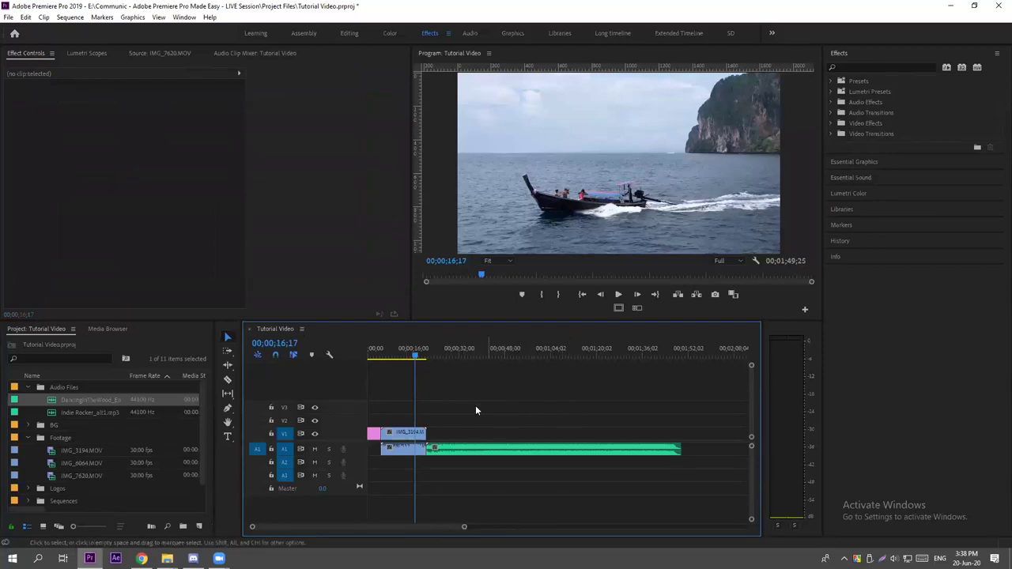
Marquee-select and delete all timeline clips, then return the playhead to 00;00;00;00.
left_click_drag(573, 395, 357, 461)
left_click(507, 423)
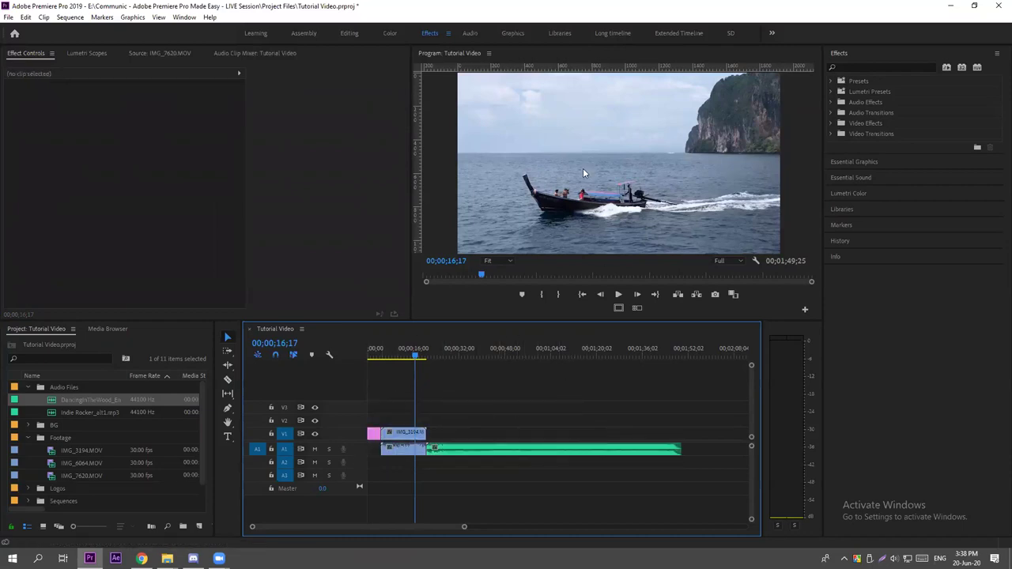
left_click(579, 147)
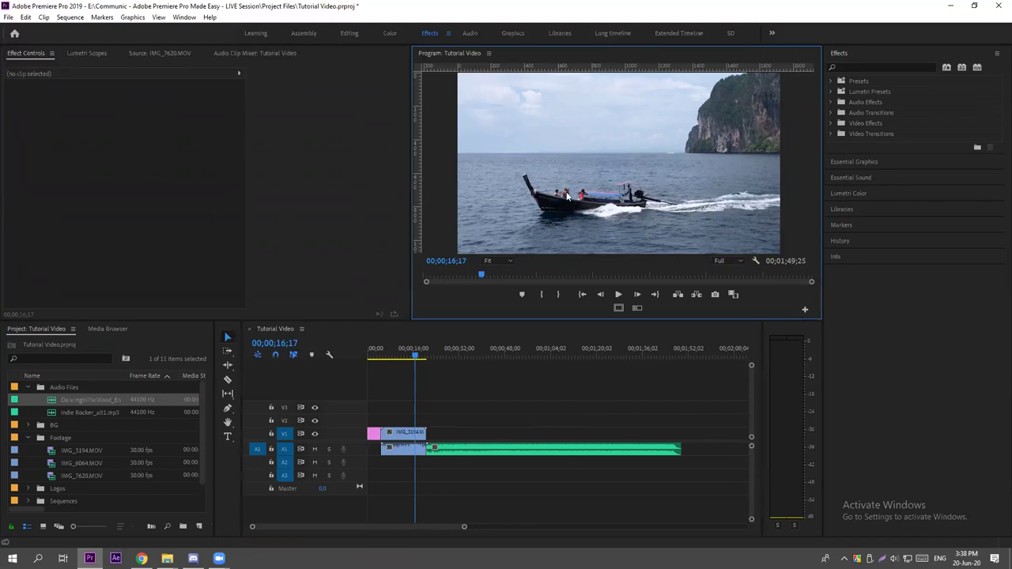
left_click(462, 452)
left_click_drag(561, 393, 351, 511)
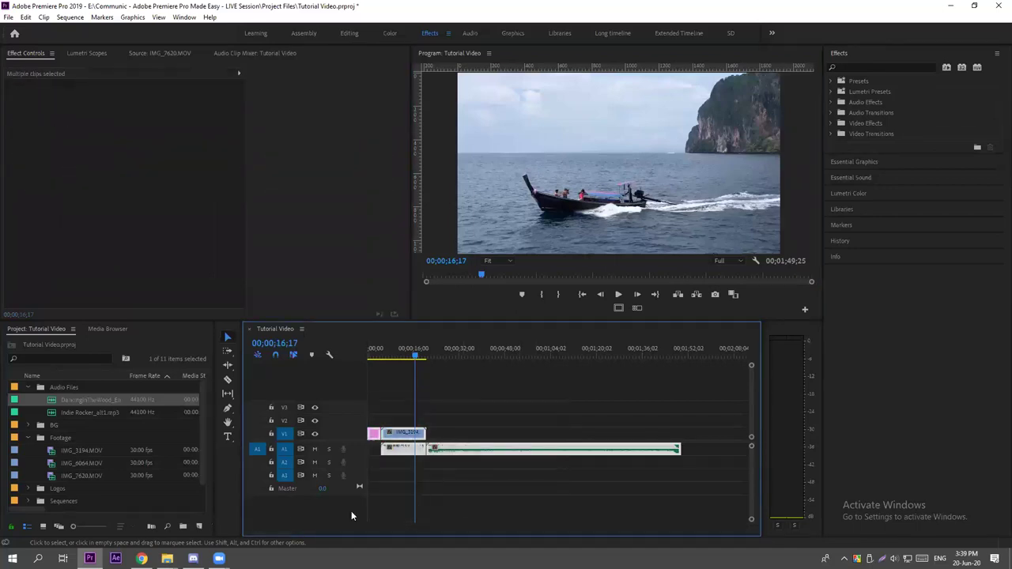
key("Delete")
left_click_drag(412, 355, 353, 370)
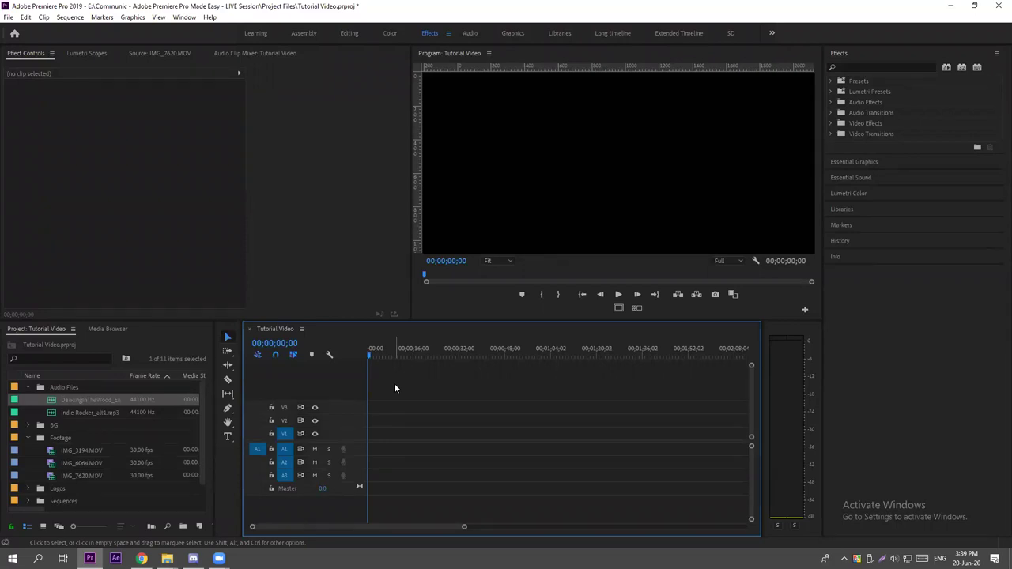
Collapse the Audio Files and Footage bins in the Project panel.
left_click(29, 387)
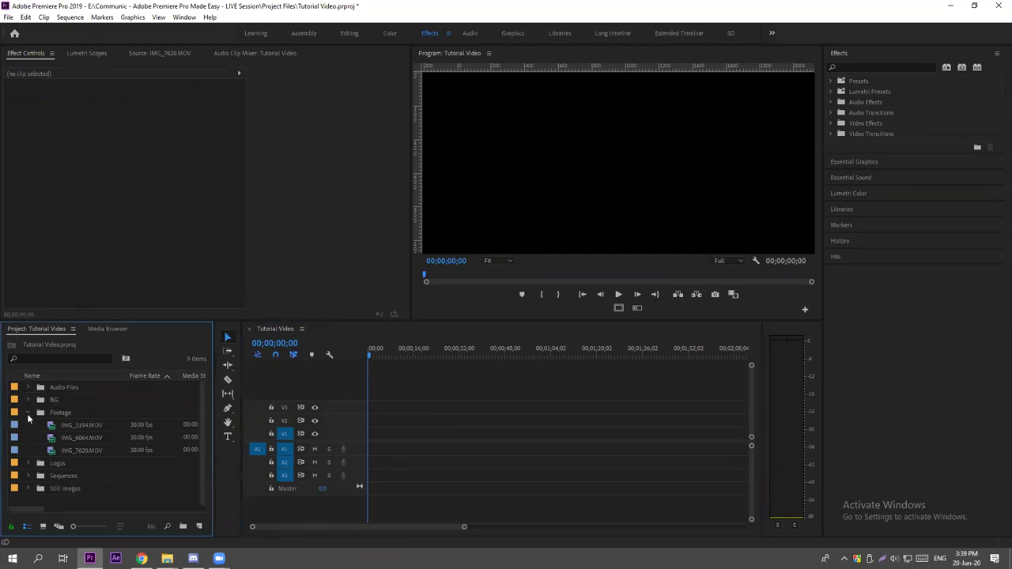
left_click(28, 412)
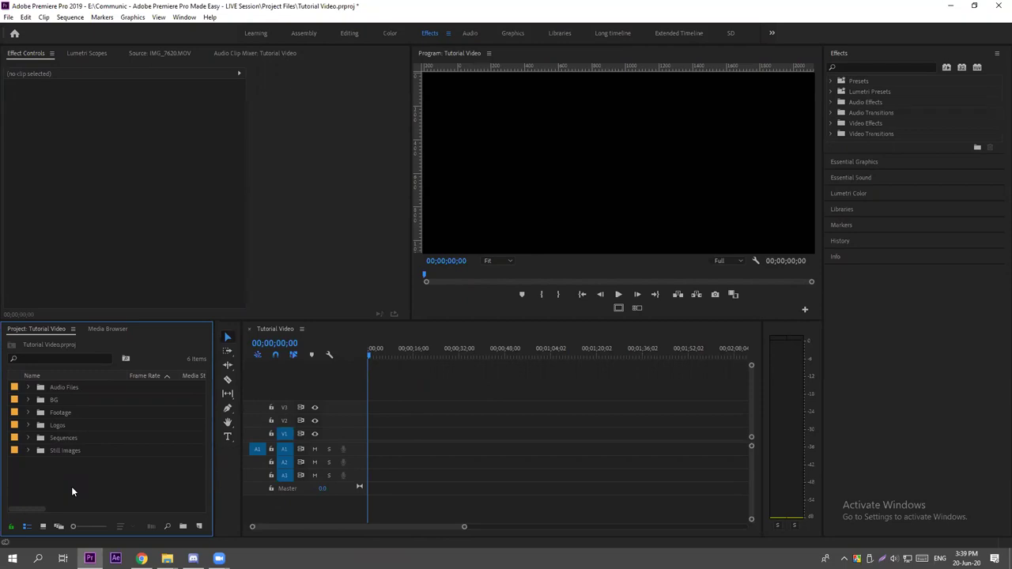
Dismiss a Project panel context menu and open New Sequence with Ctrl+N.
right_click(71, 486)
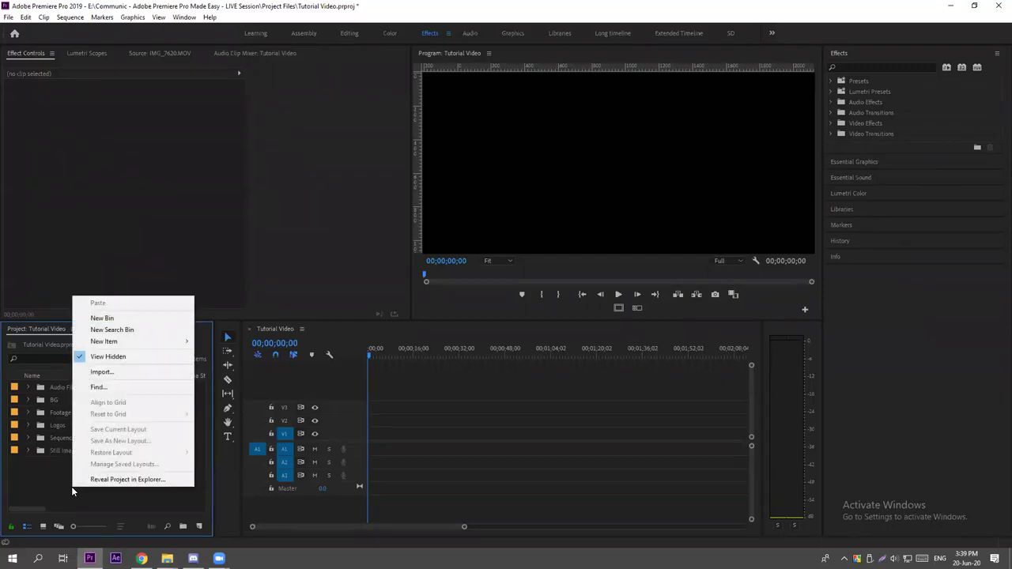
mouse_move(102, 345)
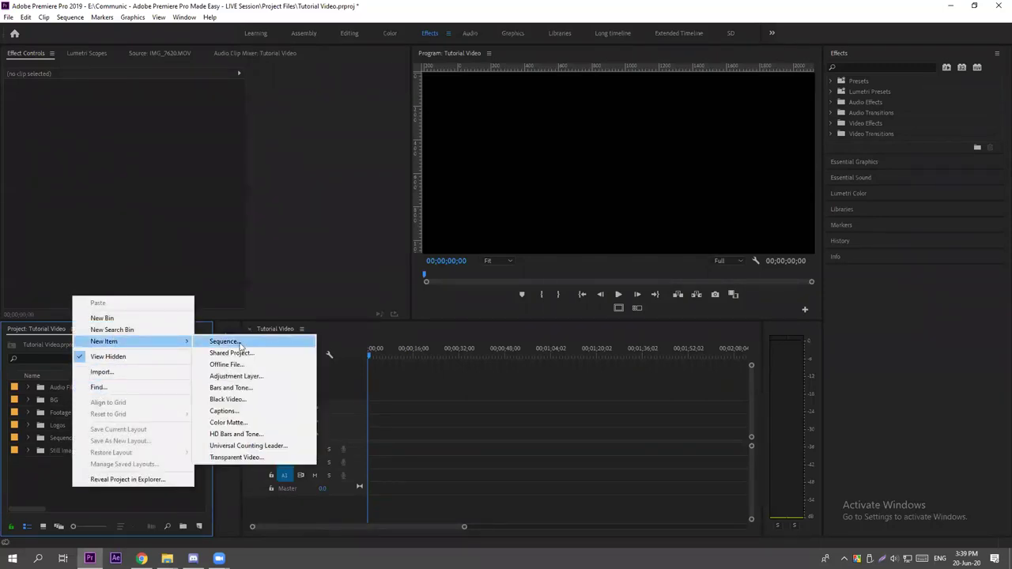
left_click(35, 490)
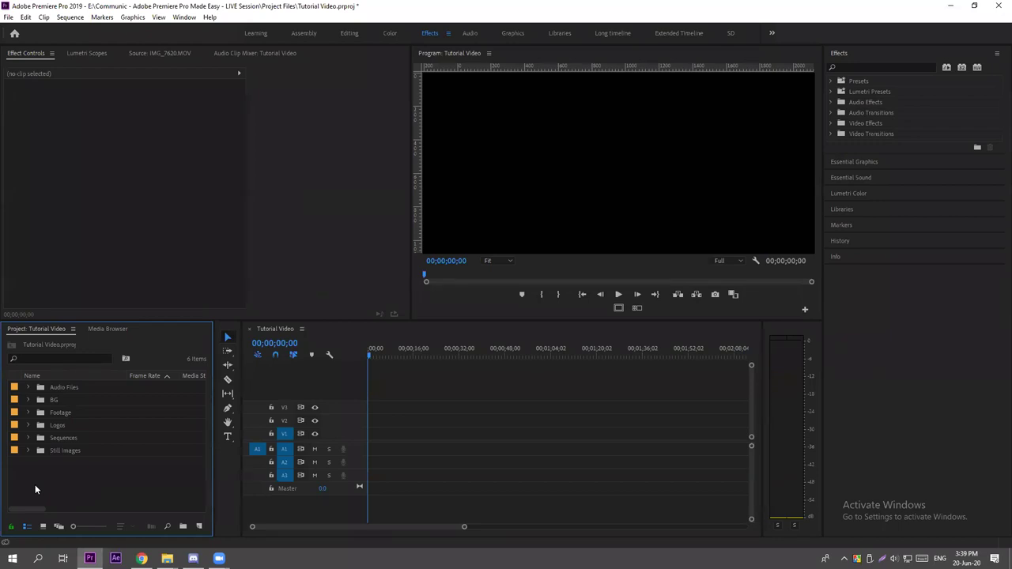
key("ctrl+n")
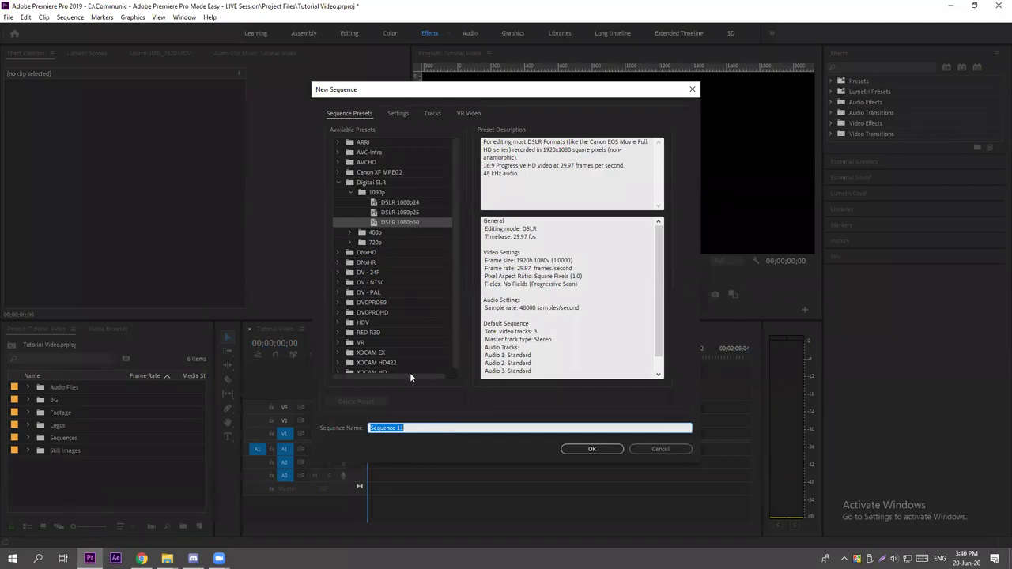
Rename the new sequence to 'Mobile View'.
left_click(407, 428)
key("ctrl+a")
key("BackSpace")
type("Mobile View")
Set the frame size to 1080 horizontal by 1920 vertical and create the sequence.
left_click(398, 114)
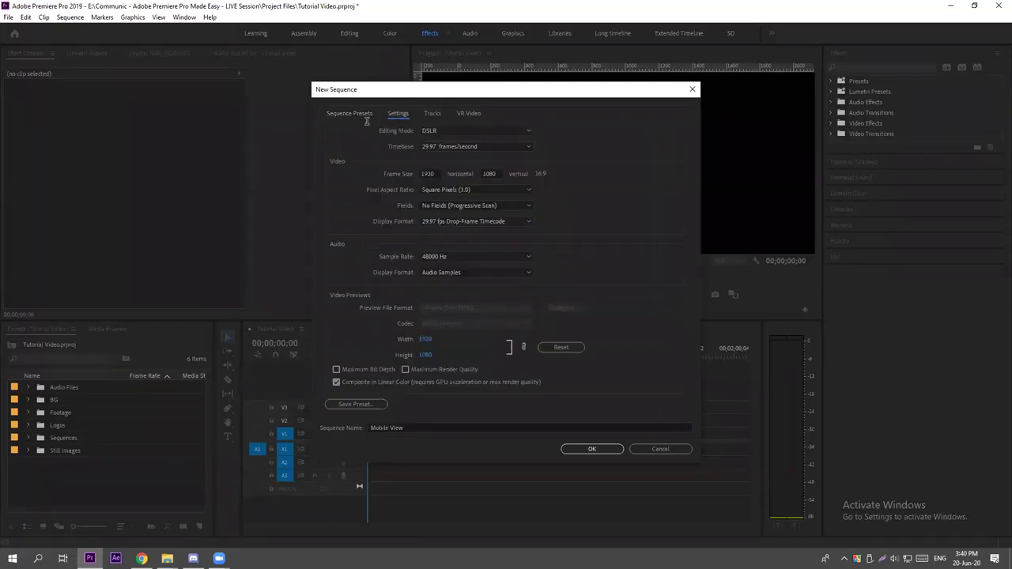
left_click(433, 170)
left_click(514, 162)
left_click(430, 174)
type("1080")
left_click(489, 174)
type("1920")
left_click(586, 169)
left_click(428, 172)
left_click(491, 173)
left_click(515, 173)
left_click(592, 449)
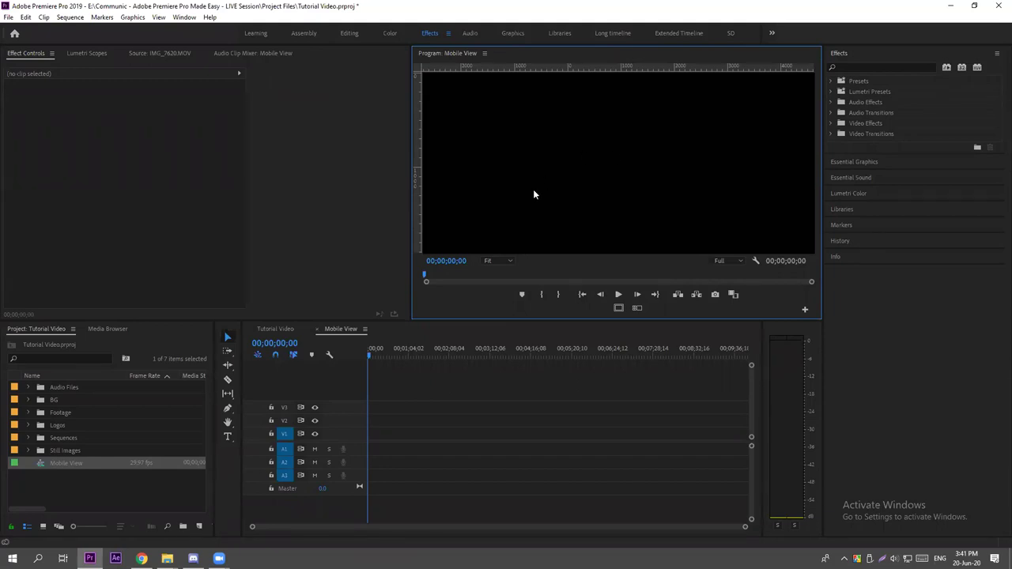
Expand the Still Images bin, select Mobile View Sequence.JPG, and switch to the Video Footage Explorer window.
left_click(26, 450)
scroll(63, 445, "down", 1)
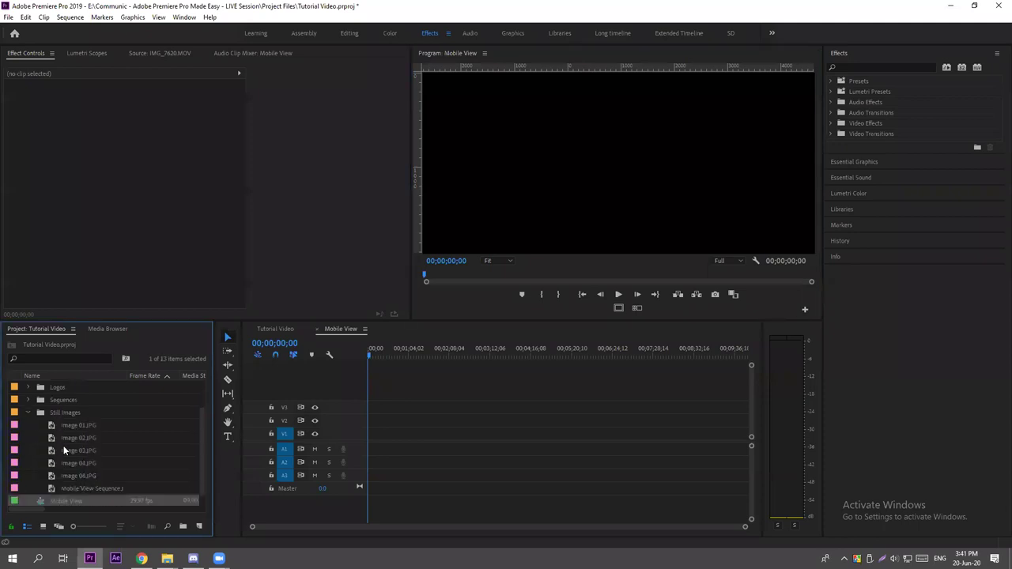
left_click(51, 488)
left_click(167, 558)
left_click(109, 519)
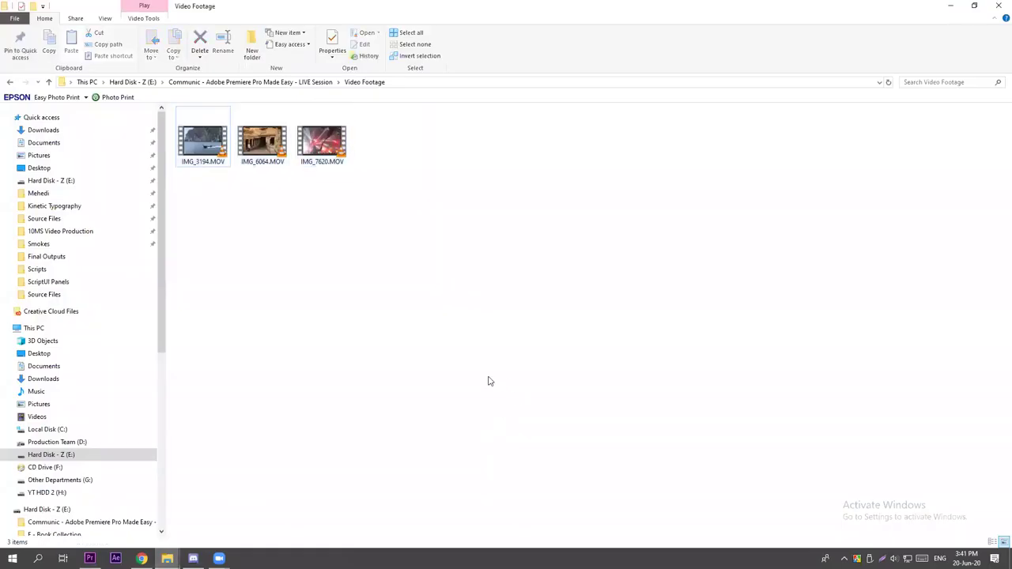
Preview Mobile View Sequence.JPG from File Explorer's Still Images folder, then return to Premiere Pro.
key("BackSpace")
double_click(225, 158)
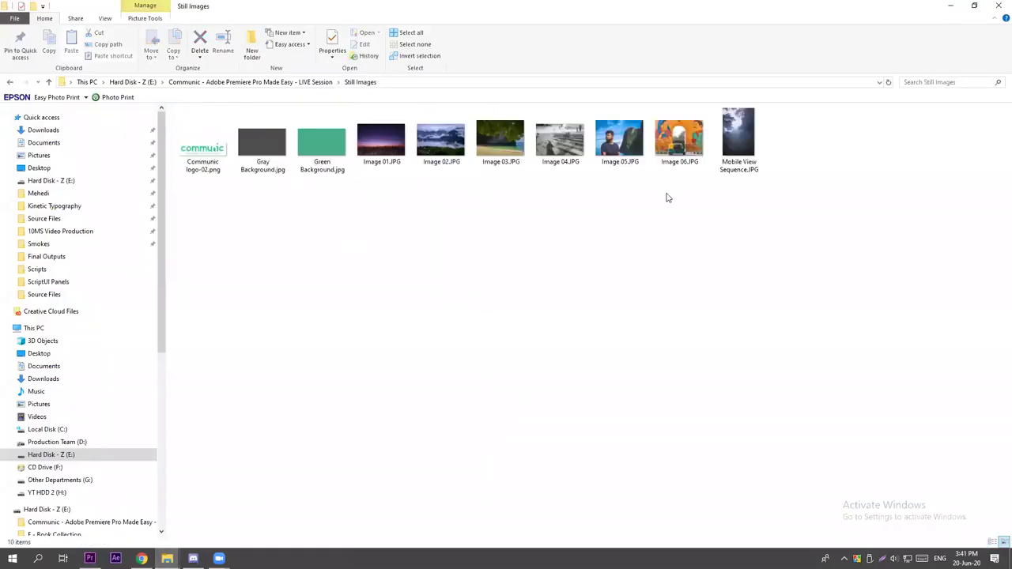
key("Return")
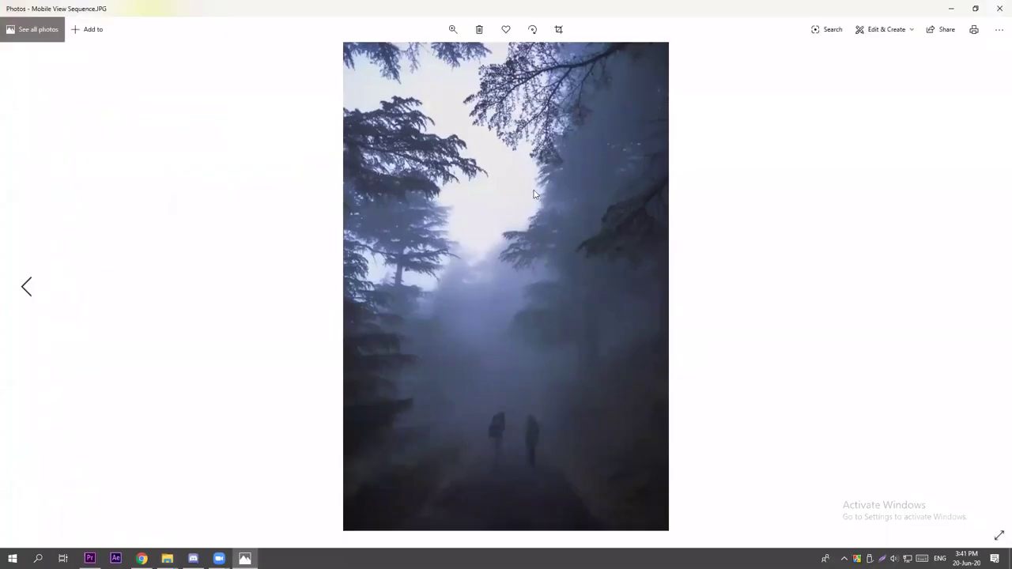
left_click(999, 8)
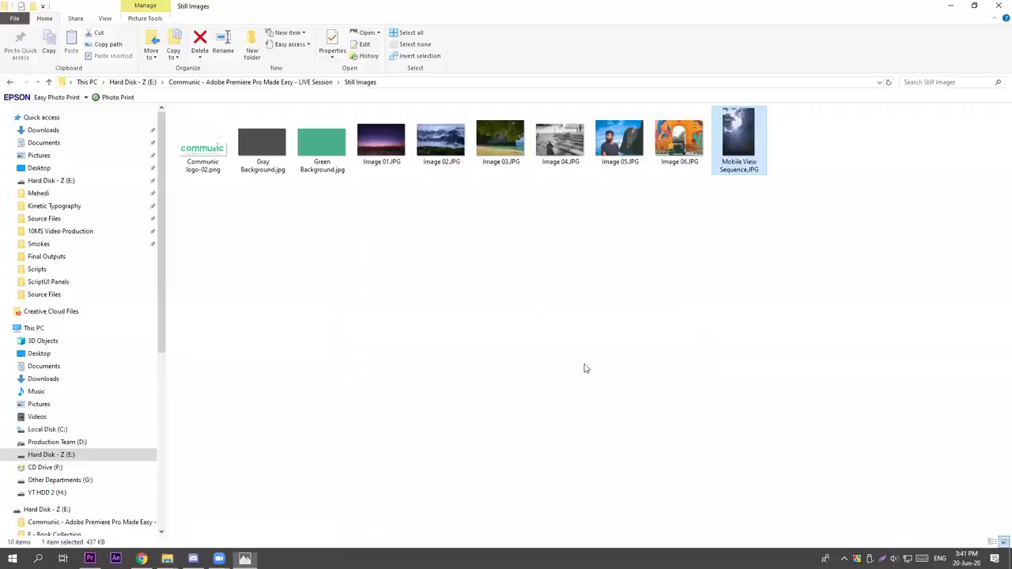
left_click(739, 150)
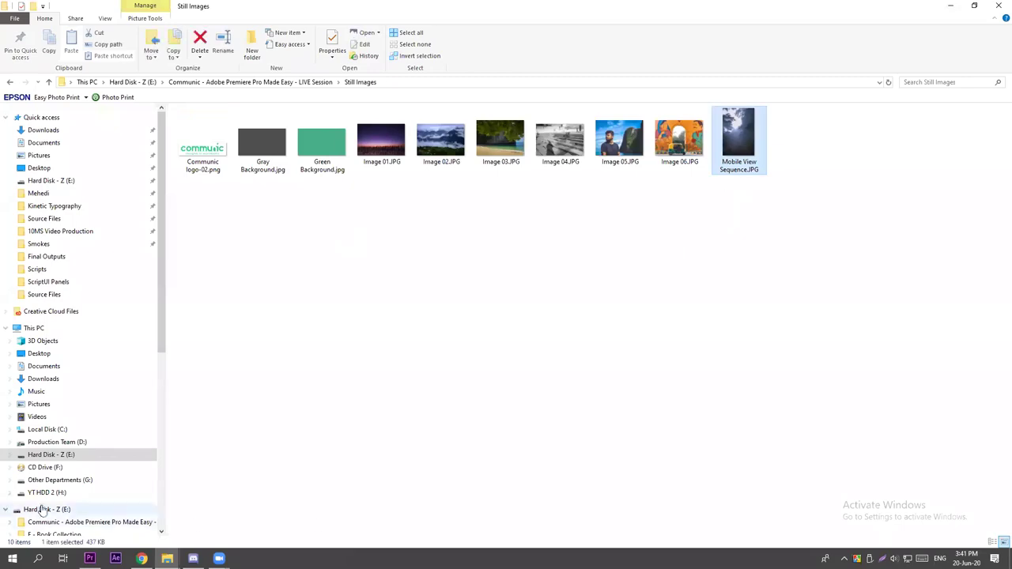
left_click(90, 558)
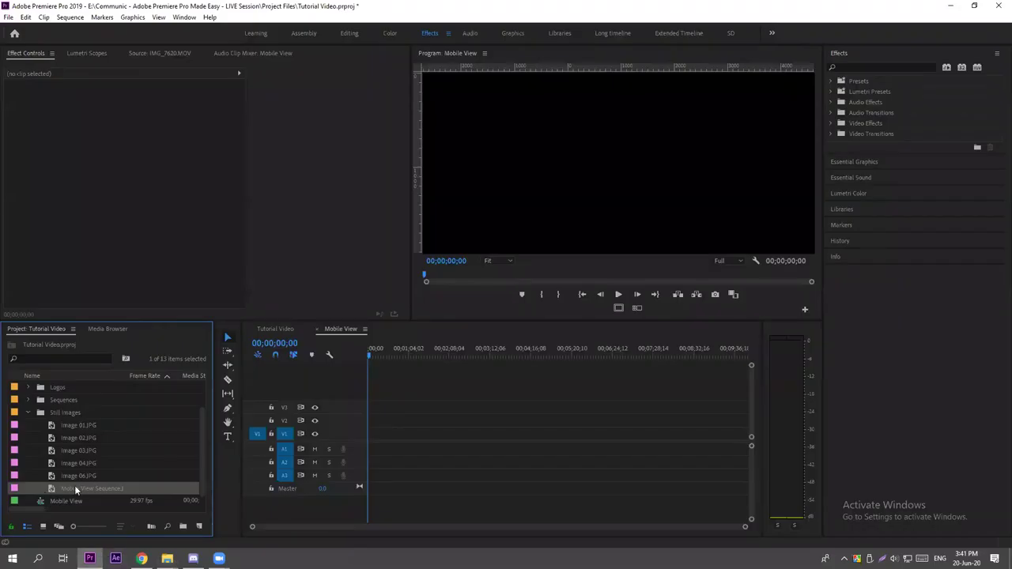
Drop Mobile View Sequence.JPG at the start of V1, review it maximised, and select the clip.
left_click_drag(336, 447, 372, 437)
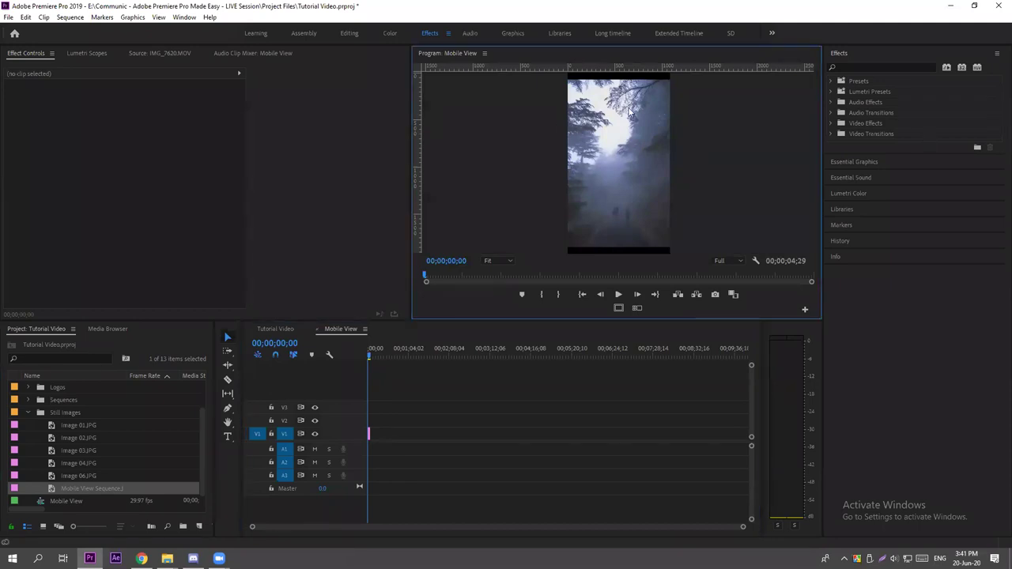
key("grave")
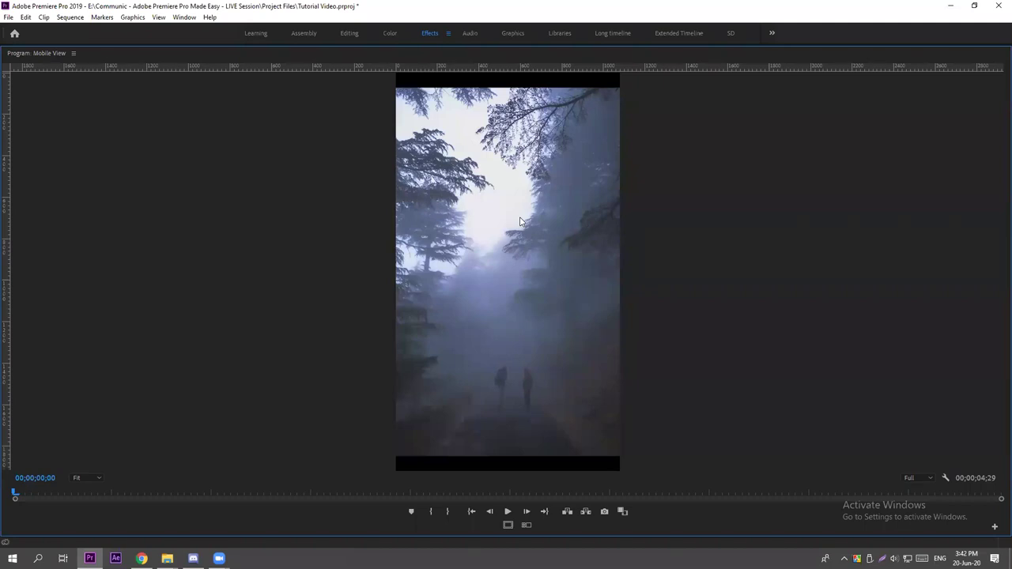
key("grave")
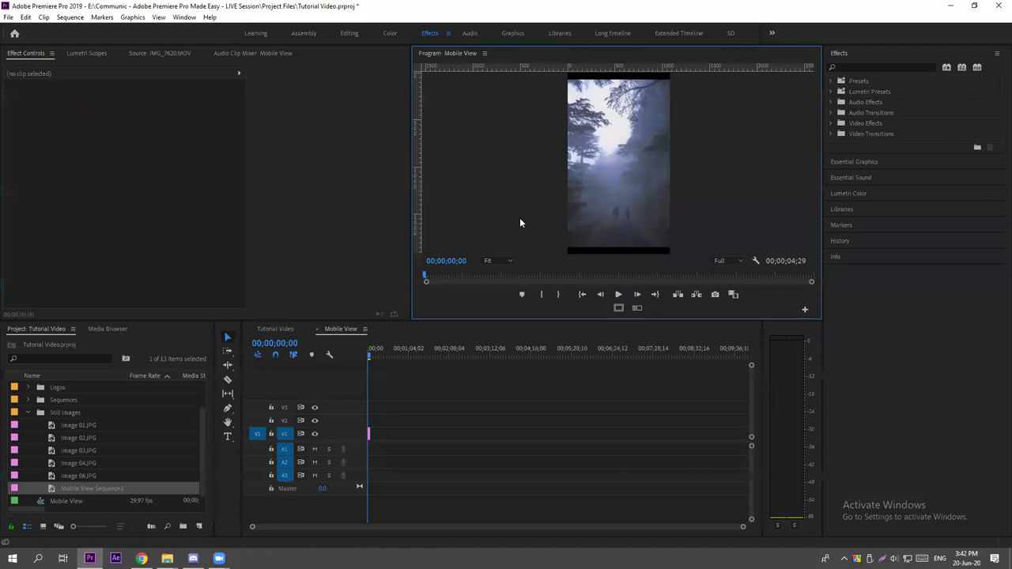
key("equal")
key("equal")
key("equal")
key("equal")
key("equal")
key("equal")
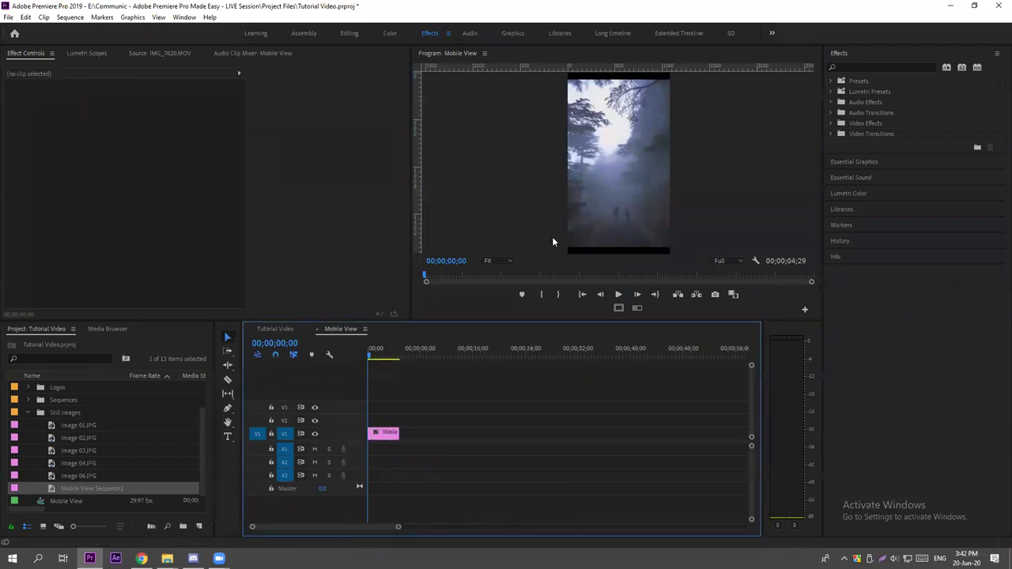
key("grave")
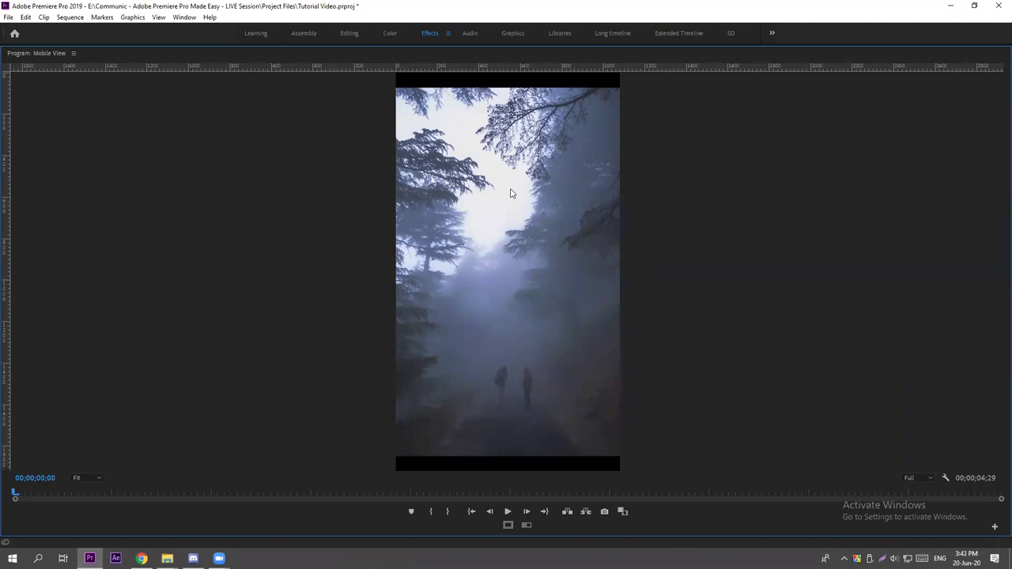
key("grave")
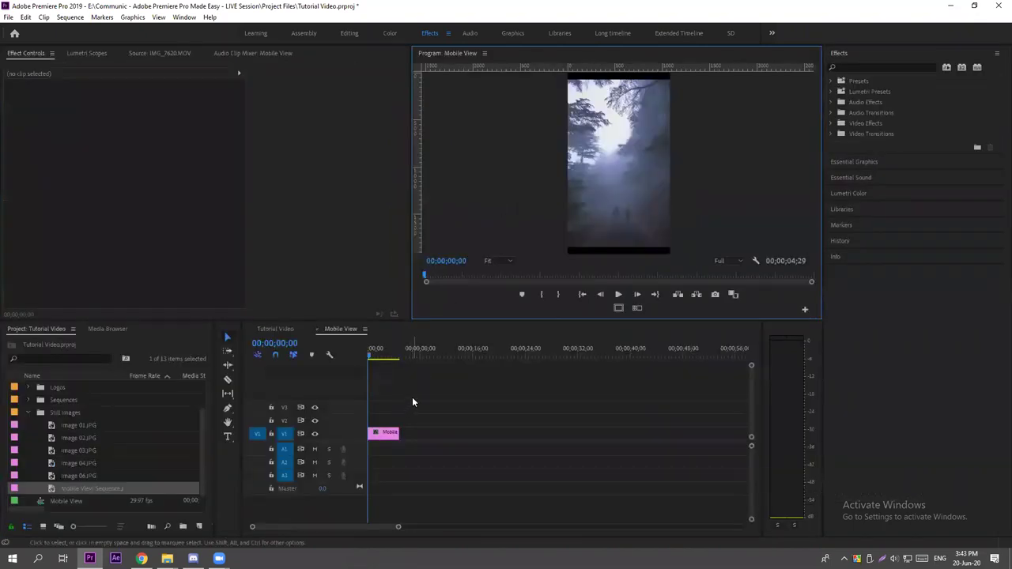
left_click(383, 359)
left_click(387, 437)
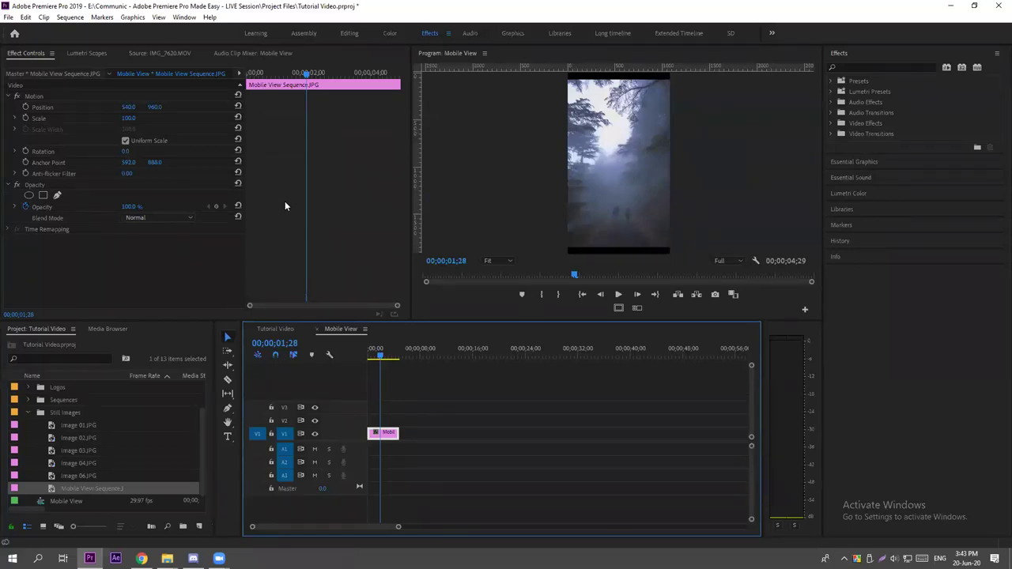
Inspect the clip's Motion Position 540, 960 and Scale 100 in Effect Controls, then check the preview.
left_click(43, 107)
left_click(133, 83)
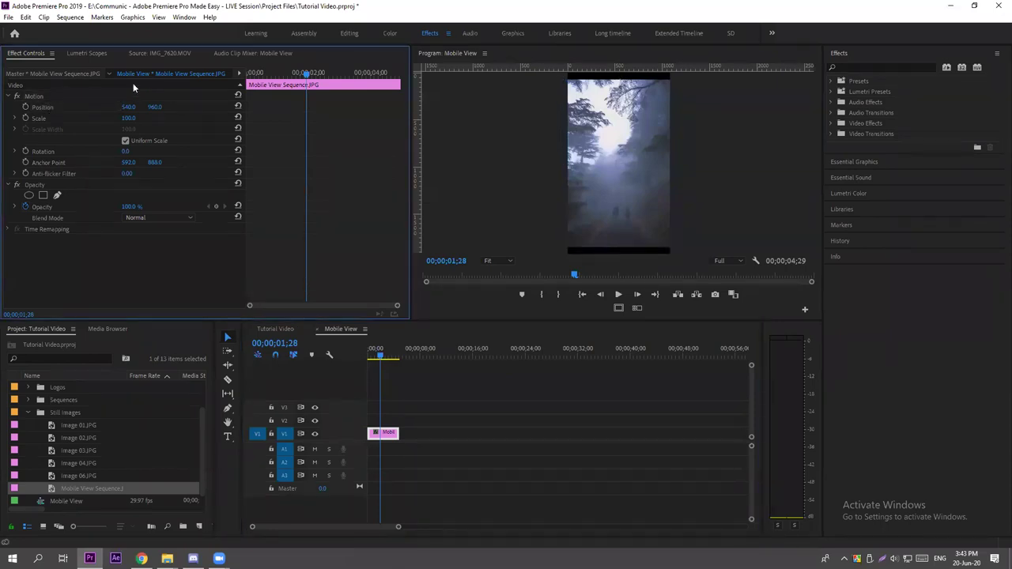
key("grave")
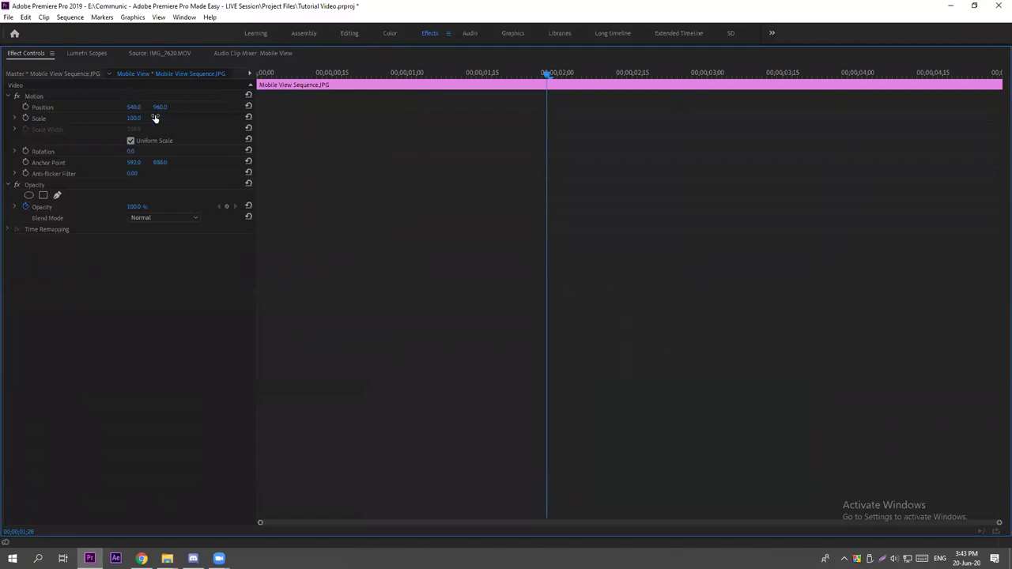
left_click_drag(255, 118, 551, 129)
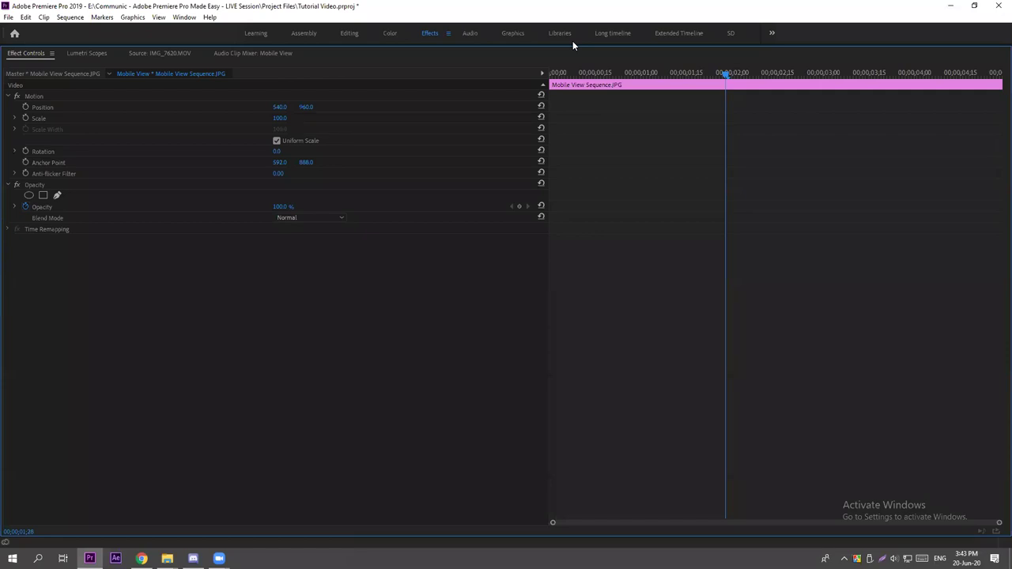
mouse_move(74, 87)
left_mouse_down()
mouse_move(9, 111)
mouse_move(49, 136)
mouse_move(91, 122)
mouse_move(74, 80)
left_mouse_up()
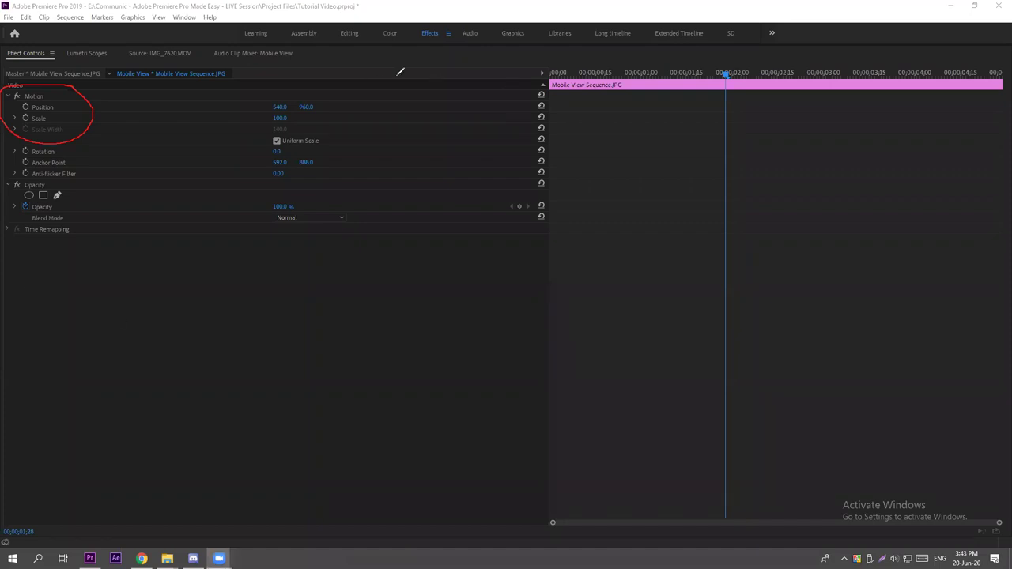
key("grave")
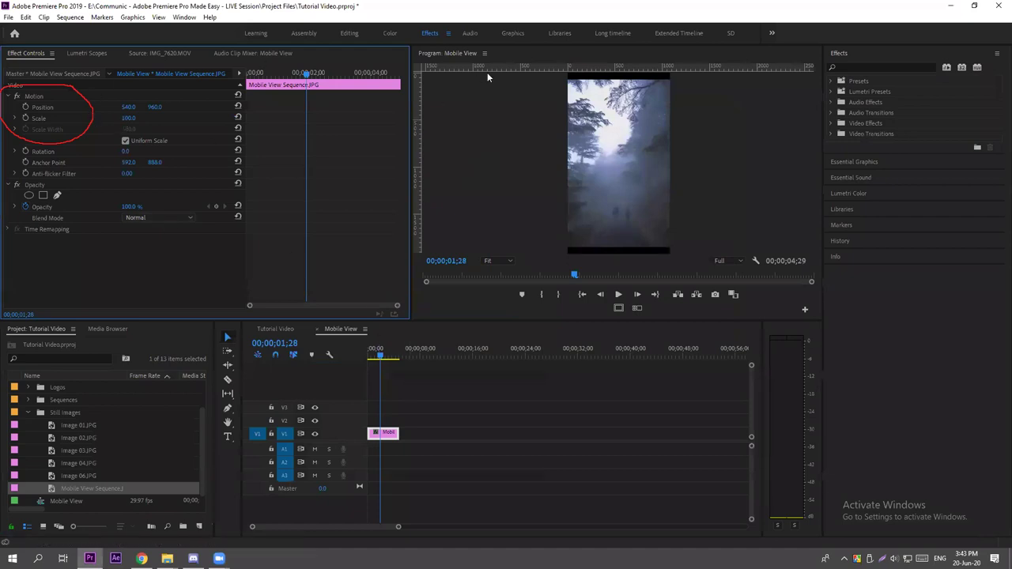
key("e")
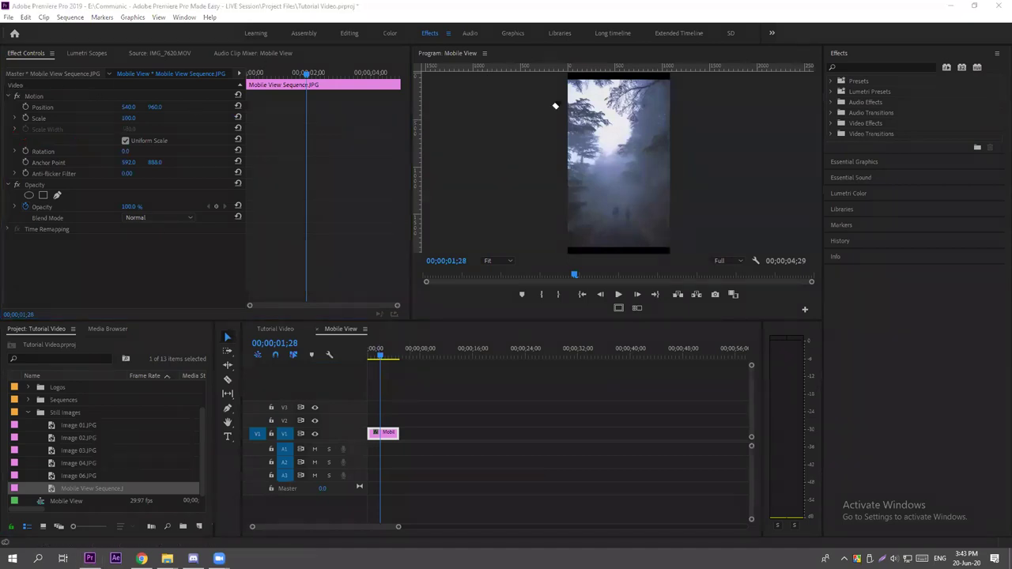
key("grave")
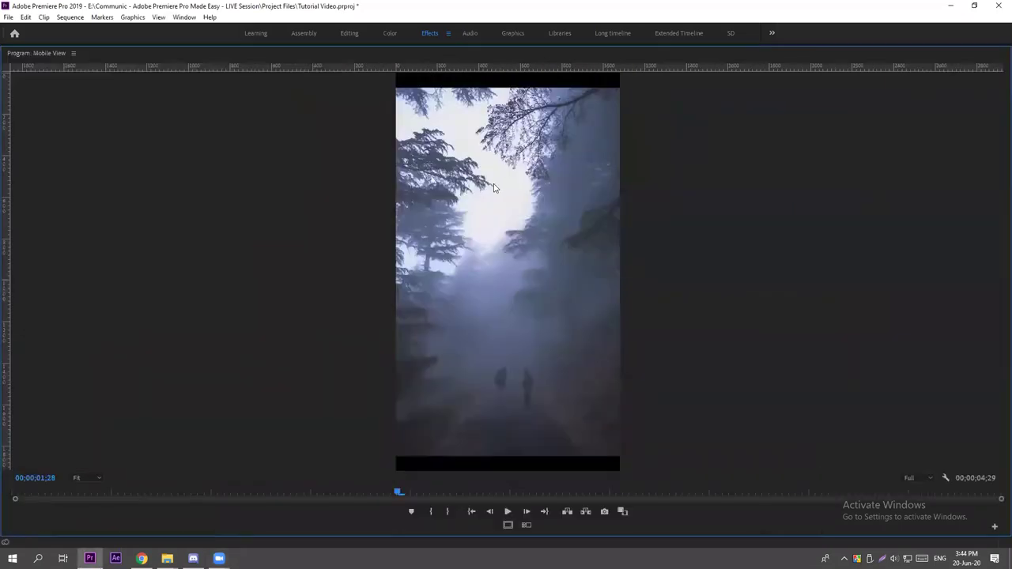
key("grave")
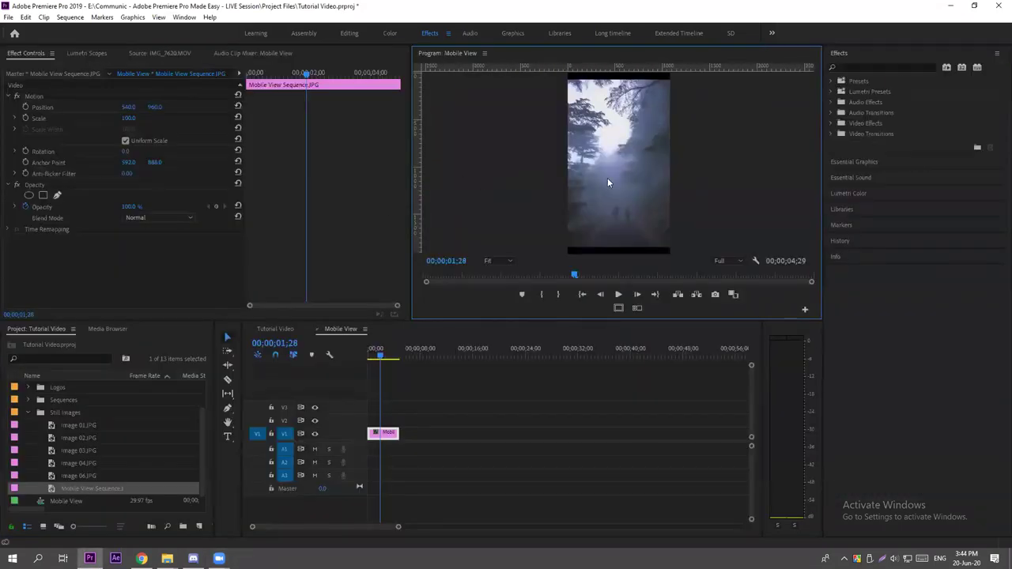
Select the Mobile View clip on V1 and try a first Scale value, checking the maximised preview.
left_click(38, 117)
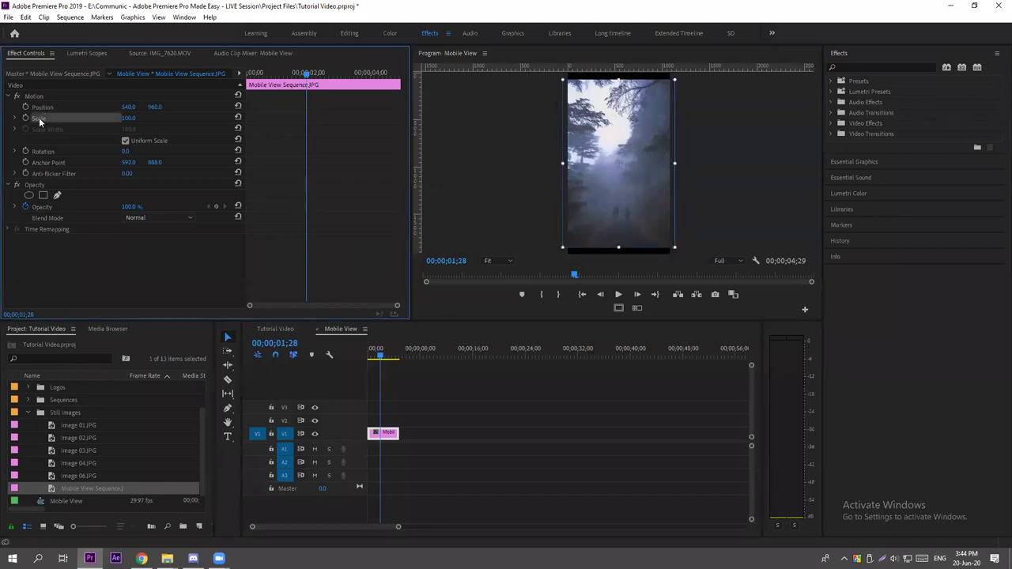
left_click(445, 407)
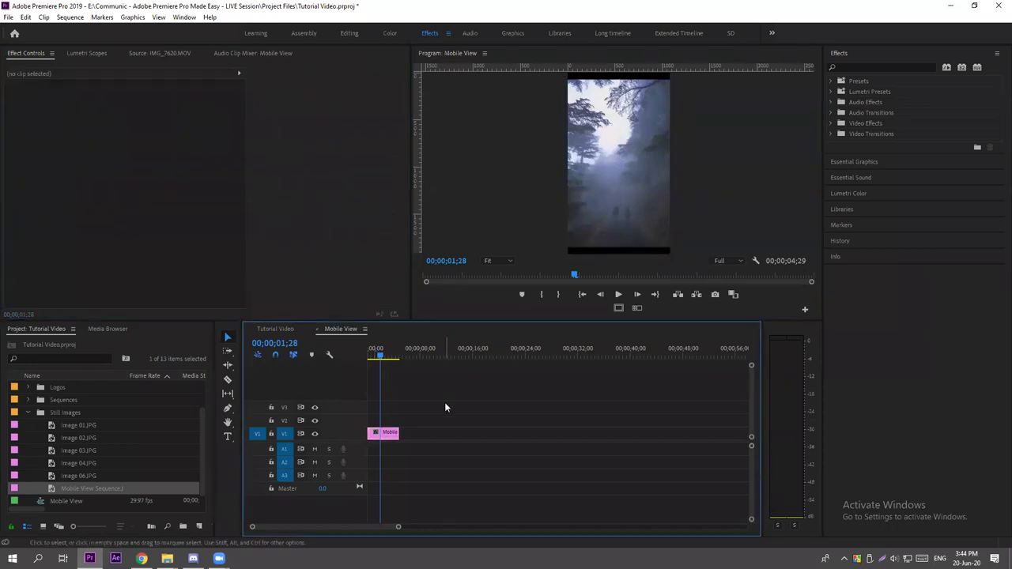
left_click(386, 440)
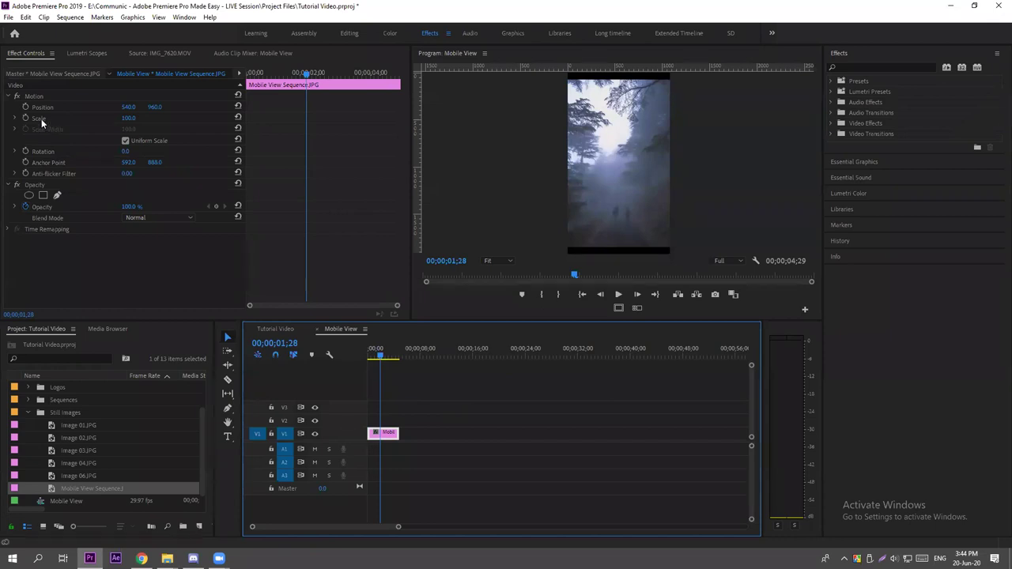
left_click(130, 118)
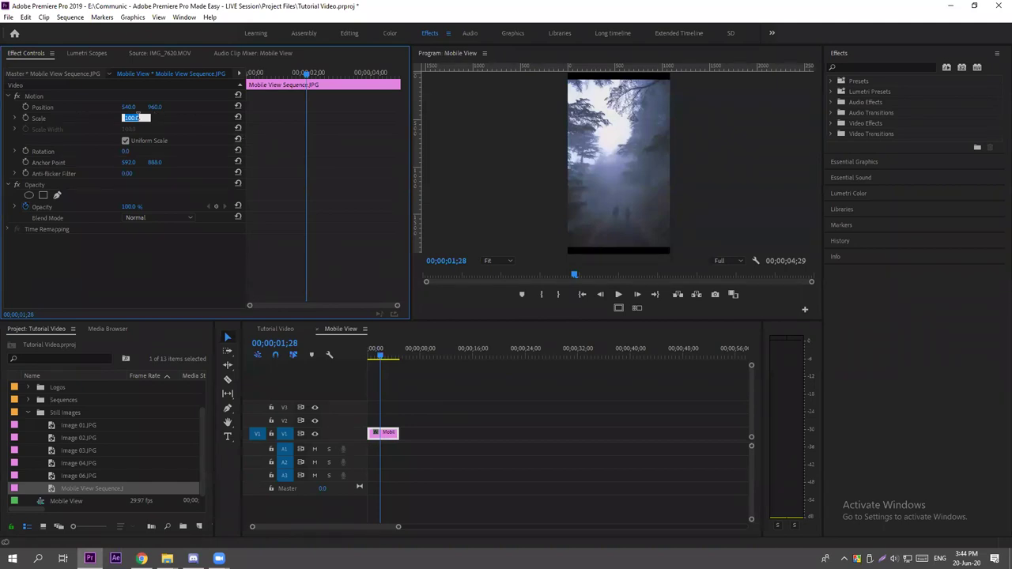
type("1202")
key("Return")
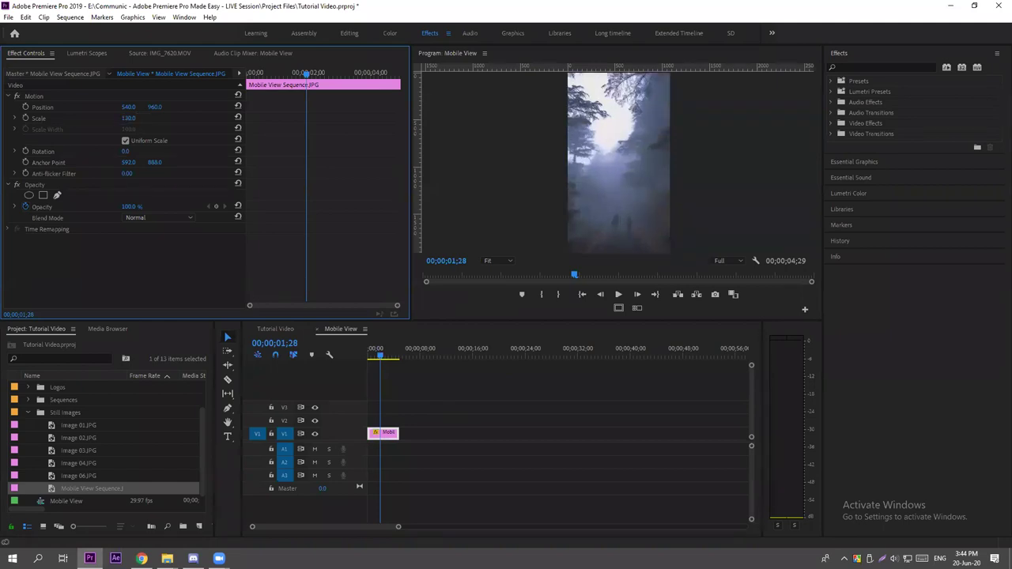
left_click(575, 119)
key("grave")
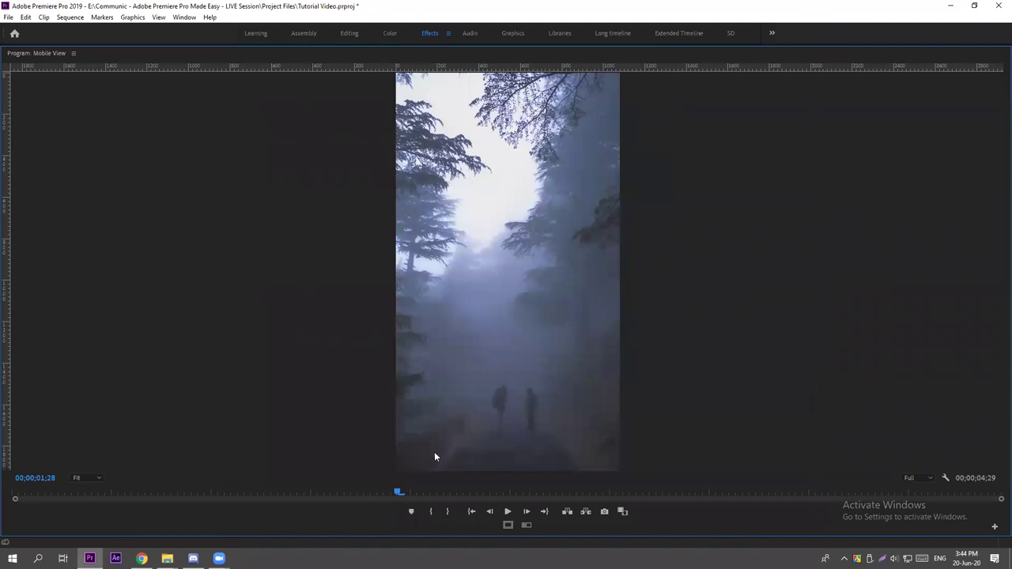
key("grave")
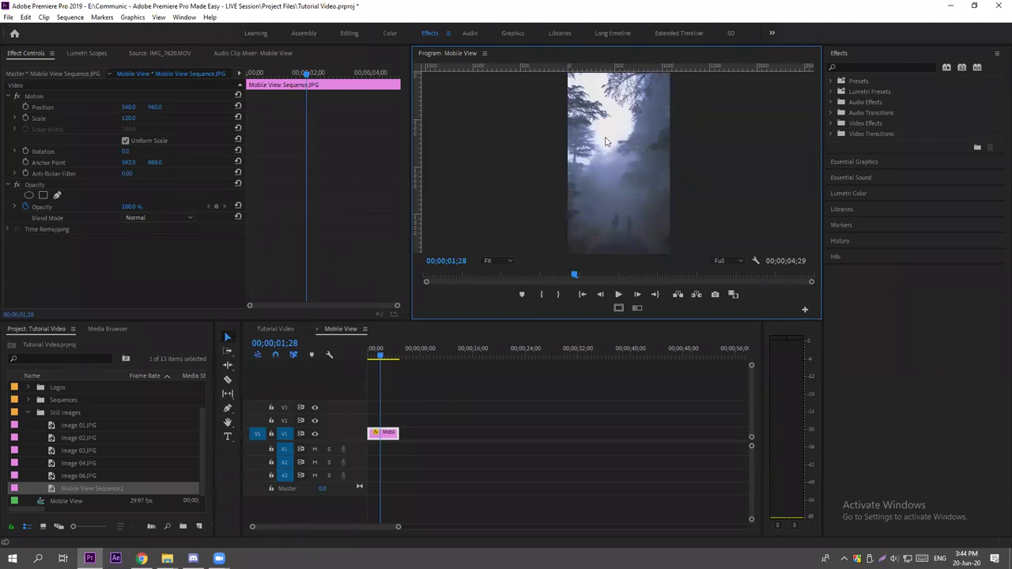
Try Scale values of 120 and 136, checking the framing in the maximised preview.
left_click(126, 118)
type("120")
key("Return")
left_click_drag(128, 118, 234, 118)
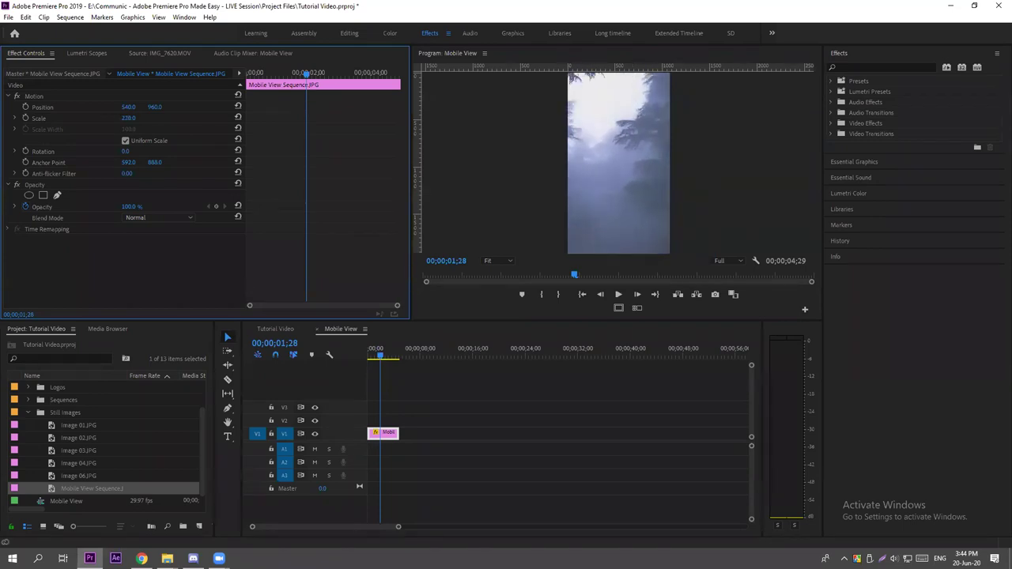
left_click(128, 118)
type("136")
key("Return")
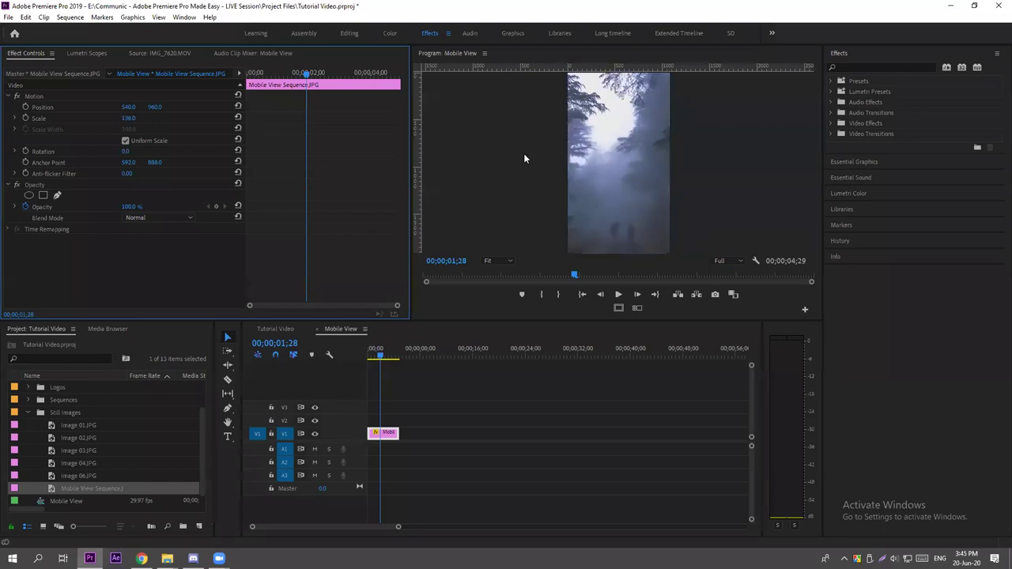
key("grave")
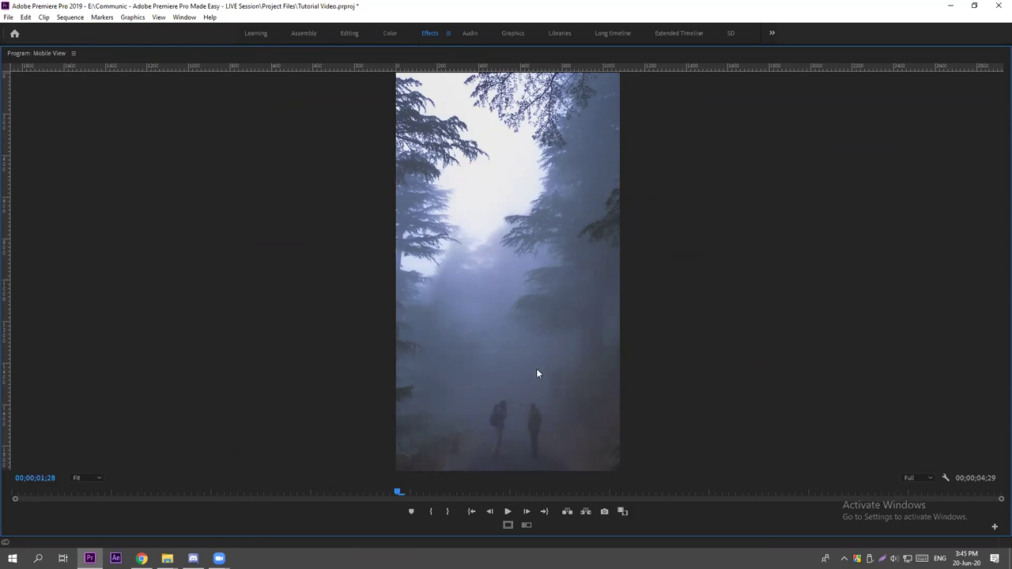
key("grave")
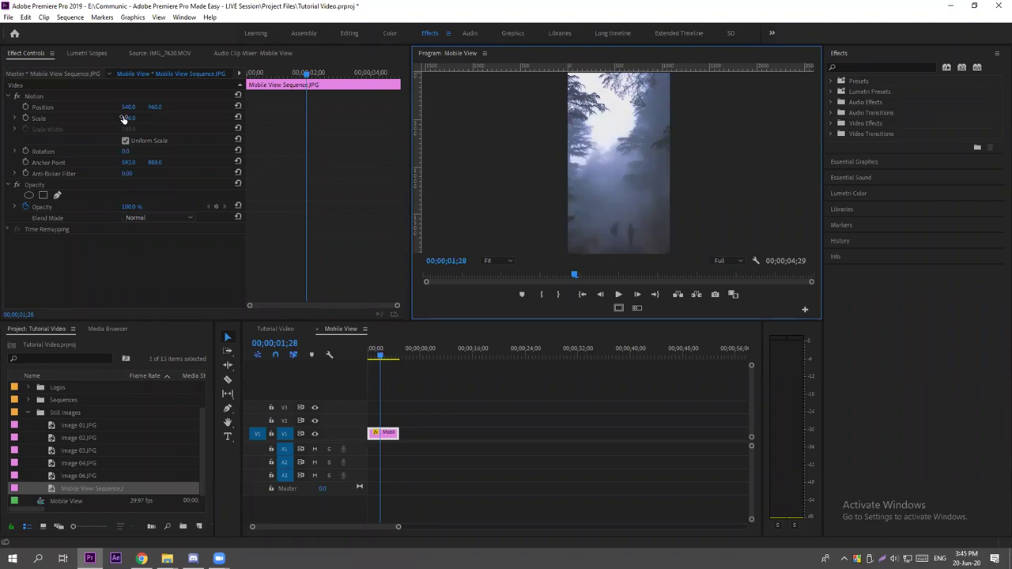
Set Scale to 250 and show the clip's transform bounds in the preview.
left_click_drag(123, 118, 238, 117)
left_click(128, 118)
type("250")
key("Return")
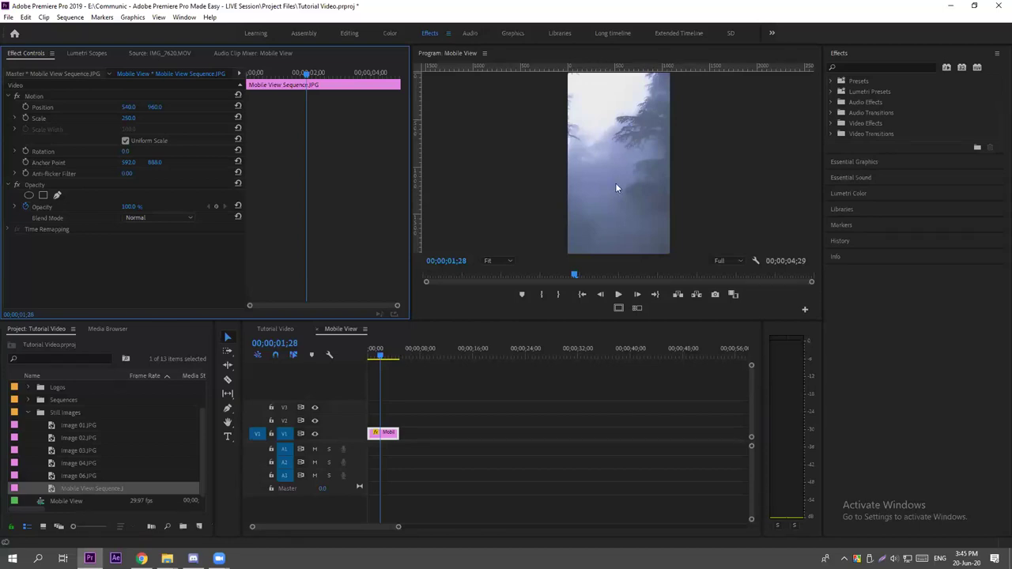
left_click(40, 119)
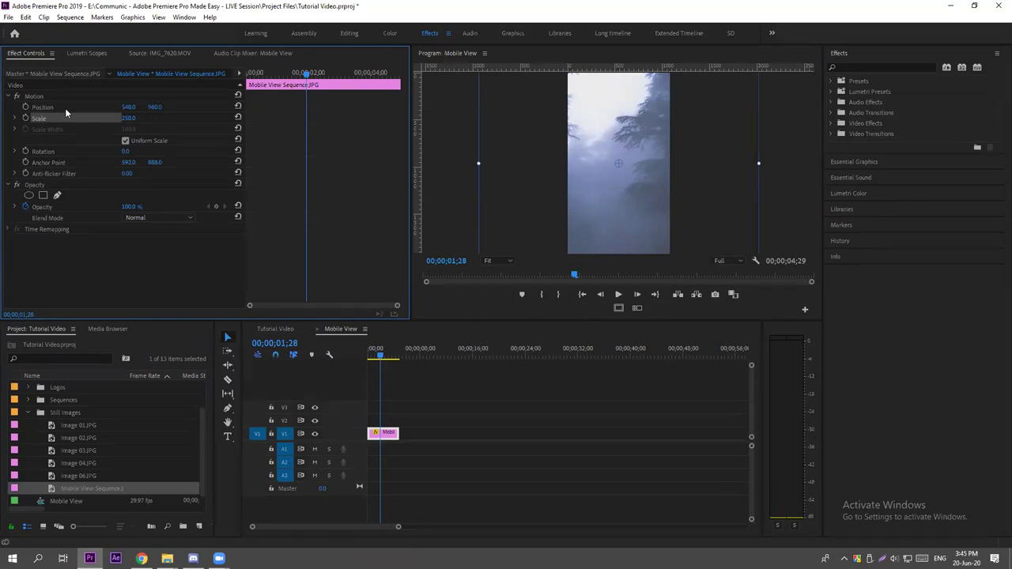
Shift Position to about 448, 710 to frame the walkers, then close the Mobile View sequence.
left_click(64, 108)
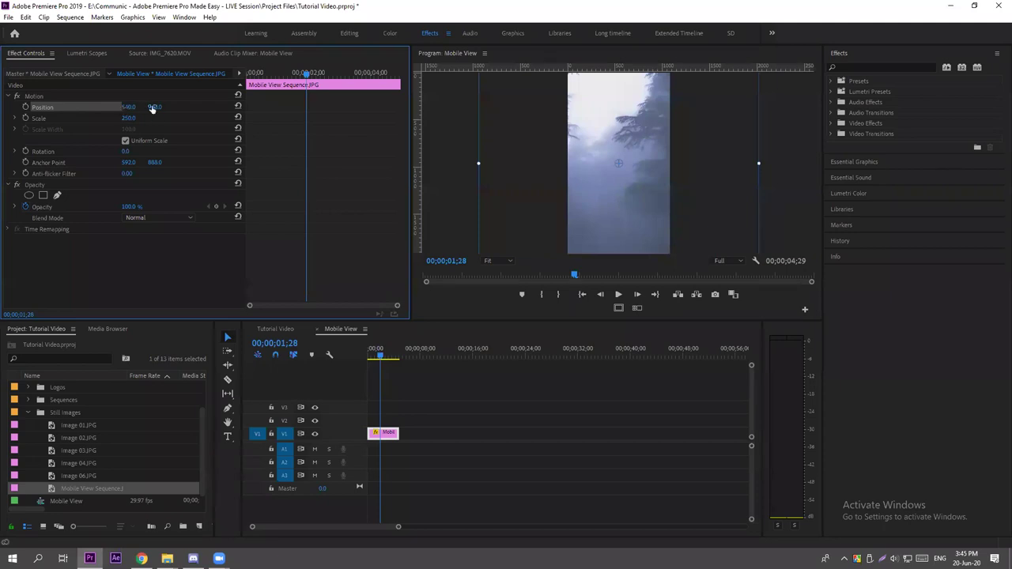
left_click_drag(128, 109, 151, 119)
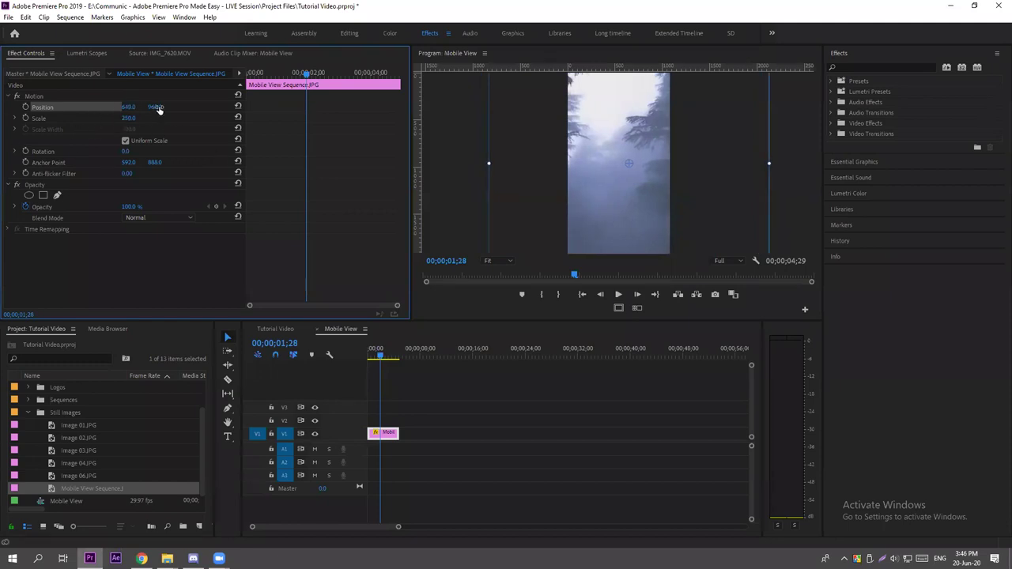
mouse_move(158, 109)
left_mouse_down()
mouse_move(142, 109)
mouse_move(160, 106)
left_mouse_up()
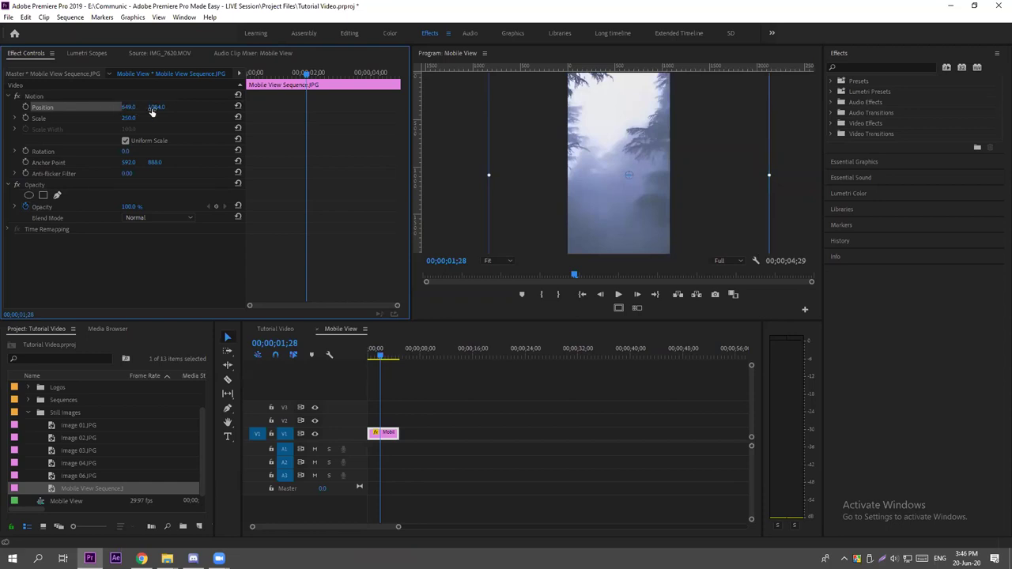
left_click_drag(153, 112, 223, 330)
left_click_drag(156, 107, 156, 106)
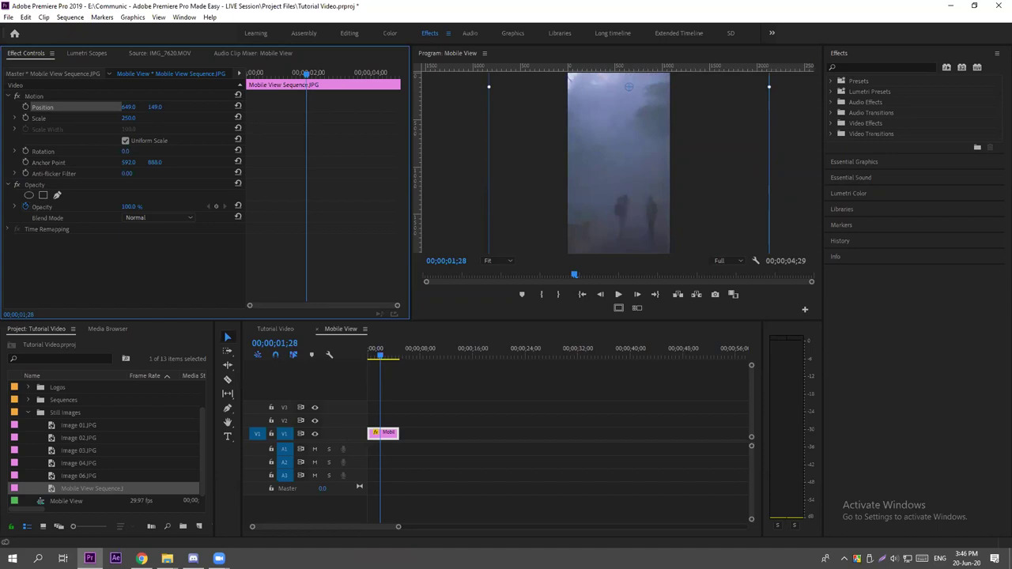
left_click_drag(128, 107, 128, 106)
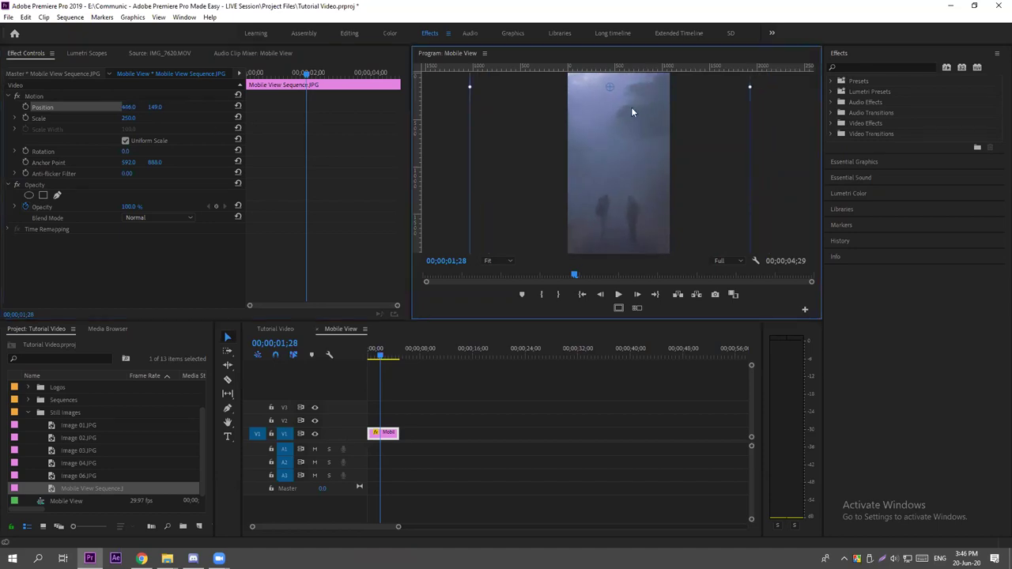
key("grave")
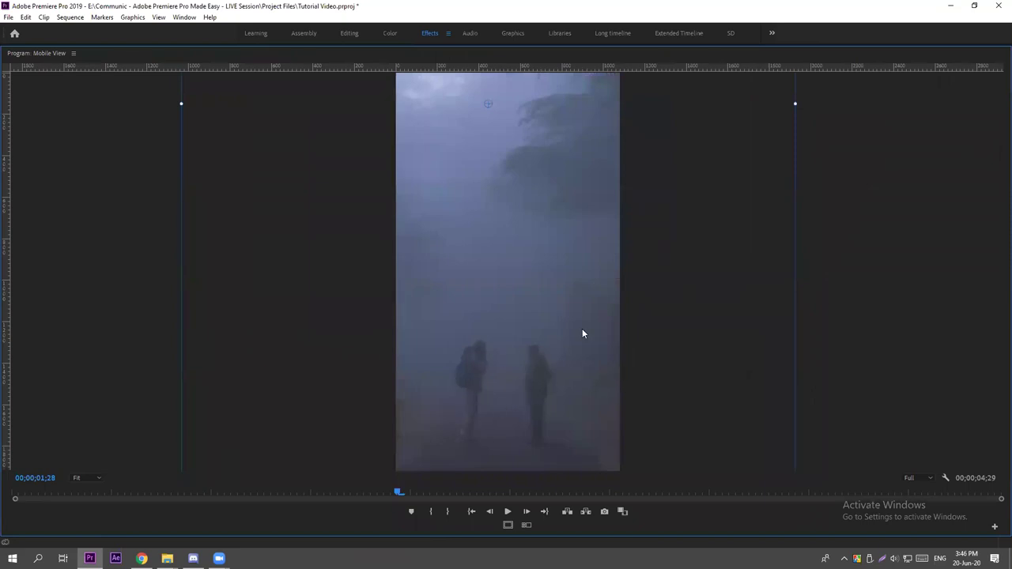
key("grave")
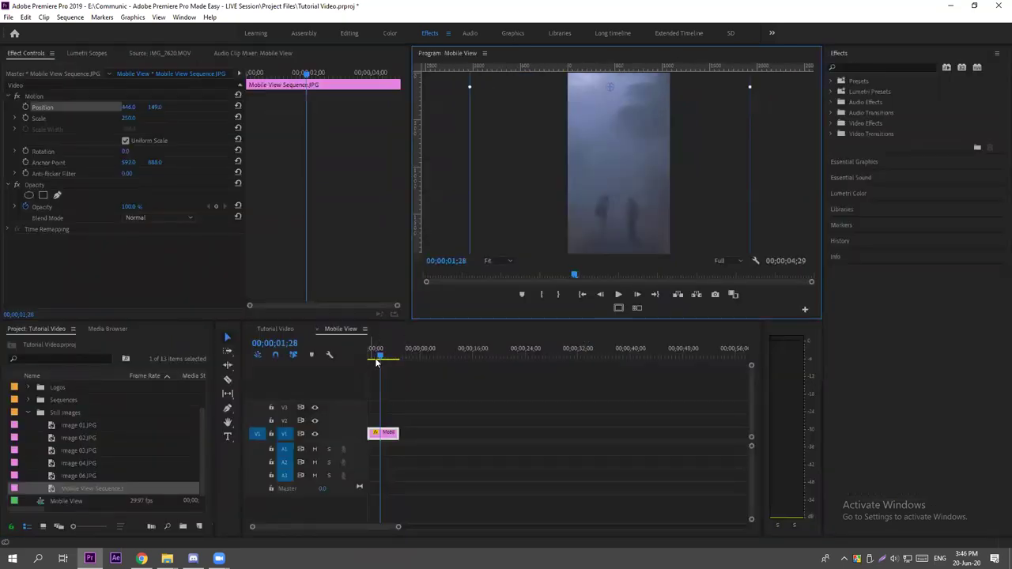
mouse_move(383, 356)
left_mouse_down()
mouse_move(368, 355)
mouse_move(384, 357)
left_mouse_up()
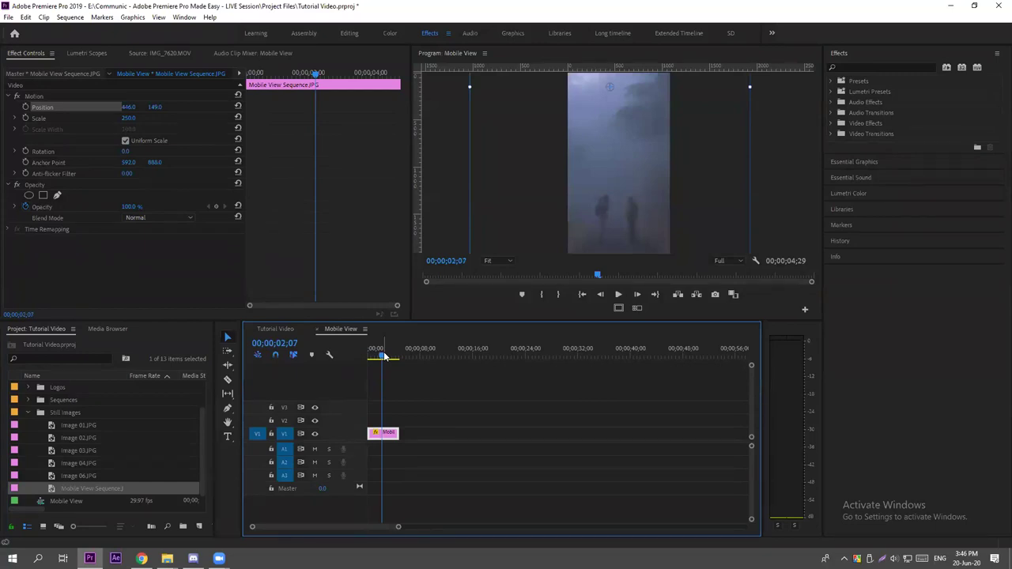
left_click(316, 330)
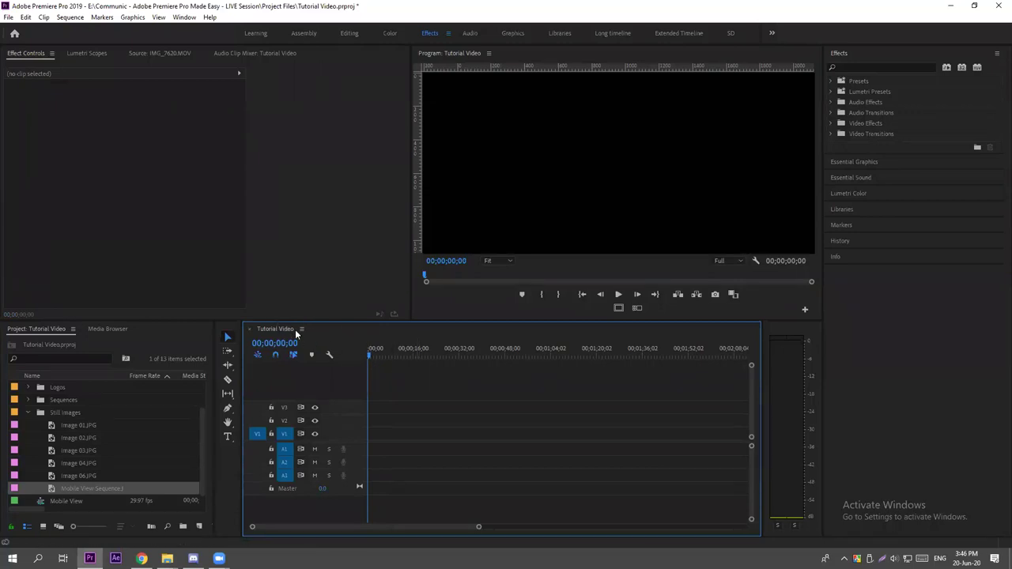
Collapse Still Images, move the Mobile View sequence into the Sequences bin, and expand that bin.
mouse_move(446, 358)
left_mouse_down()
mouse_move(491, 357)
mouse_move(435, 354)
left_mouse_up()
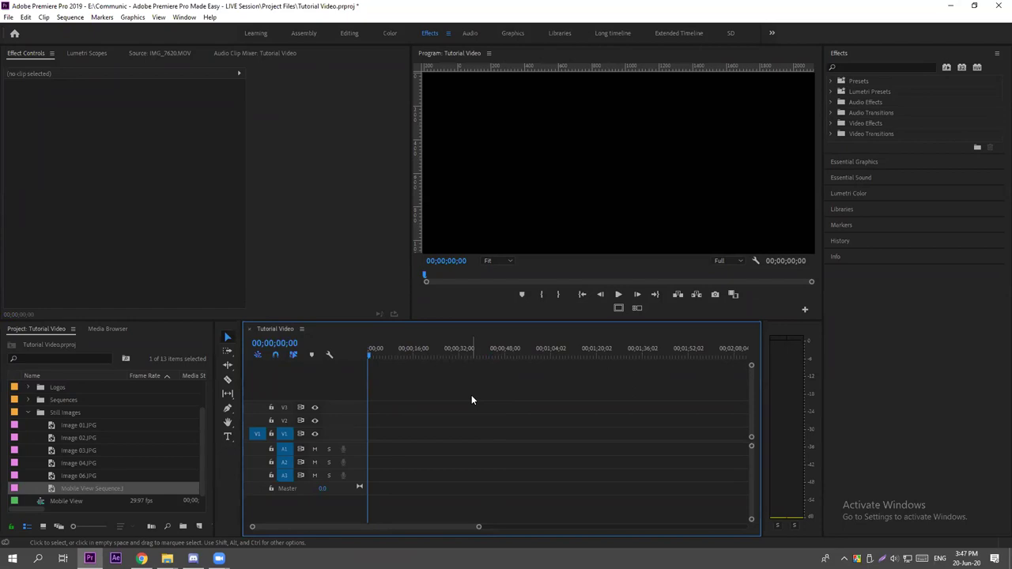
left_click(27, 413)
left_click(65, 465)
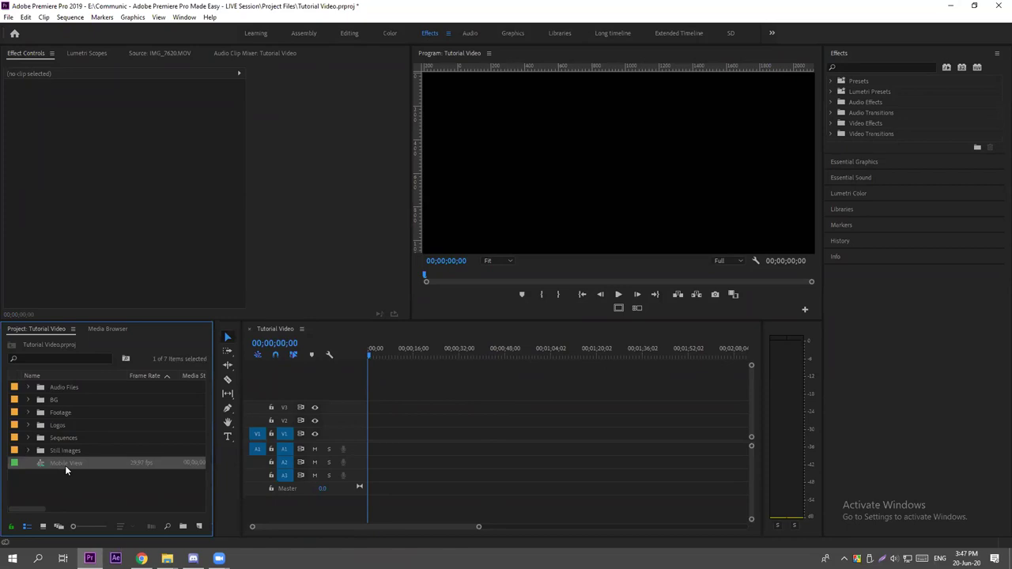
left_click_drag(66, 462, 66, 436)
left_click_drag(67, 441, 67, 441)
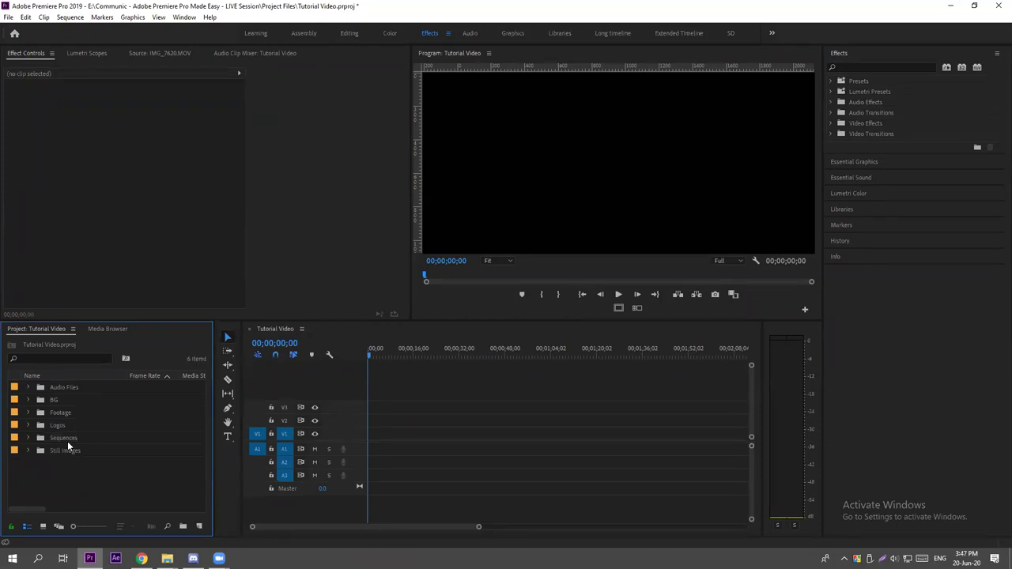
left_click(27, 440)
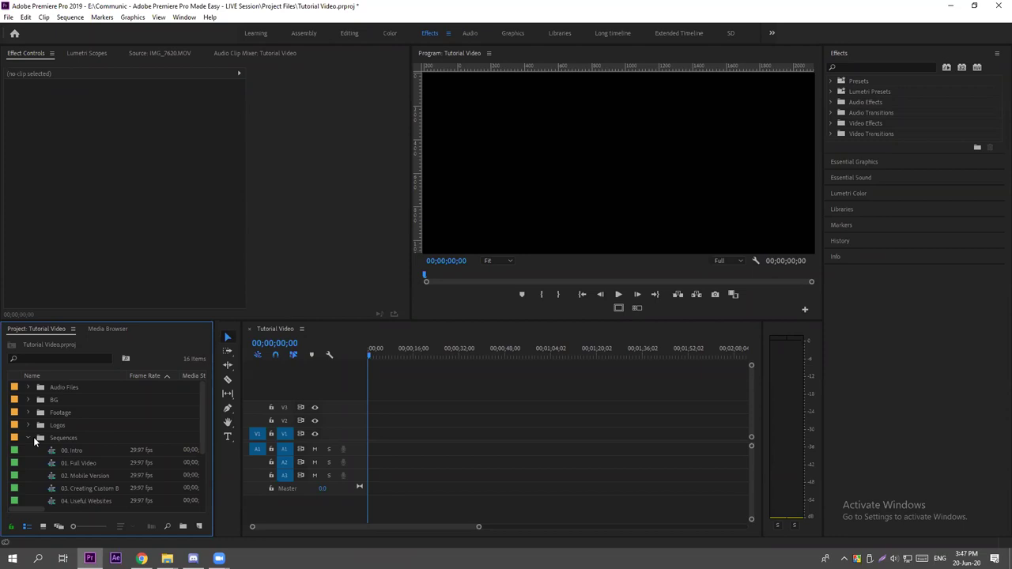
Scrub the Tutorial Video playhead forward, then back to 00;00;05;05.
left_click_drag(371, 353, 414, 356)
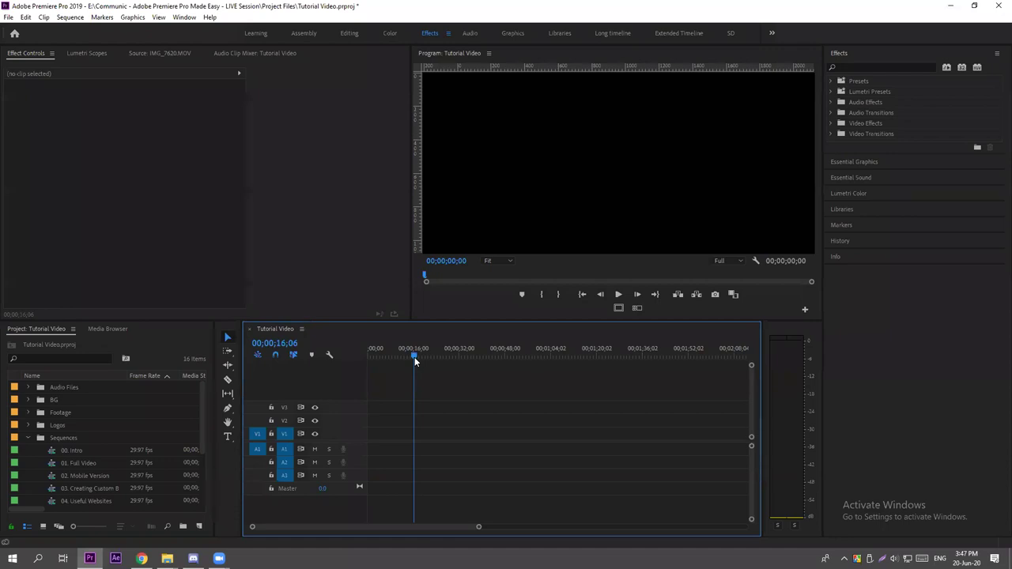
left_click_drag(415, 357, 382, 360)
scroll(100, 455, "down", 2)
Open 06. Speed Up and Down from the Project panel, then switch back to Tutorial Video.
scroll(96, 447, "down", 1)
double_click(93, 467)
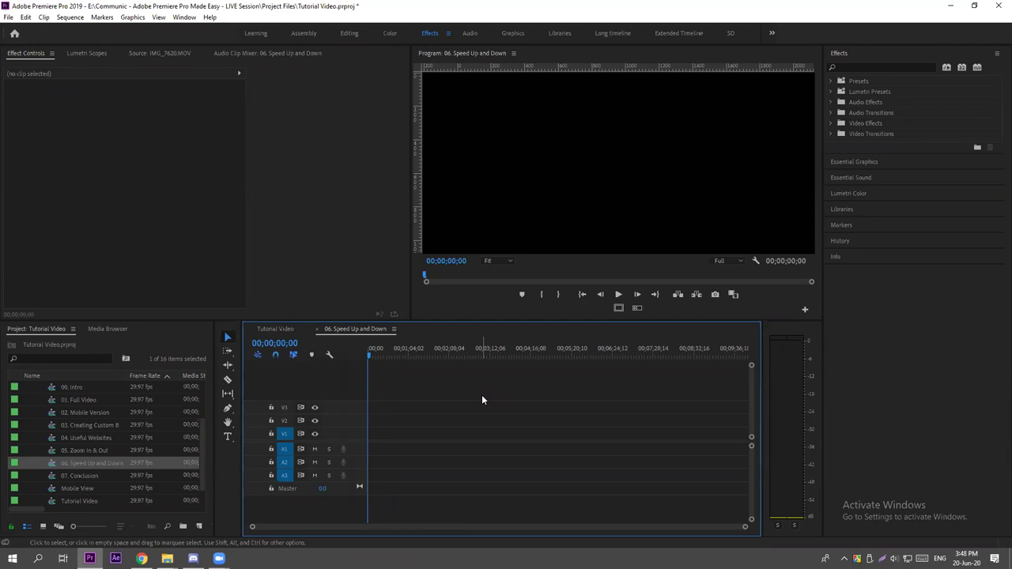
left_click(283, 334)
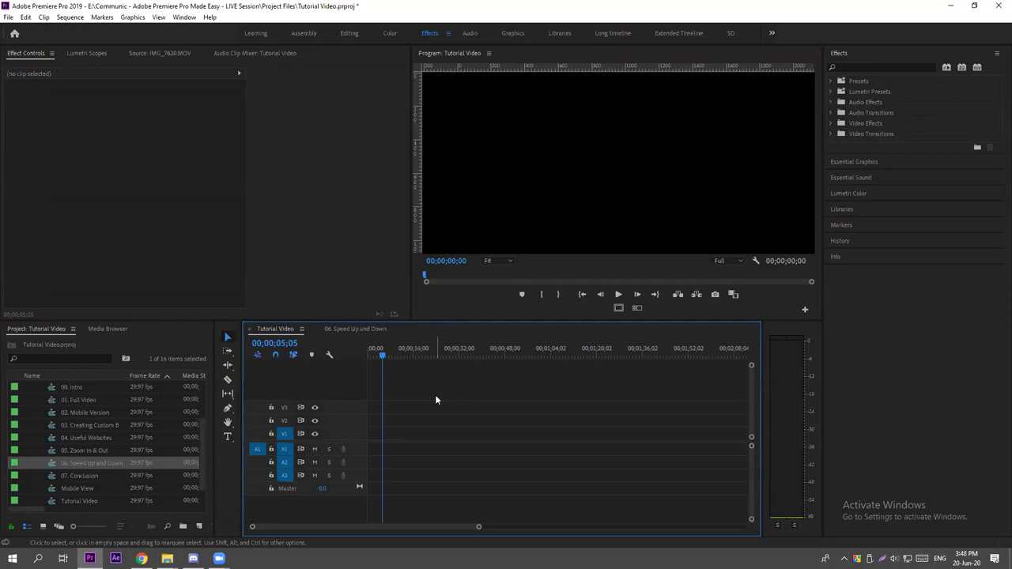
left_click(36, 446)
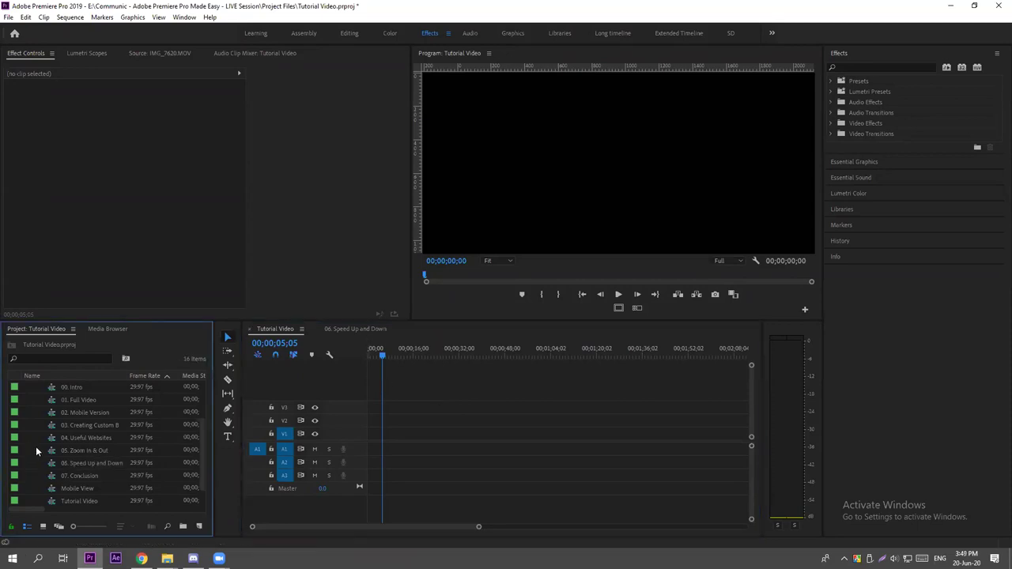
scroll(36, 447, "up", 2)
Drop Image 01.JPG from Still Images at the start of V1 and select it.
left_click(28, 438)
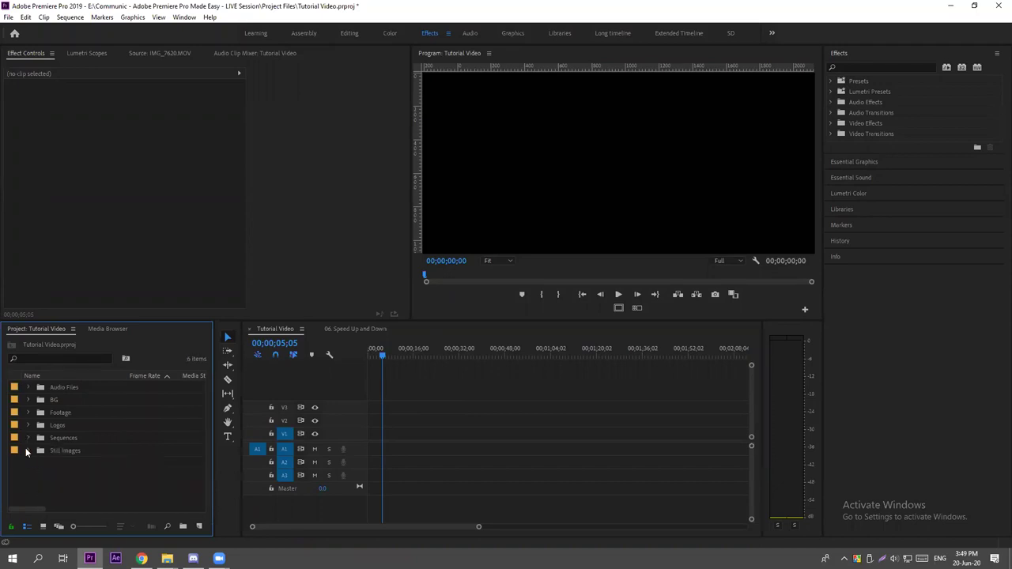
left_click(28, 451)
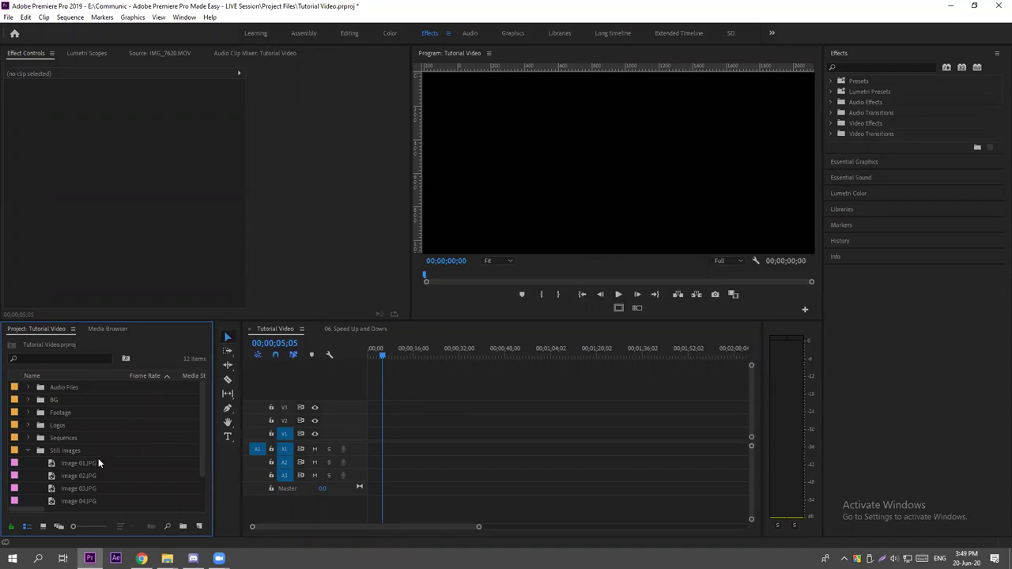
left_click_drag(77, 464, 373, 435)
left_click(372, 355)
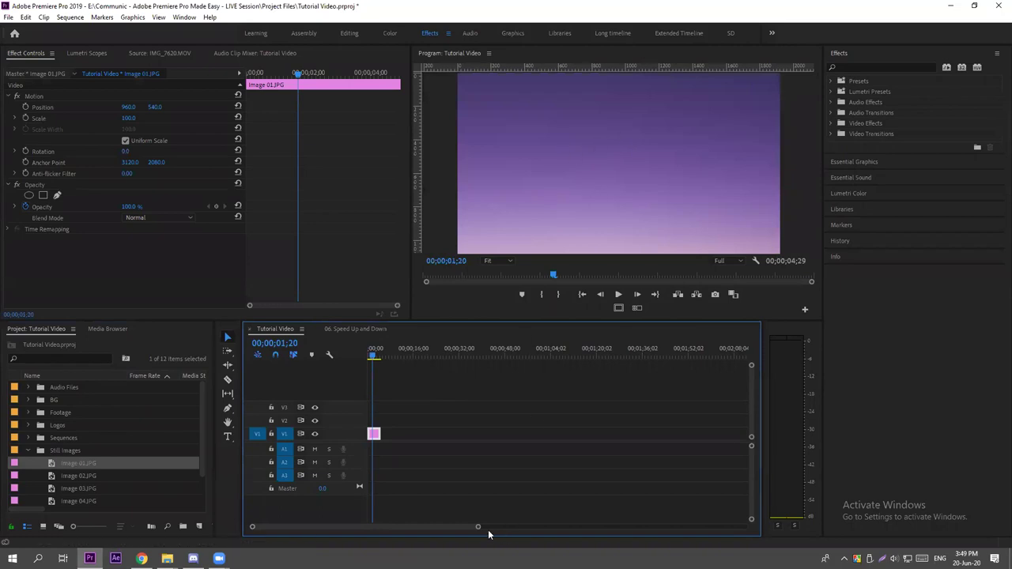
left_click_drag(373, 357, 382, 357)
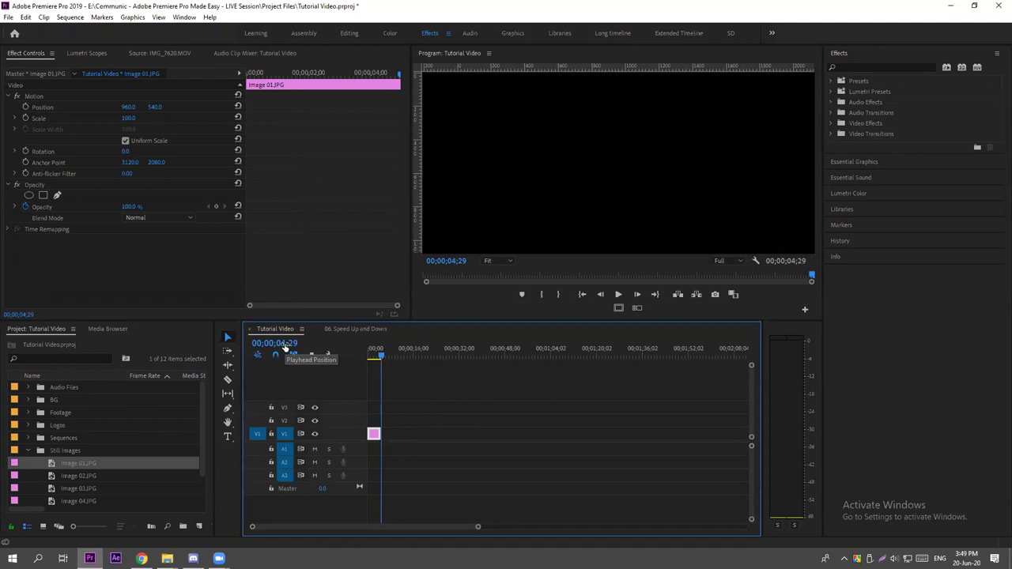
Zoom the timeline in, trim Image 01.JPG to about one second, then zoom back out.
key("=")
key("=")
left_click_drag(336, 527, 275, 527)
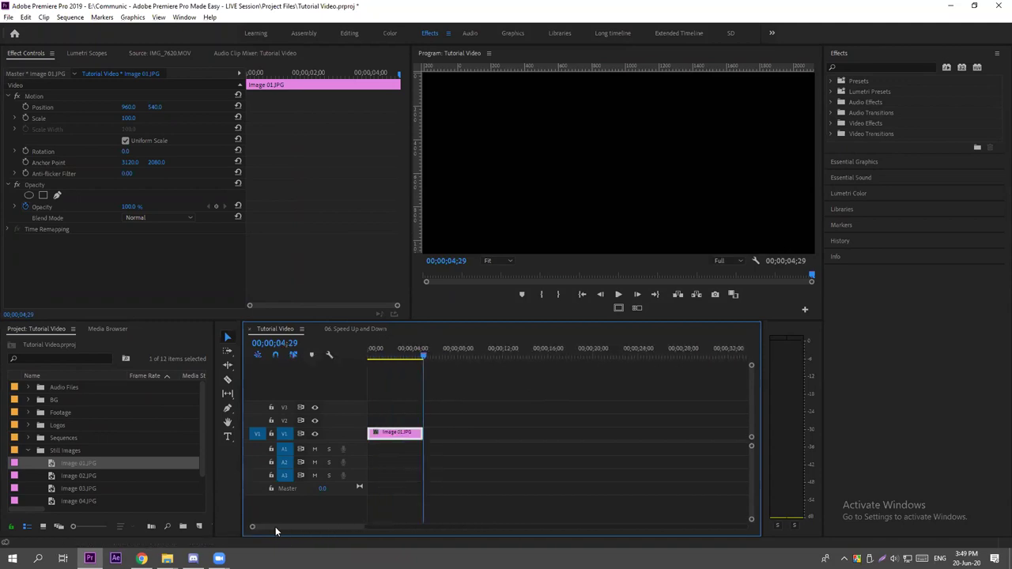
left_click(378, 353)
left_click_drag(378, 353, 381, 354)
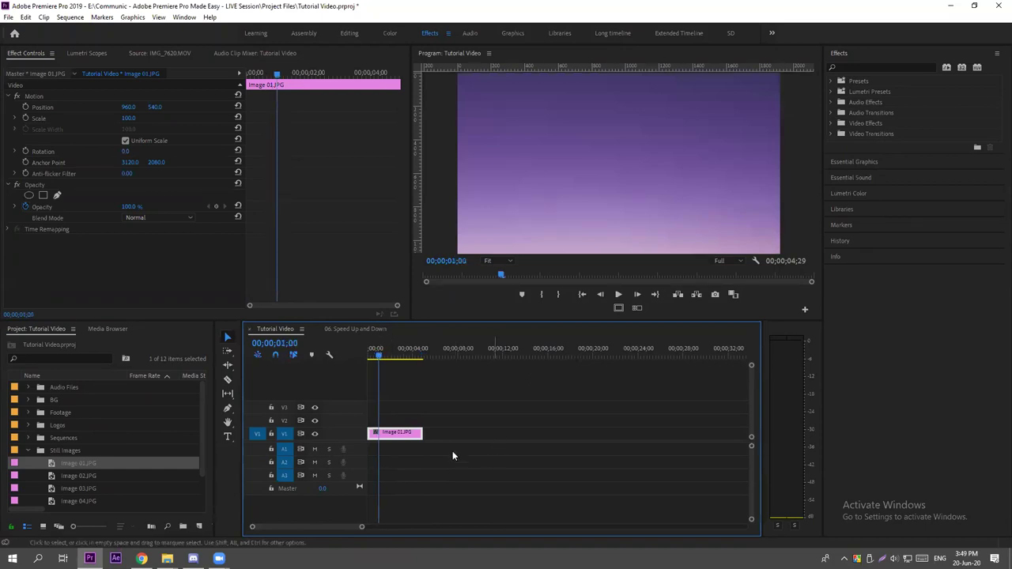
left_click_drag(369, 433, 378, 434)
left_click(478, 423)
key("minus")
key("minus")
key("minus")
key("minus")
key("minus")
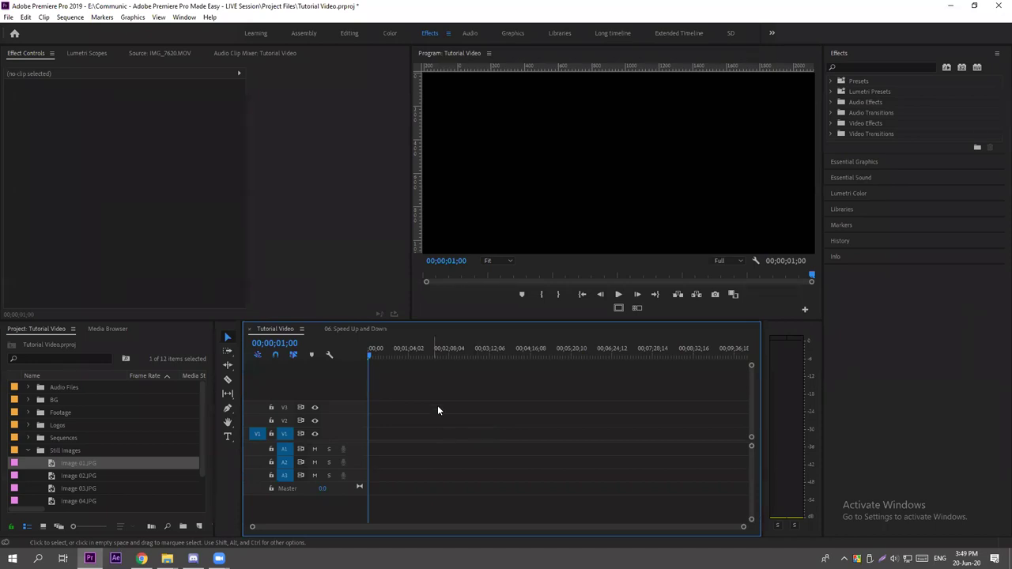
Scrub the Tutorial Video playhead out, rezoom the timeline, and return the playhead to 00;00.
left_click_drag(370, 356, 413, 352)
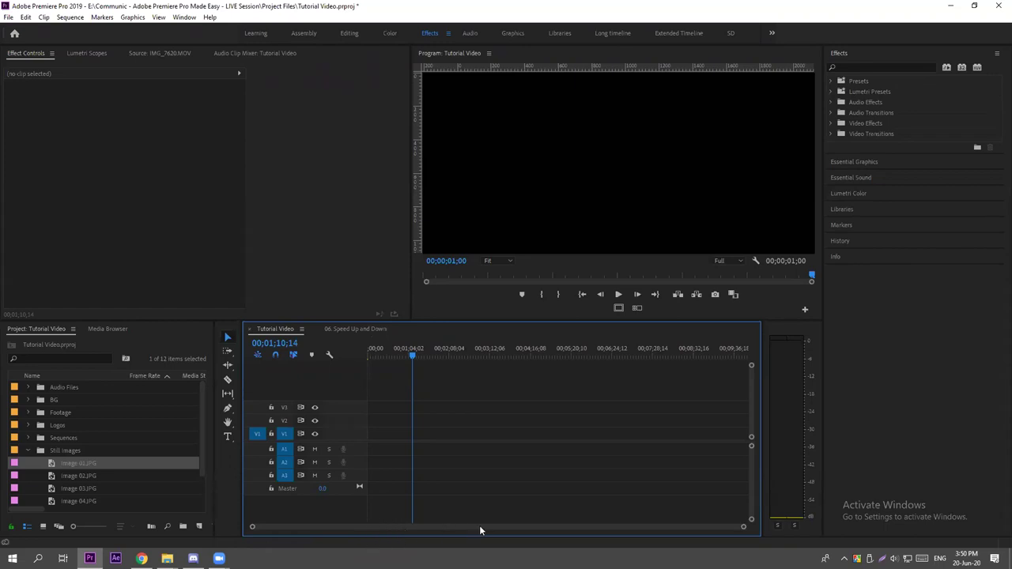
left_click_drag(253, 526, 348, 538)
left_click_drag(368, 537, 206, 521)
left_click_drag(421, 350, 351, 353)
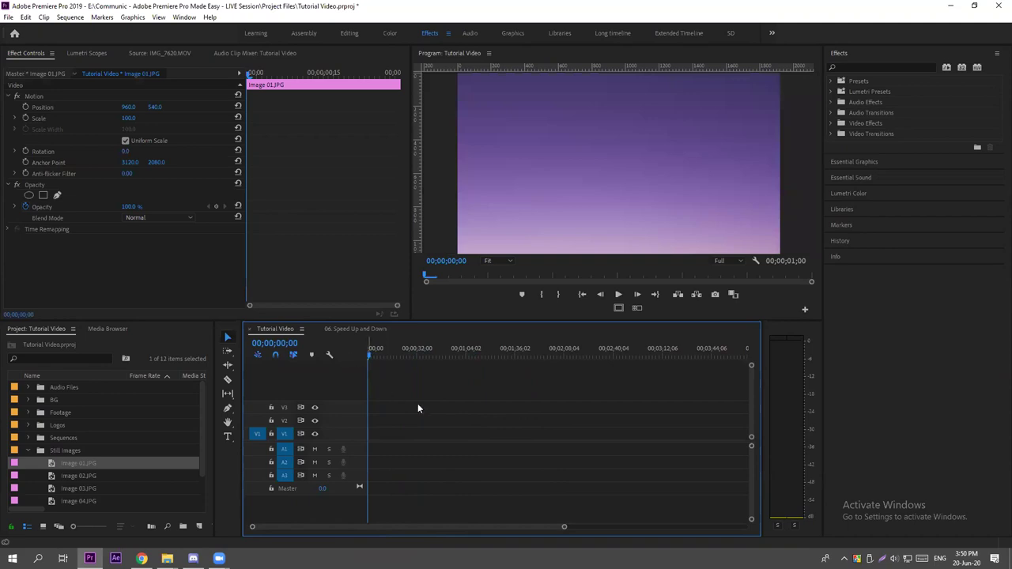
Delete the Image 01.JPG clip from V1 and reopen the Still Images bin.
left_click(468, 391)
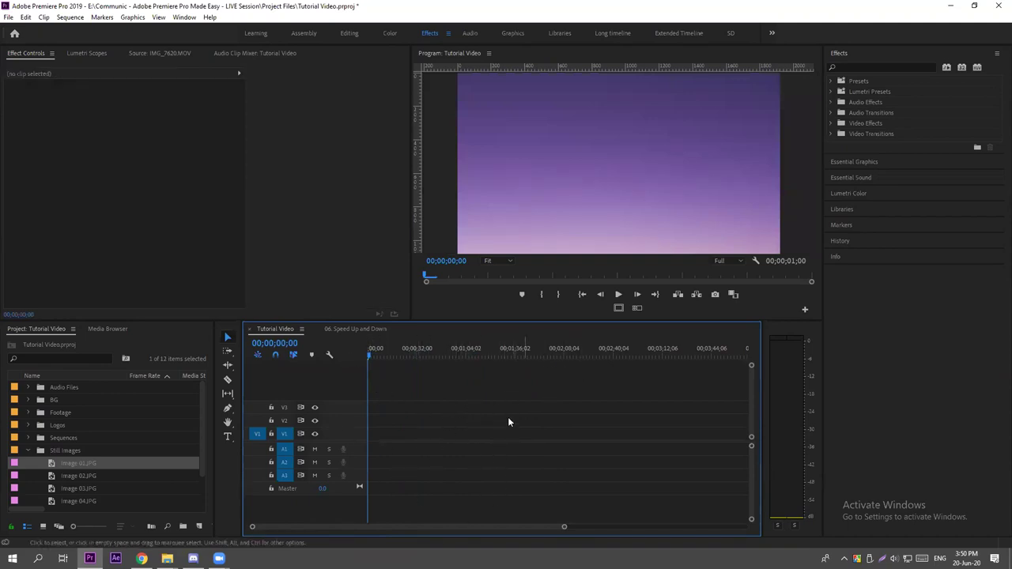
left_click_drag(252, 527, 397, 529)
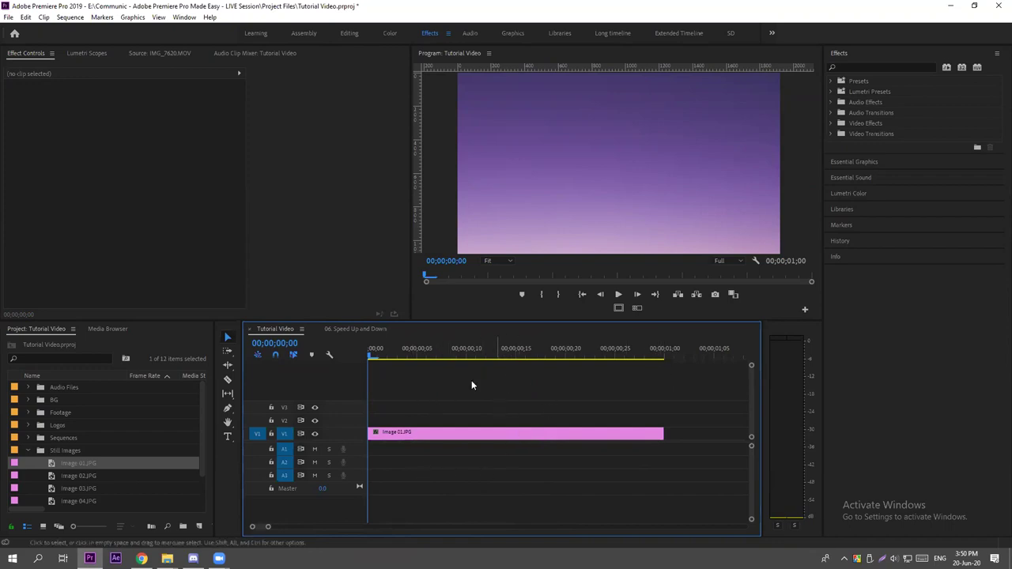
left_click_drag(436, 352, 485, 371)
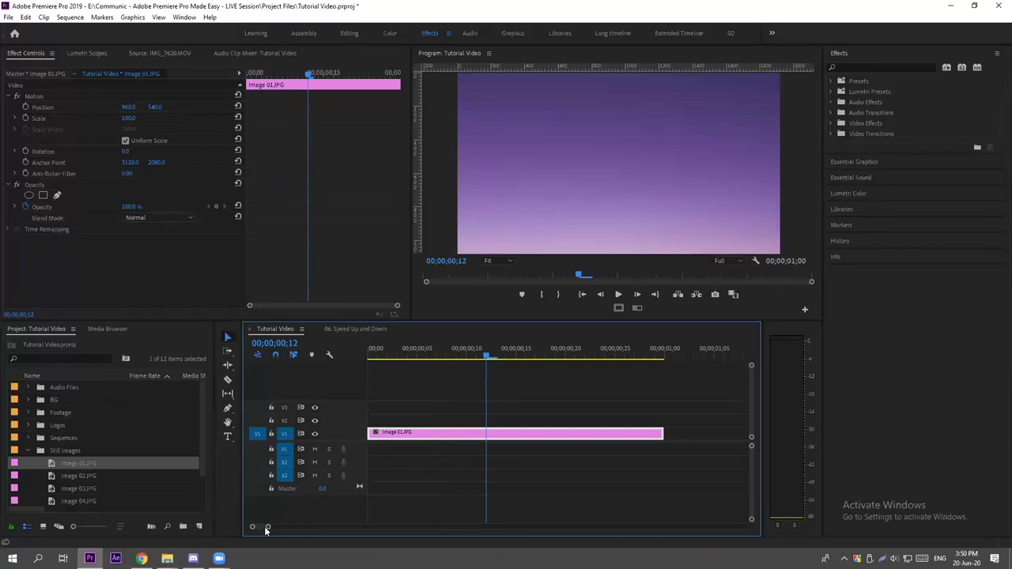
left_click_drag(265, 530, 300, 529)
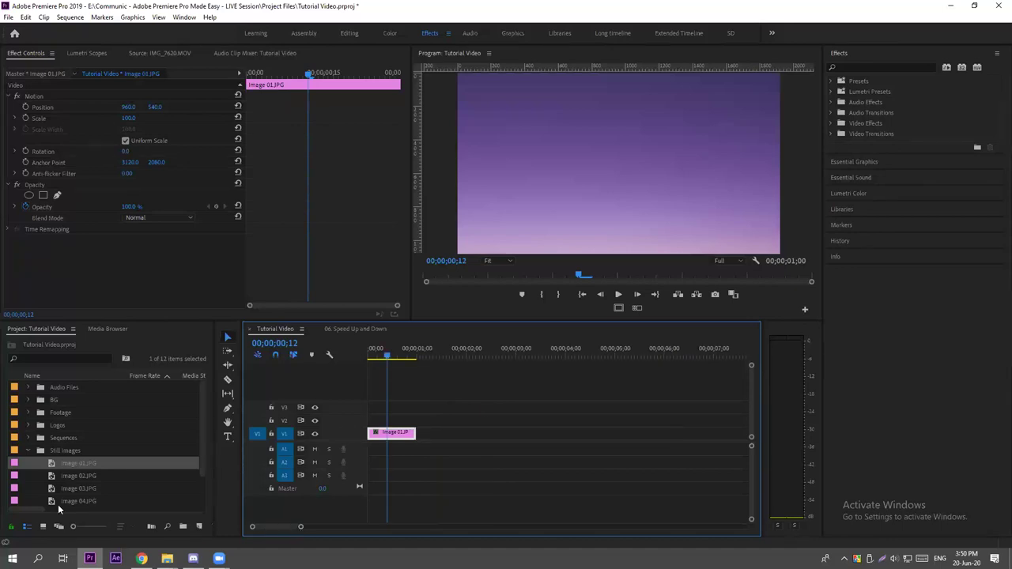
left_click(28, 451)
left_click(496, 477)
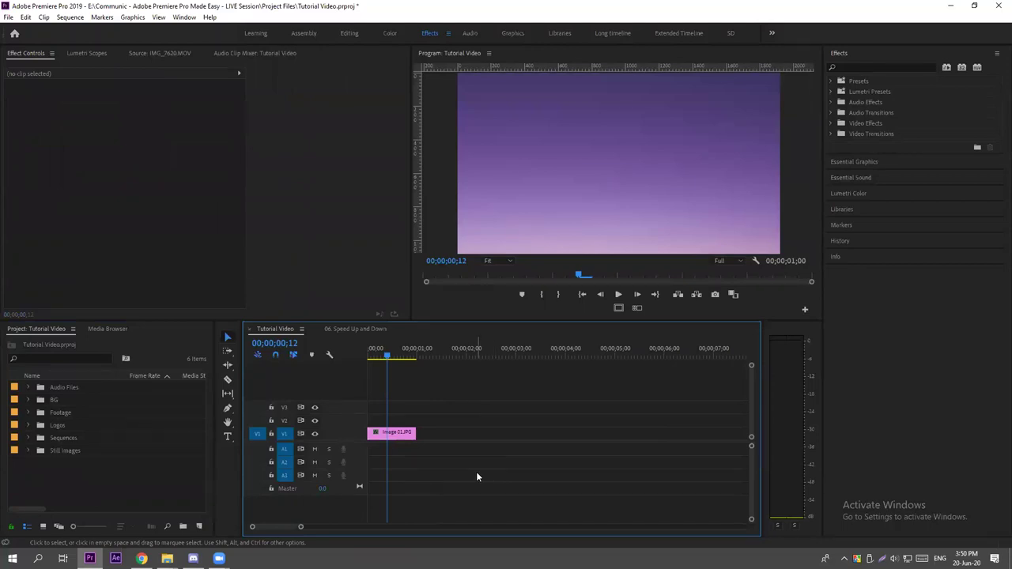
left_click(398, 437)
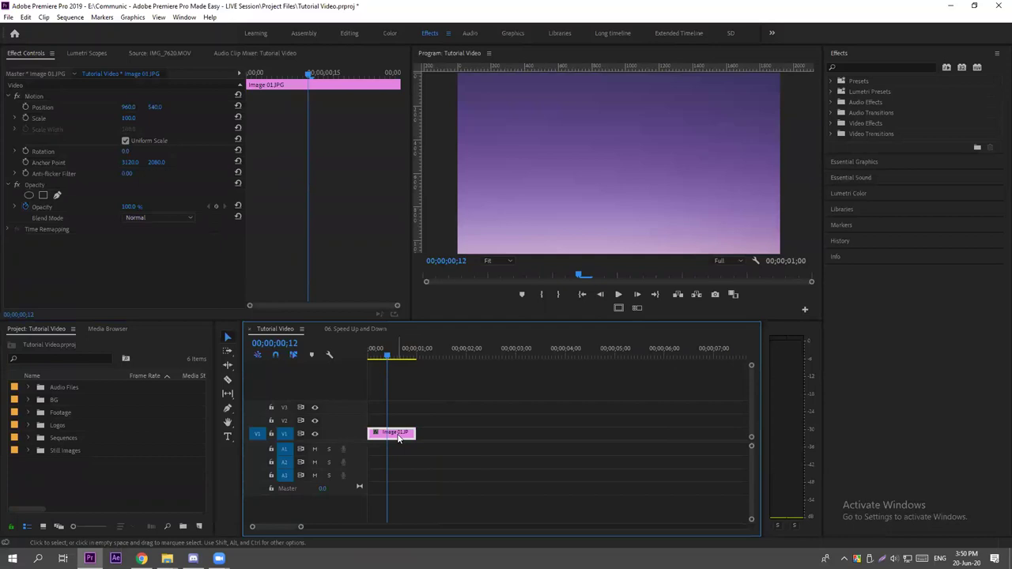
key("Delete")
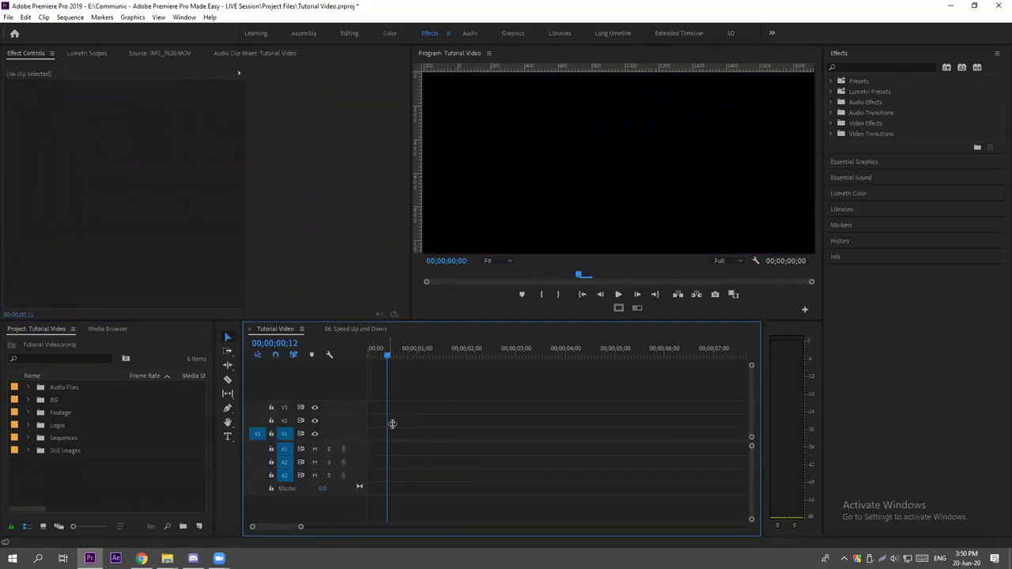
left_click(28, 450)
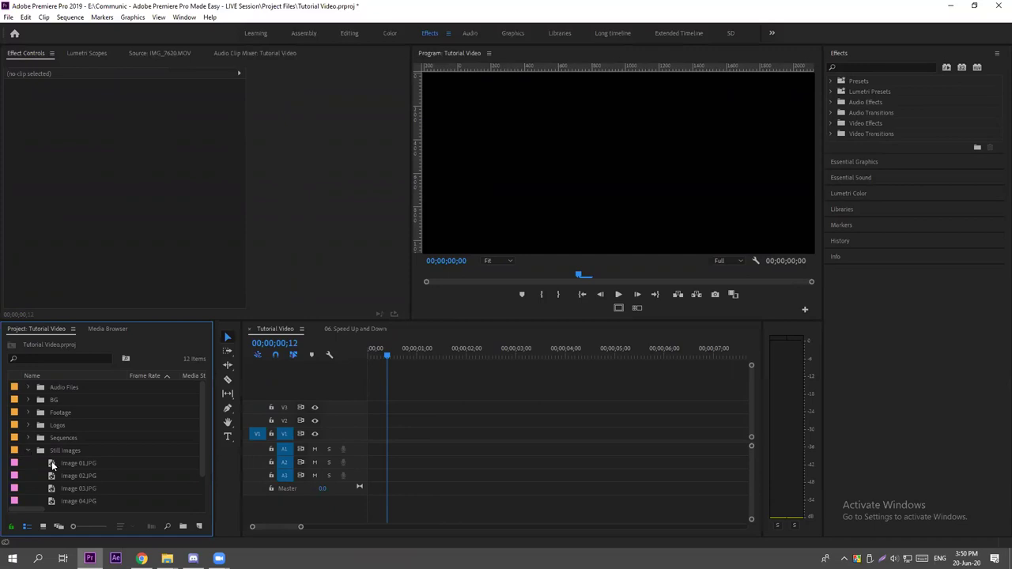
Drag IMG_3194.MOV from the Footage bin onto V1, keeping the existing sequence settings.
left_click(28, 451)
left_click(29, 413)
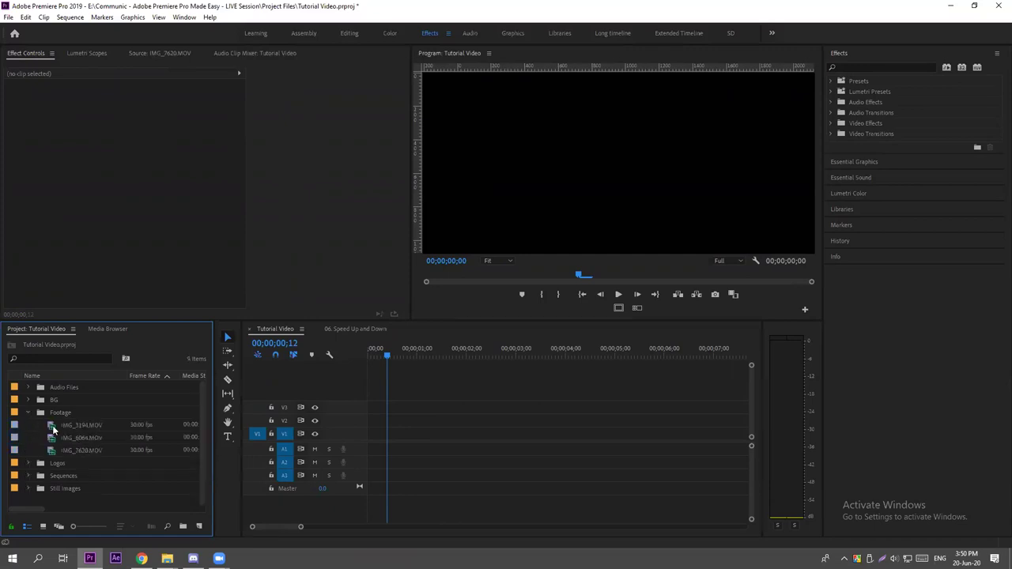
left_click(51, 425)
left_click_drag(51, 425, 369, 437)
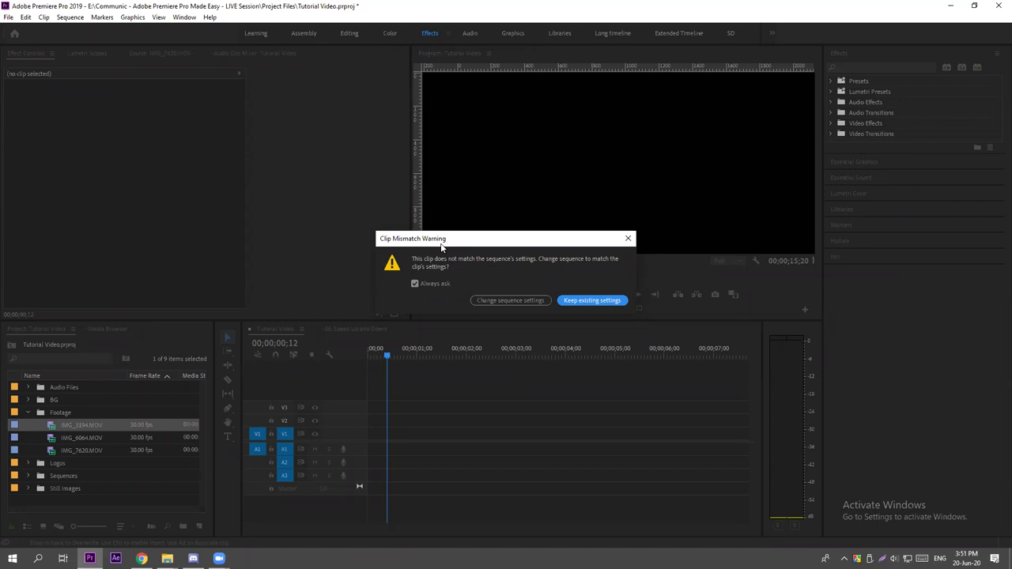
left_click(588, 301)
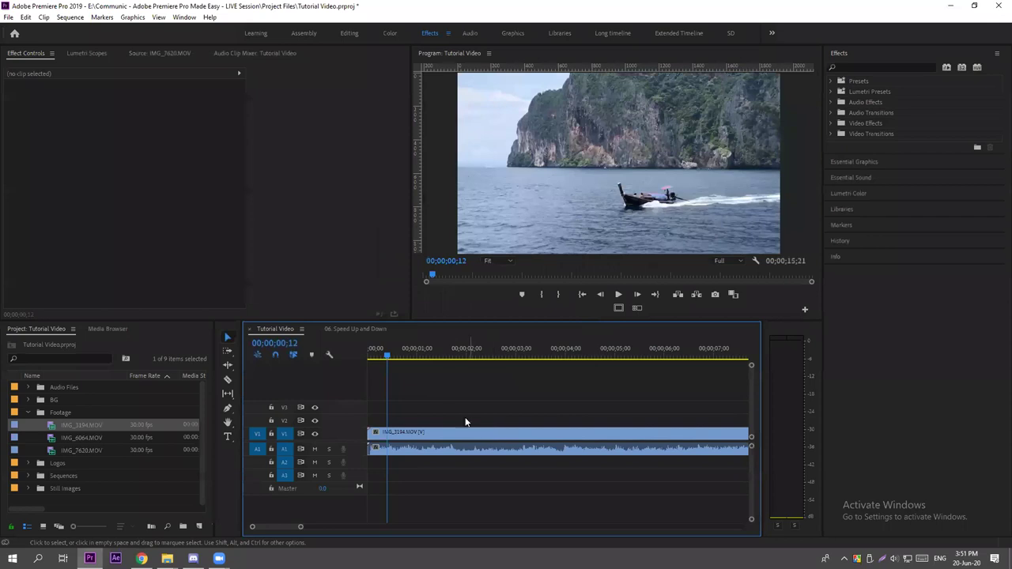
Preview the boat clip in a maximized program monitor, then restore the normal layout.
left_click(593, 176)
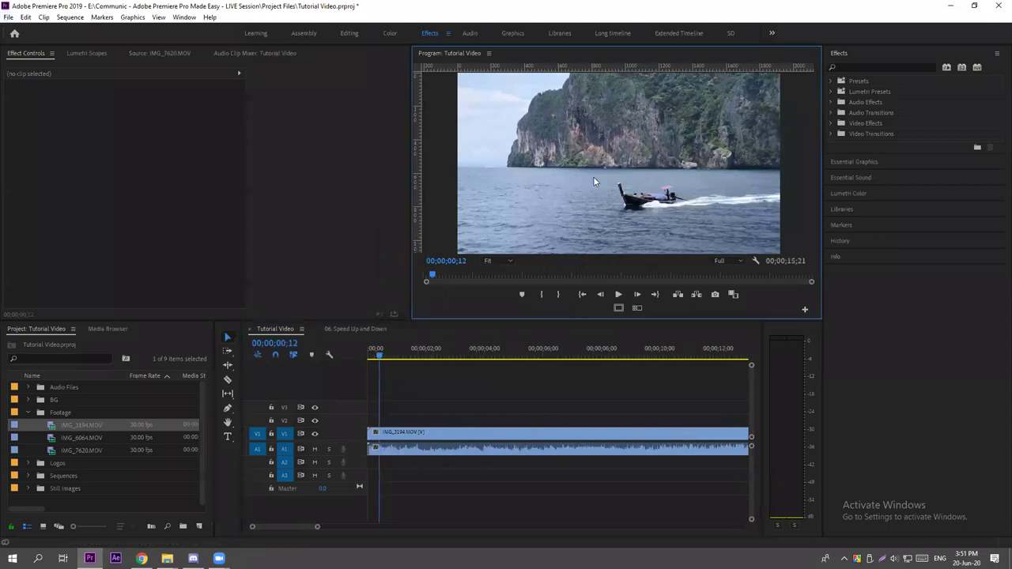
key("grave")
key("space")
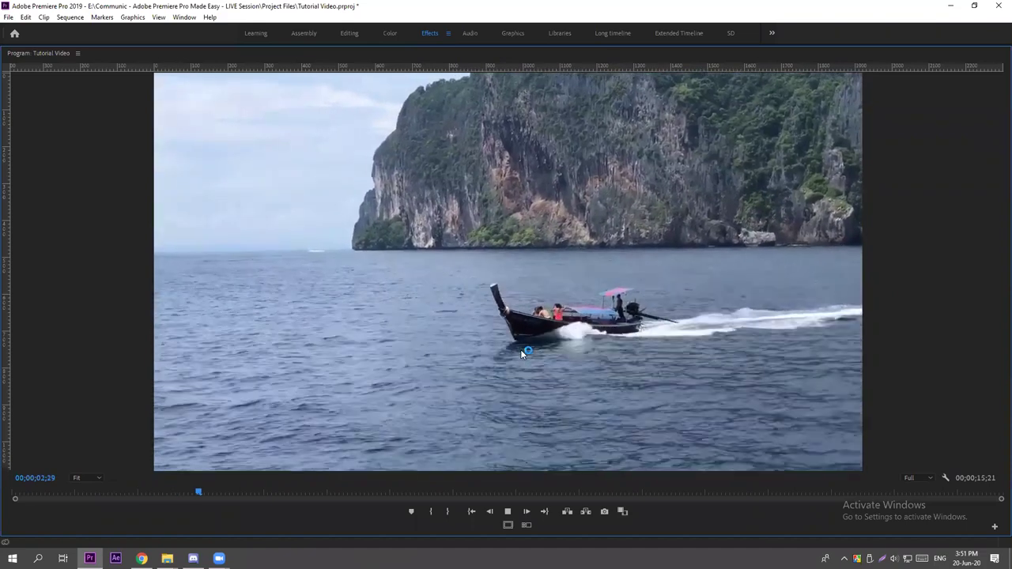
key("space")
key("space")
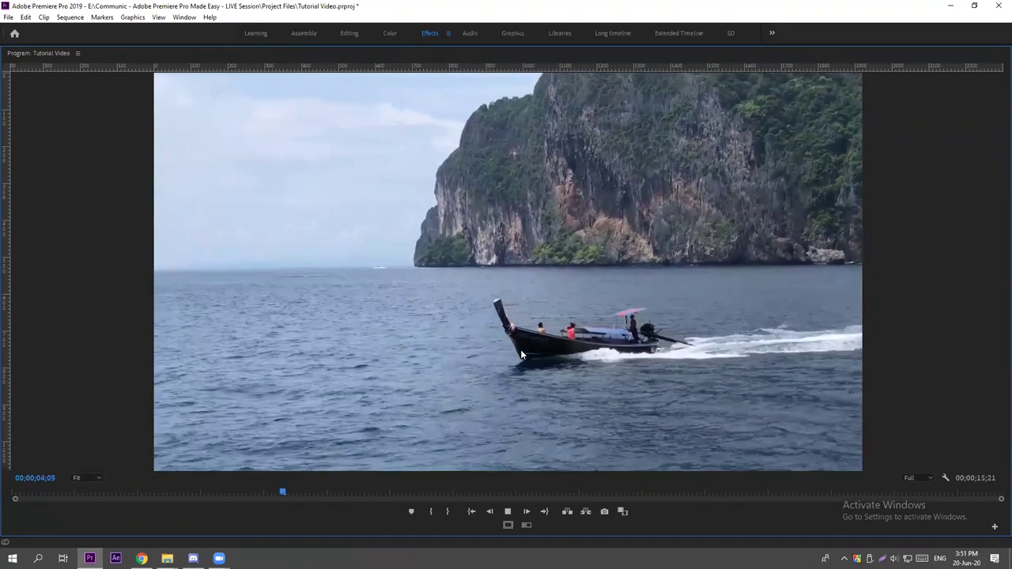
key("grave")
key("minus")
key("minus")
Move to 00;00;02;12 and select the boat clip to show its Effect Controls.
left_click(390, 355)
left_click(412, 366)
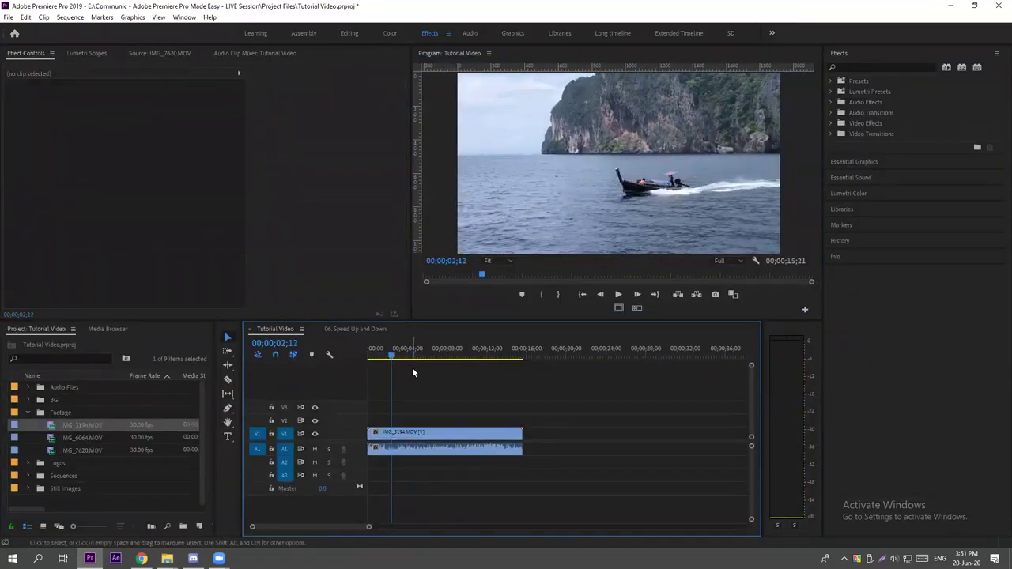
mouse_move(390, 356)
left_mouse_down()
mouse_move(504, 357)
mouse_move(370, 360)
mouse_move(384, 357)
left_mouse_up()
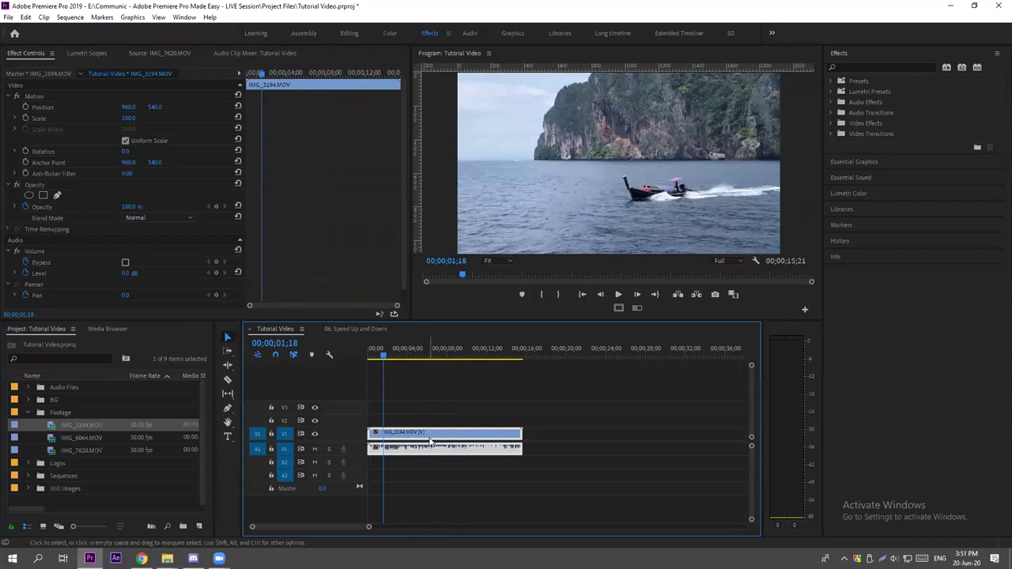
Set the boat clip's Scale to 150 and Position Y to 421, then return to the sequence start.
left_click_drag(128, 107, 181, 117)
left_click(134, 118)
type("150")
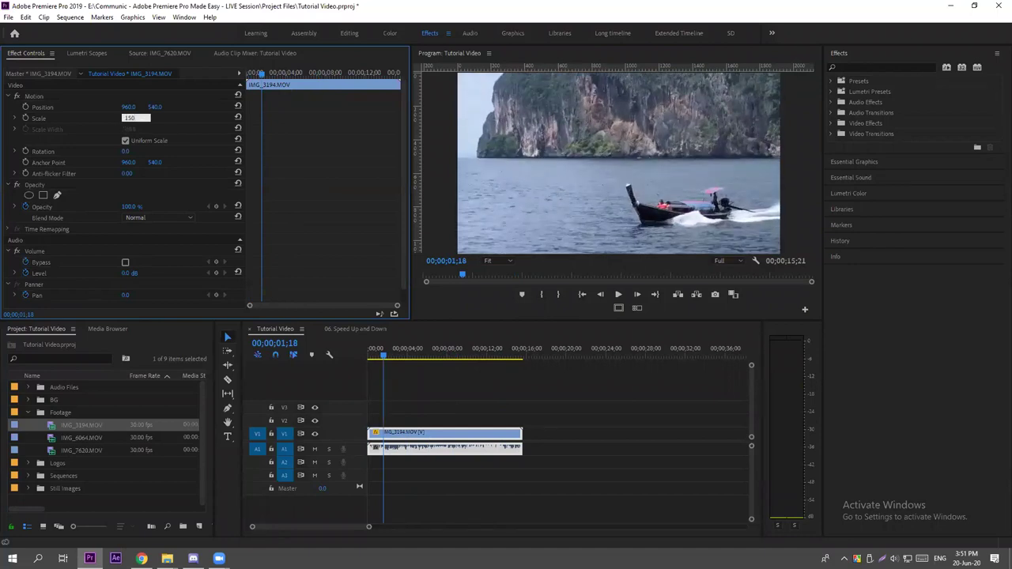
key("Return")
left_click_drag(154, 107, 60, 107)
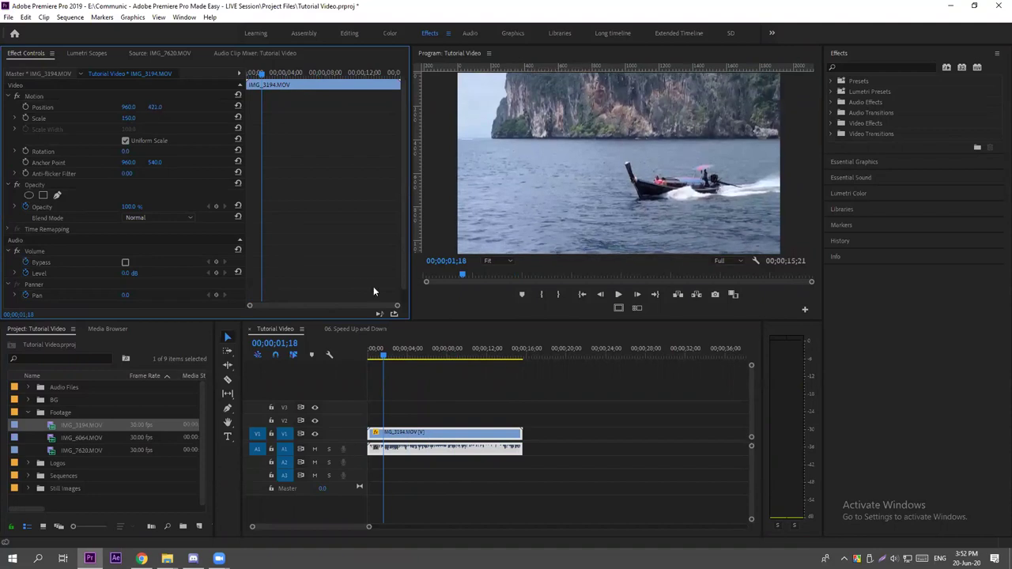
left_click(432, 388)
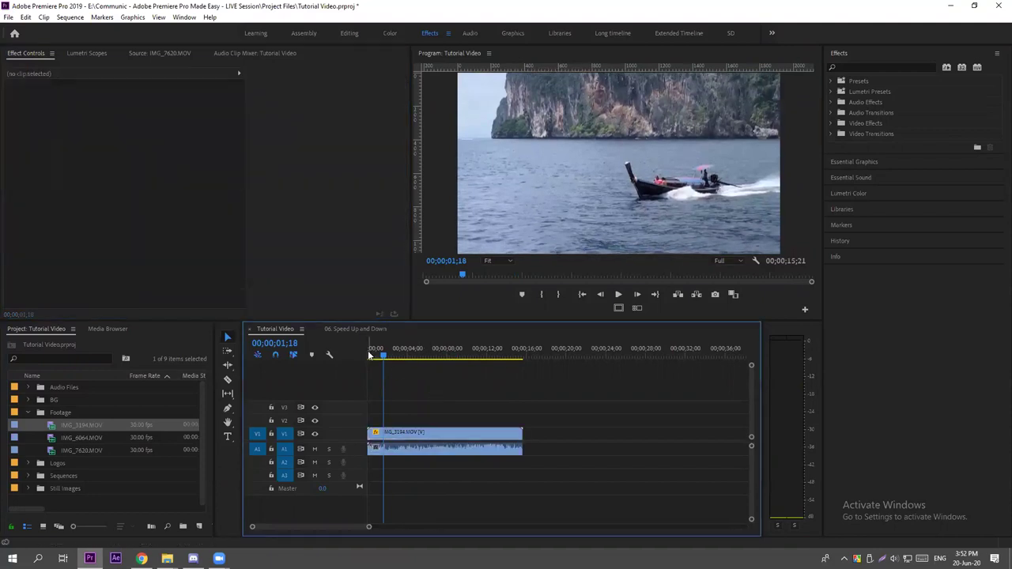
left_click(385, 433)
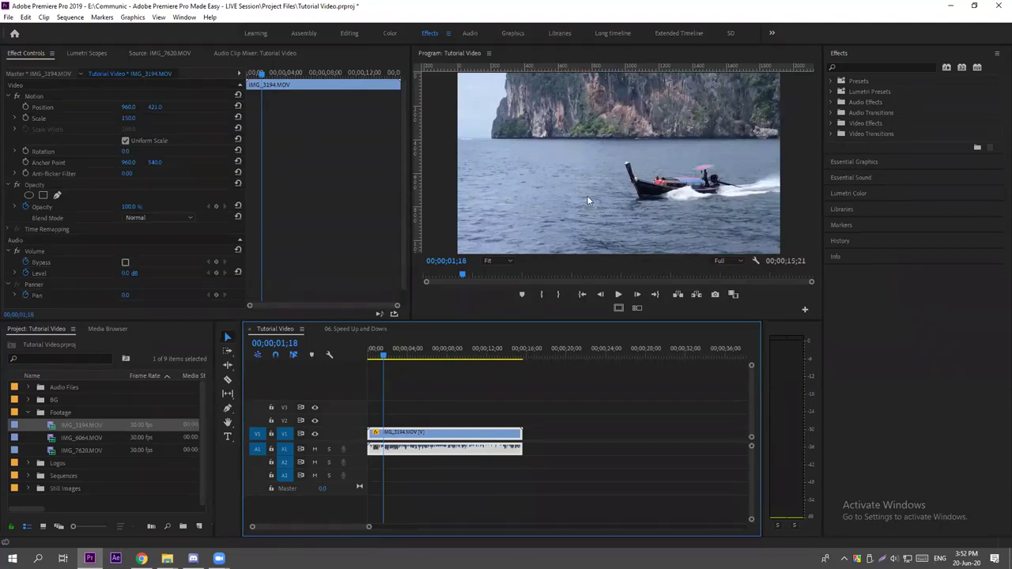
key("Home")
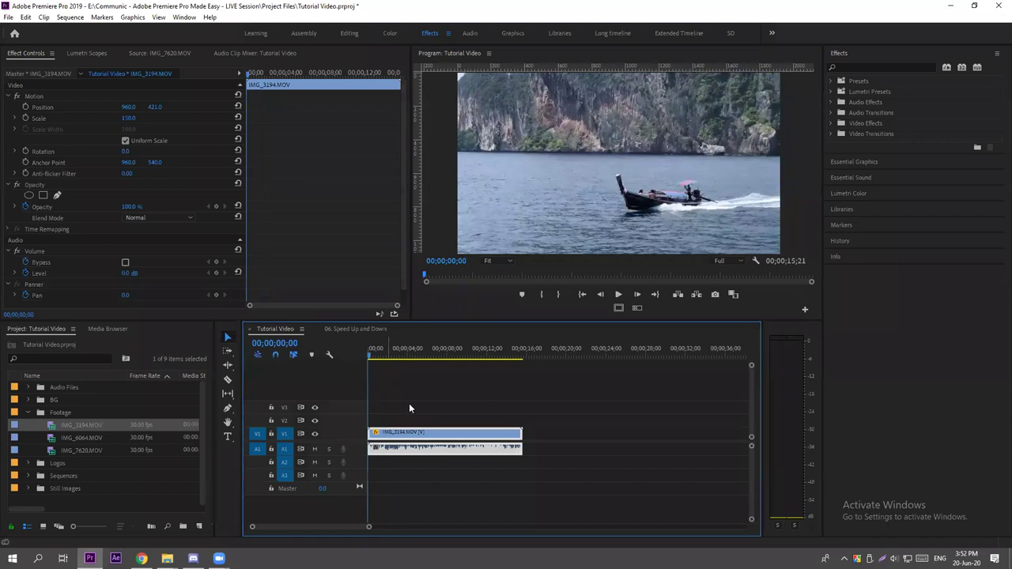
Move the playhead to 00;00;04;25 to show that boat frame.
left_click(412, 408)
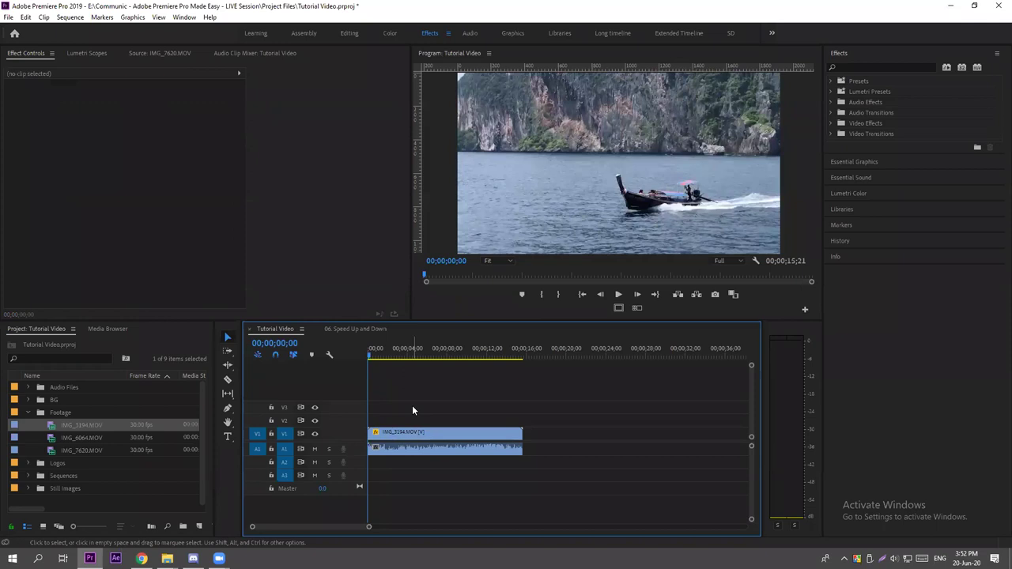
left_click(415, 355)
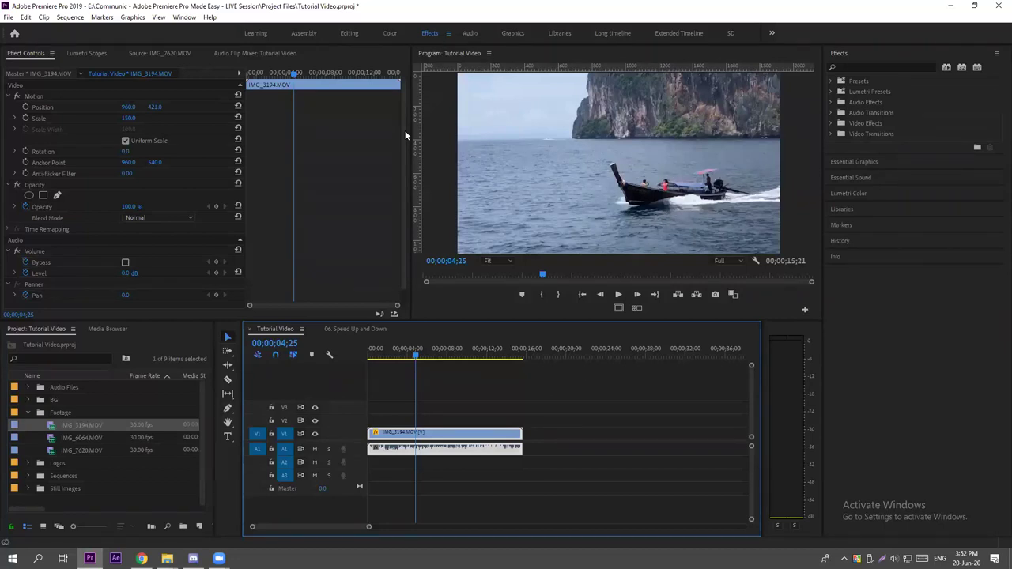
mouse_move(237, 315)
left_mouse_down()
mouse_move(204, 362)
mouse_move(223, 452)
mouse_move(252, 332)
left_mouse_up()
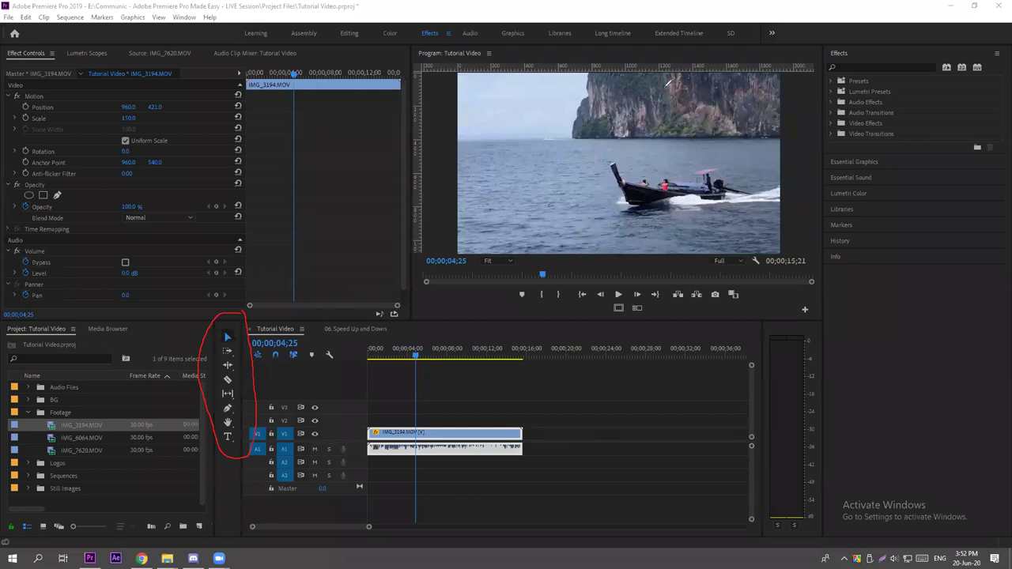
Return to the Selection tool and move the playhead to 00;00;08;28.
key("Escape")
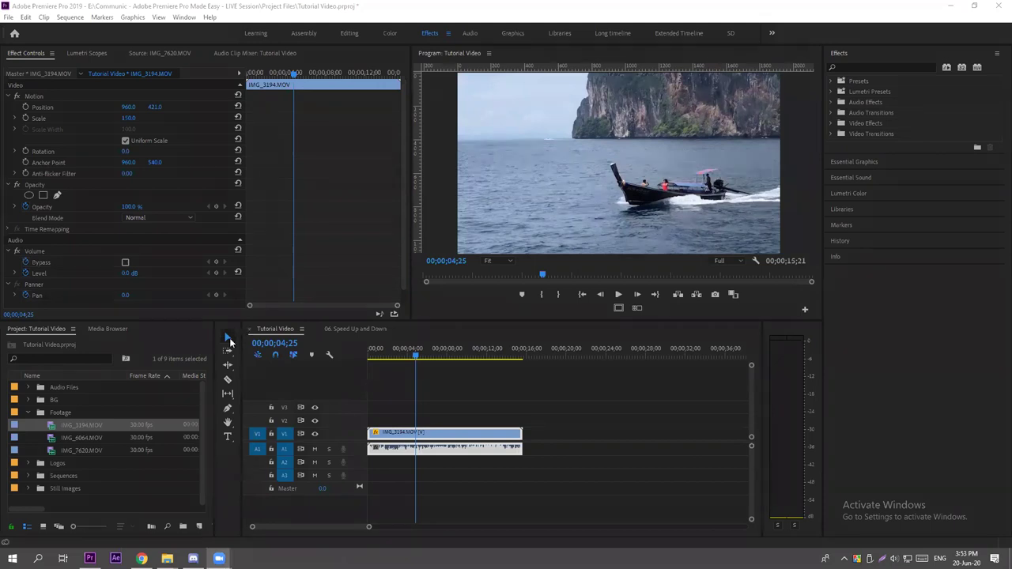
left_click(432, 398)
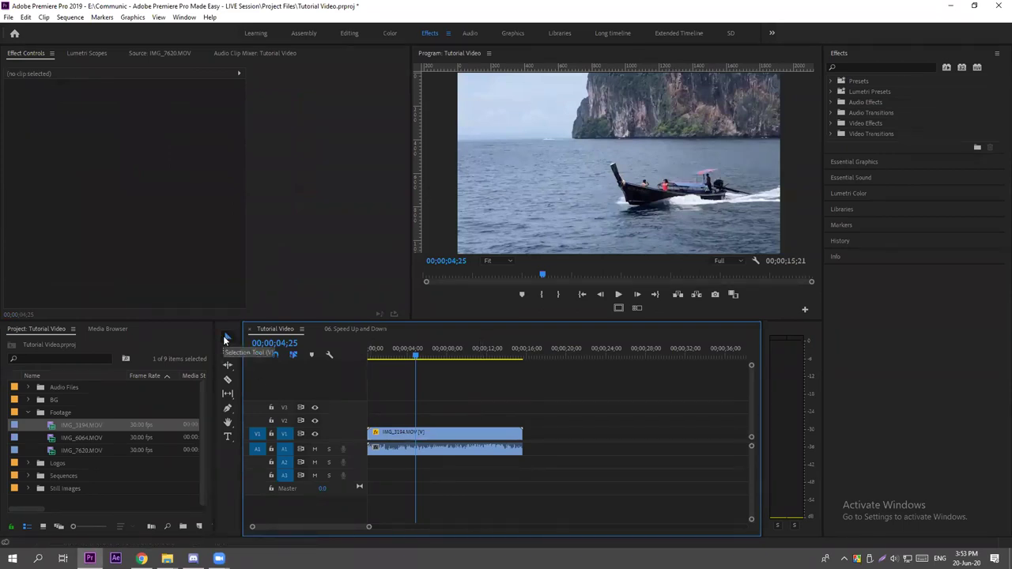
left_click(456, 352)
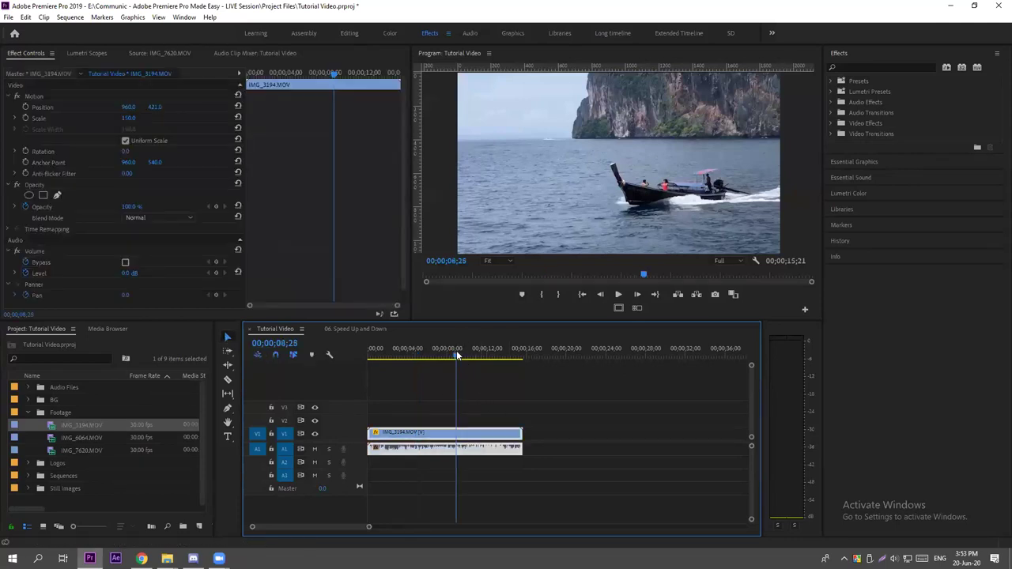
left_click(461, 433)
Drag IMG_6064.MOV from the Footage bin onto V1 right after the boat clip.
left_click(461, 437)
left_click(555, 411)
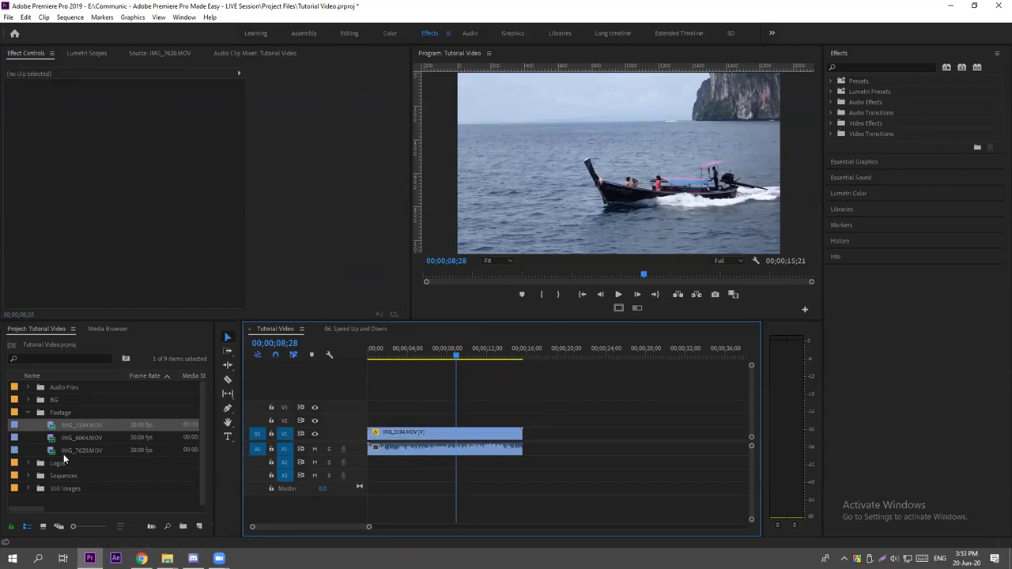
left_click(71, 441)
left_click_drag(71, 440, 525, 434)
Compare the IMG_6064 and boat clips, ending with IMG_6064 selected.
left_click(526, 356)
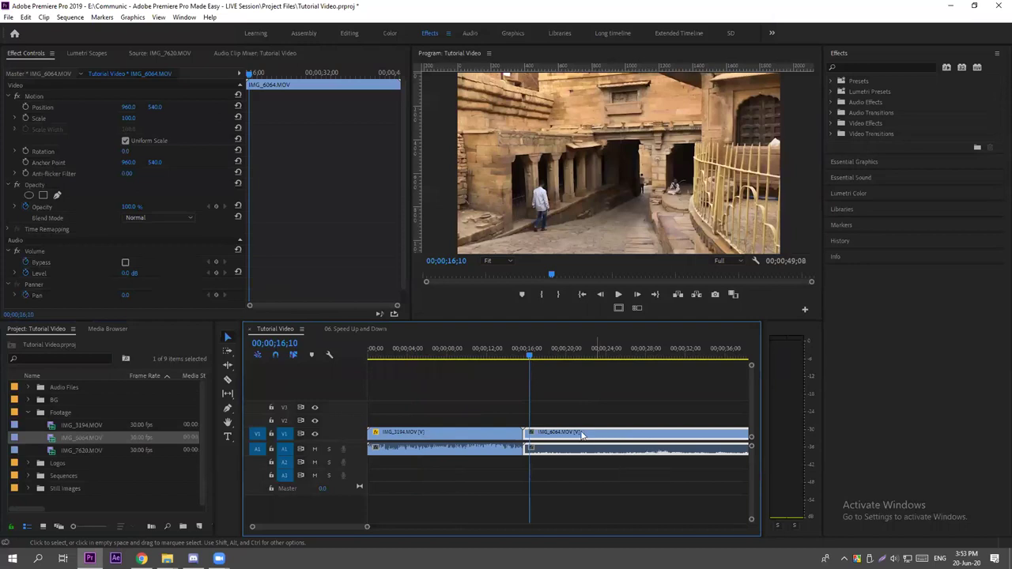
left_click(464, 434)
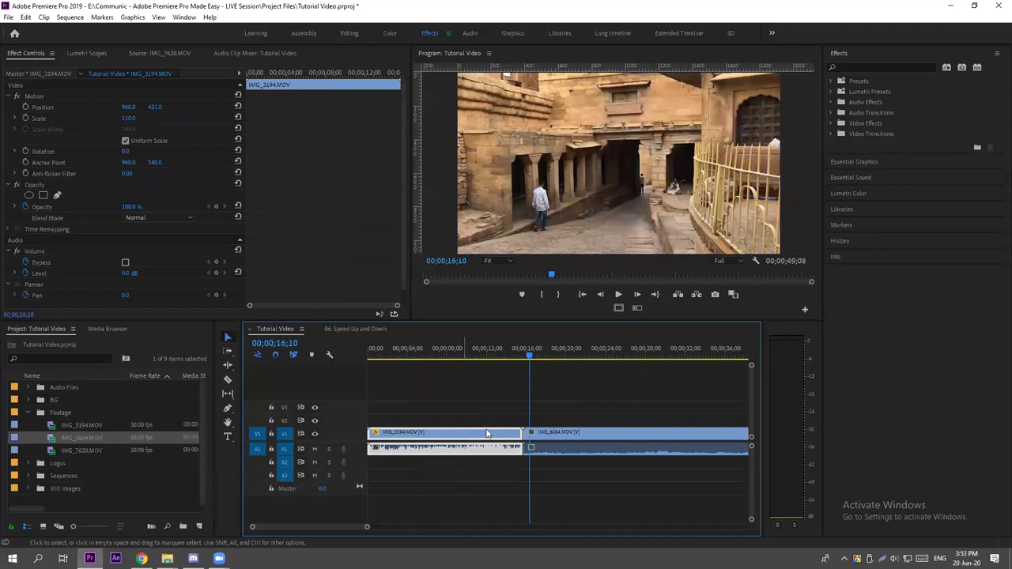
left_click(592, 435)
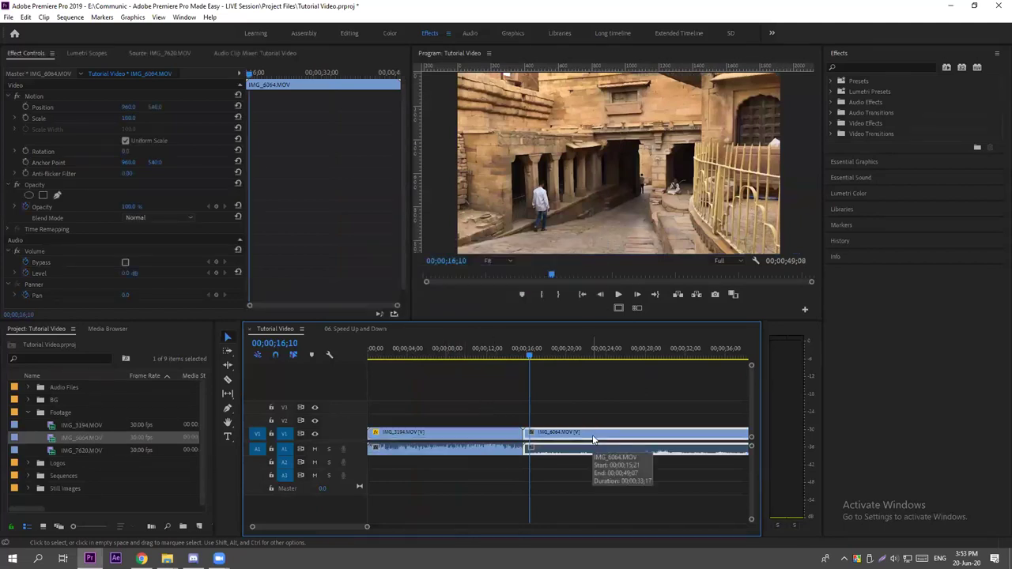
left_click(466, 429)
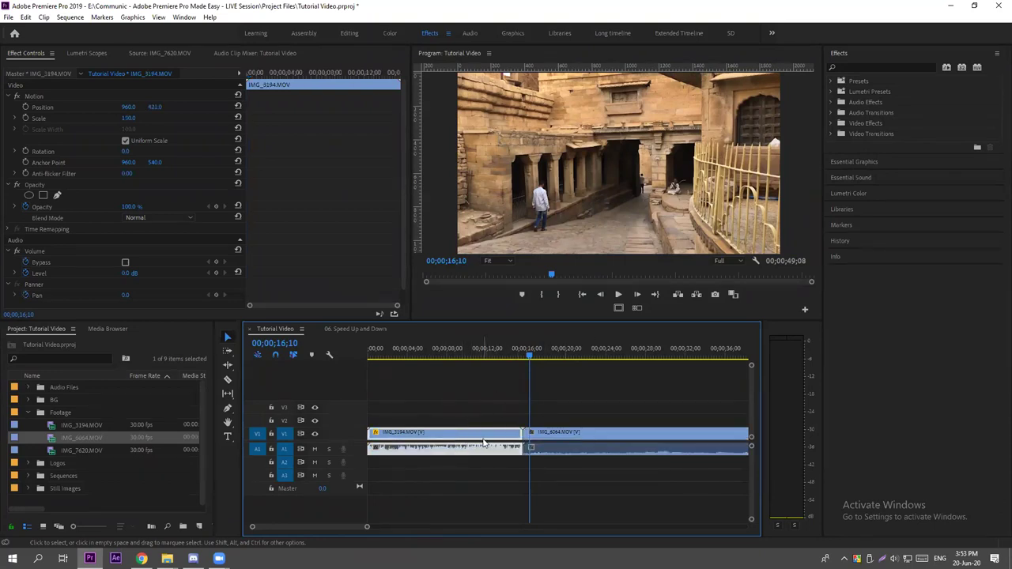
left_click(611, 152)
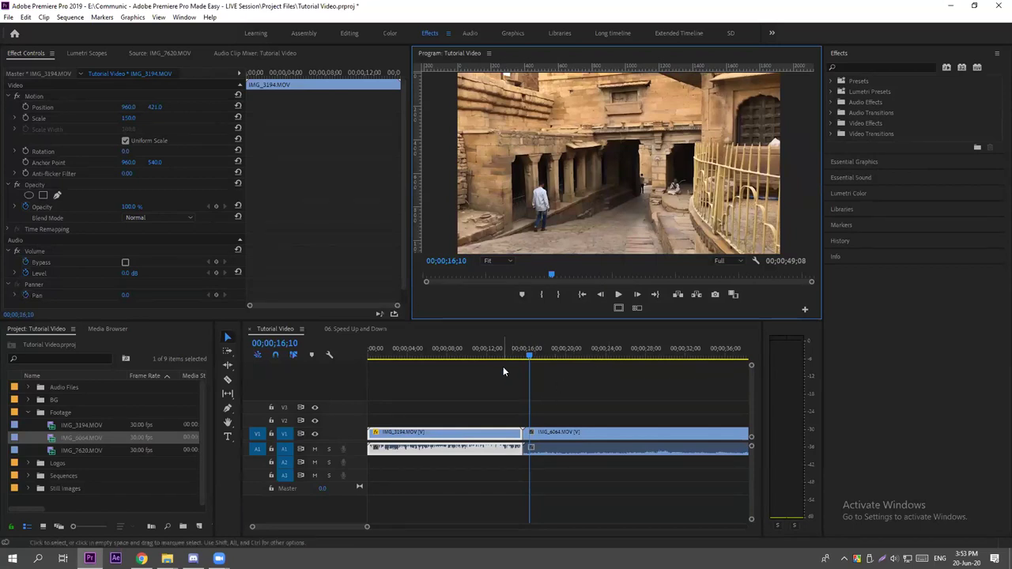
left_click(620, 434)
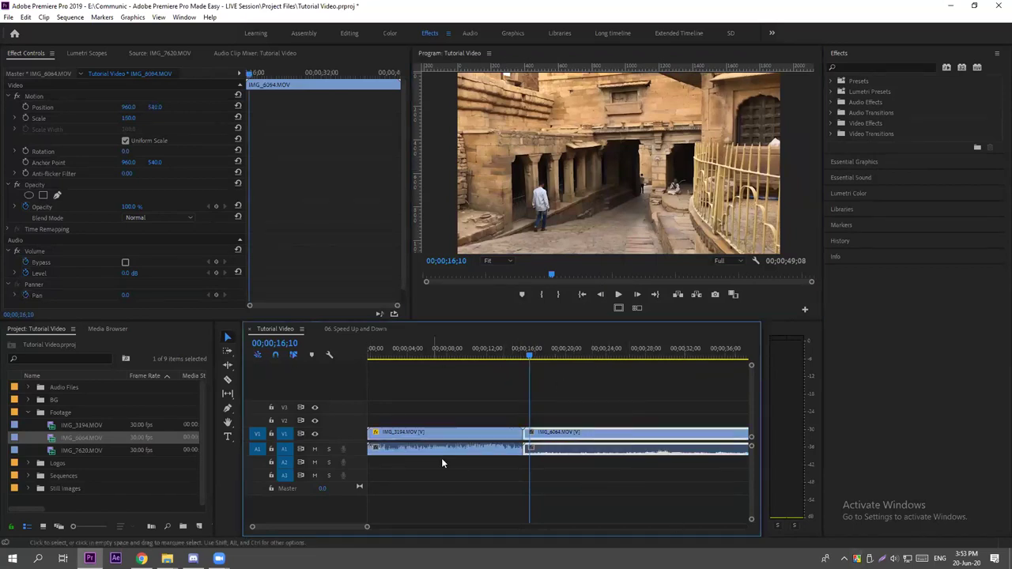
Delete IMG_6064 from V1 and scrub the playhead to 00;00;07;16 in the boat clip.
key("Delete")
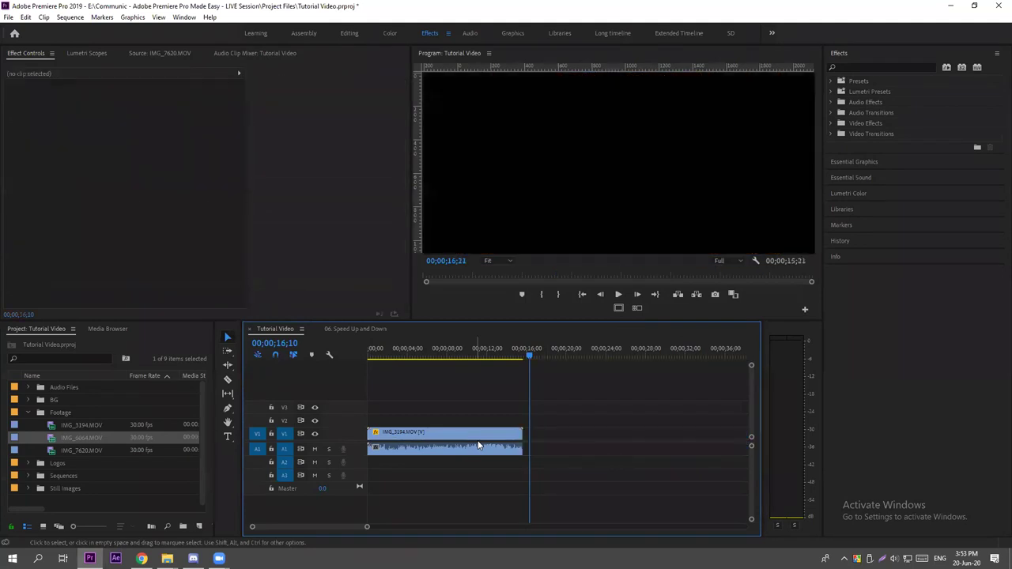
left_click(433, 348)
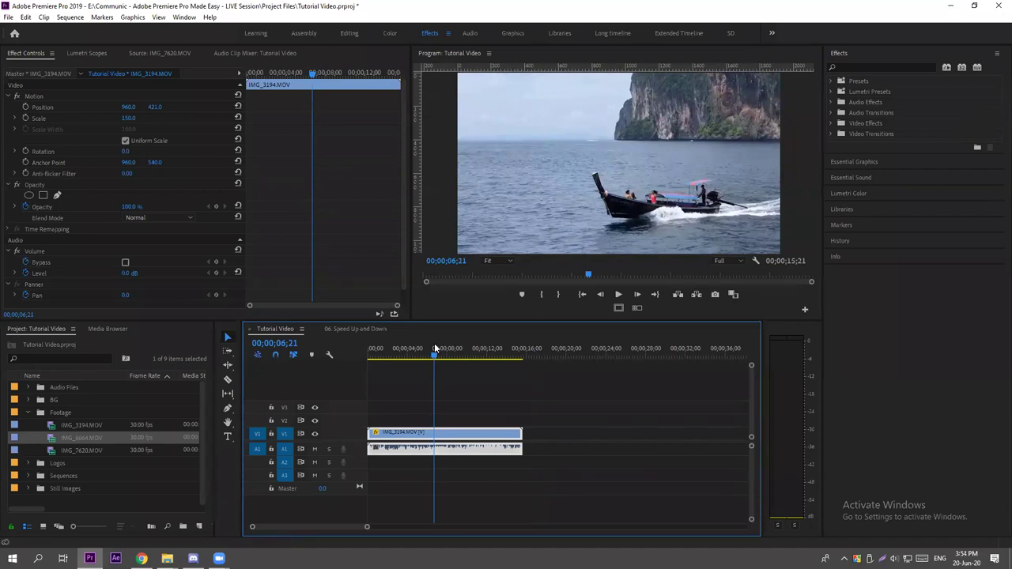
left_click_drag(434, 354, 523, 362)
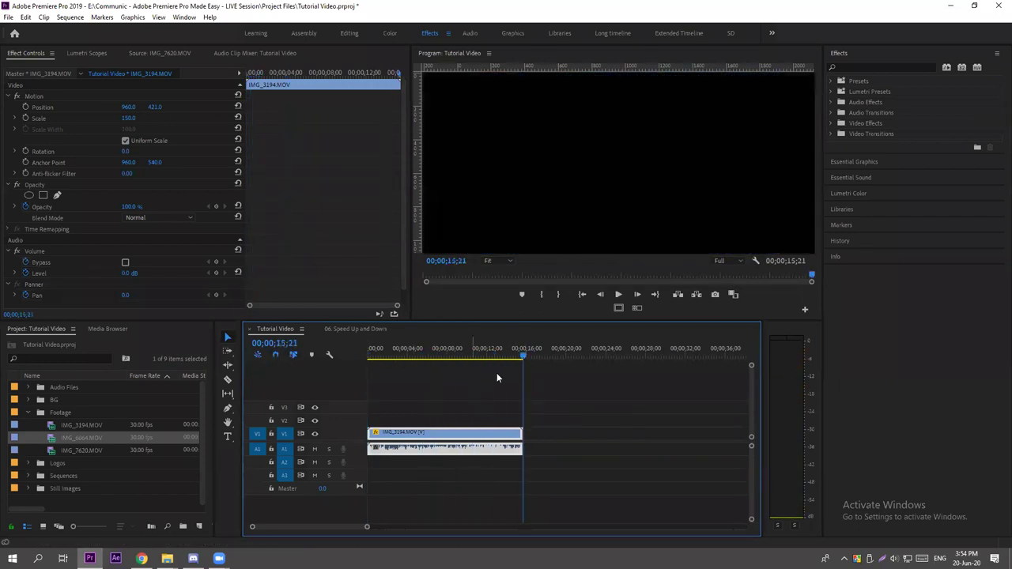
left_click_drag(523, 355, 525, 356)
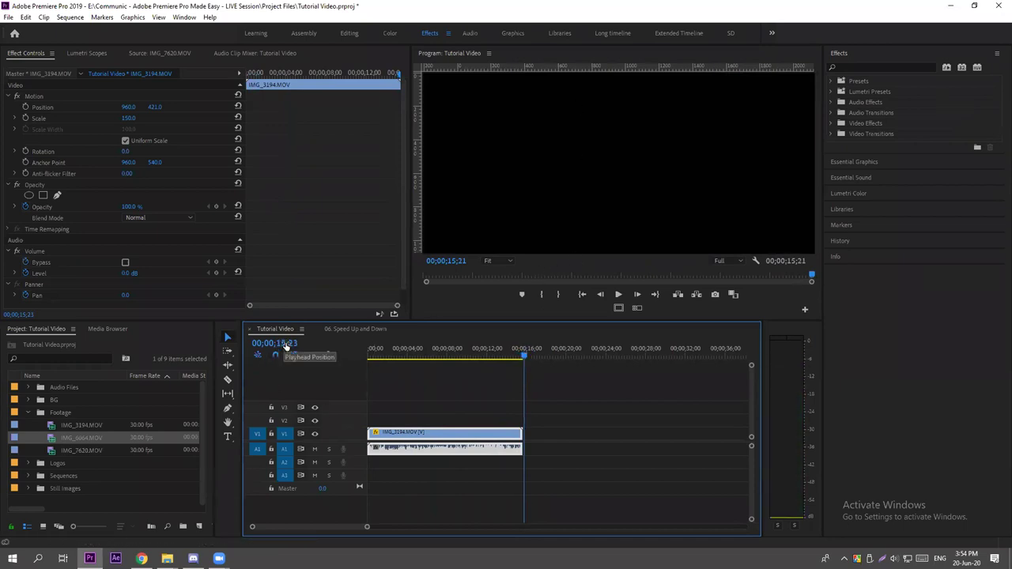
left_click_drag(524, 355, 442, 354)
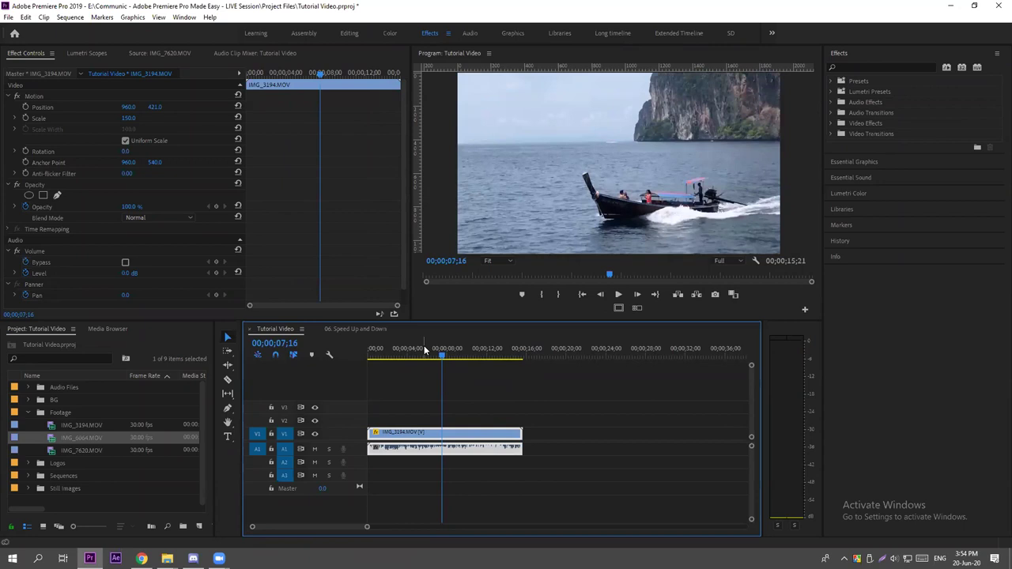
left_click(469, 378)
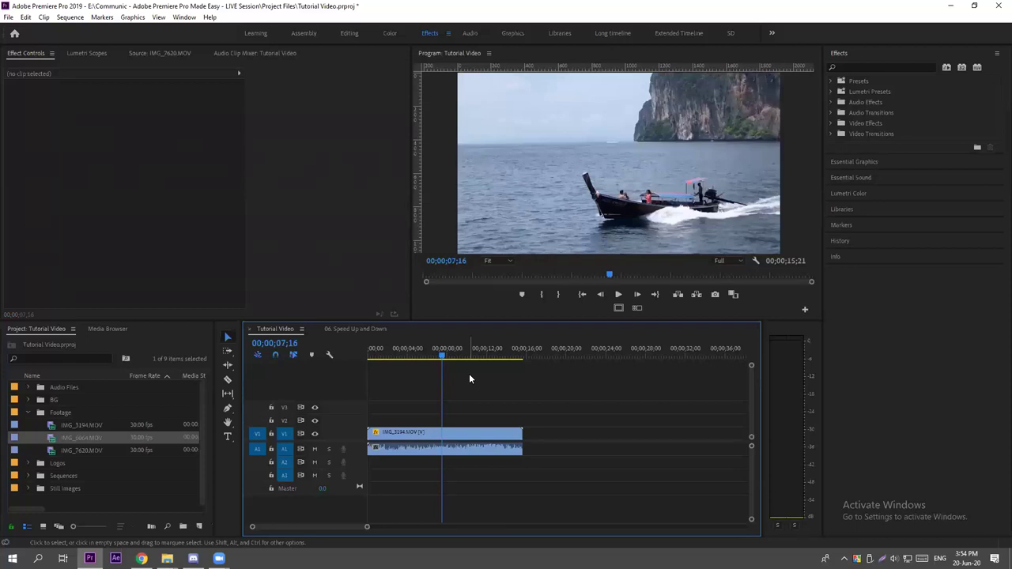
Select the Razor tool (C) in the Tools panel for cutting the boat clip.
left_click(228, 381)
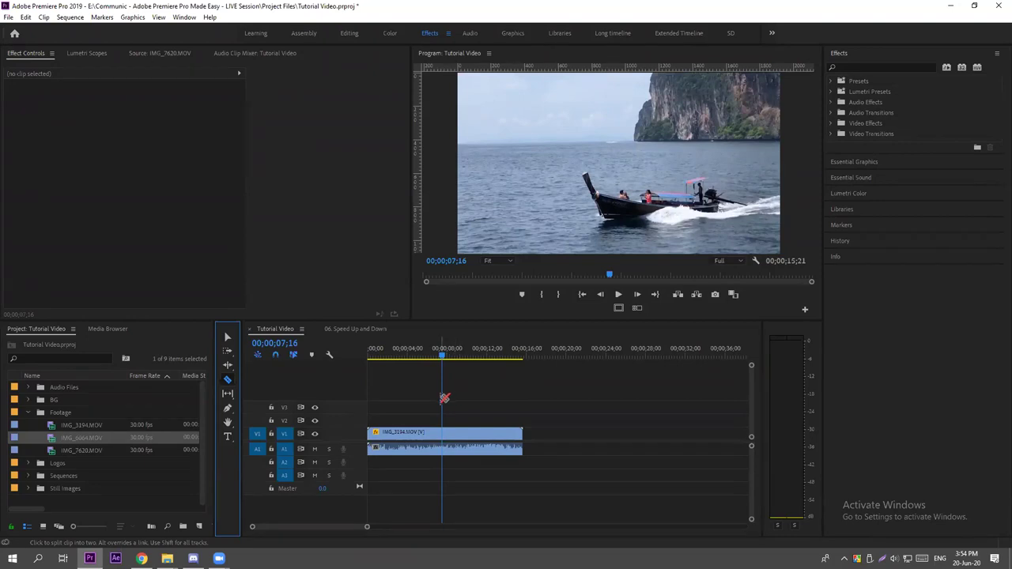
left_click(227, 337)
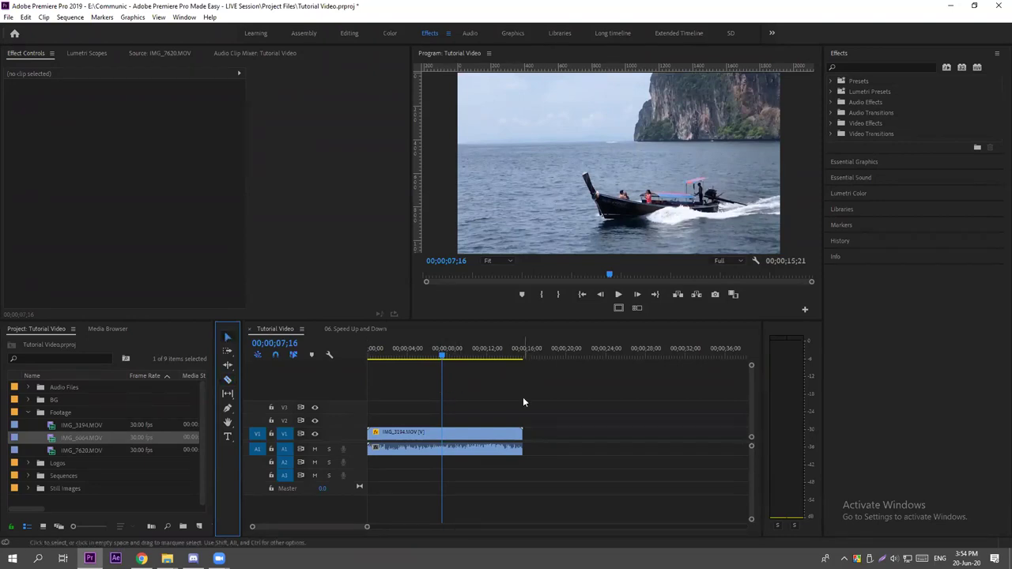
left_click(227, 379)
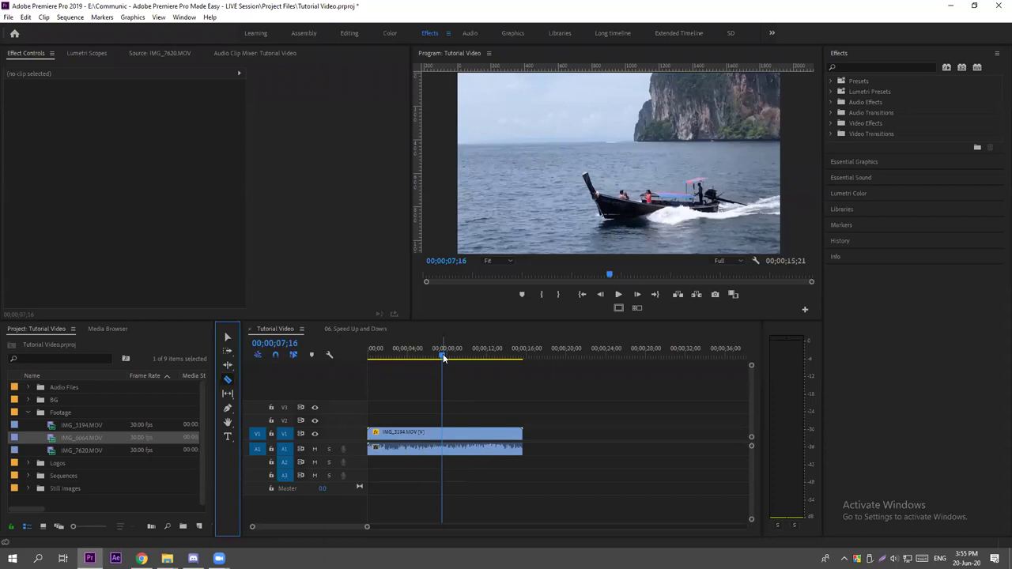
Move the playhead to 00;00;05;00 by editing its timecode.
left_click(283, 343)
left_click(287, 342)
key("BackSpace")
type("5")
key("BackSpace")
key("BackSpace")
type("00")
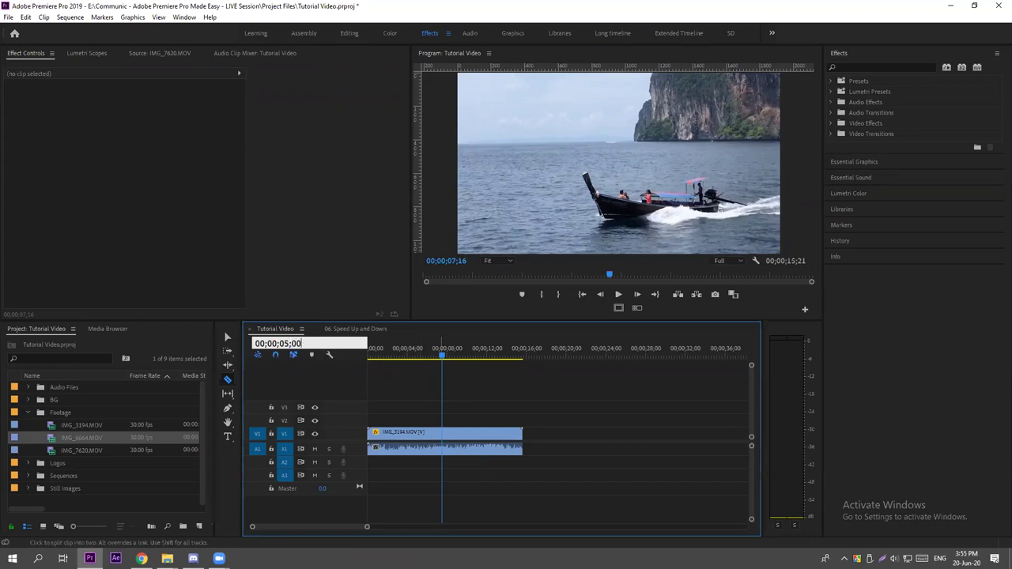
key("Return")
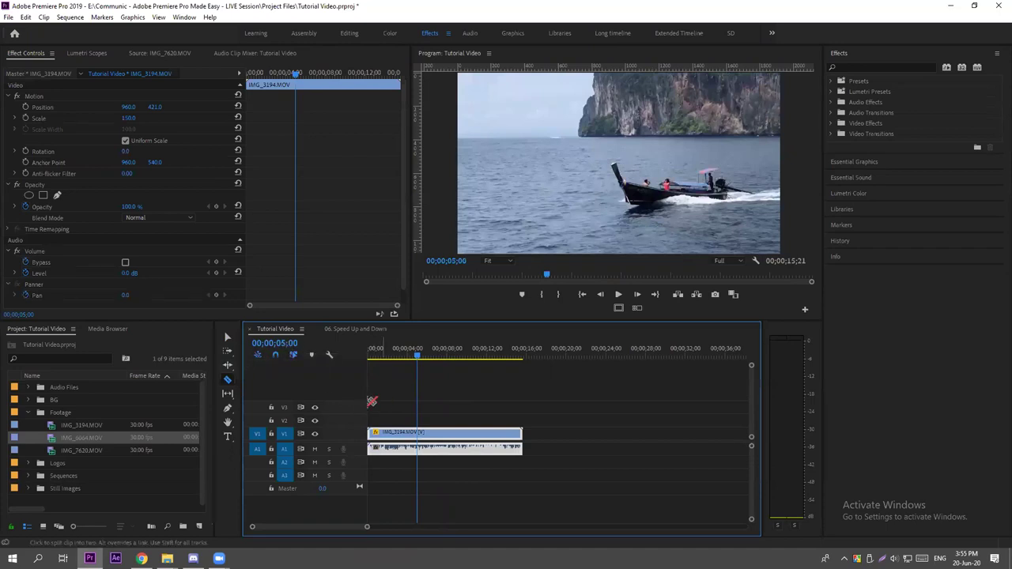
With the Razor tool and Snap off, split the IMG_3194 boat clip at the playhead.
left_click(229, 379)
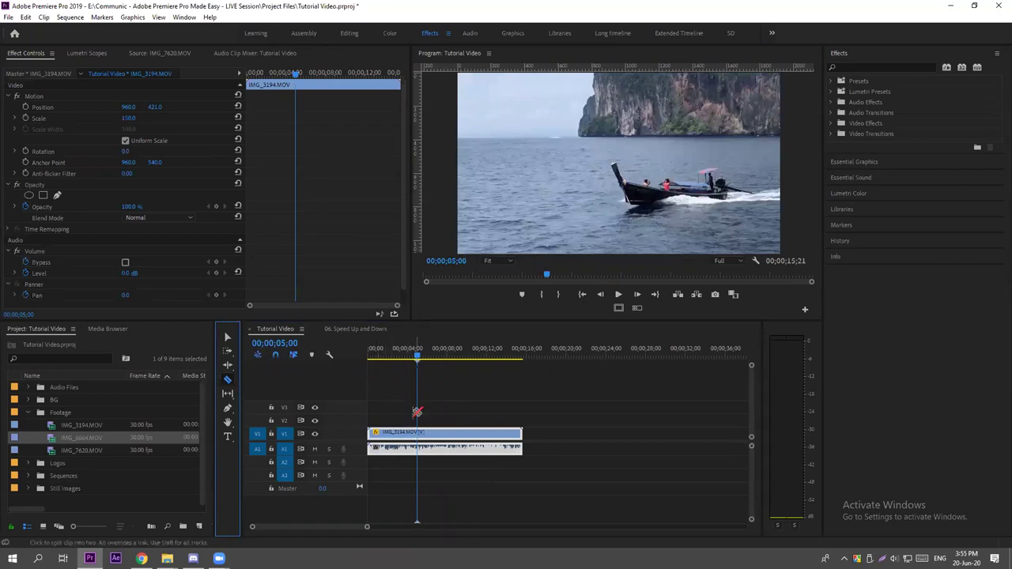
left_click(277, 353)
left_click(419, 433)
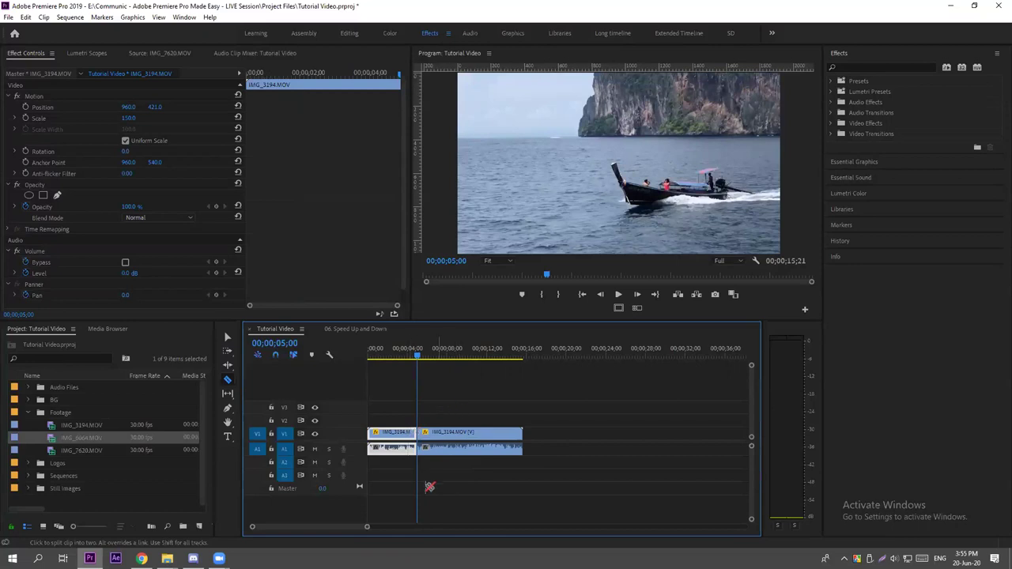
Drag the second boat piece right to leave a gap, undo a stray move, and park the playhead at 15;25.
key("v")
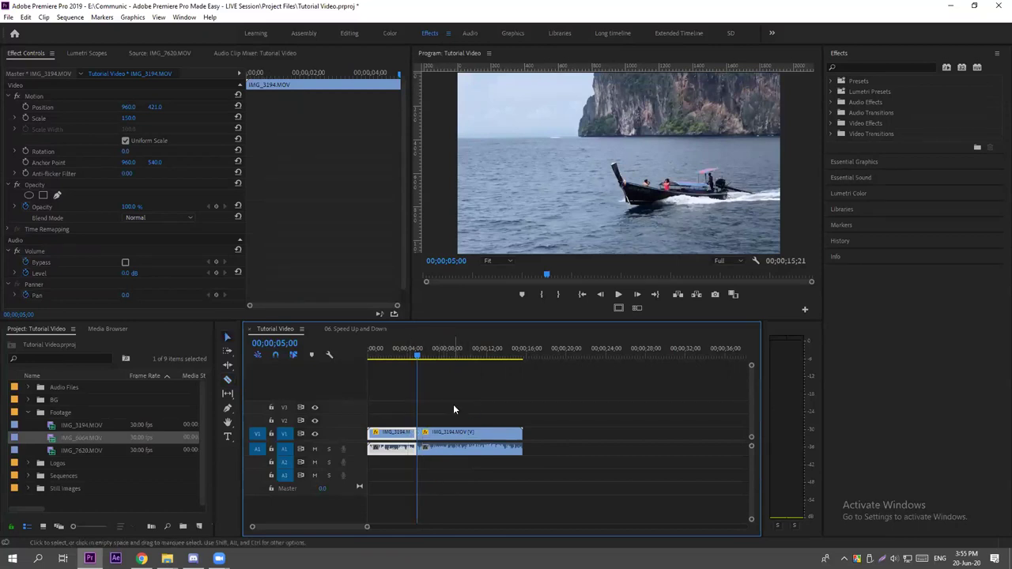
left_click(466, 408)
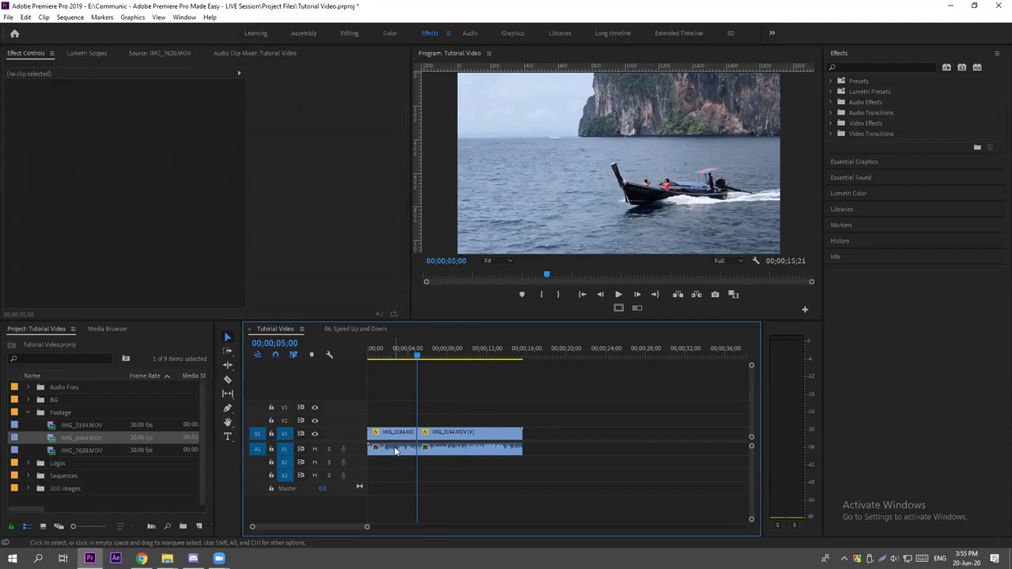
left_click(446, 445)
left_click_drag(464, 437, 527, 436)
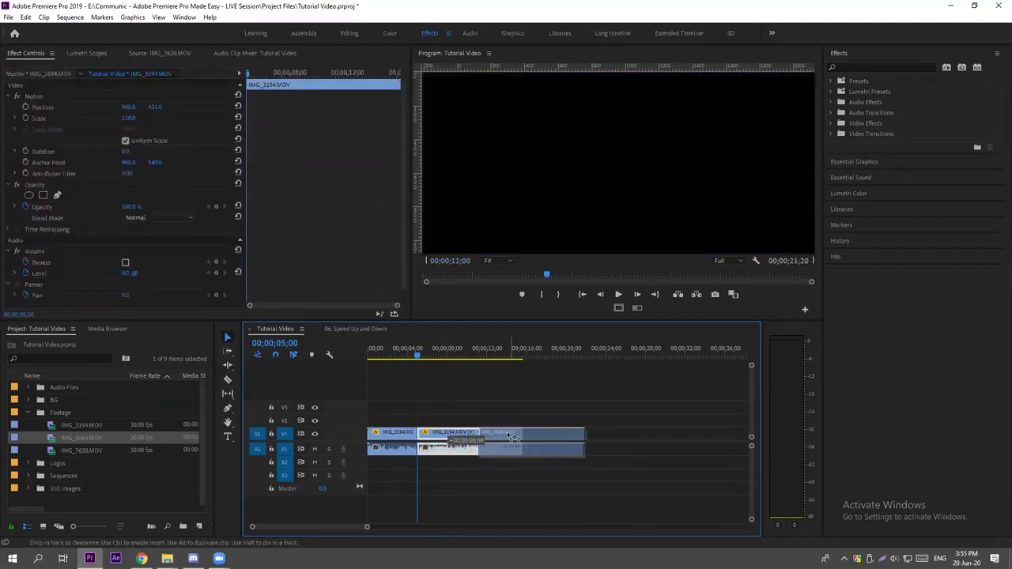
left_click(542, 410)
left_click(387, 442)
left_click_drag(387, 443, 426, 443)
left_click(449, 406)
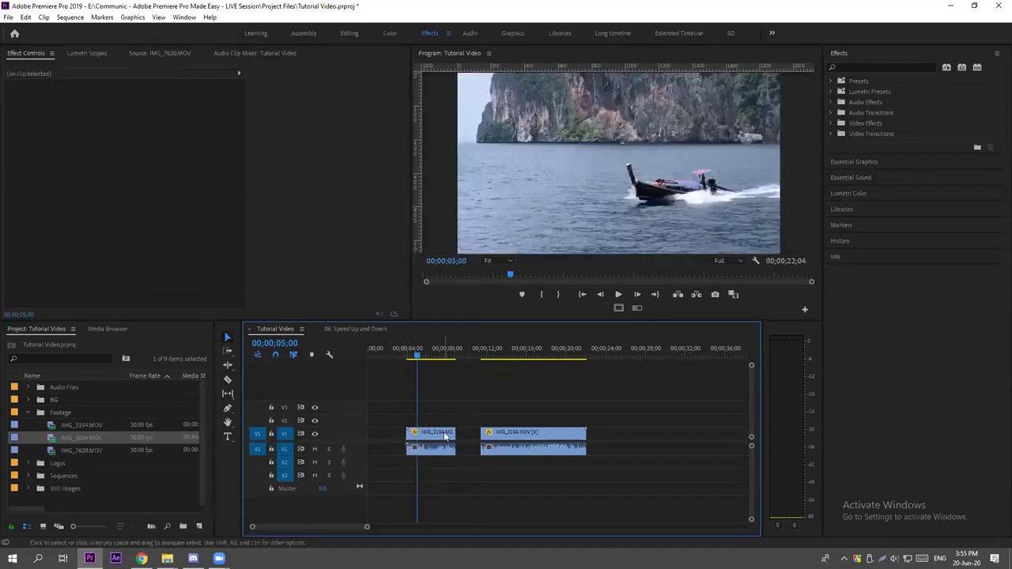
key("ctrl+z")
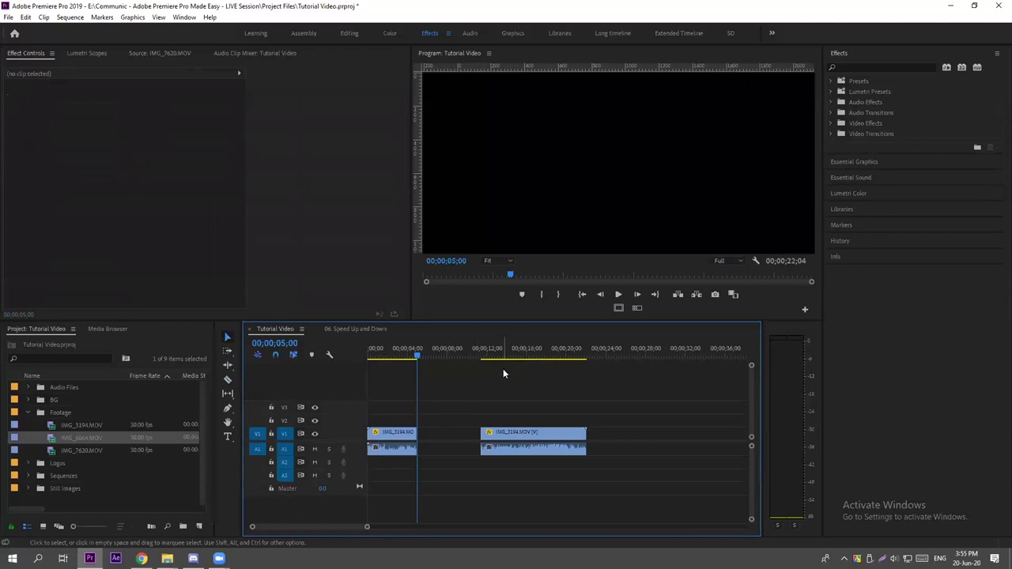
left_click(520, 352)
key("space")
key("space")
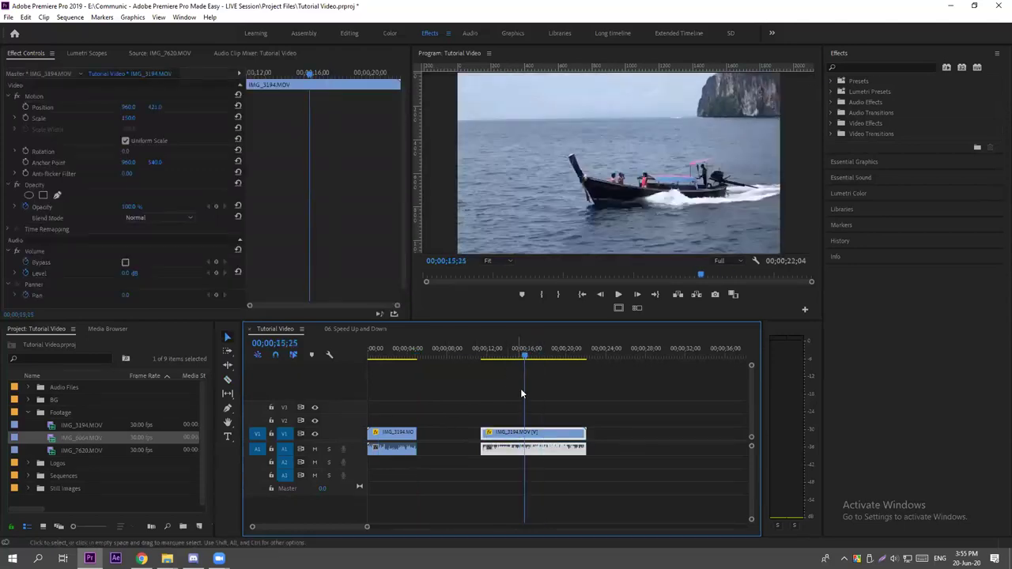
Razor the second boat piece at 00;00;15;25 and drag its tail section further right on V1.
left_click(228, 379)
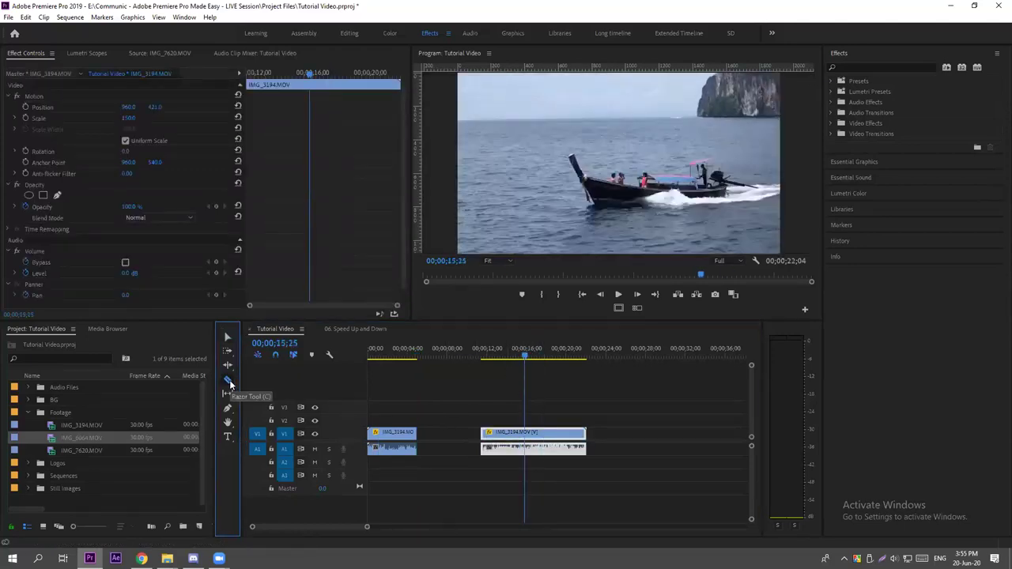
left_click(529, 431)
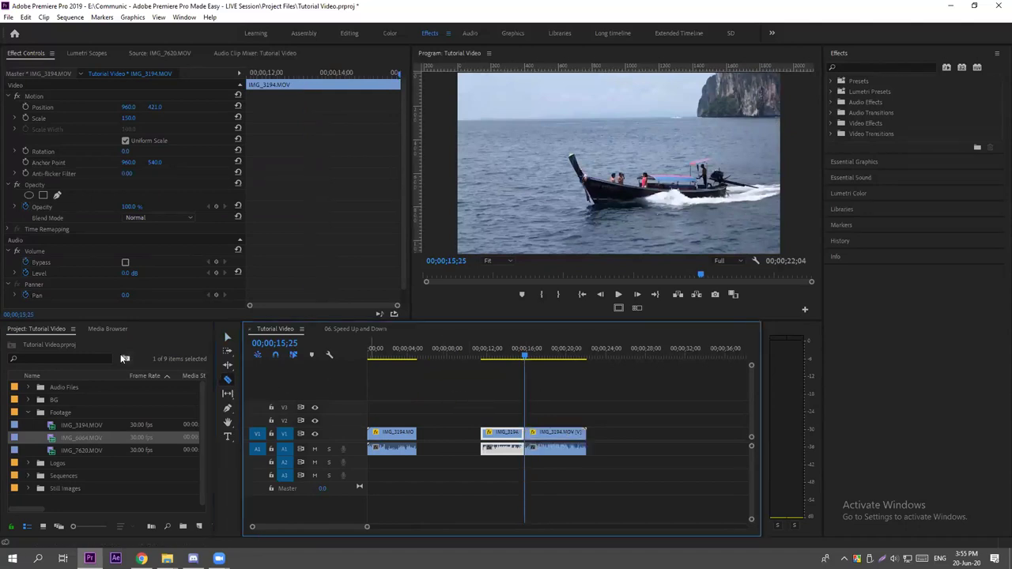
key("v")
left_click(491, 401)
left_click_drag(553, 434, 597, 433)
left_click(496, 412)
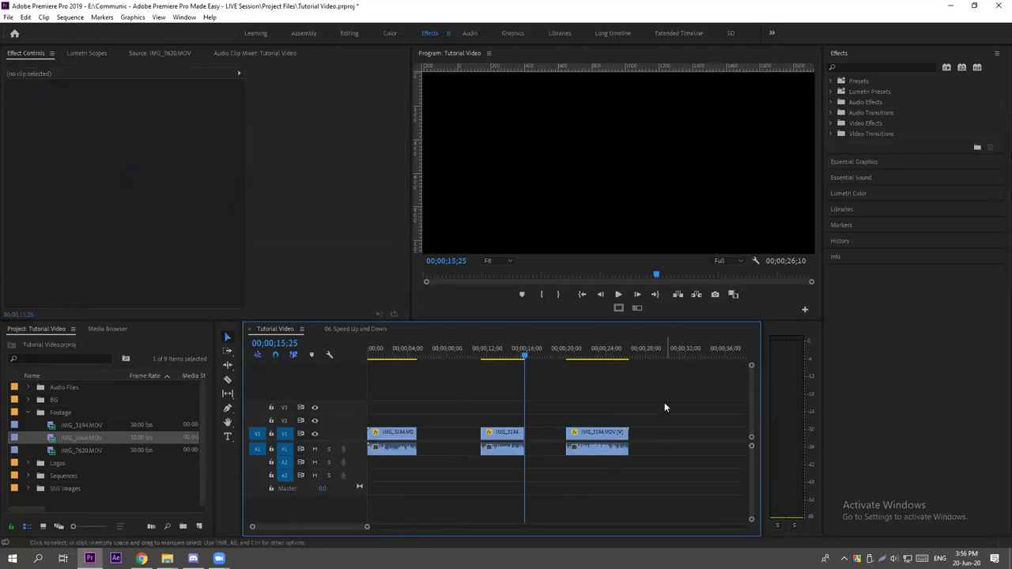
Marquee-select the second and third boat pieces on V1/A1.
left_click_drag(629, 398, 468, 471)
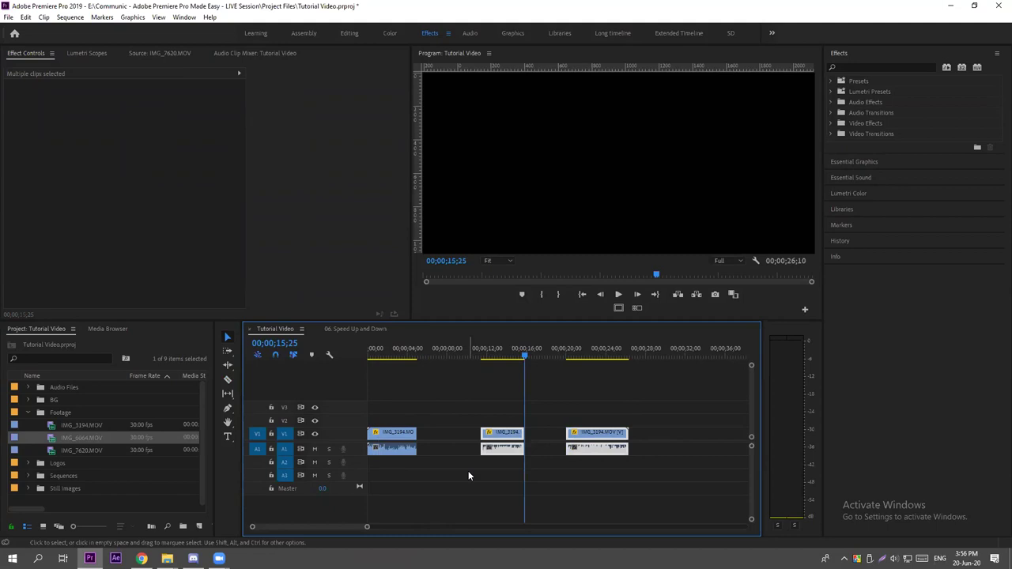
Delete the two selected pieces, put the playhead at 00;00;01;10, and switch to the Razor tool.
key("Delete")
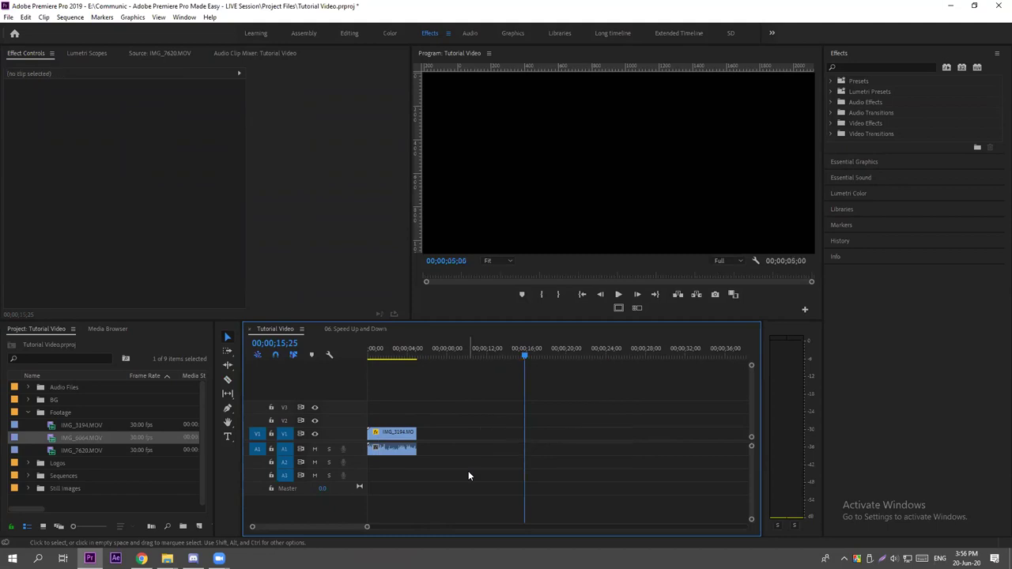
left_click(381, 354)
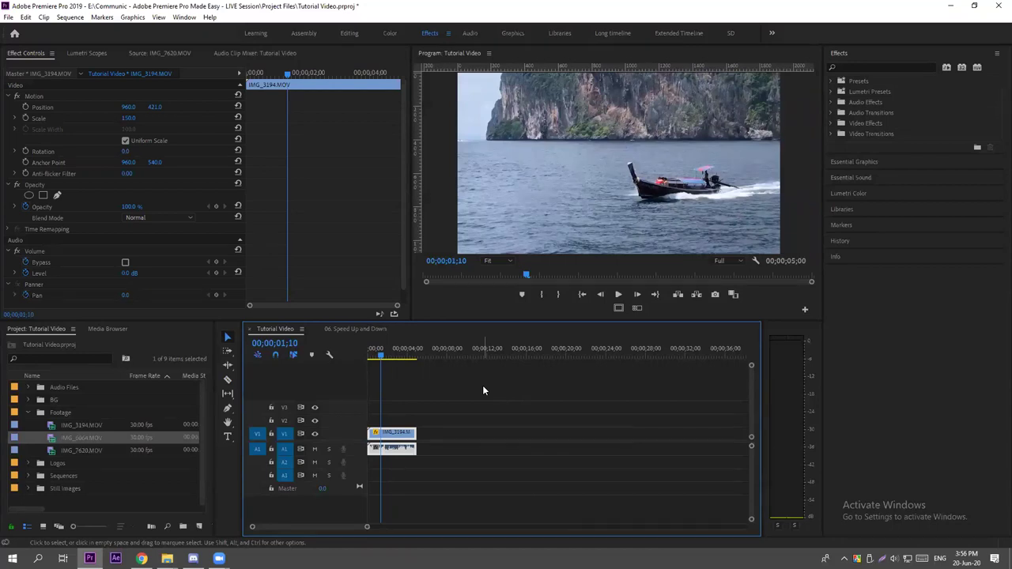
key("c")
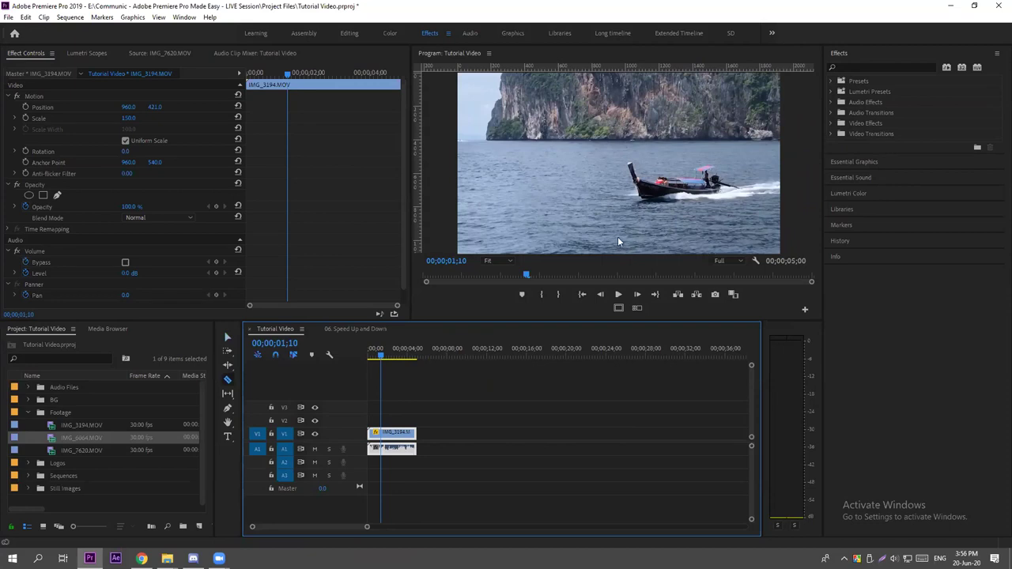
Return to the Selection tool and select the remaining IMG_3194 boat clip.
left_click(226, 338)
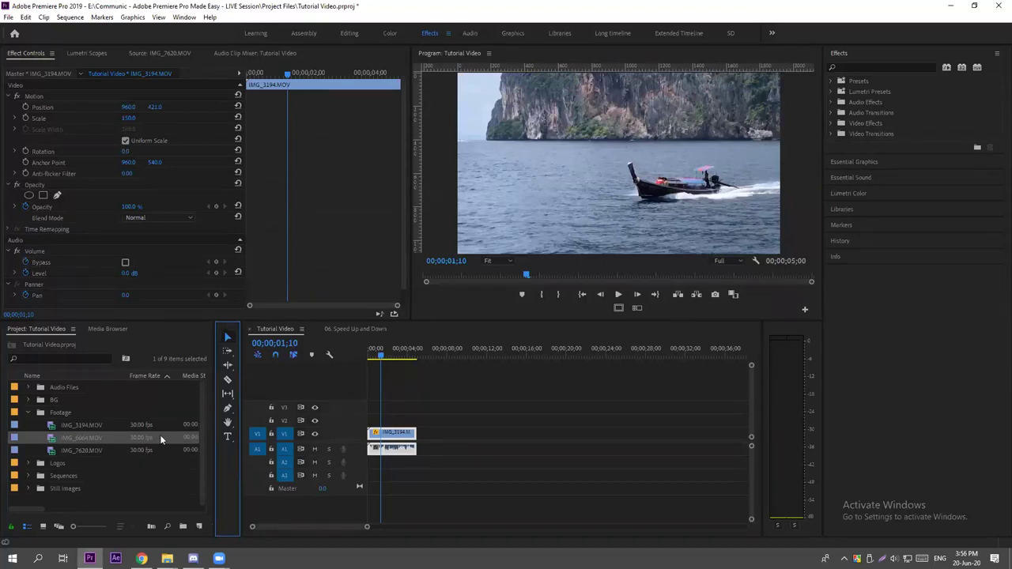
left_click(437, 382)
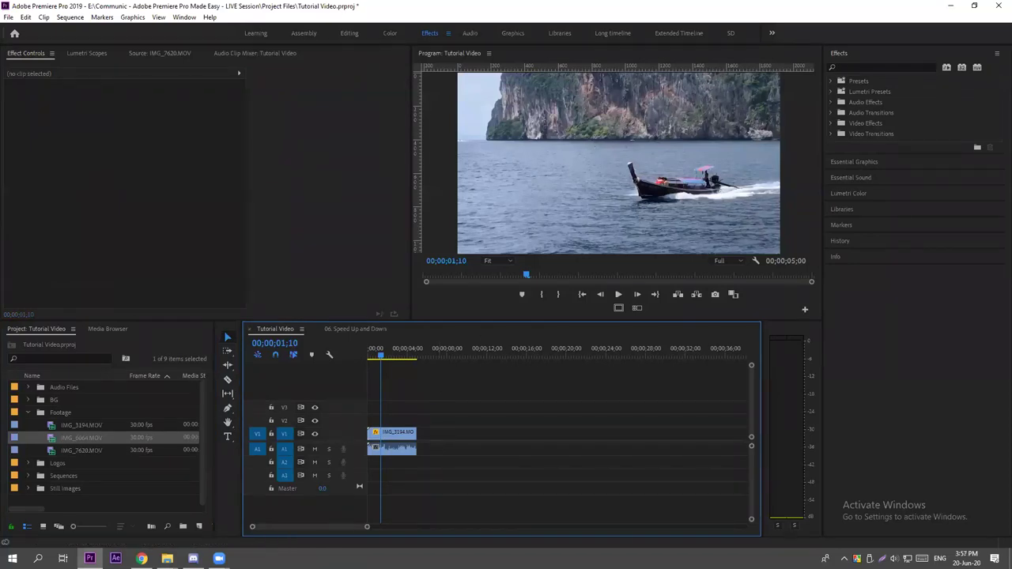
left_click(393, 432)
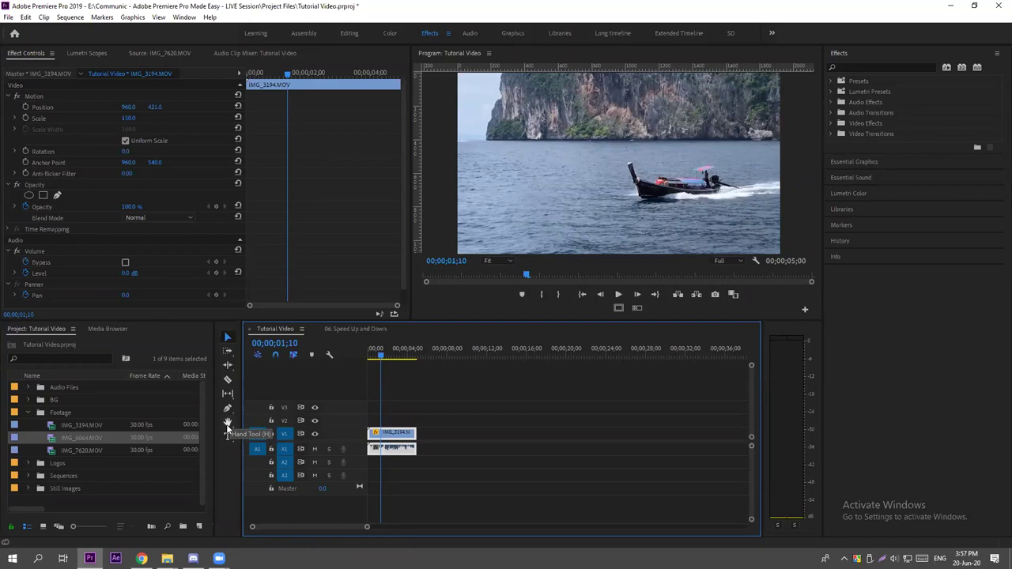
Try panning the Program monitor preview with the Hand tool, then return to the Selection tool.
left_click(228, 422)
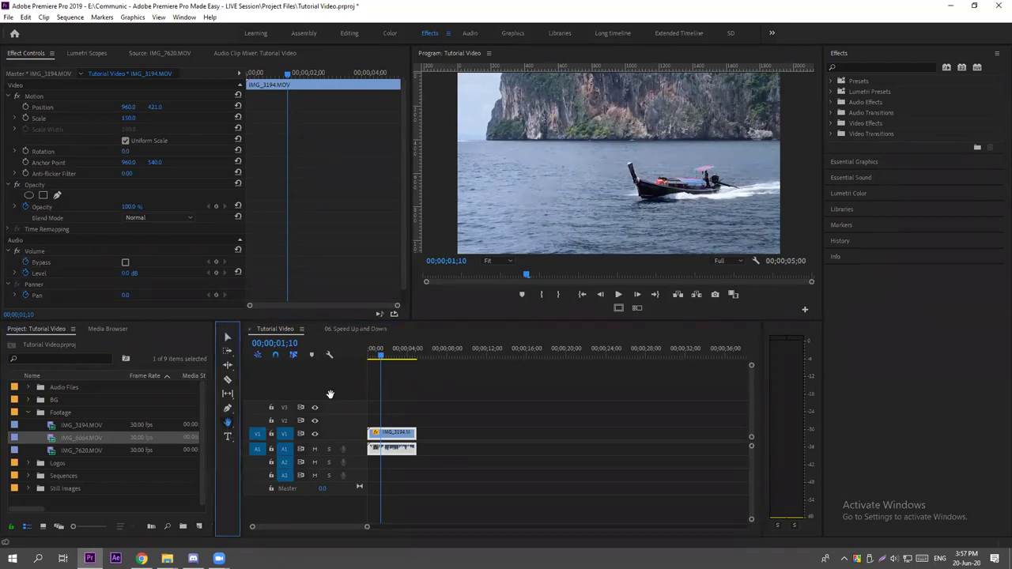
left_click(620, 143)
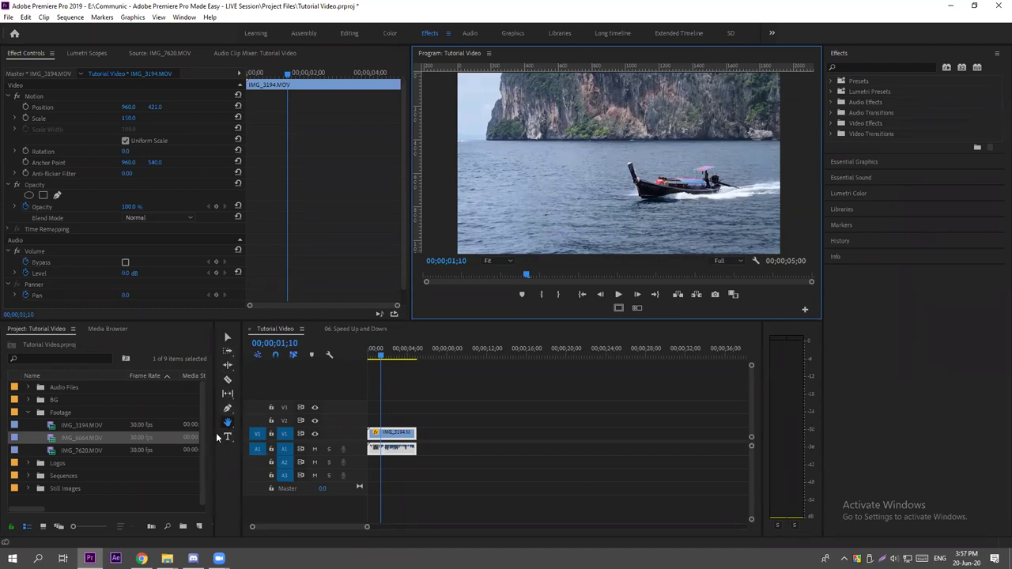
left_click(231, 334)
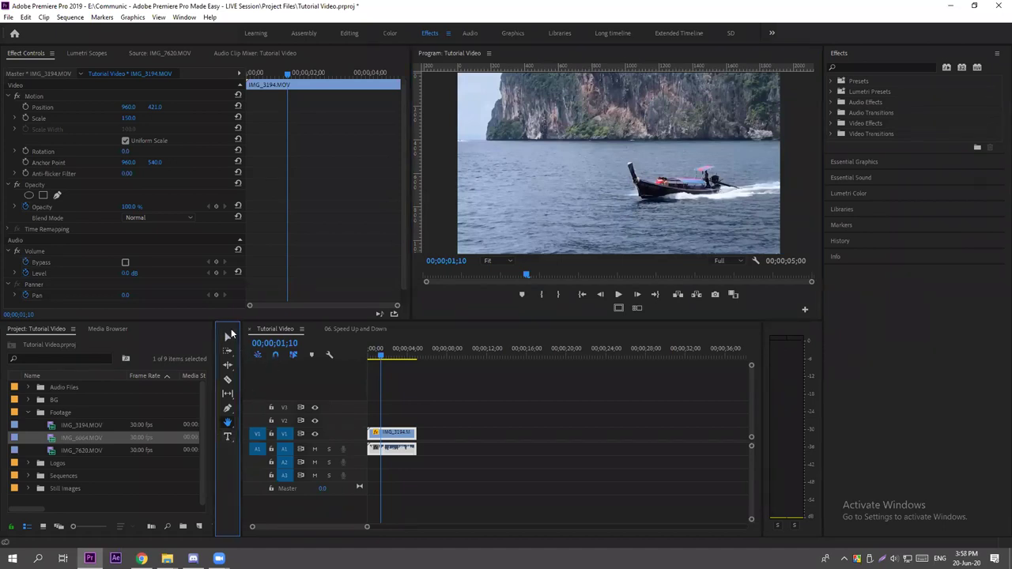
left_click(227, 335)
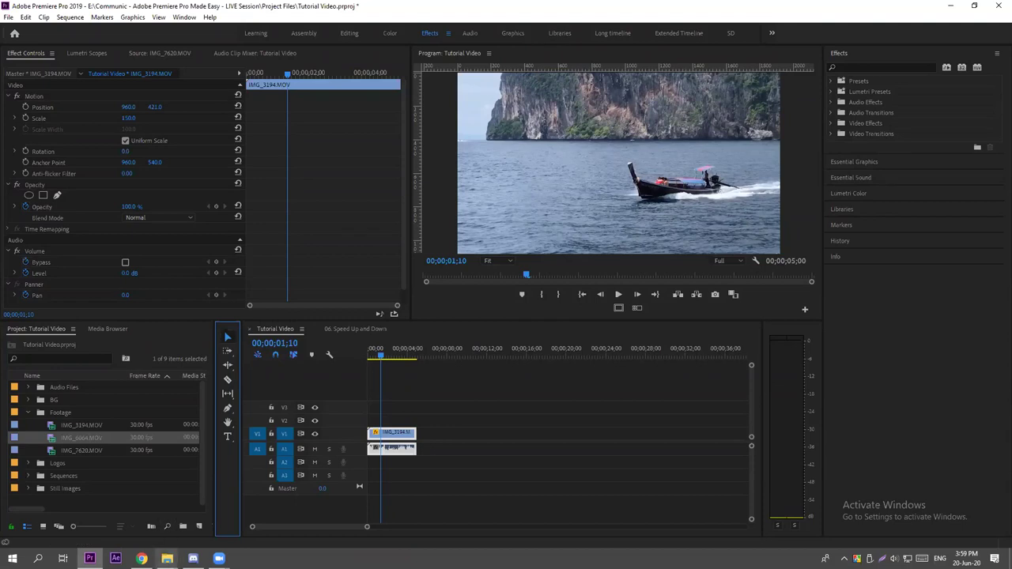
Browse the project's Project Files and Auto-Save folders in Explorer.
mouse_move(167, 558)
left_click(197, 513)
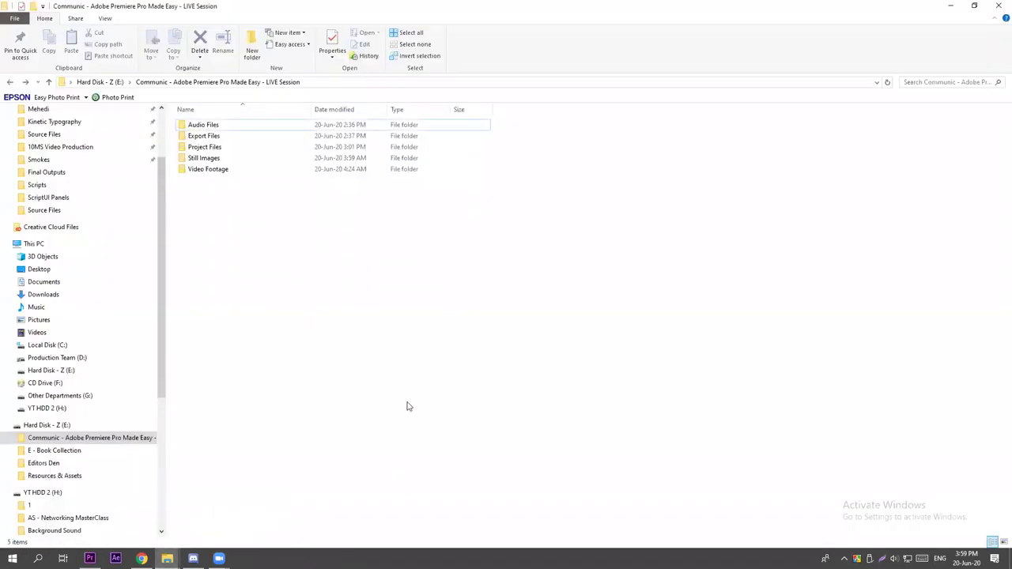
double_click(246, 147)
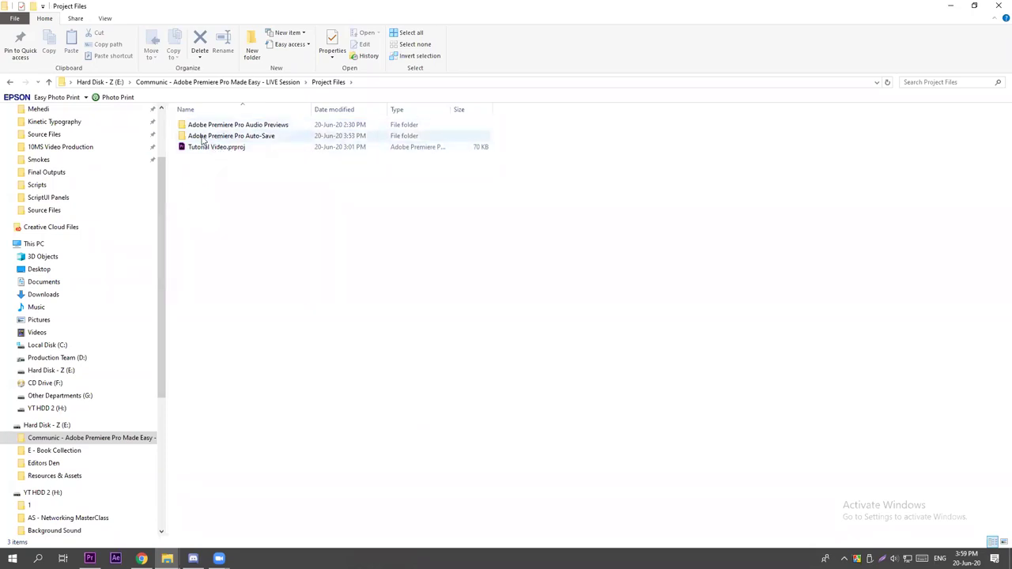
double_click(250, 137)
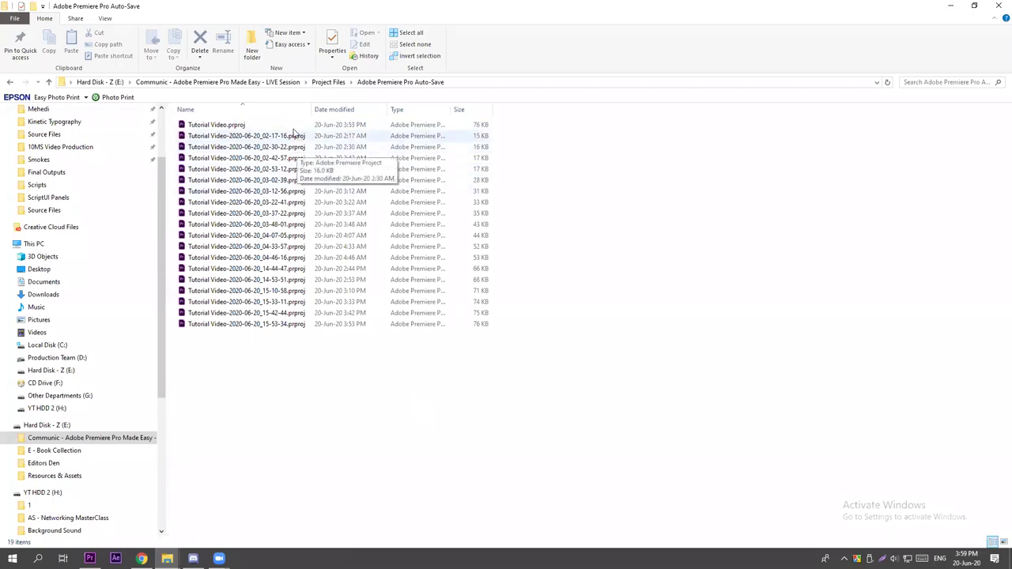
left_click(9, 83)
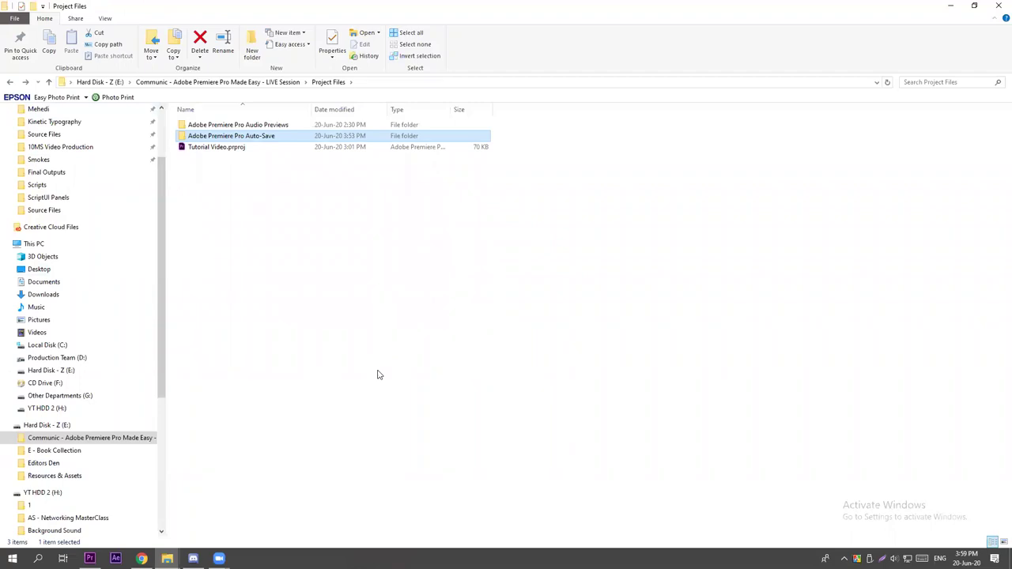
Back in Premiere Pro, deselect the timeline clip and save the Tutorial Video project.
left_click(89, 558)
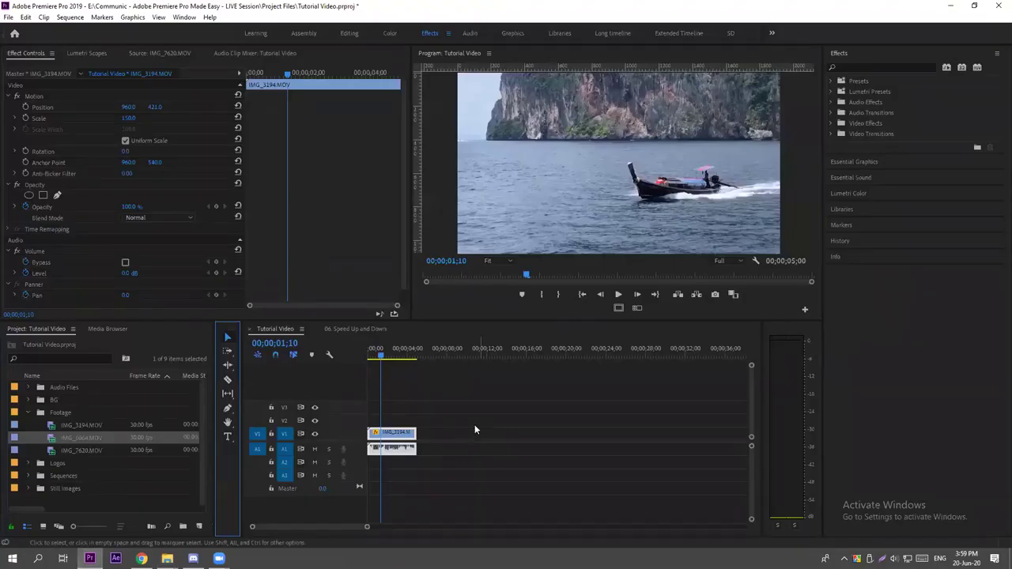
left_click(478, 404)
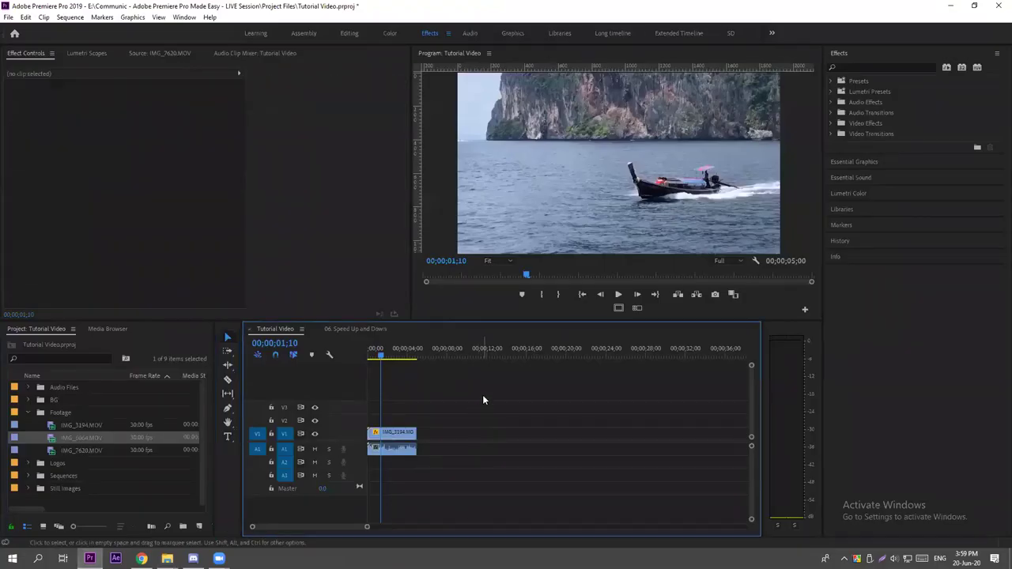
left_click(8, 16)
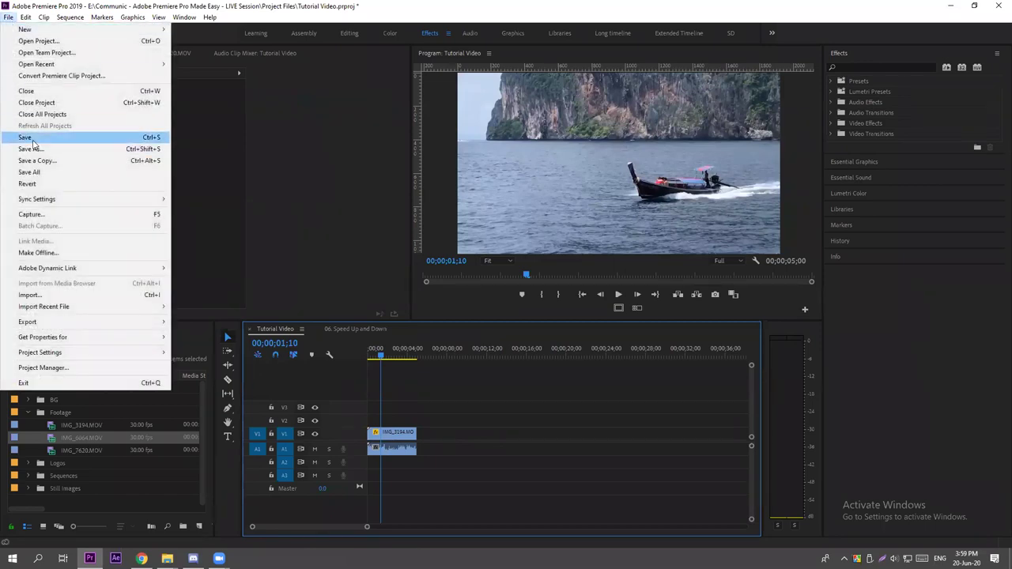
left_click(558, 388)
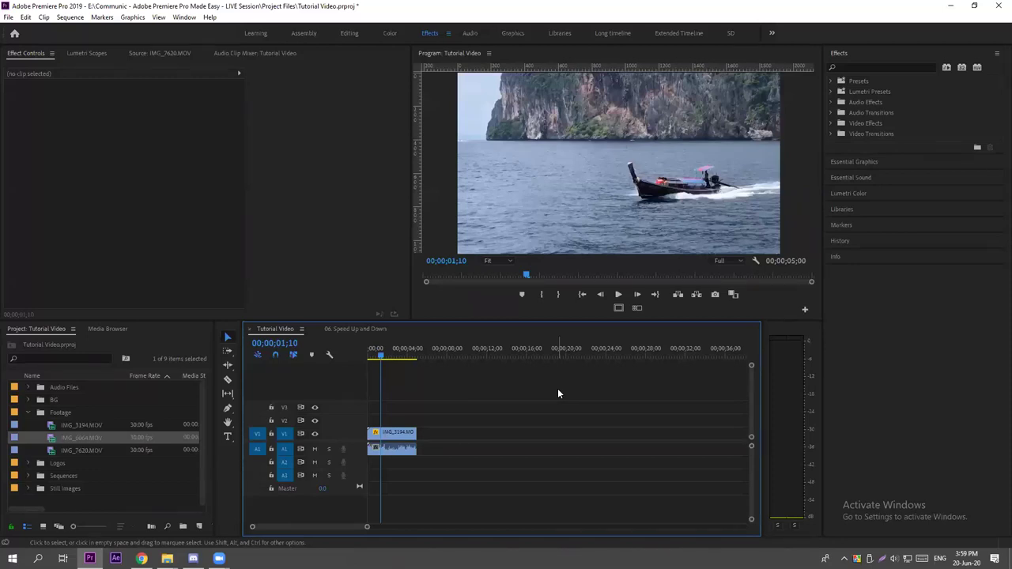
key("ctrl+s")
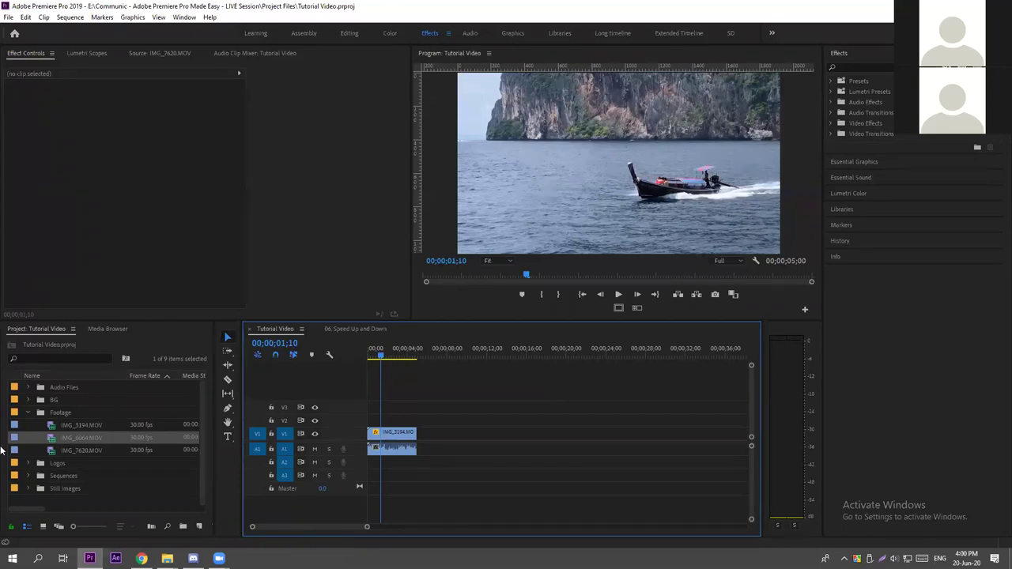
Create sequences Video 01, Video 02 and Video 03 with Ctrl+N, then open Video 01.
left_click(29, 412)
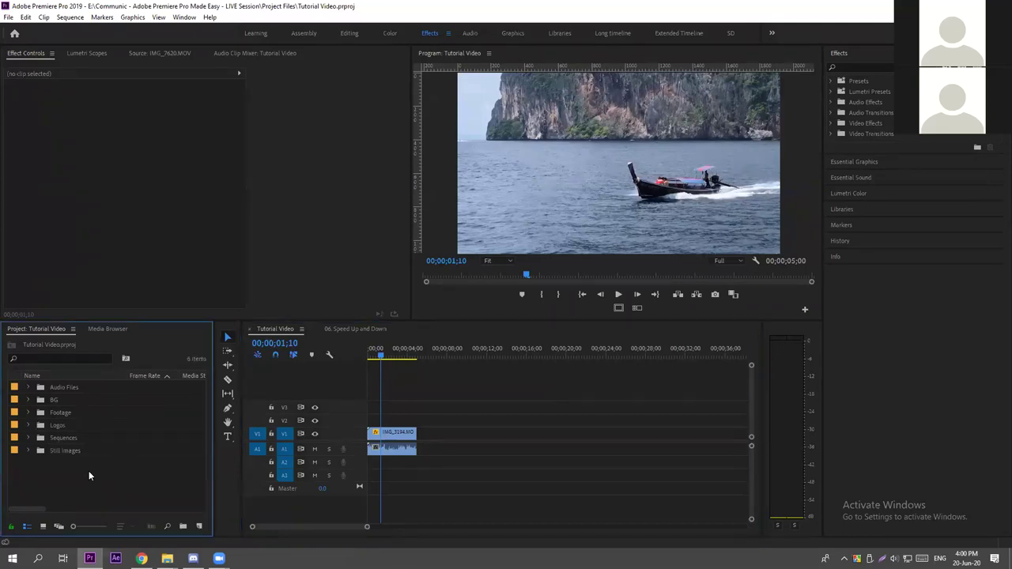
key("ctrl+n")
type("Video 01")
key("Return")
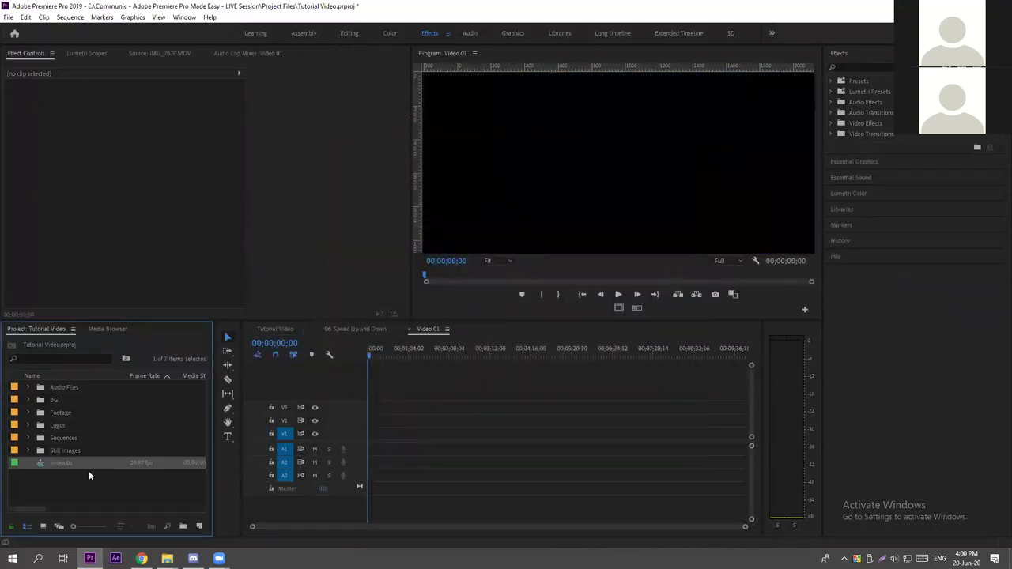
key("ctrl+n")
type("Video 02")
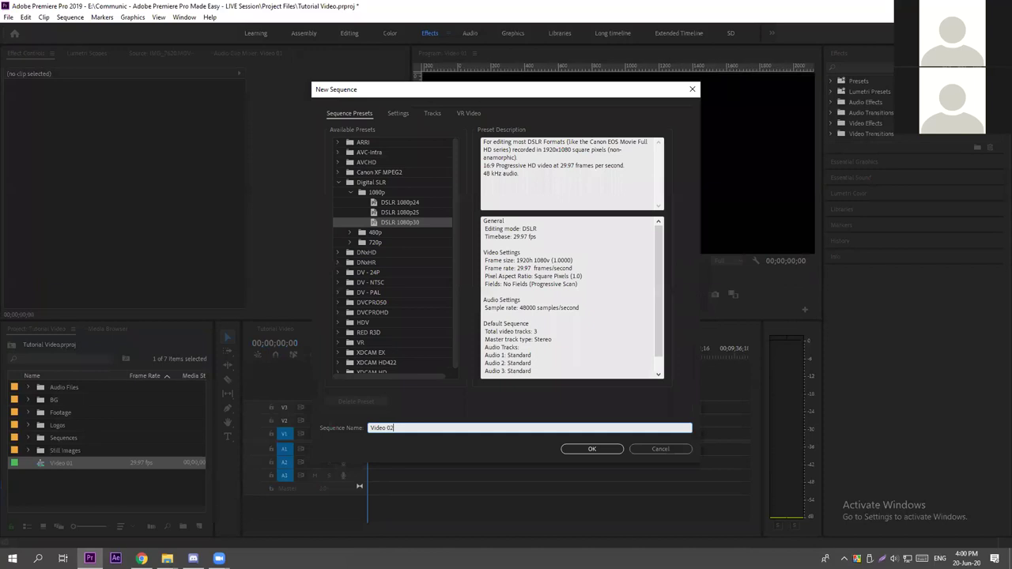
key("Return")
key("ctrl+n")
type("Video 03")
key("Return")
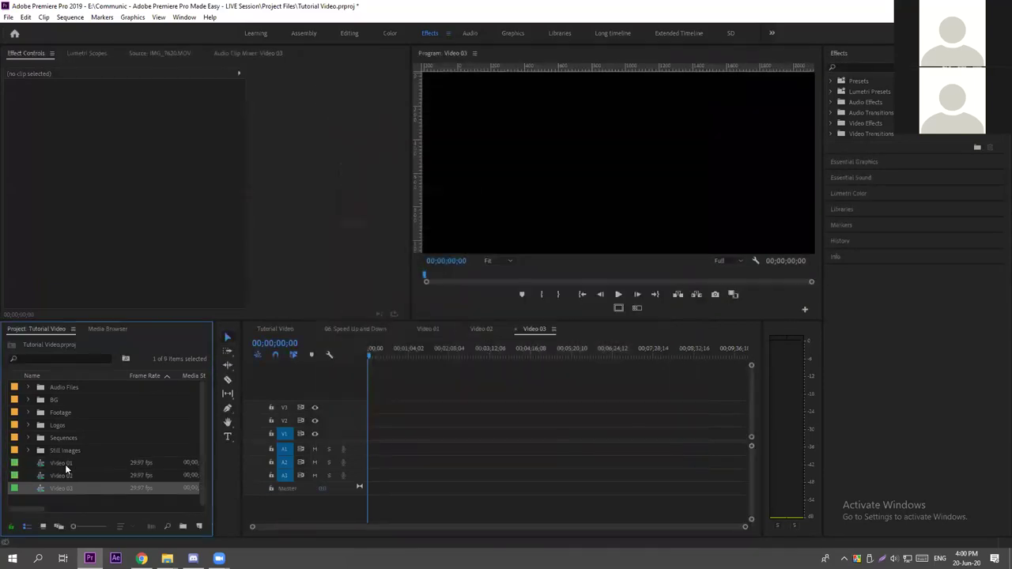
double_click(55, 463)
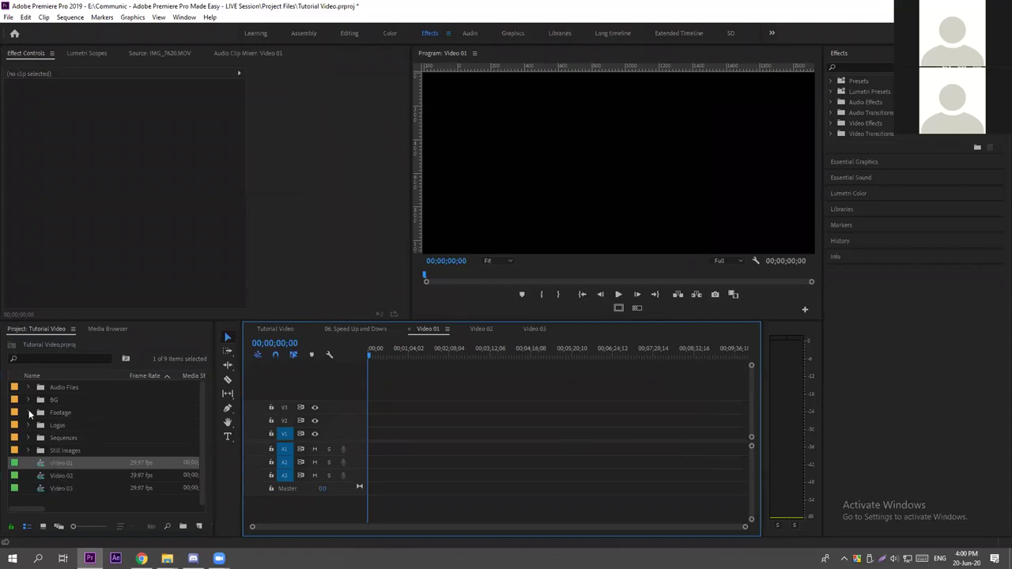
left_click(28, 412)
Add IMG_7620.MOV to Video 01, keeping the existing sequence settings, and play it back.
double_click(49, 437)
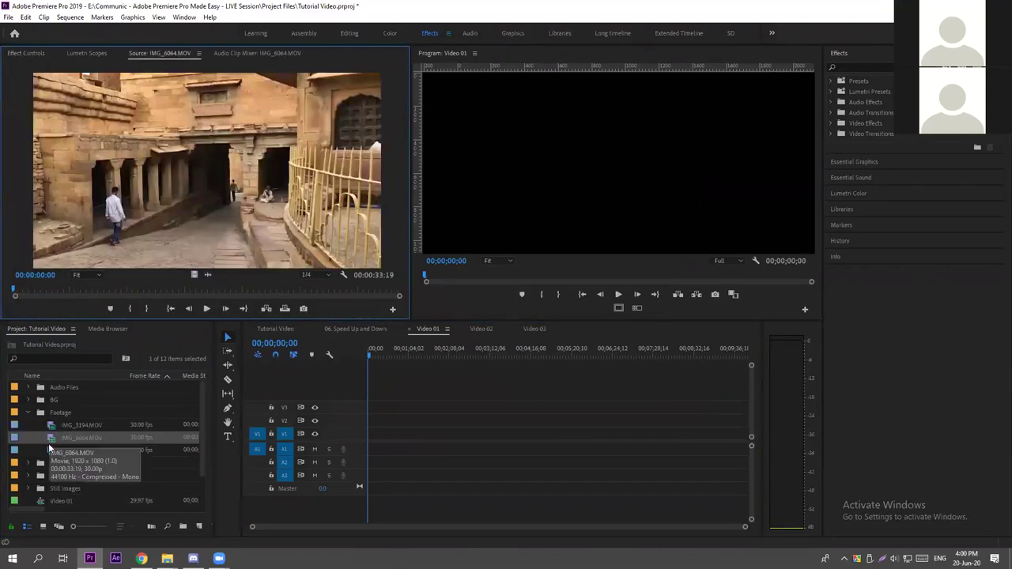
double_click(51, 451)
left_click_drag(52, 449, 370, 434)
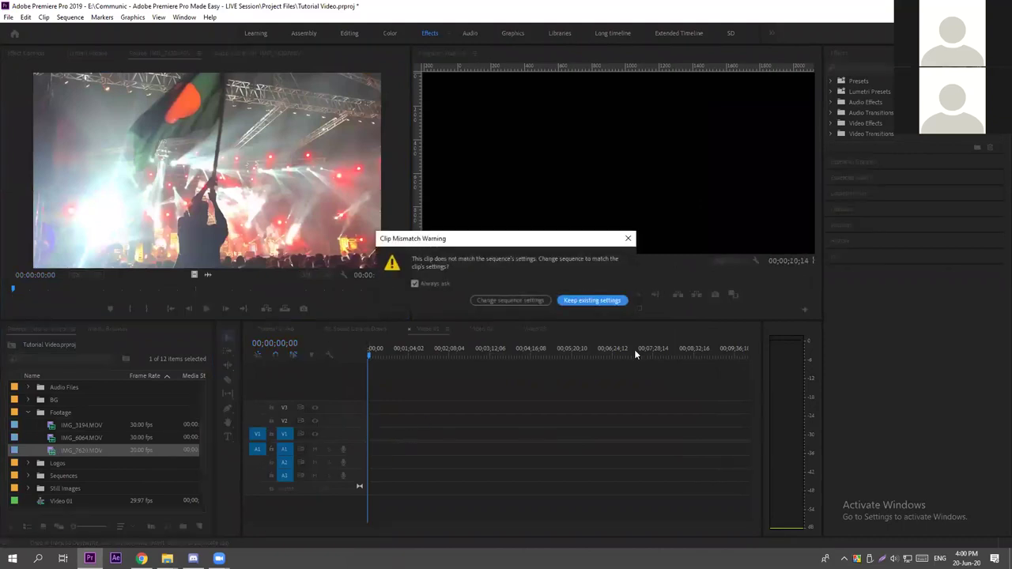
left_click(608, 302)
key("space")
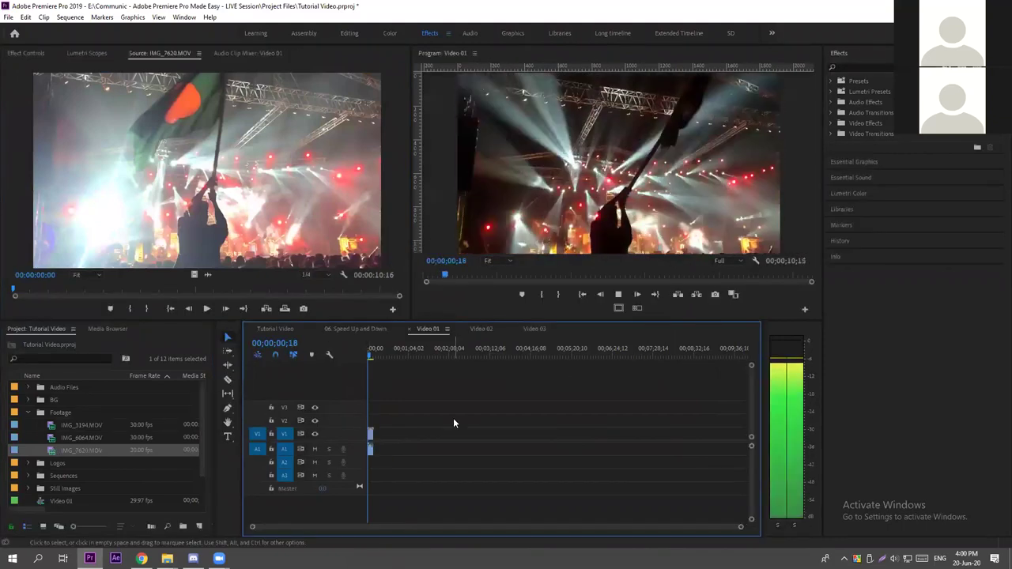
key("space")
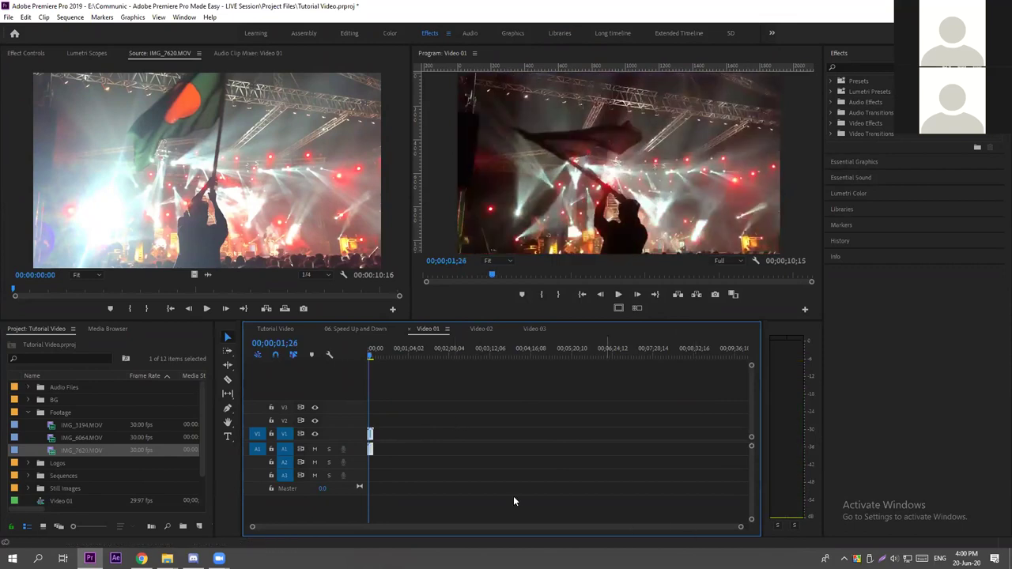
Cut the clip at 00;00;02;03 and drag the second piece later, leaving a gap.
left_click_drag(253, 529, 466, 529)
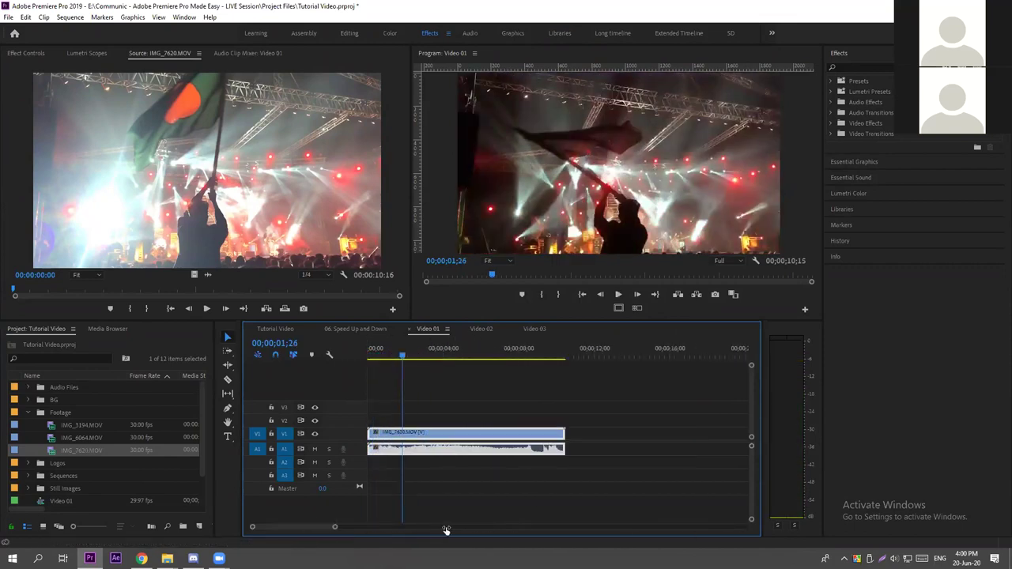
mouse_move(402, 358)
left_mouse_down()
mouse_move(466, 365)
mouse_move(369, 356)
mouse_move(408, 356)
left_mouse_up()
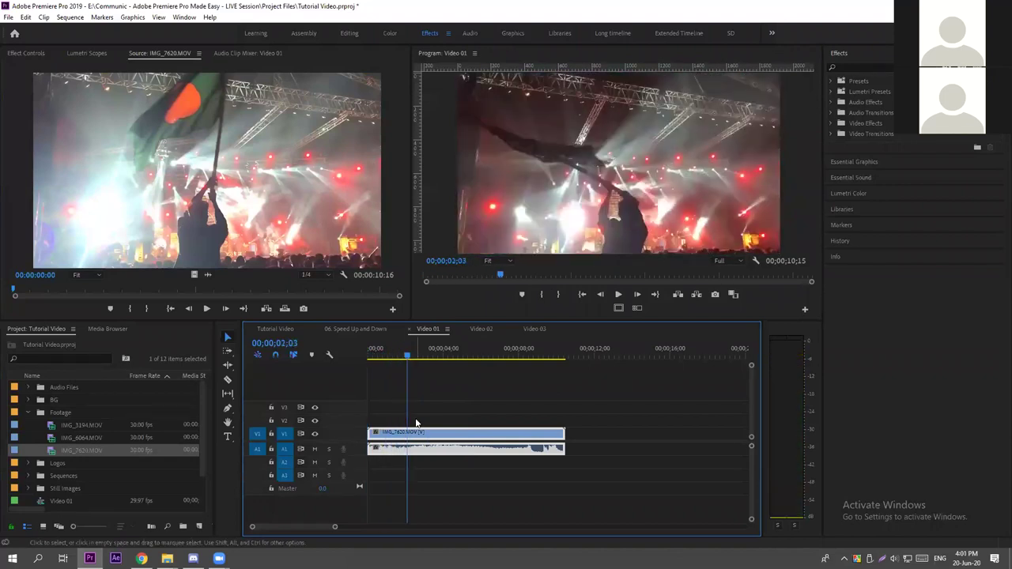
key("c")
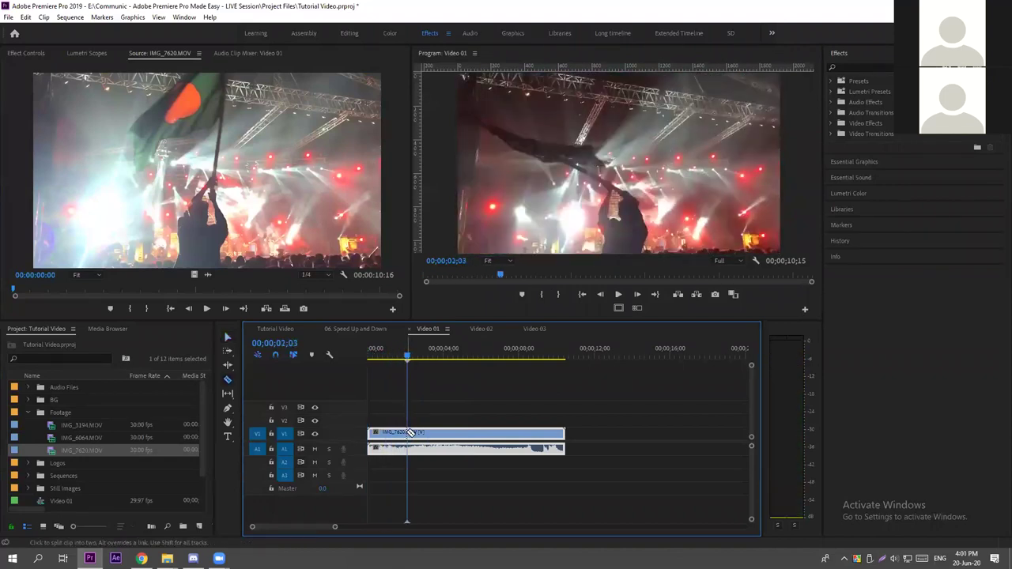
left_click(228, 383)
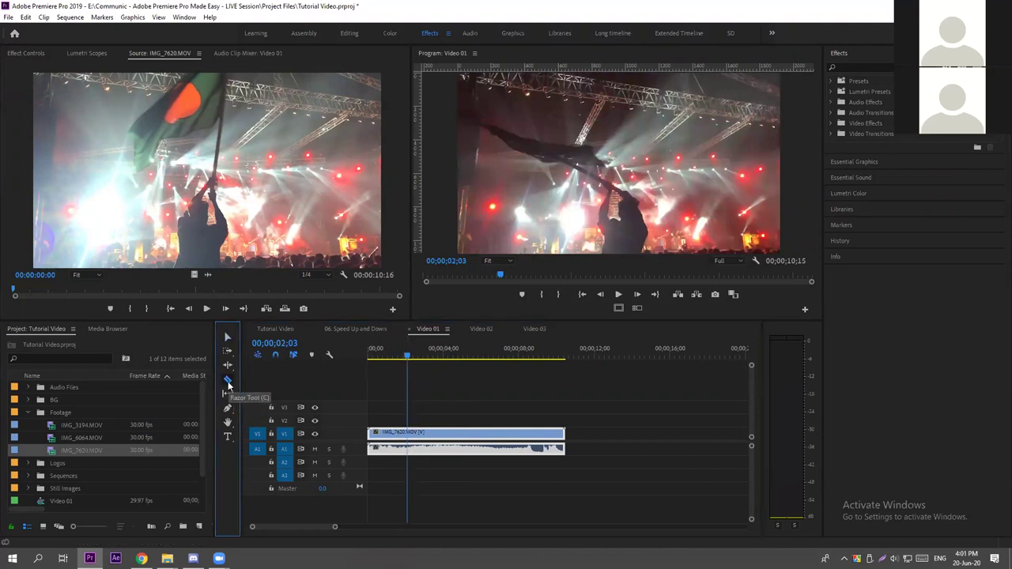
left_click(408, 432)
key("v")
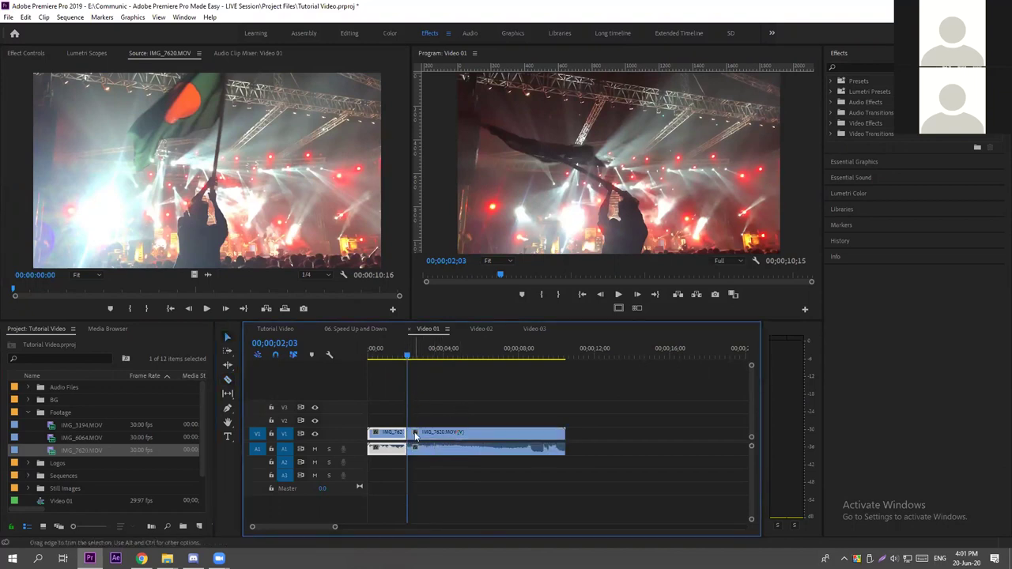
left_click_drag(434, 439, 499, 443)
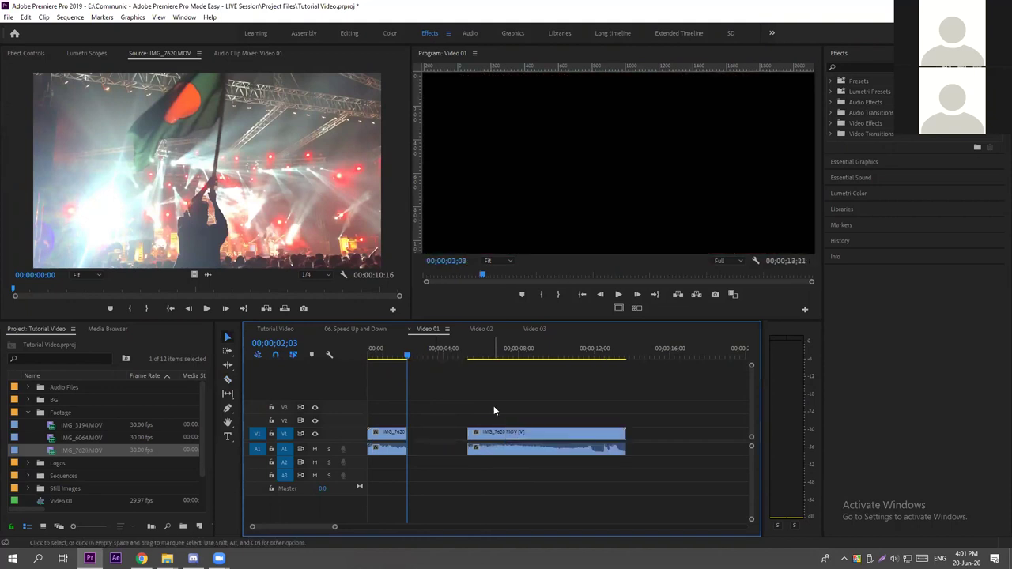
left_click_drag(562, 395, 516, 446)
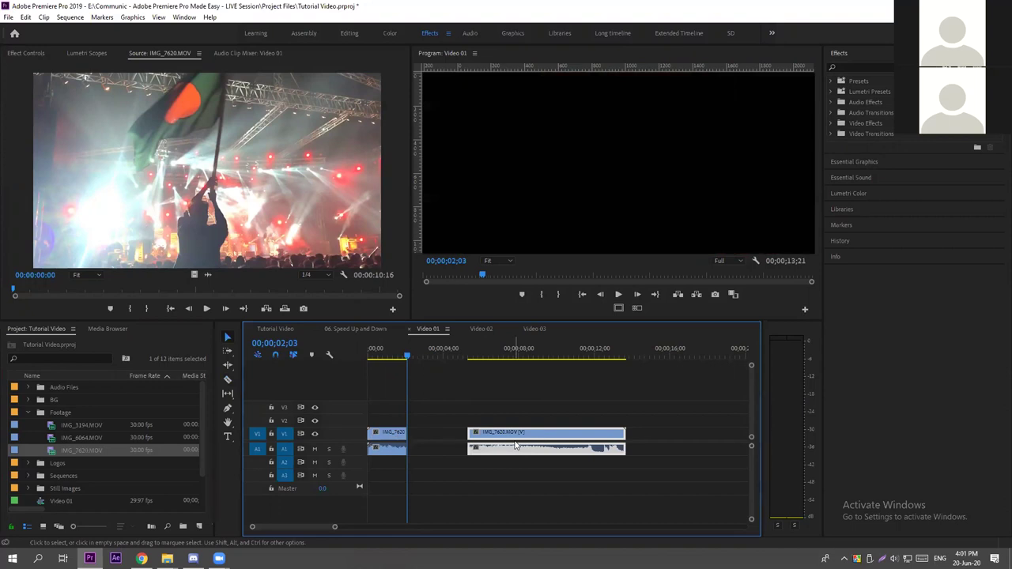
Review the Video 02 and Video 01 sequences, selecting the IMG_7620 clip in Video 01.
left_click(478, 328)
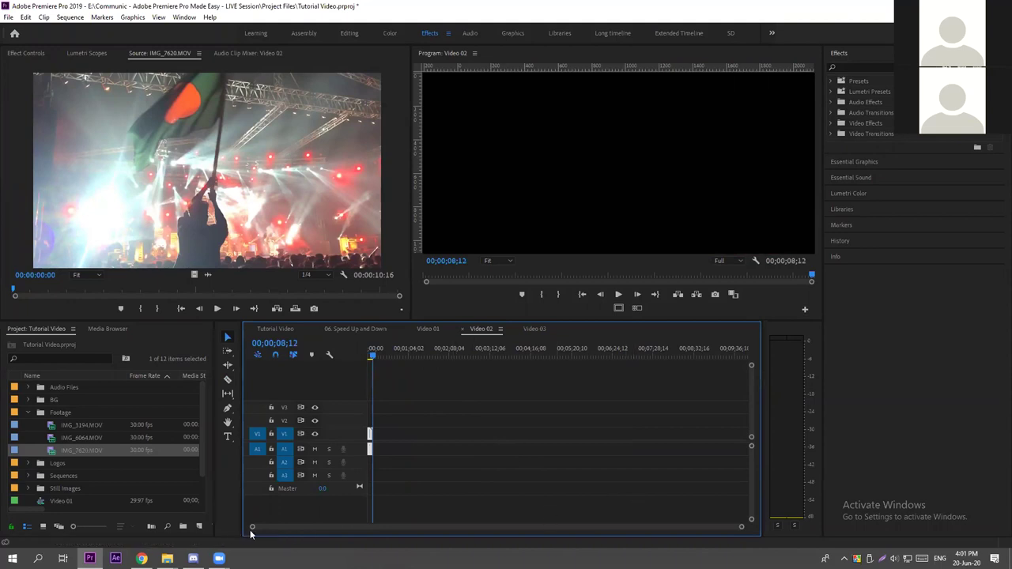
scroll(369, 530, "up", 3)
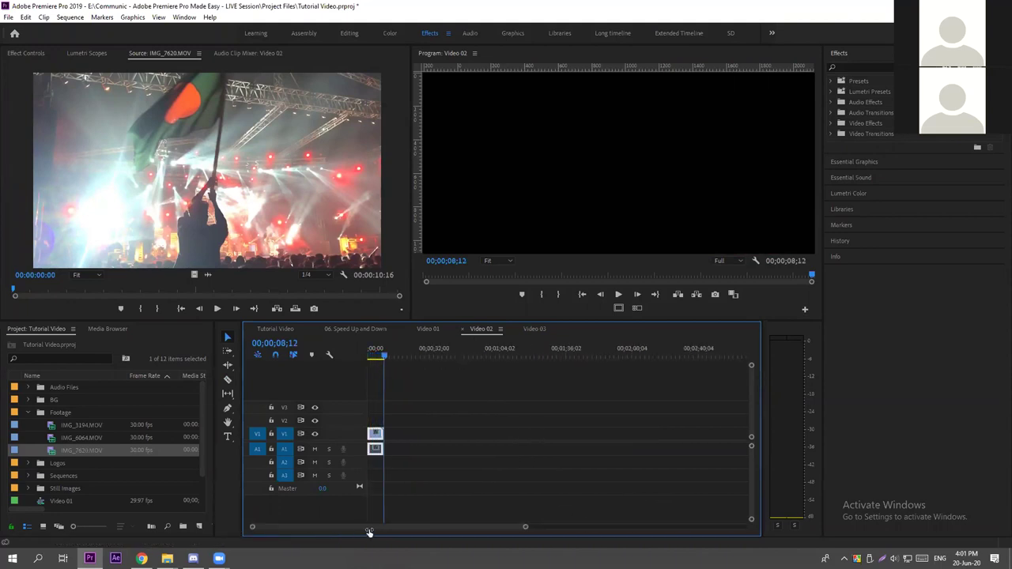
scroll(368, 532, "up", 3)
left_click_drag(378, 356, 407, 357)
left_click(427, 328)
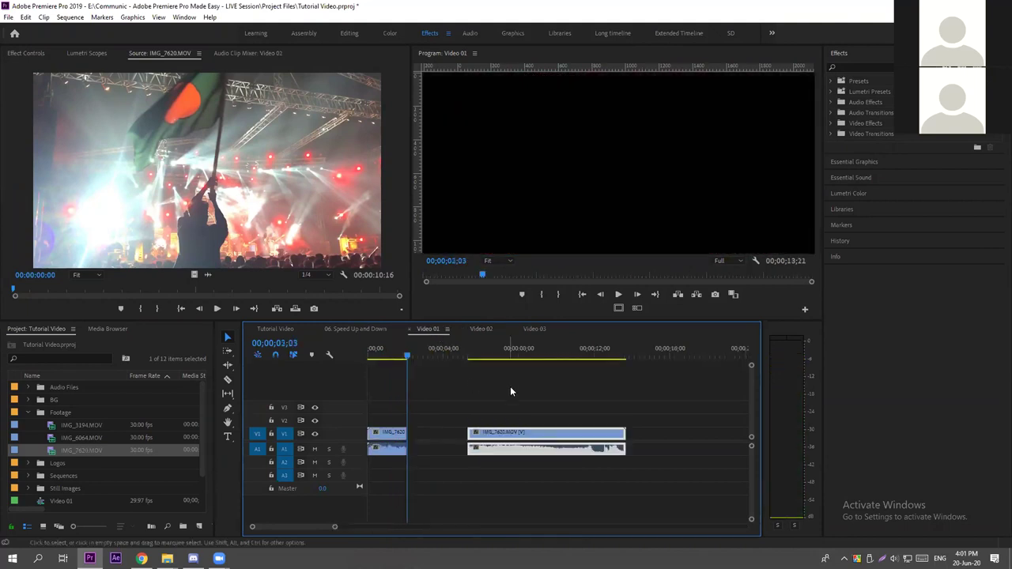
left_click(503, 357)
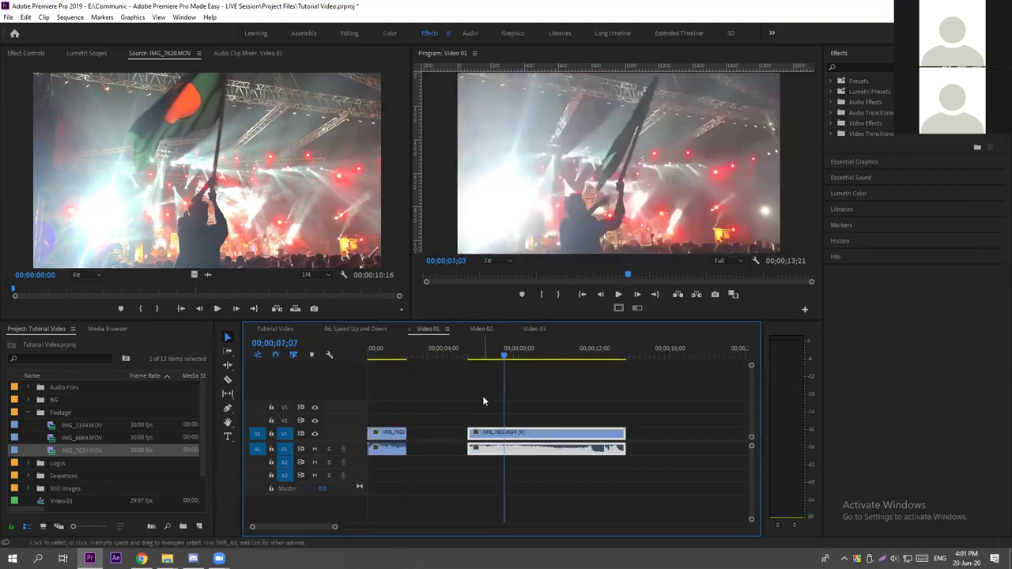
left_click_drag(556, 399, 536, 460)
In Video 02, cut the clip at 00;00;04;16 and delete the piece after the cut.
left_click(476, 326)
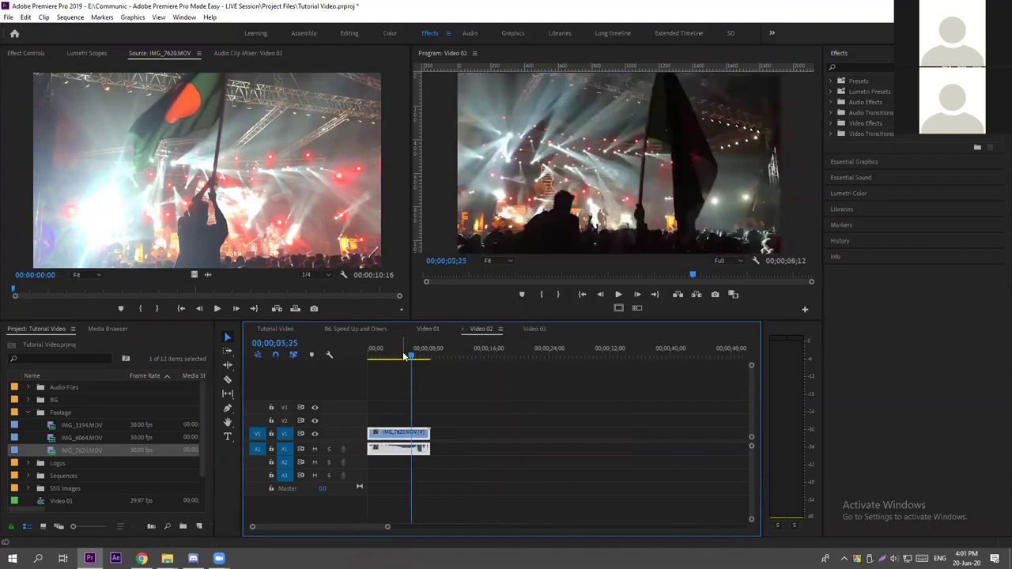
left_click_drag(405, 356, 402, 356)
key("c")
left_click(402, 433)
key("v")
left_click_drag(482, 413, 416, 476)
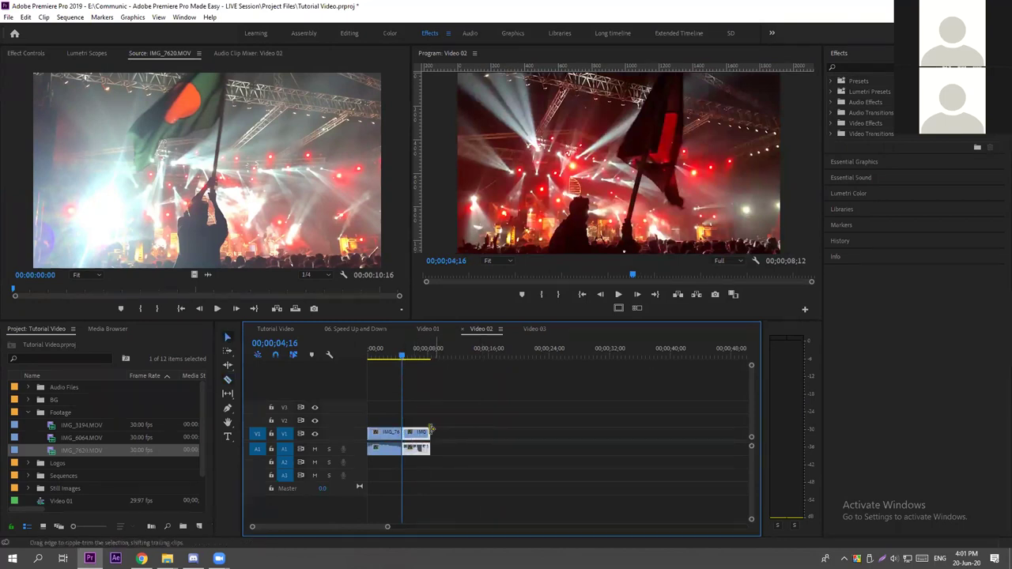
key("Delete")
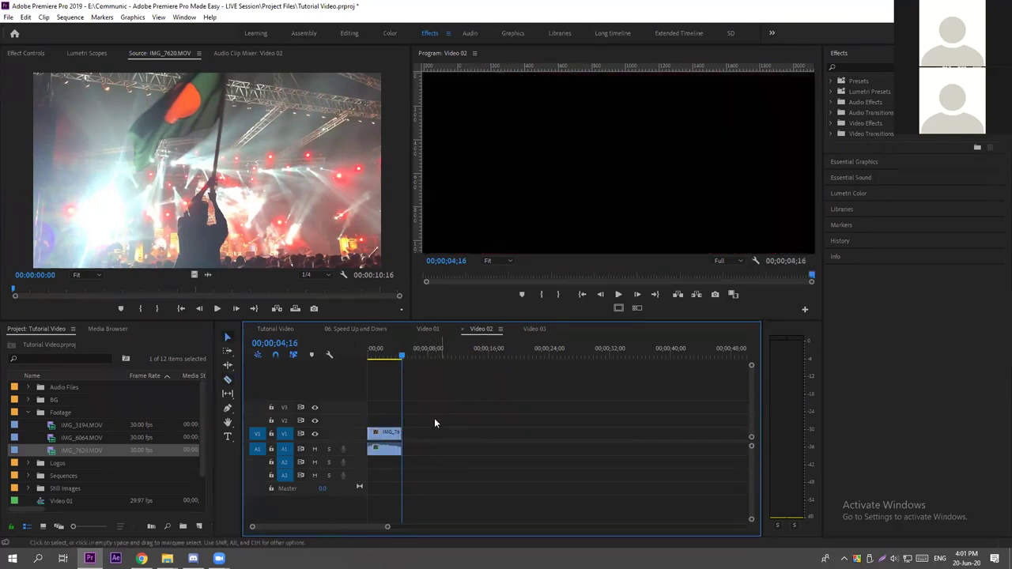
Check Video 03 and Video 01, then return to Tutorial Video and select the IMG_3194 clip.
left_click_drag(404, 356, 437, 357)
left_click(532, 329)
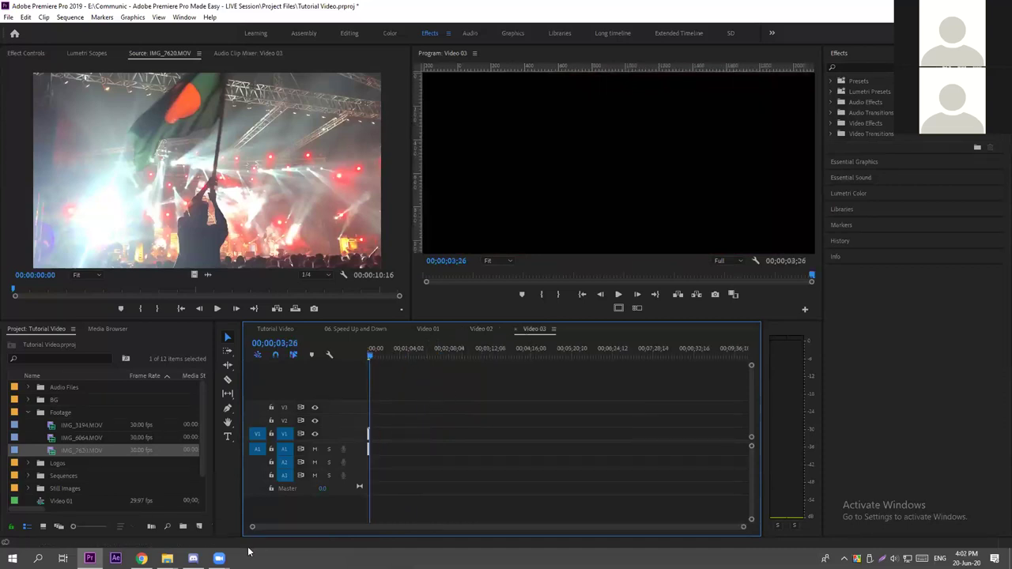
key("=")
key("=")
key("=")
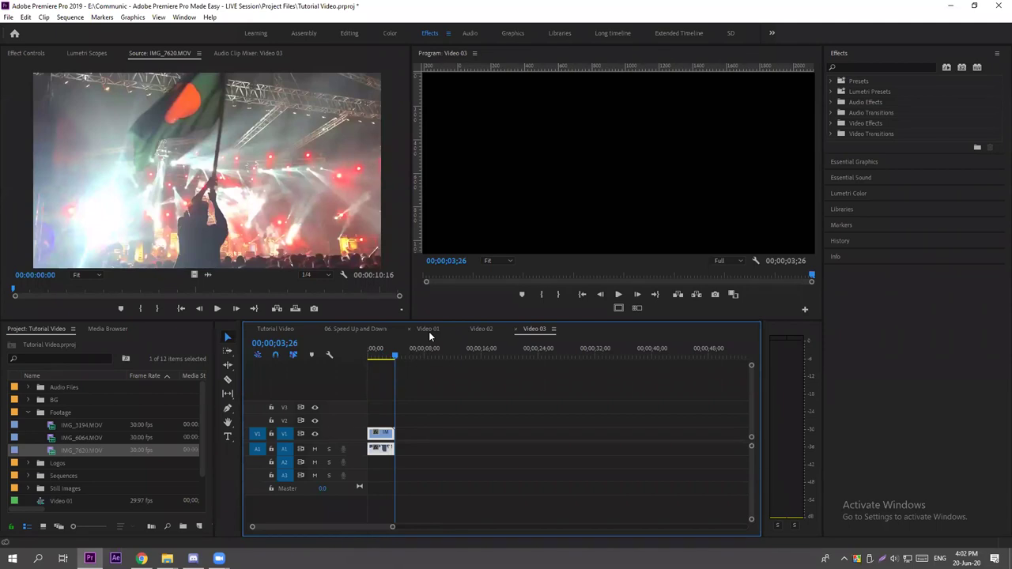
left_click(428, 330)
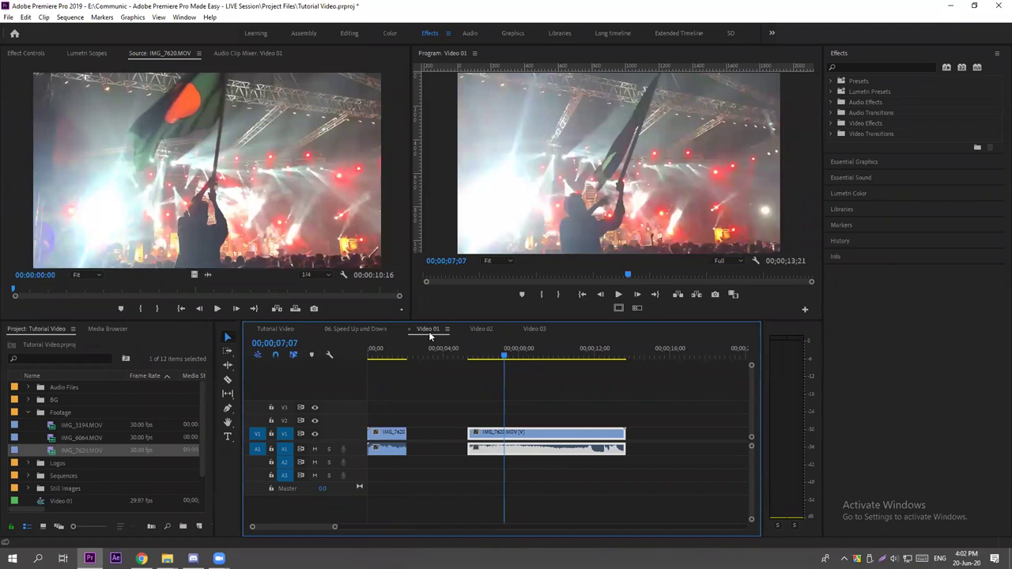
key("minus")
key("minus")
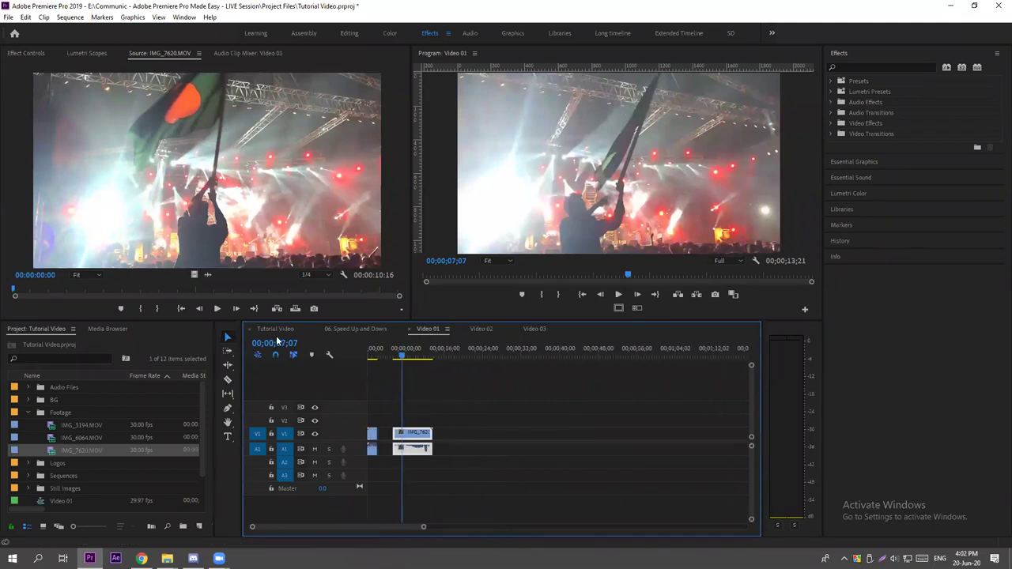
left_click(276, 335)
left_click(413, 445)
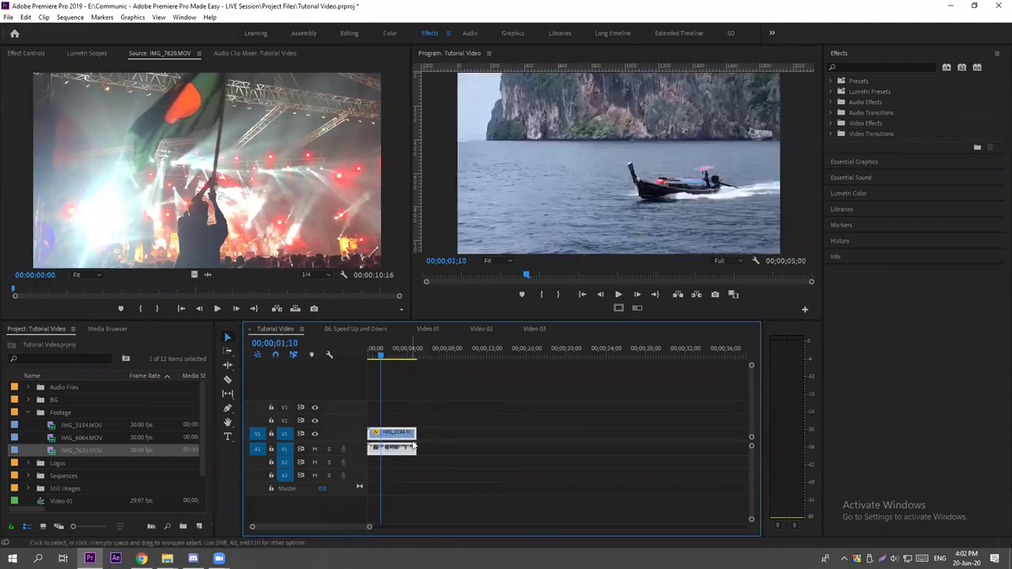
Delete IMG_3194 from the timeline and move Video 01–03 into the Sequences bin.
key("Delete")
left_click(28, 412)
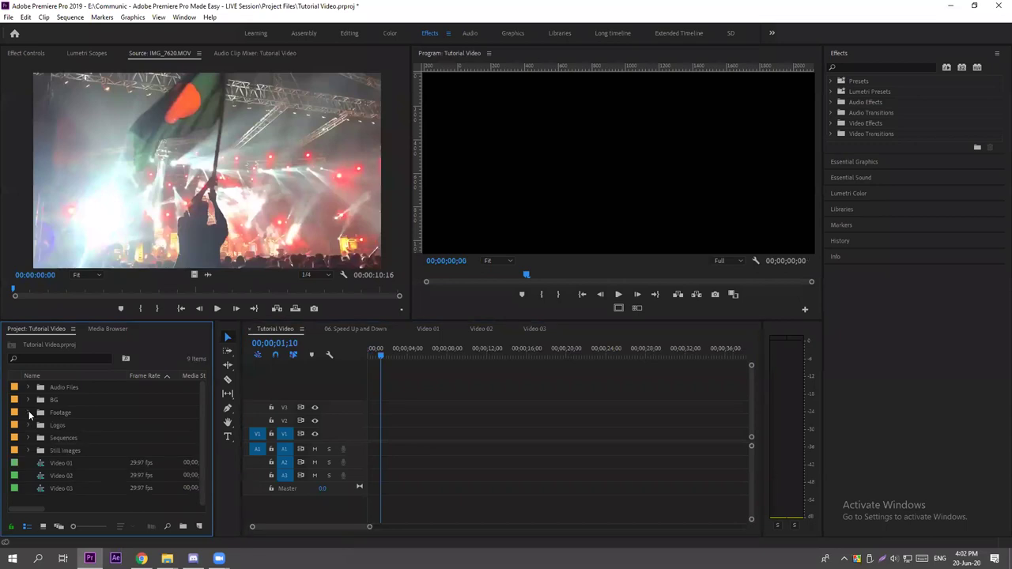
left_click(71, 464)
left_click(62, 487, "shift")
left_click_drag(68, 468, 73, 439)
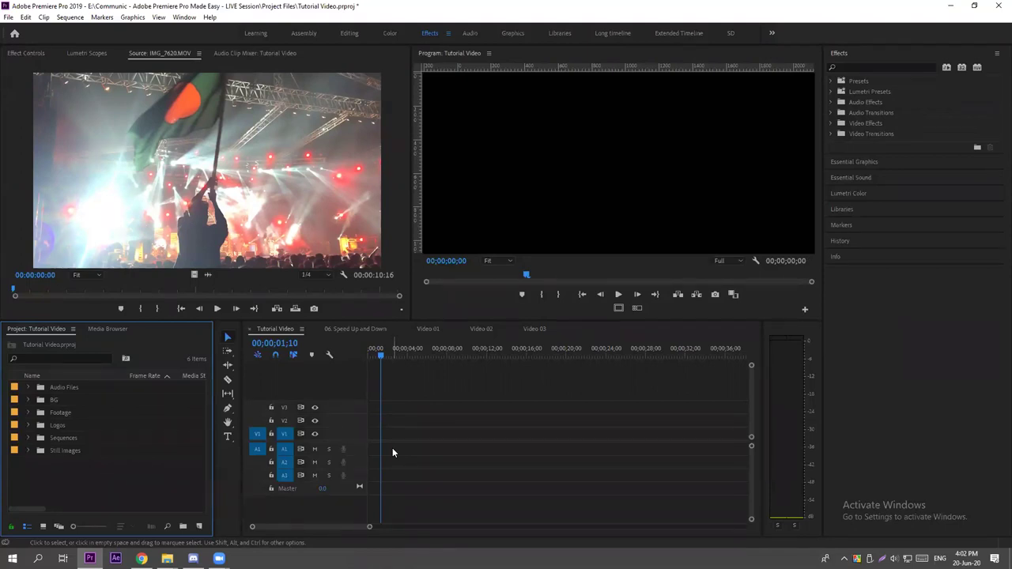
Place Image 01.JPG from the Still Images bin on V1 at the sequence start.
left_click(370, 349)
left_click_drag(369, 526, 342, 527)
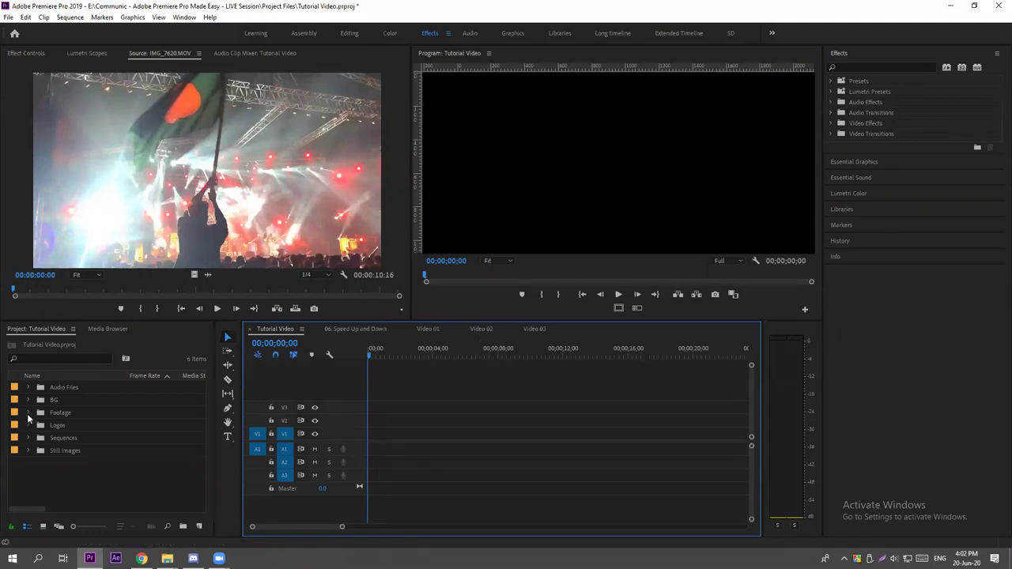
left_click(28, 449)
left_click_drag(48, 462, 375, 433)
left_click_drag(371, 358, 397, 355)
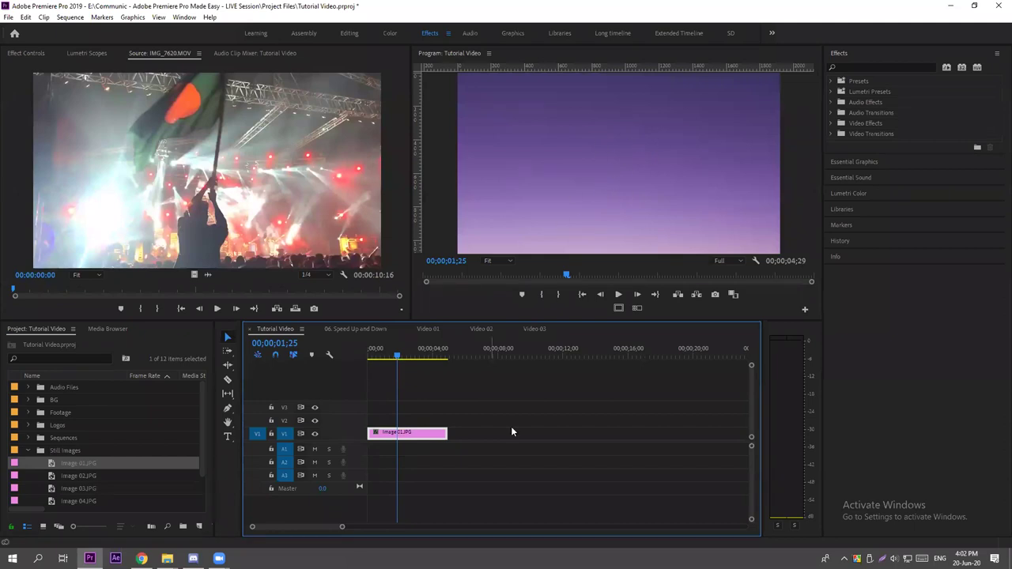
Set Image 01.JPG's Motion Scale to 35 and preview it in the maximized Program monitor.
left_click(609, 162)
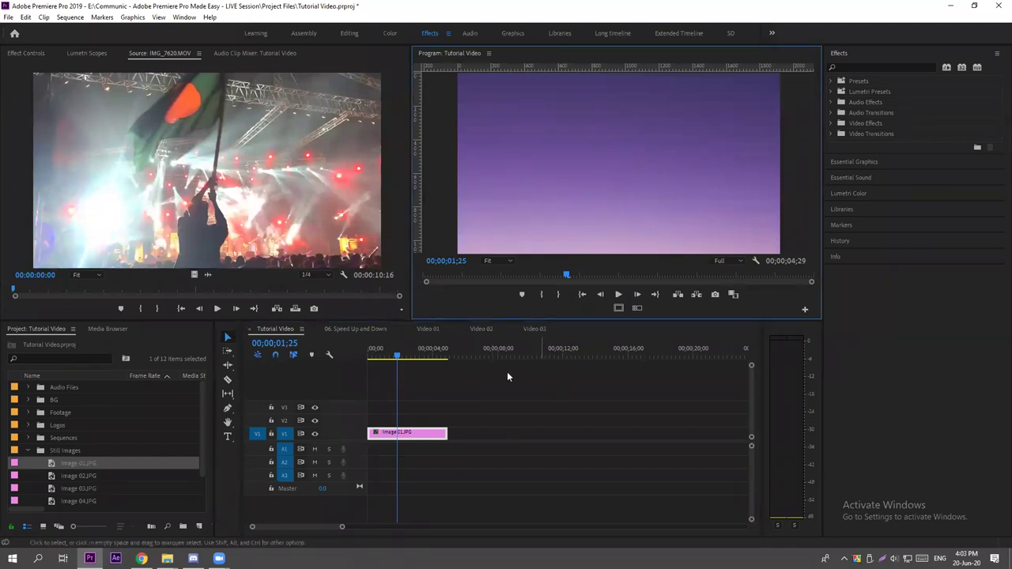
left_click(418, 442)
left_click(26, 53)
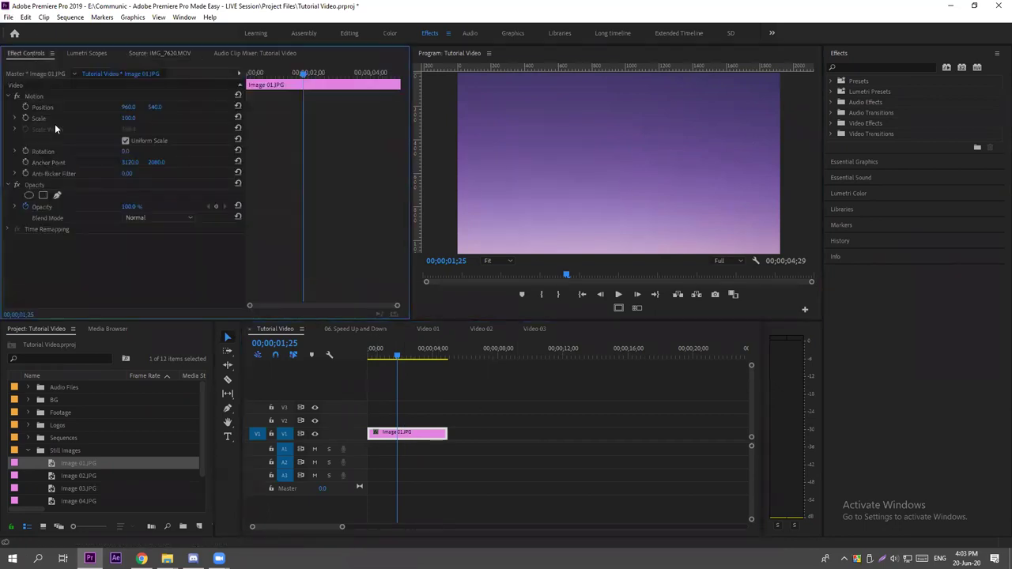
left_click_drag(128, 118, 103, 117)
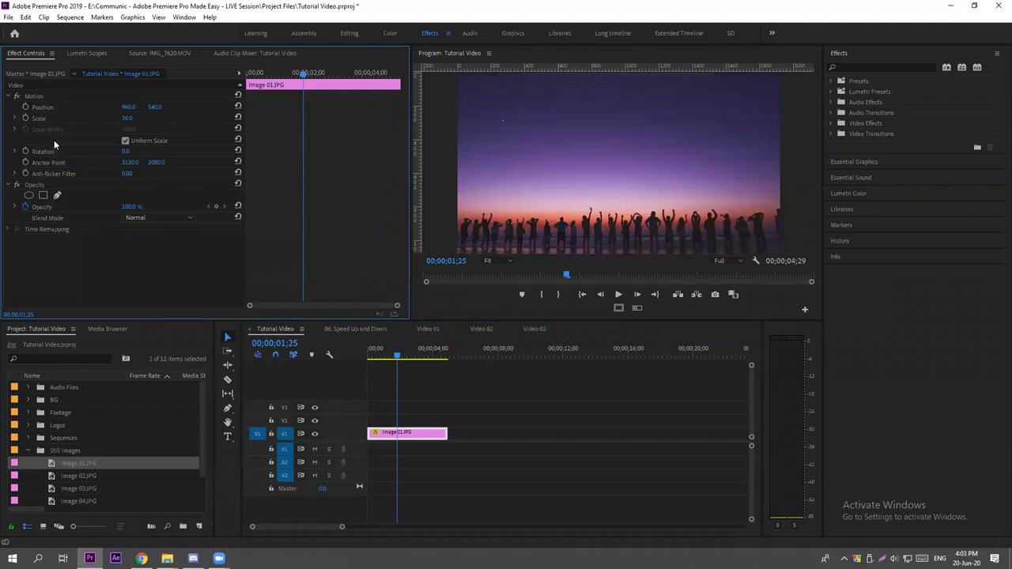
left_click(128, 118)
type("35")
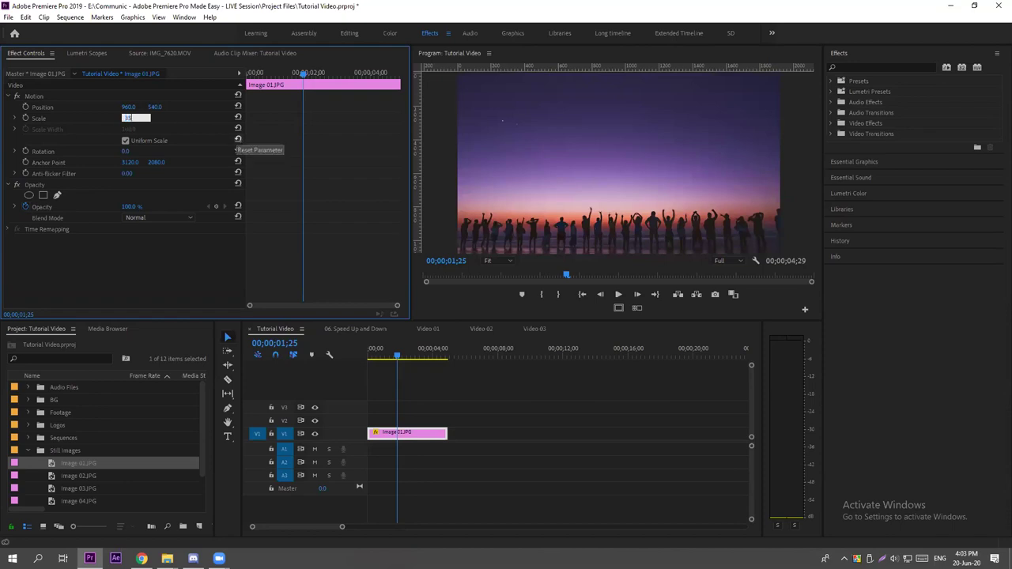
key("Return")
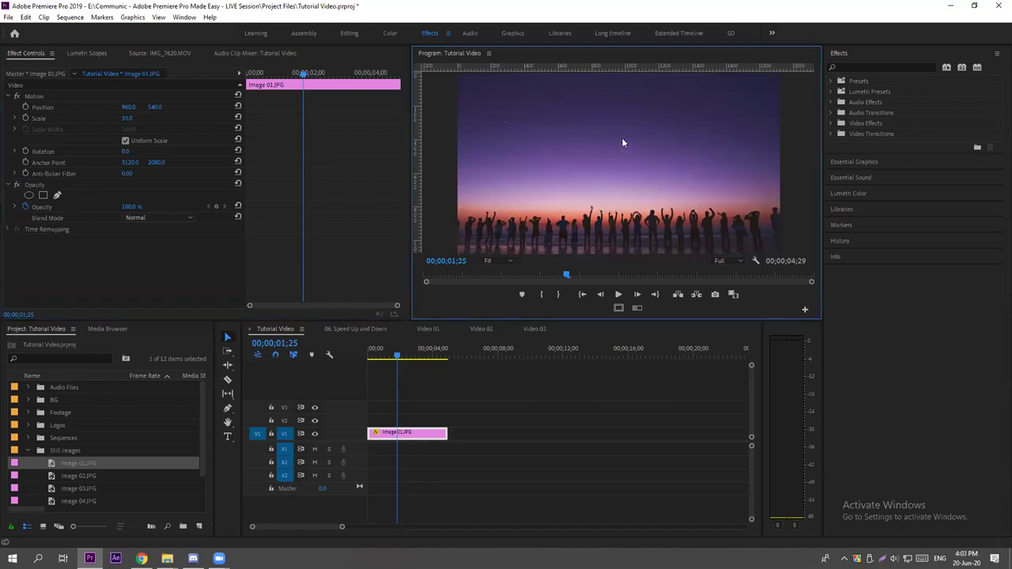
key("grave")
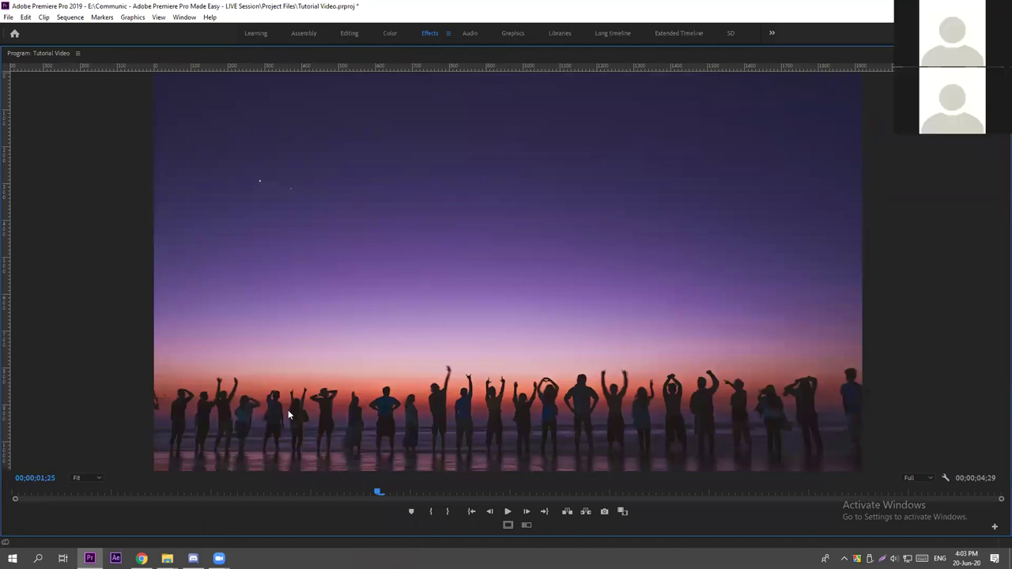
key("grave")
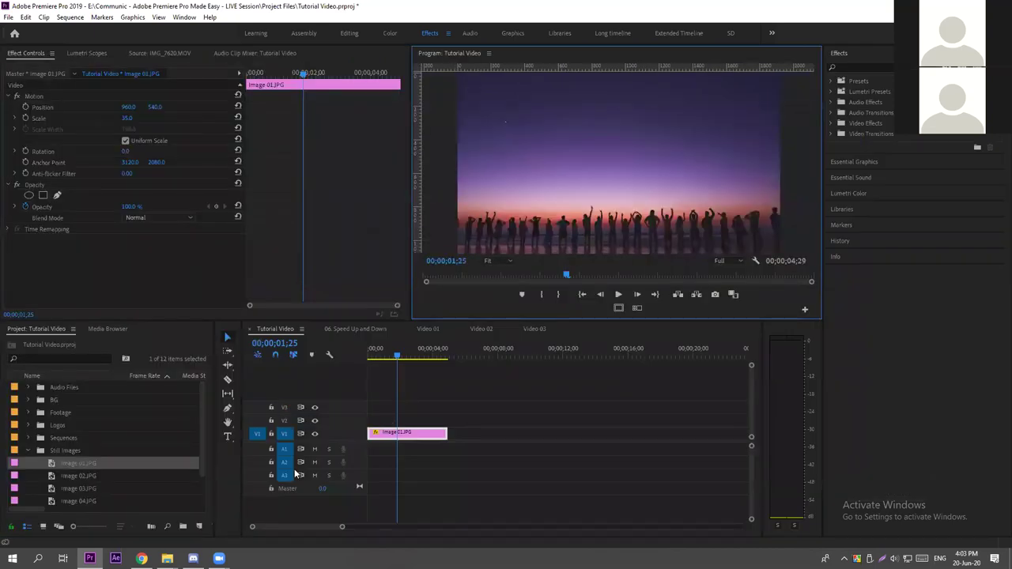
left_click(438, 424)
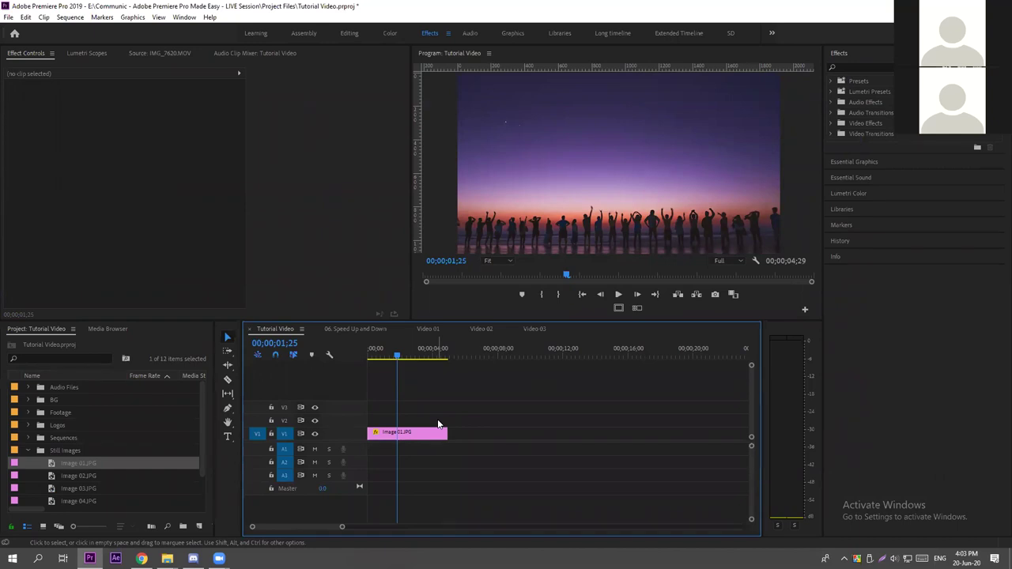
left_click(27, 451)
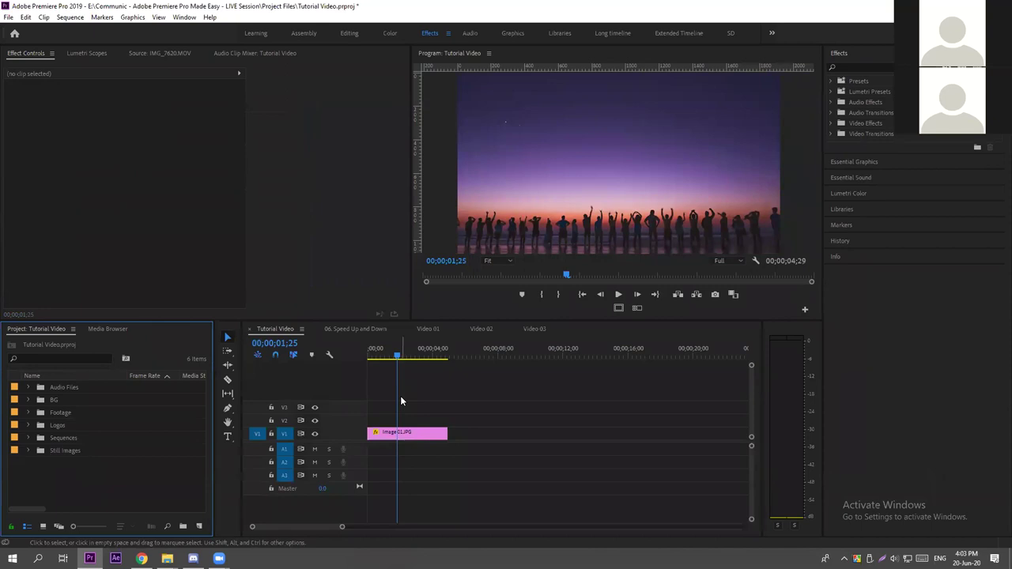
Using the Type Tool, type the title VIOLET SKY over the image.
left_click(227, 437)
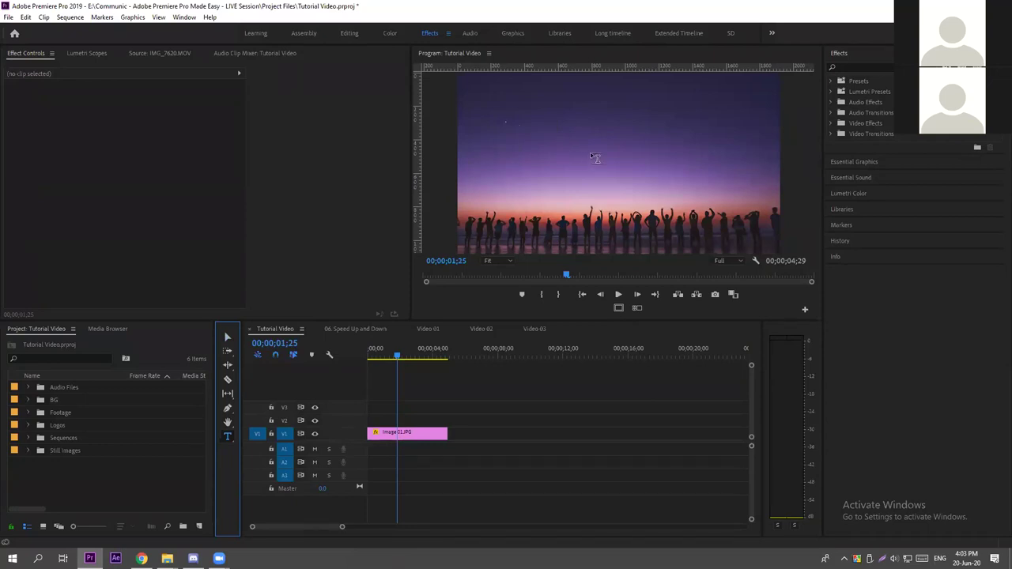
left_click(560, 130)
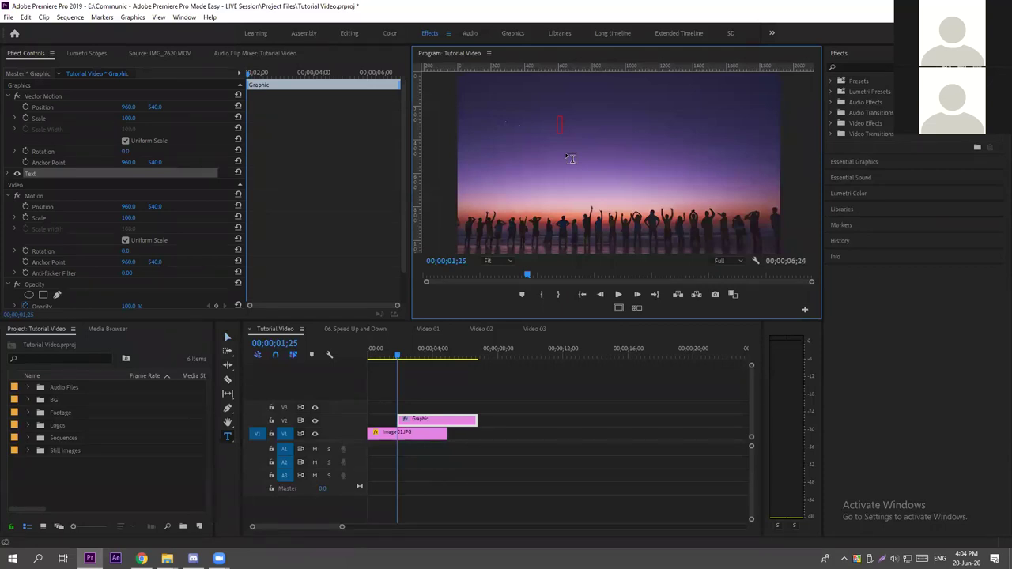
type("VIOLET SKY")
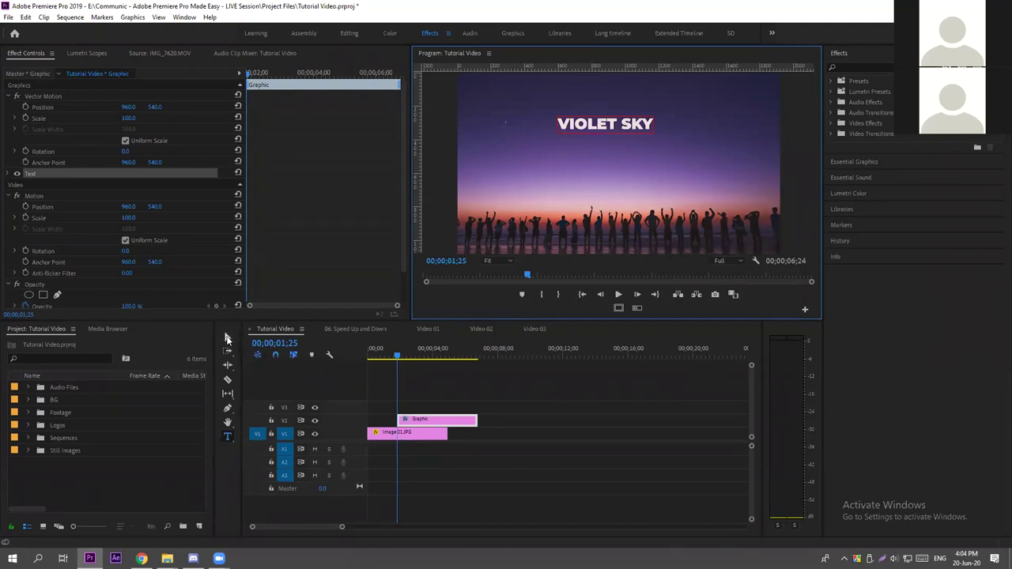
Move the title up and left into the sky and replace VIOLET with INDIGO.
left_click(227, 338)
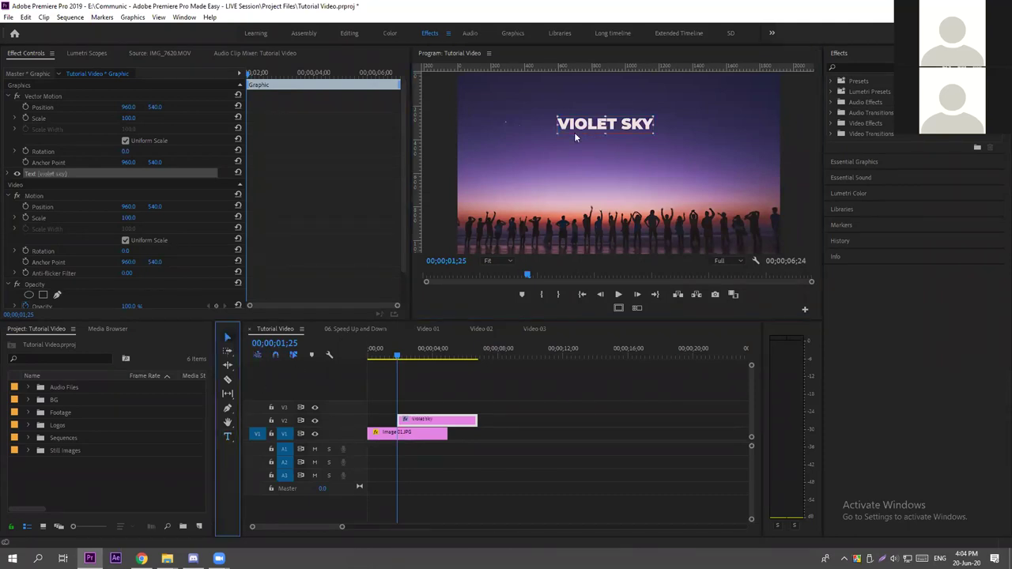
left_click_drag(601, 132, 649, 147)
left_click_drag(550, 163, 620, 137)
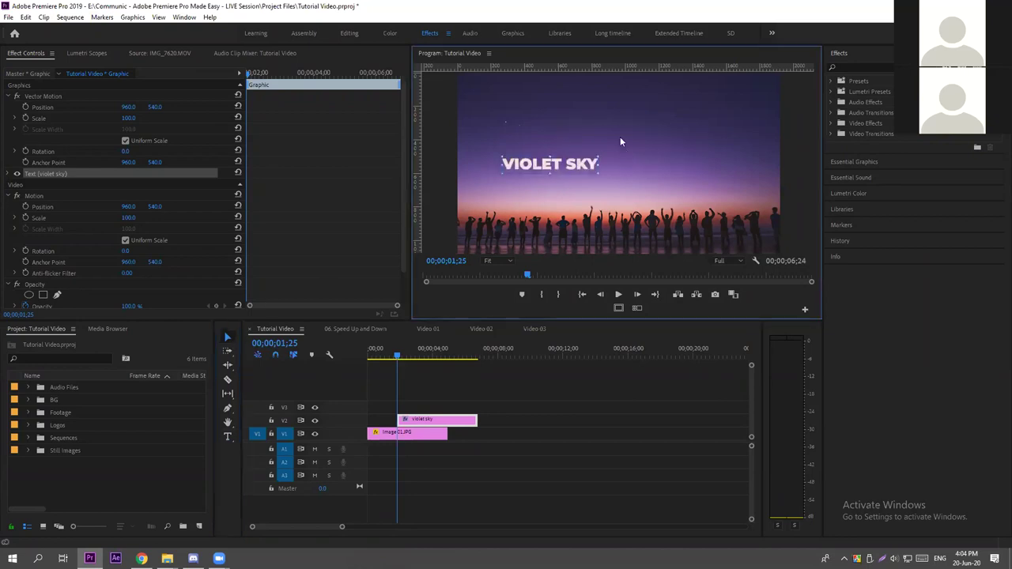
double_click(594, 124)
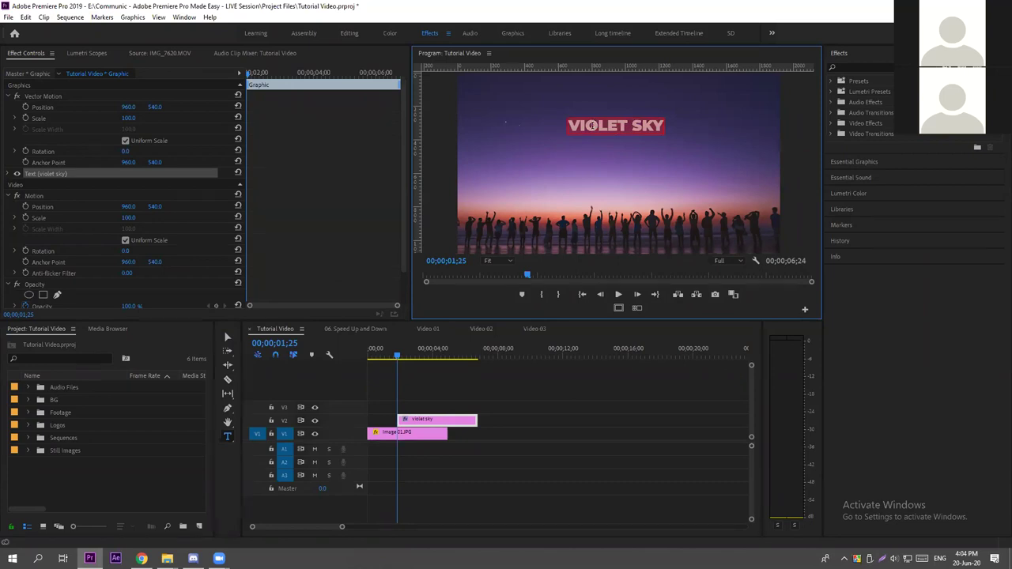
type("INDIGO")
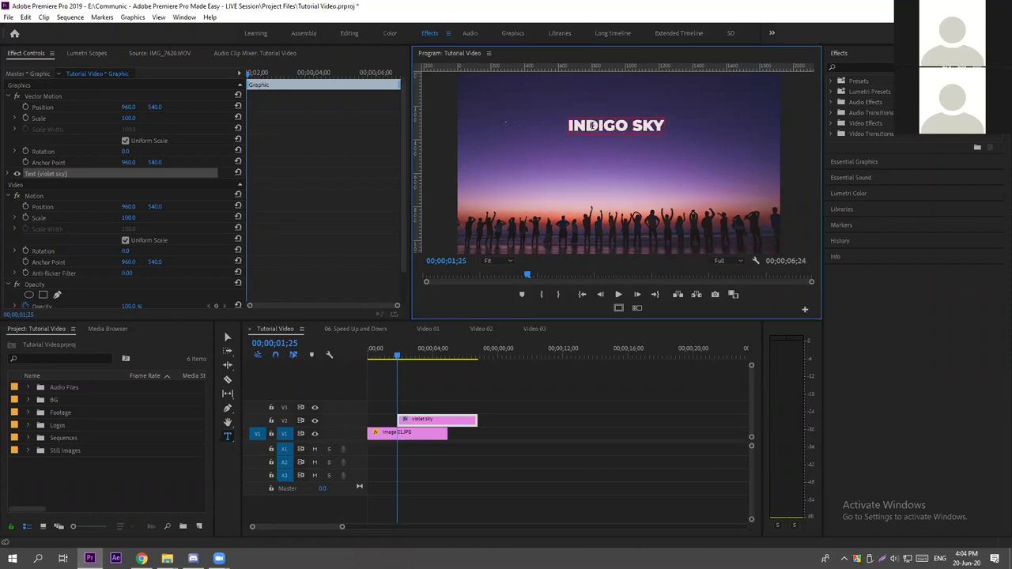
left_click(474, 387)
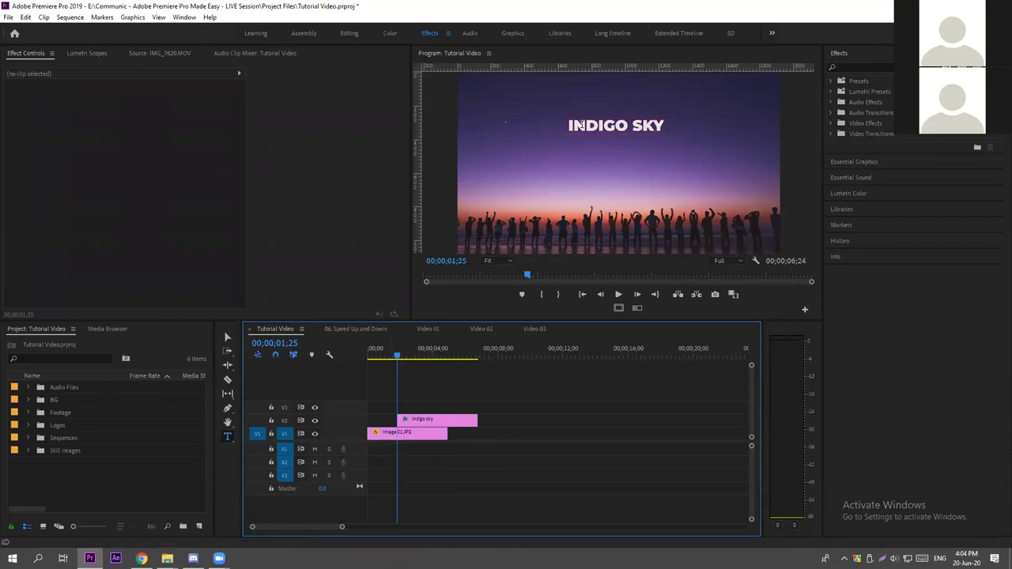
Slide the indigo sky title to the sequence start and trim its end to match Image 01.JPG.
left_click(403, 433)
left_click_drag(422, 360, 448, 356)
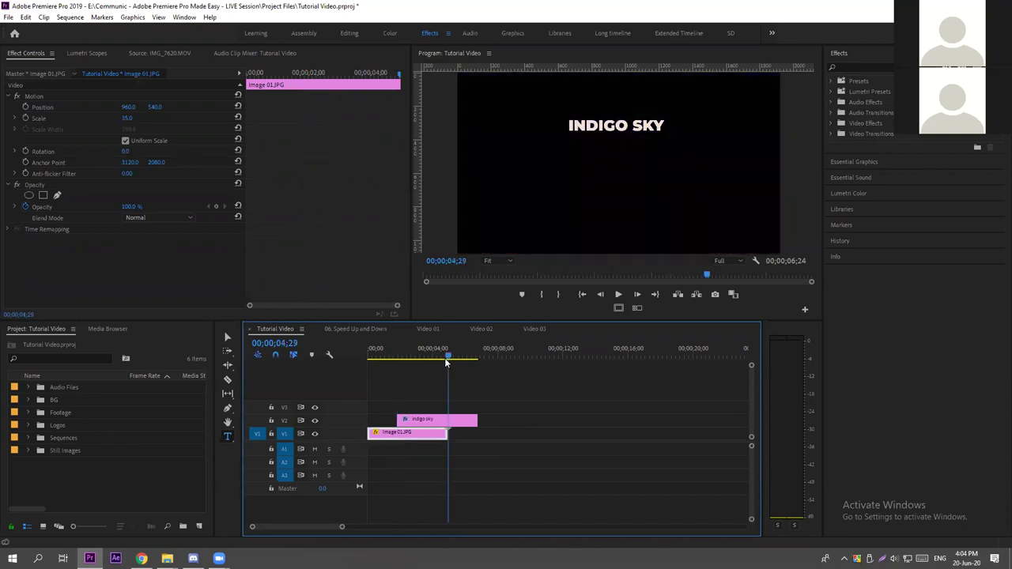
left_click_drag(415, 420, 385, 420)
left_click_drag(431, 359, 397, 360)
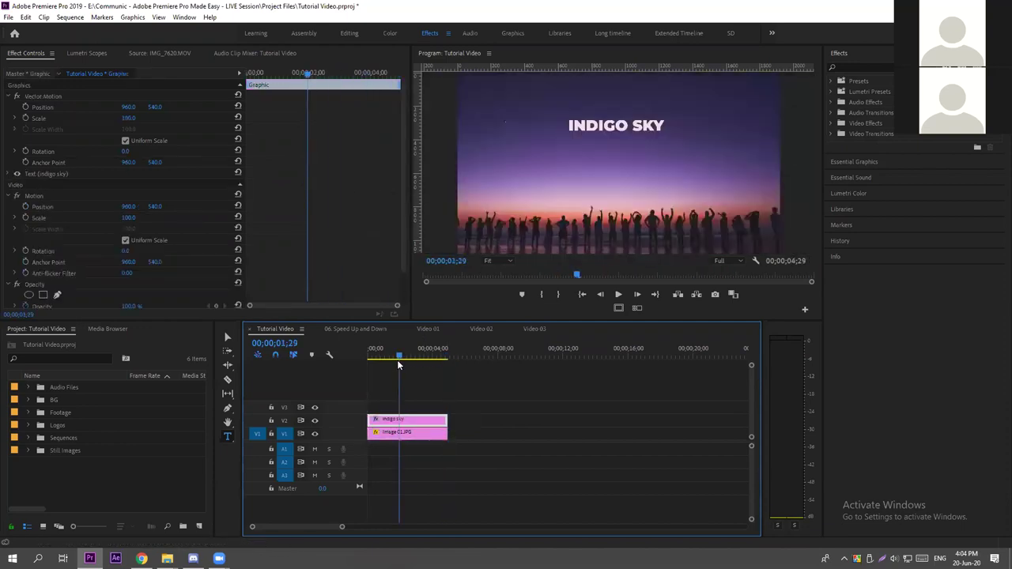
left_click(451, 394)
left_click_drag(441, 422, 446, 422)
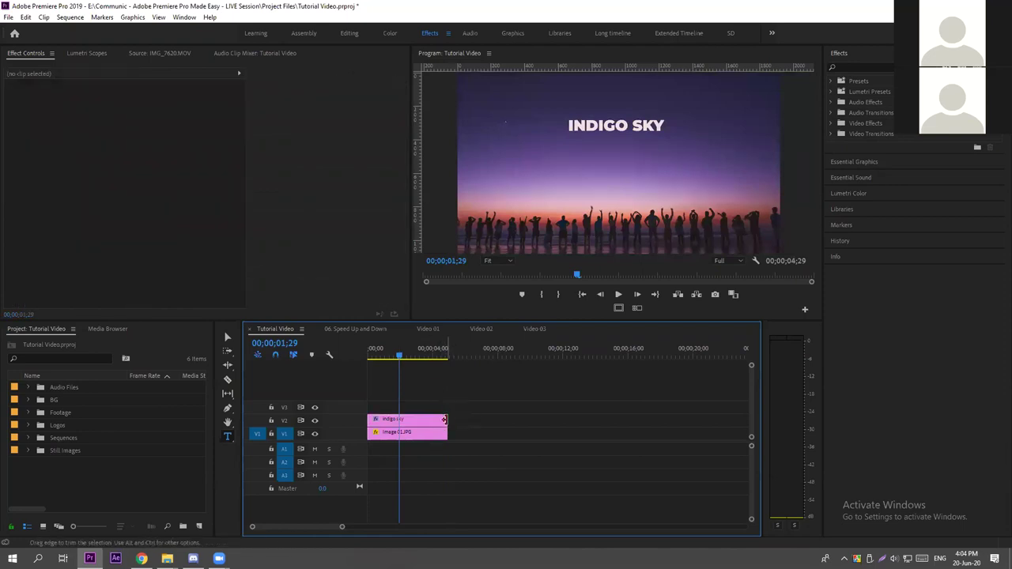
left_click_drag(444, 420, 614, 410)
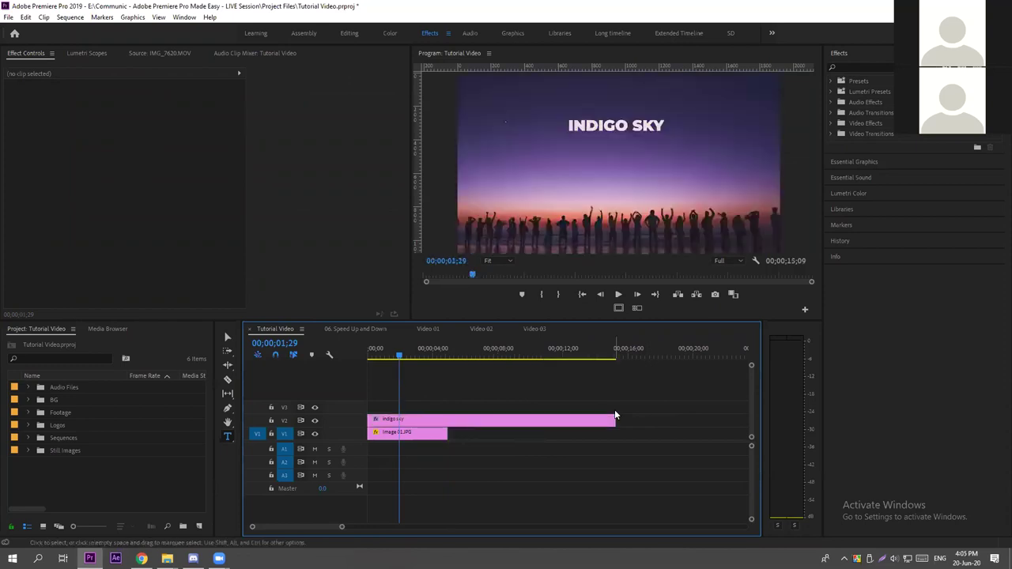
left_click_drag(613, 421, 419, 425)
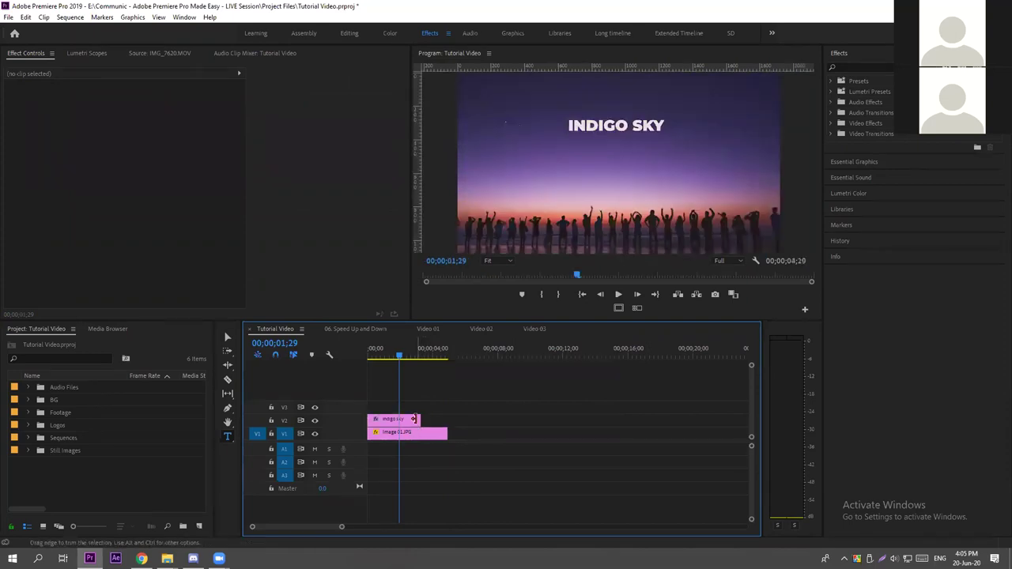
left_click_drag(420, 420, 447, 419)
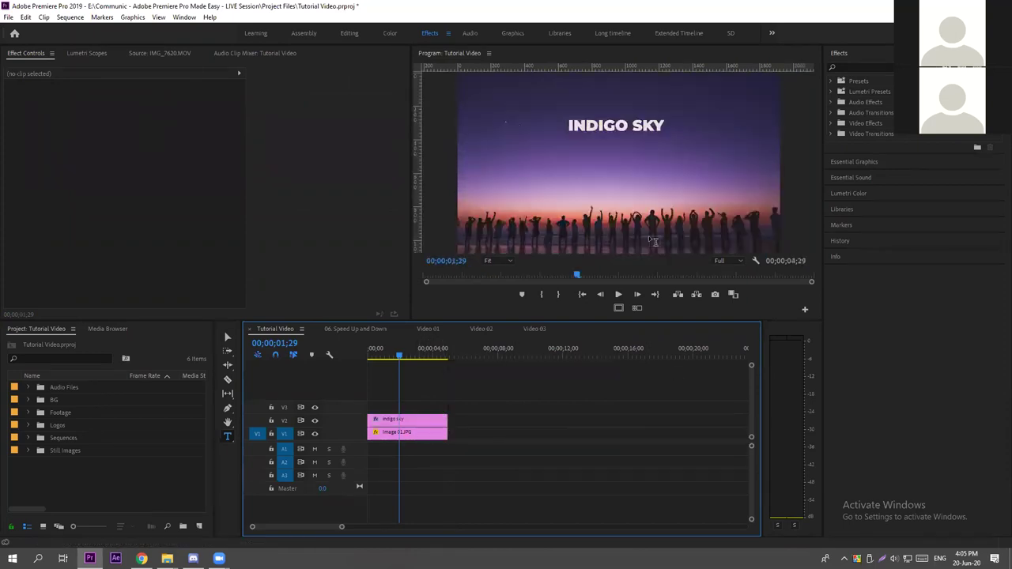
left_click(405, 423)
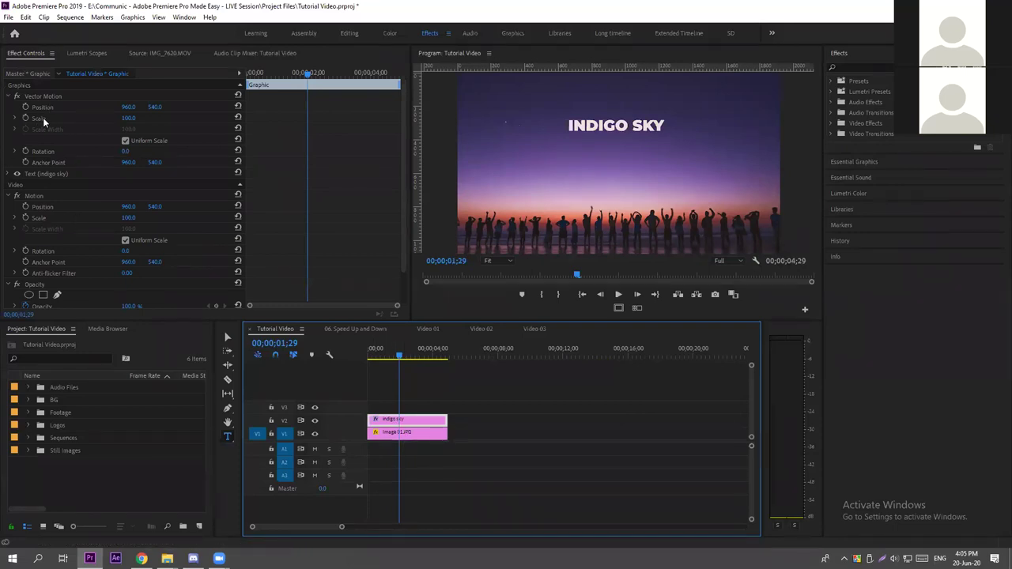
left_click_drag(157, 107, 187, 109)
key("ctrl+z")
left_click_drag(126, 119, 162, 119)
key("ctrl+z")
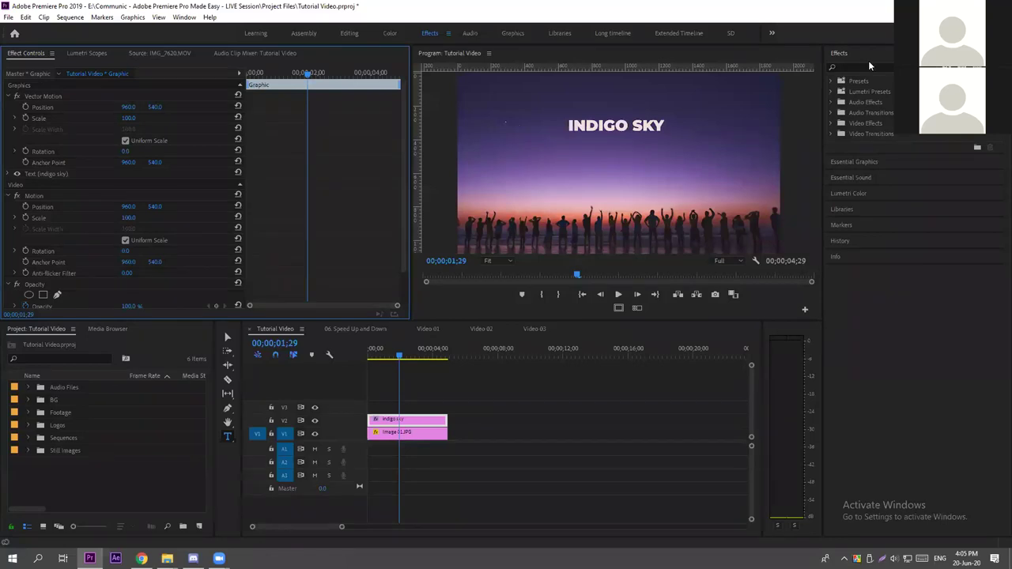
Open Essential Graphics and select the indigo sky text layer to reach its Montserrat font field.
left_click(858, 161)
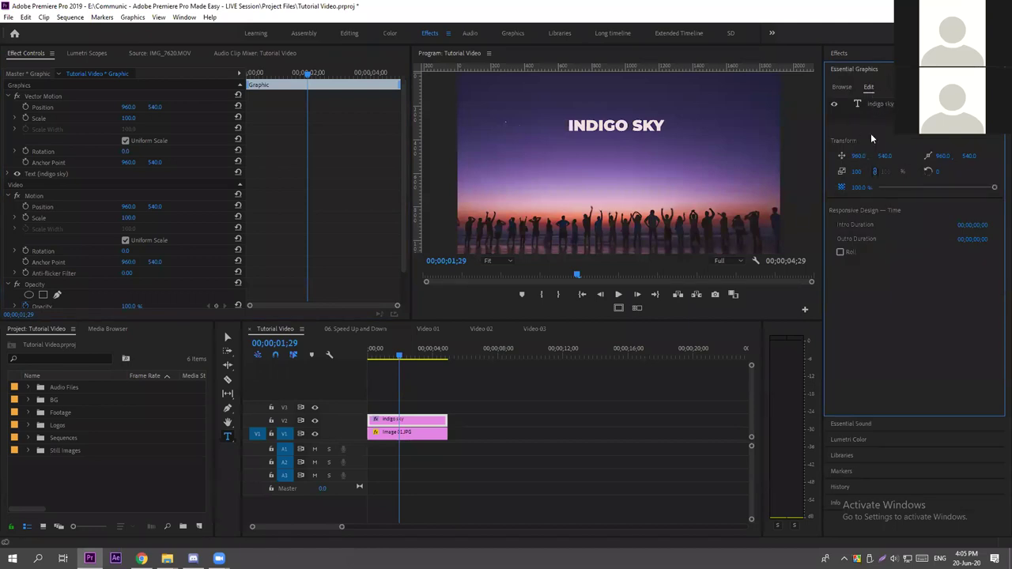
left_click(184, 17)
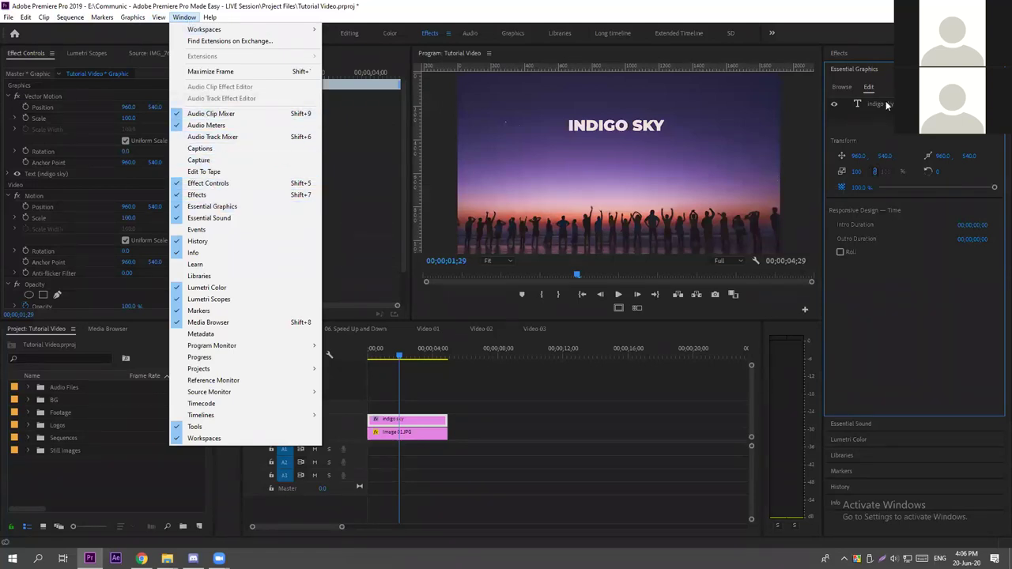
left_click(590, 423)
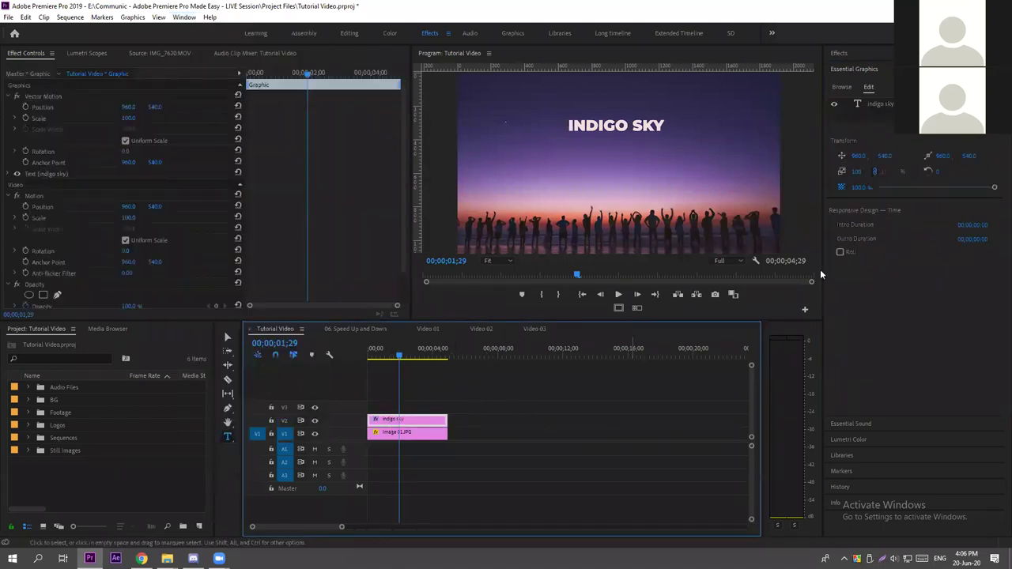
left_click(883, 104)
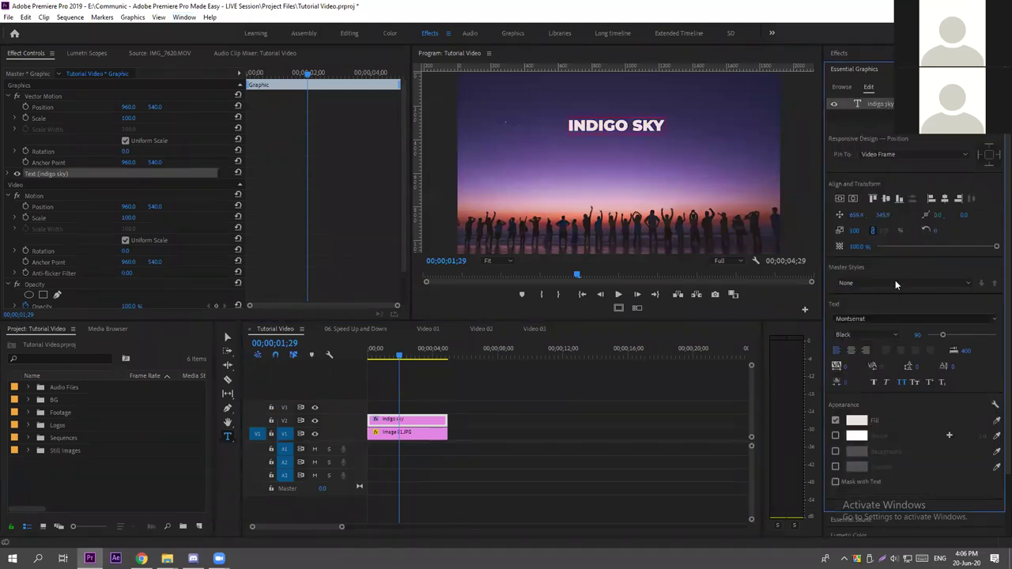
left_click_drag(885, 71, 63, 71)
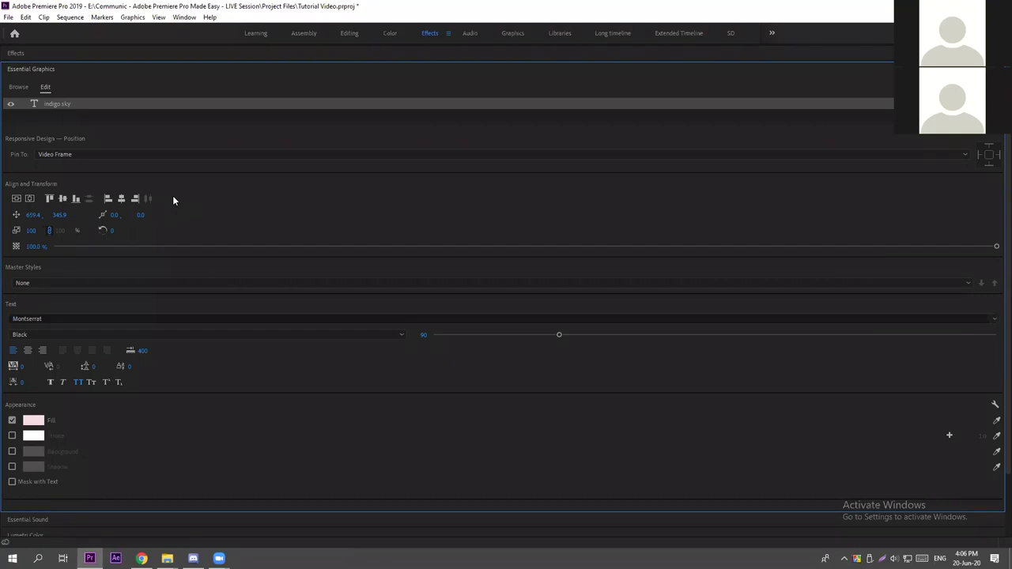
key("grave")
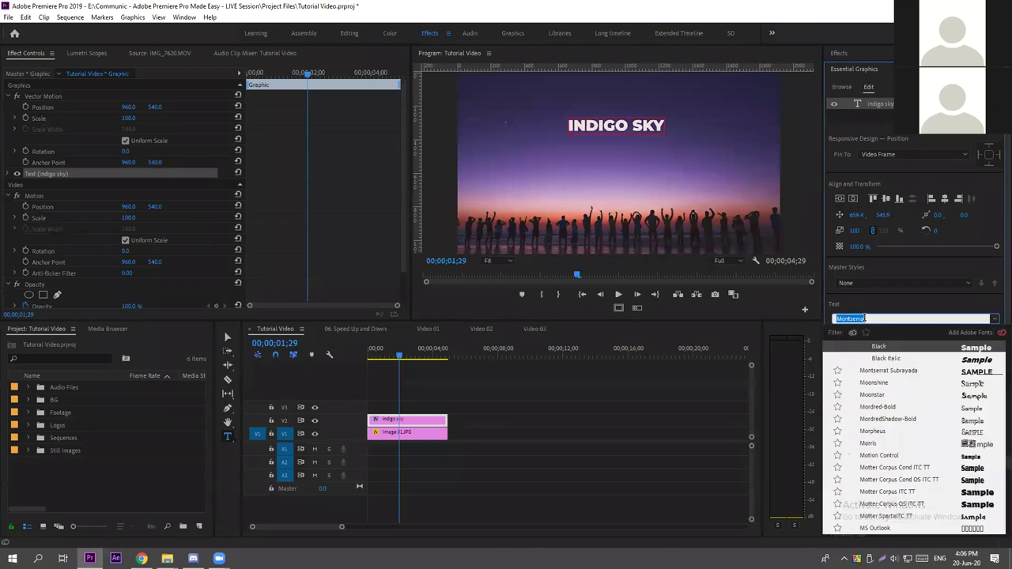
Try Times New Roman Bold on the INDIGO SKY title and preview it full size.
type("times")
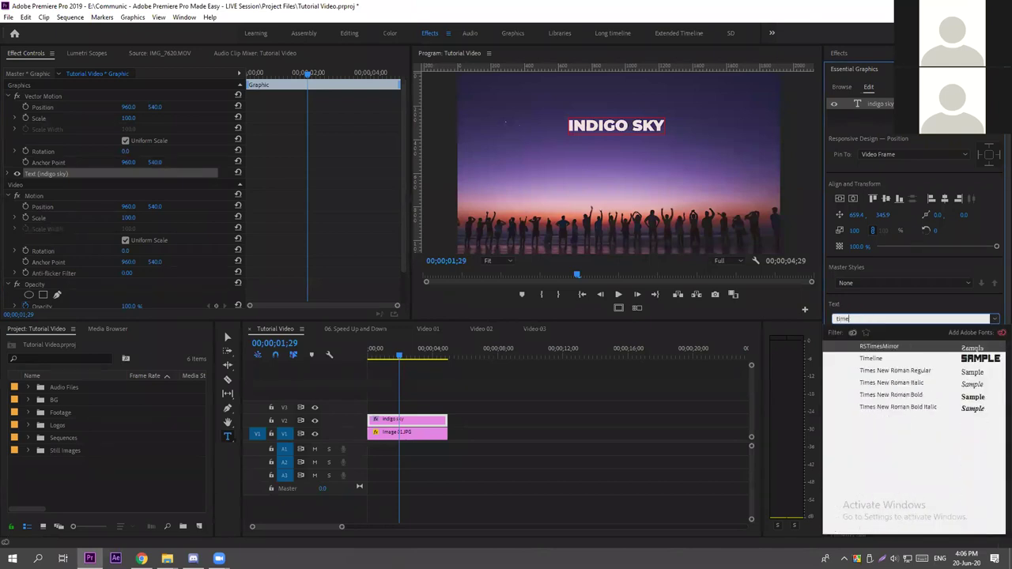
key("Down")
key("Down")
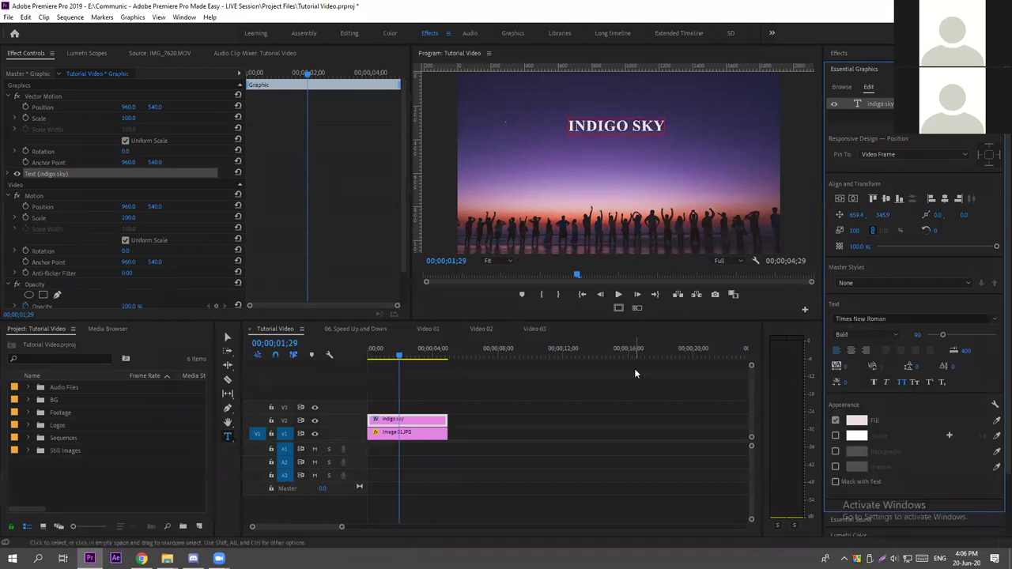
left_click(521, 103)
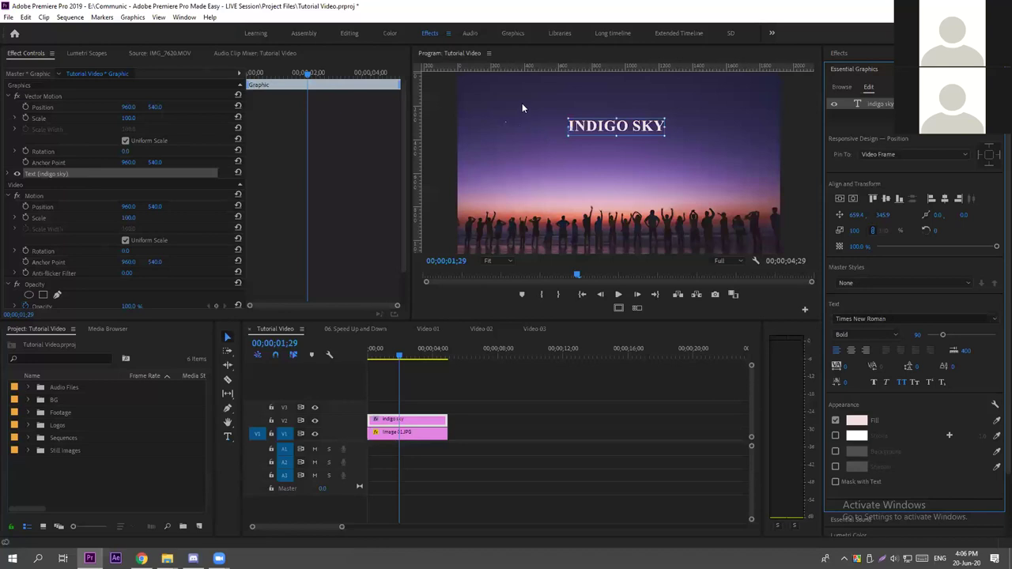
key("grave")
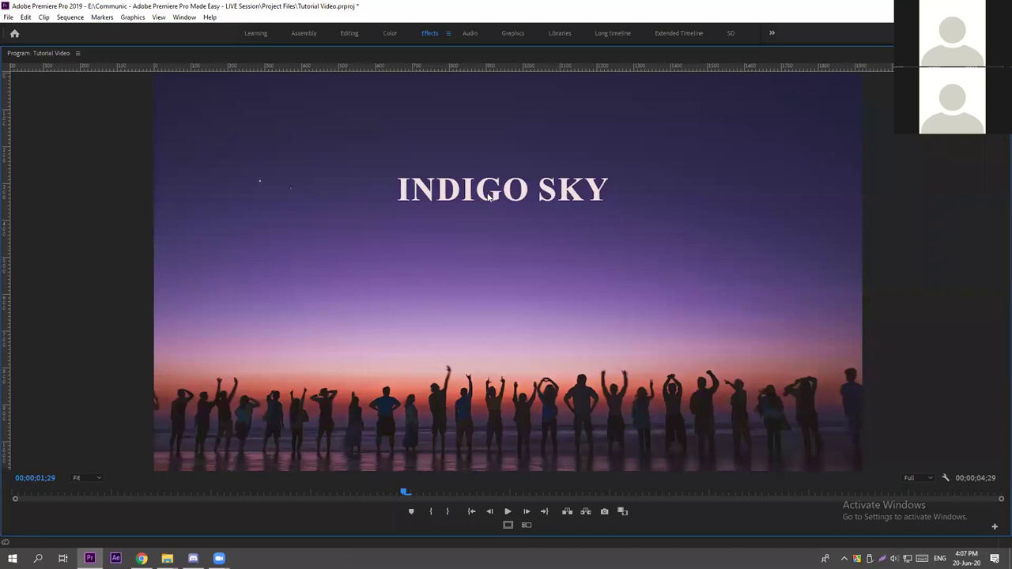
key("grave")
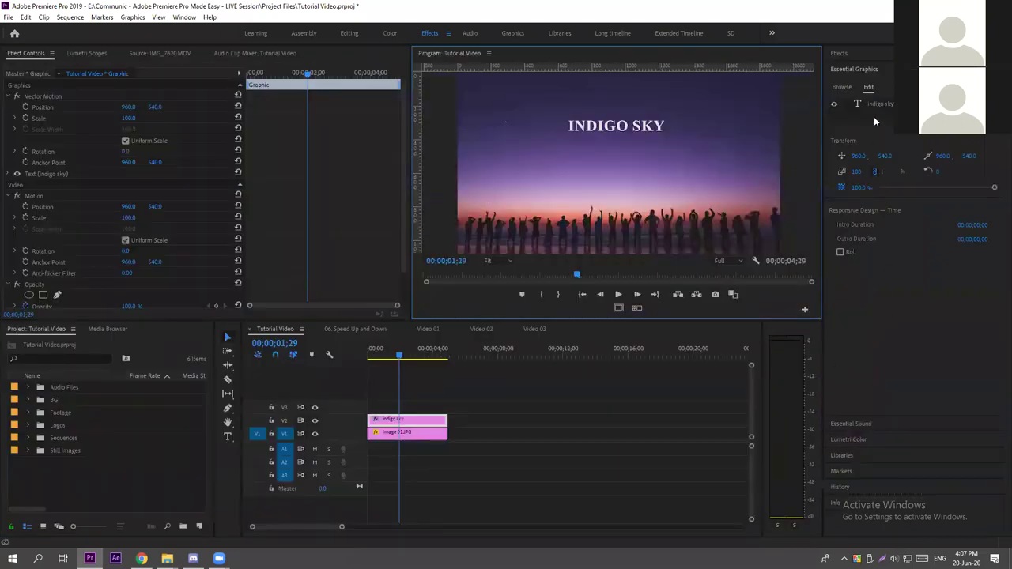
Switch the title font back to Montserrat Black.
left_click(879, 104)
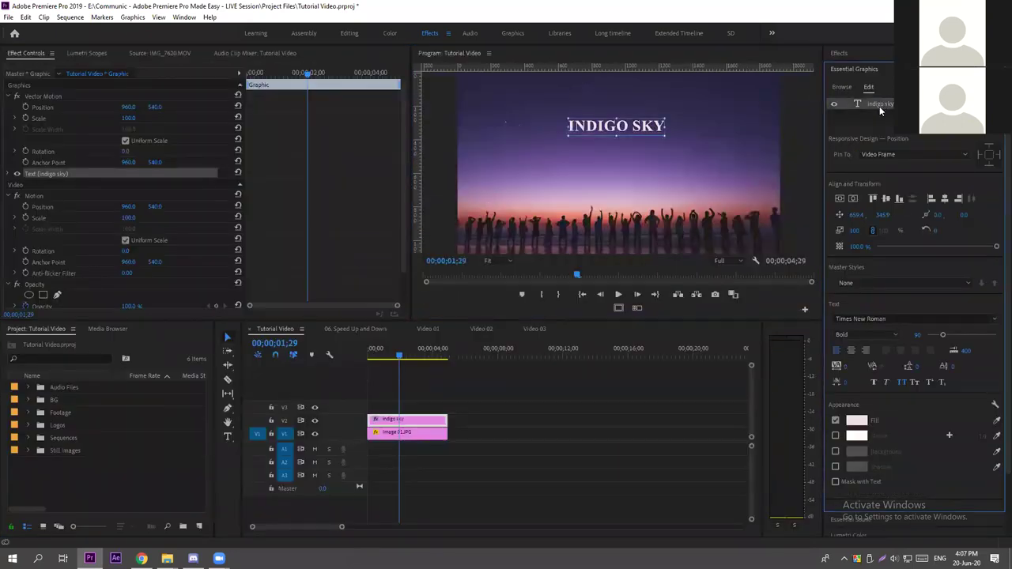
left_click(868, 318)
type("mont")
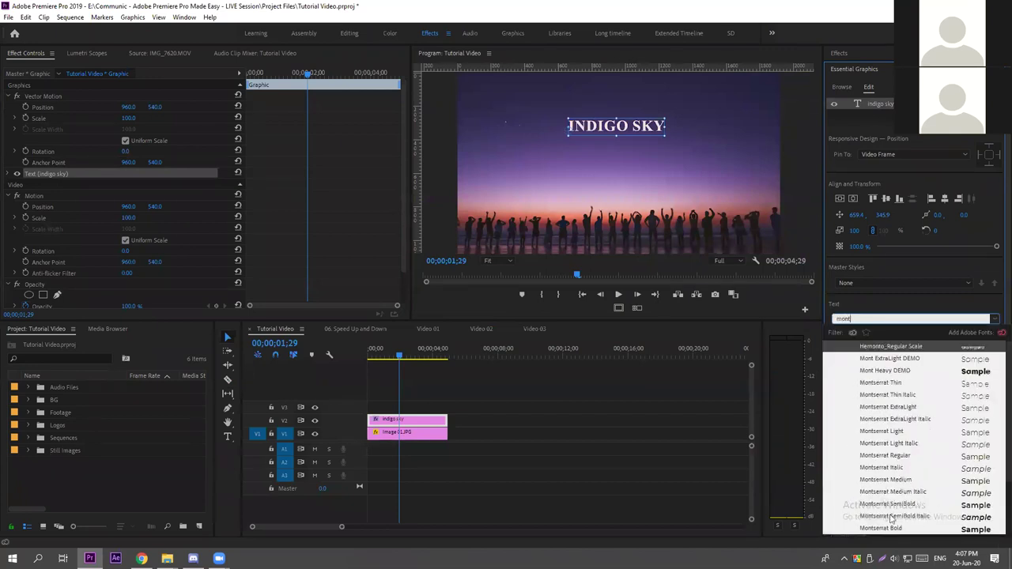
scroll(901, 491, "down", 2)
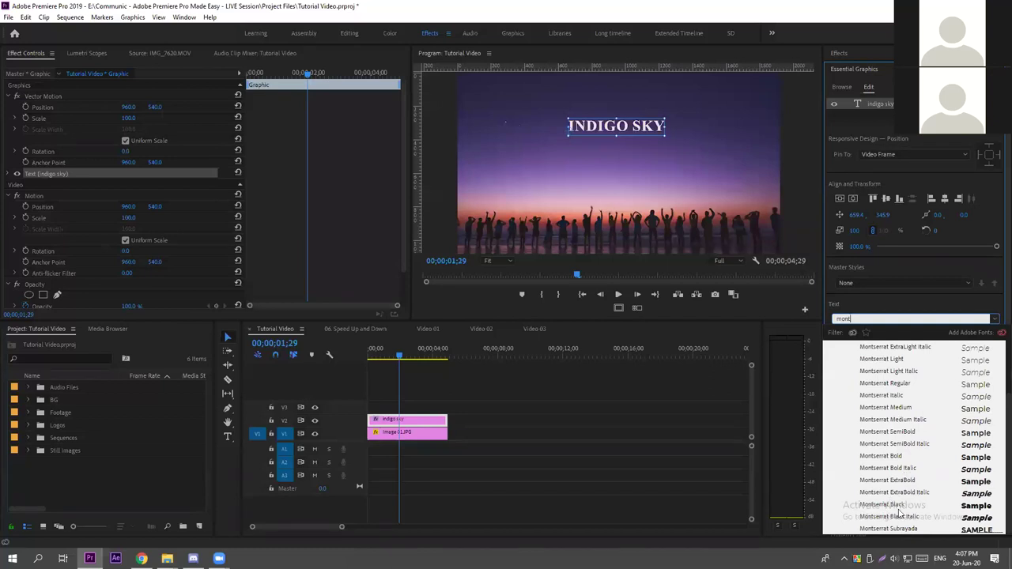
left_click(883, 505)
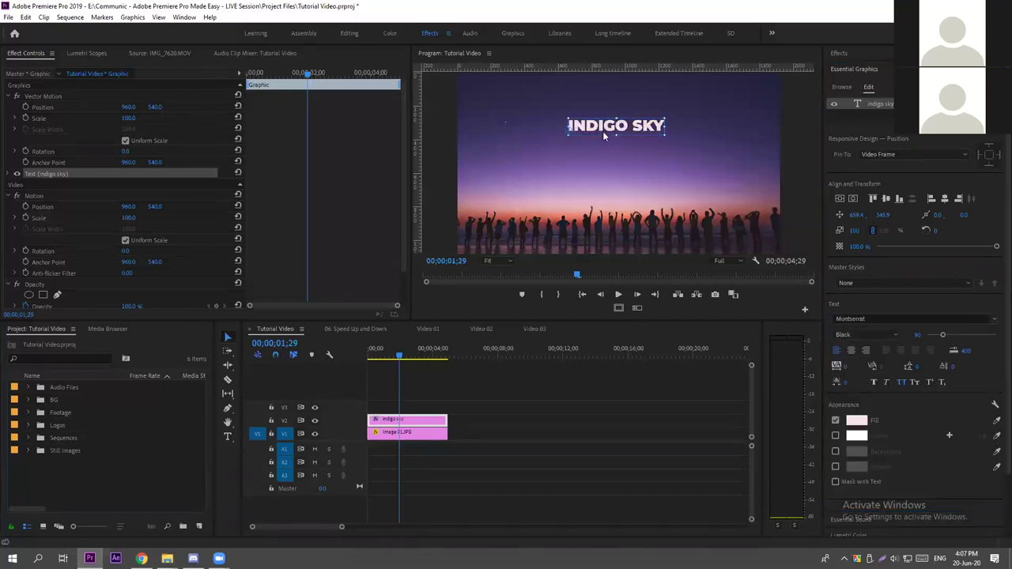
left_click(661, 161)
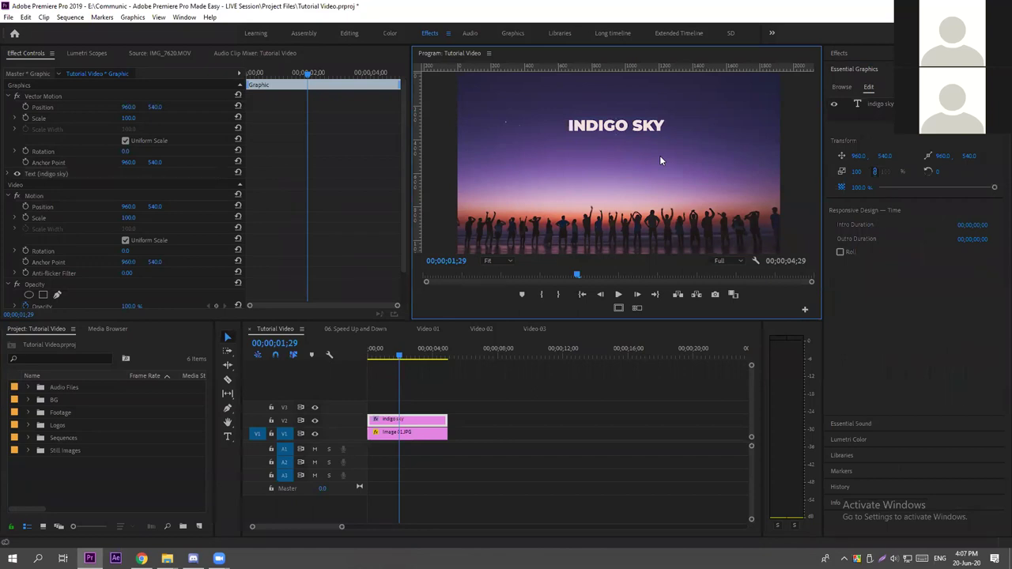
Centre the INDIGO SKY title vertically and horizontally in the frame.
key("grave")
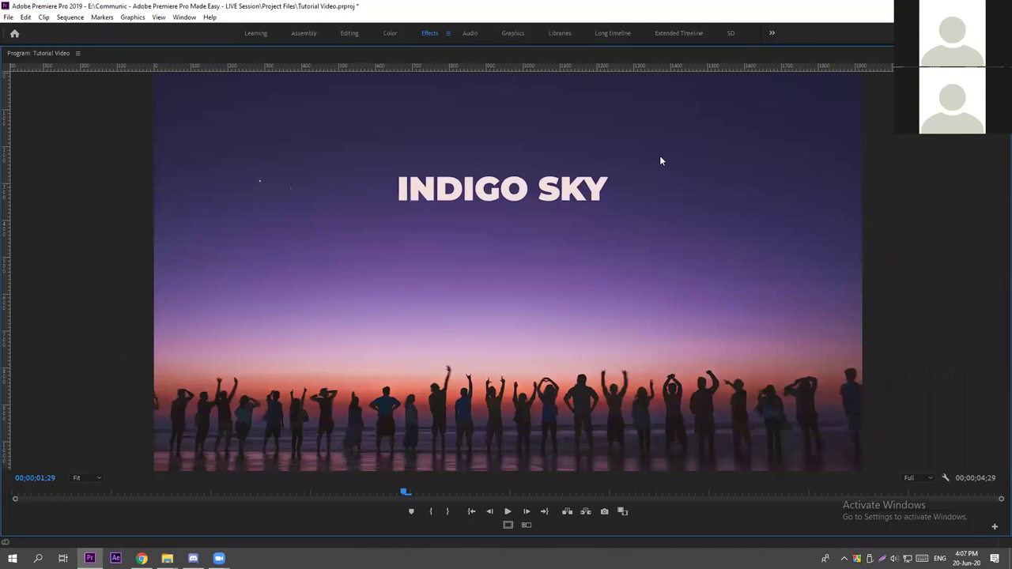
key("grave")
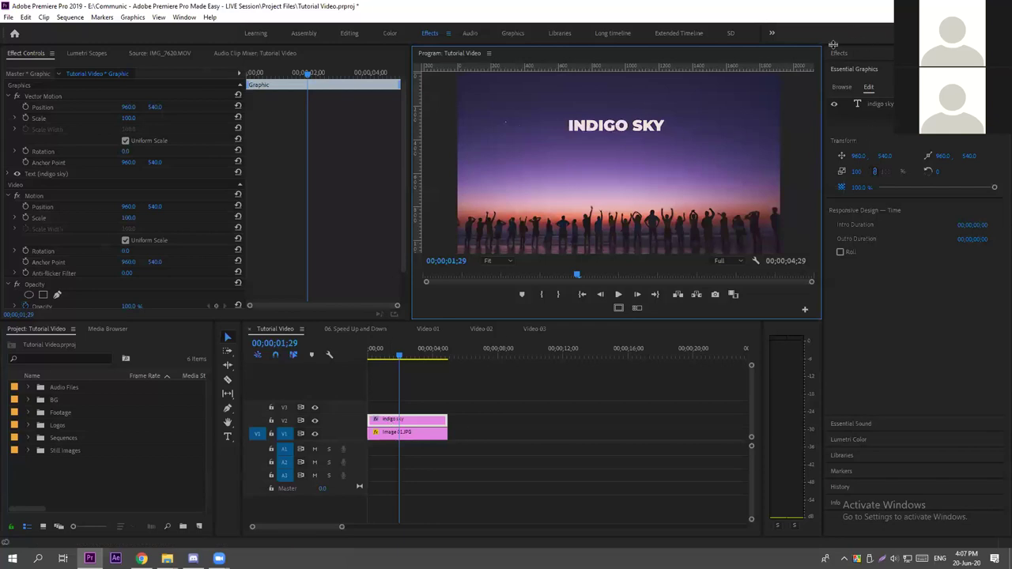
left_click(881, 105)
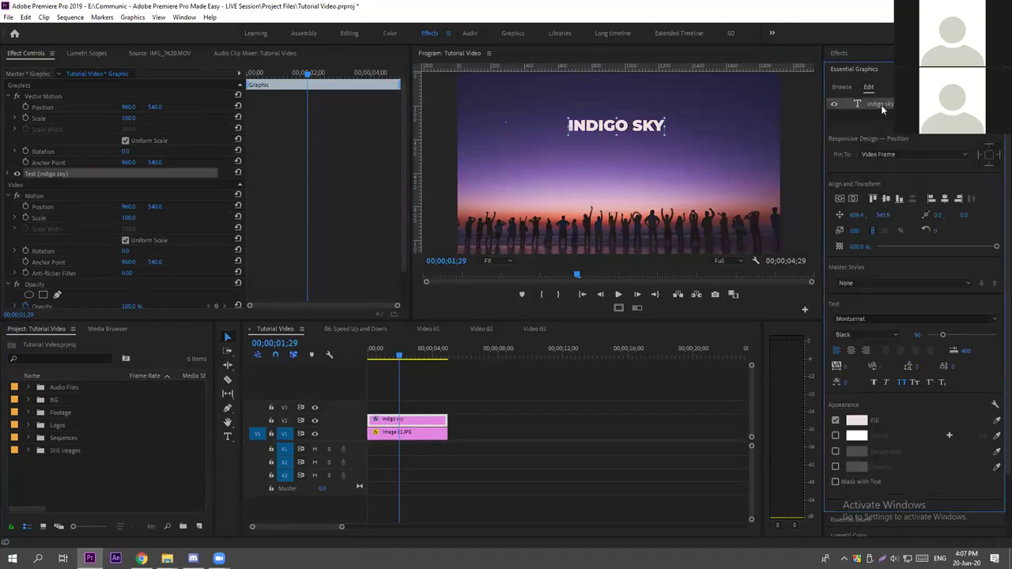
left_click(840, 199)
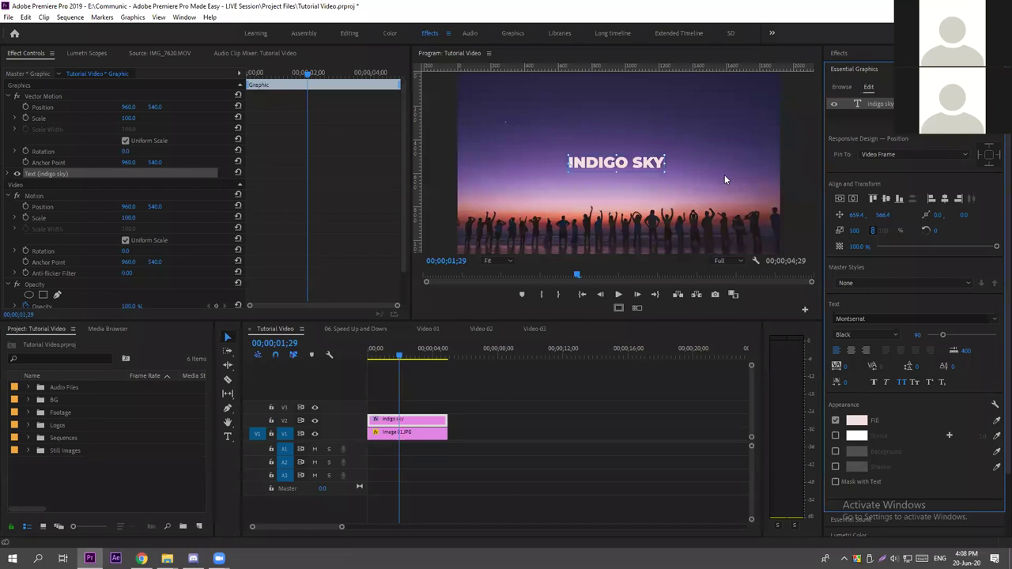
left_click(850, 200)
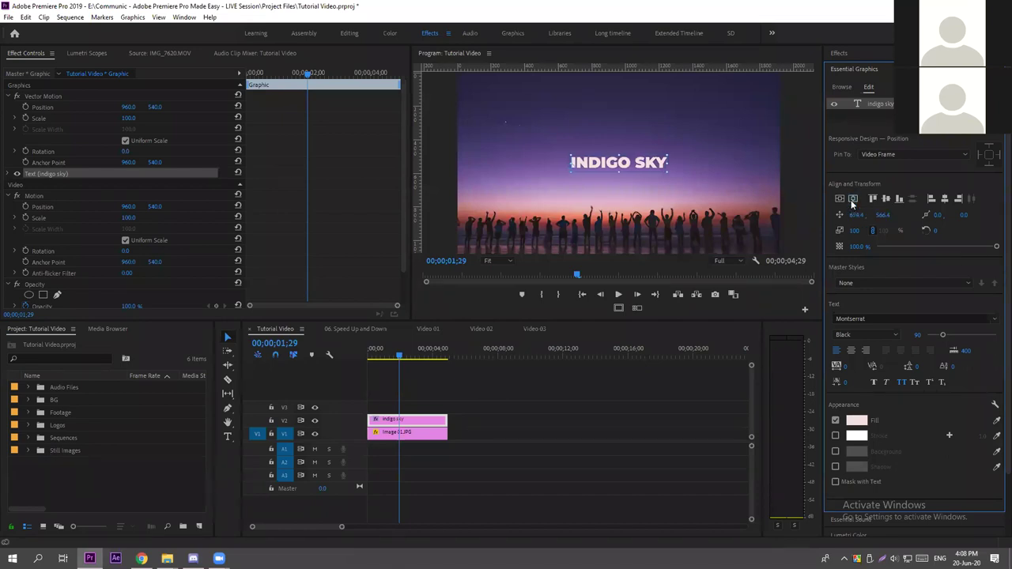
left_click(635, 127)
Compare the title's old and new positions full screen using undo and redo.
key("grave")
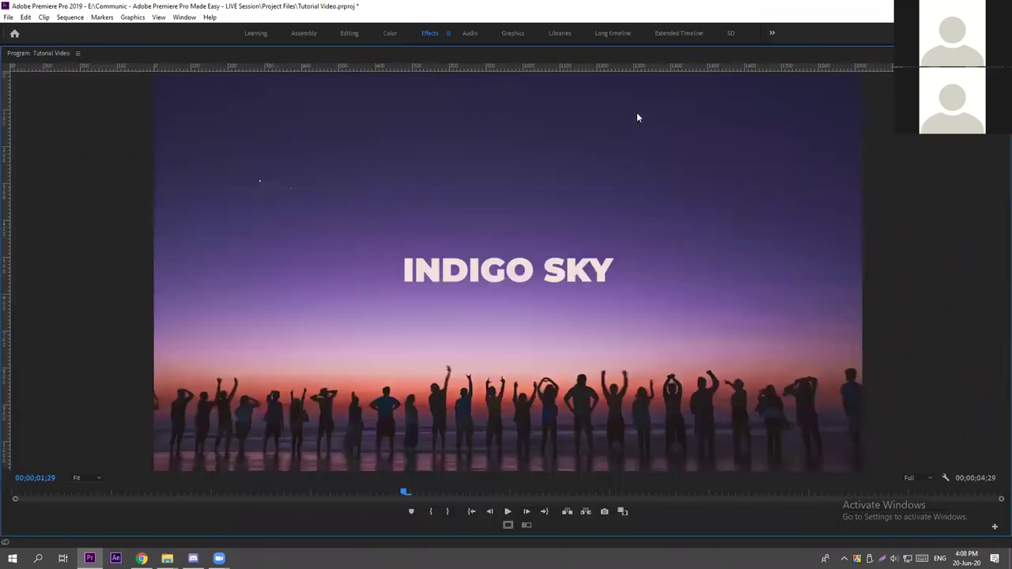
key("ctrl+z")
key("ctrl+z")
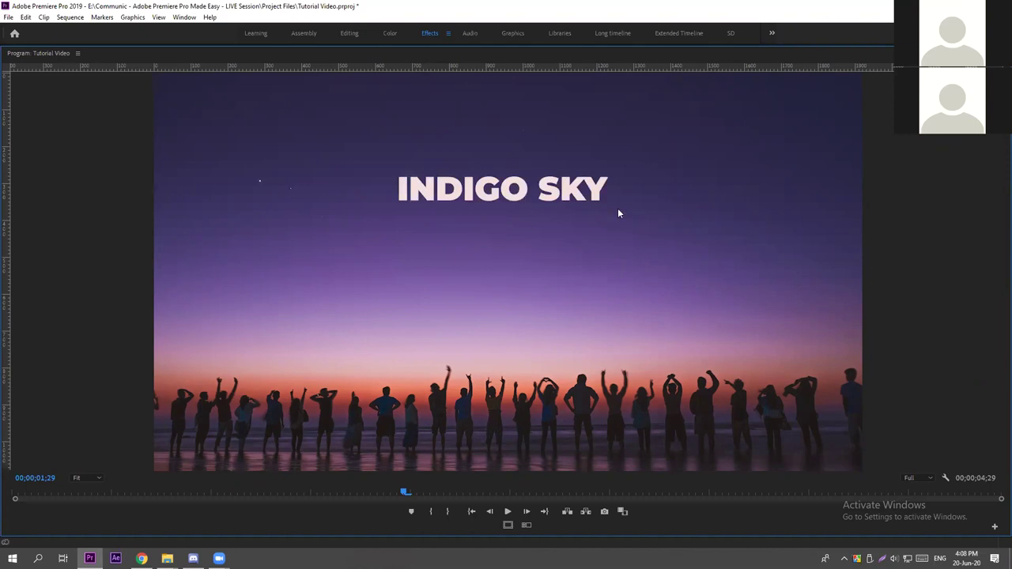
key("ctrl+shift+z")
key("ctrl+shift+z")
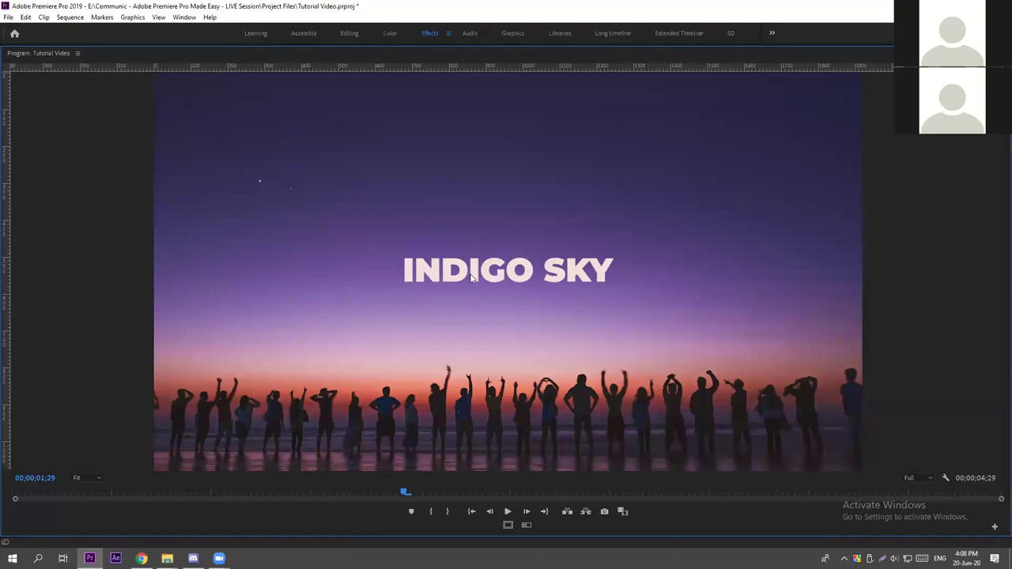
key("grave")
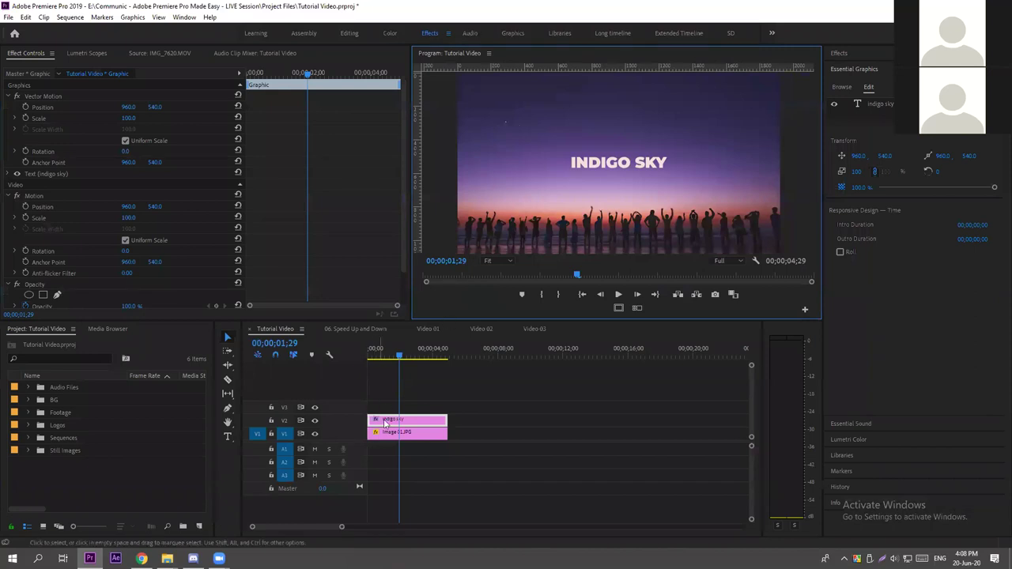
left_click(884, 104)
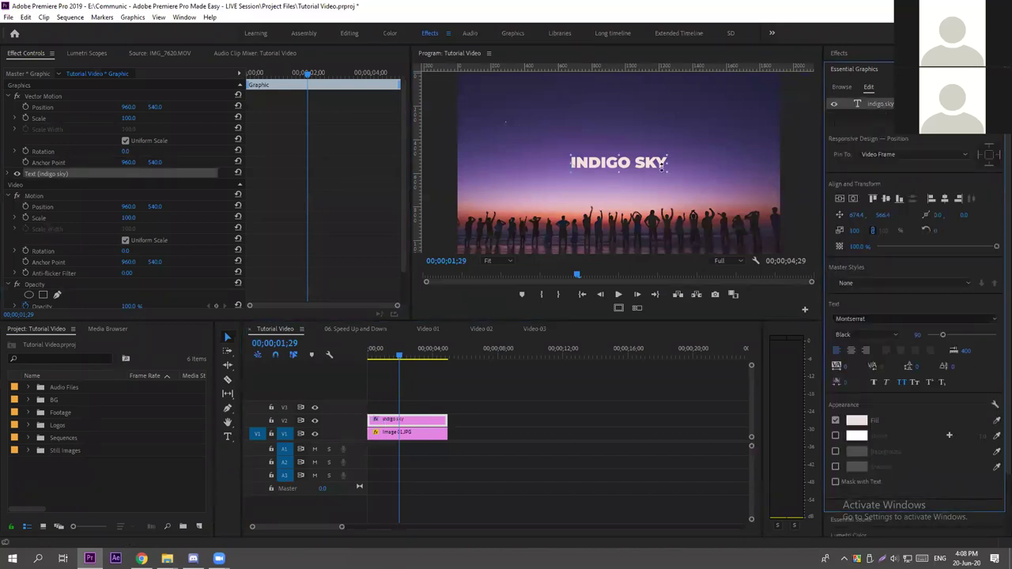
Turn off All Caps and retype the title, first as 'indigo sky', then 'INDIGO SKY'.
double_click(601, 162)
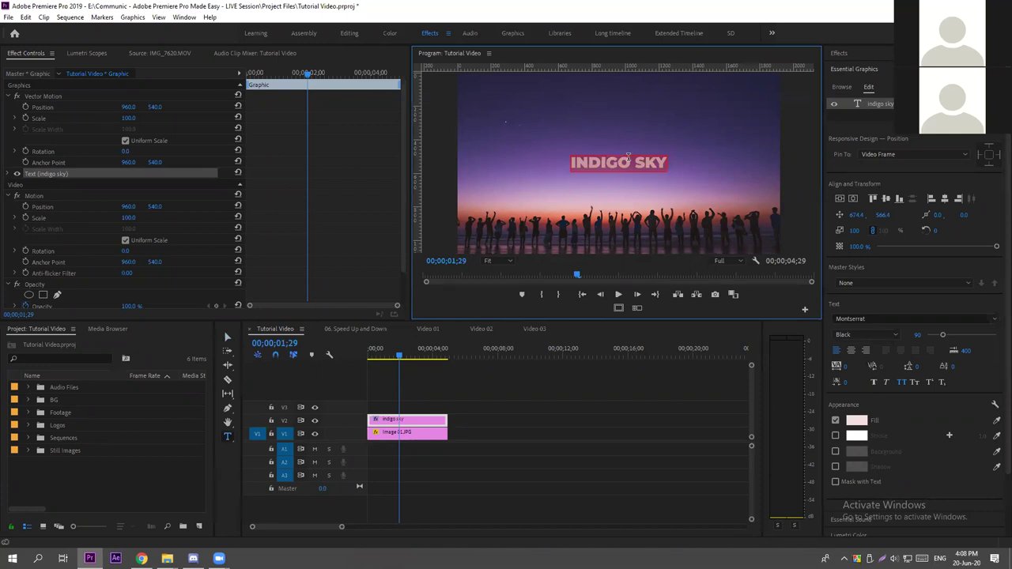
left_click(902, 384)
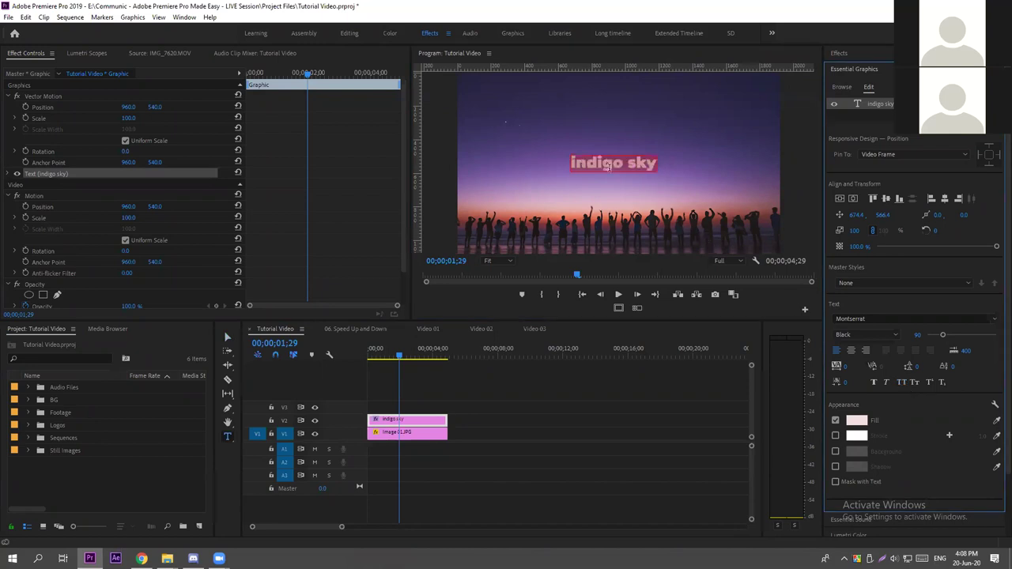
key("BackSpace")
type("indigo sky")
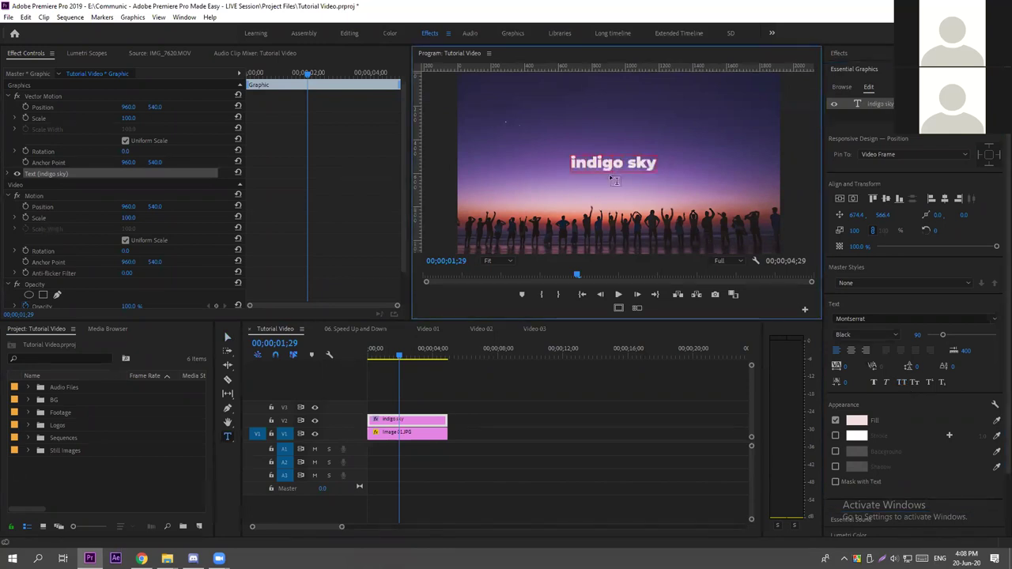
key("ctrl+a")
key("BackSpace")
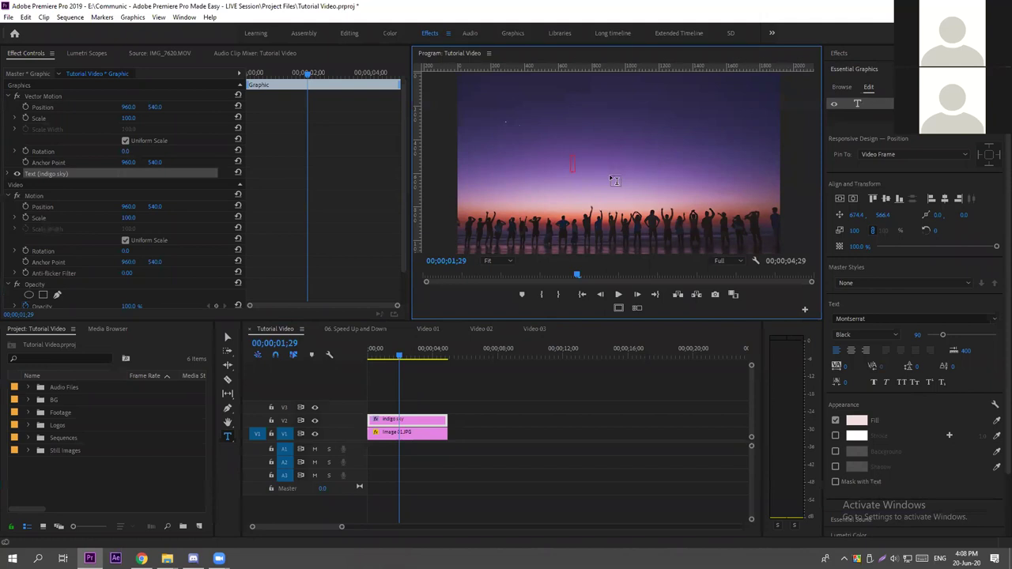
type("INDIGO SKY")
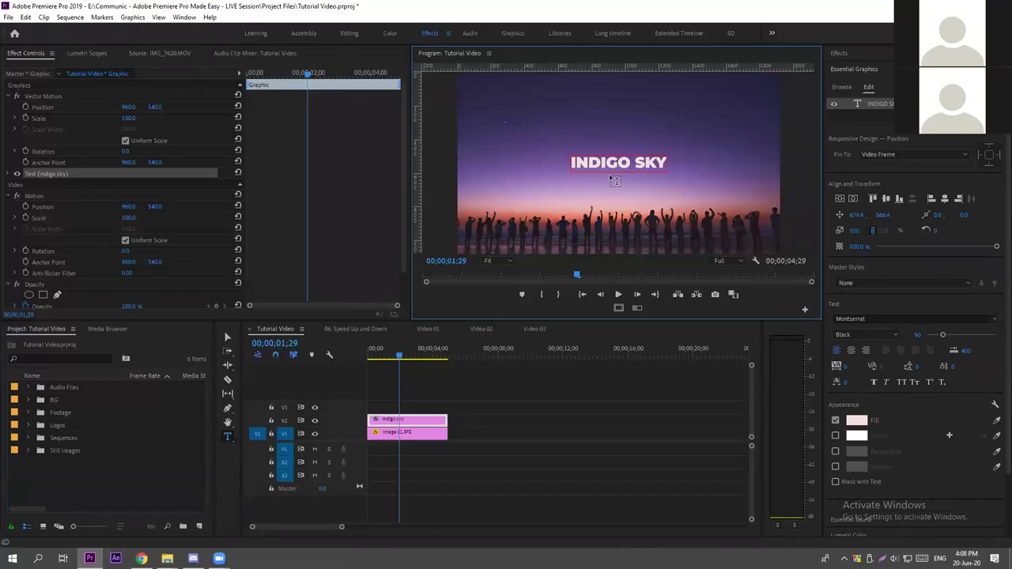
Replace the title text with the mixed-case 'inDiGO skY'.
key("ctrl+a")
key("BackSpace")
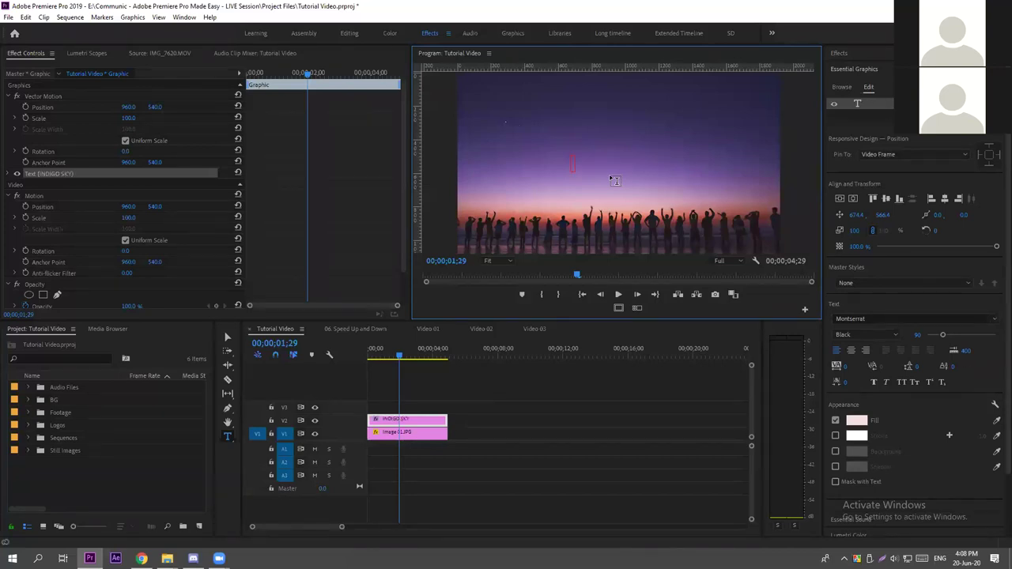
type("inDiGO skY")
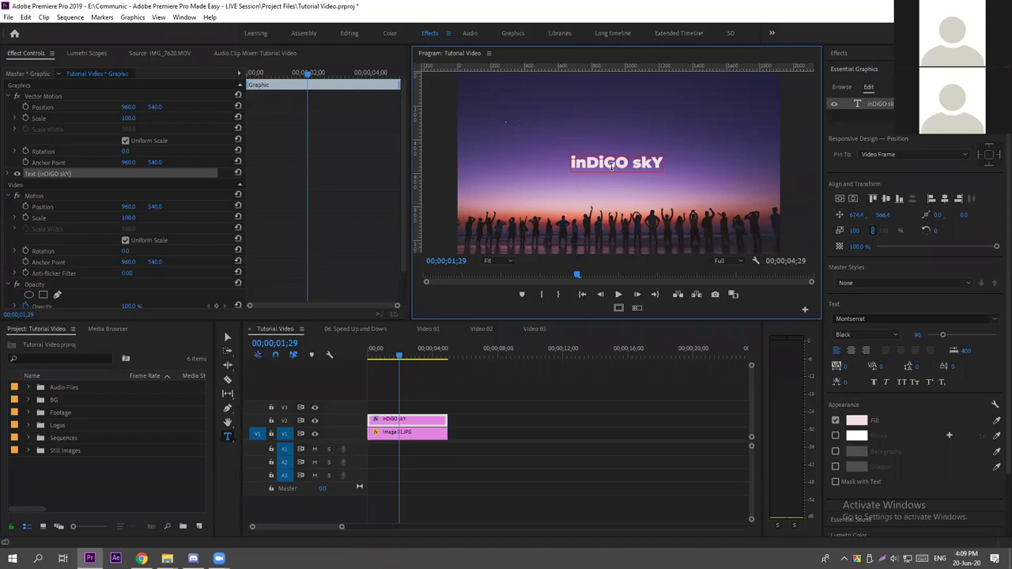
triple_click(611, 165)
left_click(655, 166)
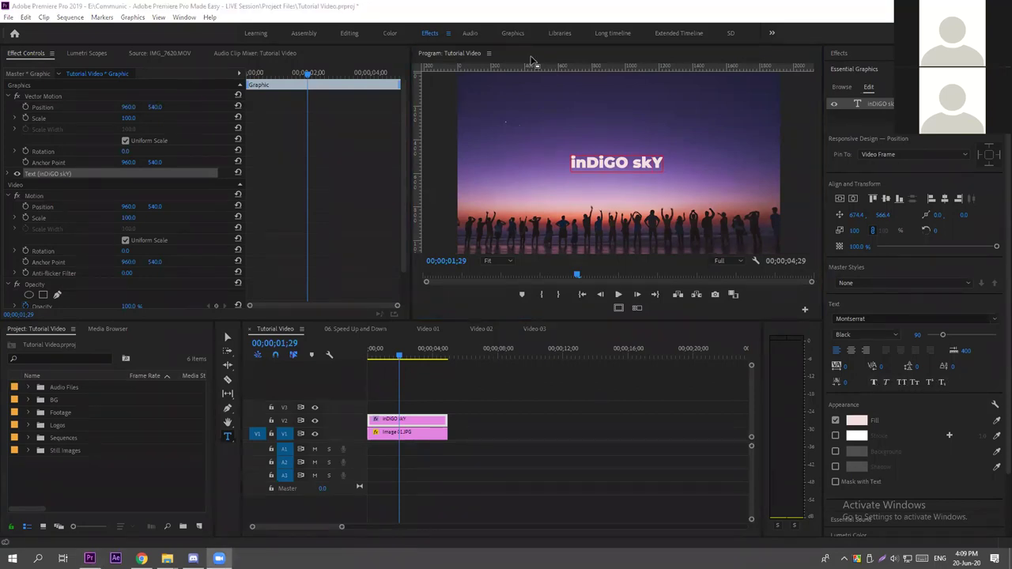
Apply All Caps so the title displays as INDIGO SKY.
mouse_move(979, 371)
left_mouse_down()
mouse_move(887, 359)
mouse_move(862, 389)
mouse_move(977, 375)
left_mouse_up()
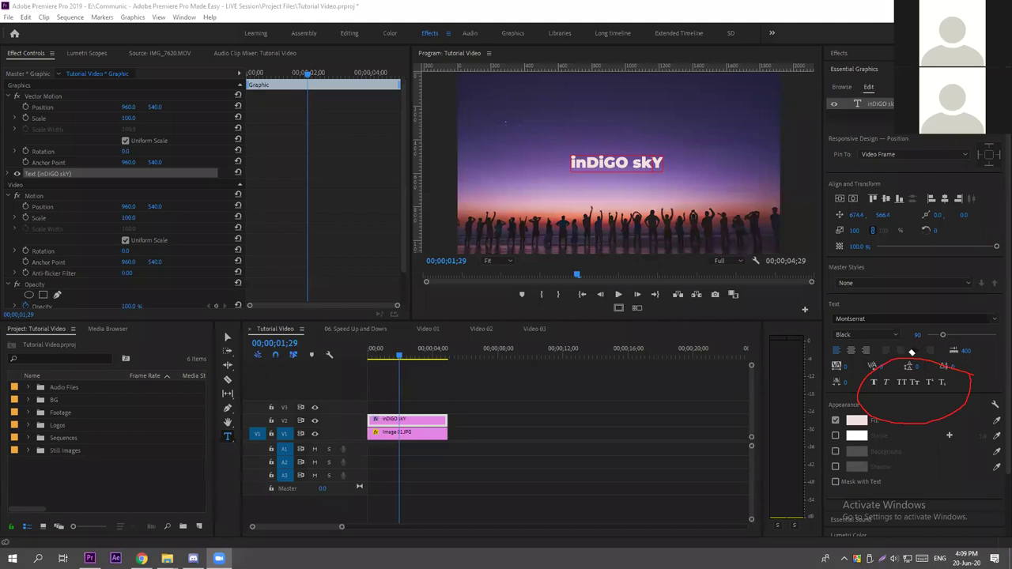
key("e")
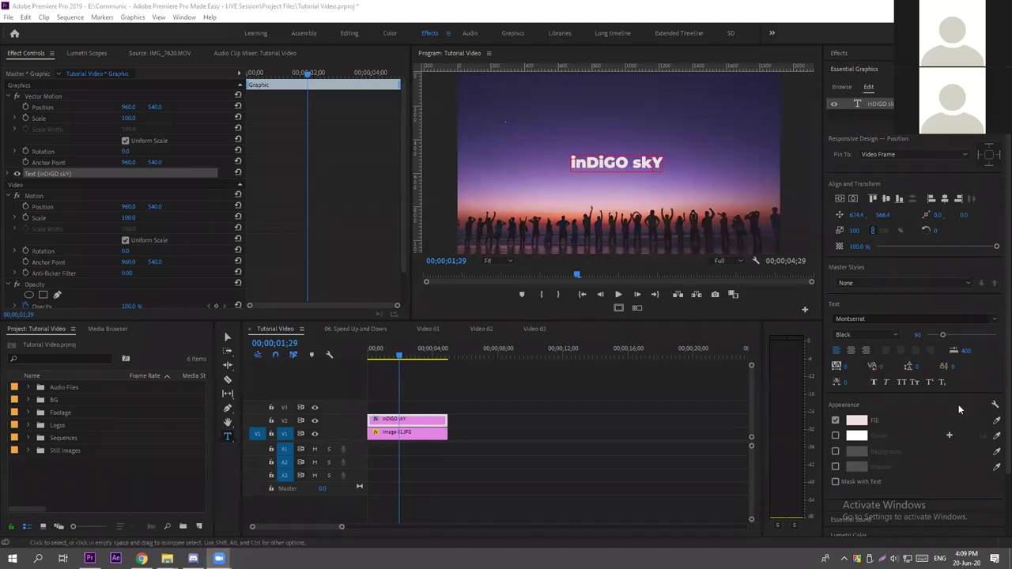
left_click(626, 164)
left_click_drag(626, 164, 663, 166)
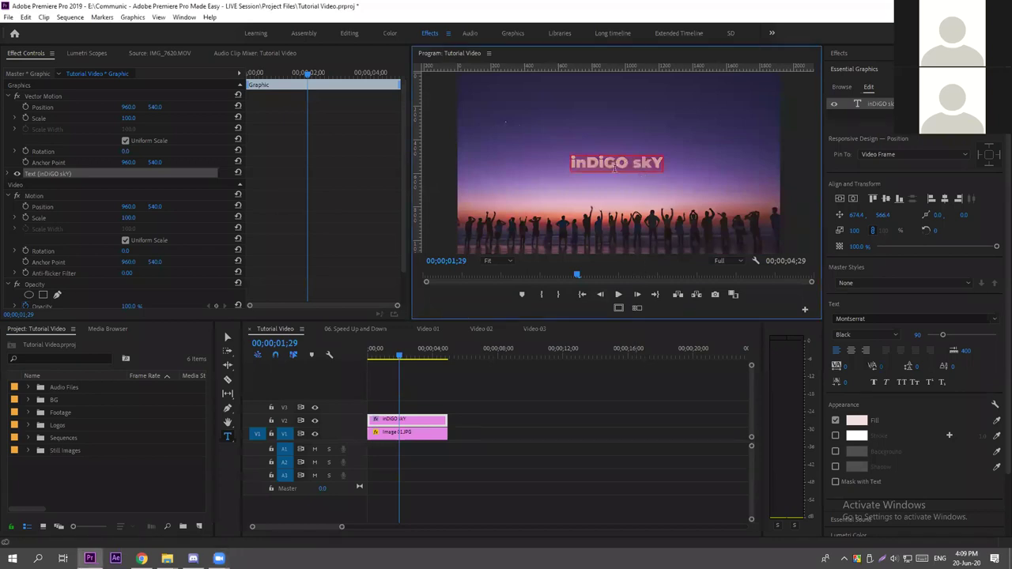
left_click(901, 382)
left_click(901, 381)
left_click(624, 366)
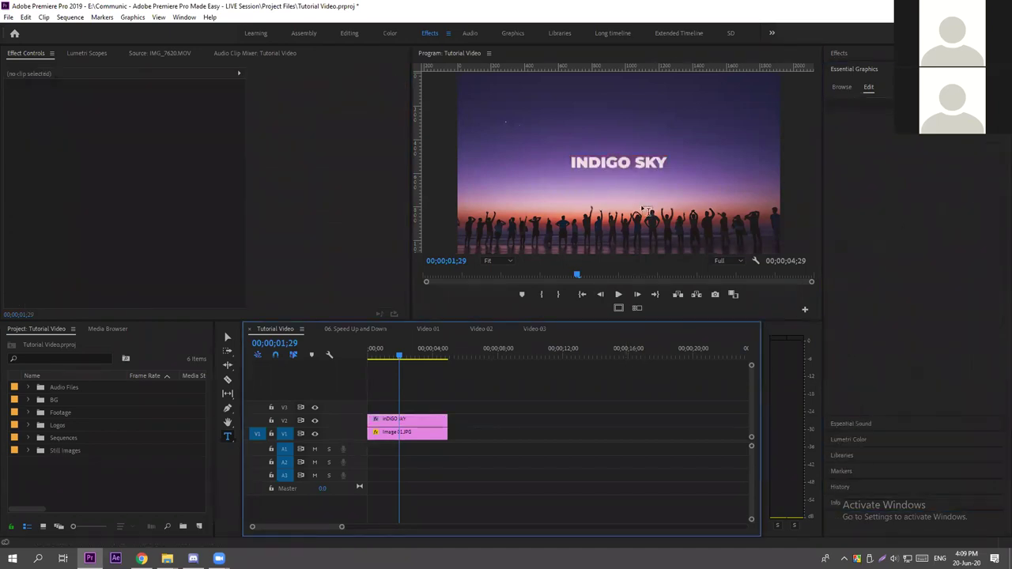
Try Small Caps on the title, then revert to All Caps.
left_click(619, 163)
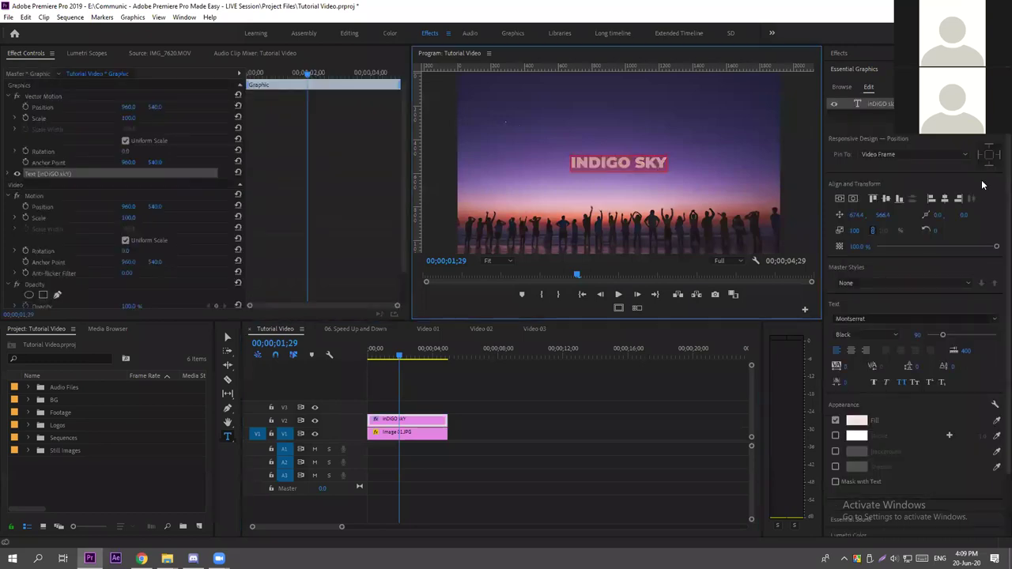
left_click(913, 383)
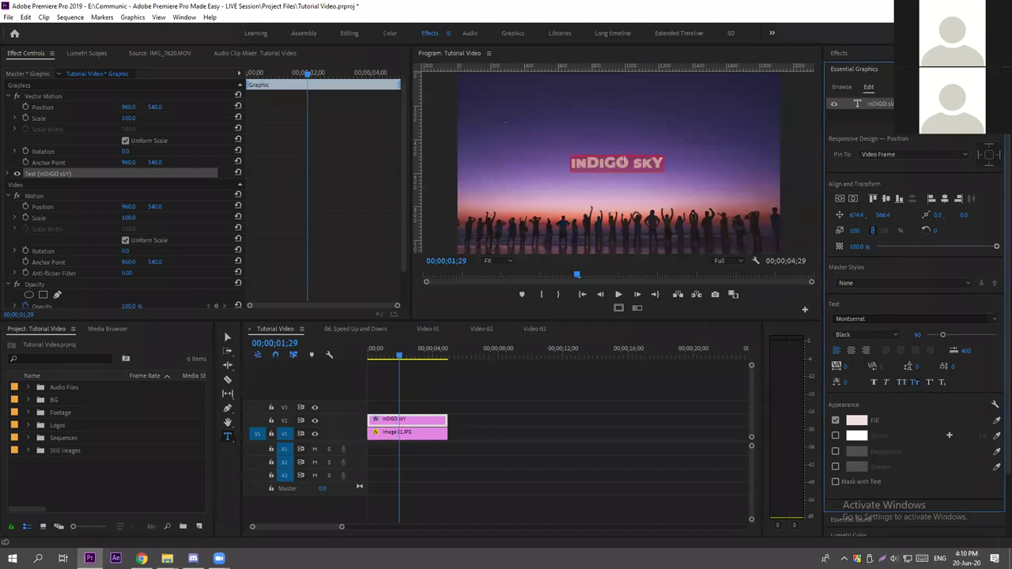
left_click(902, 382)
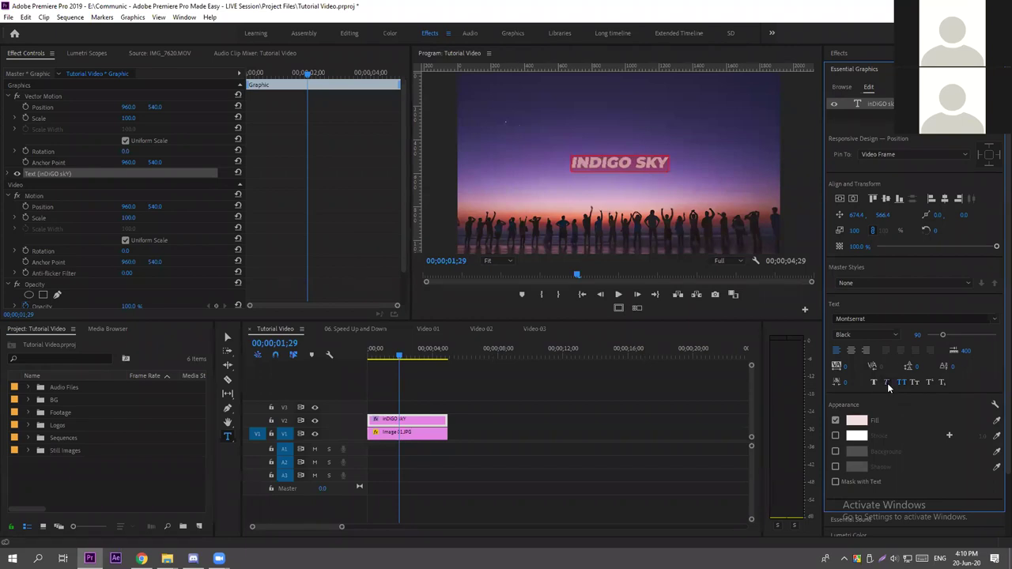
left_click(649, 388)
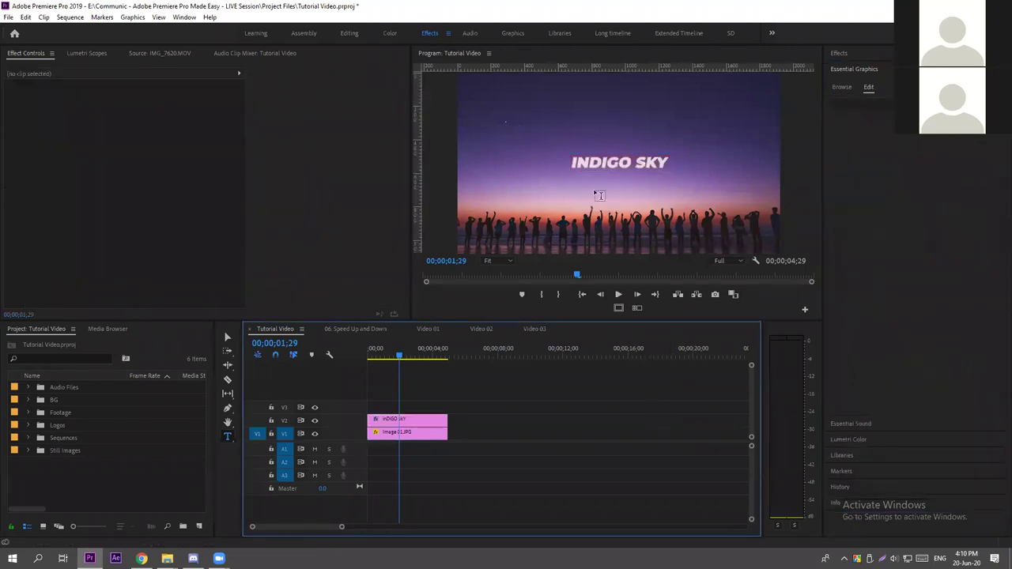
Turn off Italic and enable Faux Bold on the title, then preview full size.
double_click(621, 161)
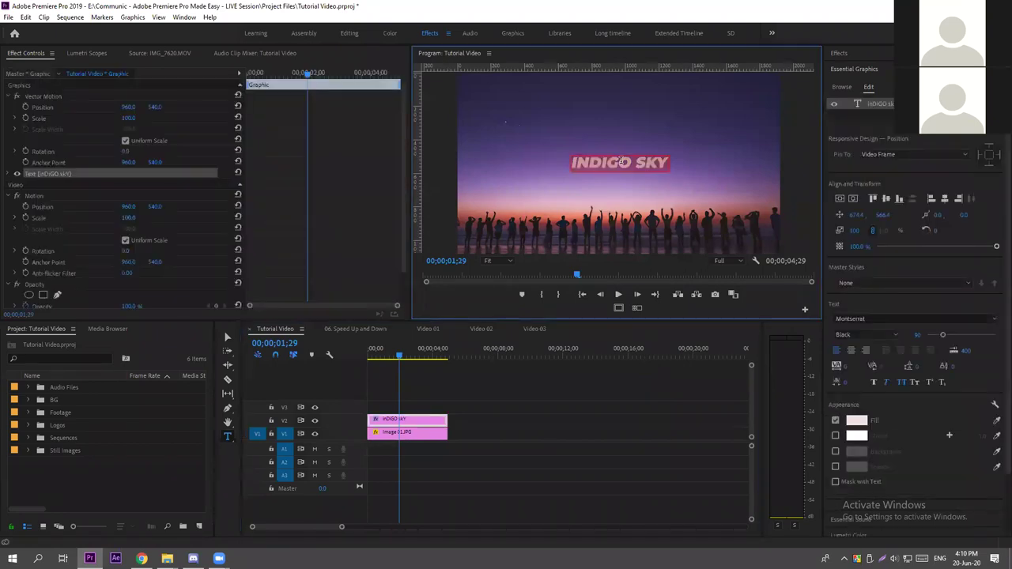
left_click(887, 382)
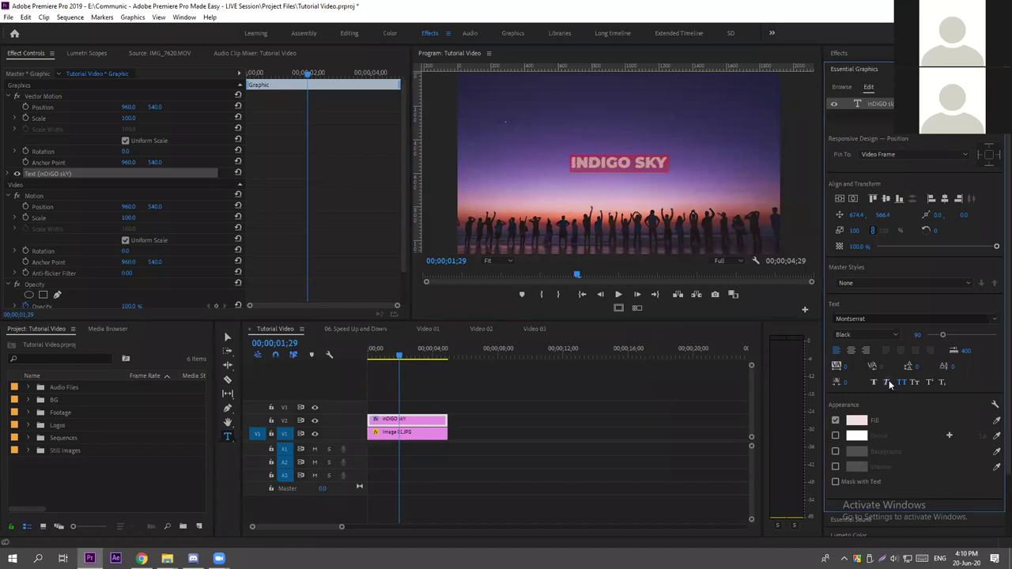
left_click(876, 382)
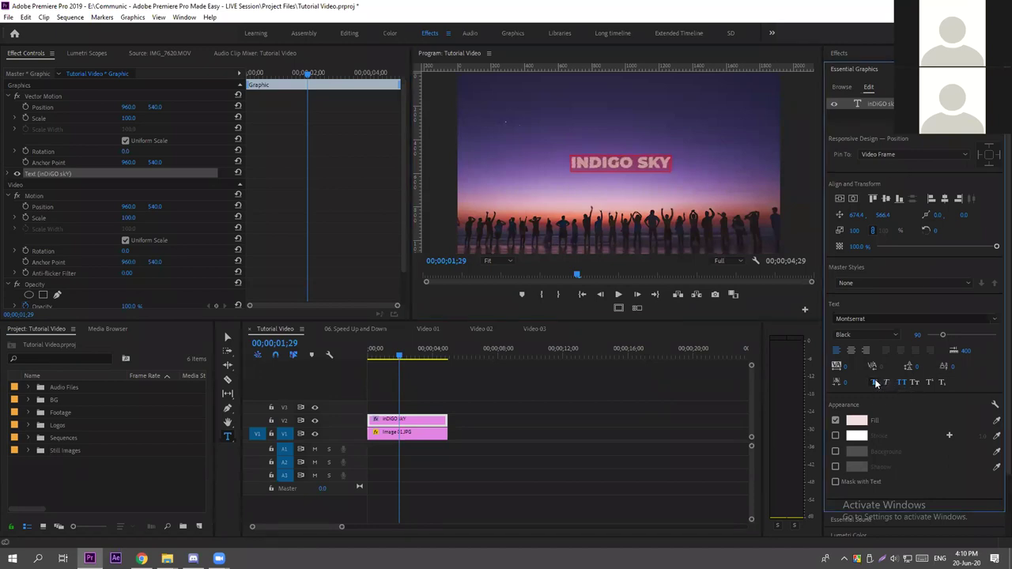
left_click(615, 378)
left_click(606, 104)
key("grave")
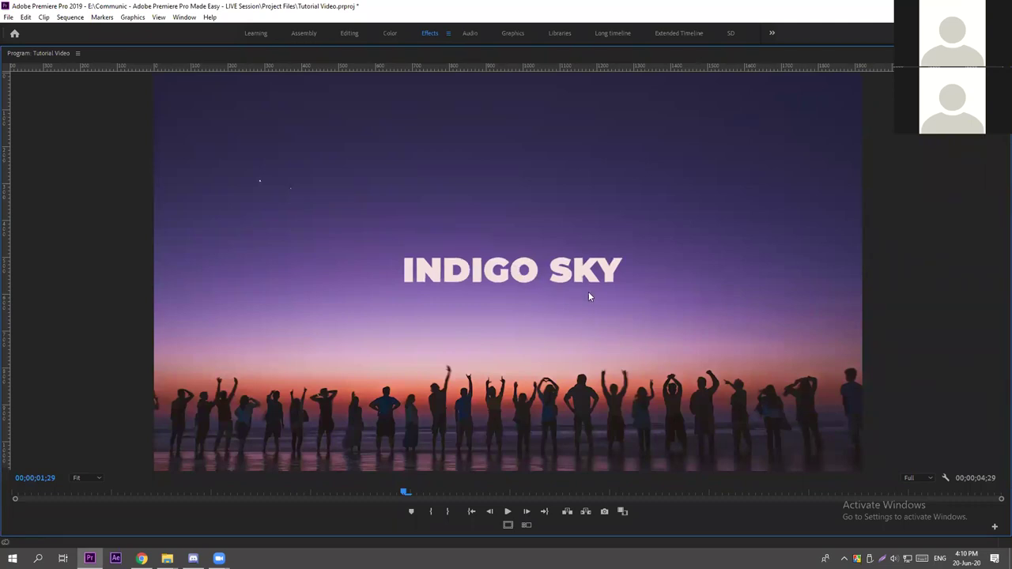
key("grave")
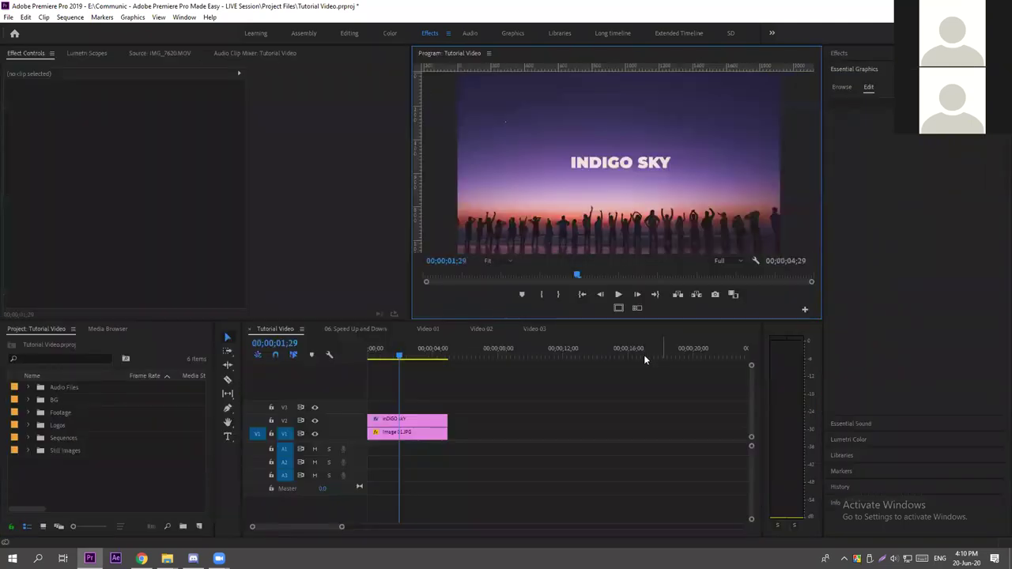
Turn off Faux Bold on the INDIGO SKY text layer of the V2 title clip.
left_click(437, 417)
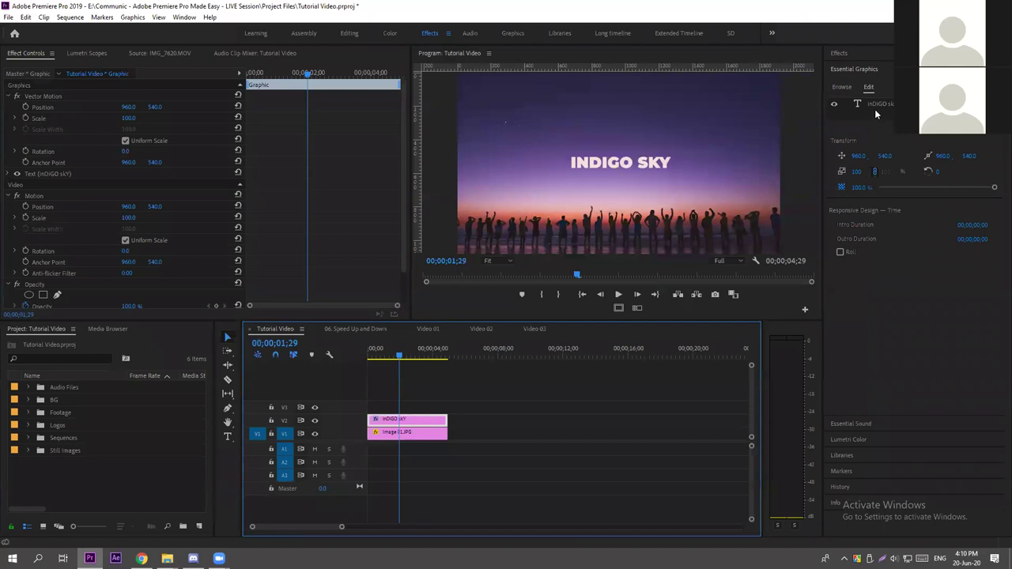
left_click(884, 104)
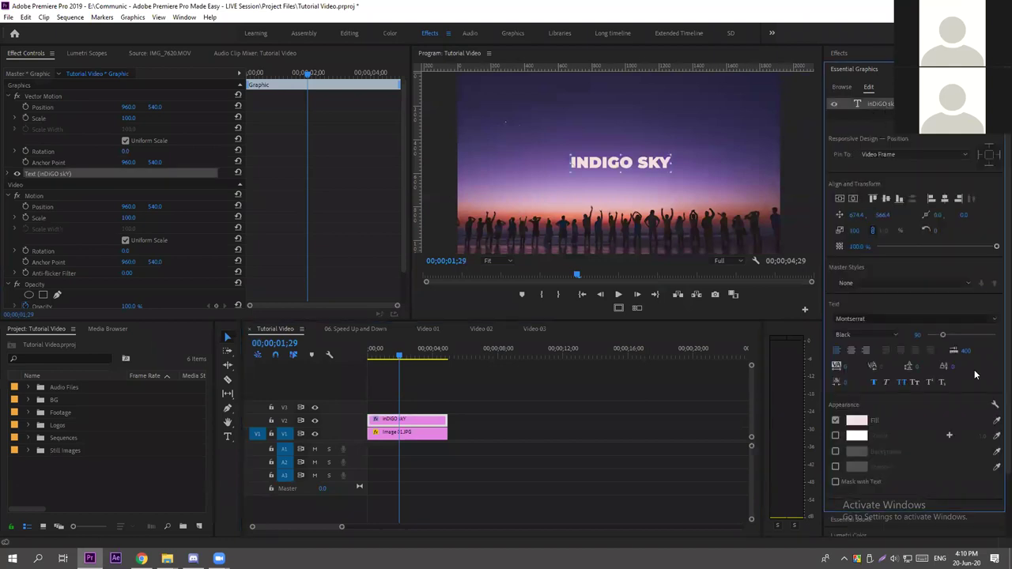
left_click(872, 382)
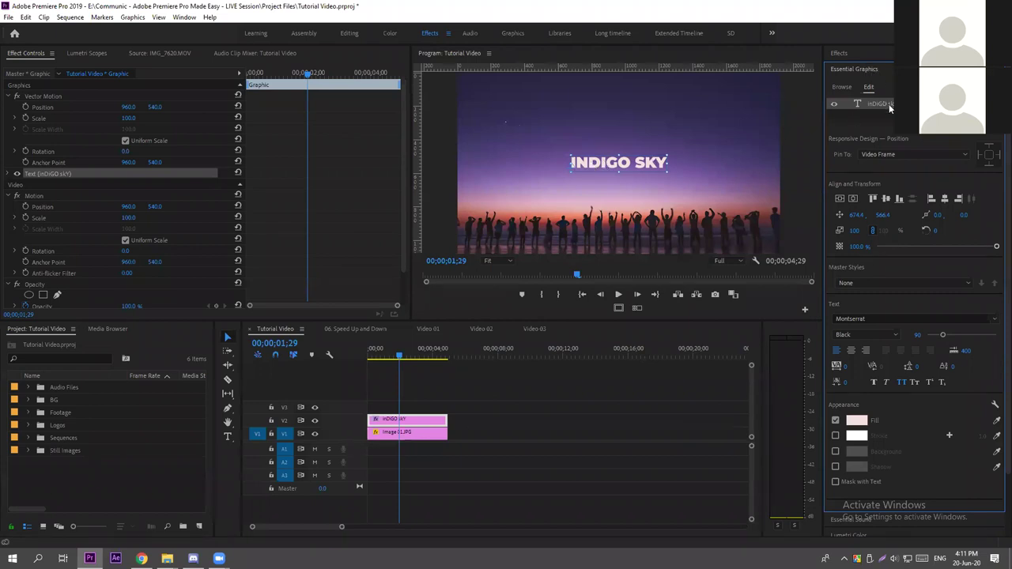
Set the title's fill colour to pink-purple DA84F3 and preview it full size.
left_click(858, 424)
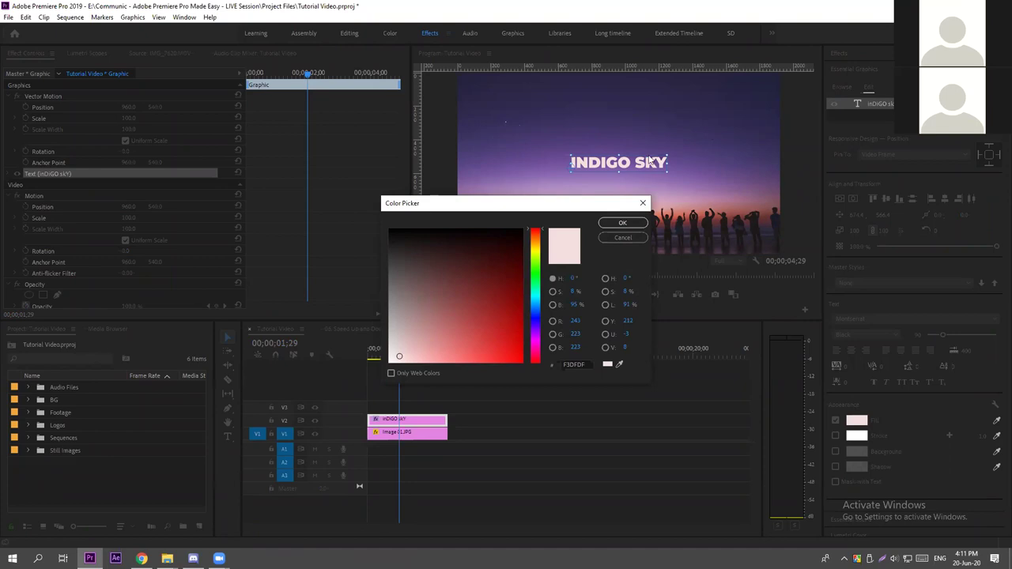
left_click_drag(538, 234, 547, 339)
left_click(449, 356)
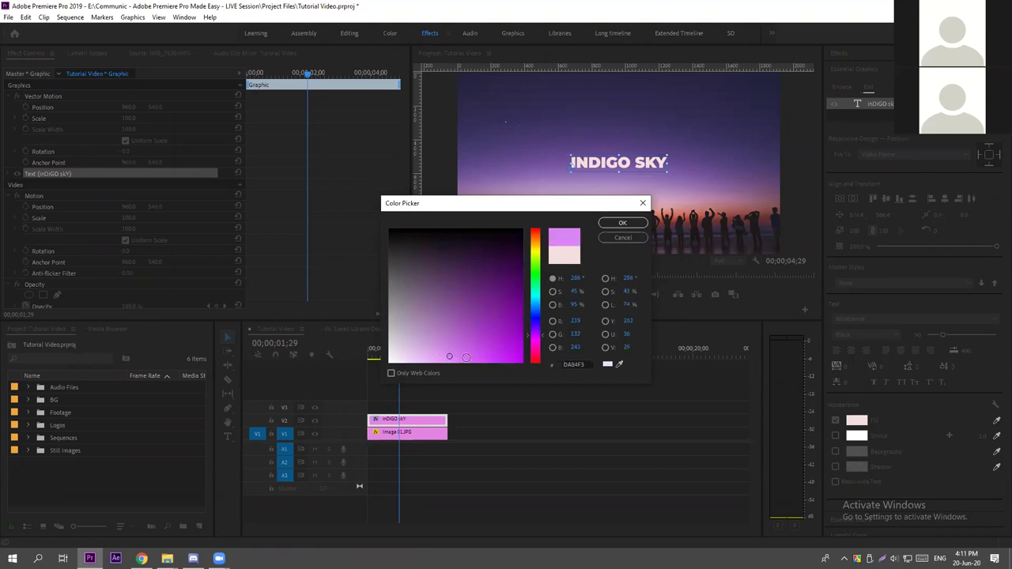
left_click(623, 222)
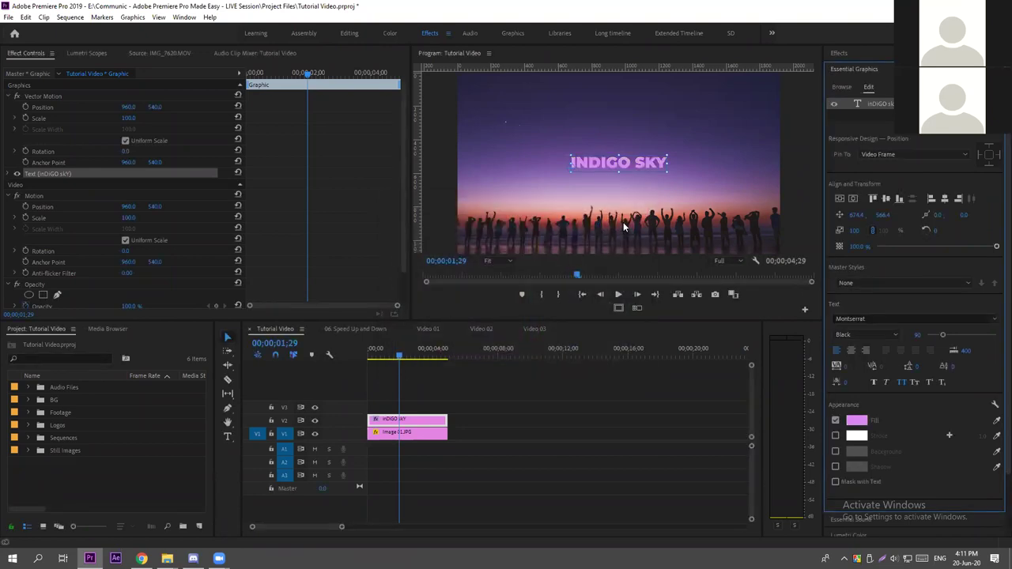
left_click(543, 377)
key("grave")
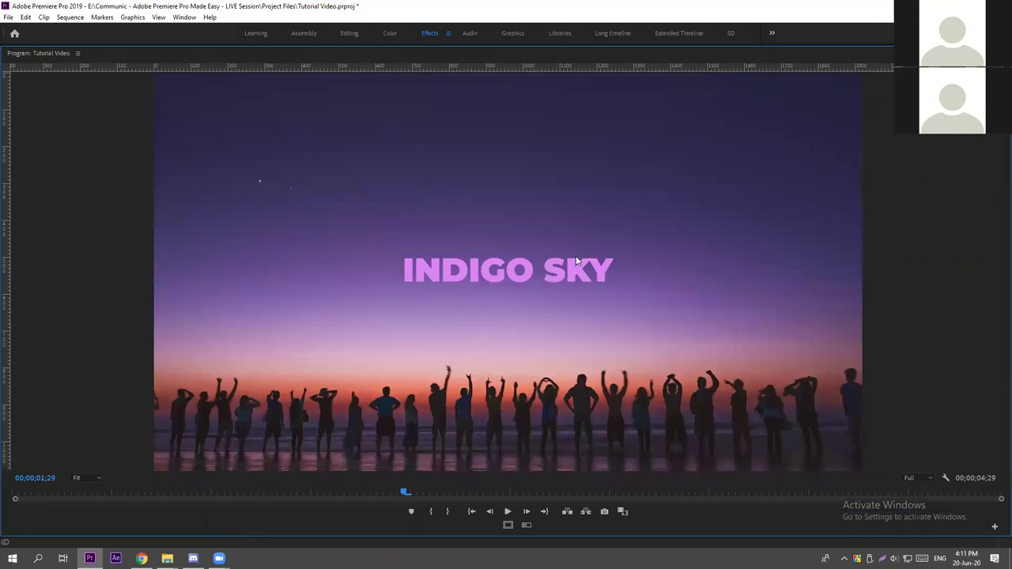
key("grave")
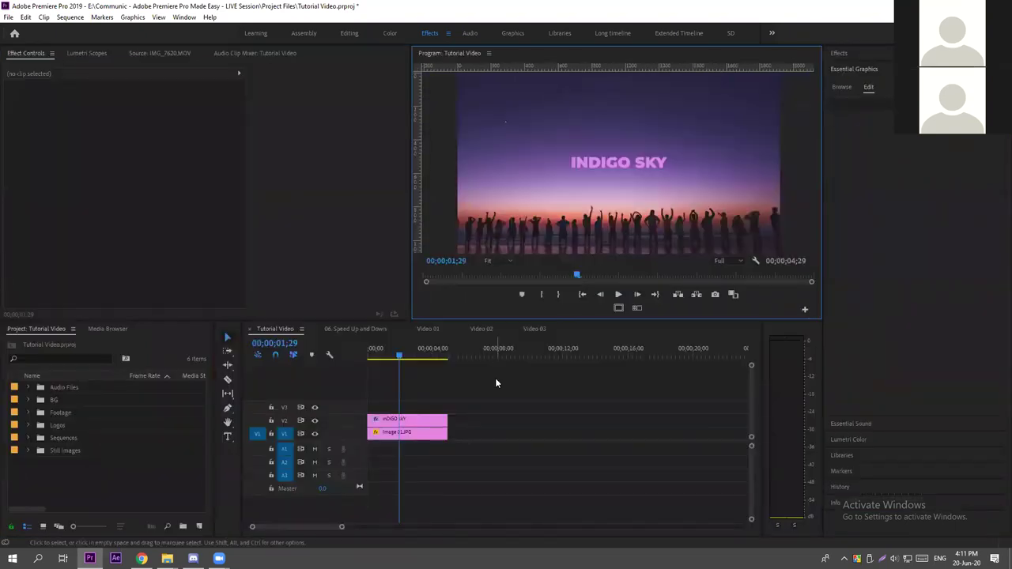
Select the title clip and highlight only the word SKY in the text.
left_click(869, 89)
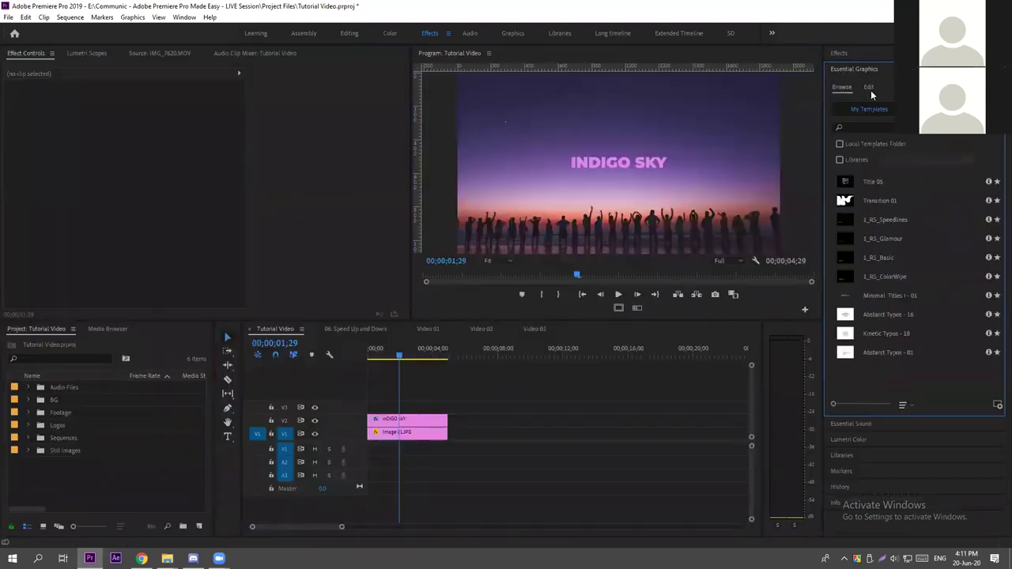
left_click(409, 418)
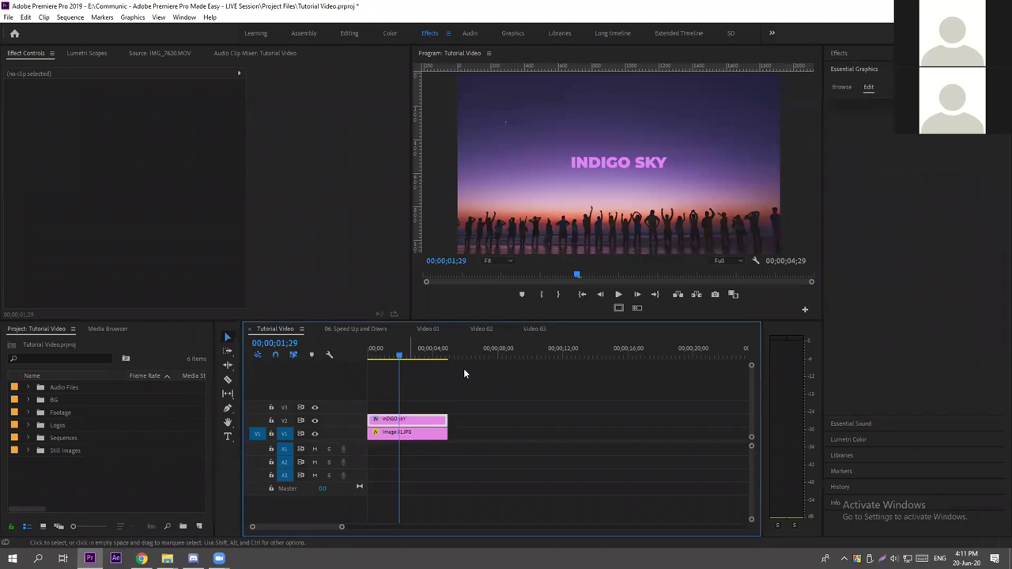
left_click(649, 162)
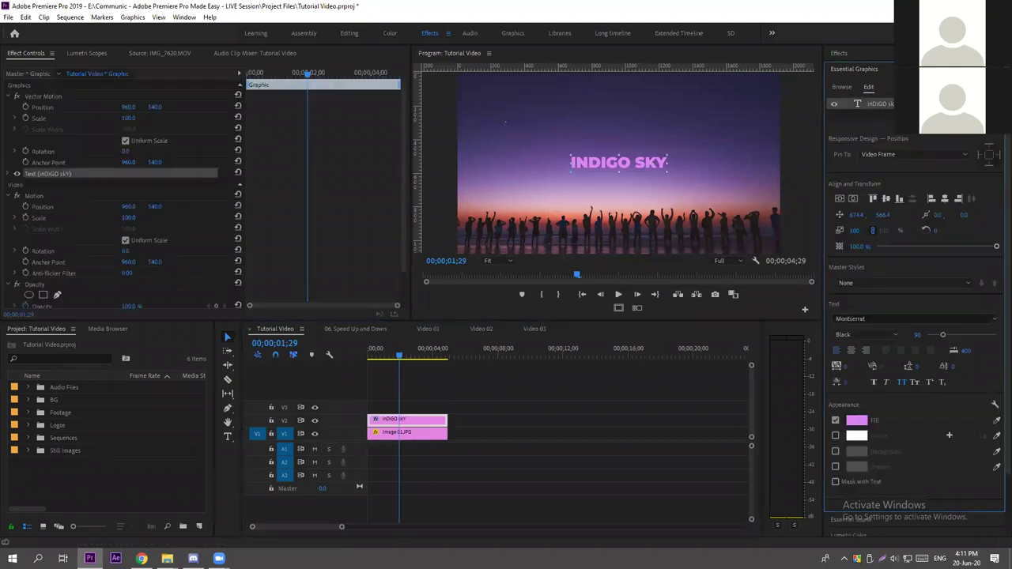
double_click(649, 162)
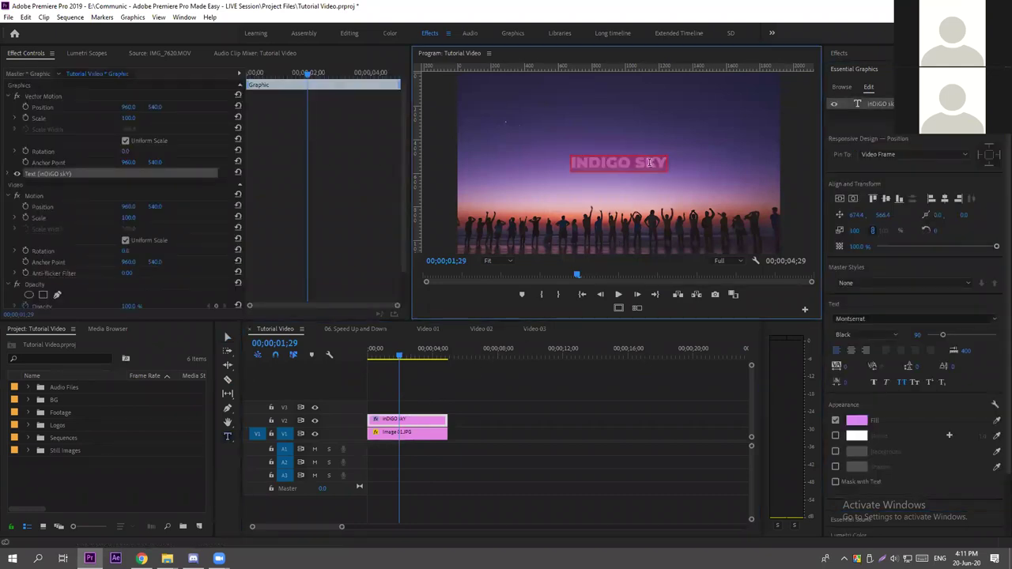
double_click(655, 162)
left_click(587, 165)
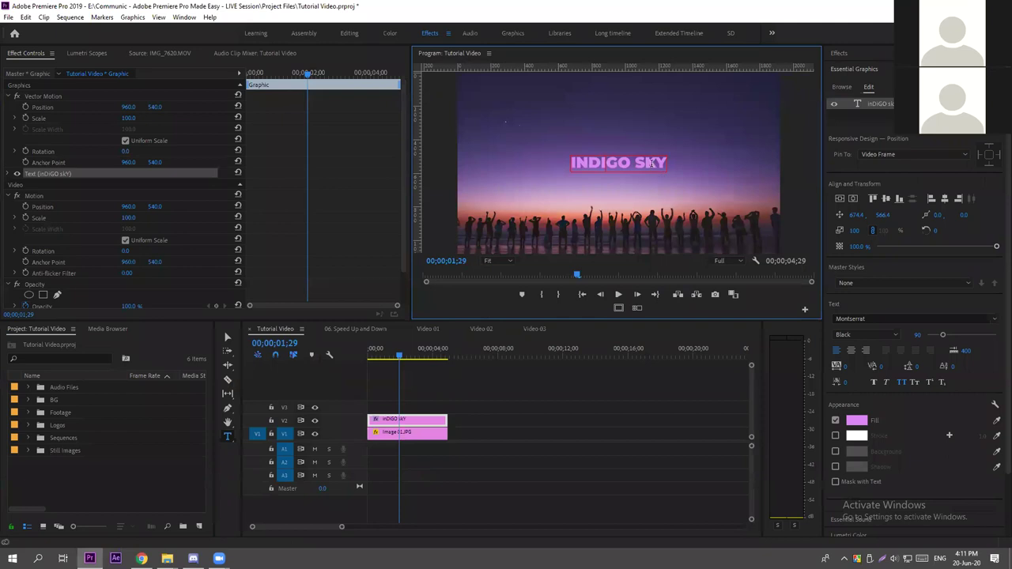
left_click_drag(634, 162, 652, 163)
double_click(587, 164)
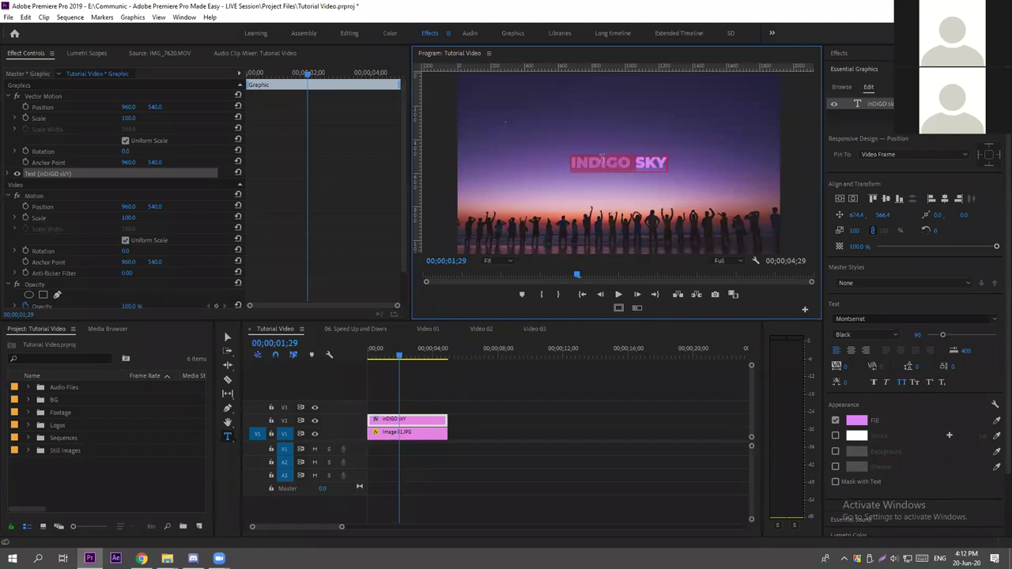
double_click(650, 164)
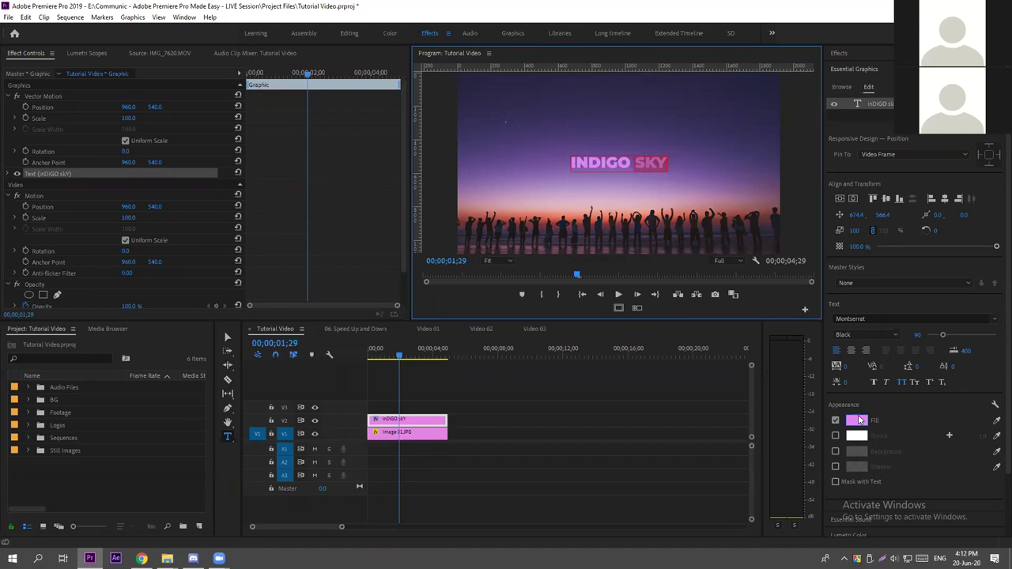
Fill the word SKY with white FFFFFF and preview the two-toned title.
left_click(856, 420)
left_click_drag(453, 323, 433, 339)
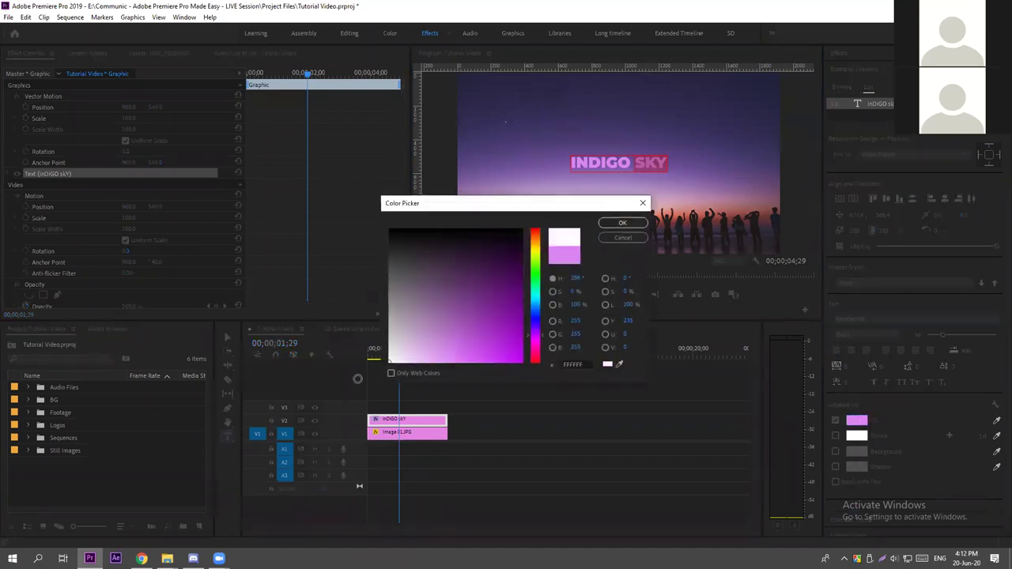
left_click(613, 224)
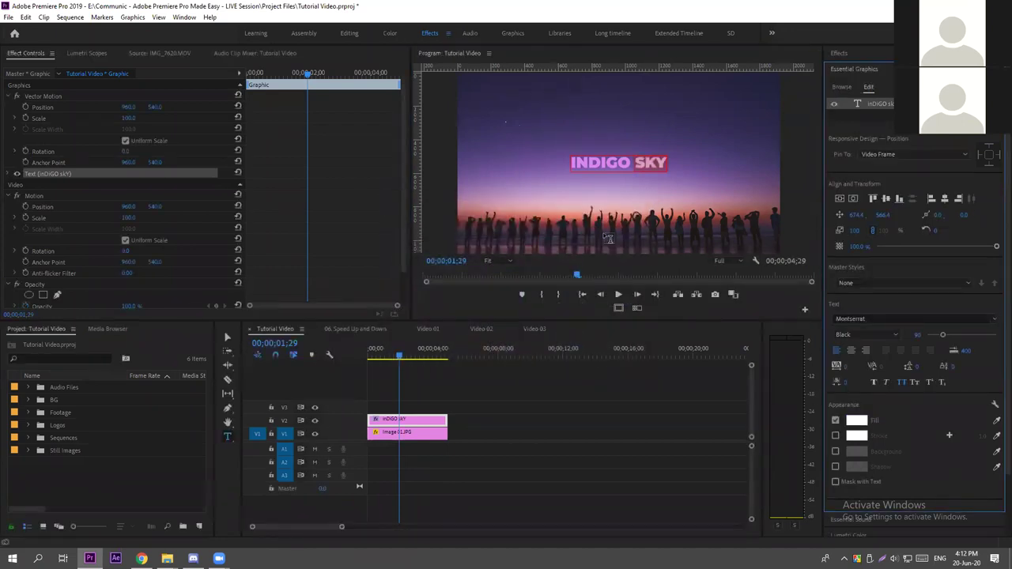
left_click(506, 377)
key("a")
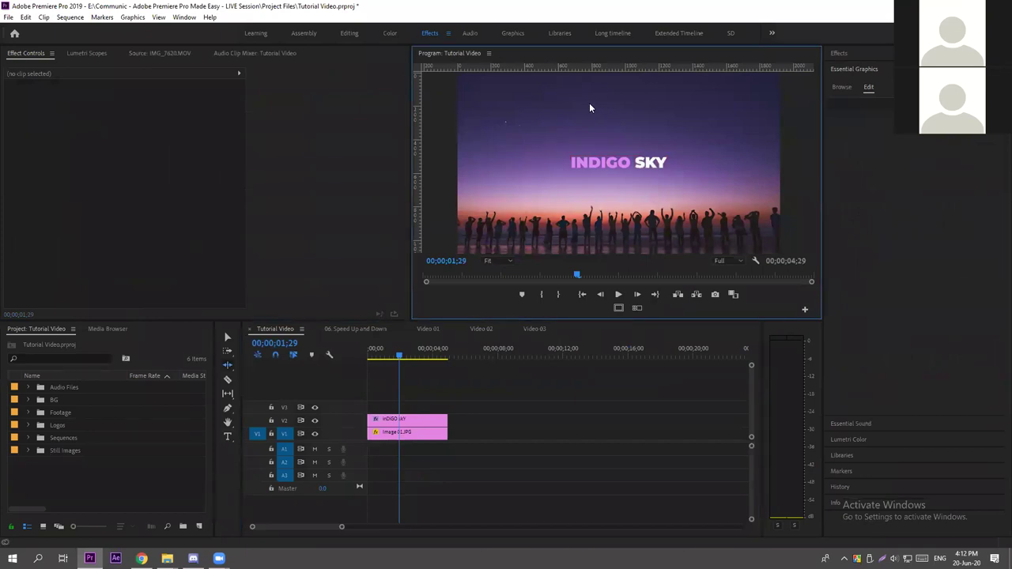
key("grave")
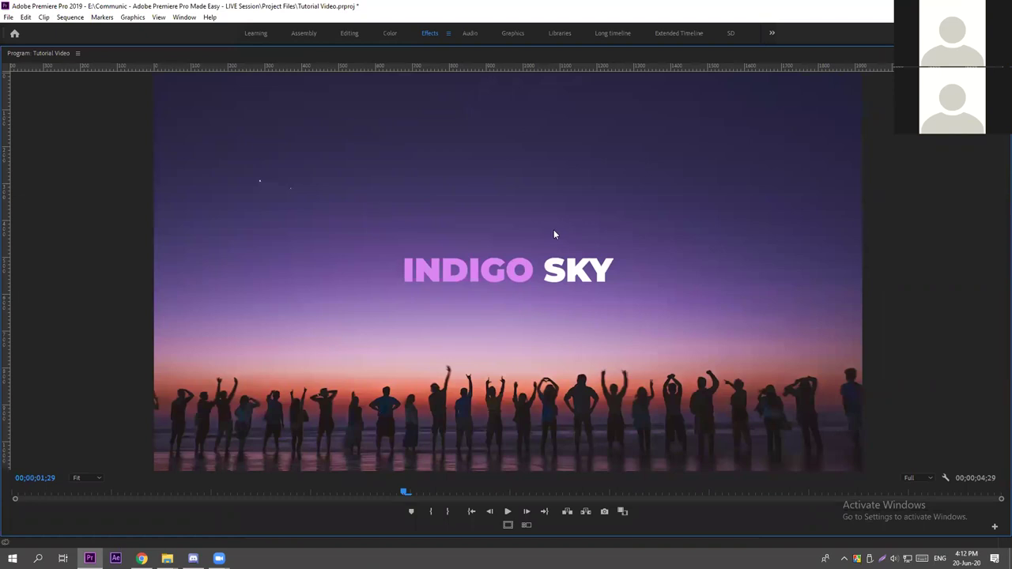
Toggle the title's Stroke and Background on and off to preview them.
key("grave")
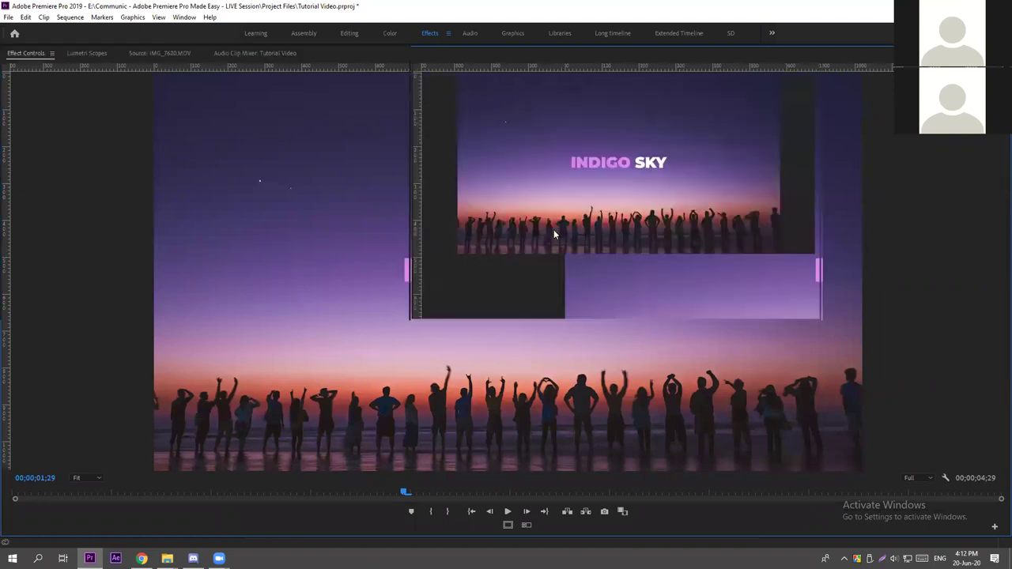
left_click(420, 390)
key("v")
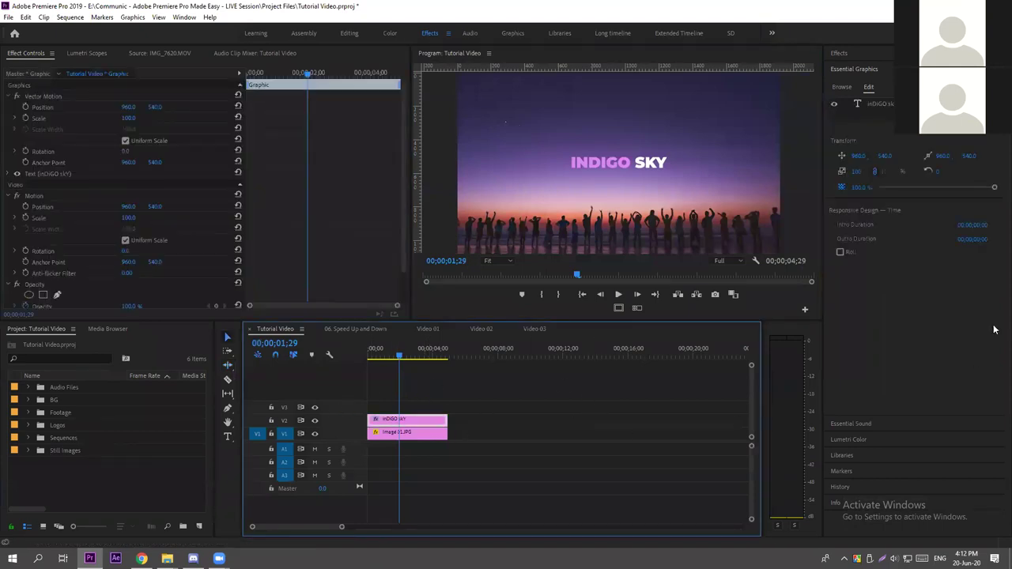
left_click(880, 106)
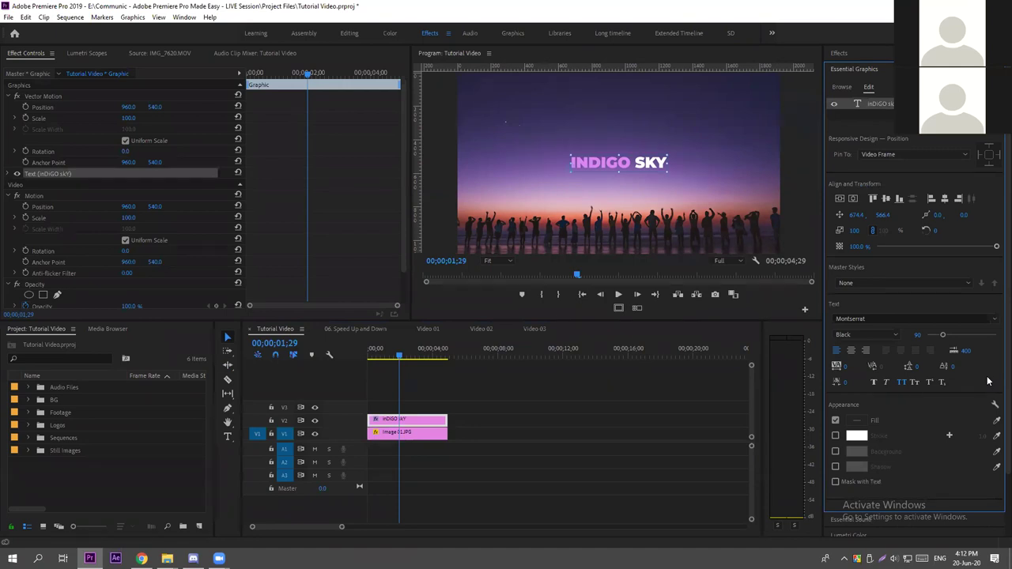
left_click(837, 435)
left_click(836, 435)
left_click(836, 451)
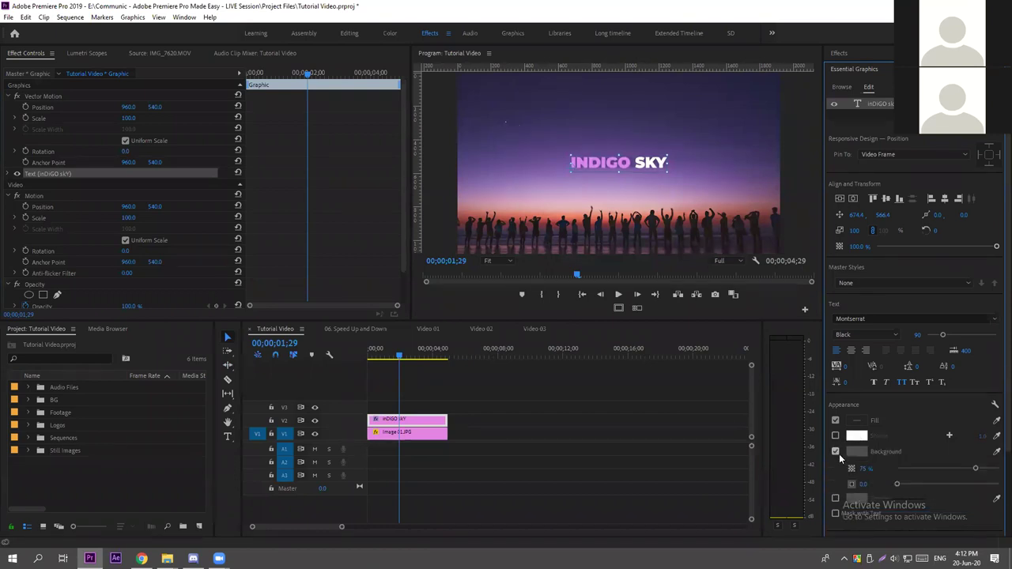
left_click(837, 452)
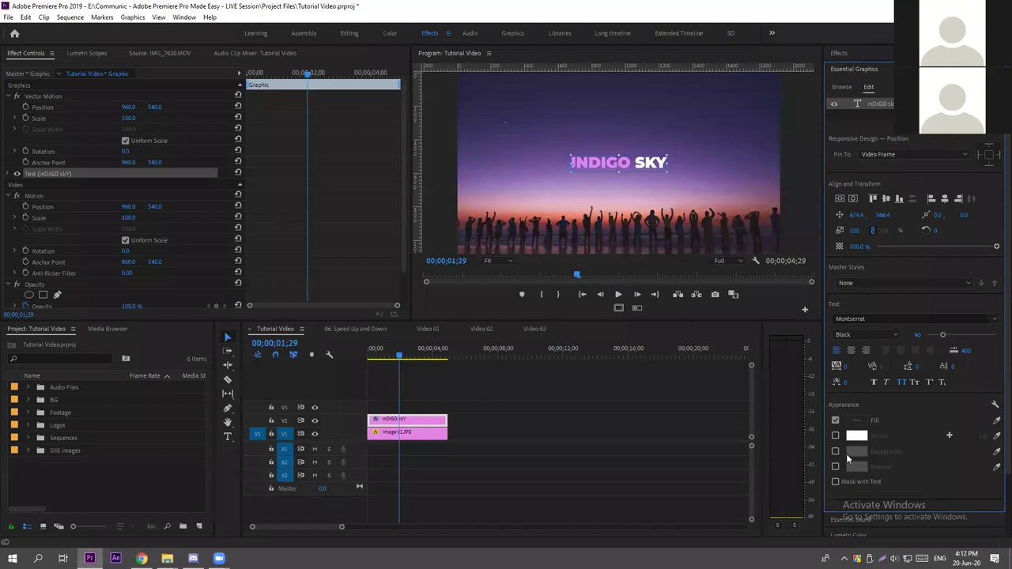
Delete the INDIGO SKY title clip from V2.
left_click(507, 399)
left_click(419, 423)
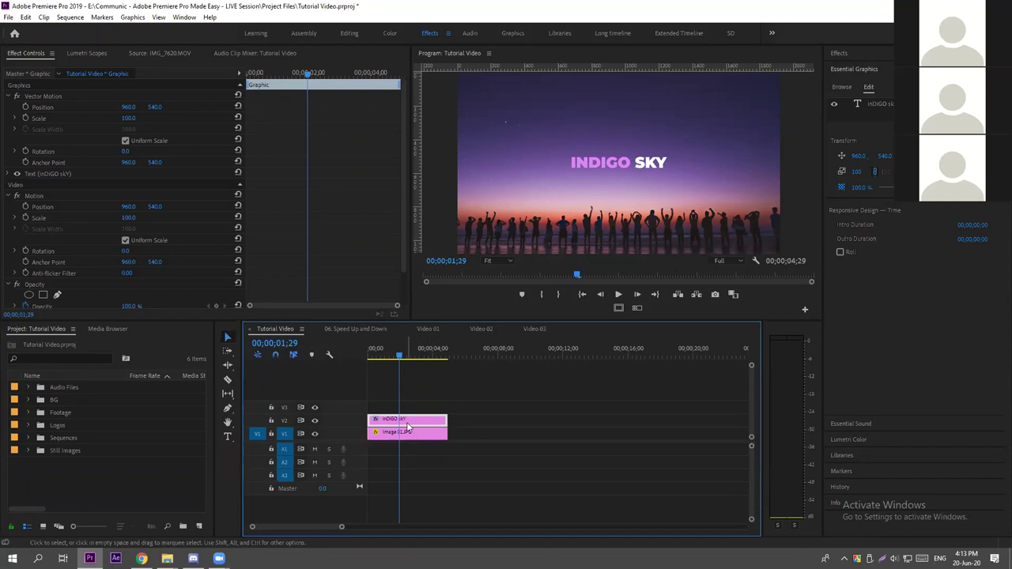
key("Delete")
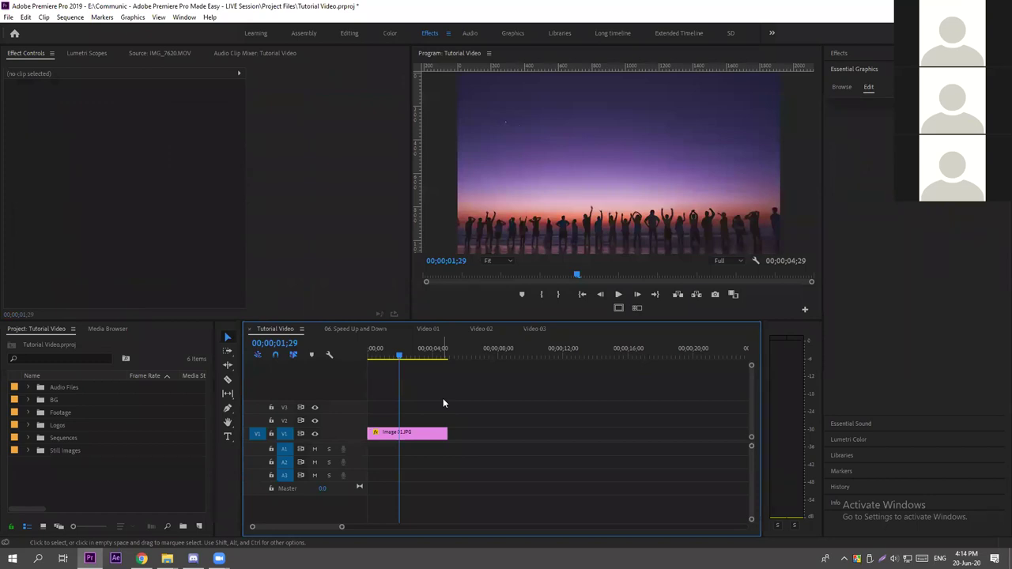
Drag Image 02.JPG from the Still Images bin onto V1 after Image 01.JPG and check both images.
left_click(27, 451)
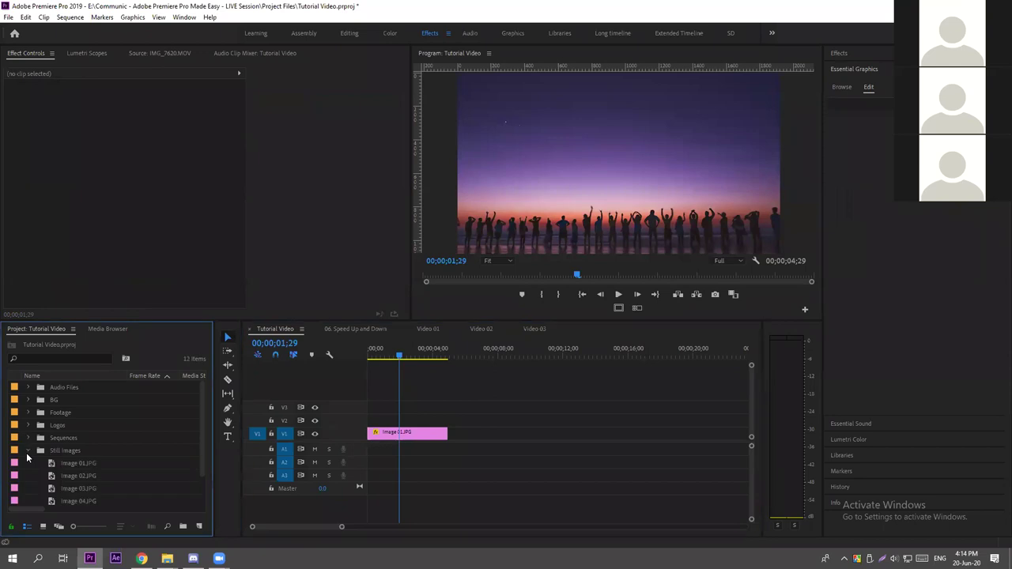
left_click_drag(52, 449, 459, 434)
left_click(469, 351)
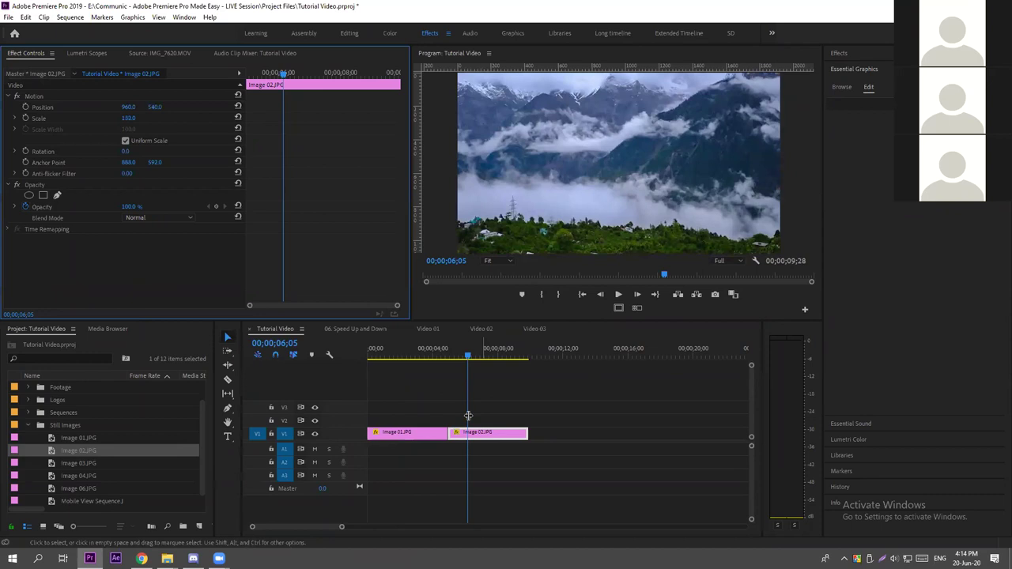
left_click(430, 353)
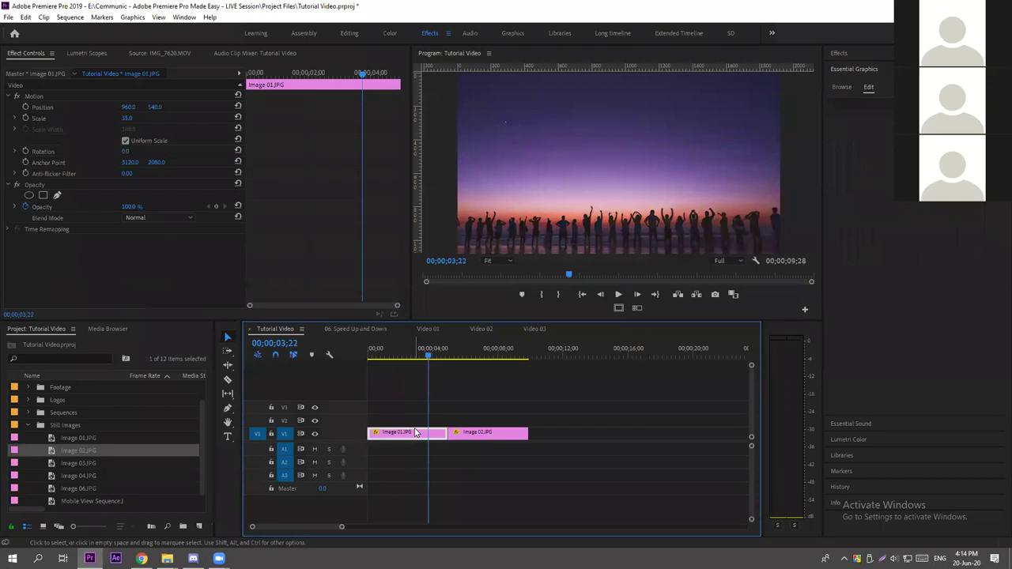
Select Image 01.JPG and open its Lumetri Color Basic Correction controls.
left_click(841, 70)
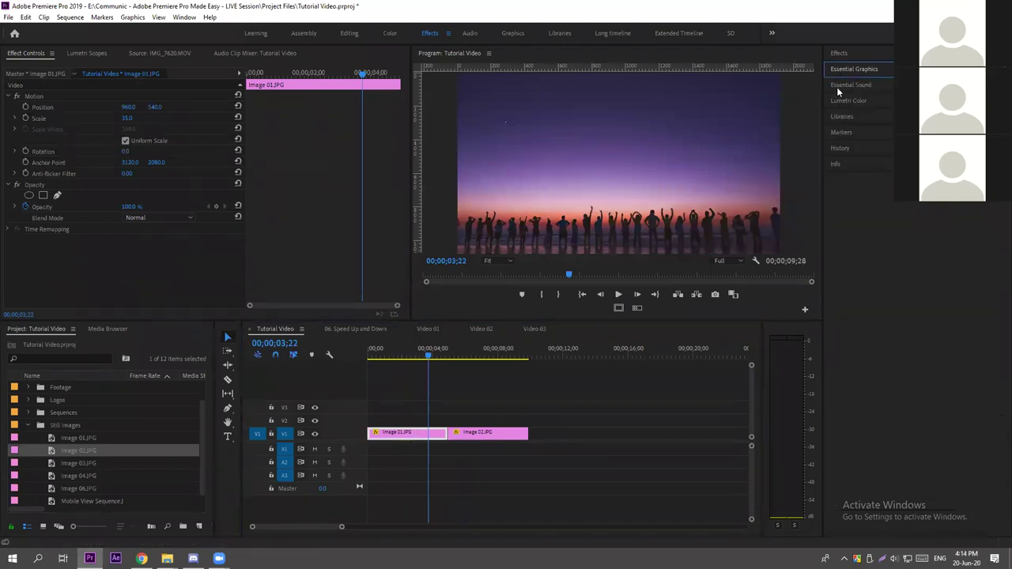
left_click(397, 432)
key("j")
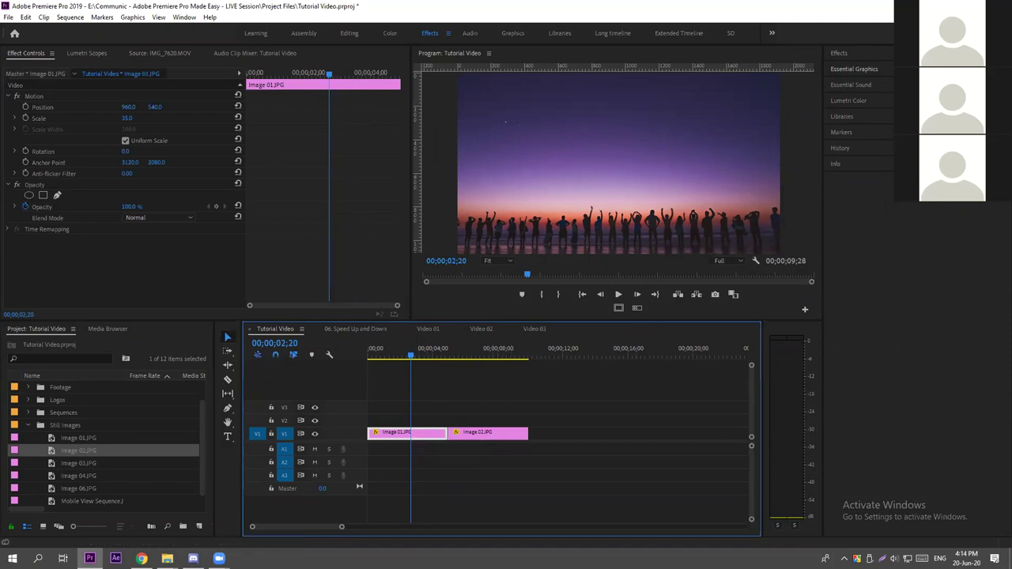
left_click(836, 100)
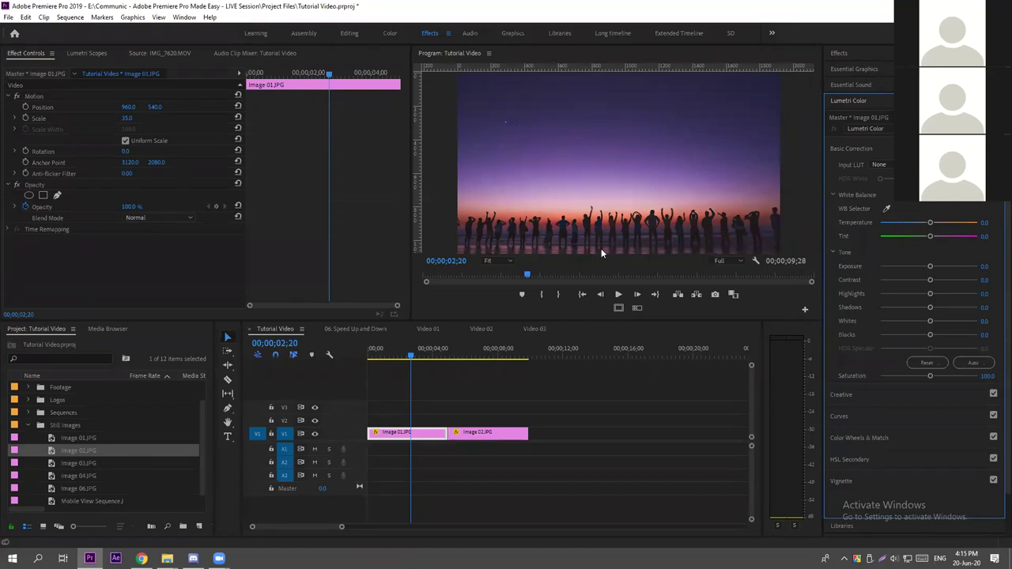
Try exposure, contrast and saturation on the sunset still, undo them, and set Saturation to 100.
key("shift+3")
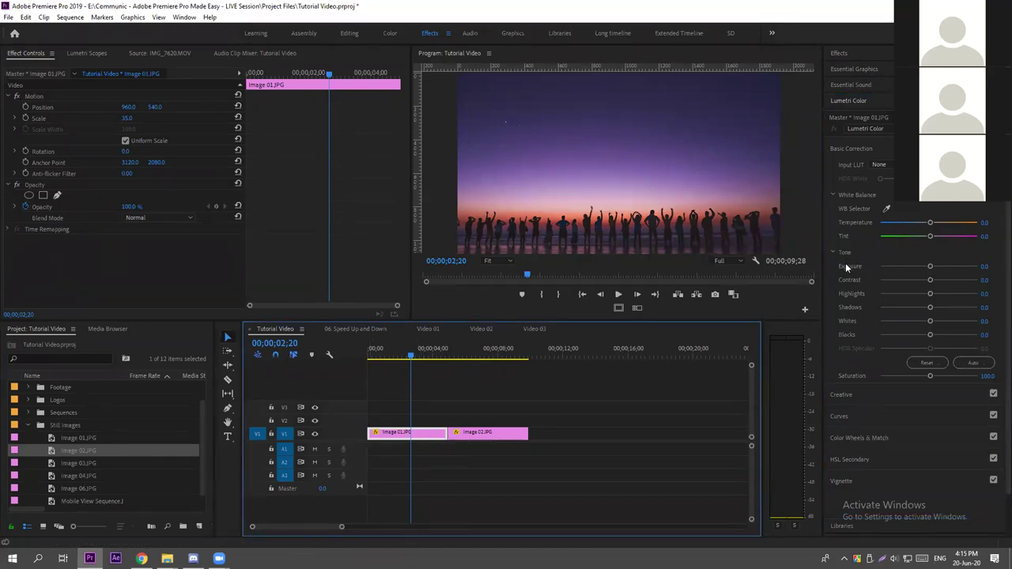
left_click_drag(930, 268, 909, 260)
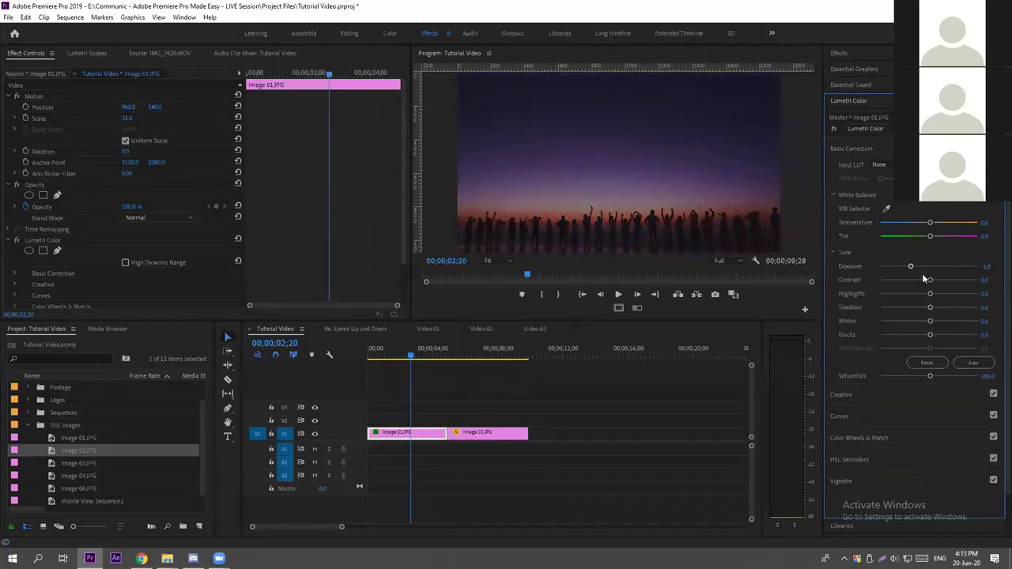
key("ctrl+z")
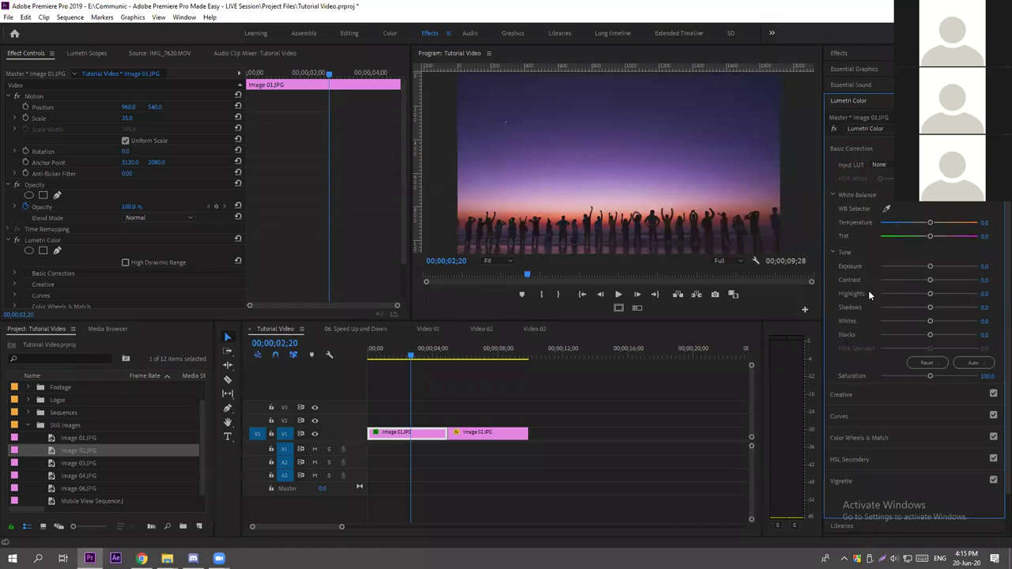
left_click_drag(930, 281, 943, 283)
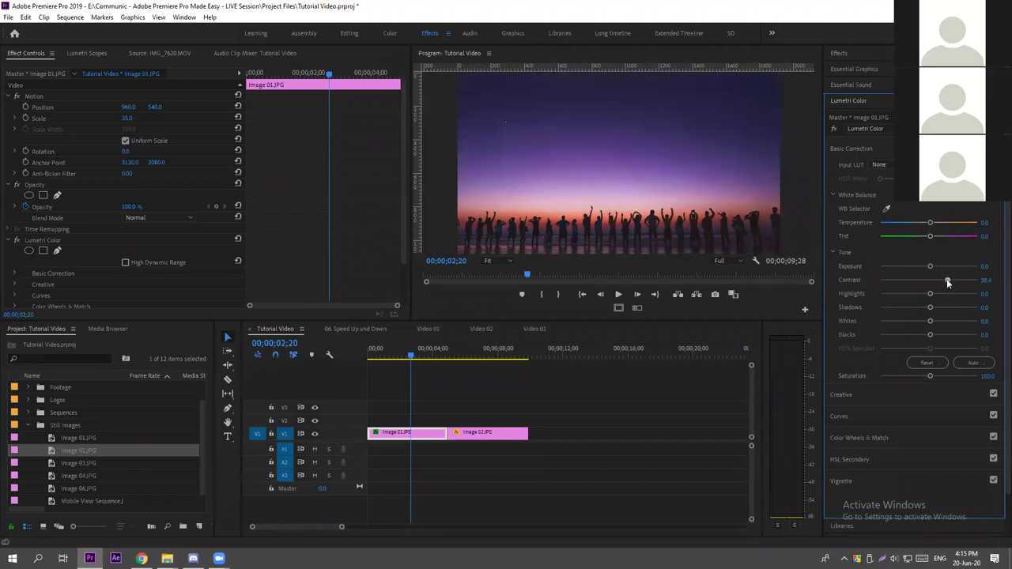
key("ctrl+z")
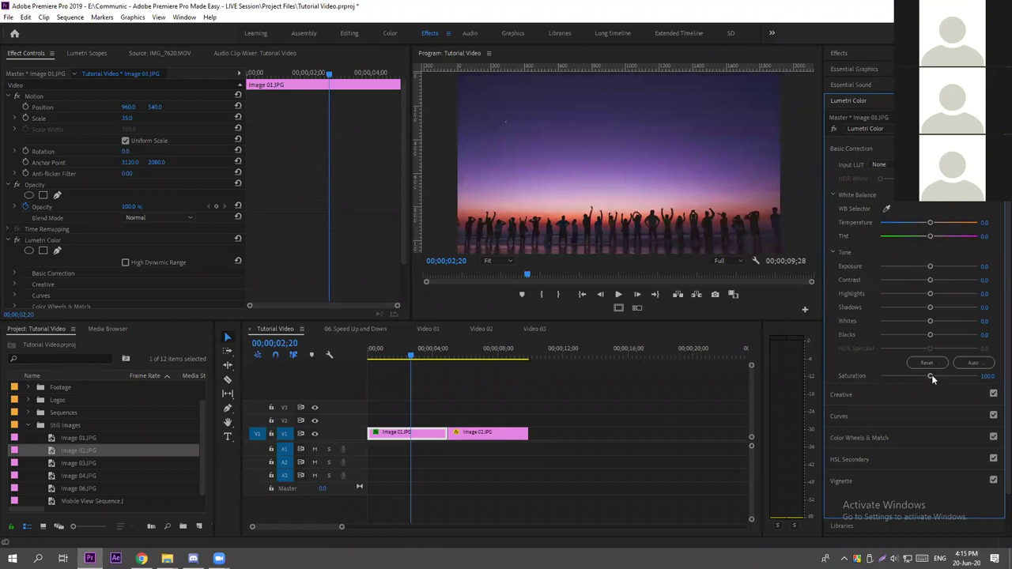
left_click_drag(952, 380, 898, 377)
left_click(984, 375)
type("100")
key("Return")
Lower Lumetri exposure to about -1.3 on Image 01 and -1.4 on Image 02.
left_click_drag(927, 267, 915, 267)
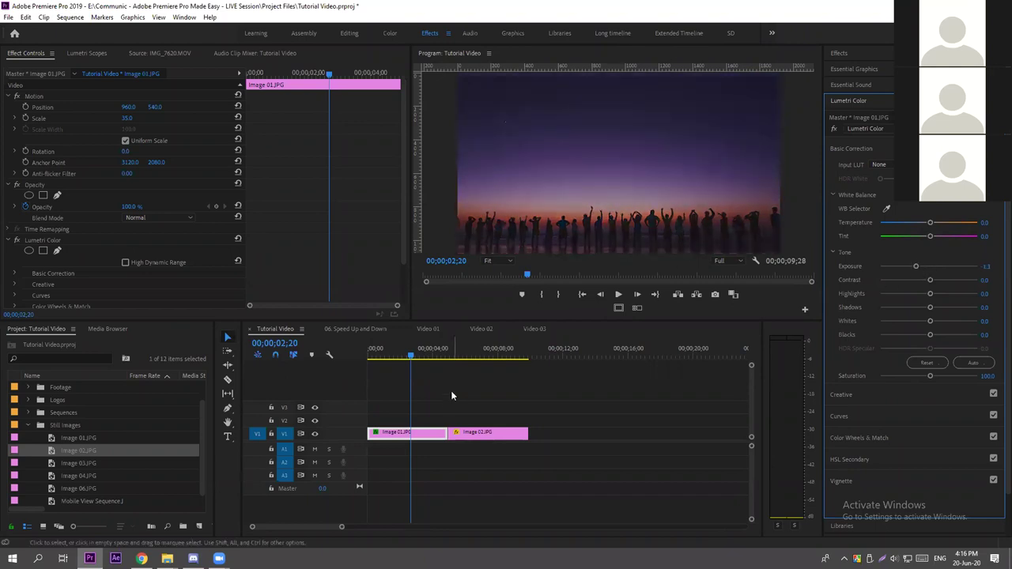
left_click(462, 352)
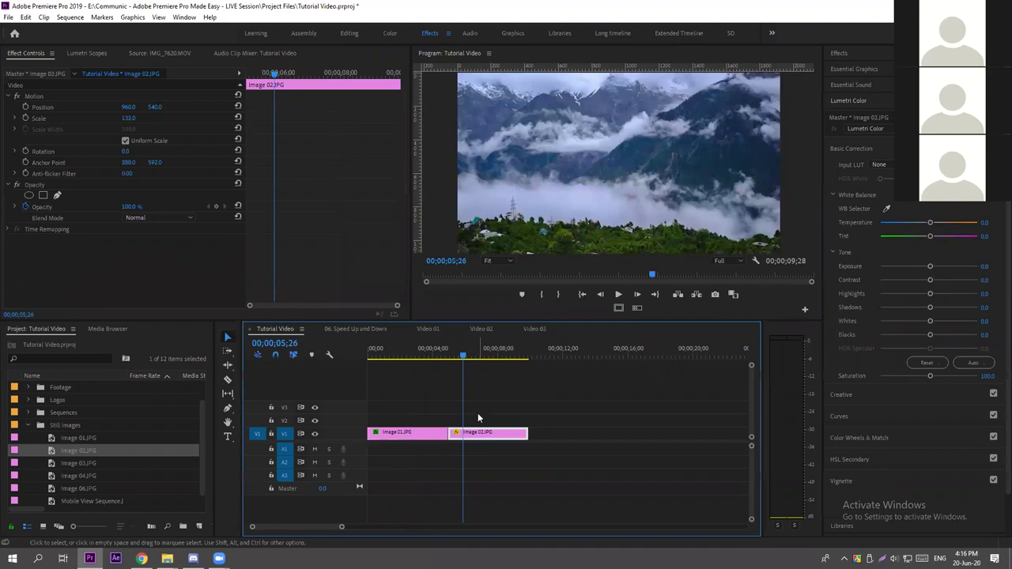
left_click_drag(930, 267, 915, 267)
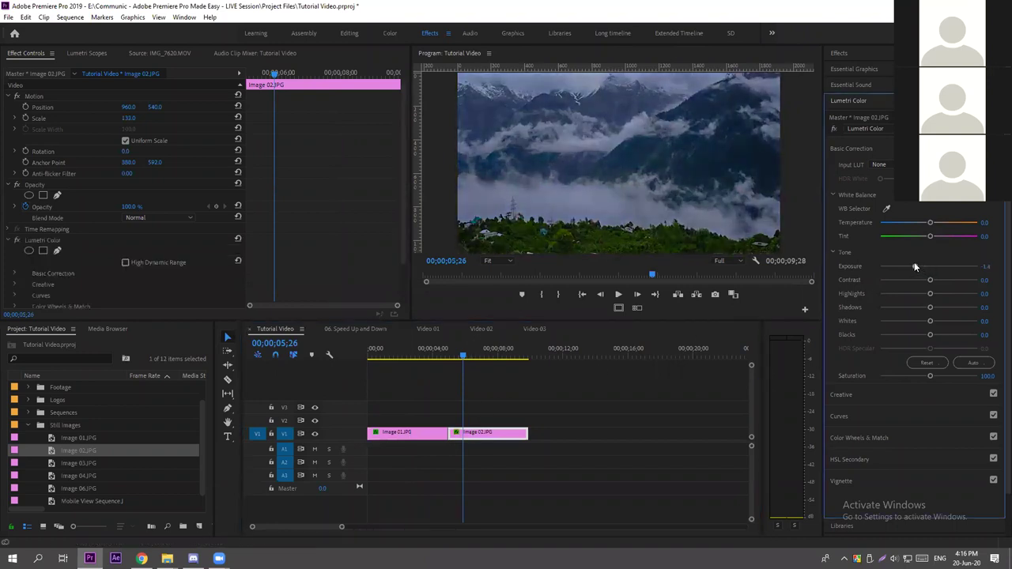
left_click(546, 396)
Draw a text box over the mountains and type MOUNTAIN.
left_click(227, 437)
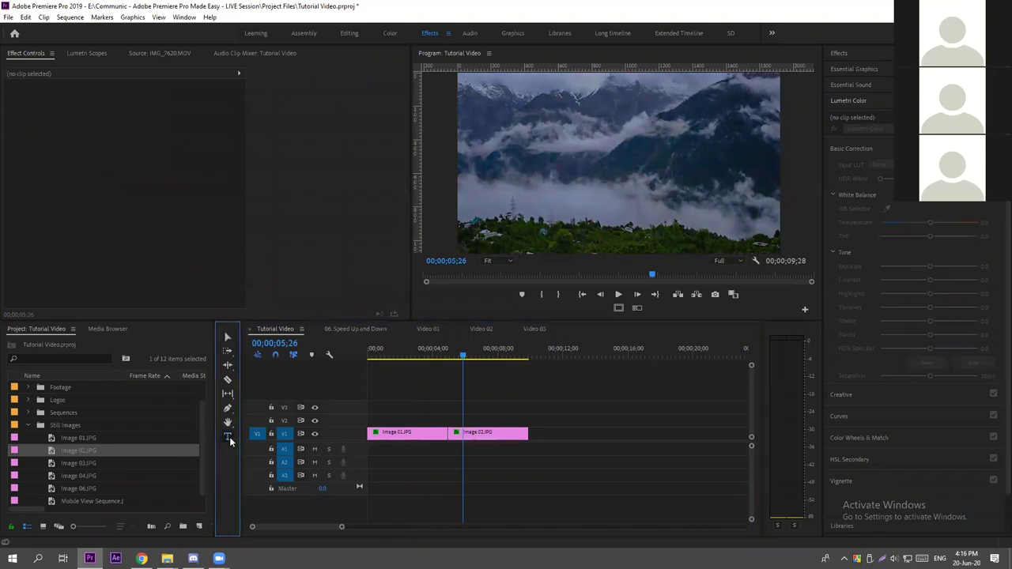
left_click_drag(549, 135, 652, 176)
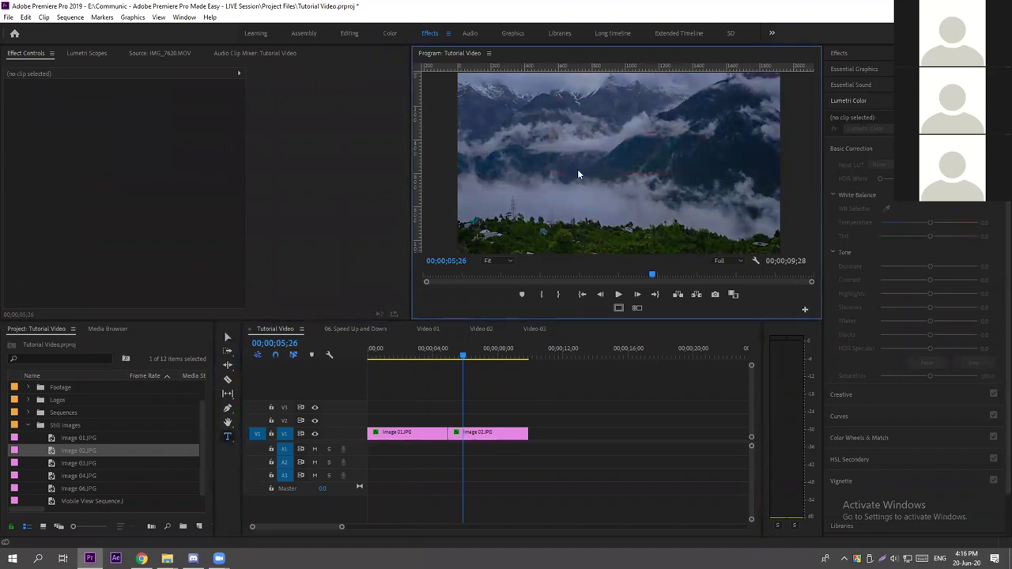
type("A")
key("BackSpace")
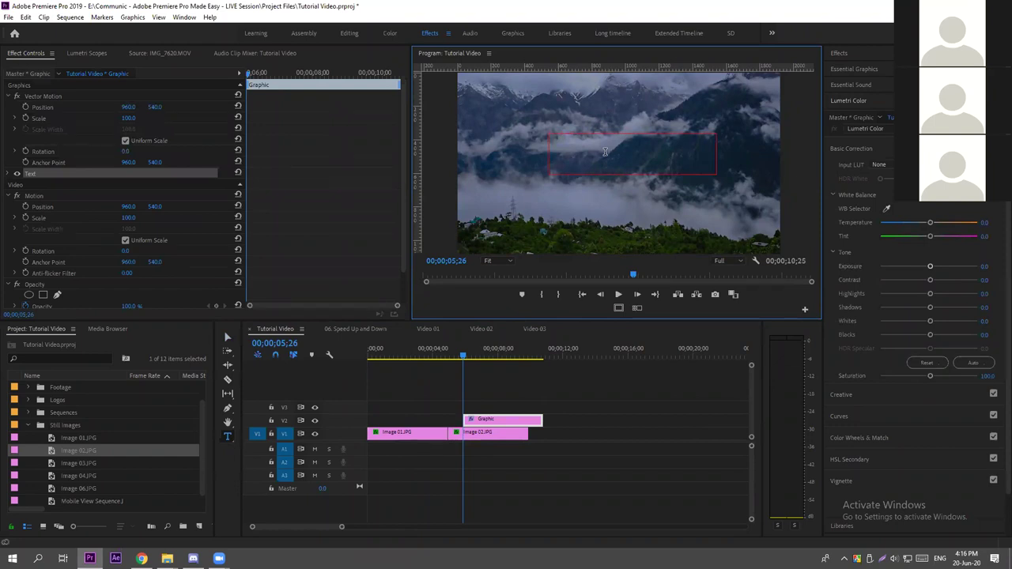
type("MOUNTAIN")
Make the MOUNTAIN text white in Essential Graphics and centre it vertically and horizontally.
key("ctrl+a")
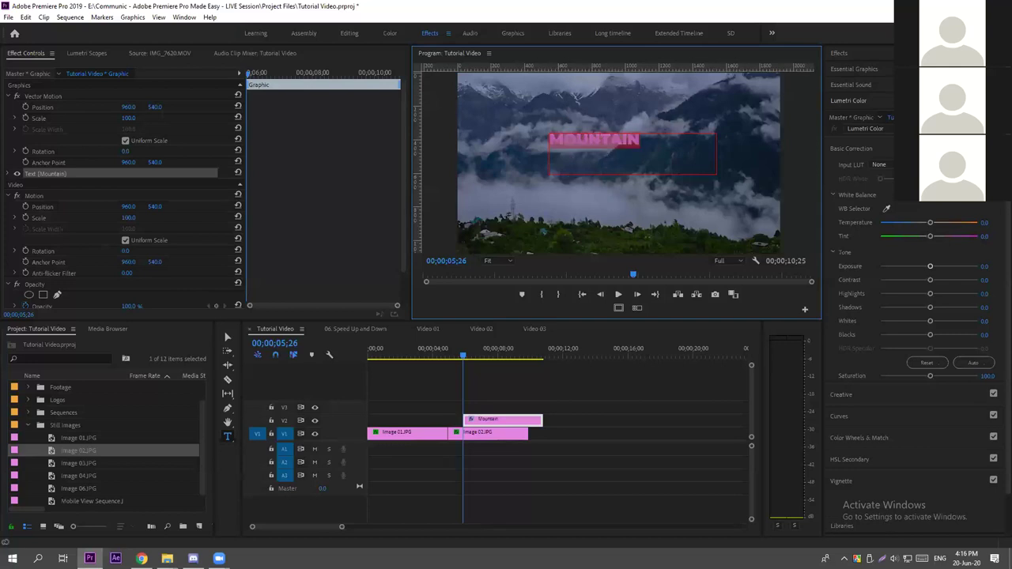
left_click(845, 56)
left_click(850, 162)
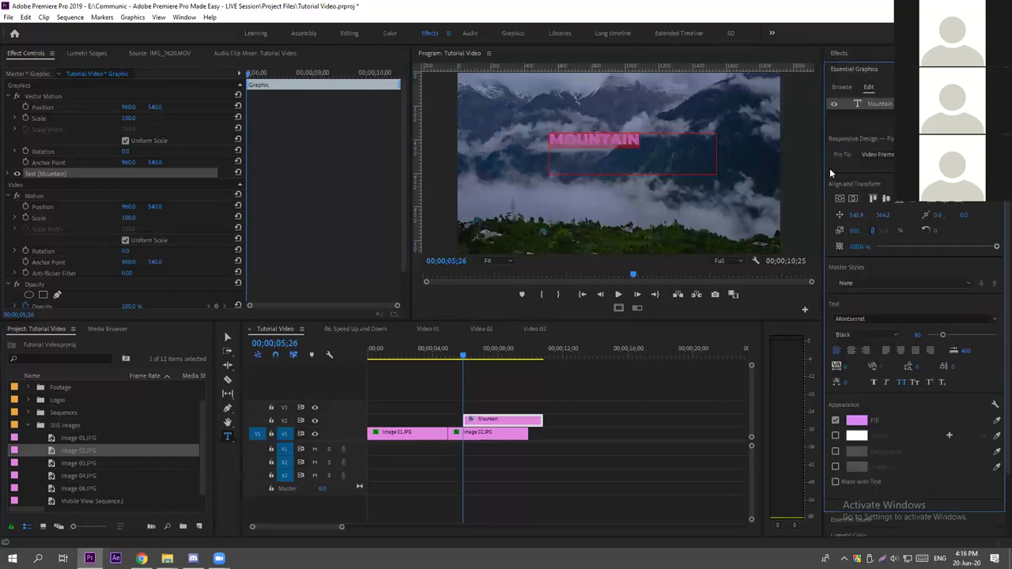
left_click(857, 420)
left_click(390, 361)
left_click(621, 224)
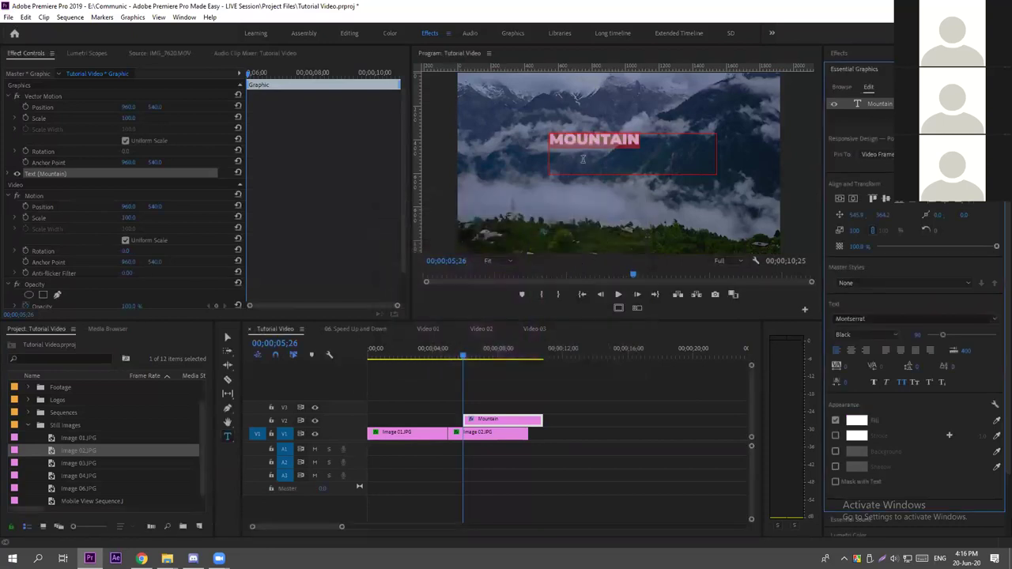
left_click(839, 198)
left_click(852, 198)
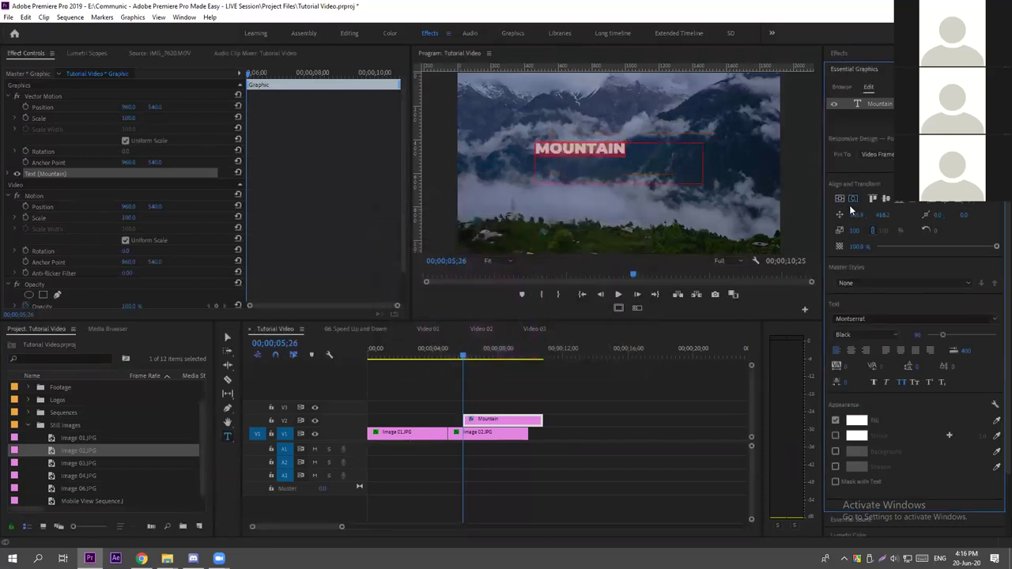
Nudge the MOUNTAIN title slightly lower and preview it in the maximized program view.
left_click(559, 377)
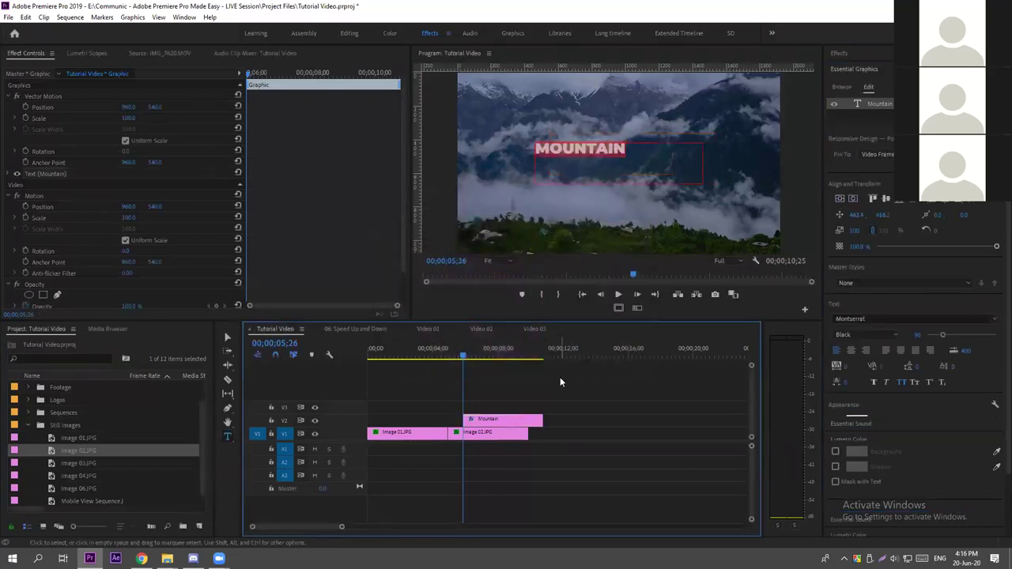
left_click(588, 150)
left_click_drag(586, 150, 624, 173)
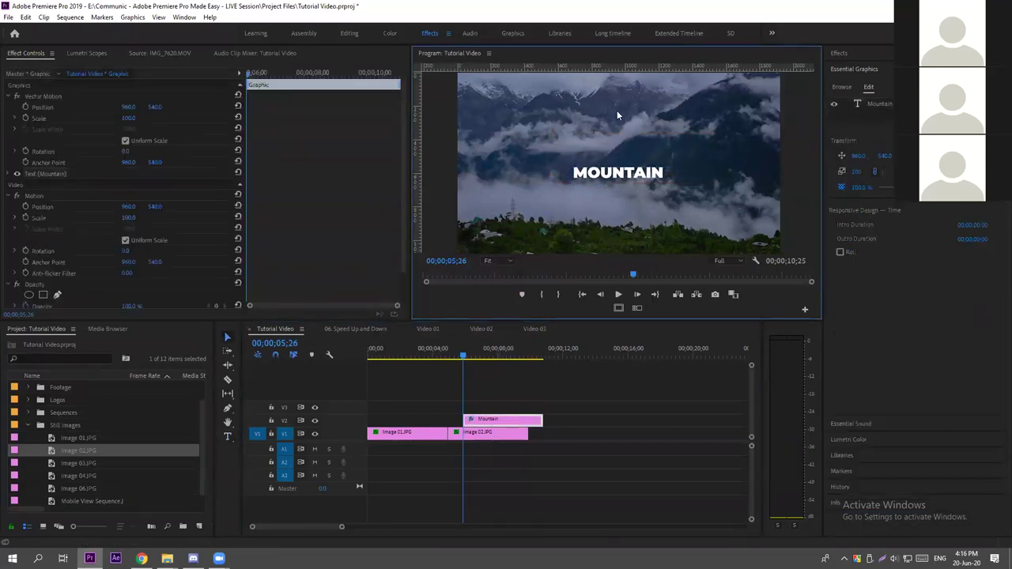
key("grave")
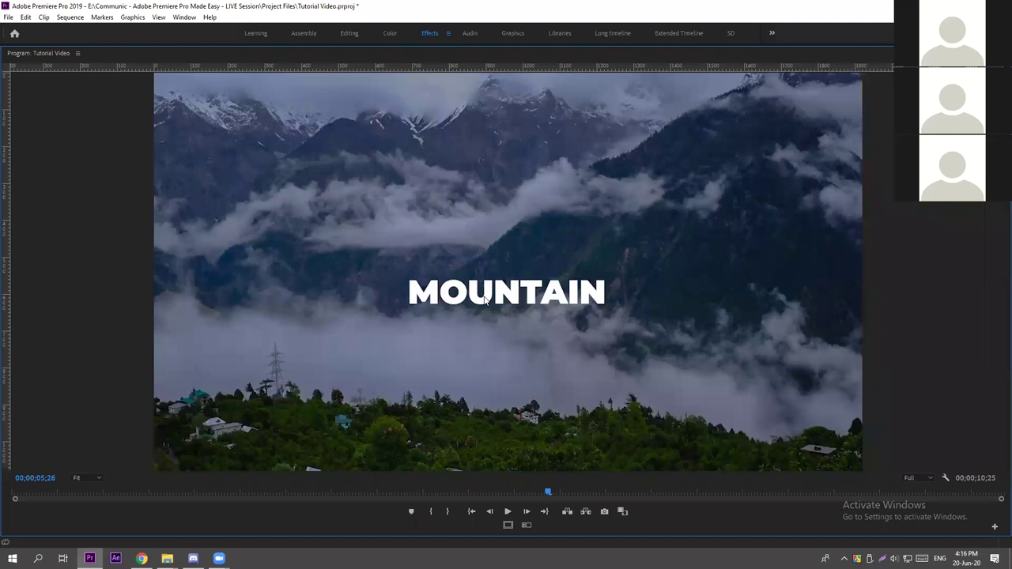
Delete the MOUNTAIN title clip from V2.
key("grave")
left_click(487, 417)
key("Delete")
Open Lumetri Color on the sunset still and compare it with the mountain still.
left_click(439, 354)
key("Left")
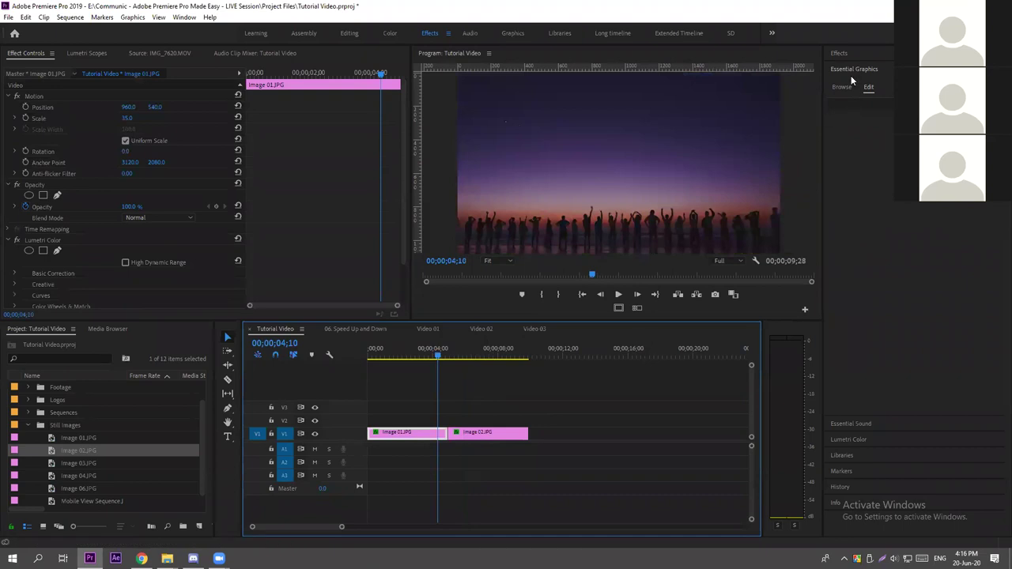
left_click(850, 437)
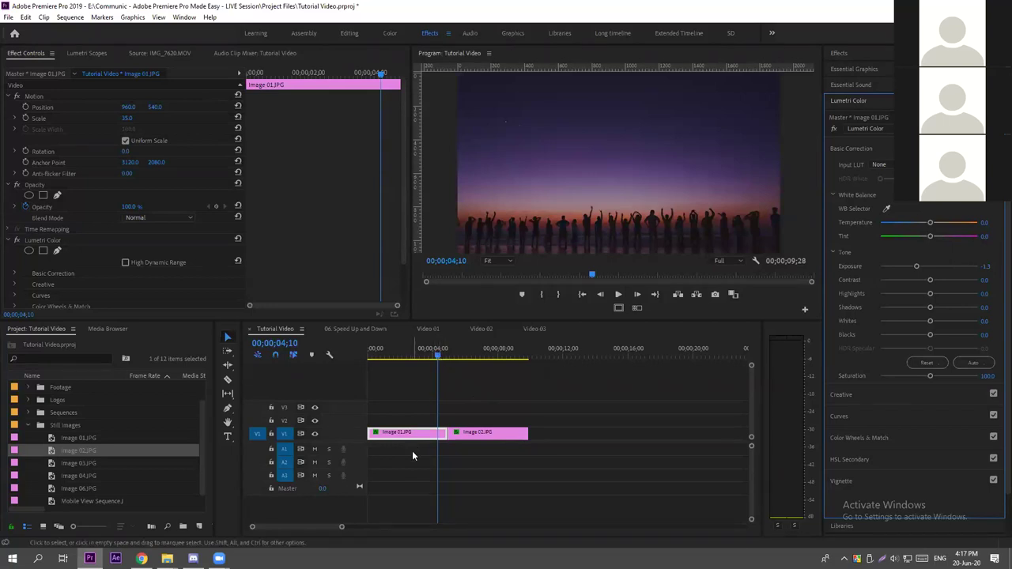
left_click(479, 353)
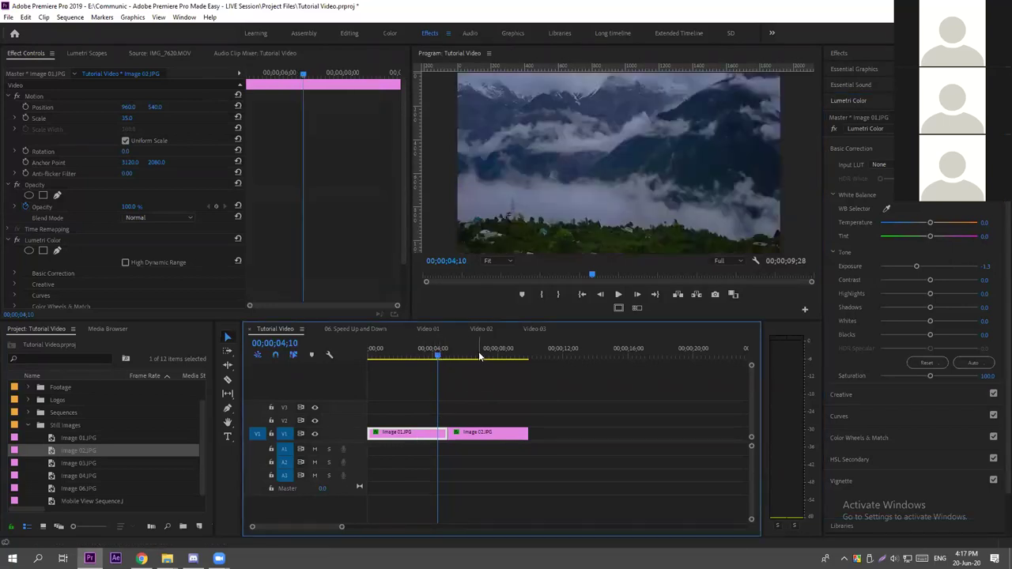
left_click(431, 353)
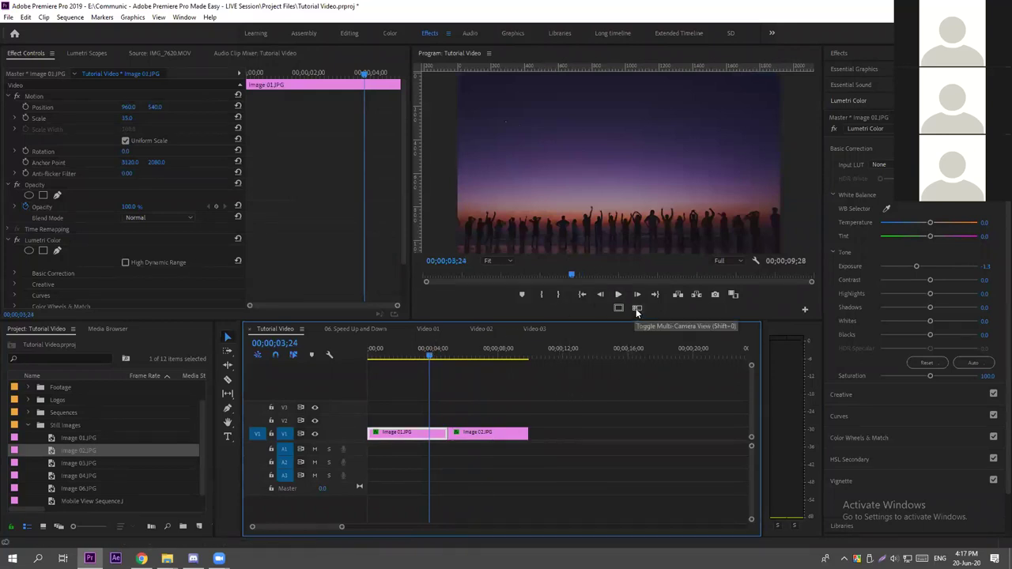
Turn on the Comparison View with the mountain still current at 00;00;07;07.
left_click(671, 168)
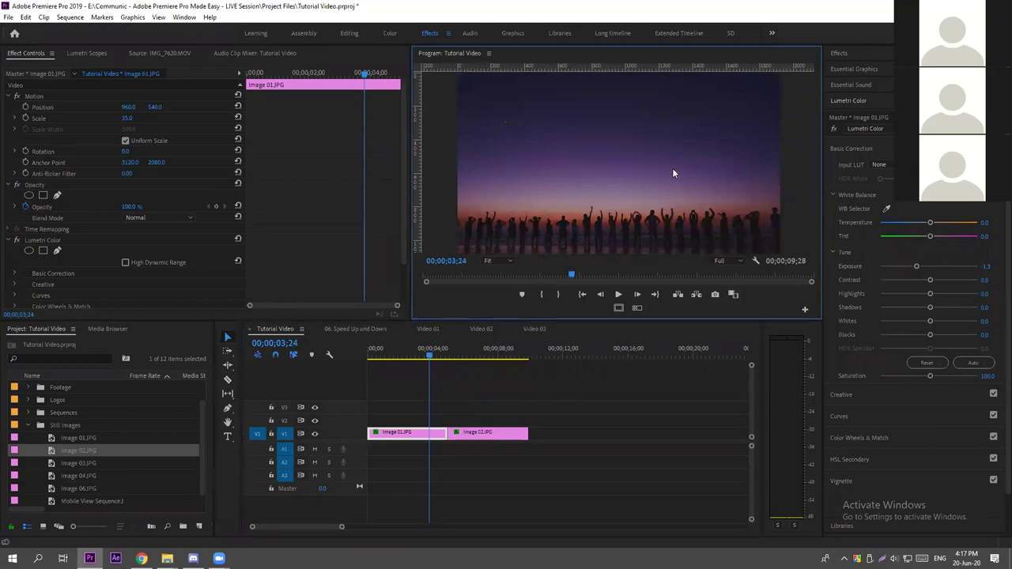
left_click(732, 295)
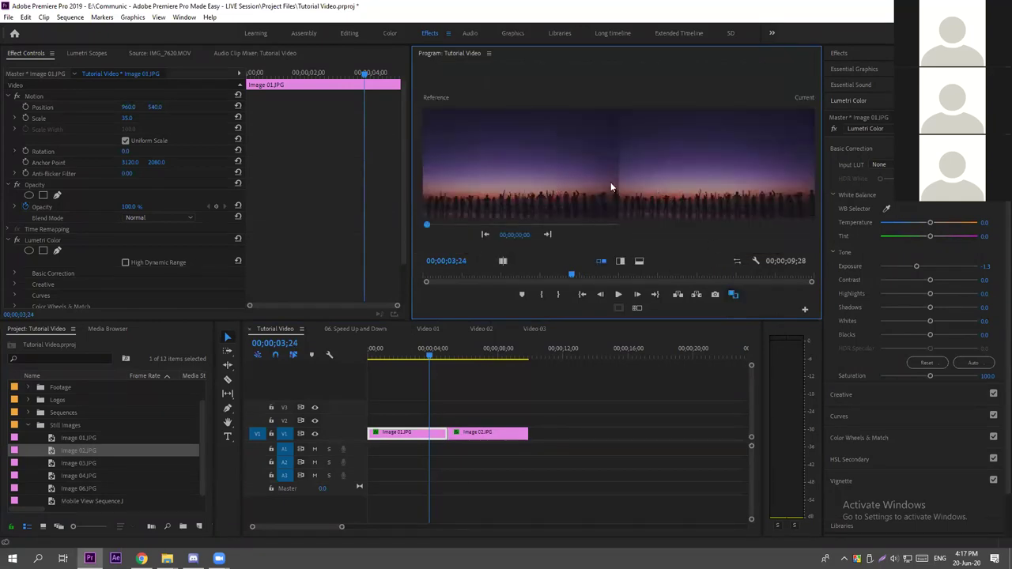
left_click(452, 349)
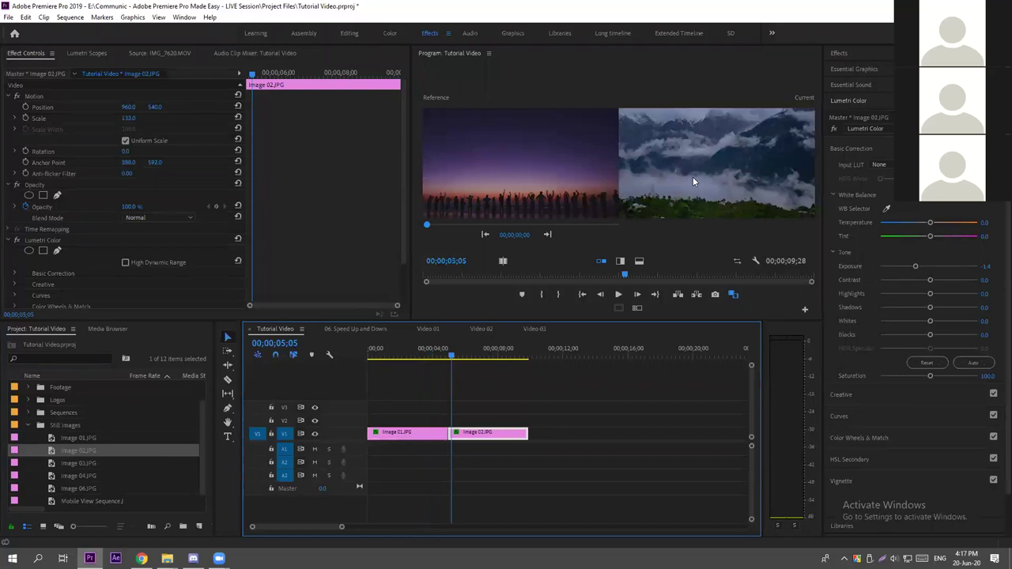
left_click(496, 353)
left_click_drag(469, 359, 485, 356)
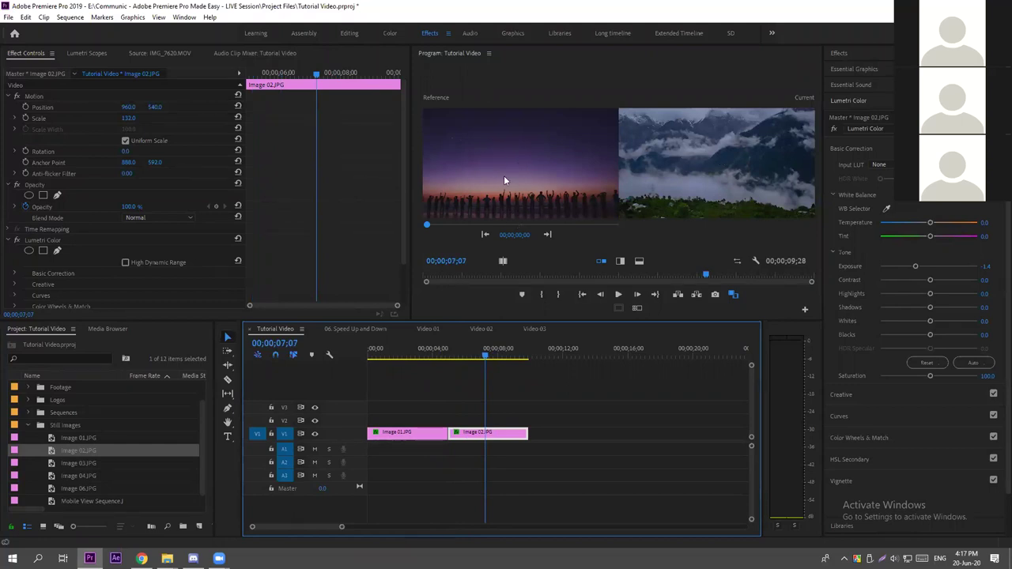
Scrub the reference frame to the sunset crowd shot.
left_click_drag(427, 225, 525, 227)
left_click(439, 227)
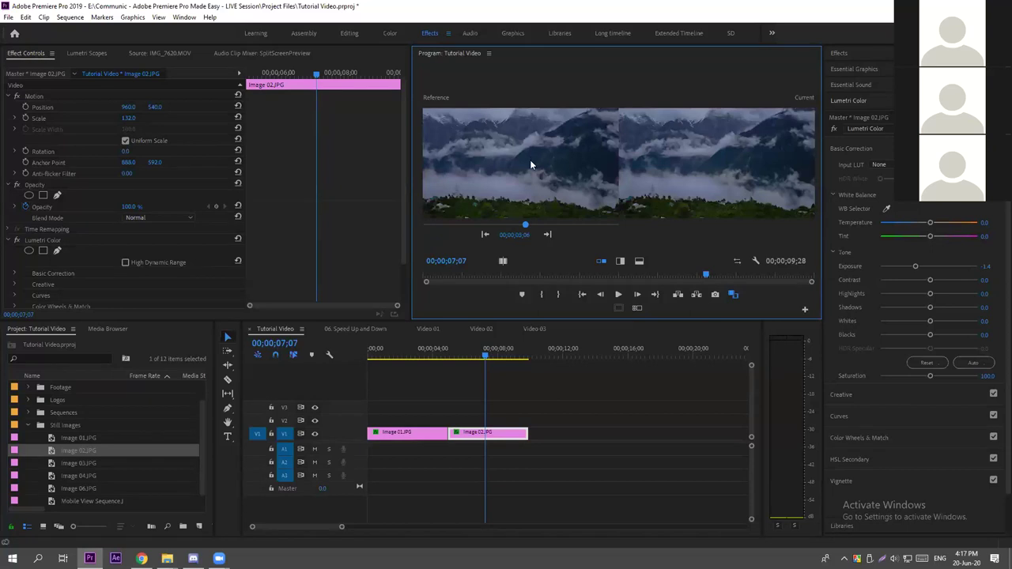
left_click(439, 226)
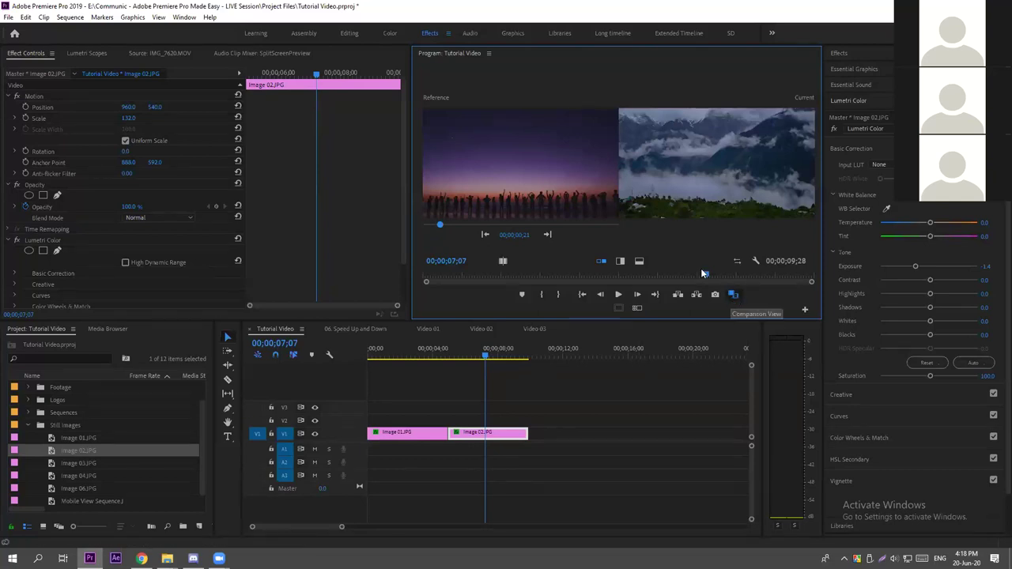
Leave comparison view, select Image 01, and collapse the Still Images folder.
left_click(733, 295)
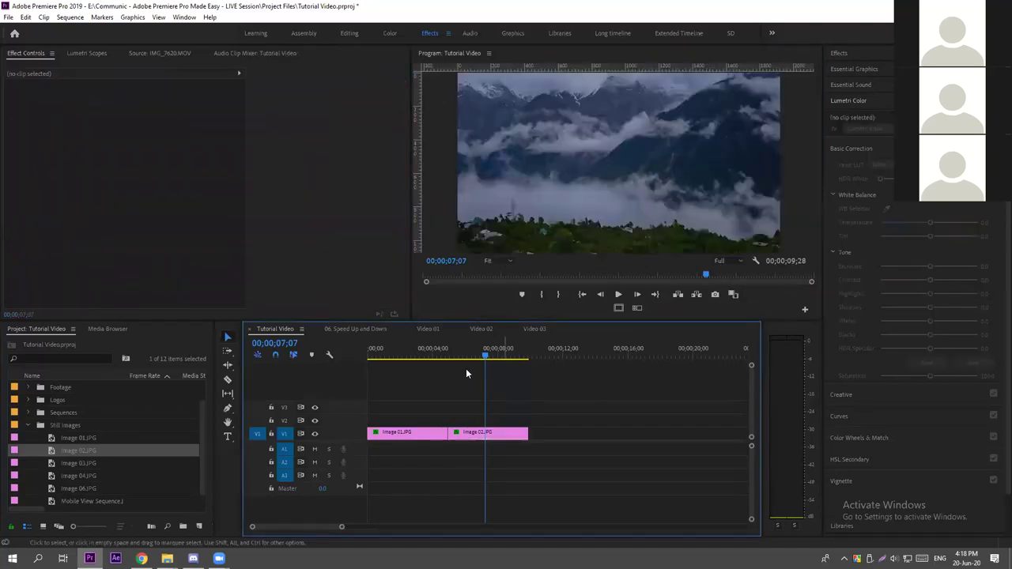
left_click(432, 354)
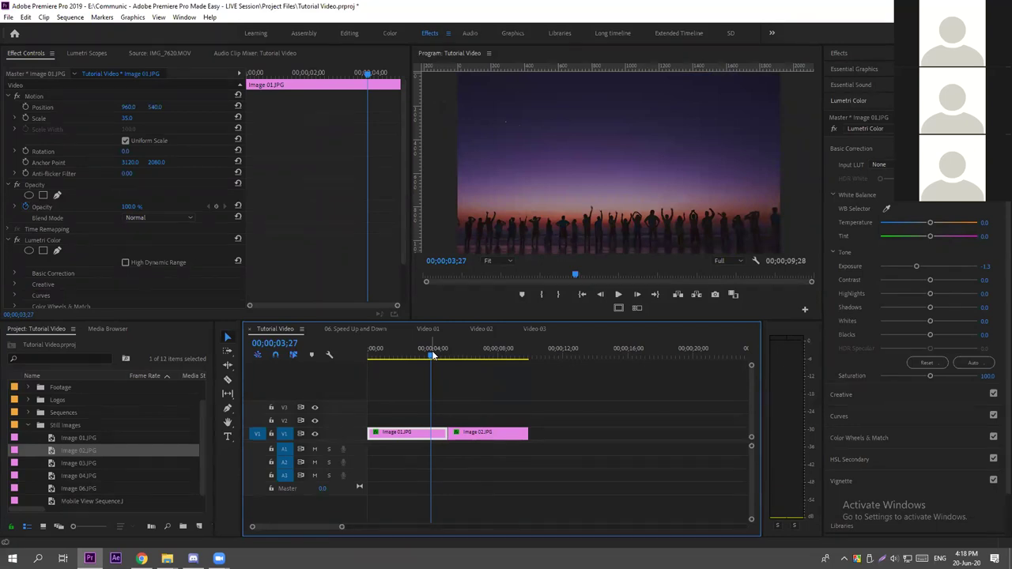
left_click(29, 425)
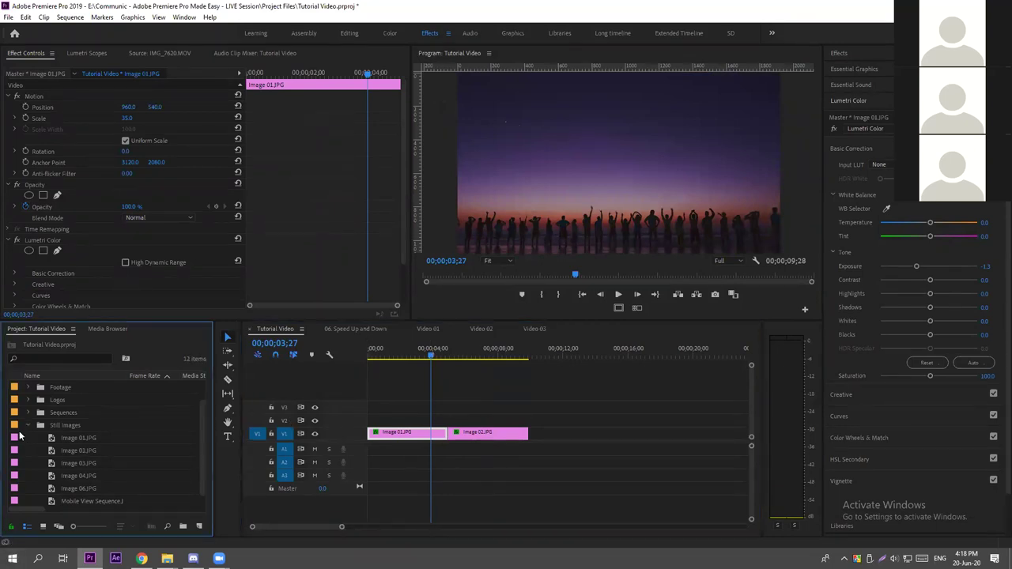
left_click(28, 425)
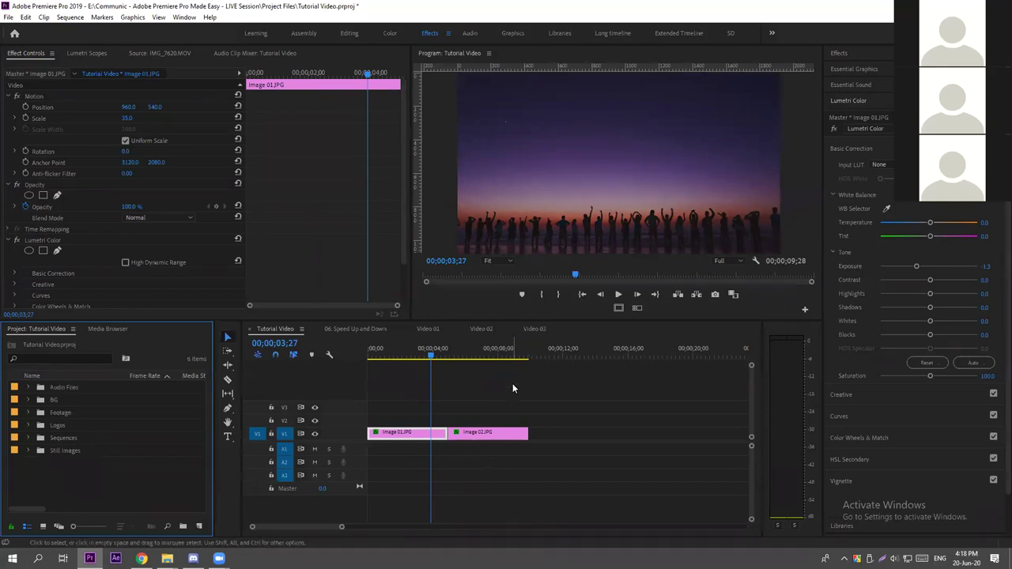
Switch to the Type tool and back to Selection, then deselect the clip.
left_click(228, 440)
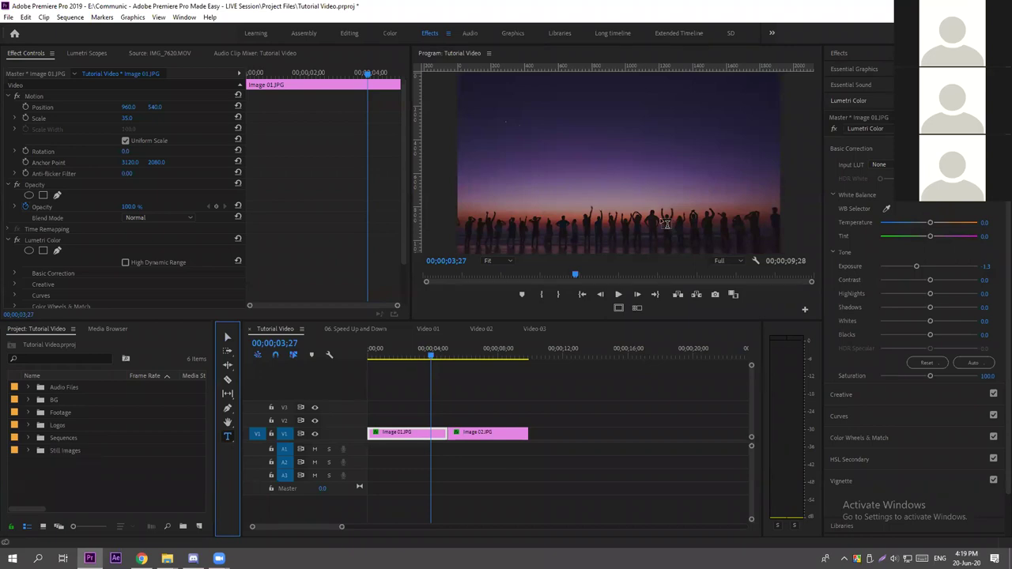
key("v")
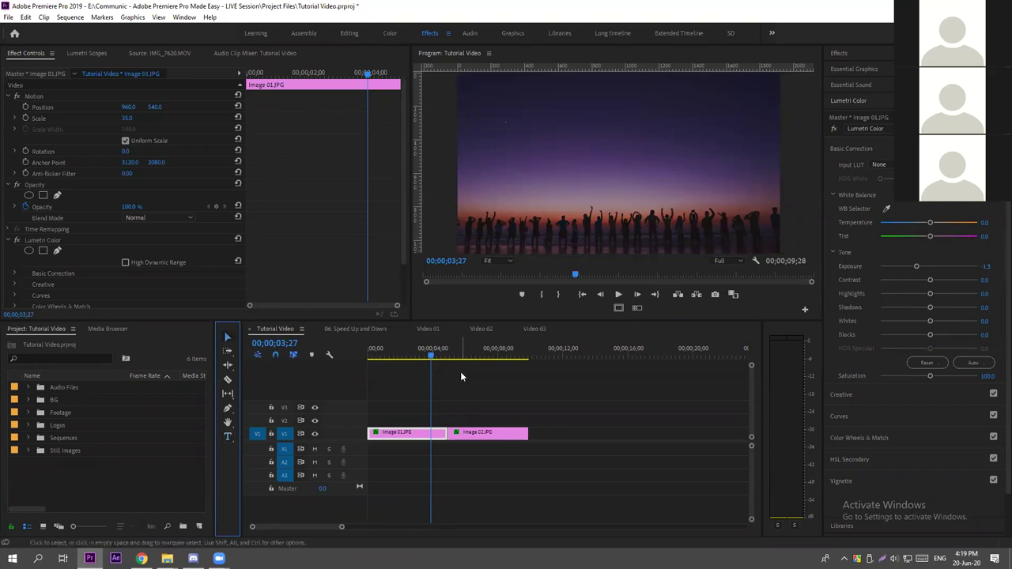
left_click(461, 376)
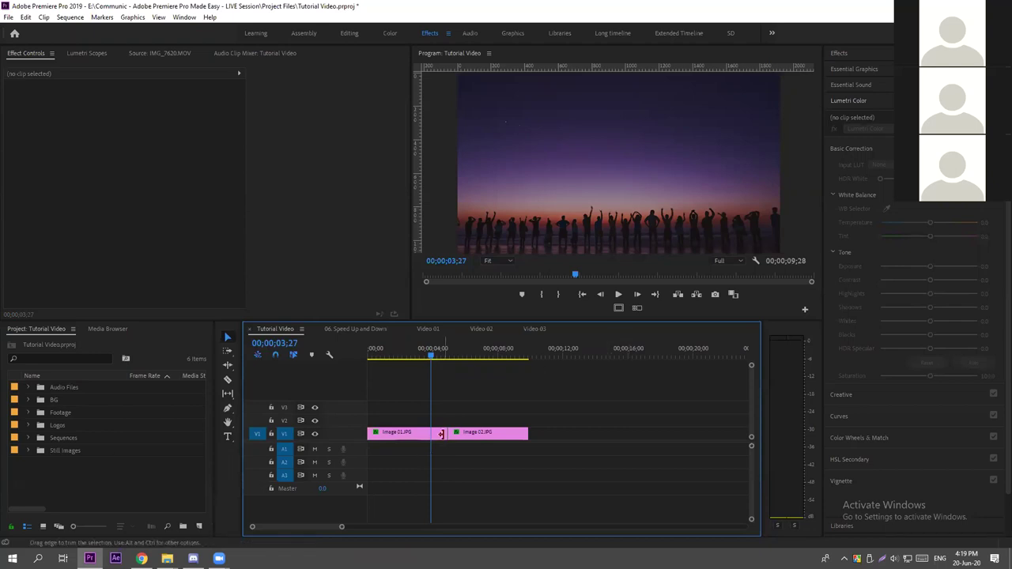
Create a 1920x1080 Open Captions item from the Project panel's New Item menu.
right_click(49, 474)
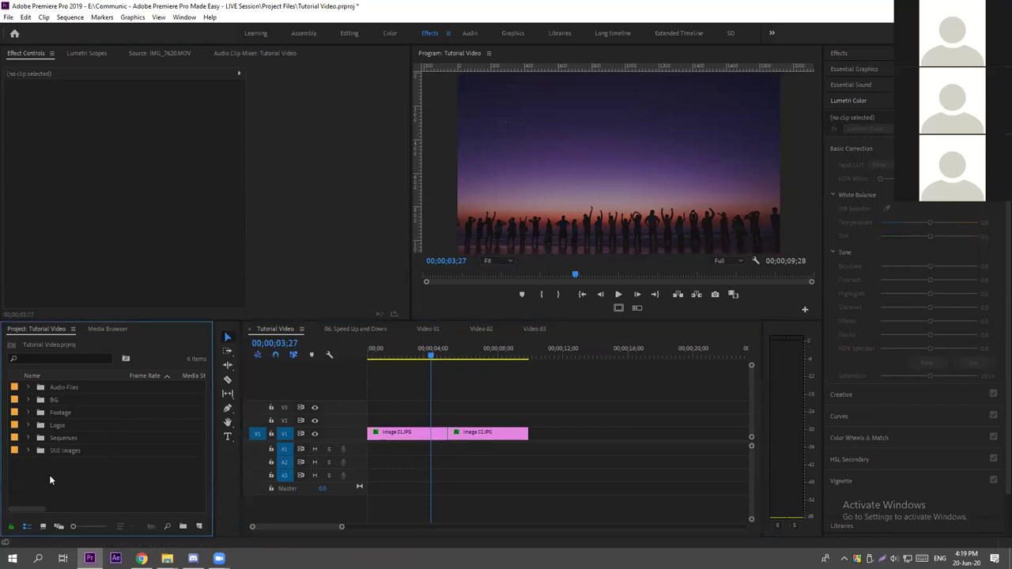
mouse_move(93, 336)
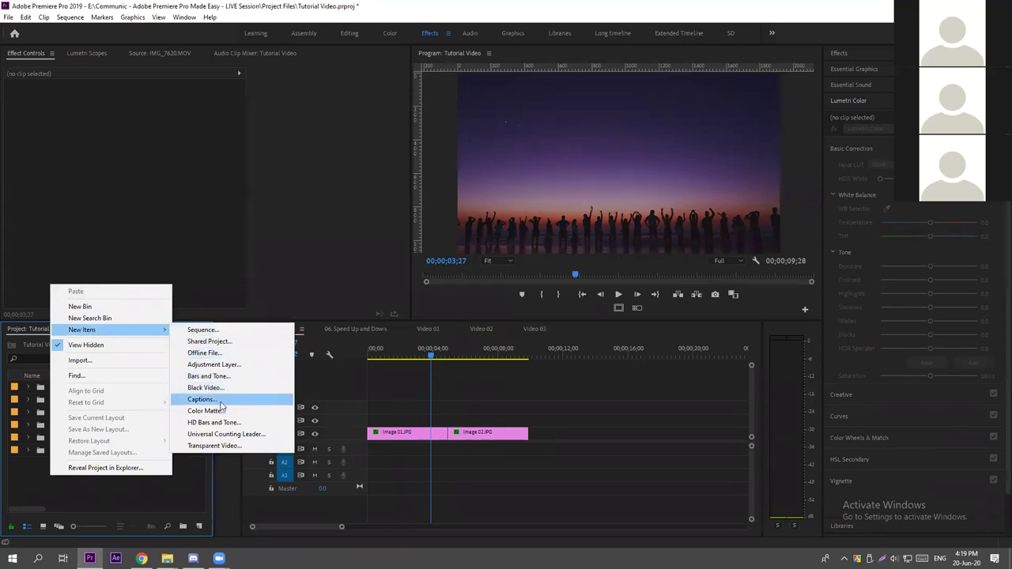
left_click(221, 401)
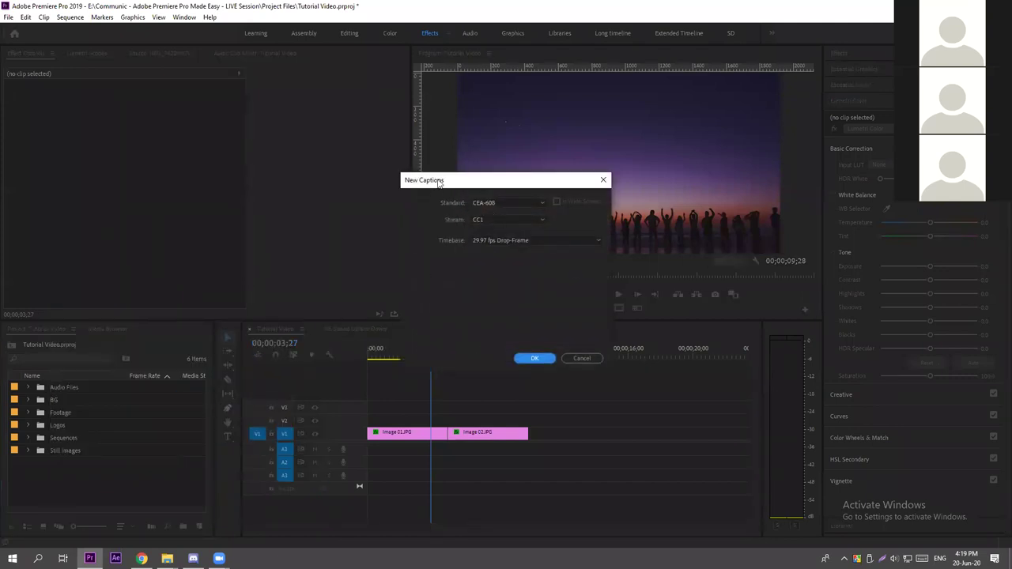
left_click_drag(439, 183, 424, 188)
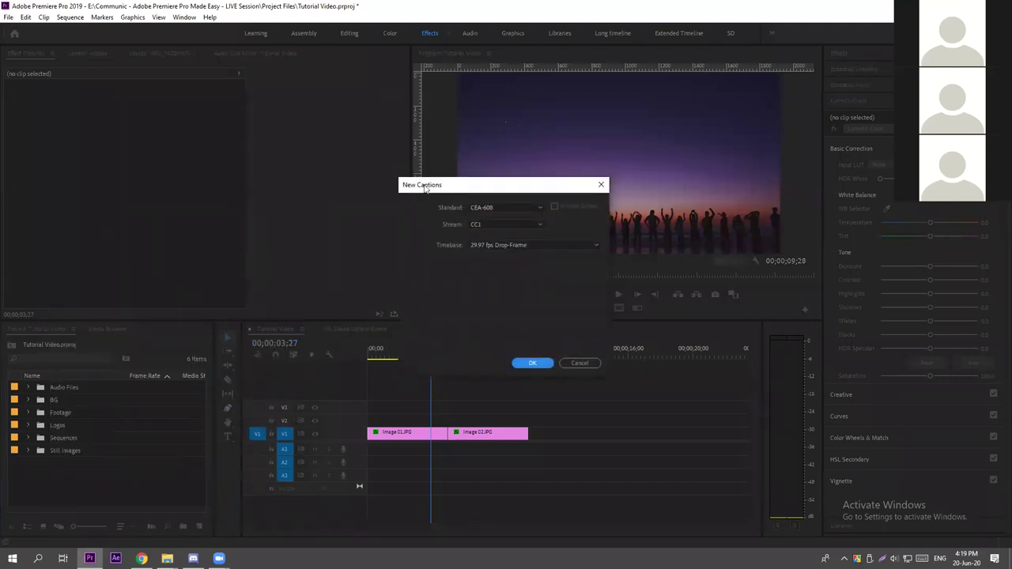
left_click(480, 210)
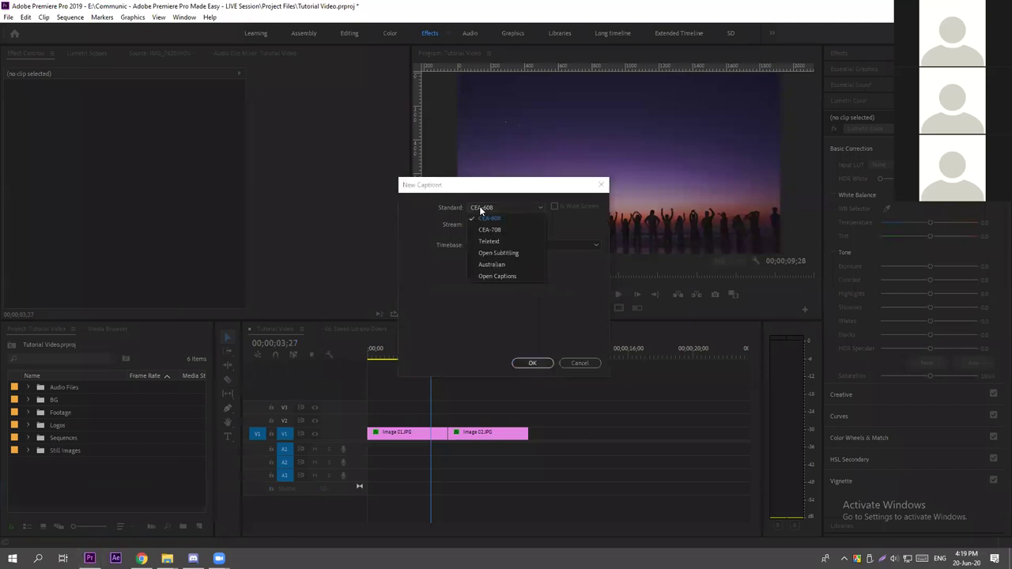
left_click(495, 275)
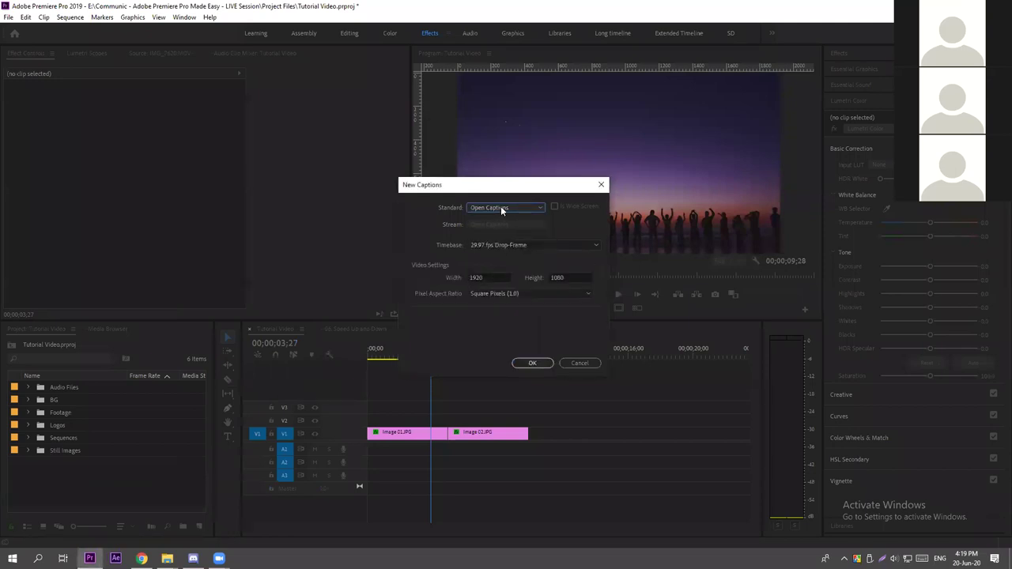
left_click(528, 363)
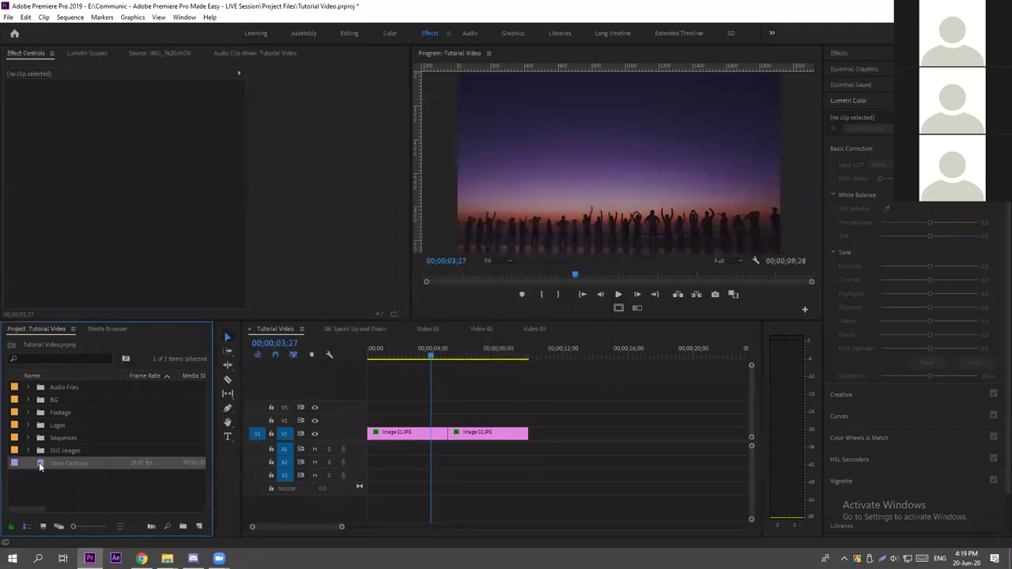
Place the Open Captions on V2 at the timeline start and preview the placeholder caption.
left_click_drag(39, 463, 526, 421)
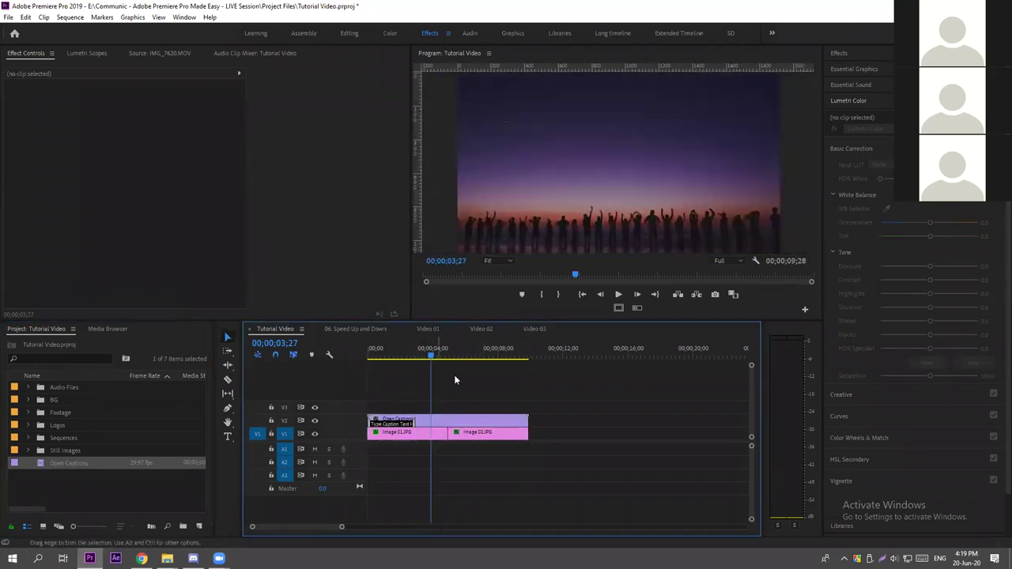
left_click_drag(419, 354, 387, 355)
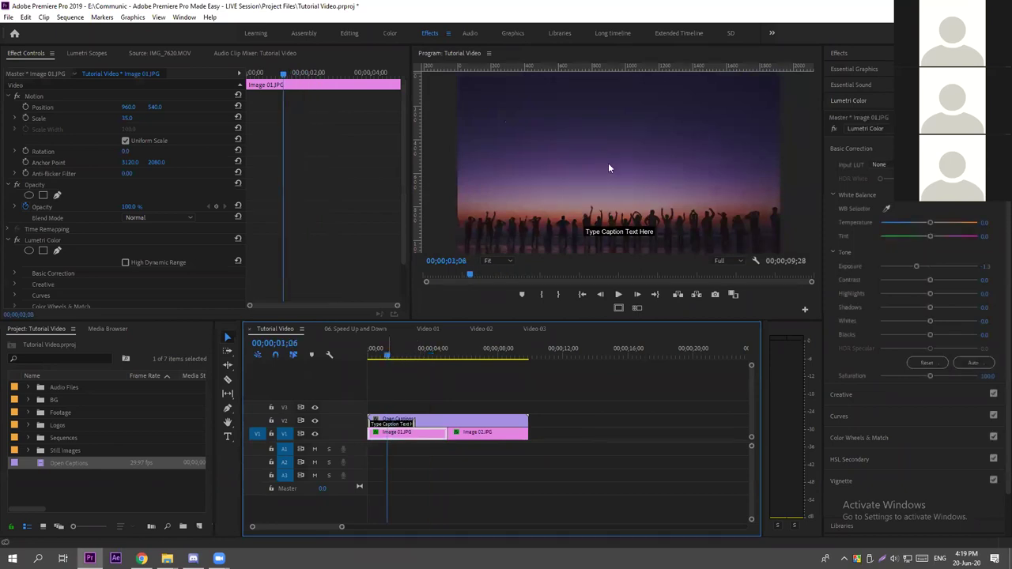
key("grave")
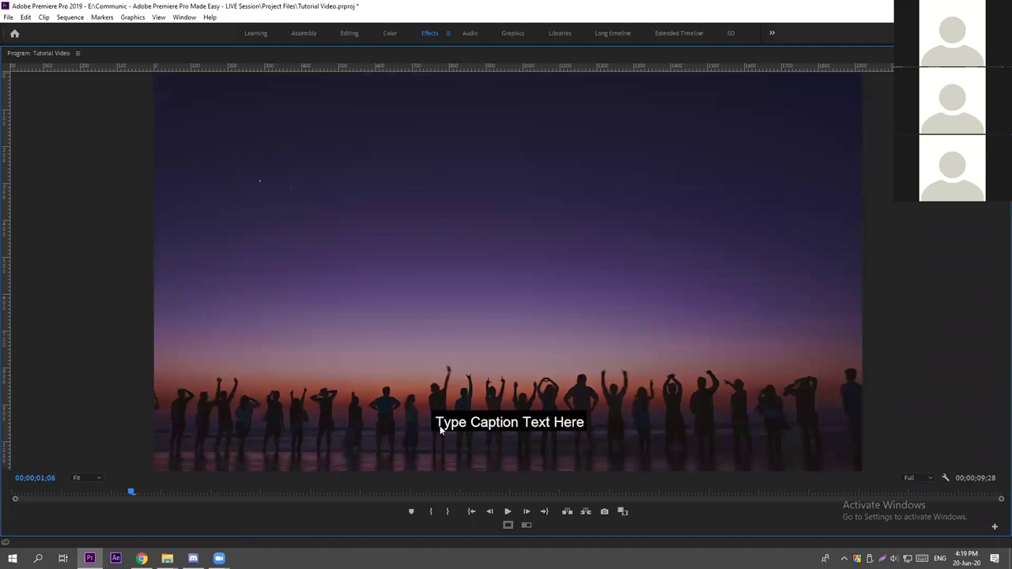
key("grave")
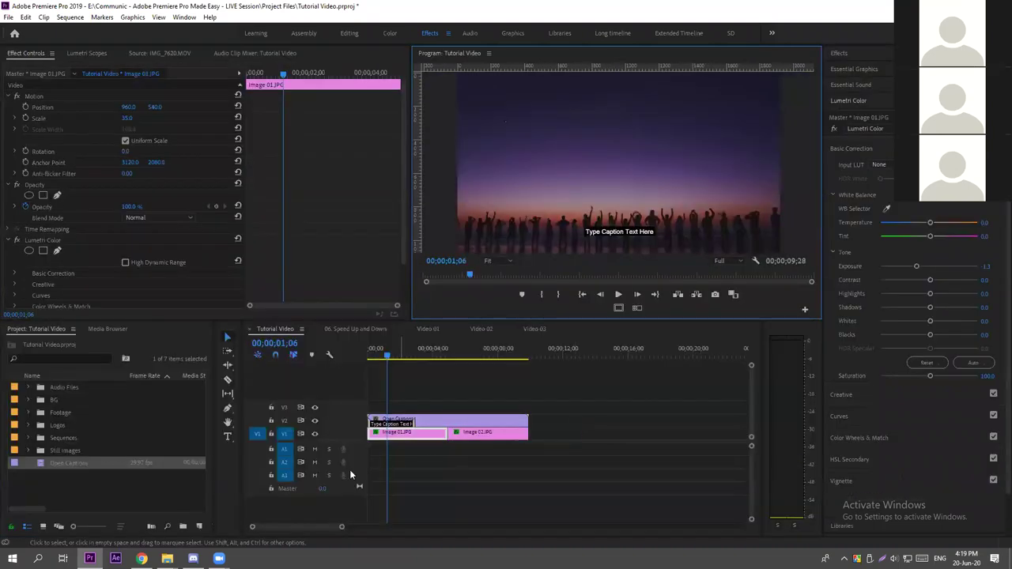
left_click(458, 422)
Replace the placeholder caption with 'This is the subtitle of the video' and preview it.
double_click(457, 420)
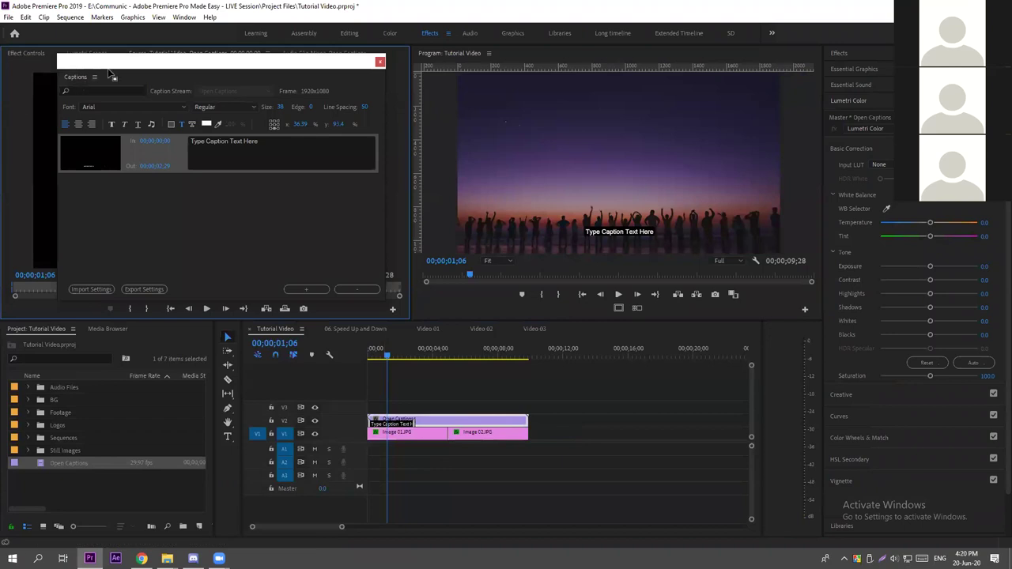
left_click_drag(140, 62, 122, 55)
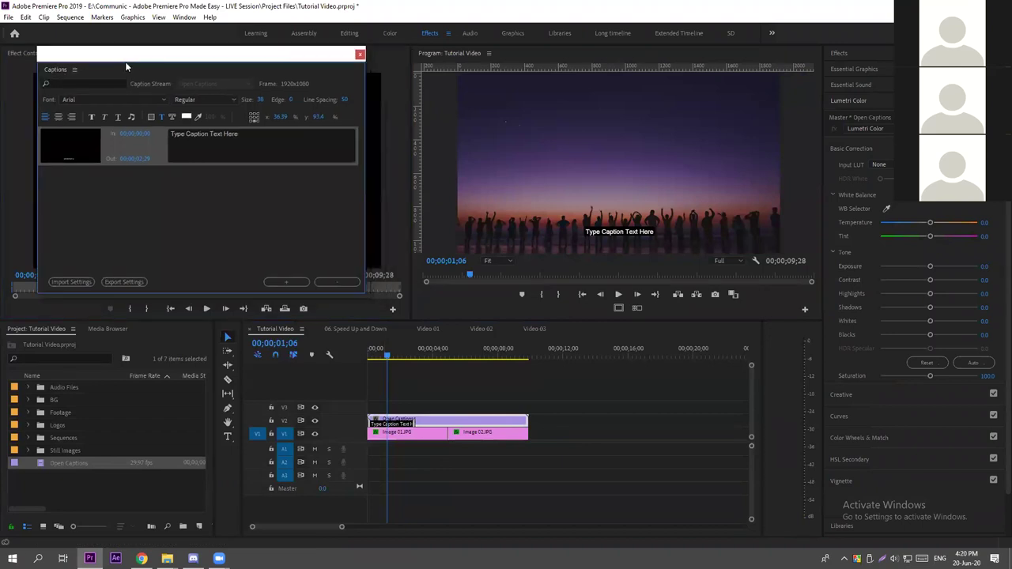
left_click(150, 138)
type("This i")
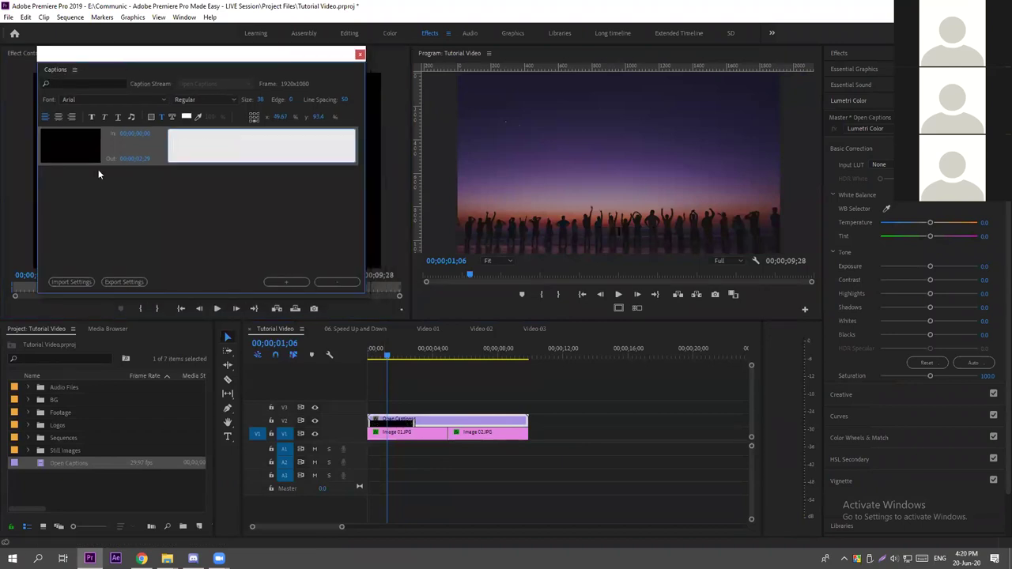
type("s the subti")
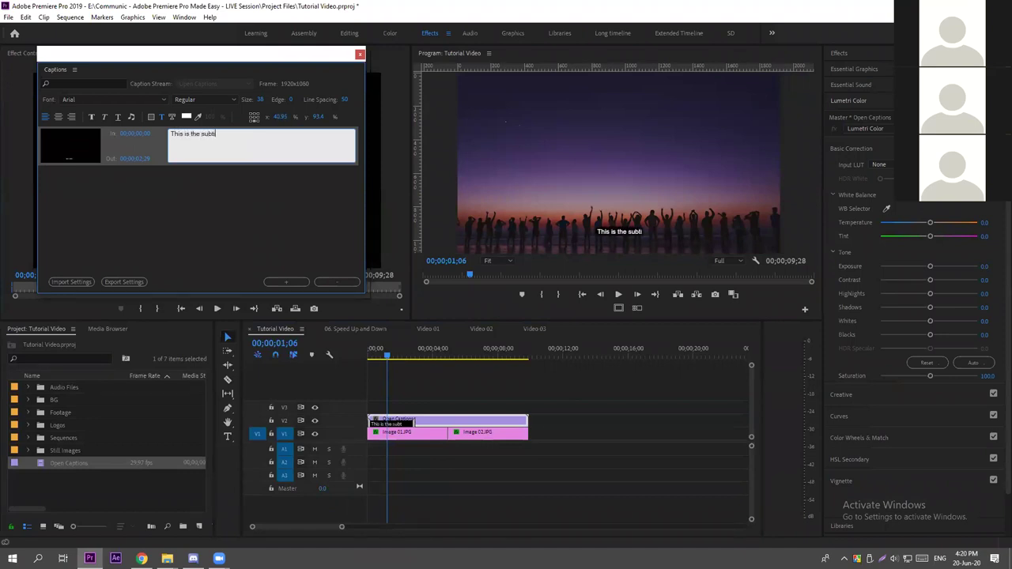
type("tle of the video")
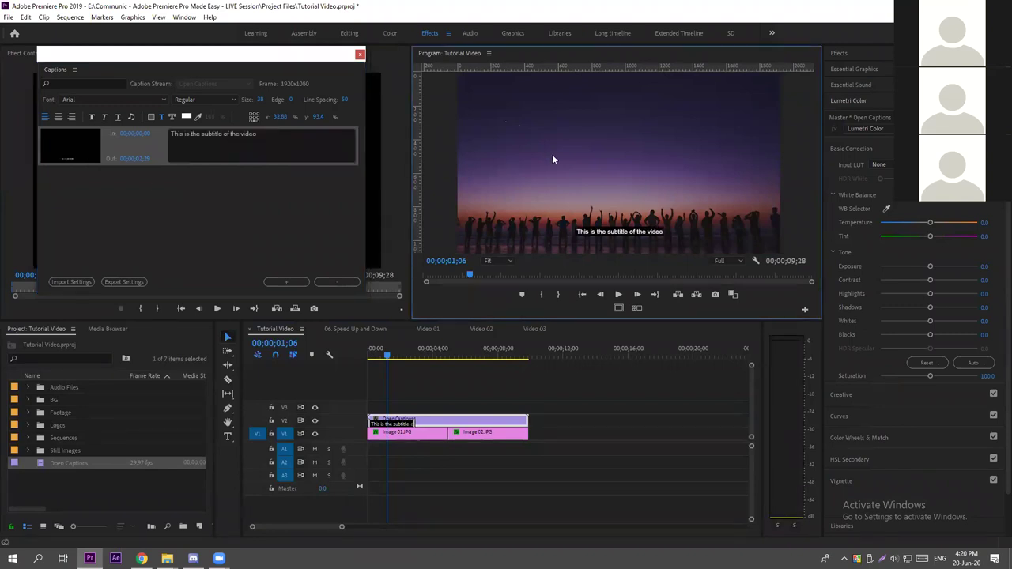
key("grave")
key("grave")
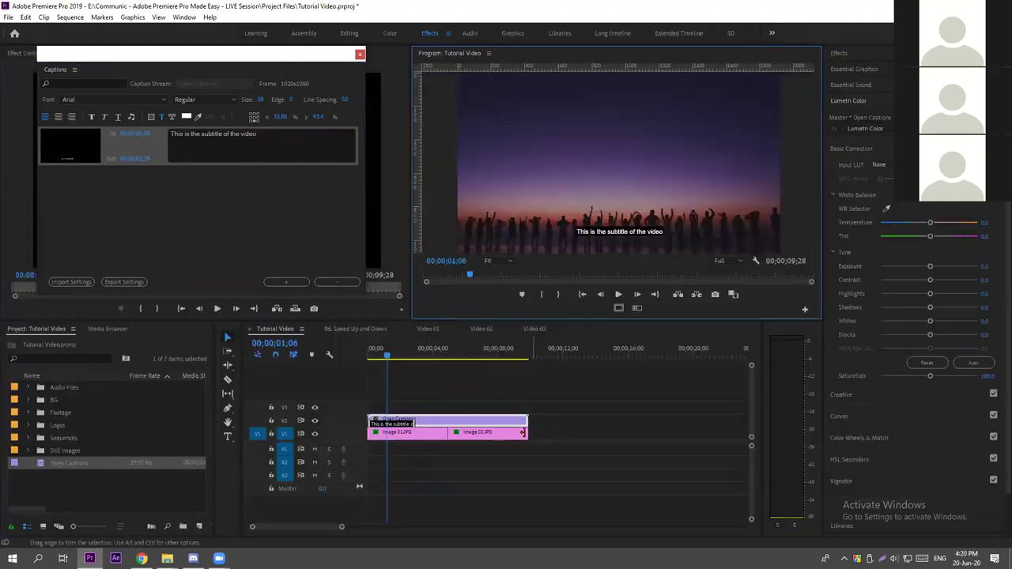
left_click_drag(389, 356, 416, 360)
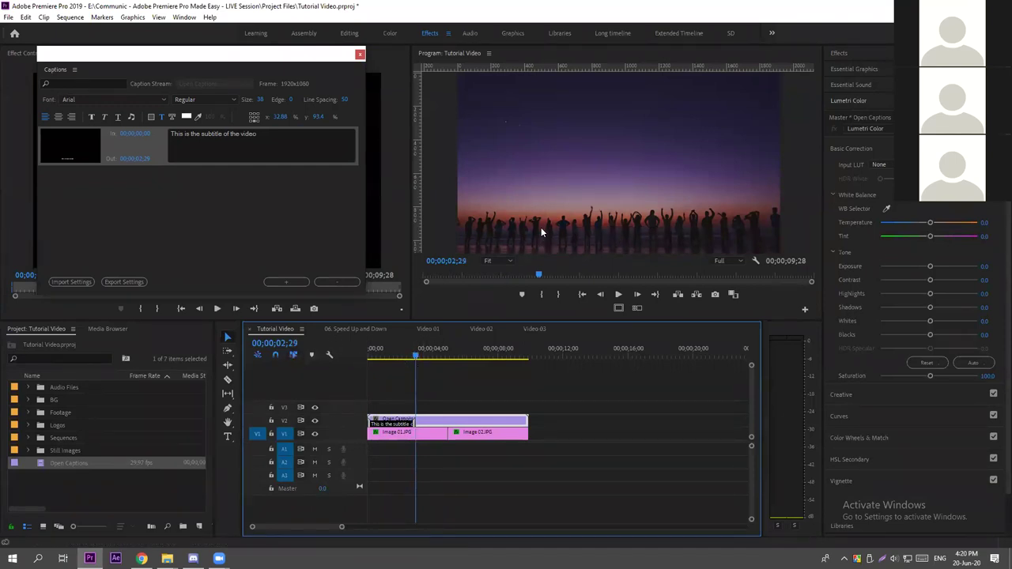
Add a second caption reading 'Next line' after the first subtitle.
left_click(217, 188)
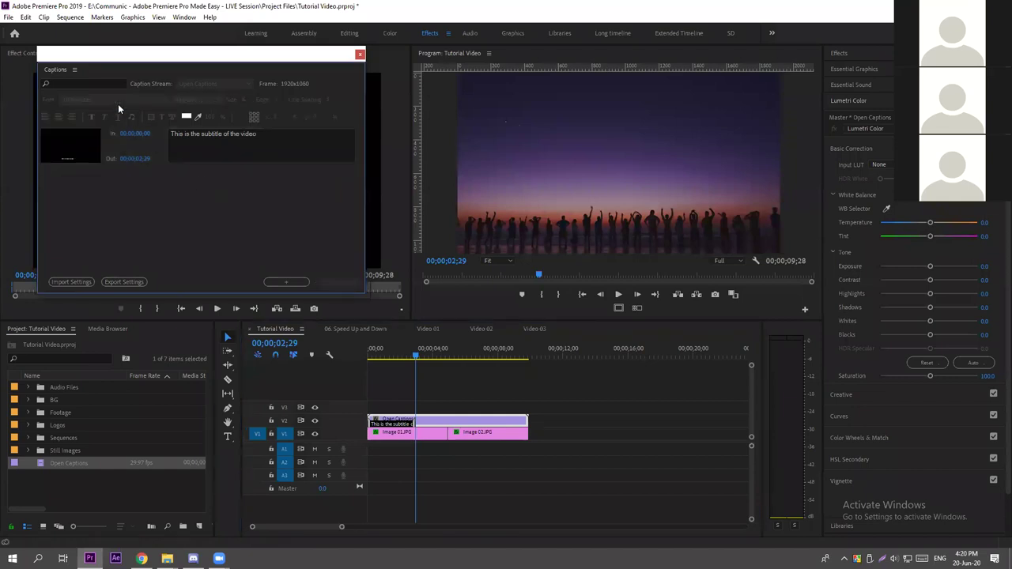
left_click(178, 162)
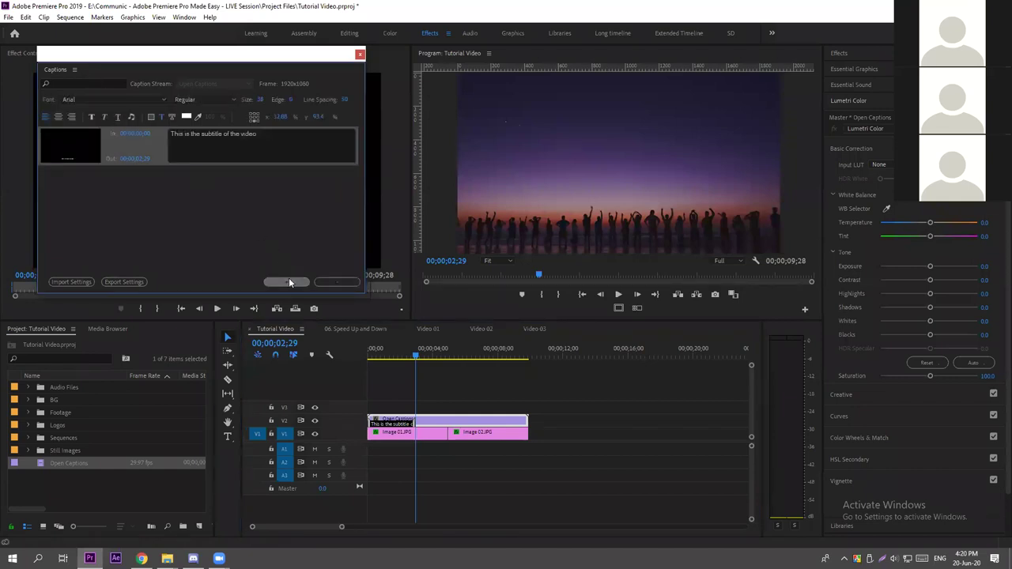
left_click(288, 281)
left_click(231, 197)
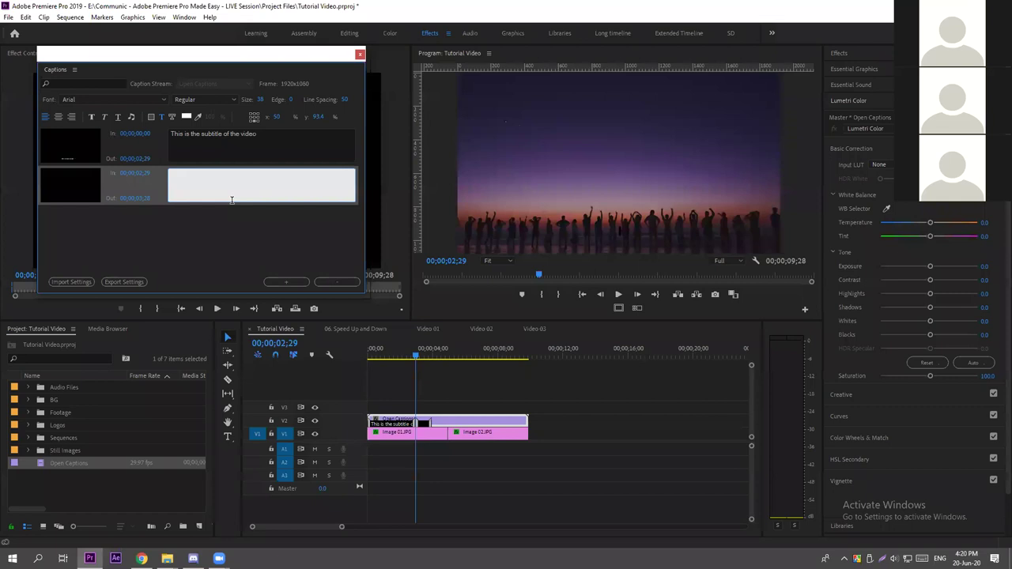
type("Next line")
Play the sequence from the start in the maximized preview, then restore the workspace.
left_click(410, 356)
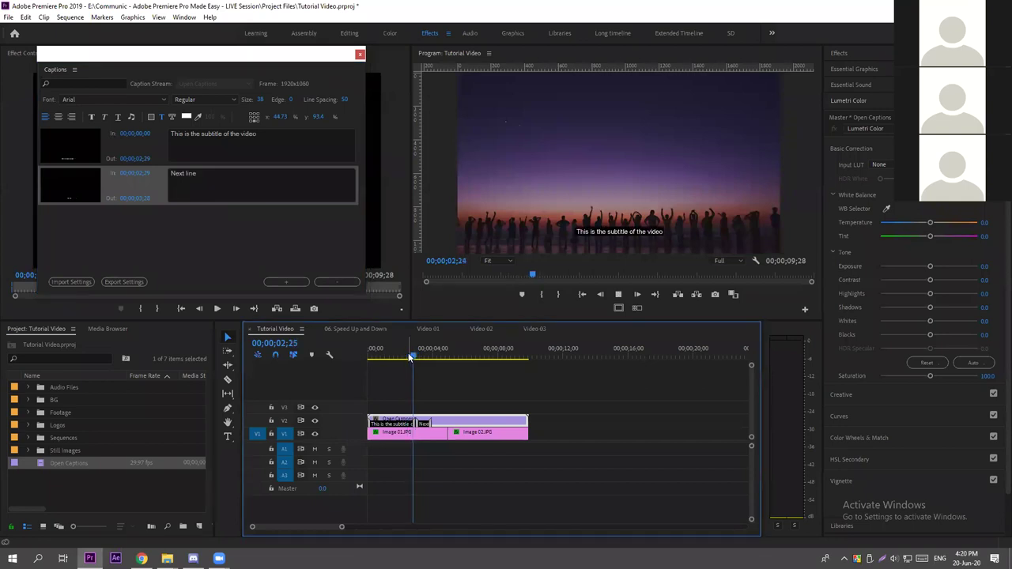
key("space")
key("Home")
key("space")
key("grave")
key("space")
key("space")
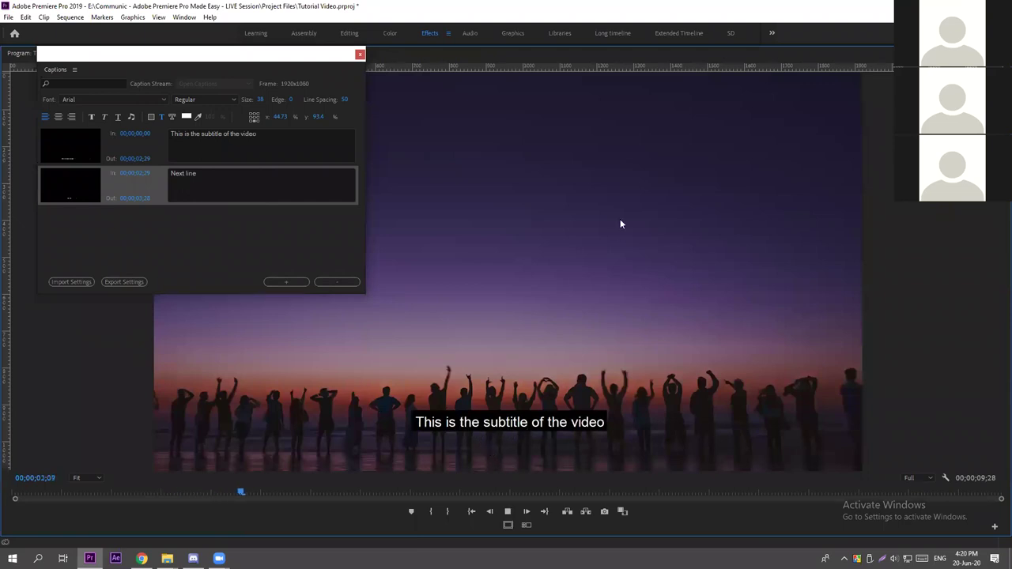
key("space")
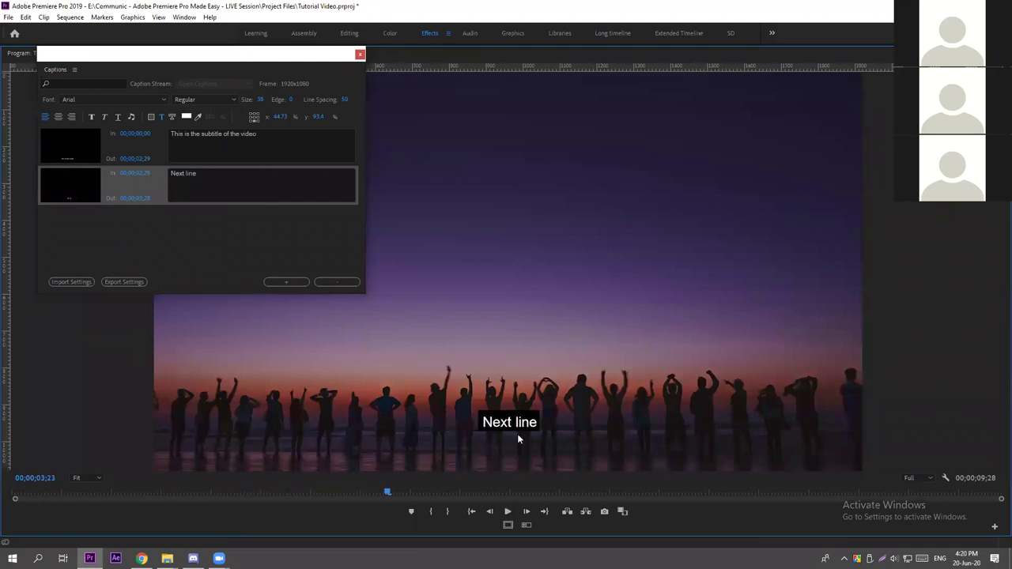
key("grave")
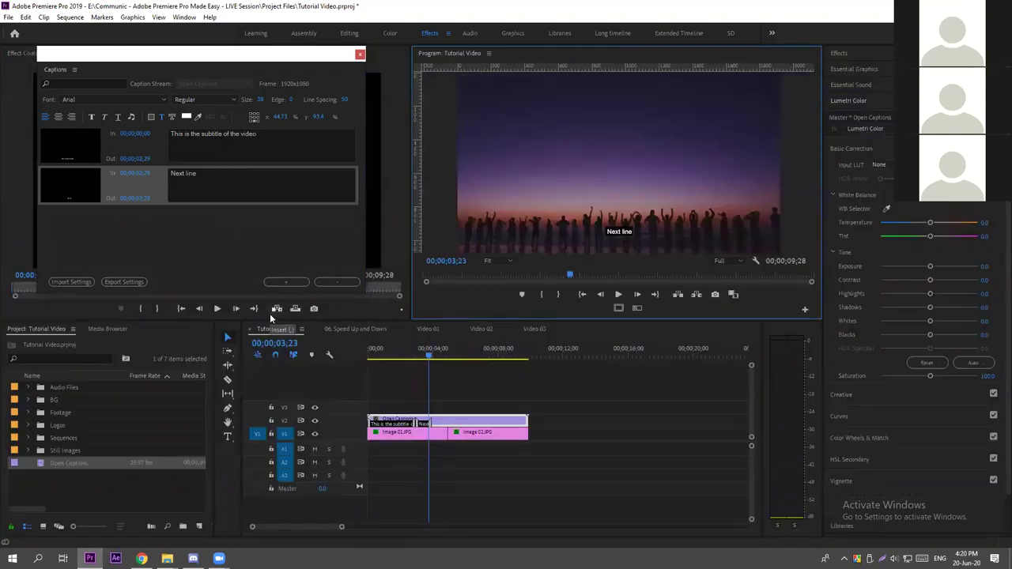
Move the playhead to exactly 00;00;02;00.
left_click_drag(341, 527, 278, 523)
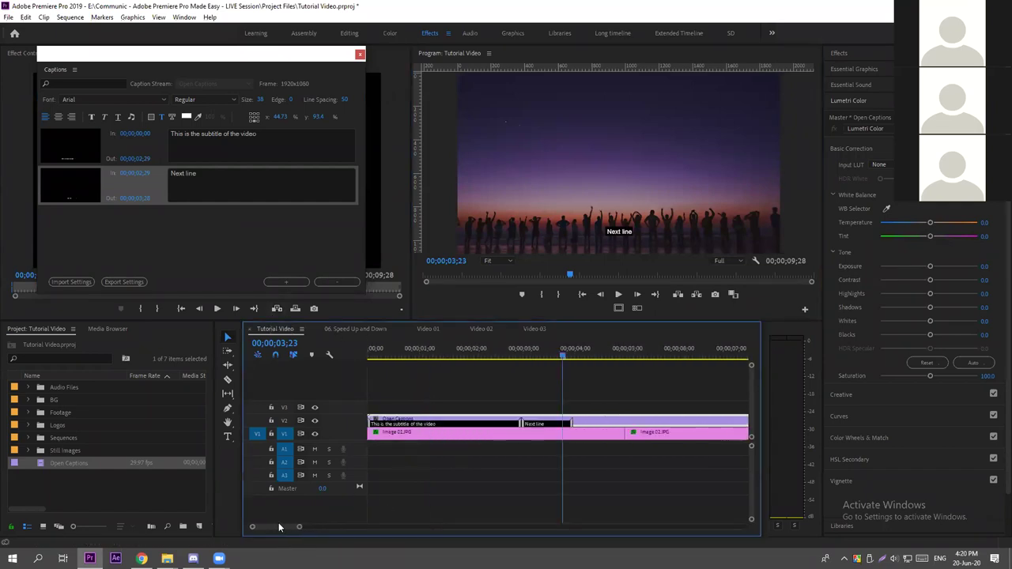
left_click_drag(563, 362, 422, 356)
key("minus")
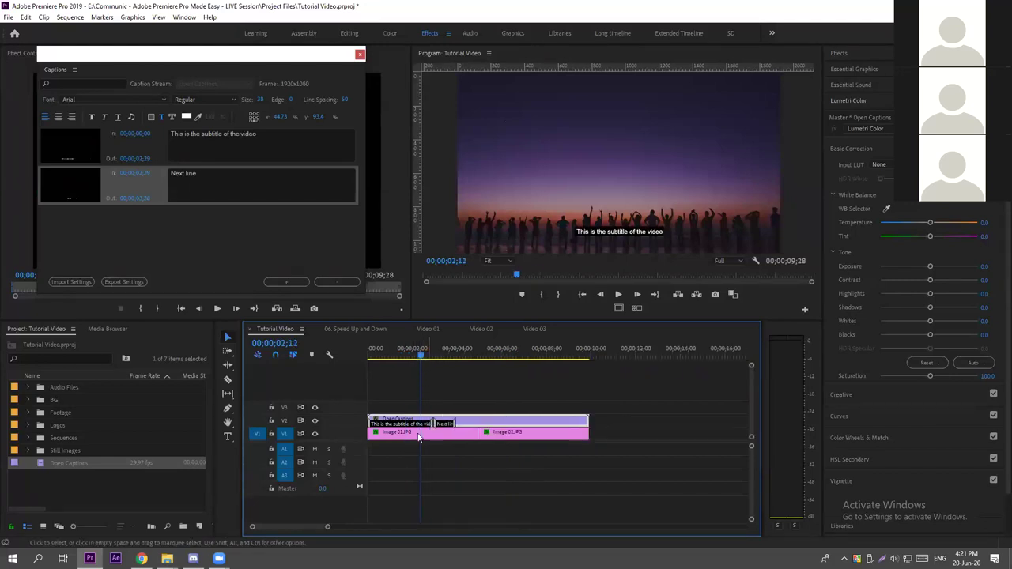
key("equal")
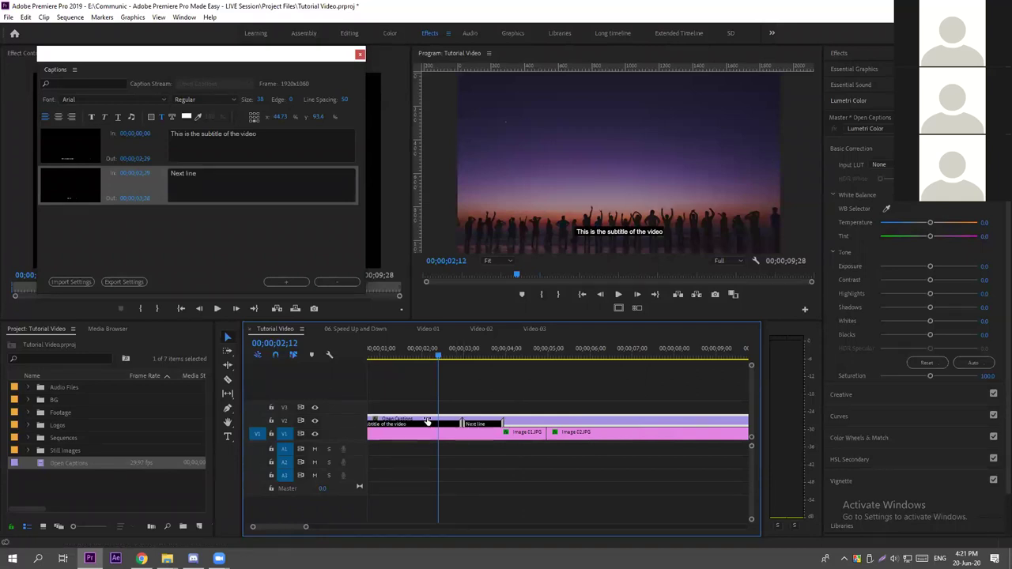
left_click(291, 345)
left_click(308, 346)
key("BackSpace")
key("BackSpace")
type("00")
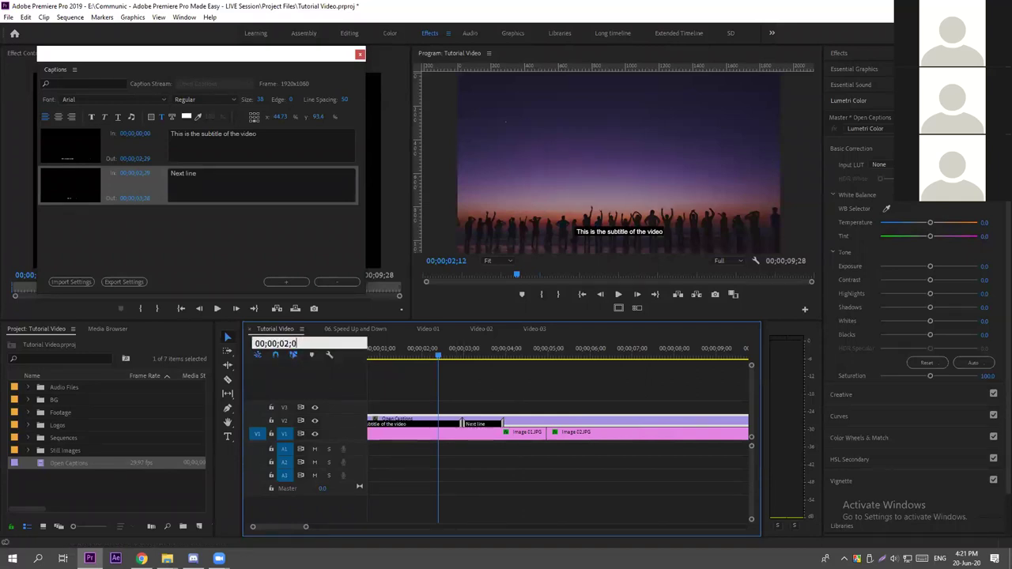
key("Return")
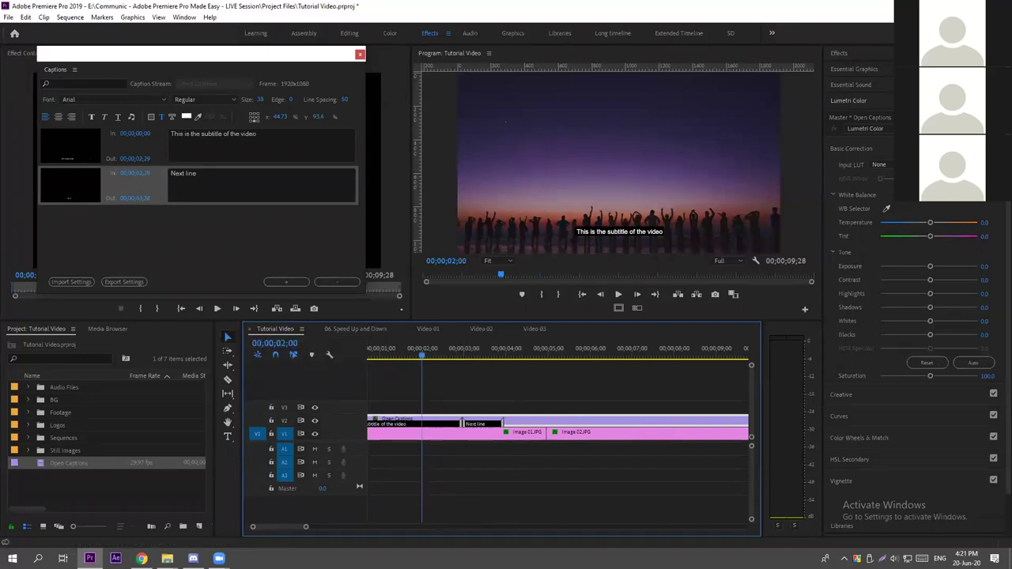
Trim the first caption to end at 00;00;02;00 and play from the start to check.
left_click(454, 420)
left_click_drag(454, 420, 419, 419)
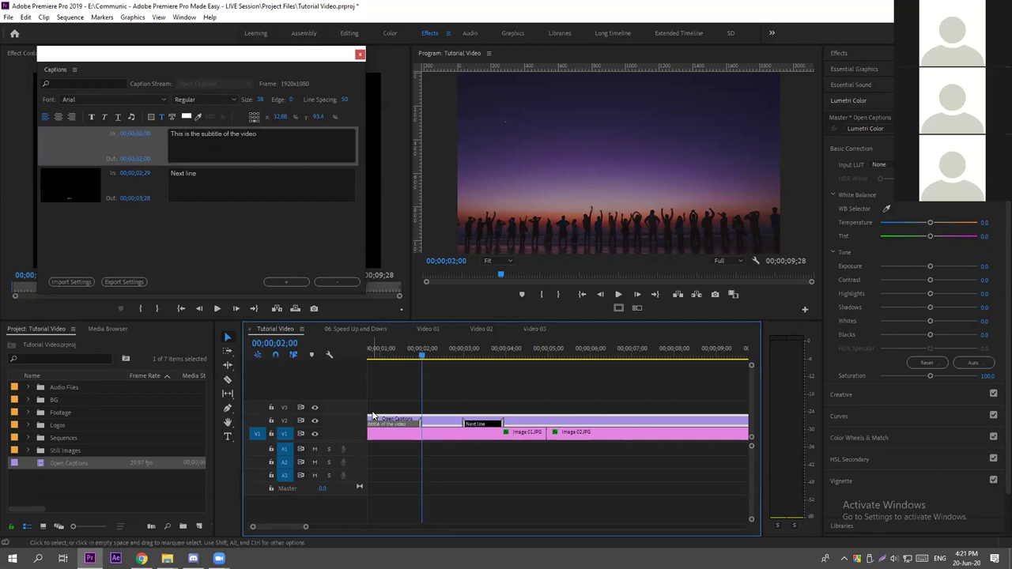
left_click(433, 364)
left_click_drag(433, 364, 370, 357)
key("space")
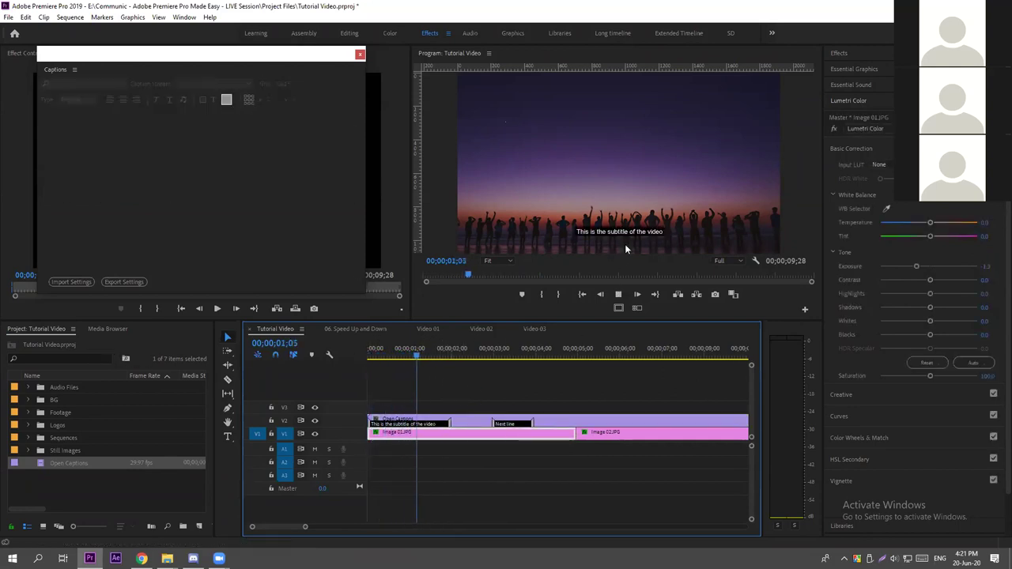
key("space")
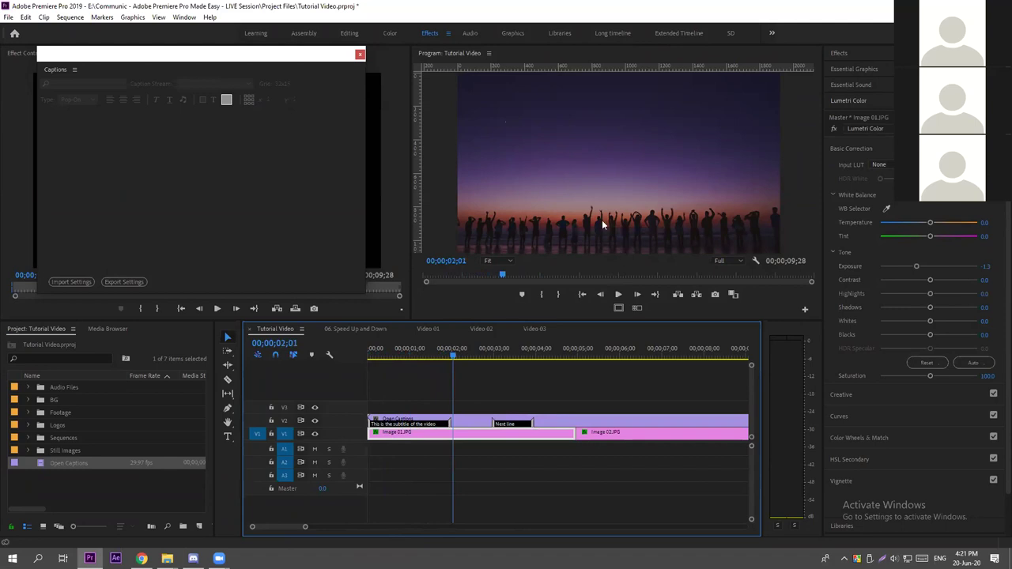
Make the 'Next line' caption start at 00;00;02;00 and play to check timing.
left_click(510, 424)
left_click_drag(448, 423, 451, 423)
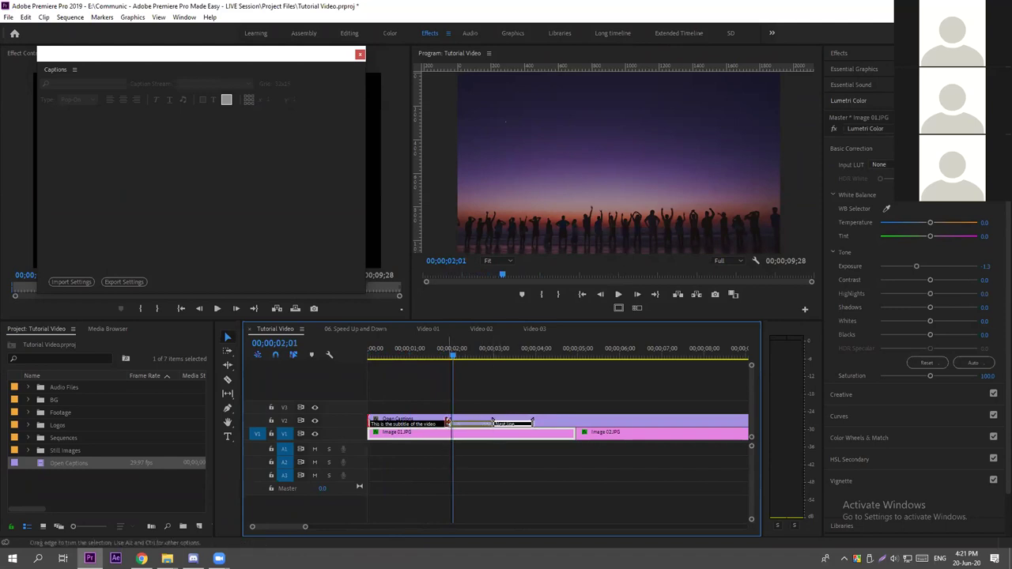
key("space")
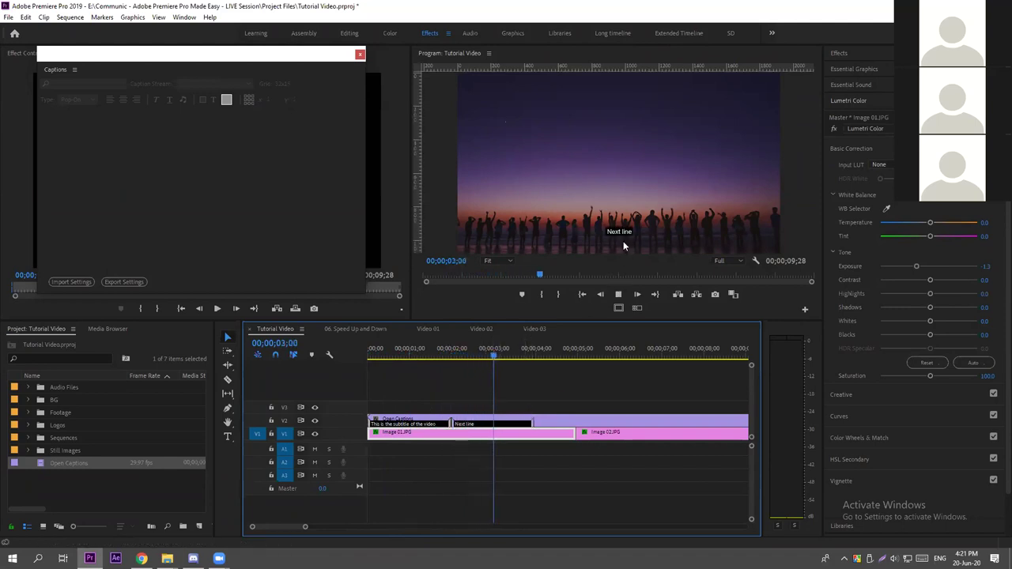
key("space")
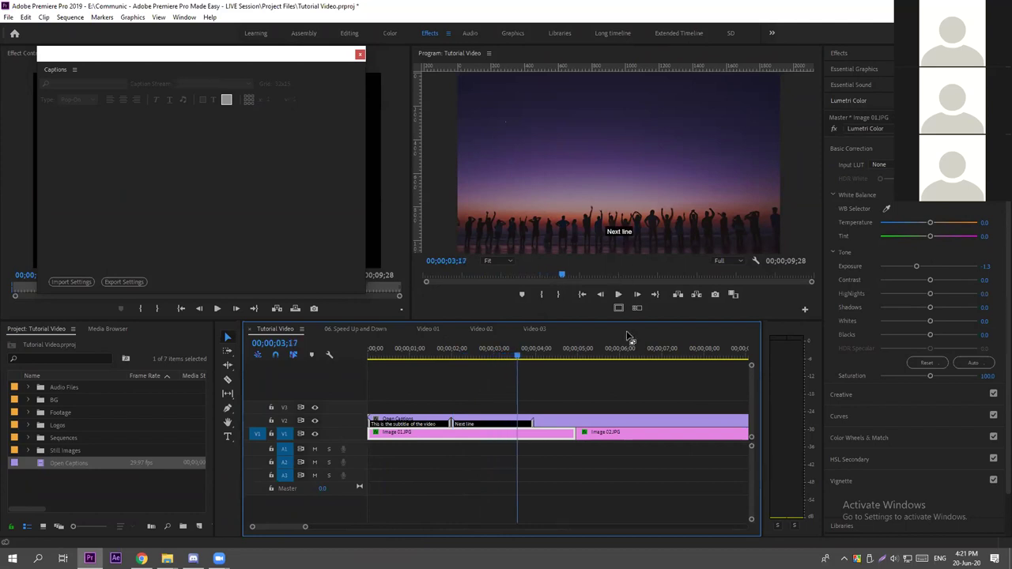
scroll(587, 389, "down", 5, "alt")
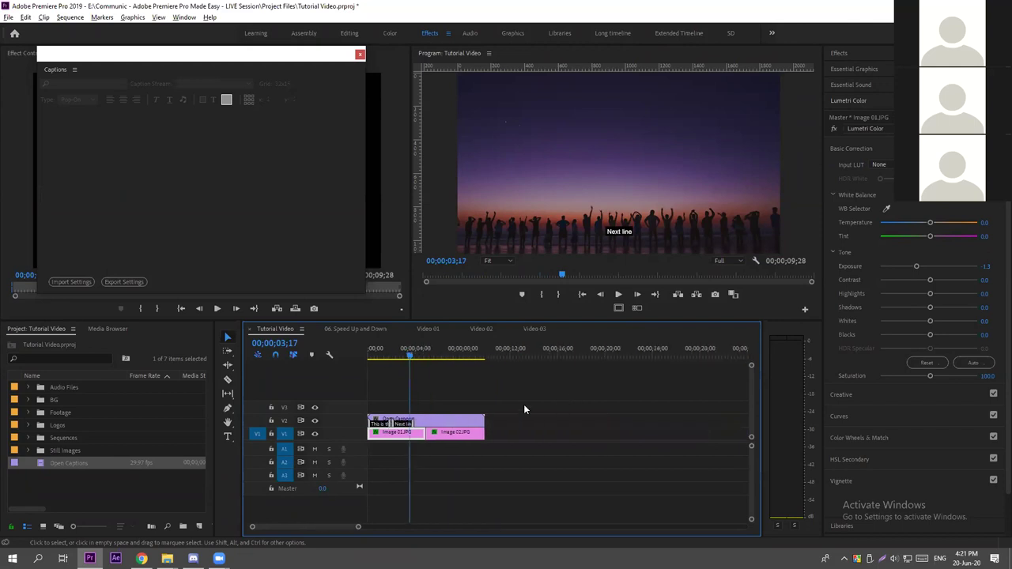
left_click(444, 419)
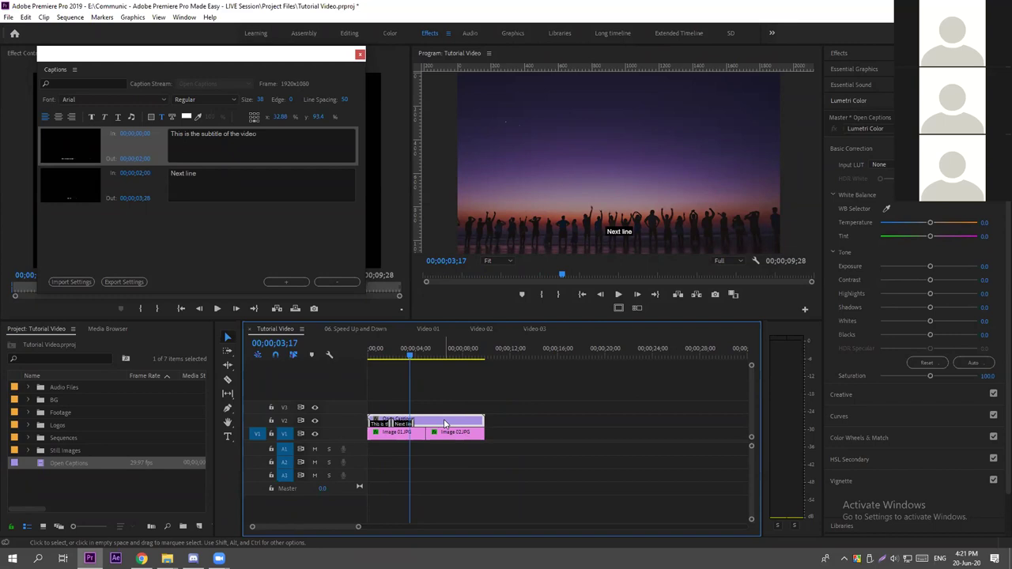
Move the floating Captions panel aside and close it.
left_click(160, 64)
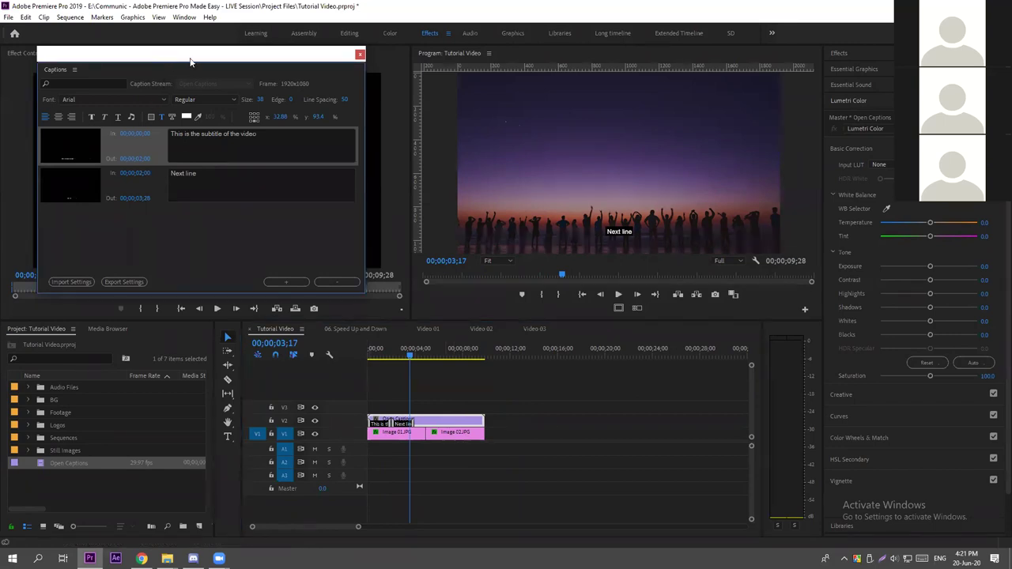
left_click_drag(191, 61, 178, 222)
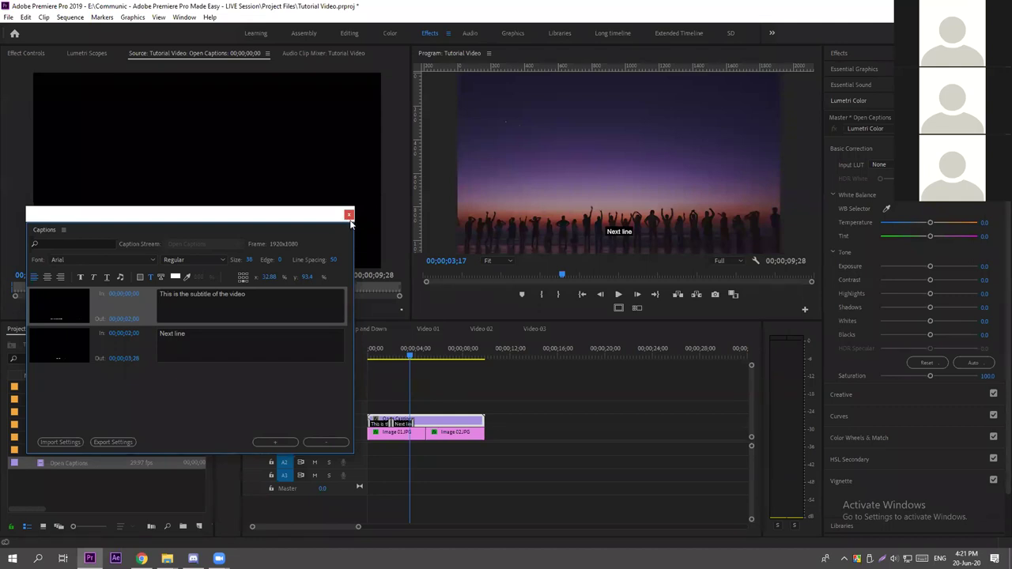
left_click(348, 214)
Select the Open Captions clip on V2 and delete it from the timeline.
left_click(525, 412)
left_click_drag(546, 397, 384, 441)
left_click_drag(447, 397, 417, 417)
key("Delete")
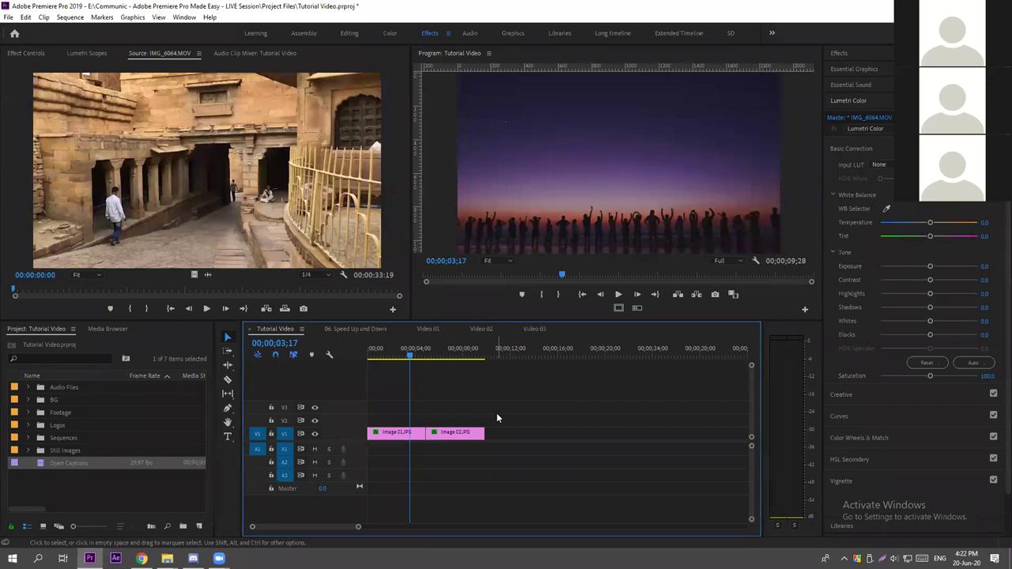
left_click(595, 170)
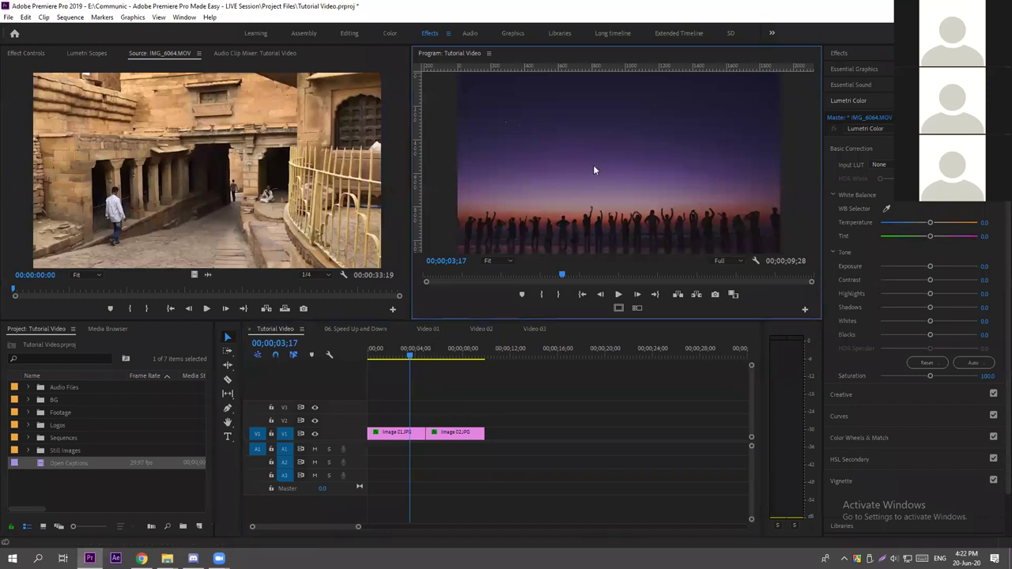
key("grave")
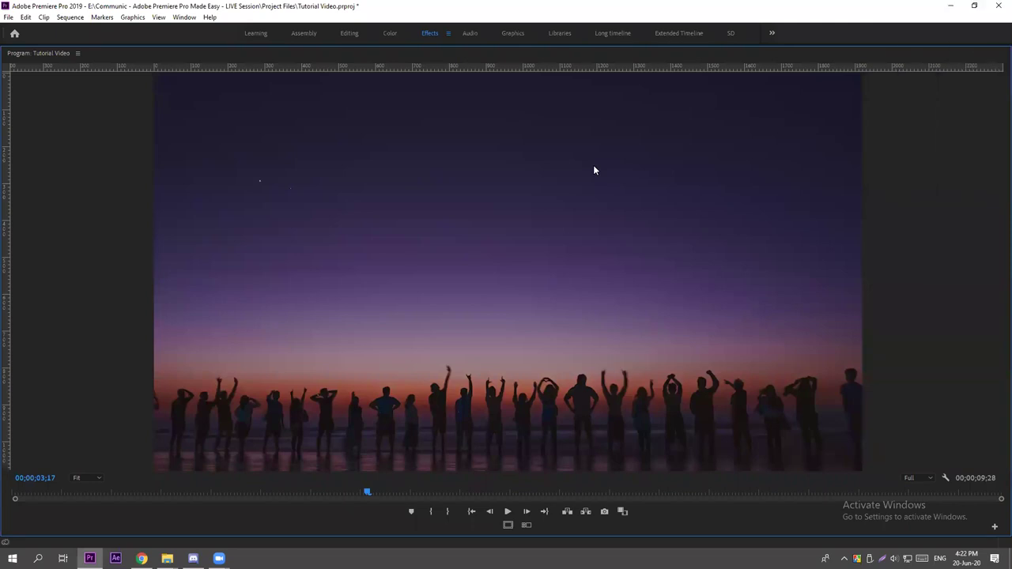
key("grave")
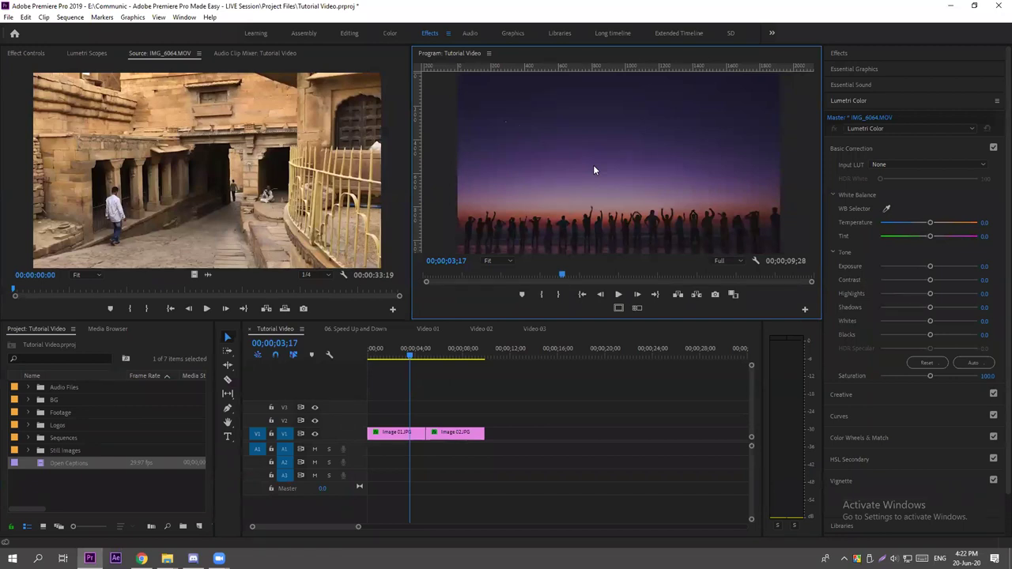
key("grave")
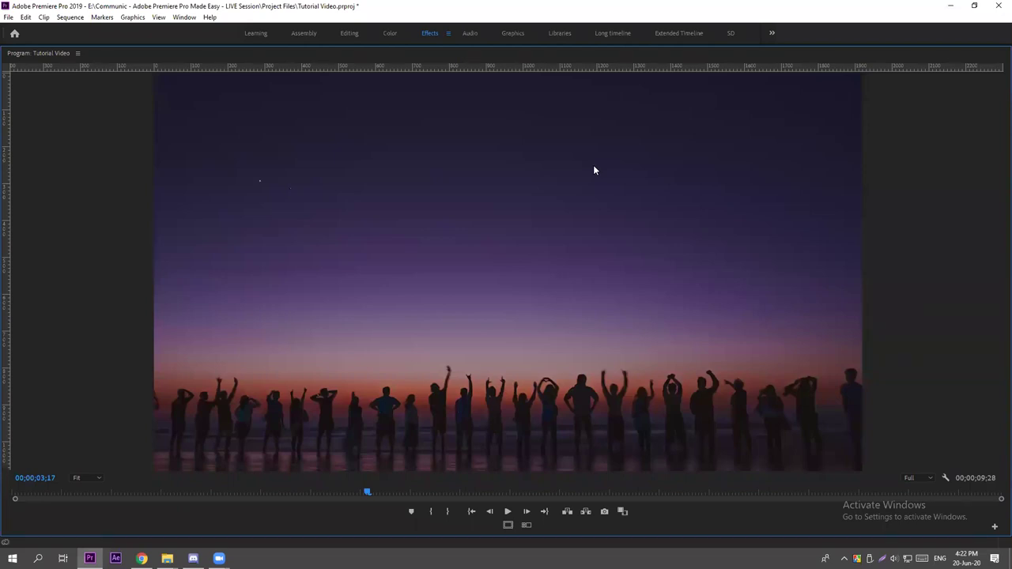
key("grave")
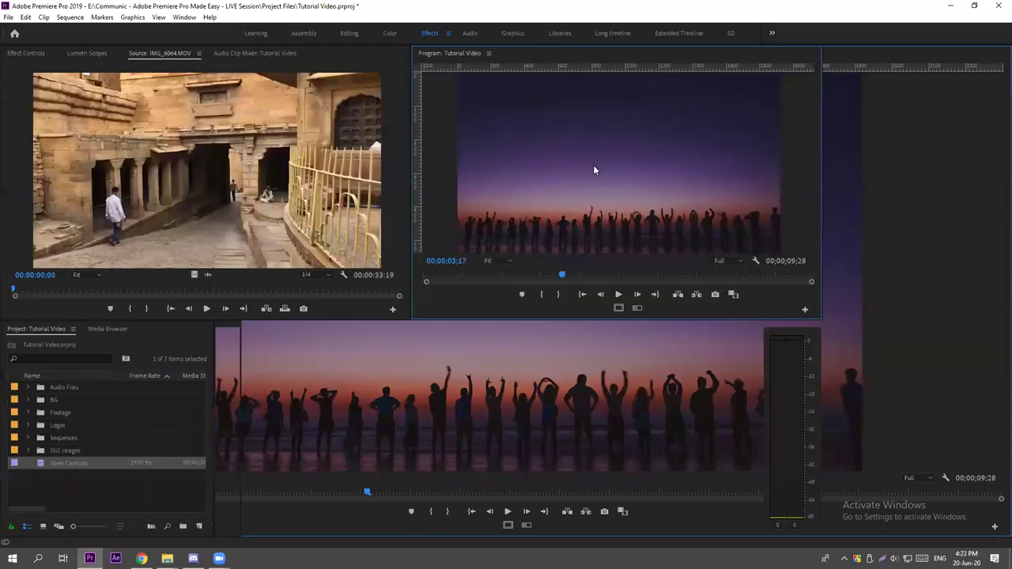
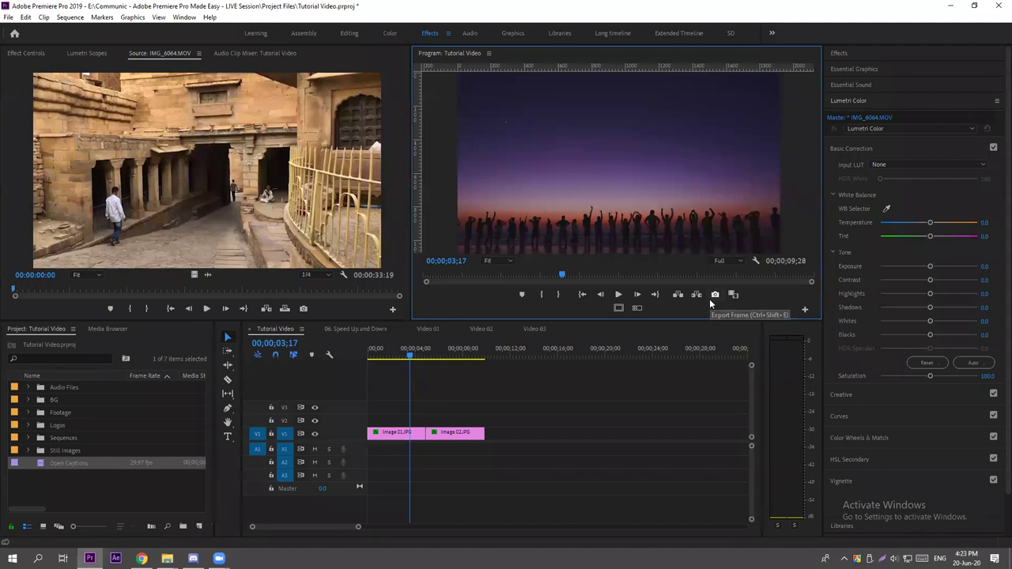
Start exporting the current sunset frame as a still and keep JPEG as the format.
left_click(805, 313)
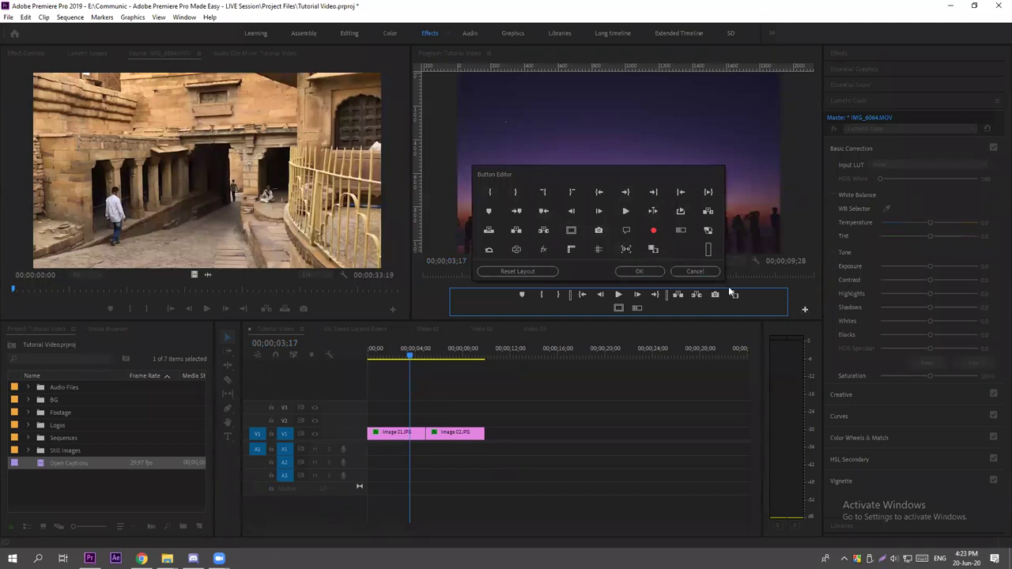
left_click(698, 272)
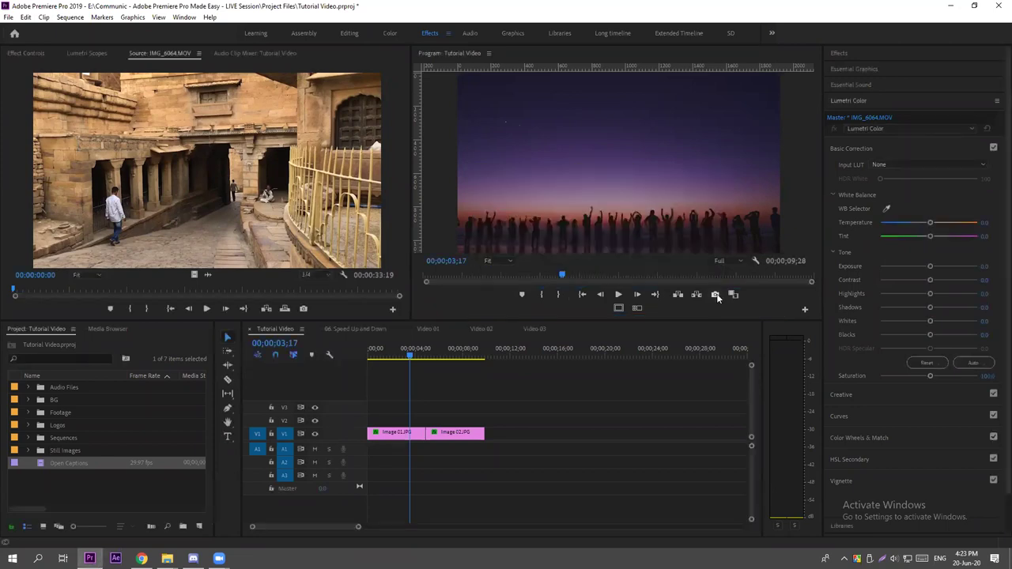
left_click(716, 295)
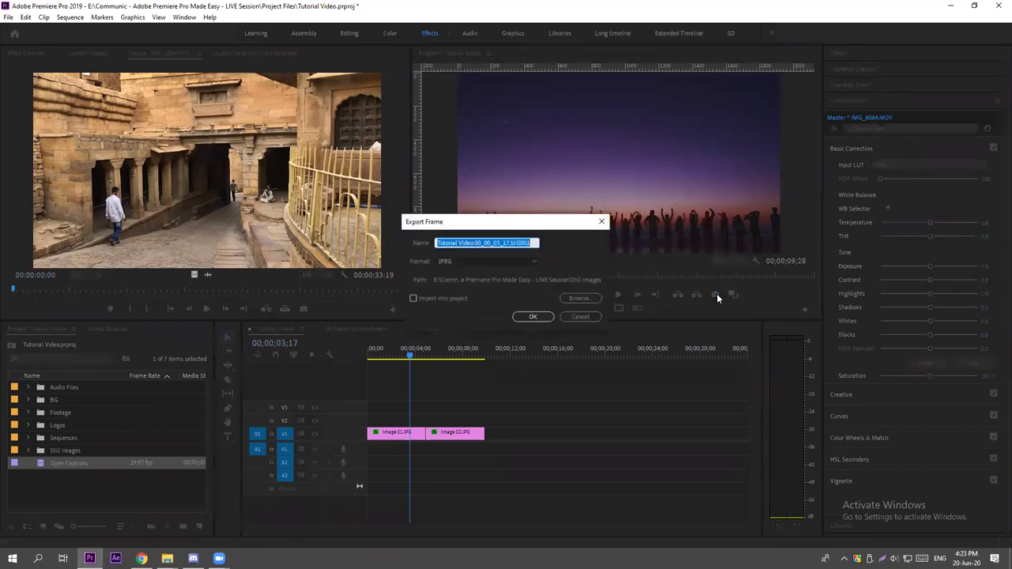
left_click_drag(530, 231, 616, 297)
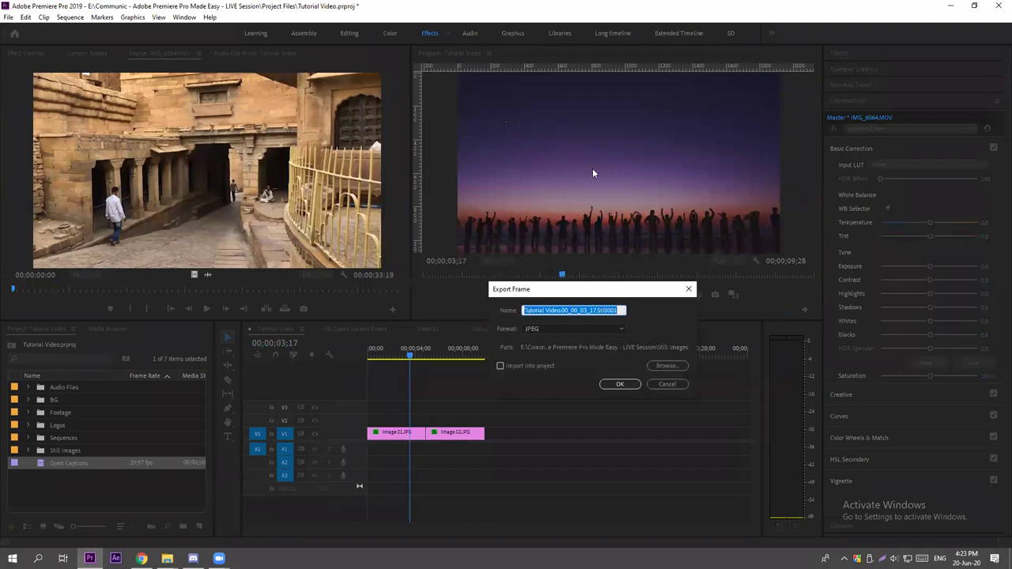
left_click(535, 310)
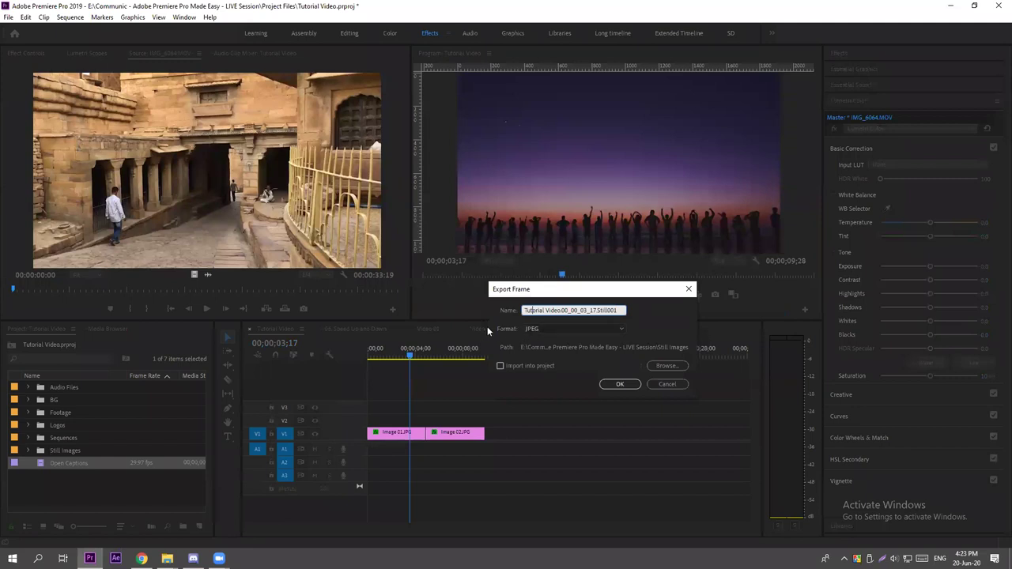
left_click(547, 328)
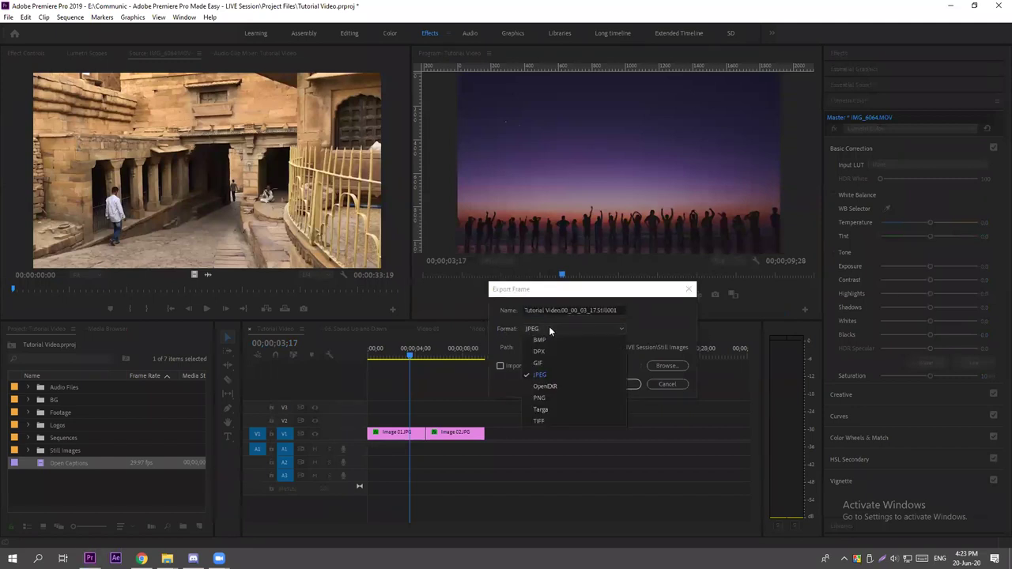
left_click(542, 374)
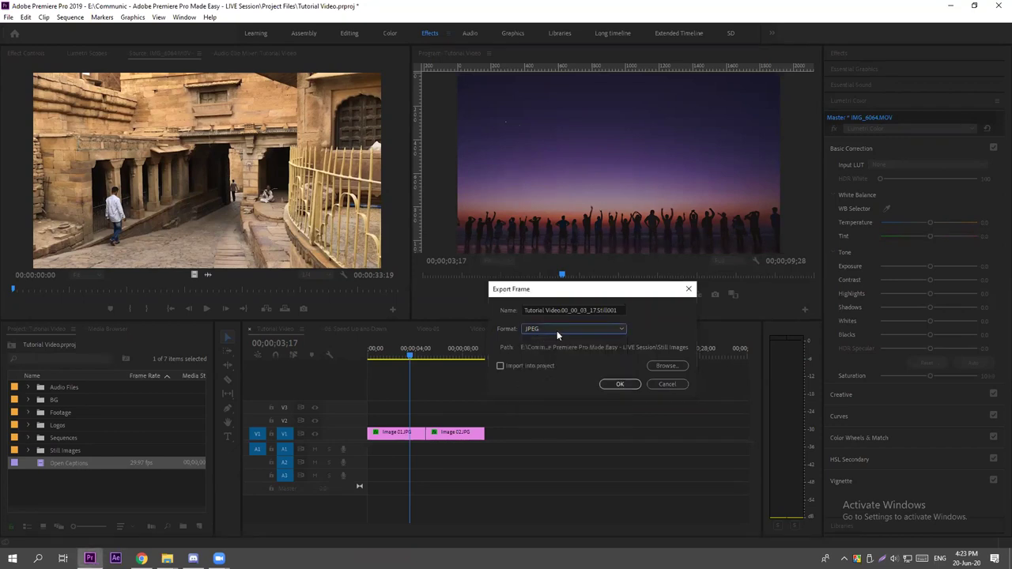
Create a Screenshots folder in the LIVE Session folder, set it as destination, and export.
left_click(667, 366)
left_click(720, 285)
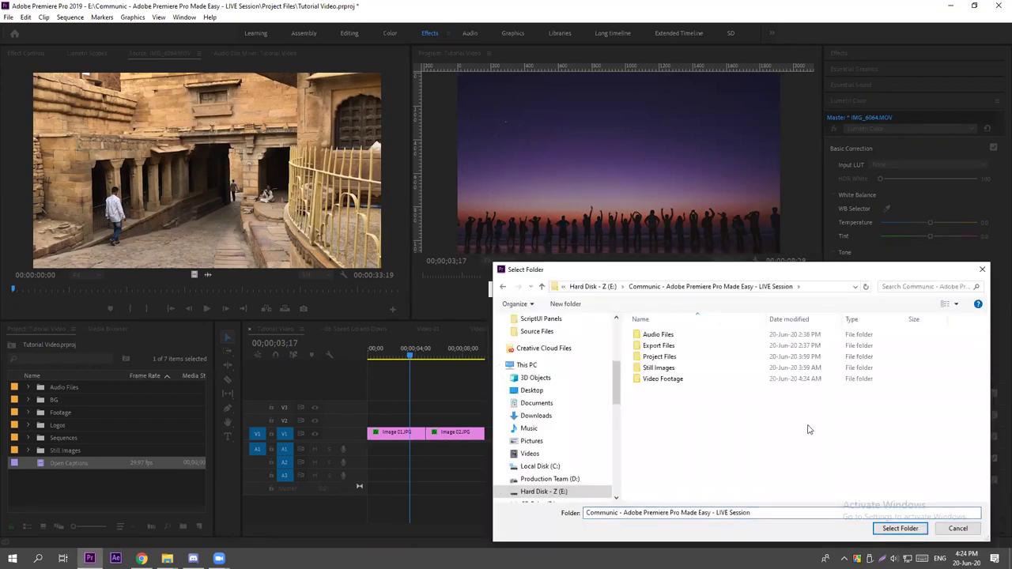
key("ctrl+shift+n")
type("Scree")
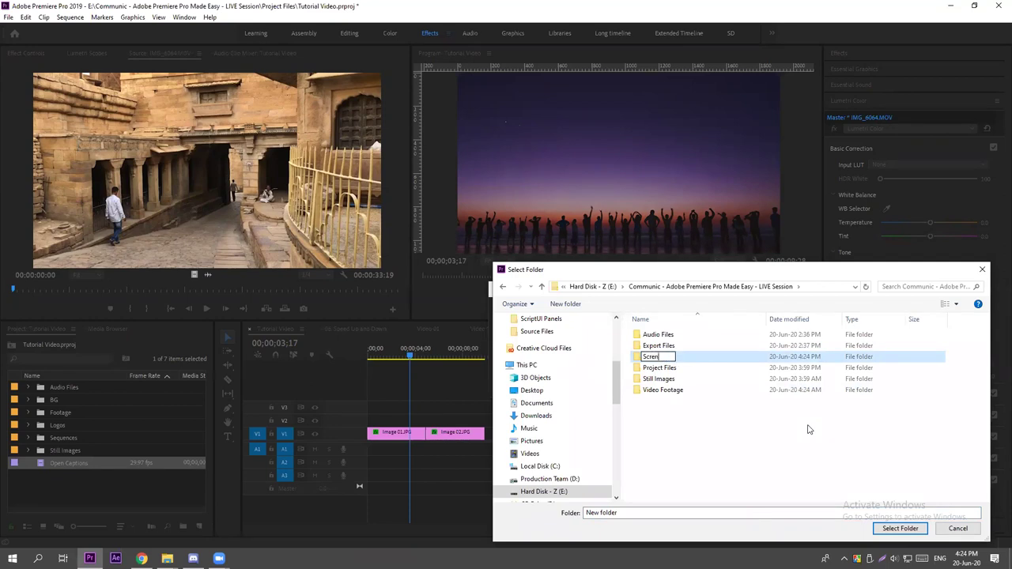
type("nshots")
key("Return")
double_click(678, 376)
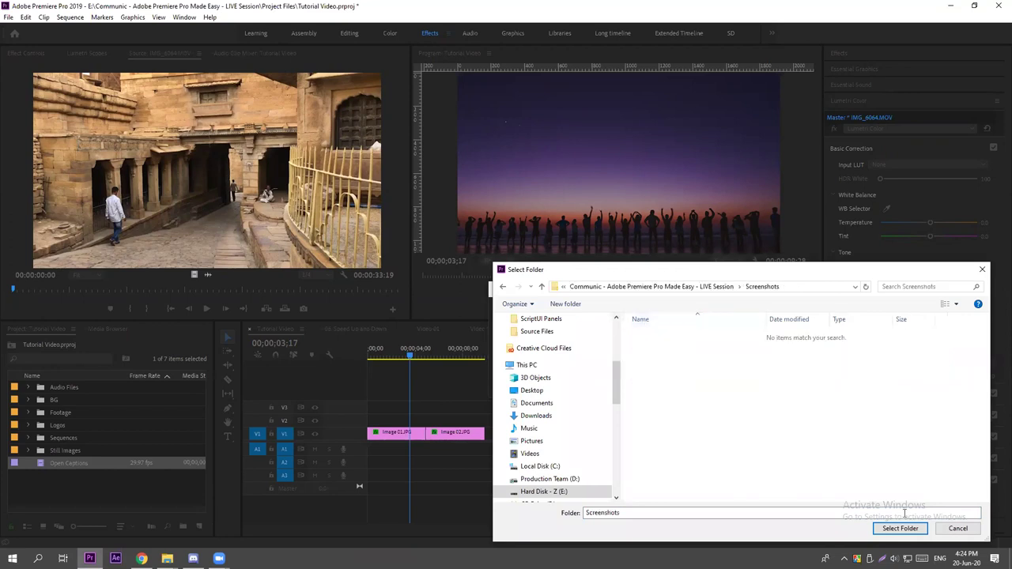
left_click(899, 528)
left_click(620, 384)
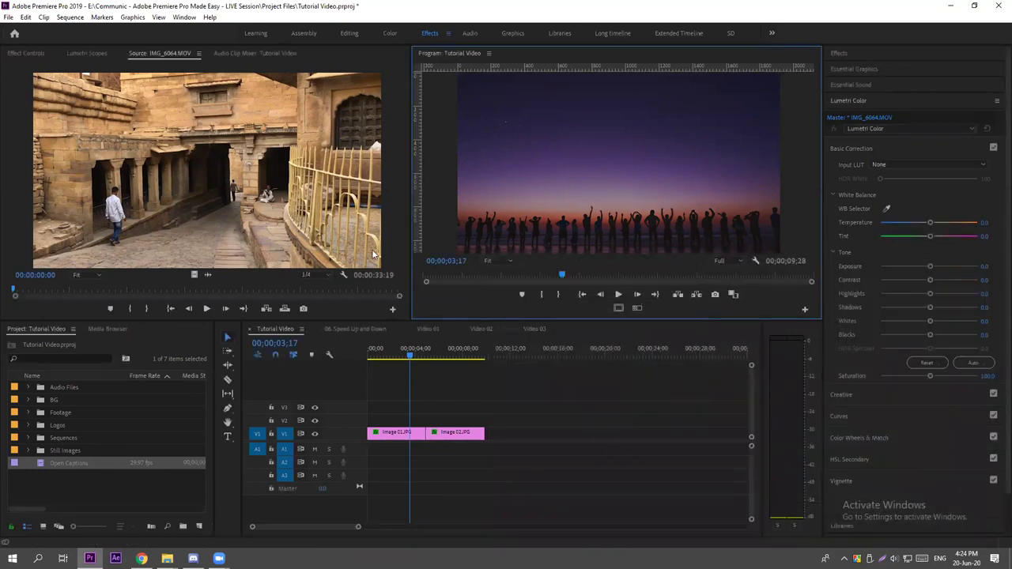
mouse_move(167, 558)
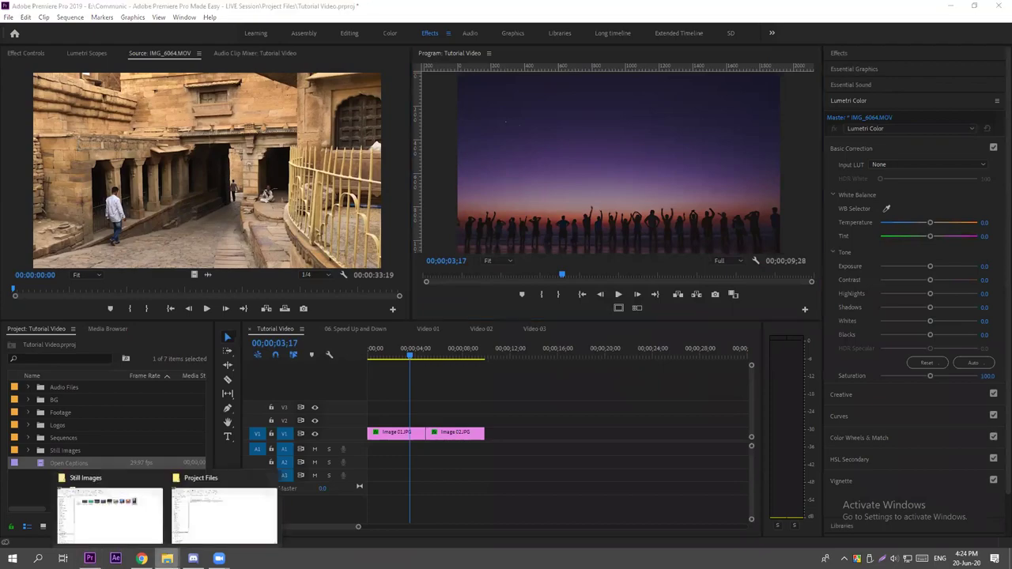
left_click(224, 510)
left_click(237, 82)
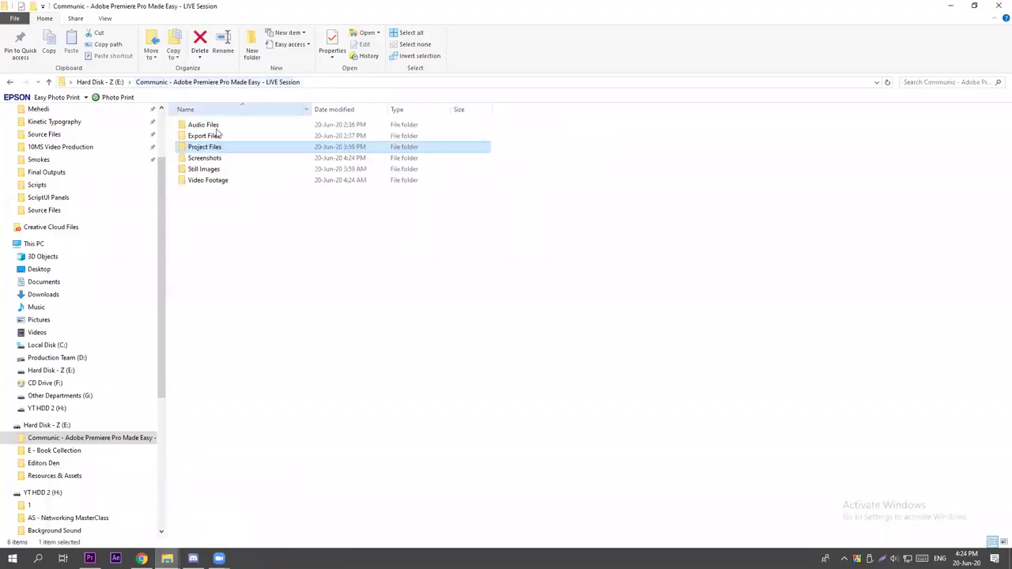
double_click(212, 158)
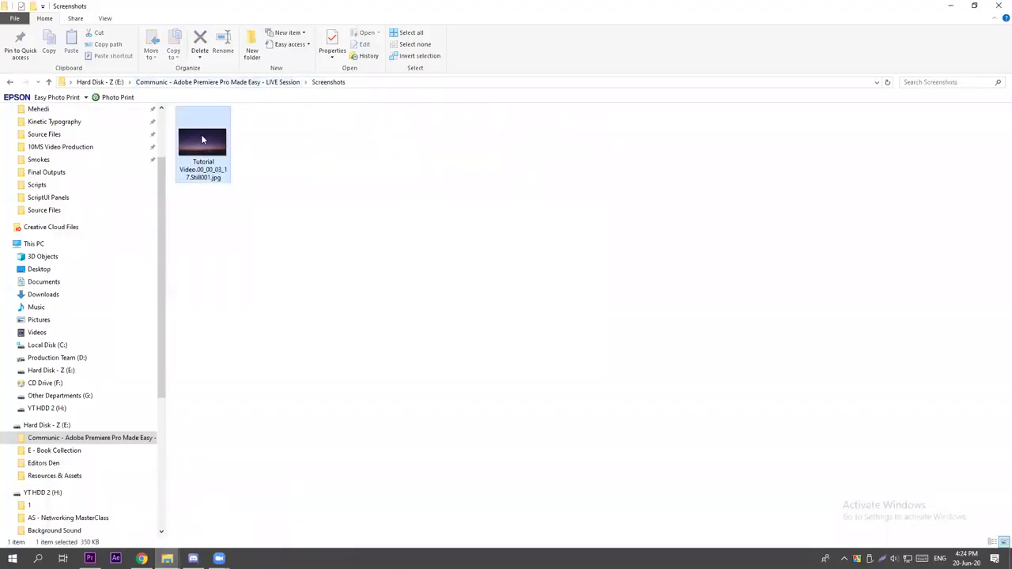
left_click(201, 134)
double_click(225, 148)
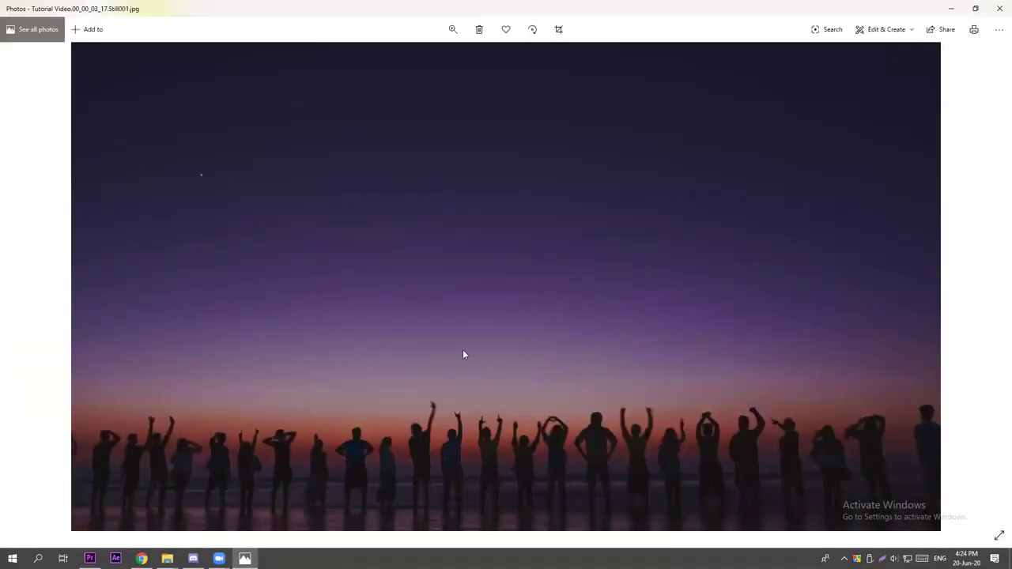
left_click(997, 8)
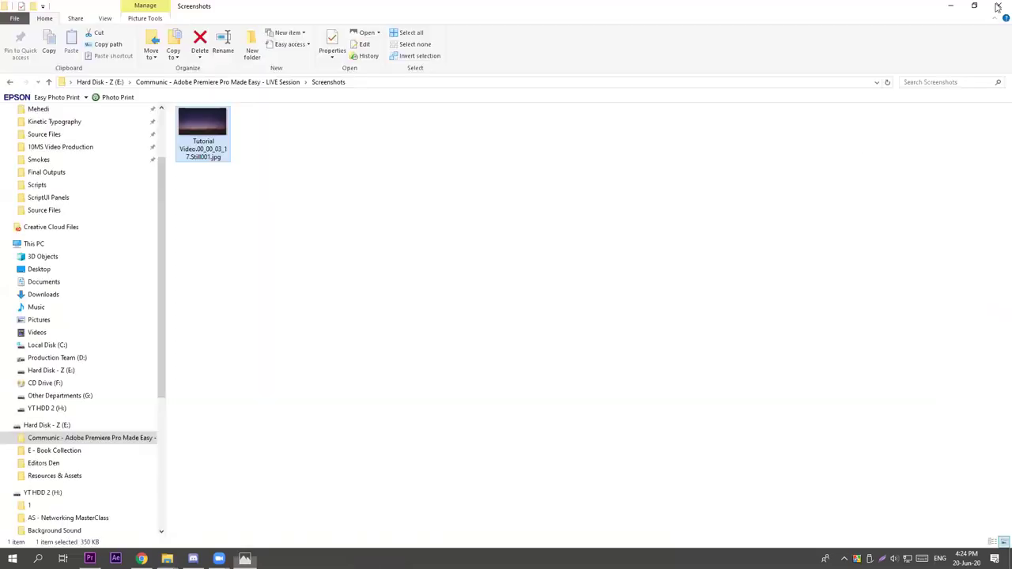
left_click(10, 83)
left_click(89, 558)
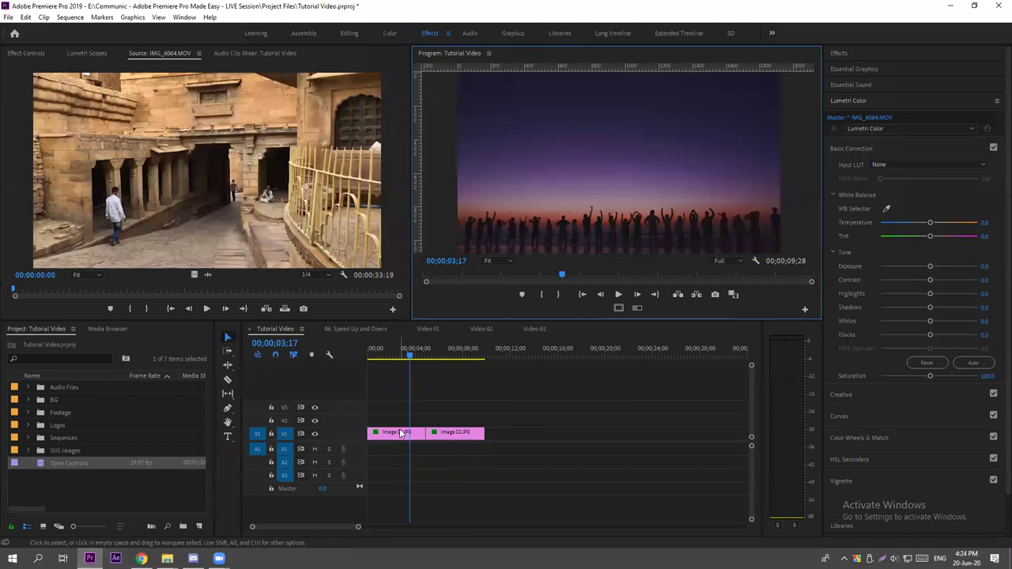
Delete both image clips from V1 and remove the Open Captions item from the project.
left_click_drag(488, 401, 399, 461)
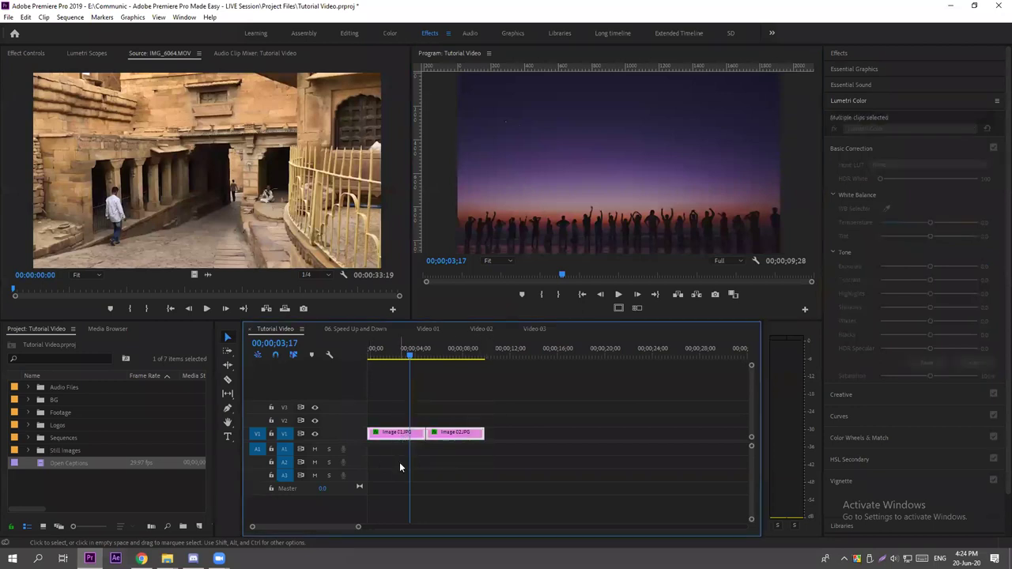
key("Delete")
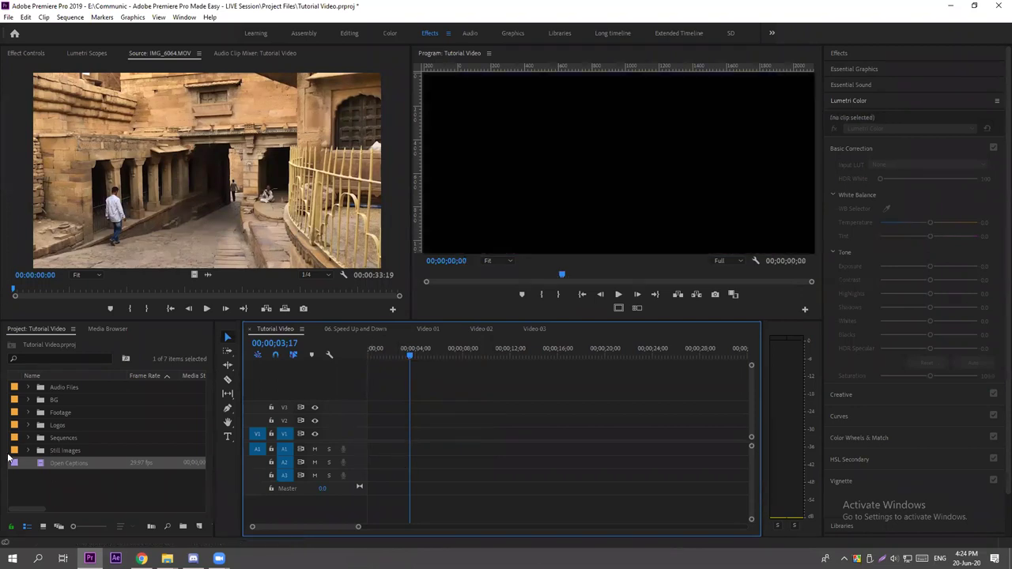
left_click(80, 466)
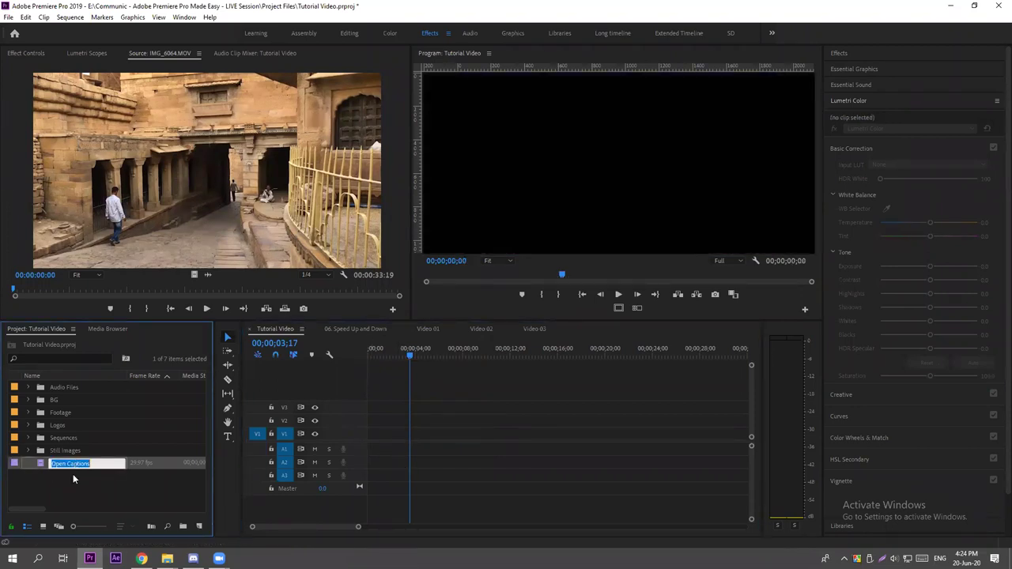
key("Escape")
key("Delete")
Open the 03. Creating Custom BGs sequence from the Sequences folder.
left_click(28, 438)
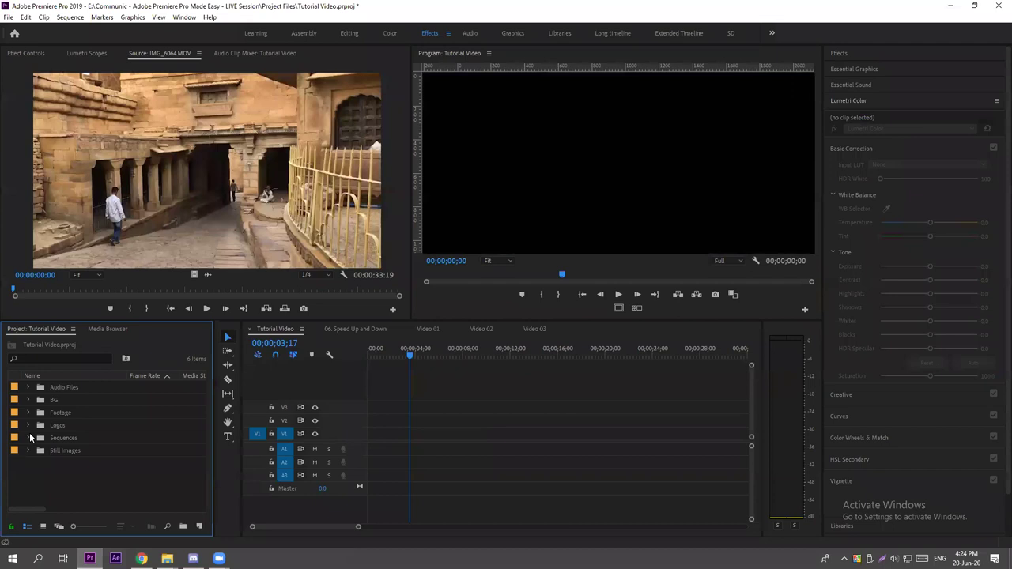
scroll(67, 479, "down", 1)
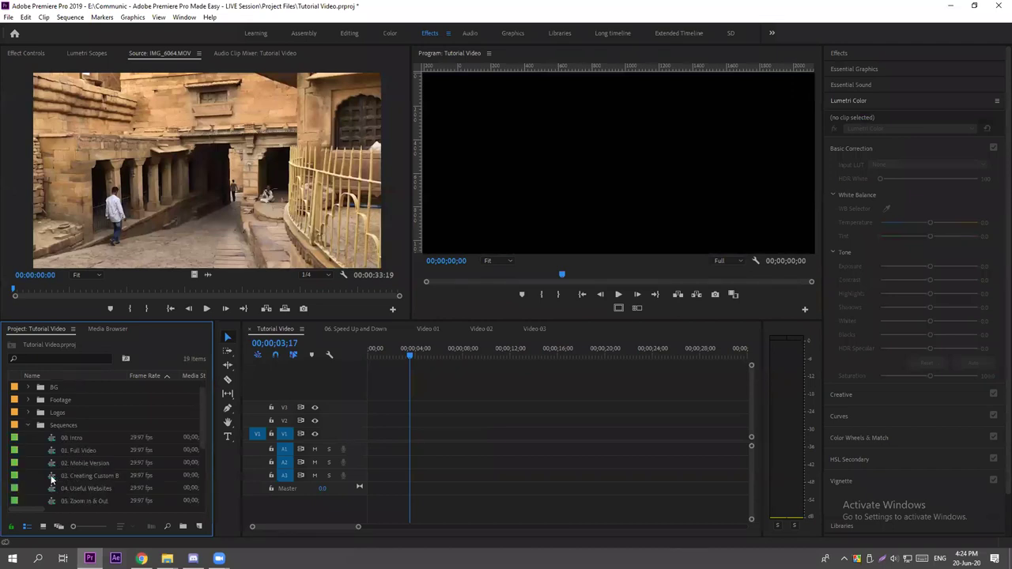
double_click(51, 478)
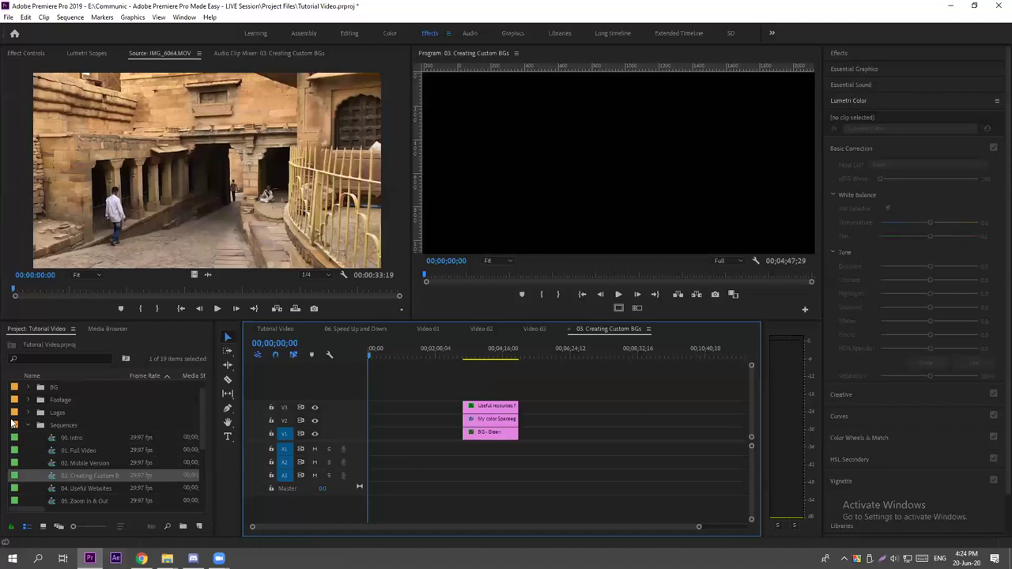
left_click(28, 425)
mouse_move(166, 558)
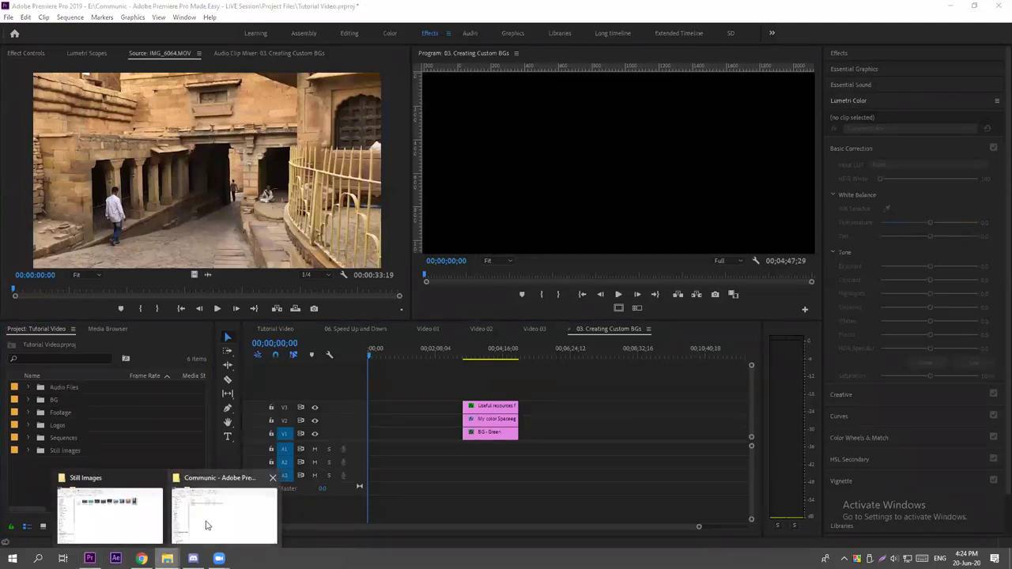
left_click(148, 506)
left_click(324, 162)
double_click(273, 158)
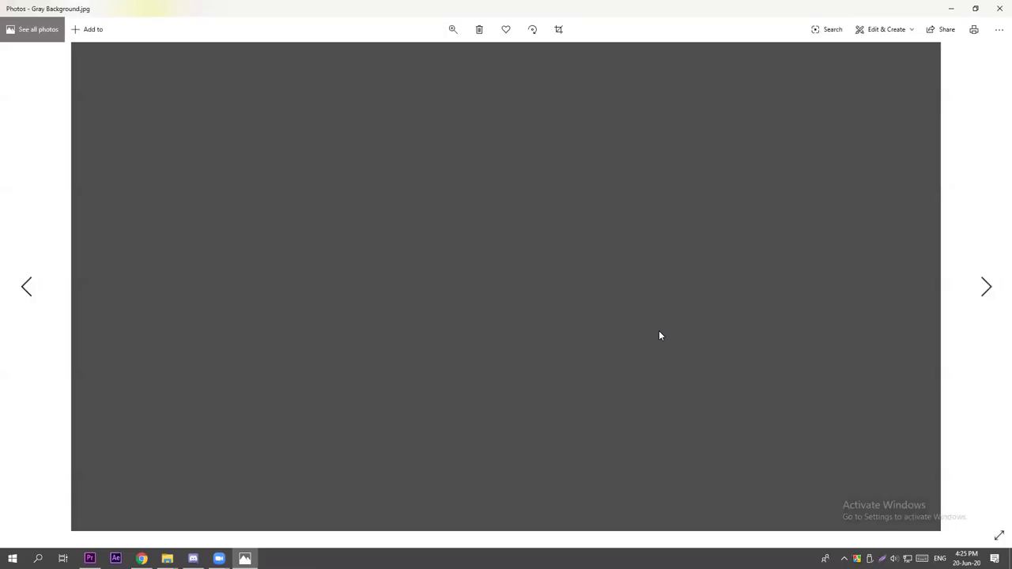
key("Right")
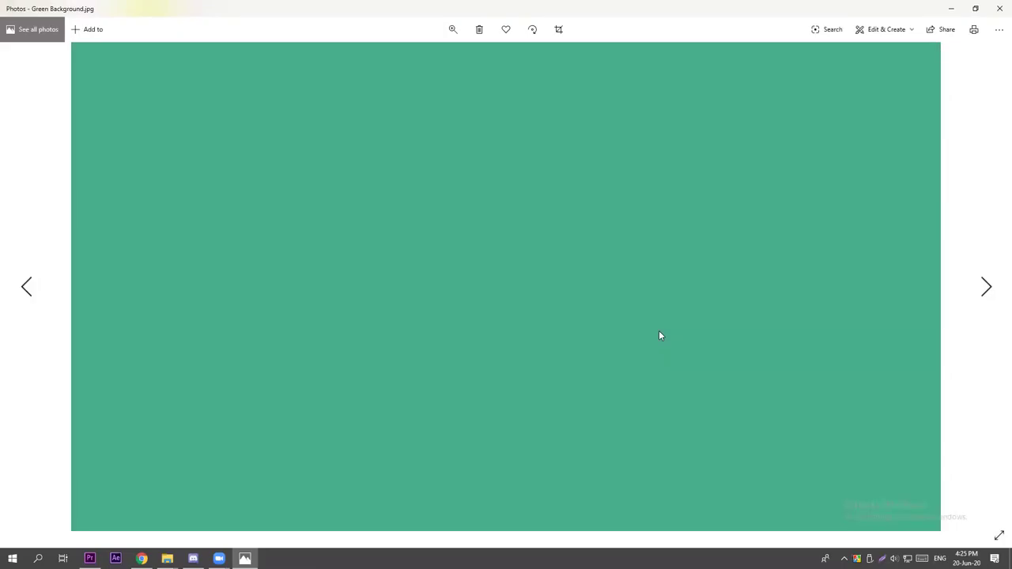
key("Left")
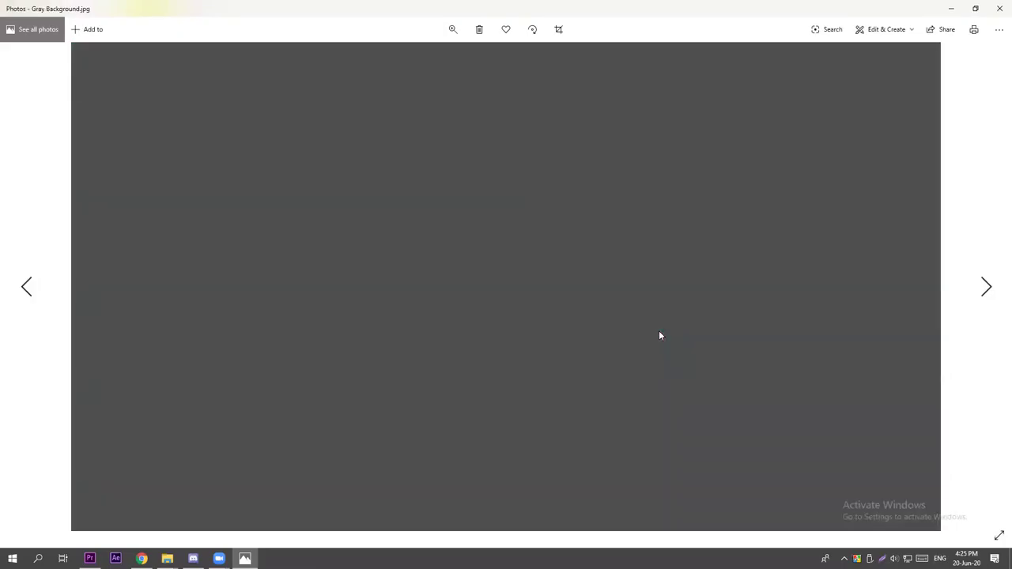
key("Right")
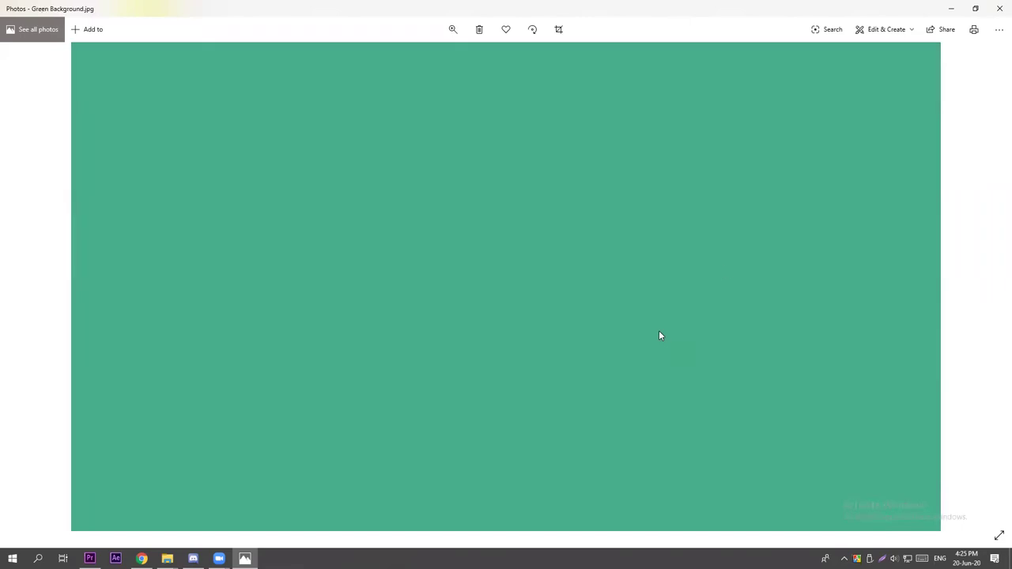
left_click(999, 8)
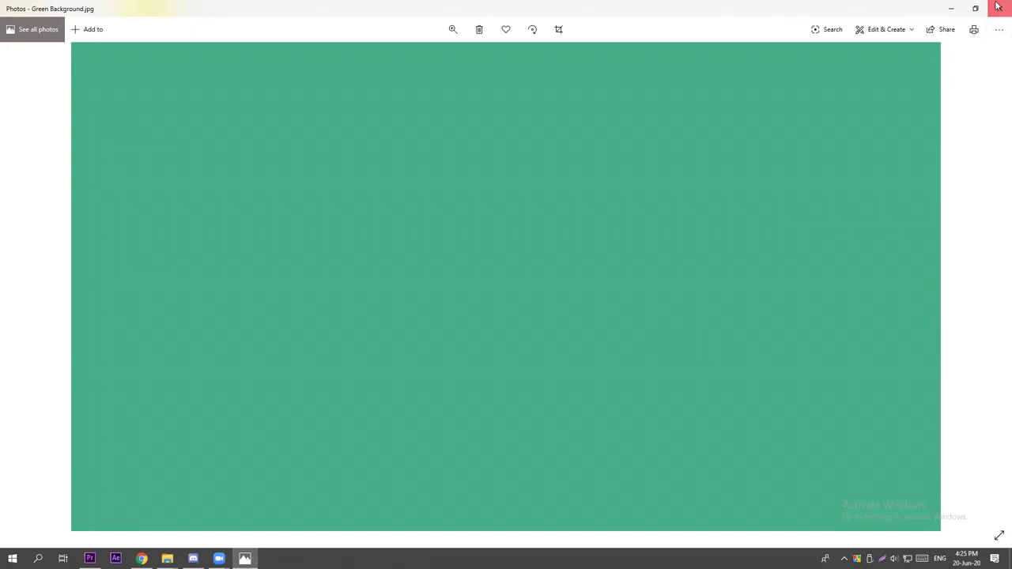
left_click(89, 558)
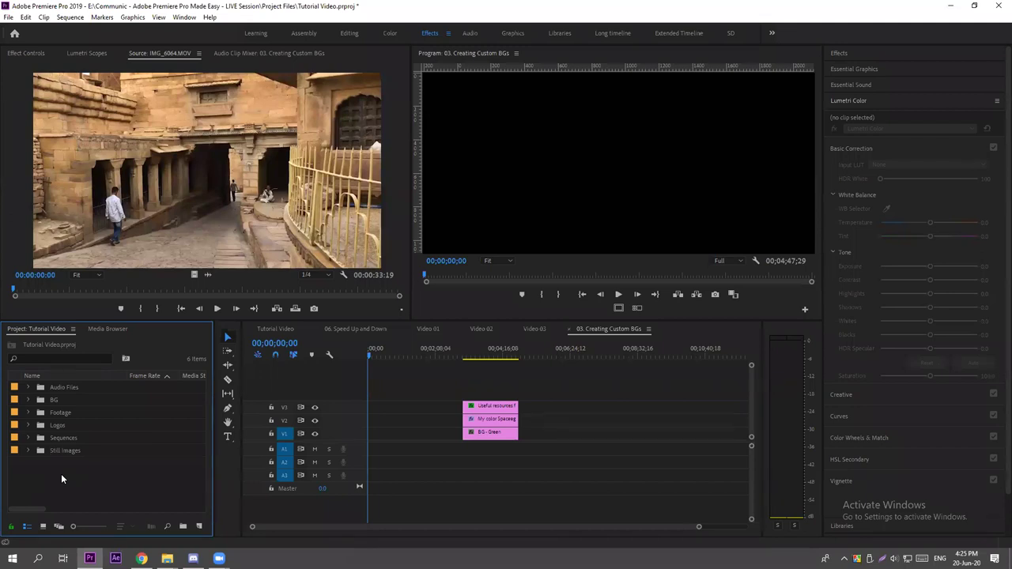
Create a new 1920×1080 colour matte in a deep blue.
right_click(87, 476)
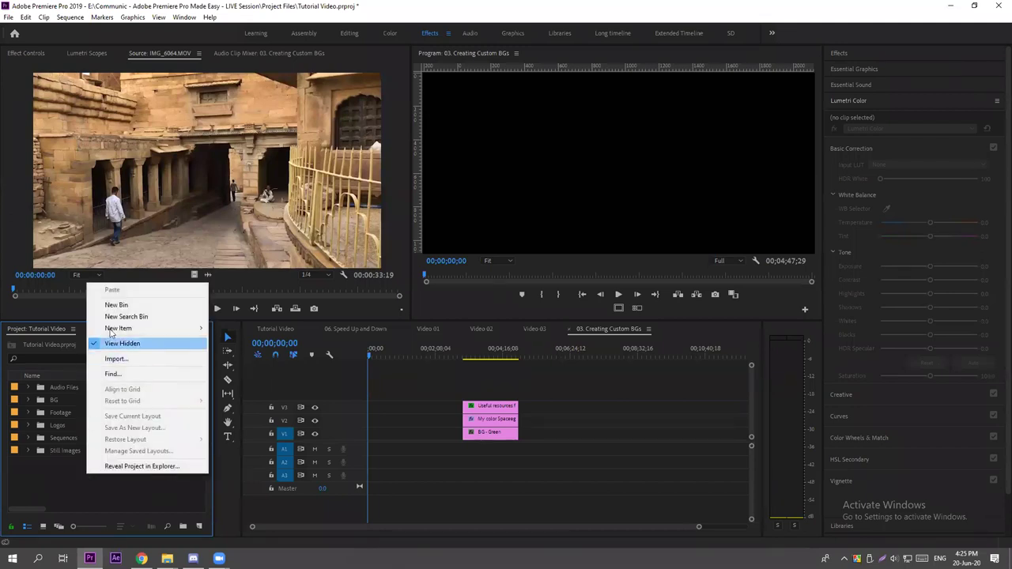
mouse_move(155, 330)
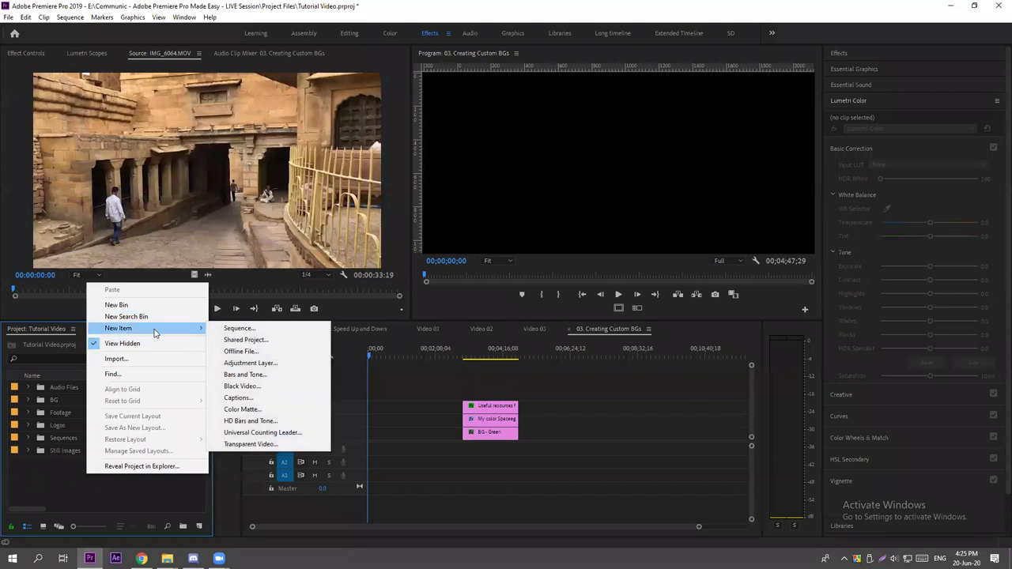
left_click(241, 409)
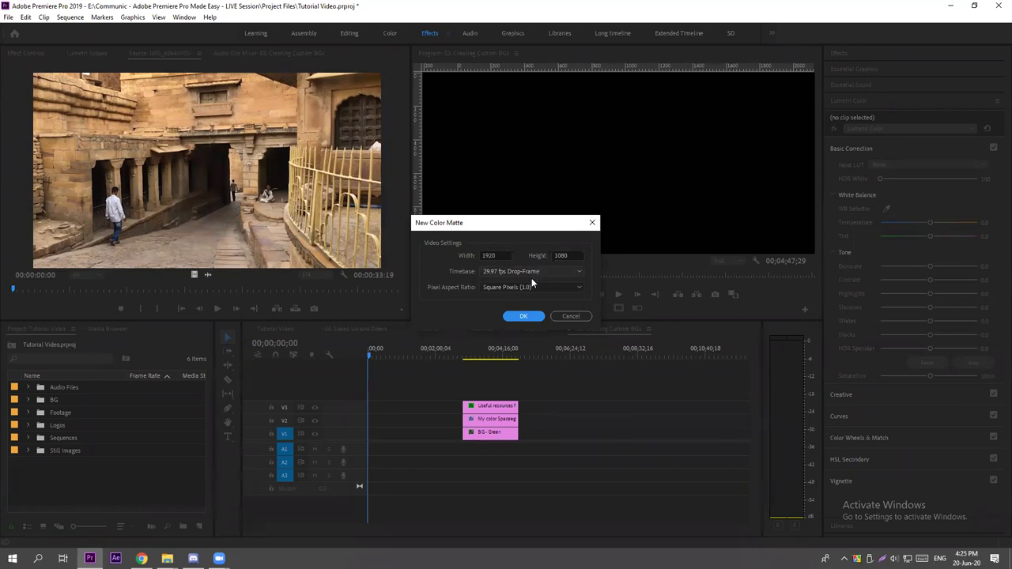
left_click(524, 315)
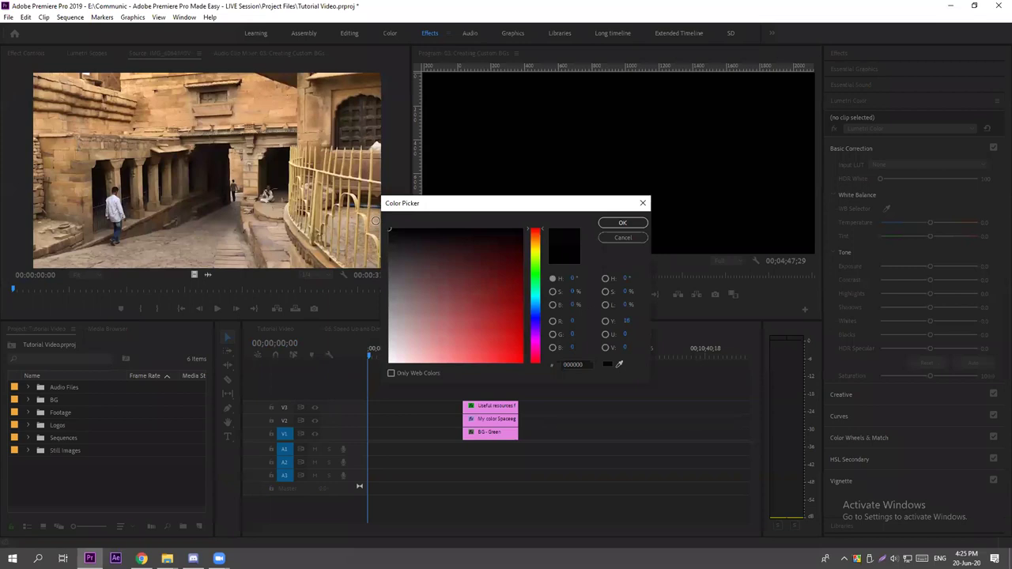
left_click(537, 310)
left_click(463, 359)
left_click_drag(463, 359, 500, 329)
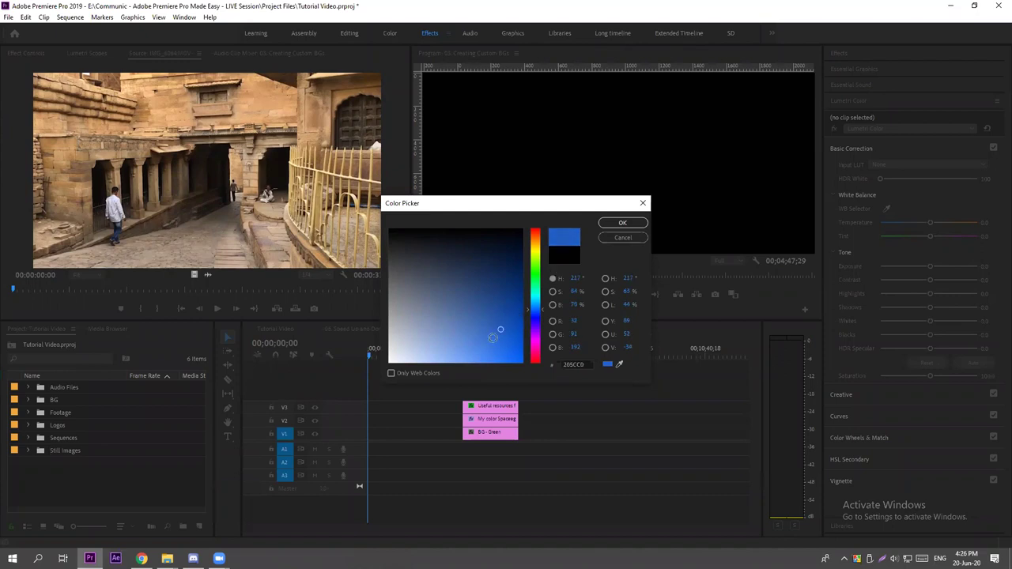
left_click(615, 227)
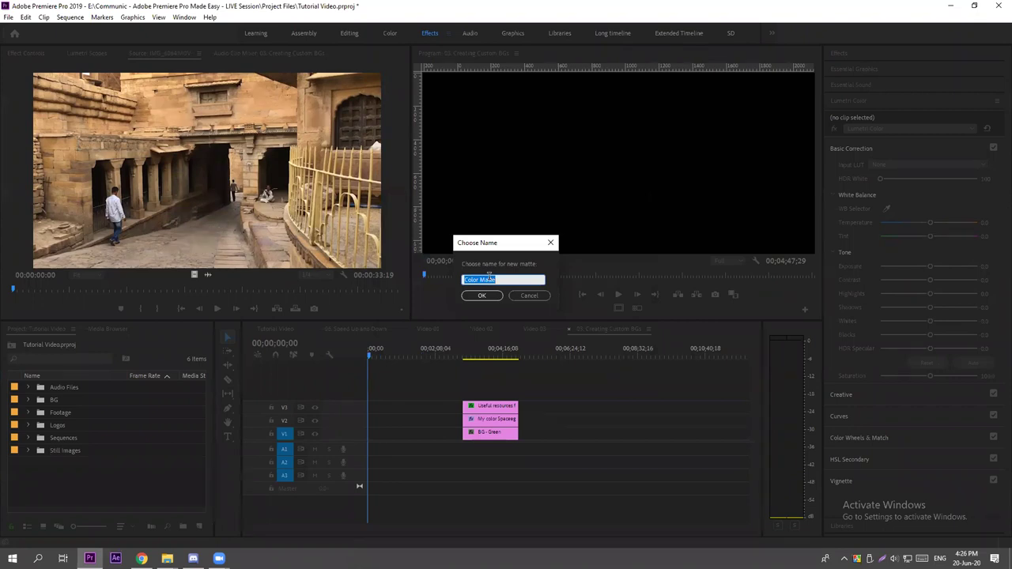
Name the matte 'Blue Background' and place it at the start of V1.
left_click_drag(478, 280, 501, 277)
key("ctrl+a")
key("BackSpace")
type("Blue Background")
key("Return")
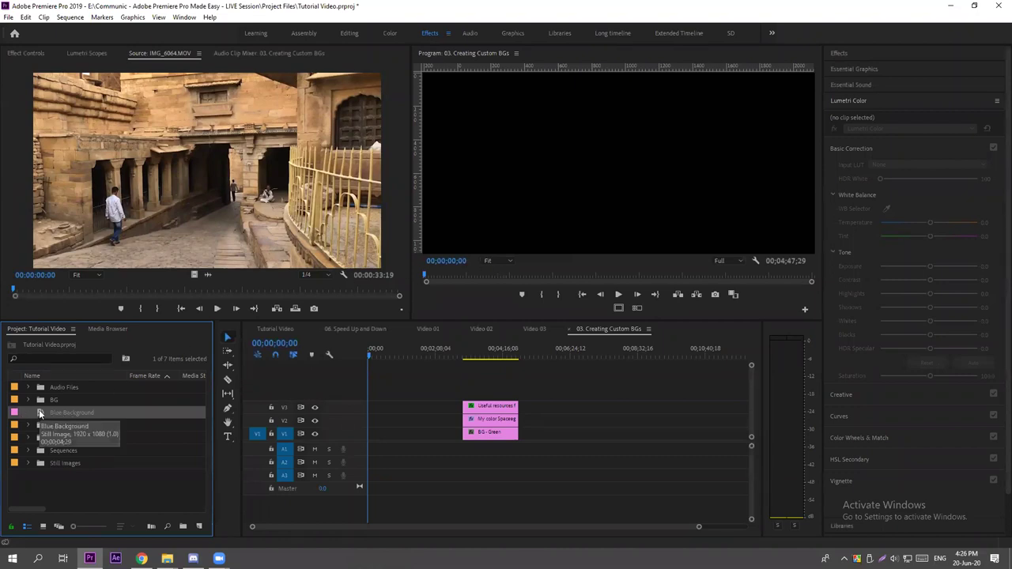
key("ctrl+shift+a")
left_click_drag(39, 412, 370, 433)
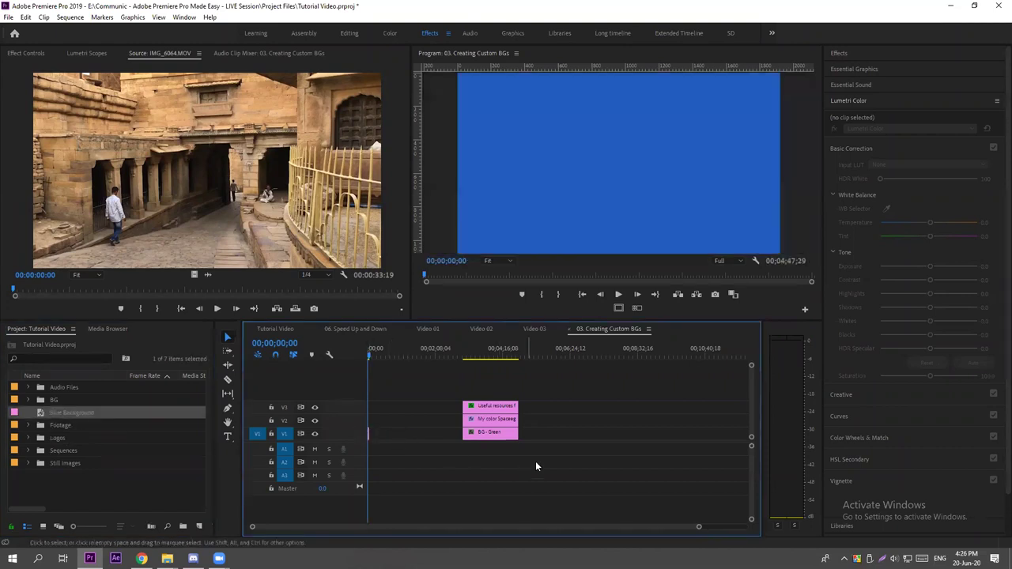
Preview the Blue Background full-size and zoom the timeline in around its start.
key("grave")
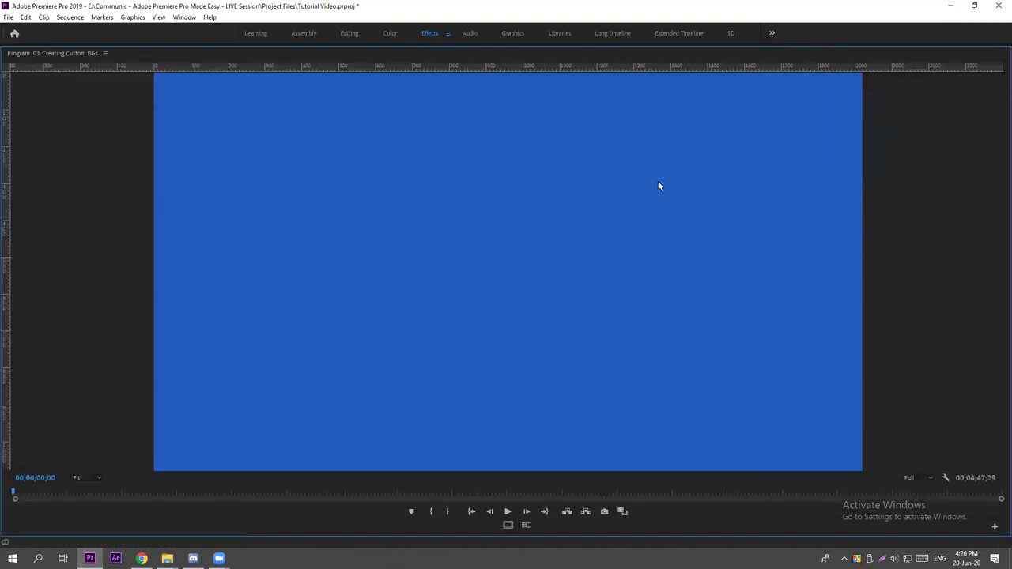
key("grave")
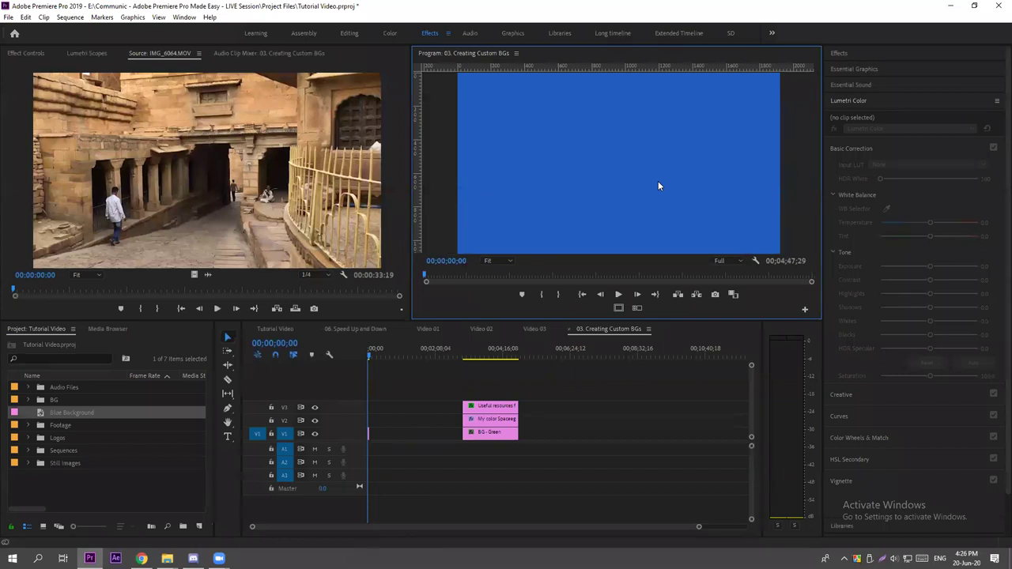
key("grave")
key("grave")
key("grave")
key("grave")
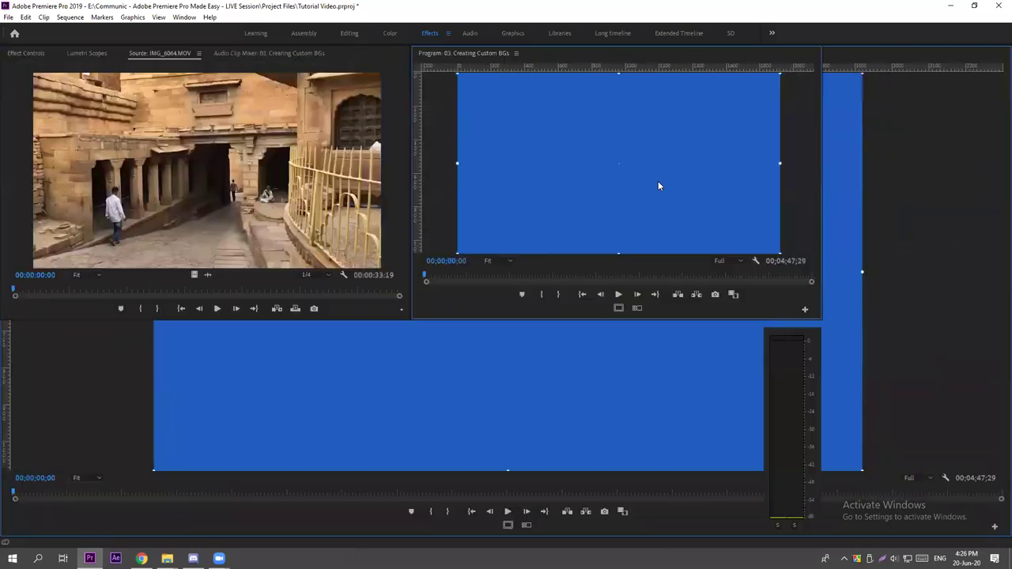
left_click_drag(253, 527, 363, 525)
left_click(535, 180)
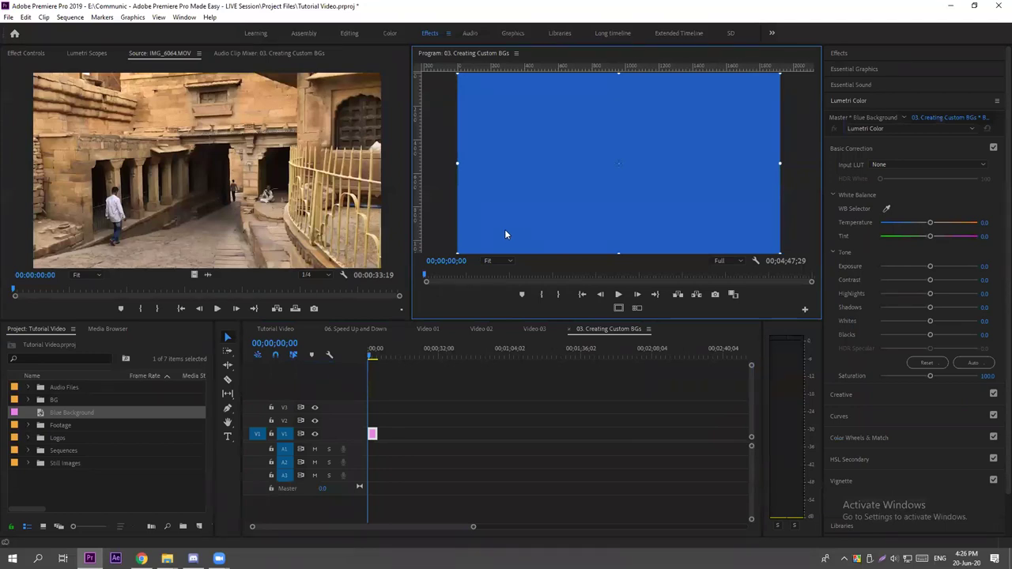
key("grave")
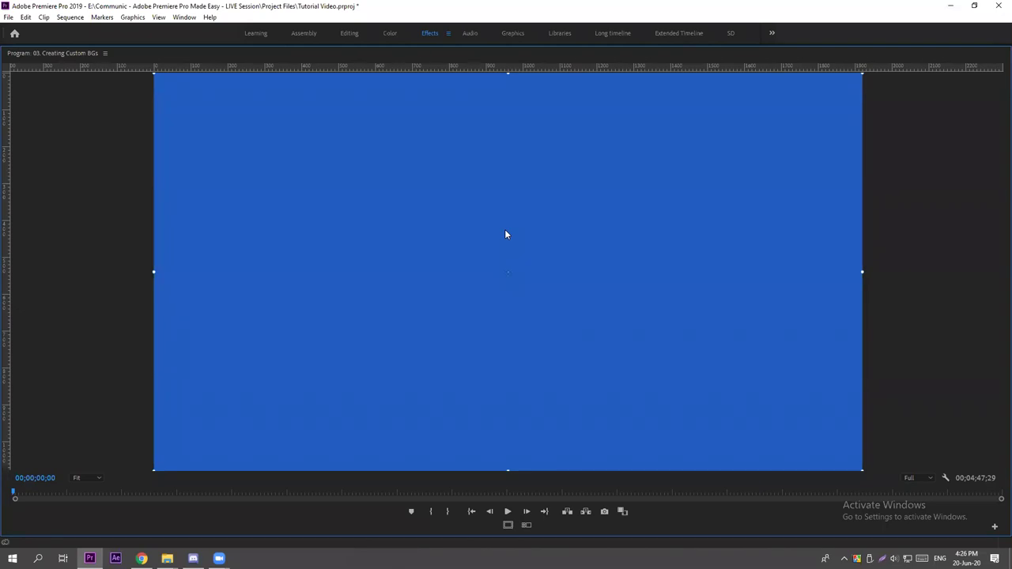
key("grave")
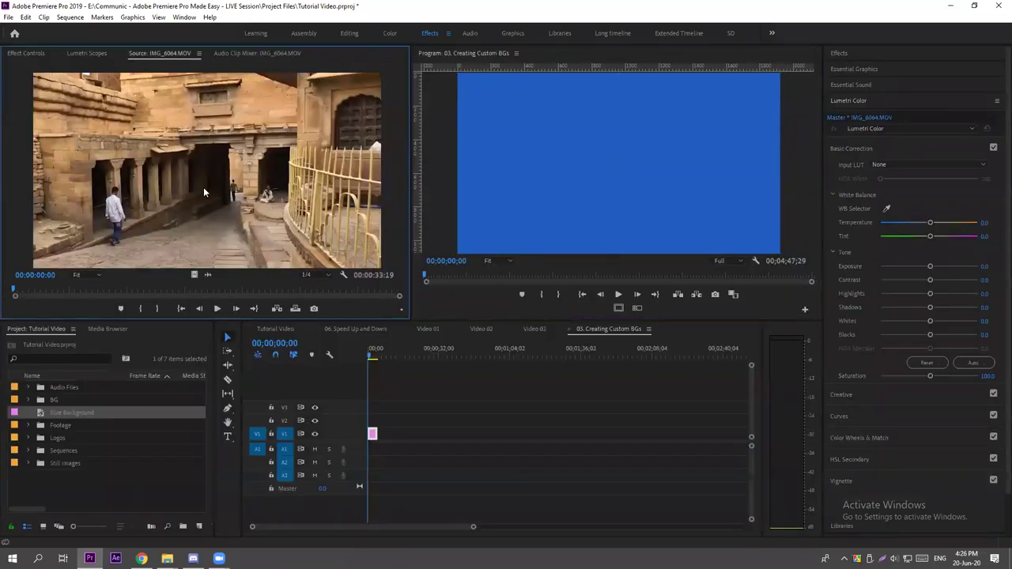
left_click(762, 216)
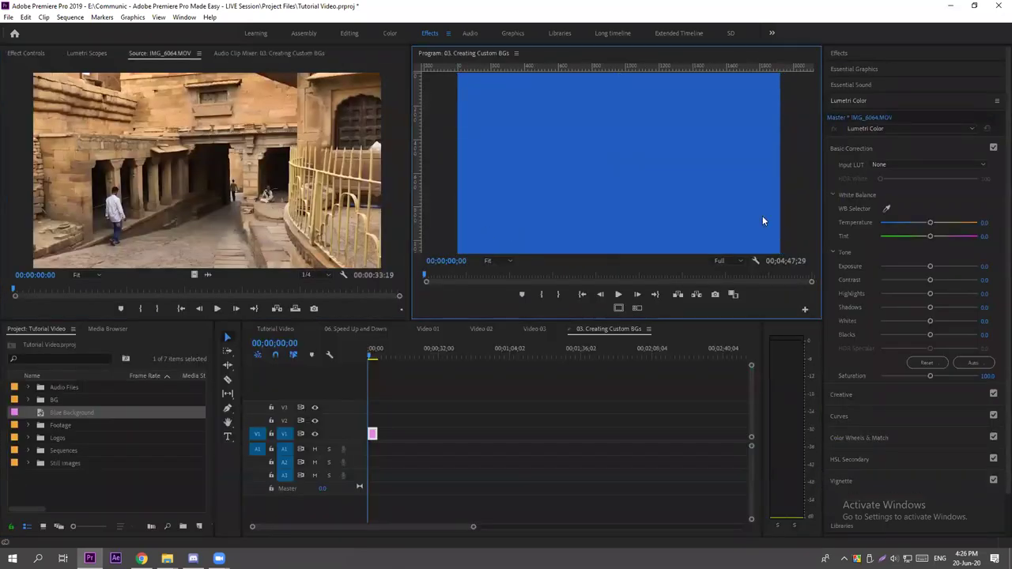
left_click(105, 493)
key("grave")
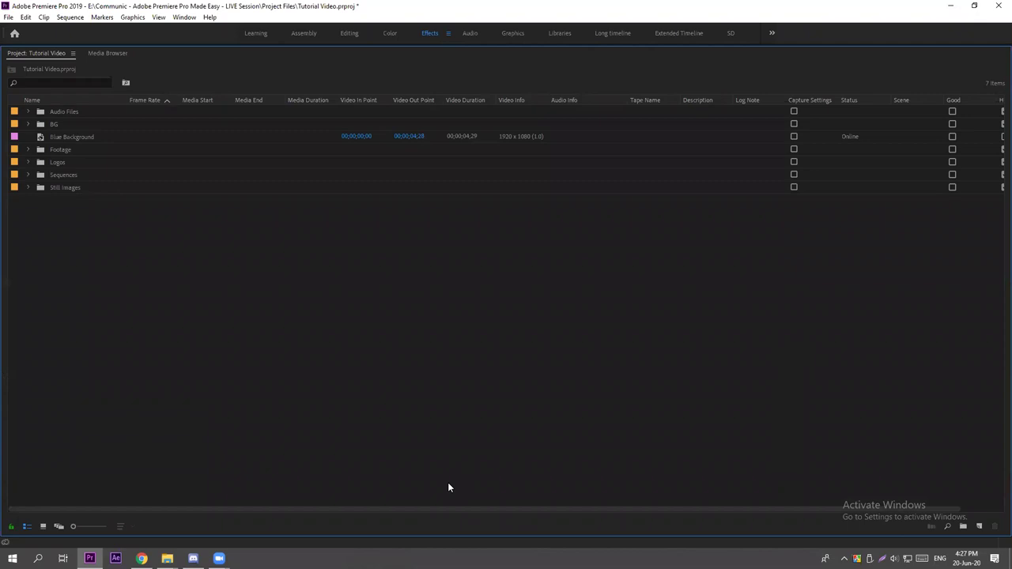
key("grave")
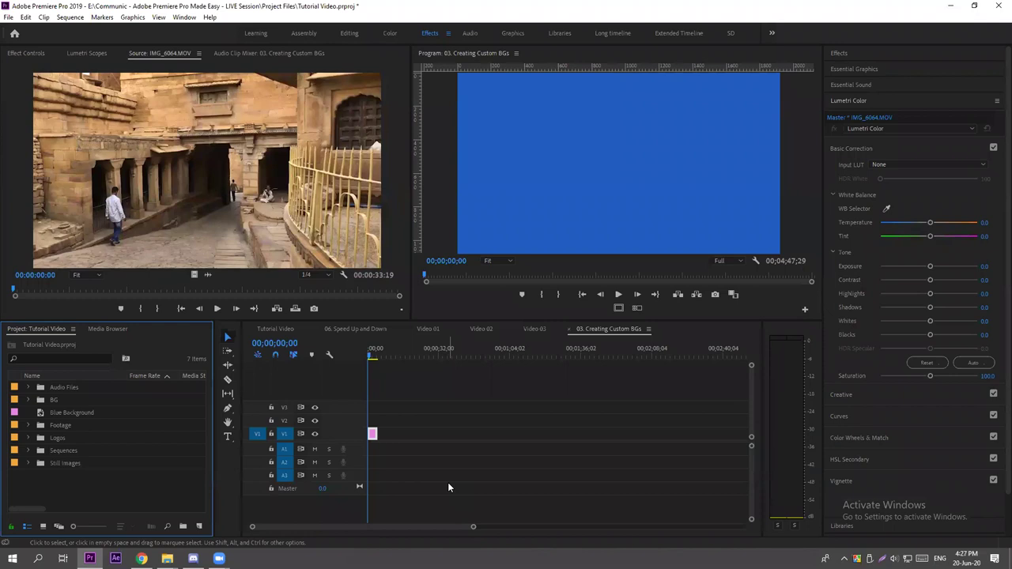
Show the green USEFUL RESOURCES FOR COLORS! card full-size, then switch to Chrome.
left_click(579, 145)
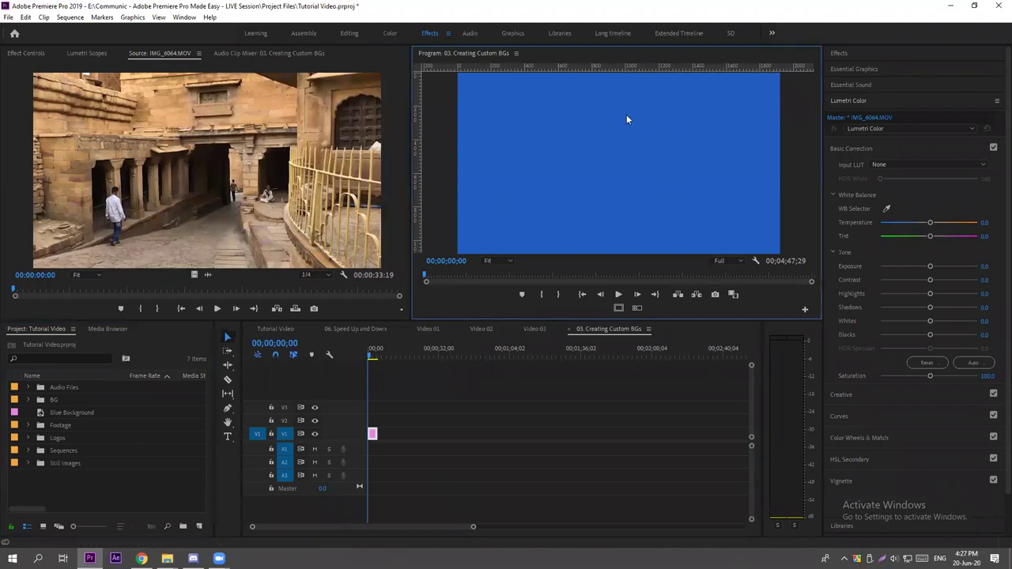
left_click_drag(473, 527, 598, 526)
left_click(557, 352)
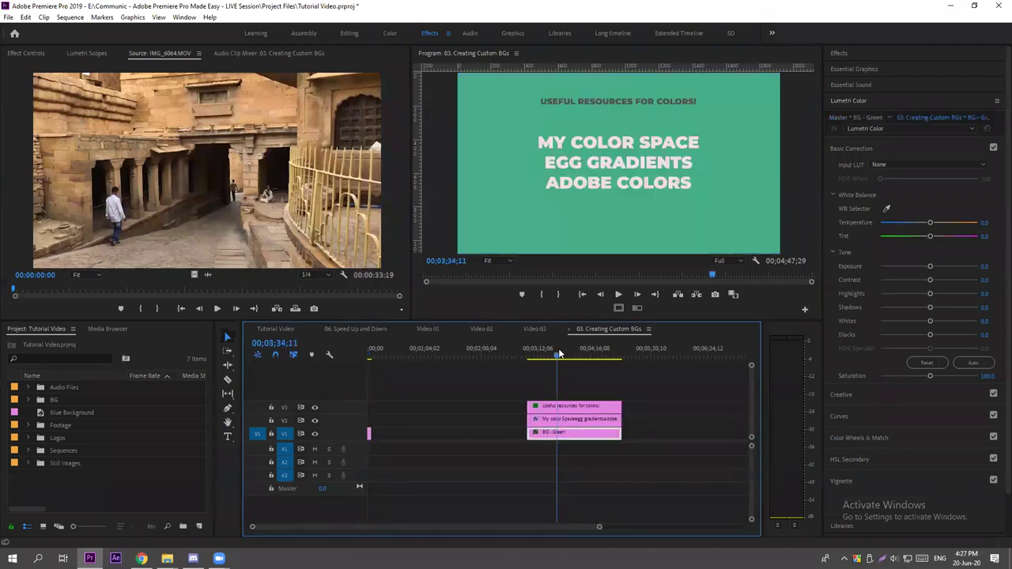
key("grave")
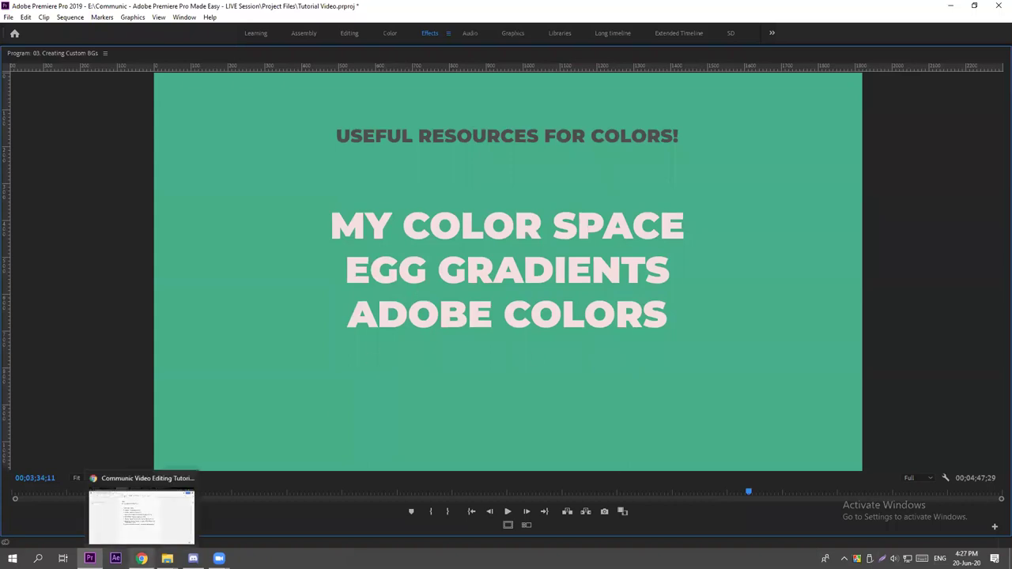
left_click(141, 558)
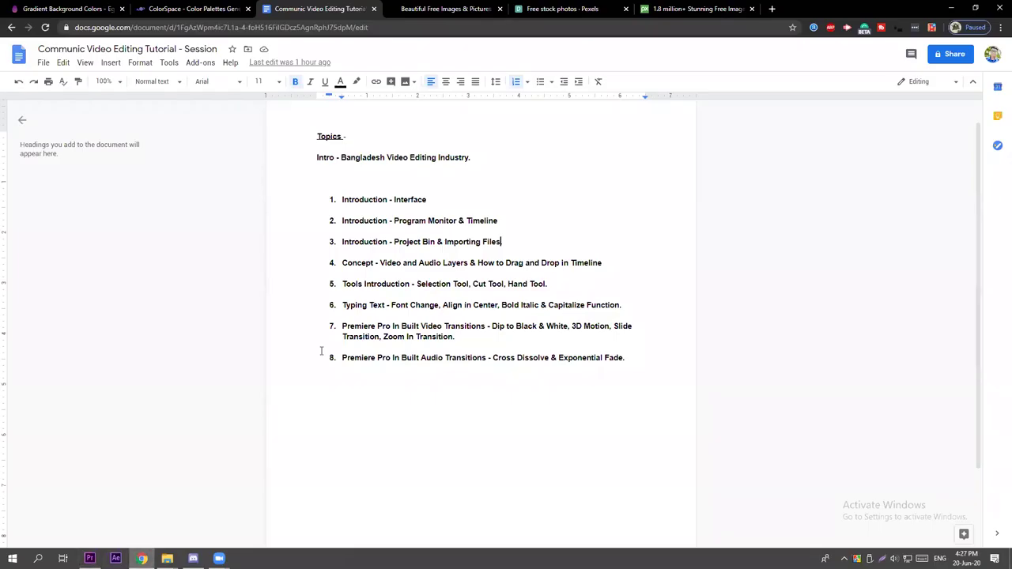
Set the ColorSpace base colour to dark blue #1D4060 and generate palettes.
key("ctrl+shift+Tab")
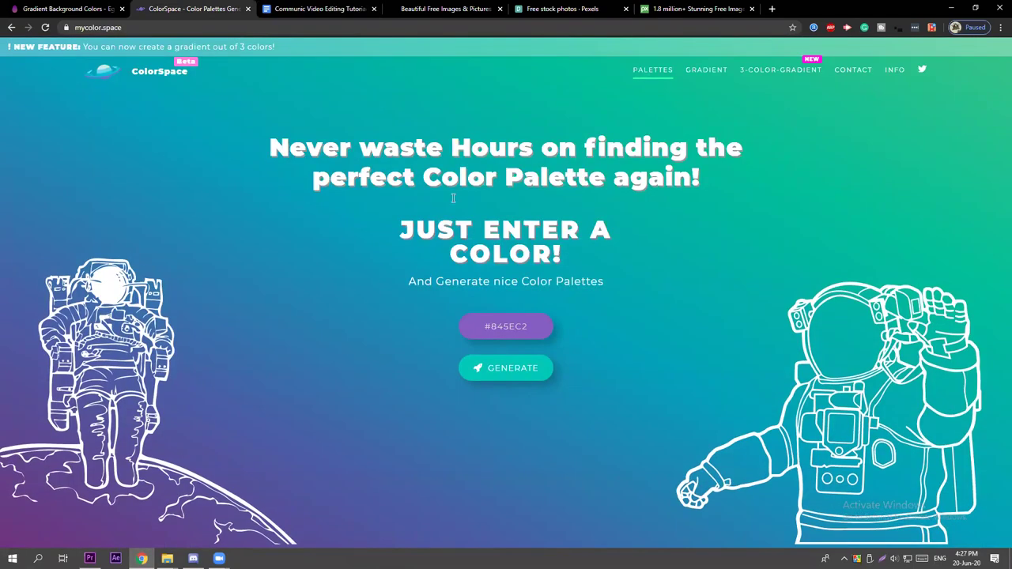
left_click(512, 327)
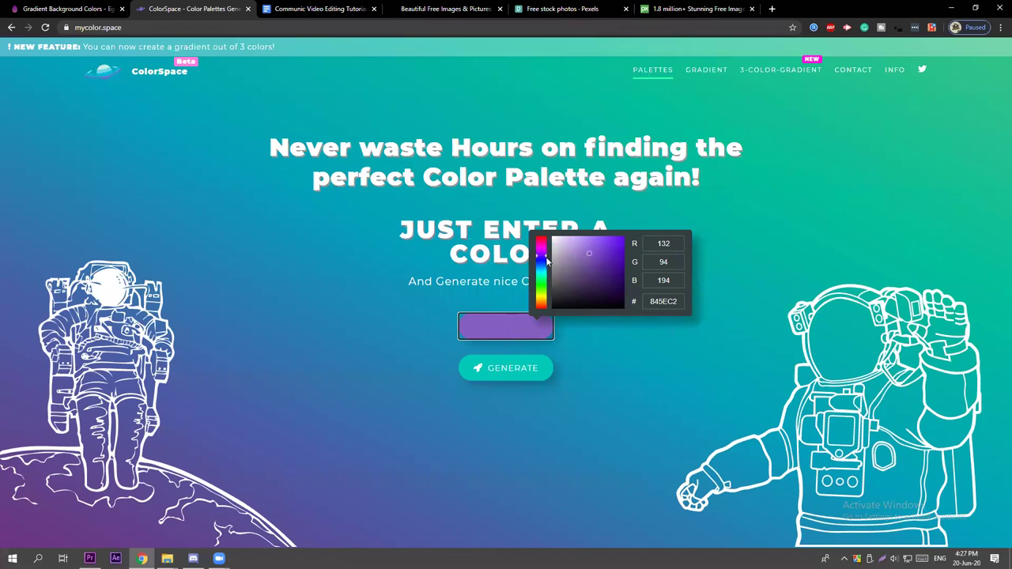
left_click_drag(549, 259, 546, 271)
left_click(597, 281)
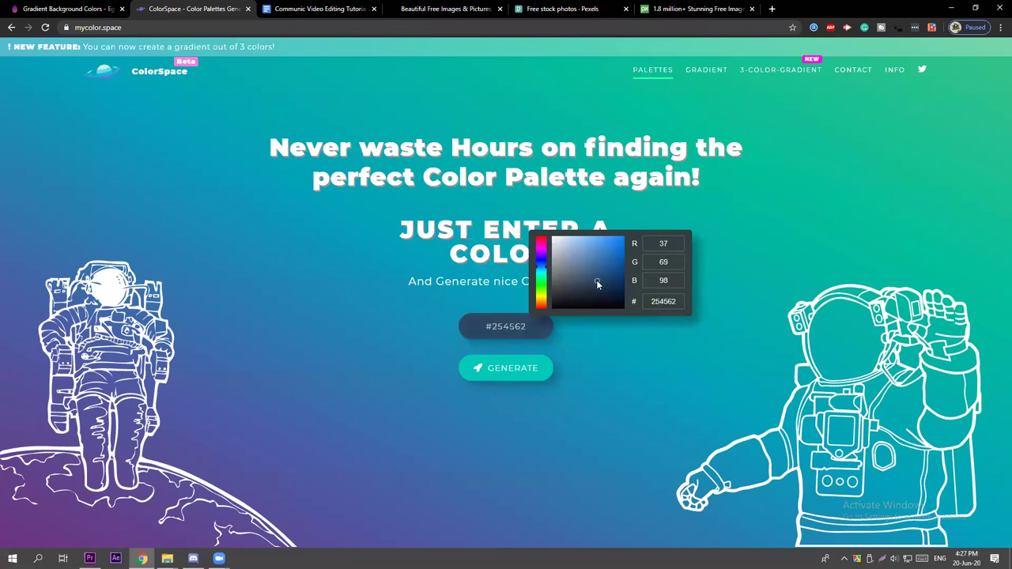
left_click(601, 281)
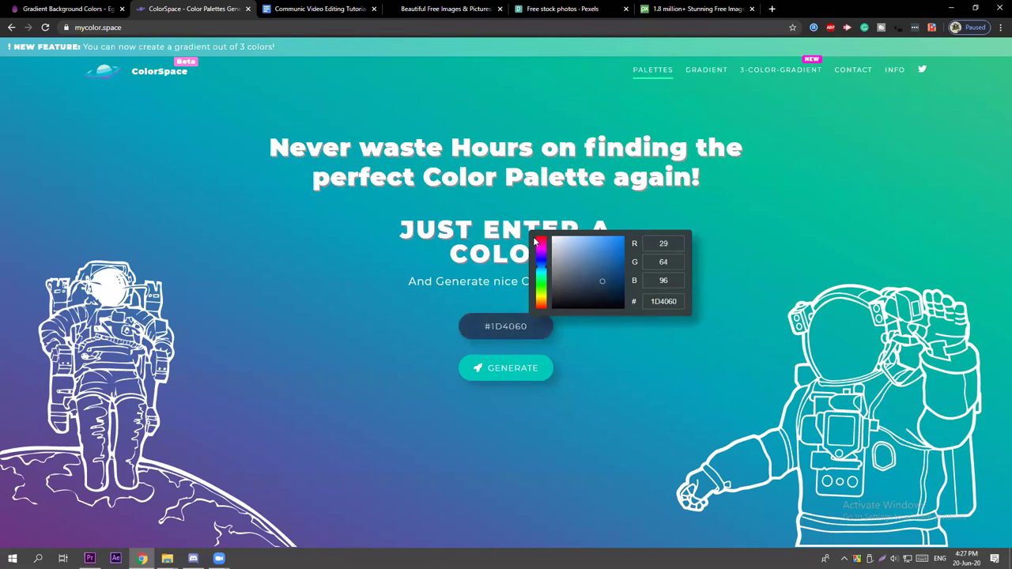
left_click(521, 372)
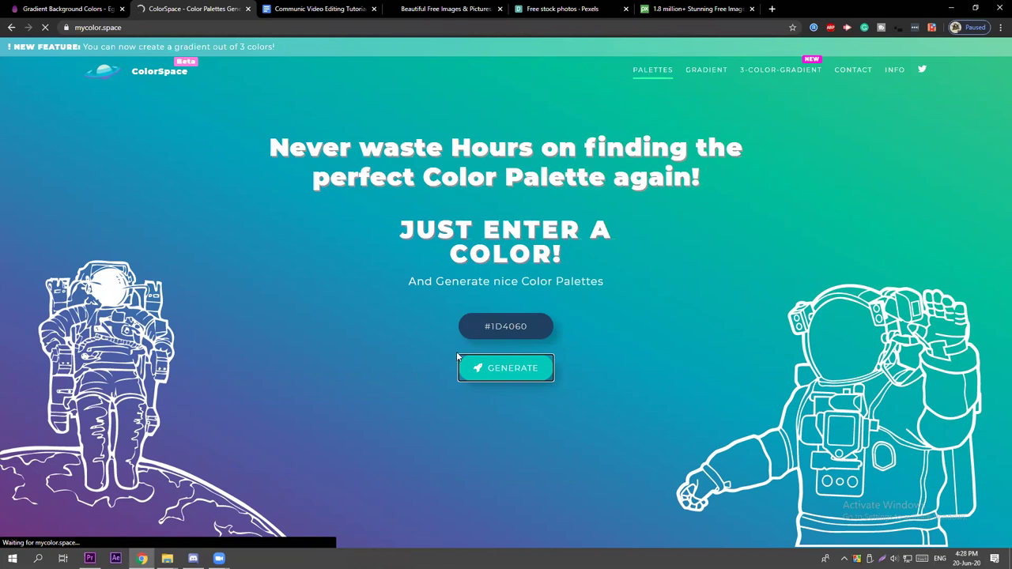
Glance at Premiere Pro, then come back to the generated palettes.
left_click(89, 558)
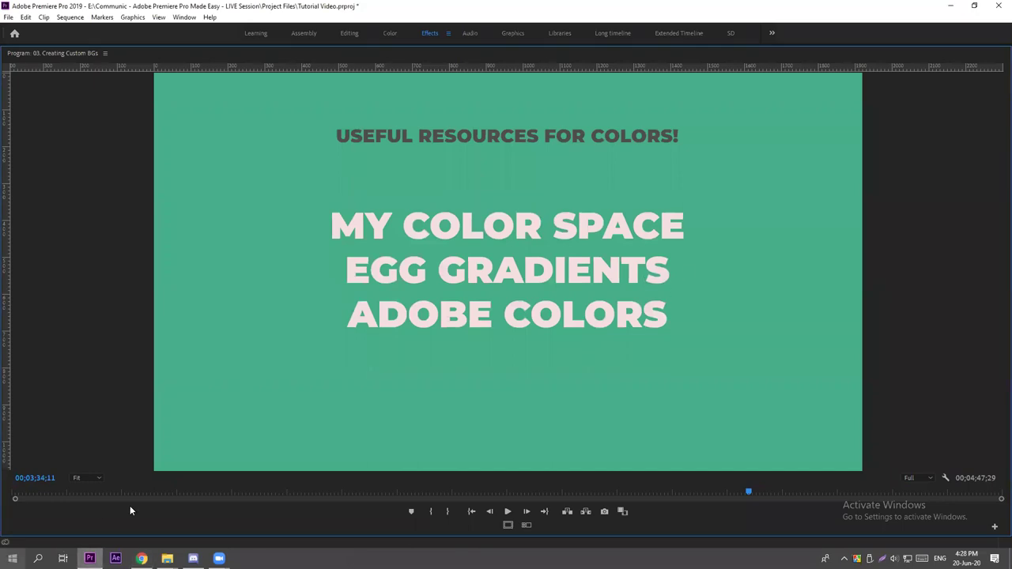
mouse_move(89, 558)
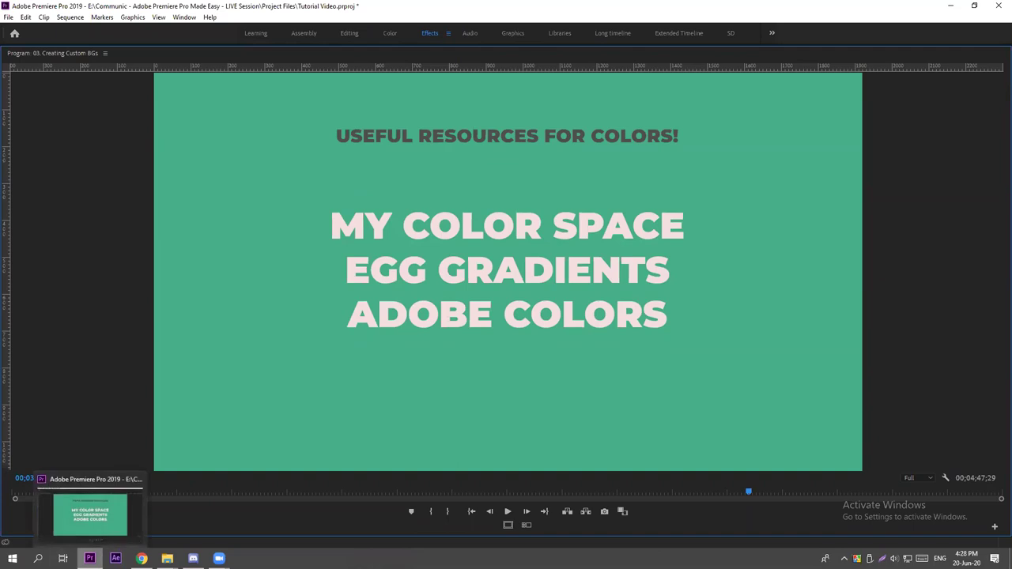
left_click(142, 558)
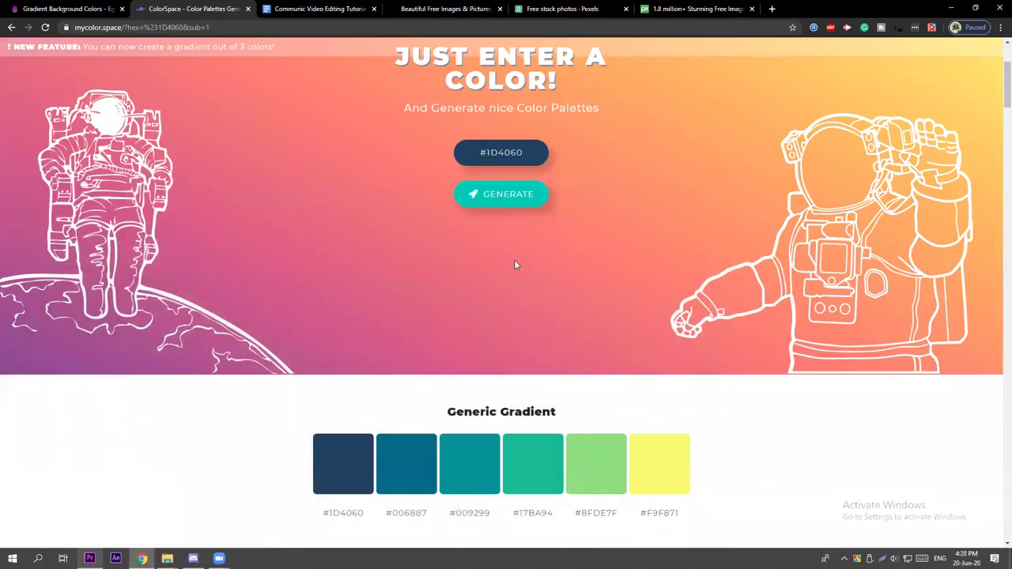
Scroll down through the palettes and select the #00B4FF hex code.
scroll(583, 327, "up", 2)
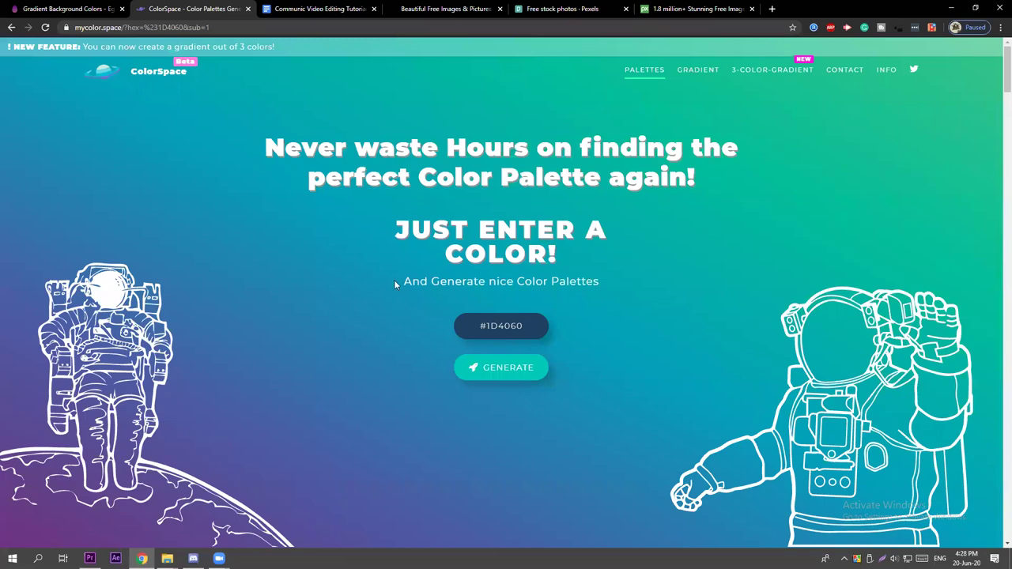
scroll(521, 210, "down", 1)
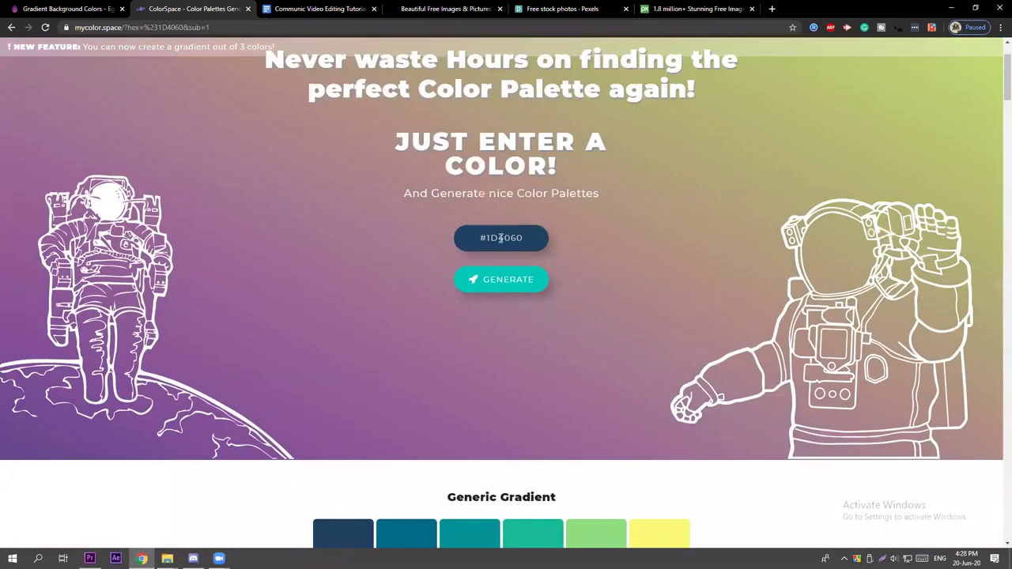
scroll(501, 237, "down", 4)
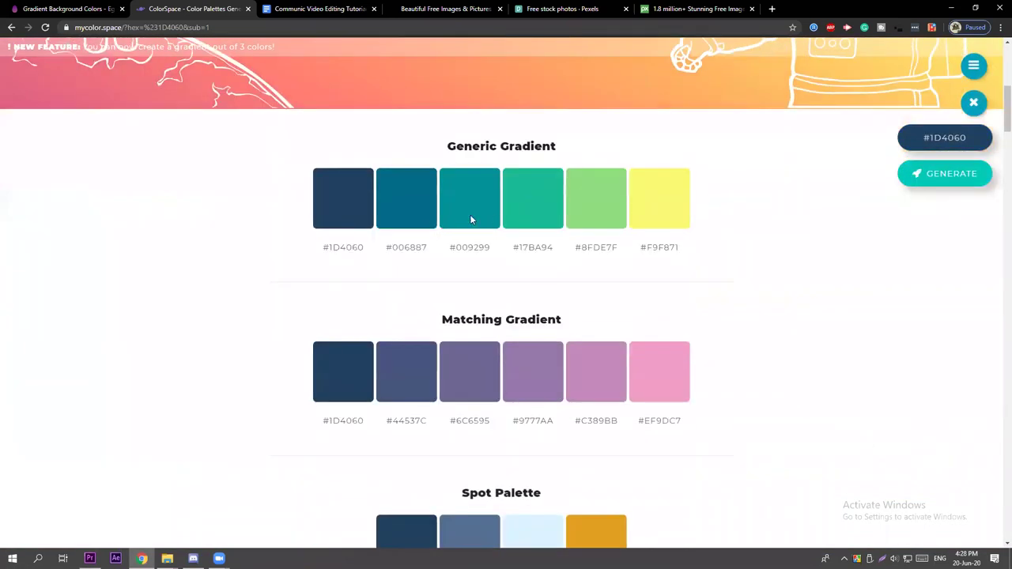
scroll(375, 303, "down", 1)
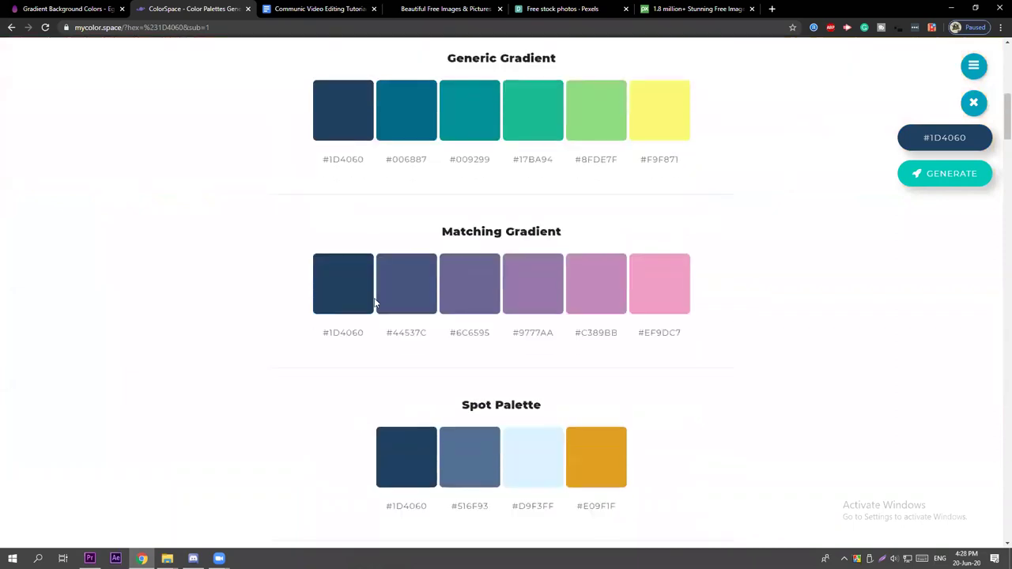
scroll(375, 303, "down", 5)
scroll(376, 302, "down", 5)
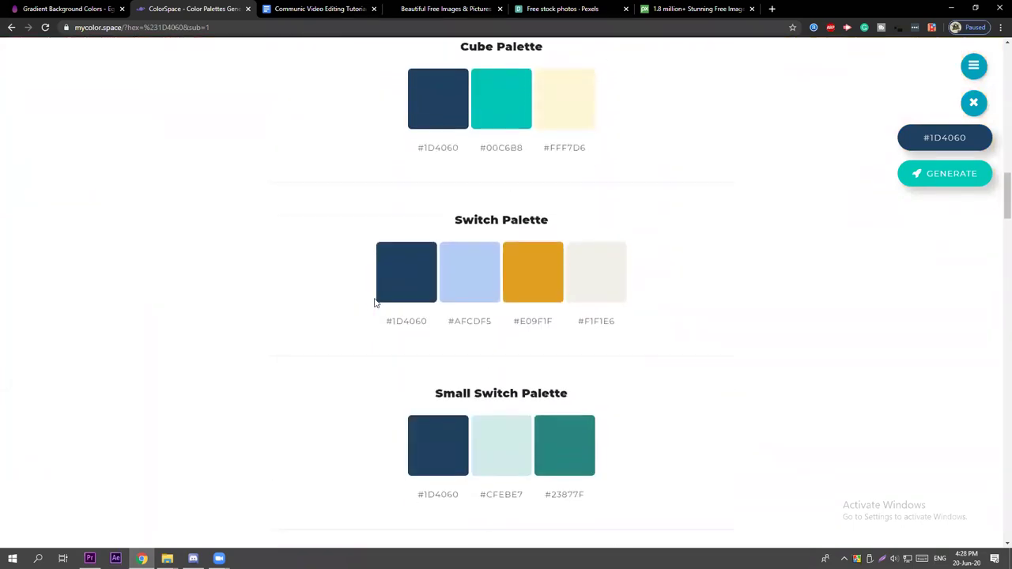
scroll(375, 303, "down", 1)
scroll(376, 303, "down", 3)
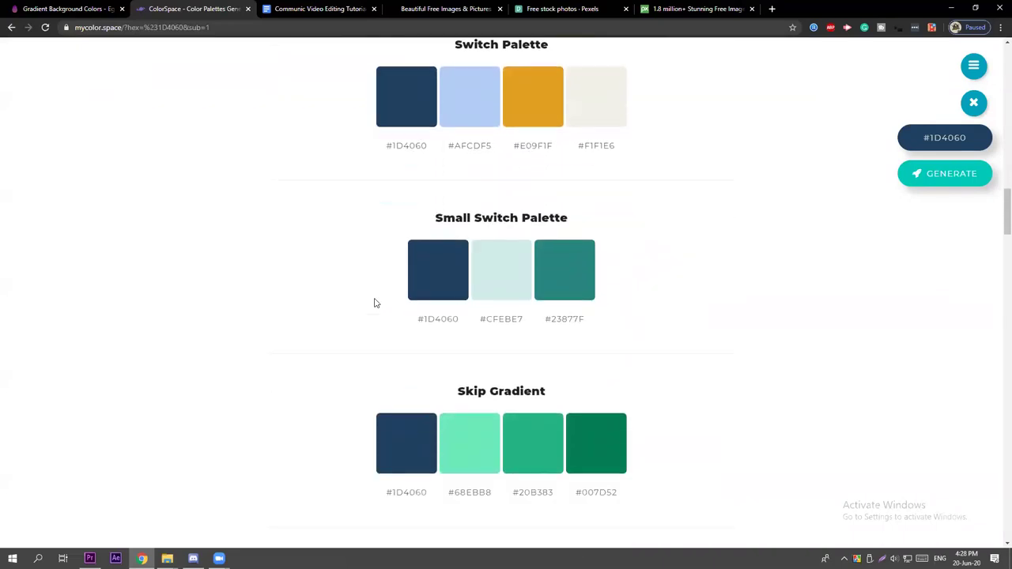
scroll(375, 302, "down", 5)
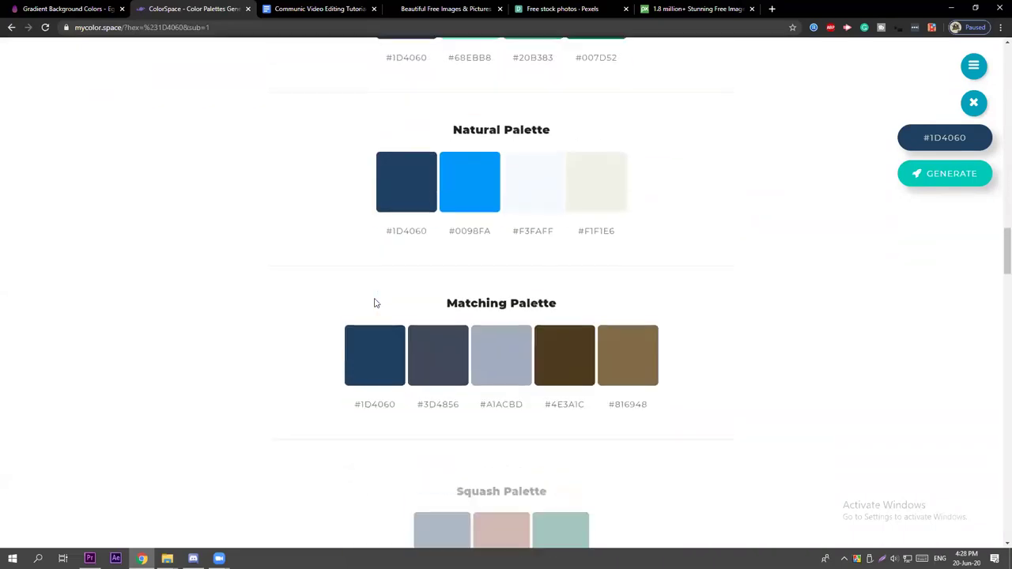
scroll(376, 303, "down", 8)
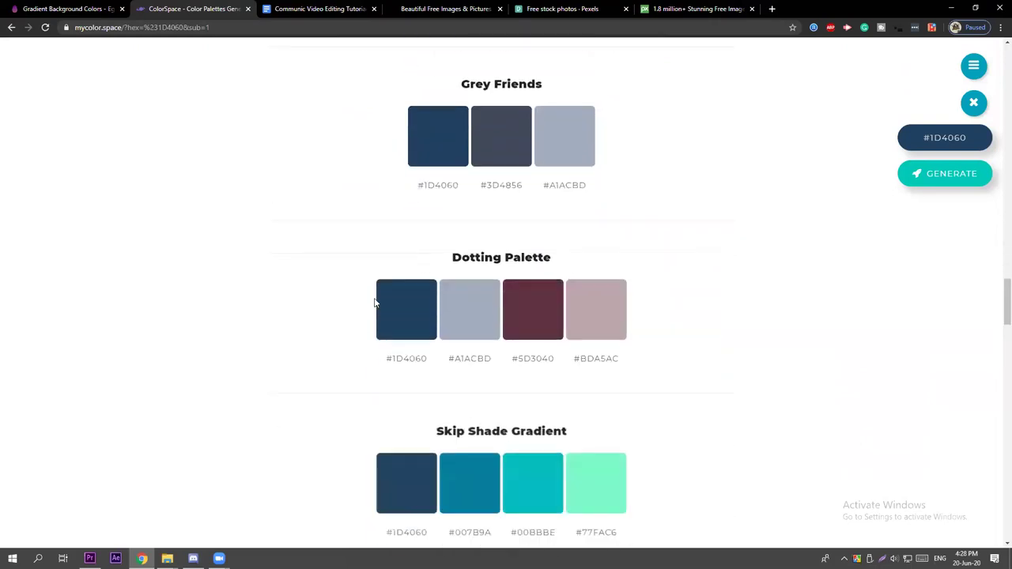
scroll(375, 303, "down", 5)
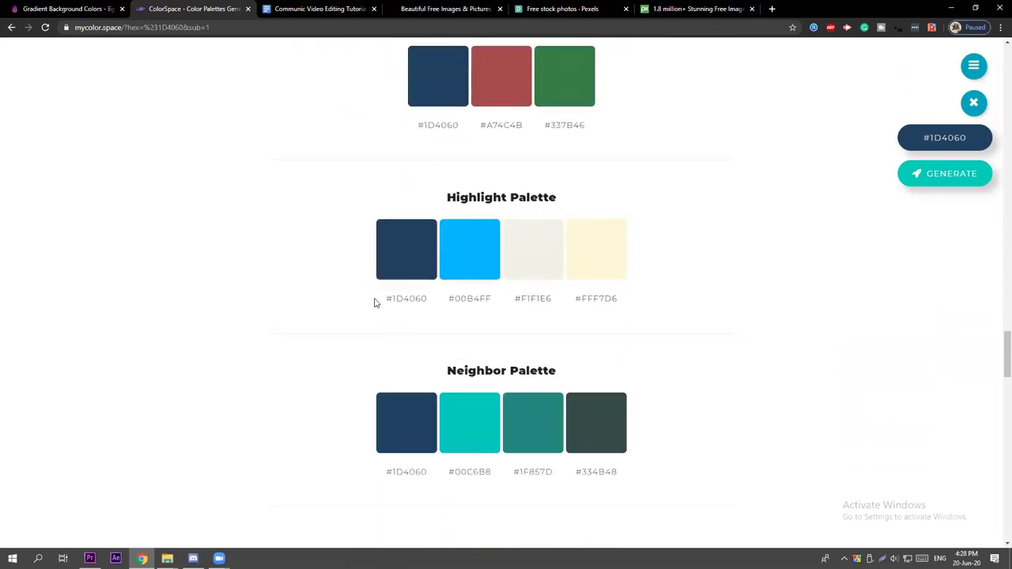
left_click(481, 212)
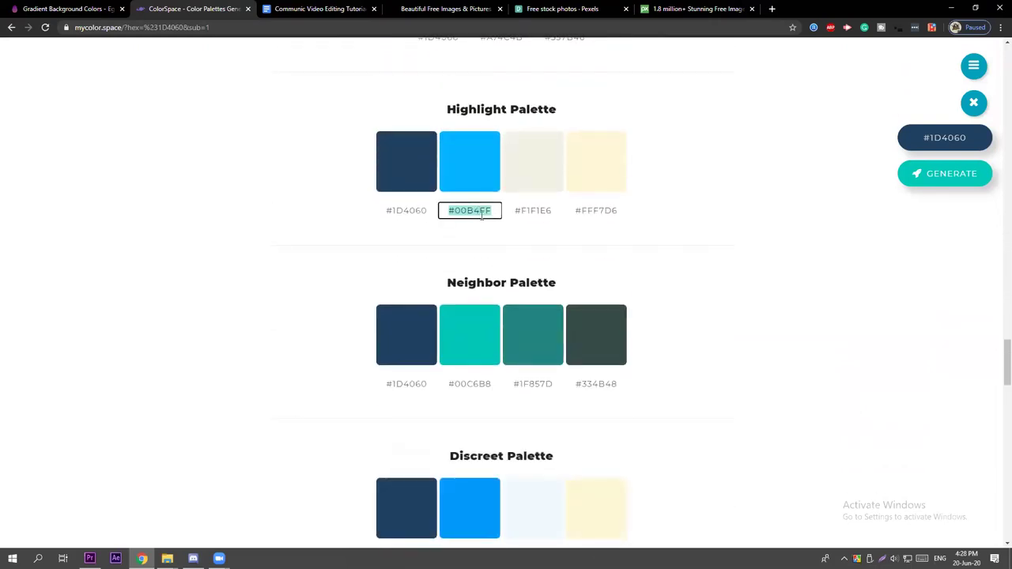
left_click(456, 212)
left_click_drag(454, 211, 497, 210)
key("ctrl+a")
Select the #F1F1E6 hex code, then the teal #1F857D code.
left_click(522, 171)
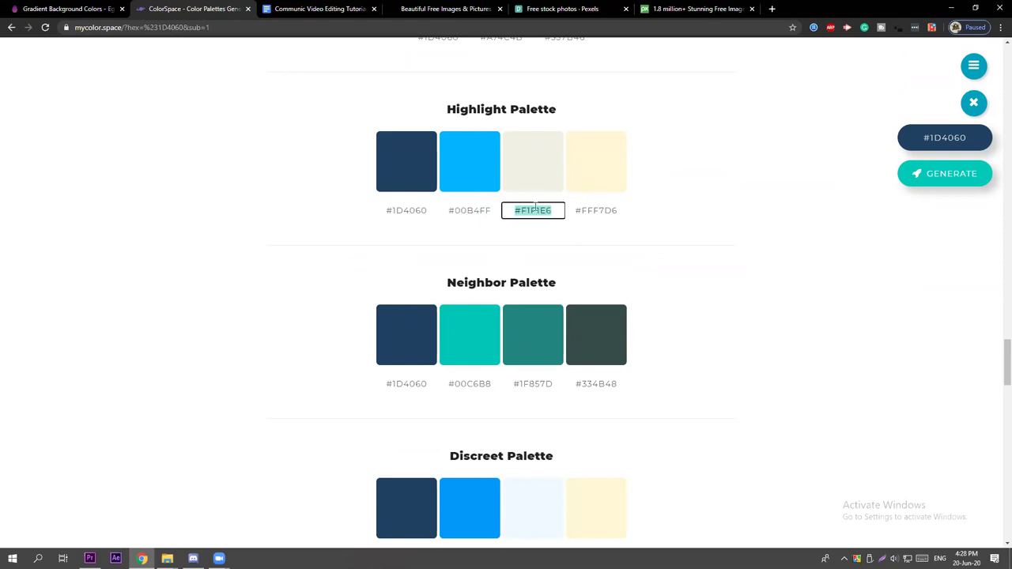
left_click(545, 387)
left_click(532, 385)
left_click_drag(520, 385, 557, 387)
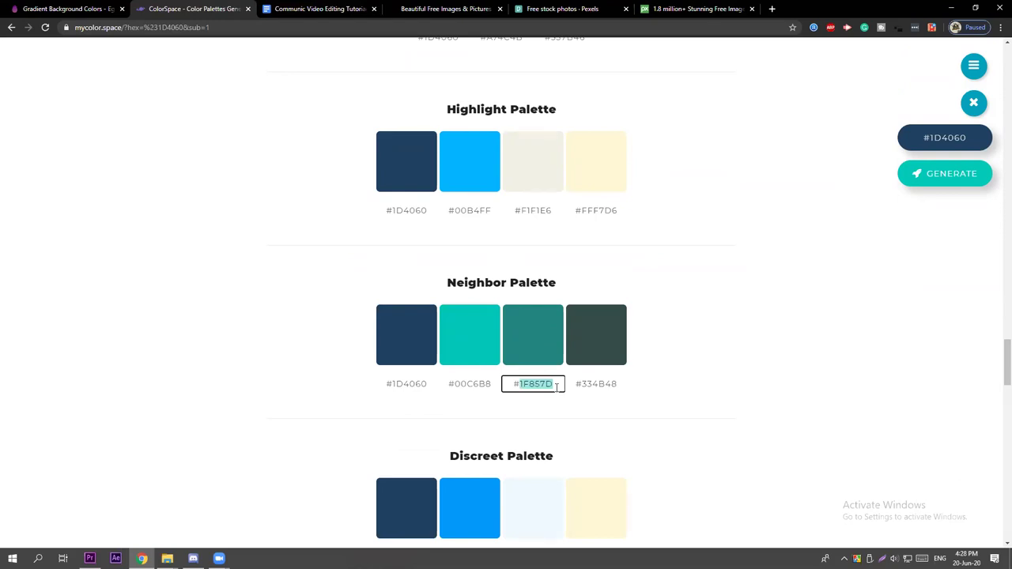
In Premiere, zoom in on the Blue Background clip and add a new text title over it.
key("alt+Tab")
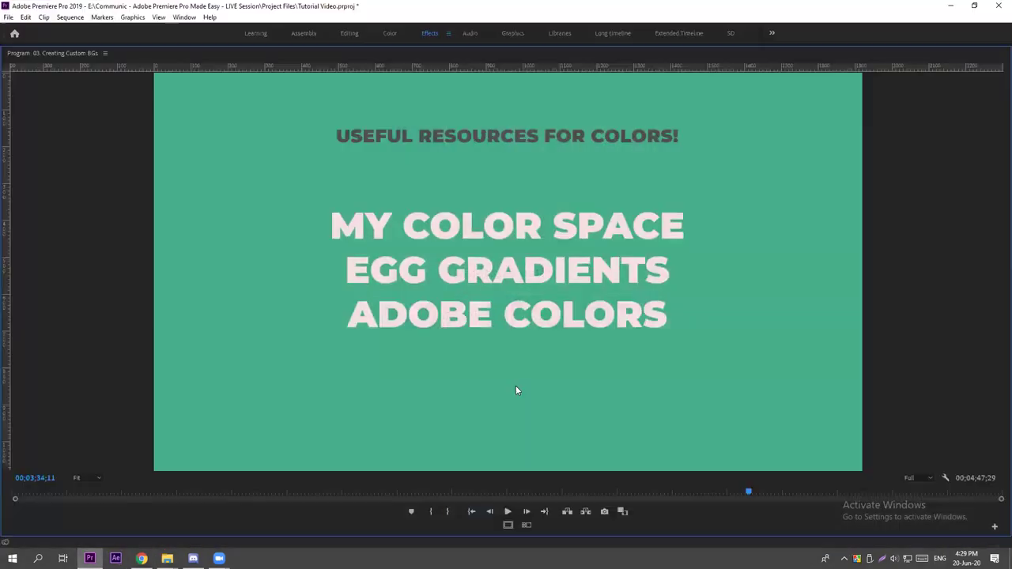
key("grave")
scroll(427, 395, "down", 3)
left_click(365, 350)
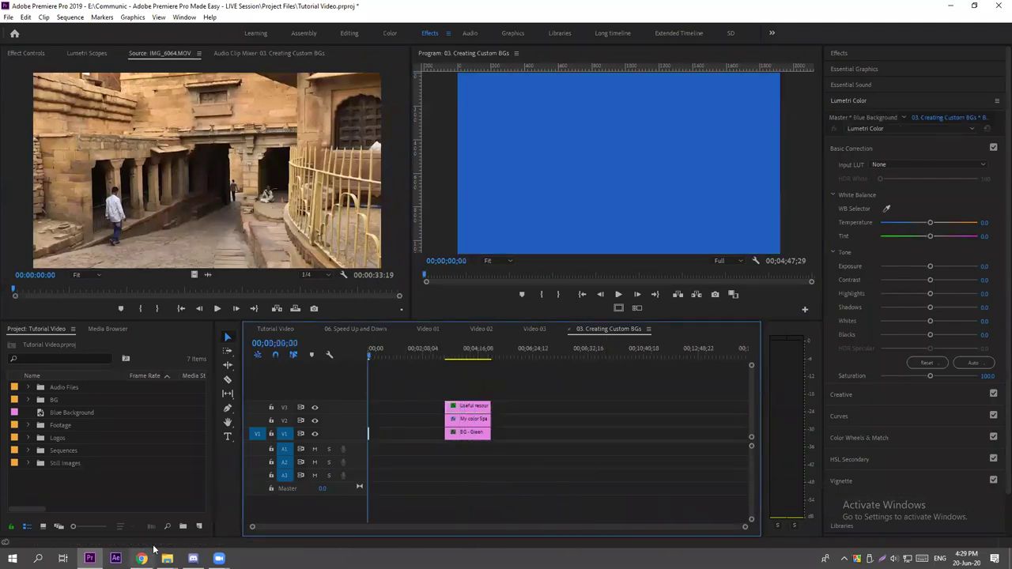
left_click_drag(255, 527, 351, 526)
key("equal")
key("equal")
key("equal")
key("equal")
key("equal")
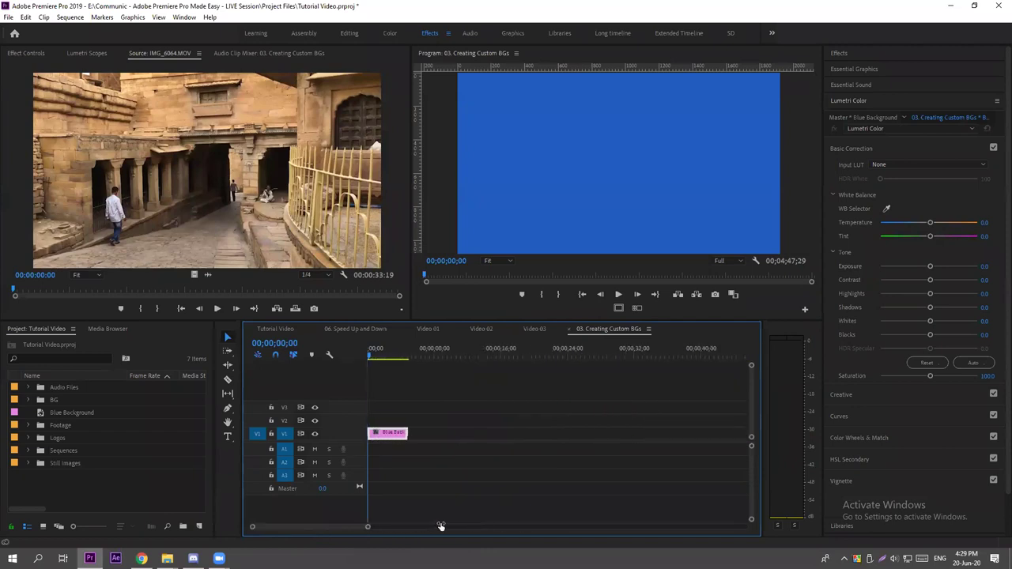
left_click(227, 437)
left_click(567, 138)
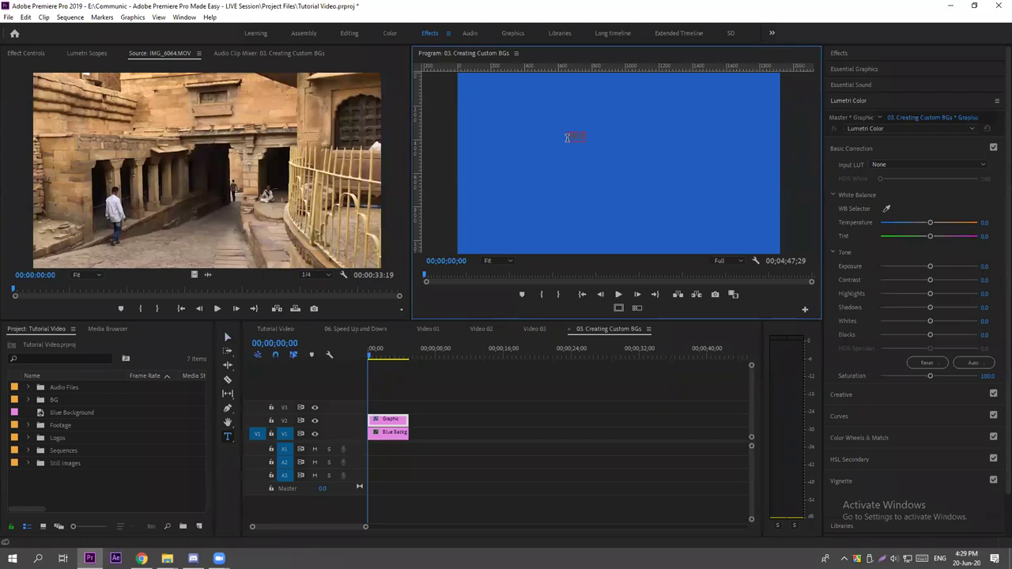
key("ctrl+a")
Scale the title to 279 and shift it toward the centre of the frame.
left_click(854, 70)
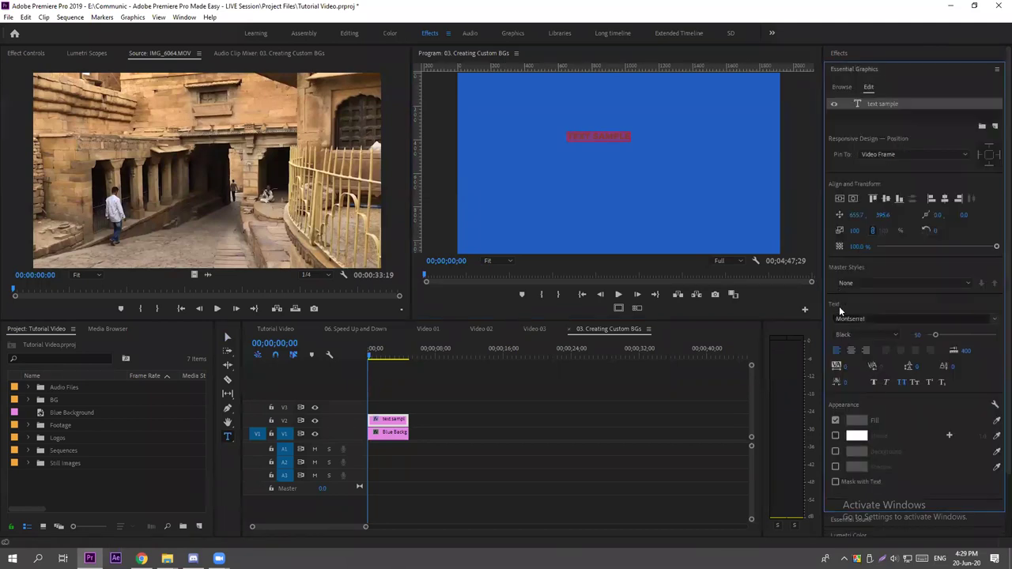
left_click(26, 53)
left_click(127, 118)
type("250")
key("Return")
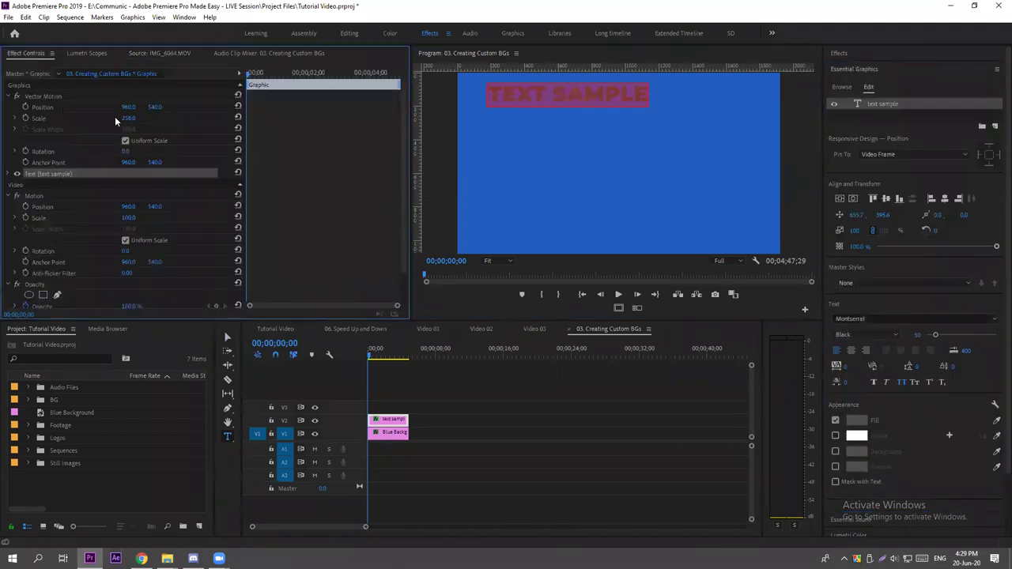
left_click_drag(128, 118, 136, 118)
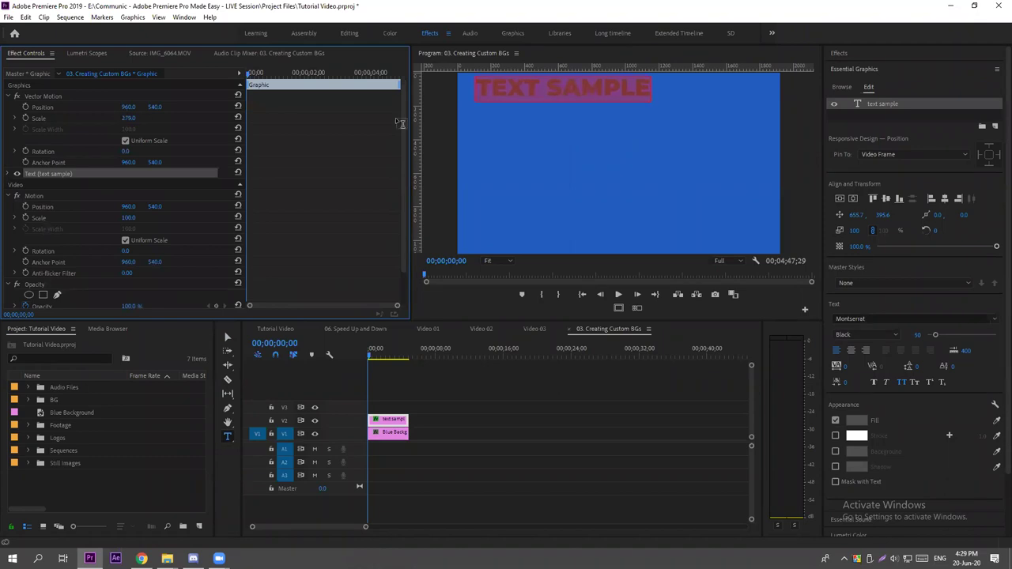
left_click_drag(561, 89, 512, 334)
key("ctrl+z")
left_click_drag(145, 107, 224, 106)
Fill the TEXT SAMPLE title with grey 4D4D4D and preview it full-size.
left_click(856, 420)
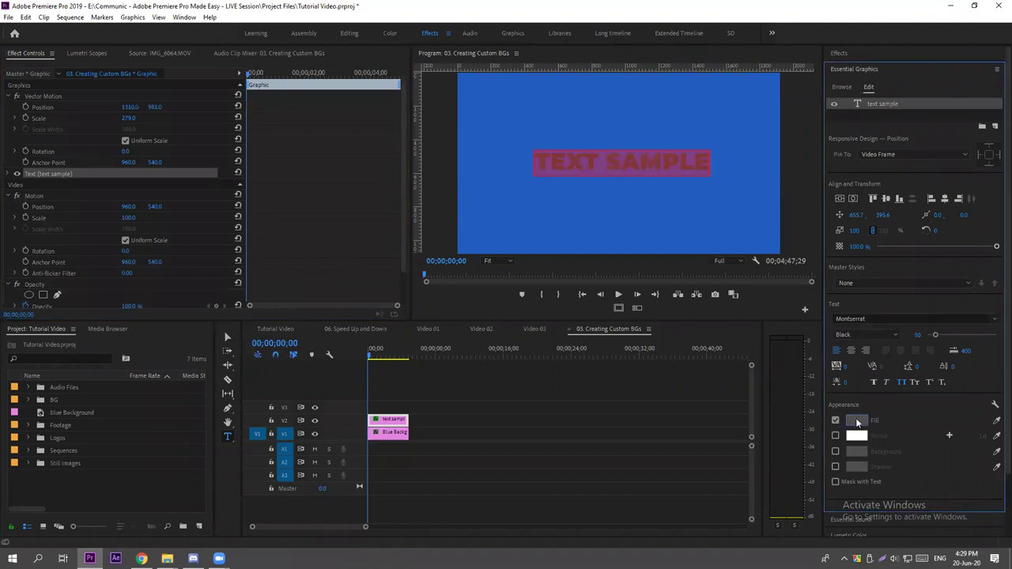
left_click(621, 223)
left_click(531, 398)
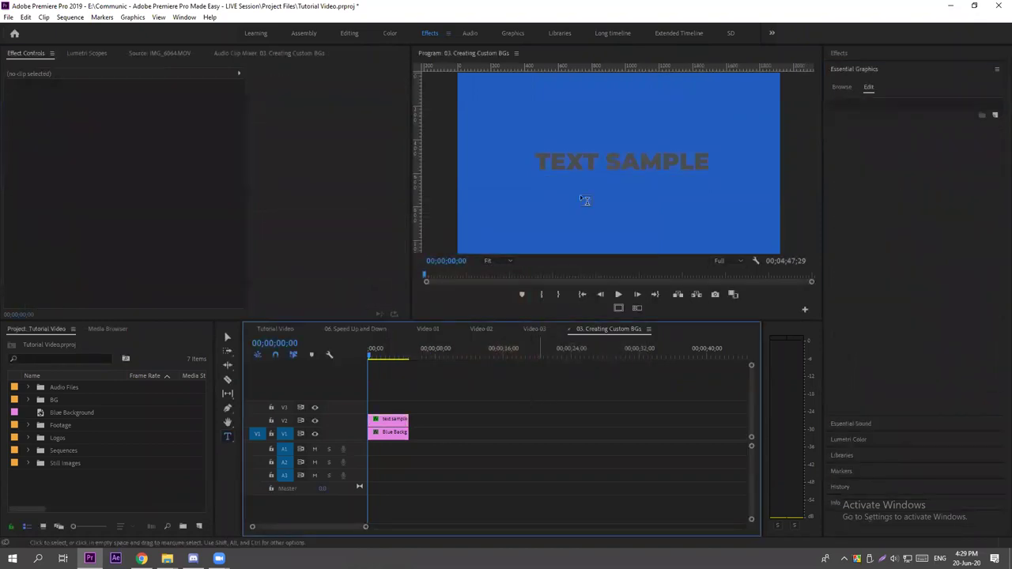
key("grave")
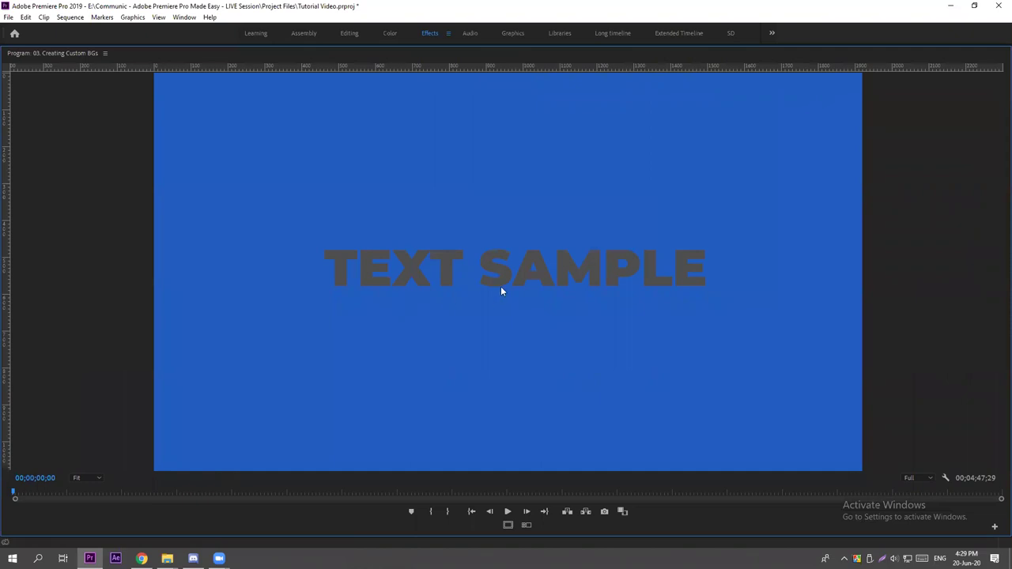
key("grave")
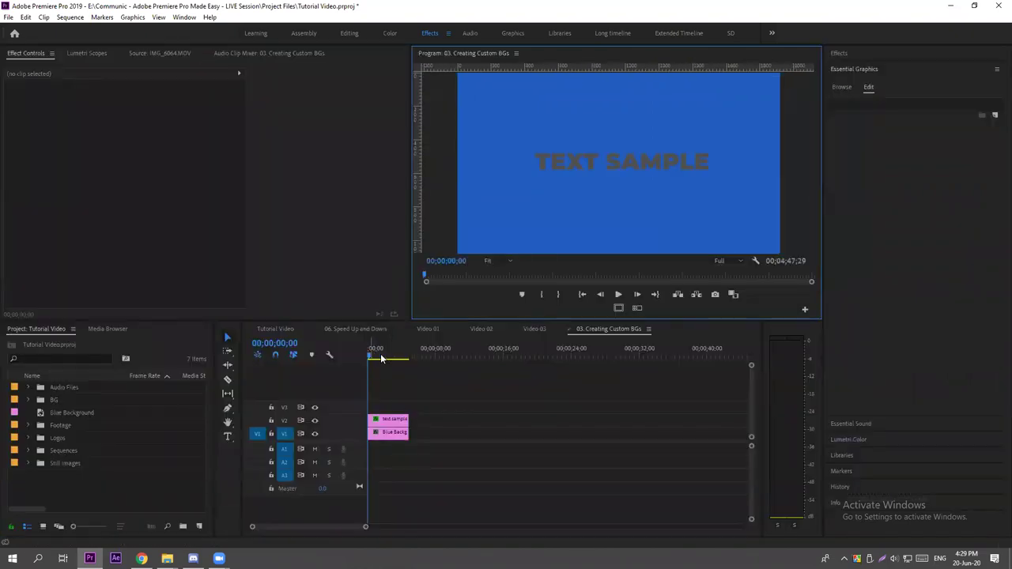
left_click(381, 355)
Return to ColorSpace and select the #1F857D hex code.
key("alt+Tab")
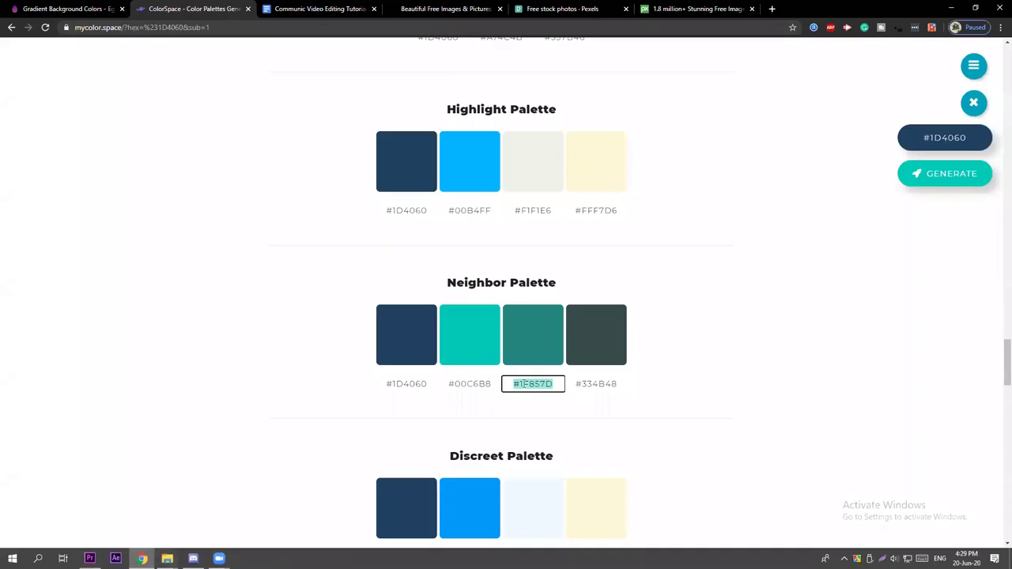
left_click(523, 384)
triple_click(522, 384)
left_click(521, 384)
Select the #1F857D code, then open the TEXT SAMPLE layer's fill colour in Premiere.
triple_click(522, 384)
left_click(90, 558)
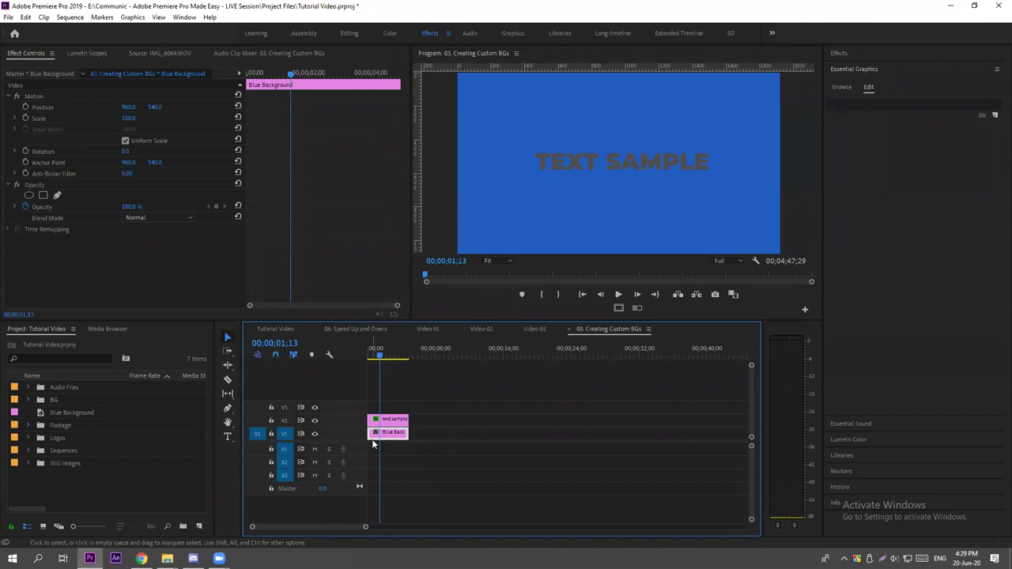
left_click(388, 419)
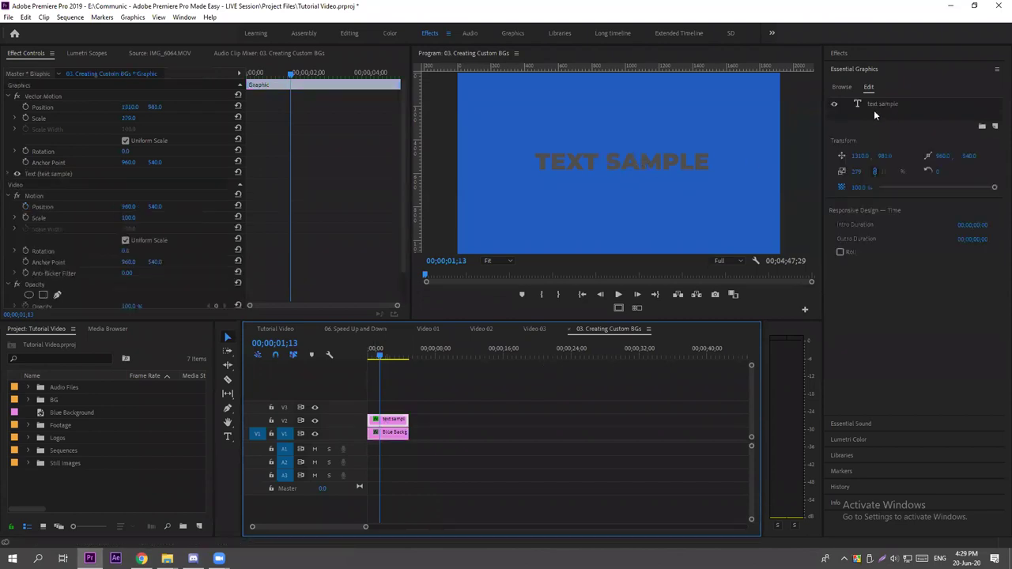
left_click(890, 104)
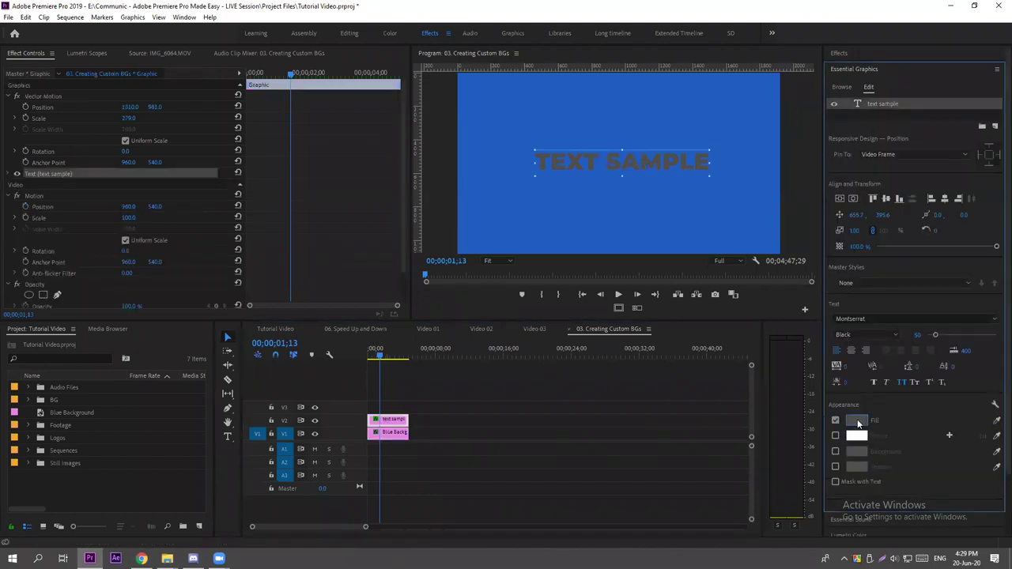
left_click(856, 420)
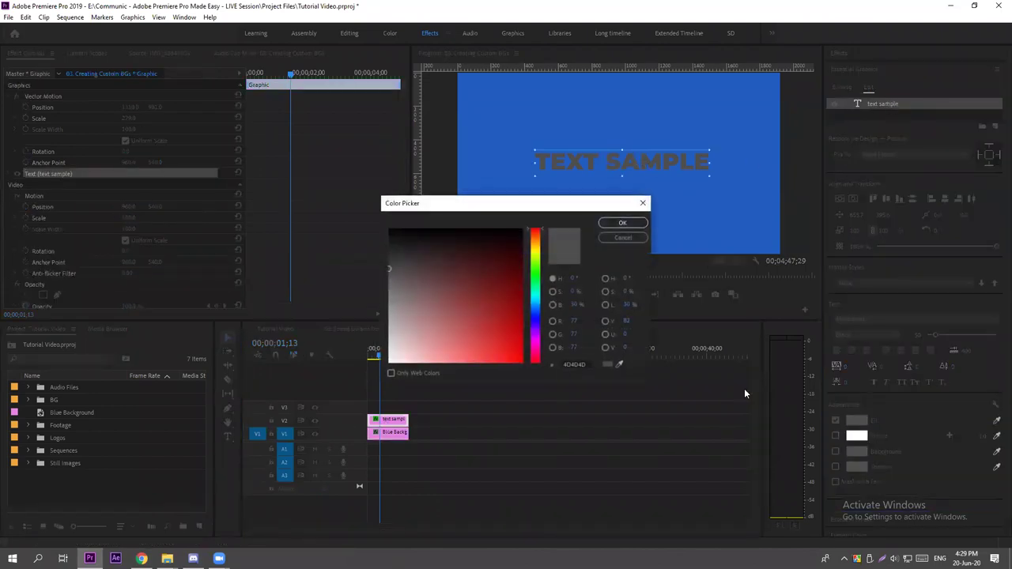
Set the fill hex to 1F857D and preview the teal title full-size.
left_click(581, 365)
type("F8B7D")
key("Return")
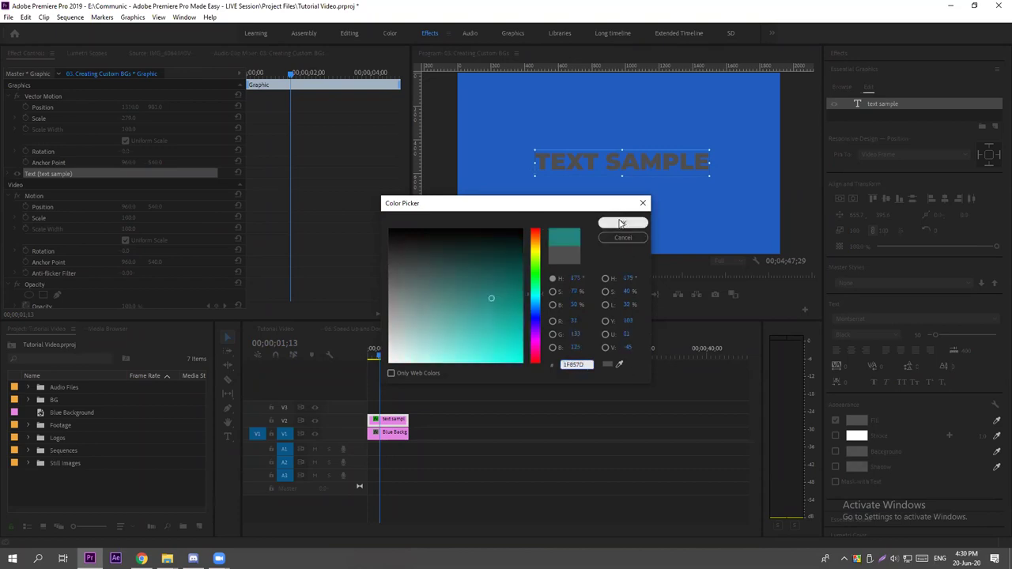
left_click(620, 223)
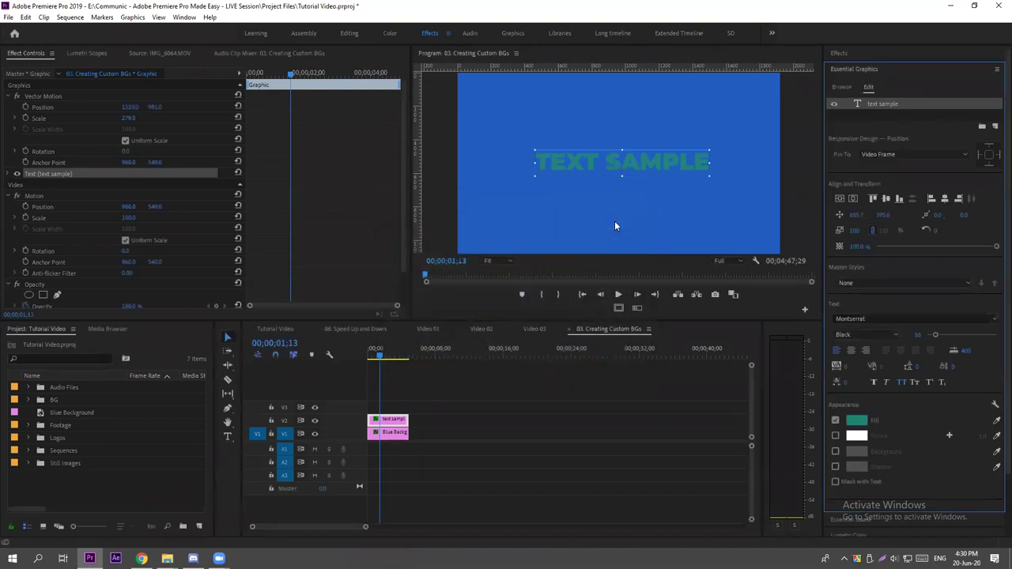
left_click(495, 375)
key("grave")
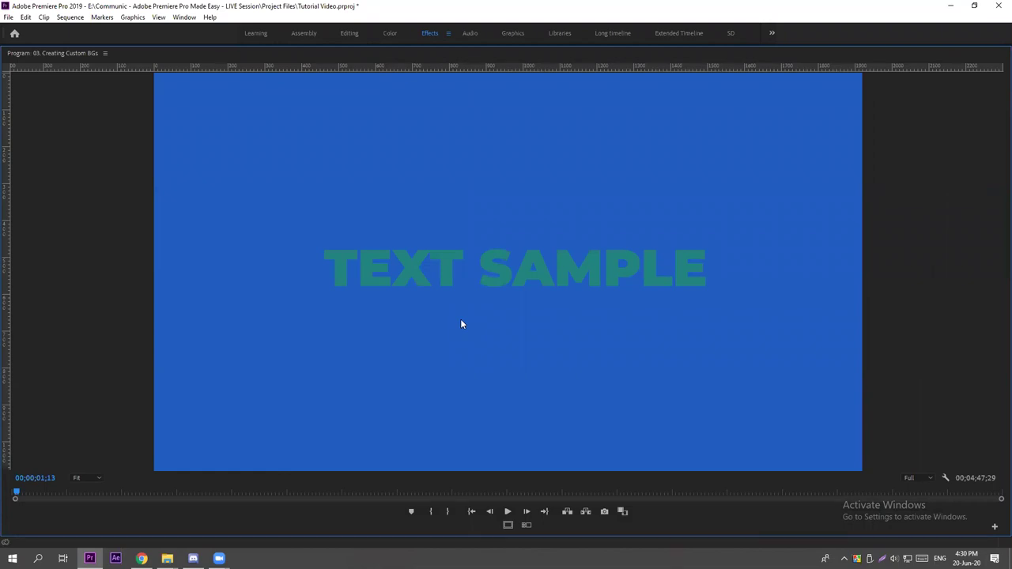
key("grave")
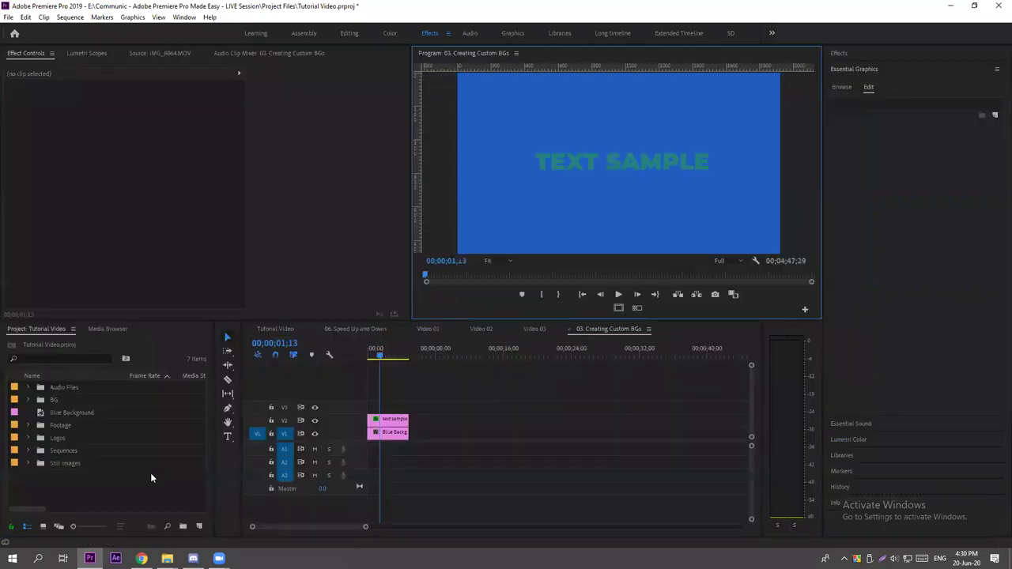
Skim the #1D4060 palettes again, then show the whole 03. Creating Custom BGs sequence.
key("alt+Tab")
scroll(429, 355, "down", 4)
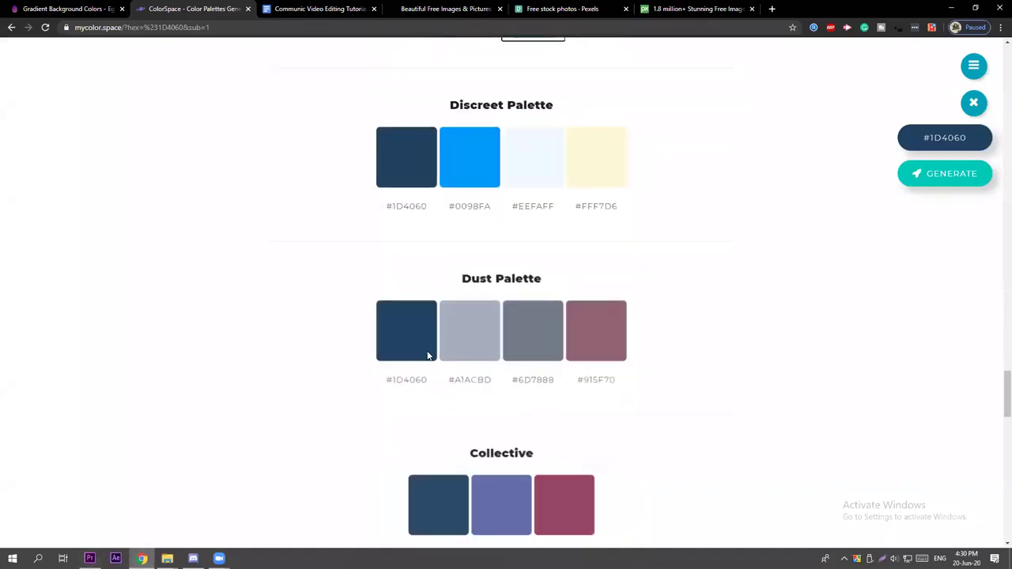
scroll(527, 348, "up", 5)
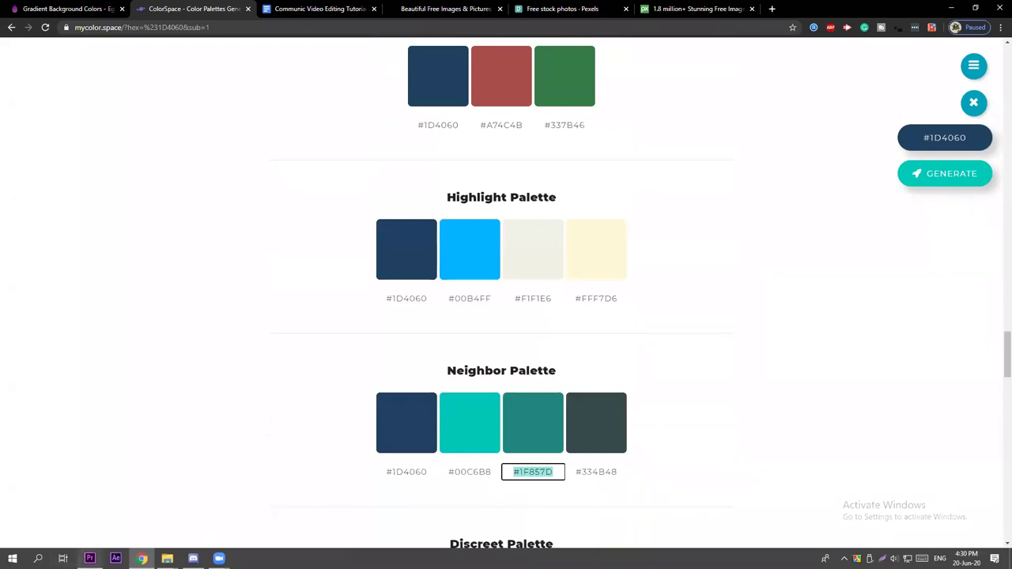
mouse_move(89, 558)
left_click(89, 510)
key("alt+space")
left_click(501, 439)
key("backslash")
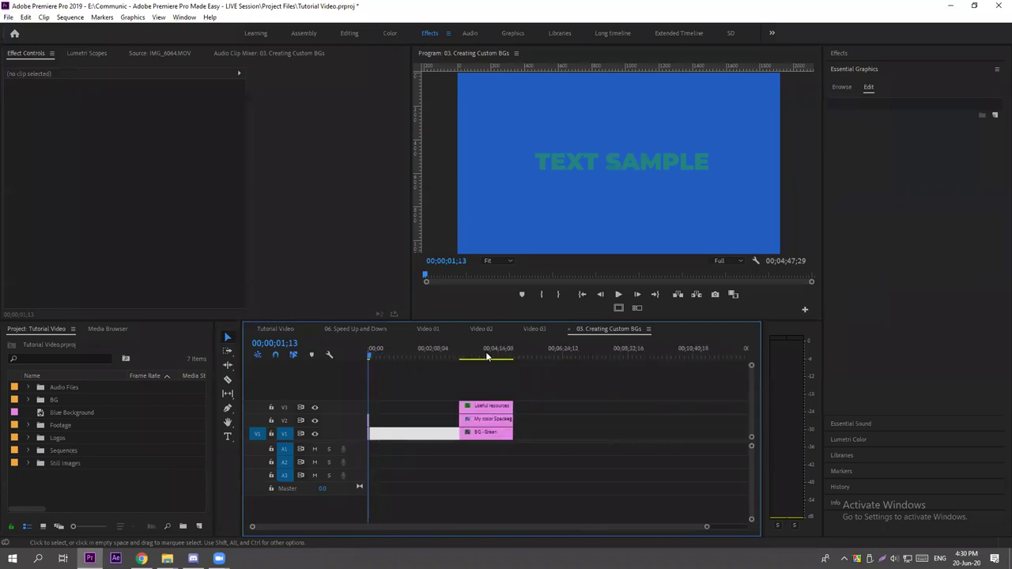
Preview the BG-Green resources slide full-size, restore the workspace, and switch to Chrome.
left_click(484, 431)
left_click(485, 170)
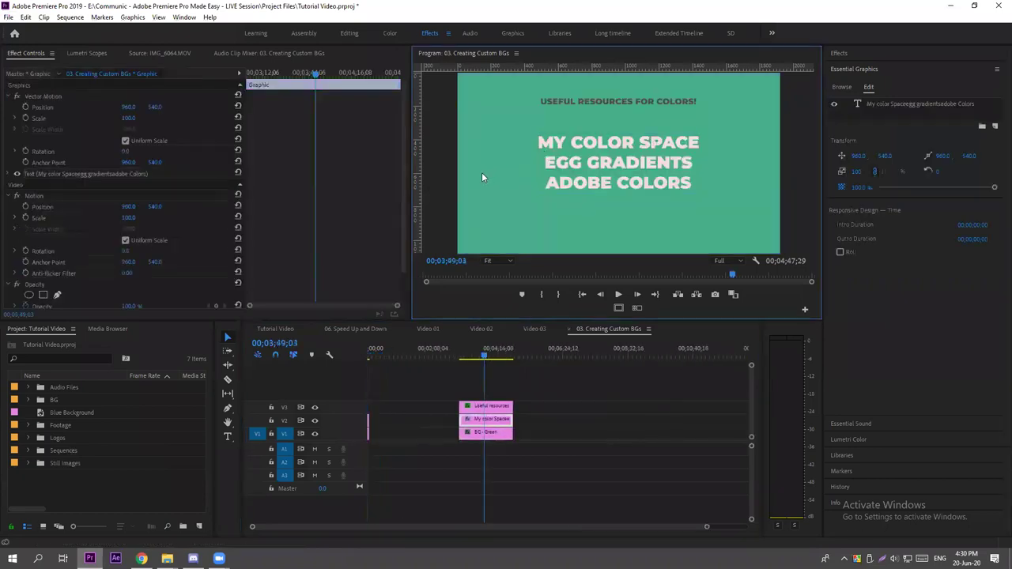
key("grave")
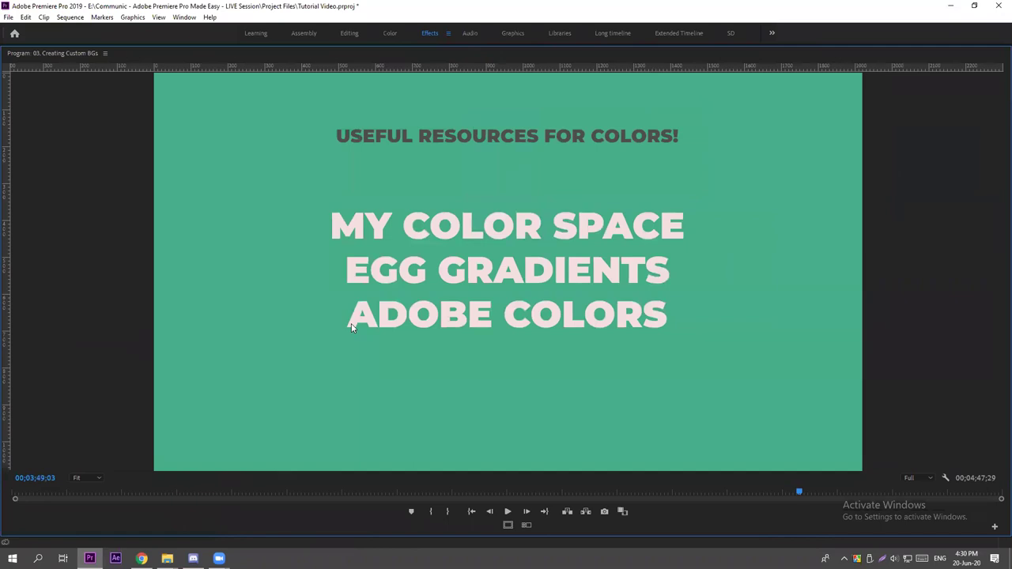
key("grave")
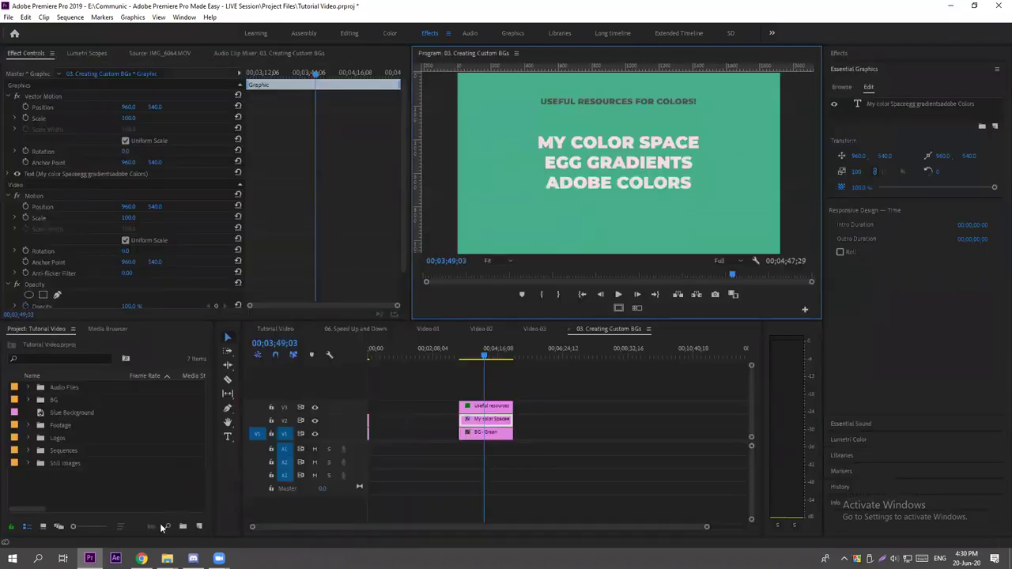
left_click(141, 558)
Scroll through the eggs on the Eggradients Gradient Background Colors page.
left_click(68, 8)
scroll(482, 224, "down", 3)
scroll(585, 251, "down", 2)
scroll(472, 245, "down", 1)
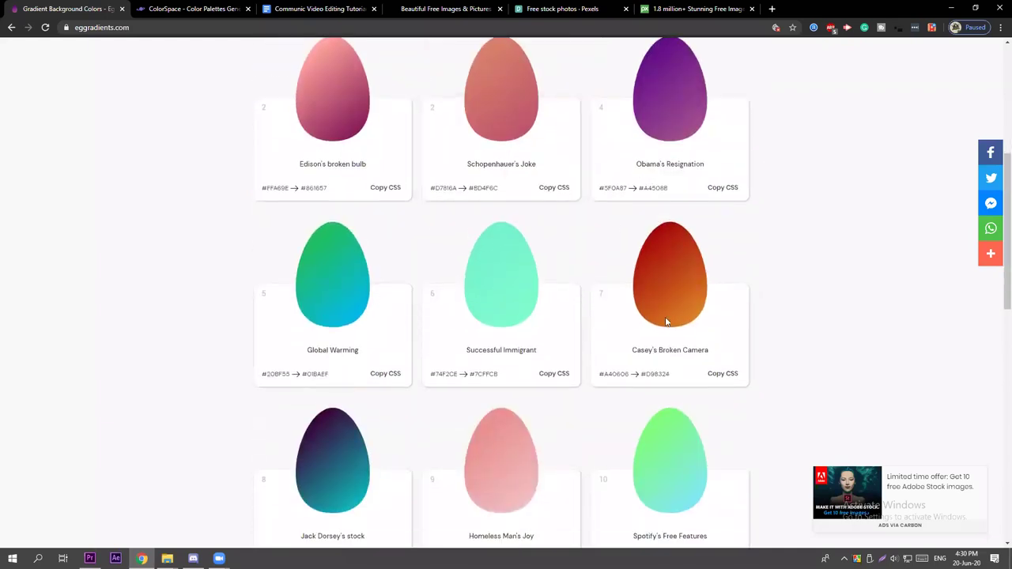
scroll(517, 289, "down", 2)
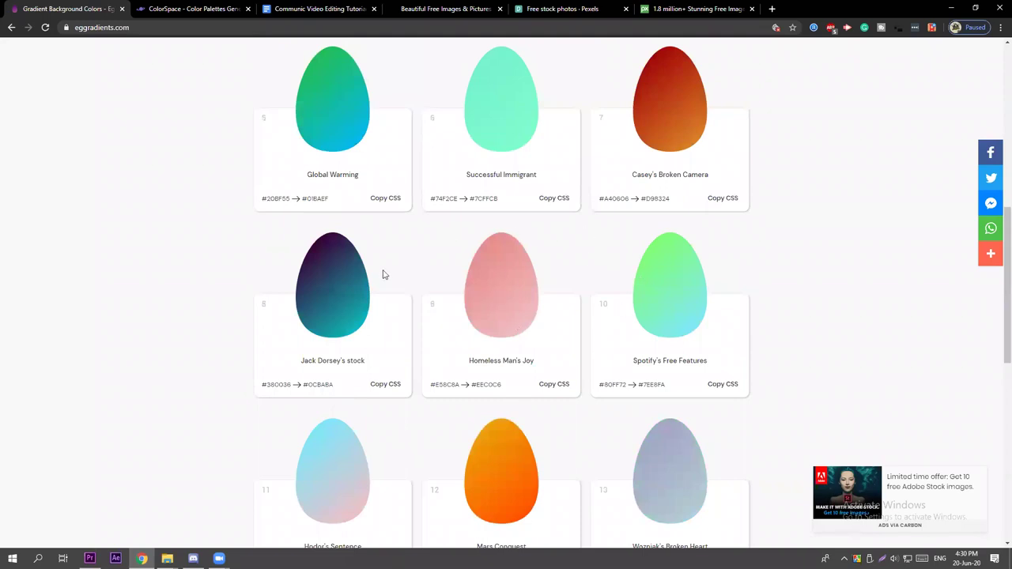
scroll(510, 352, "down", 2)
scroll(535, 344, "down", 3)
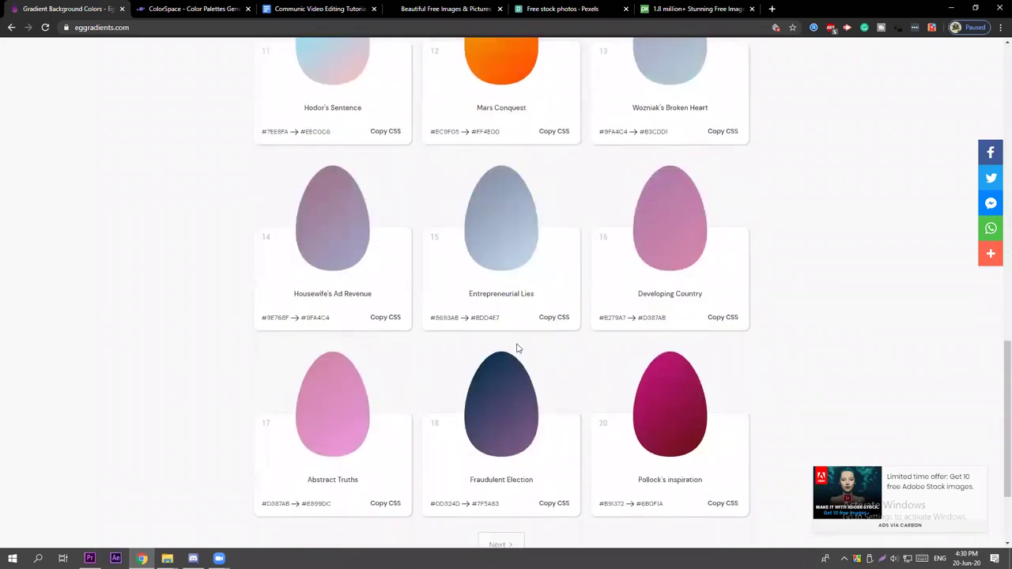
scroll(559, 429, "up", 12)
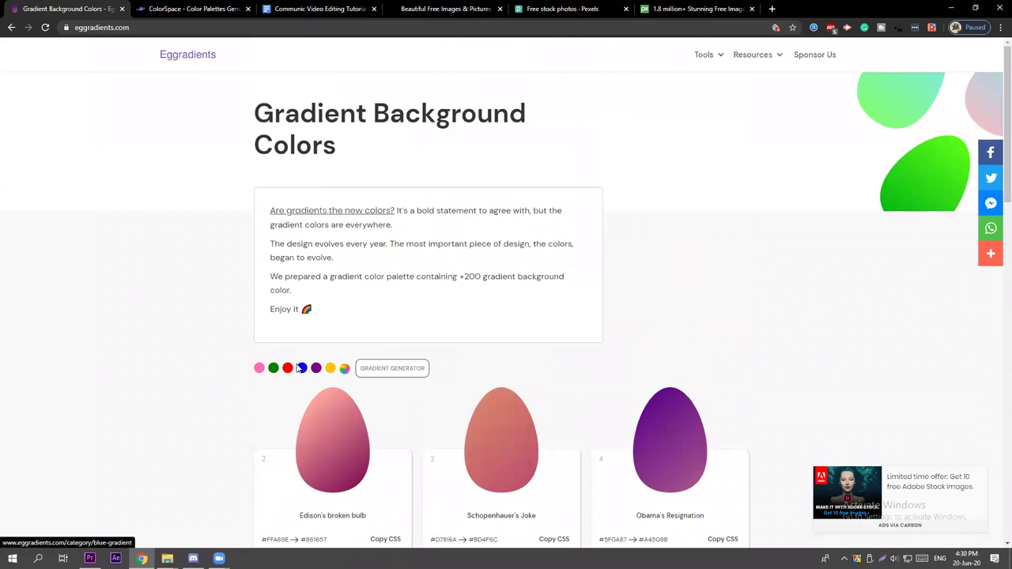
Filter to the red colour dot and scroll through the Red Gradient category.
left_click(287, 370)
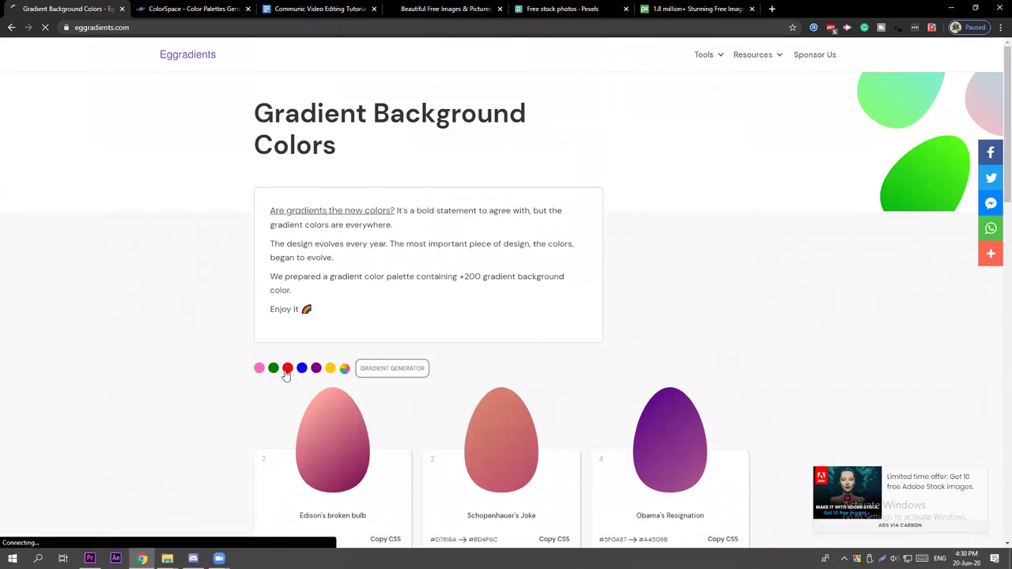
scroll(630, 223, "down", 2)
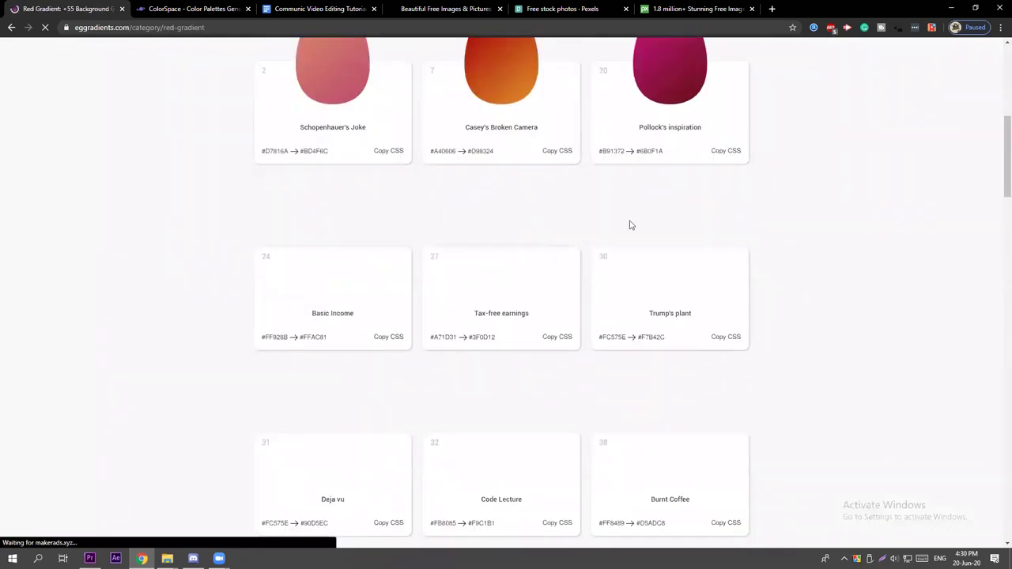
scroll(474, 308, "down", 2)
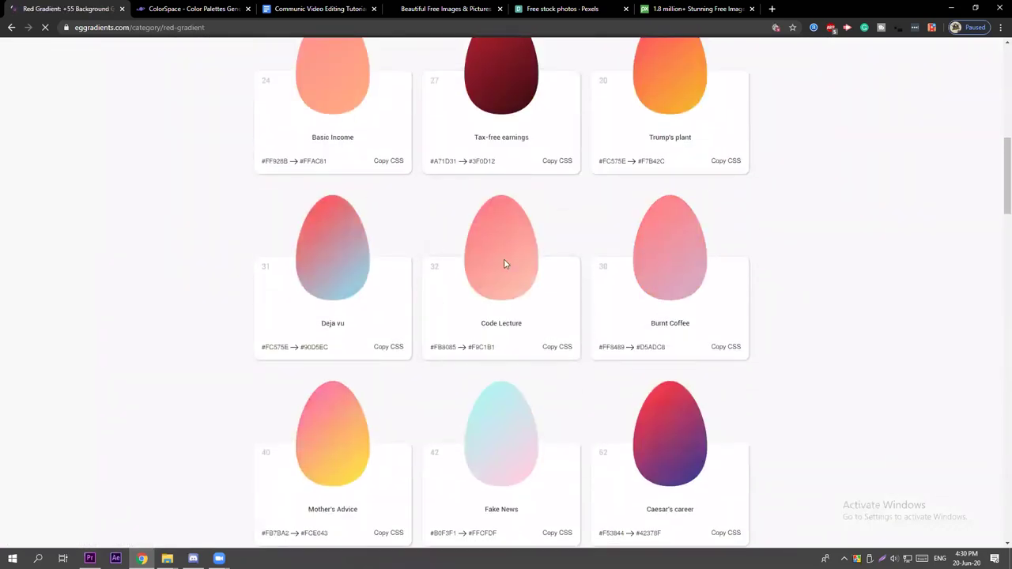
scroll(506, 265, "down", 1)
scroll(699, 197, "down", 3)
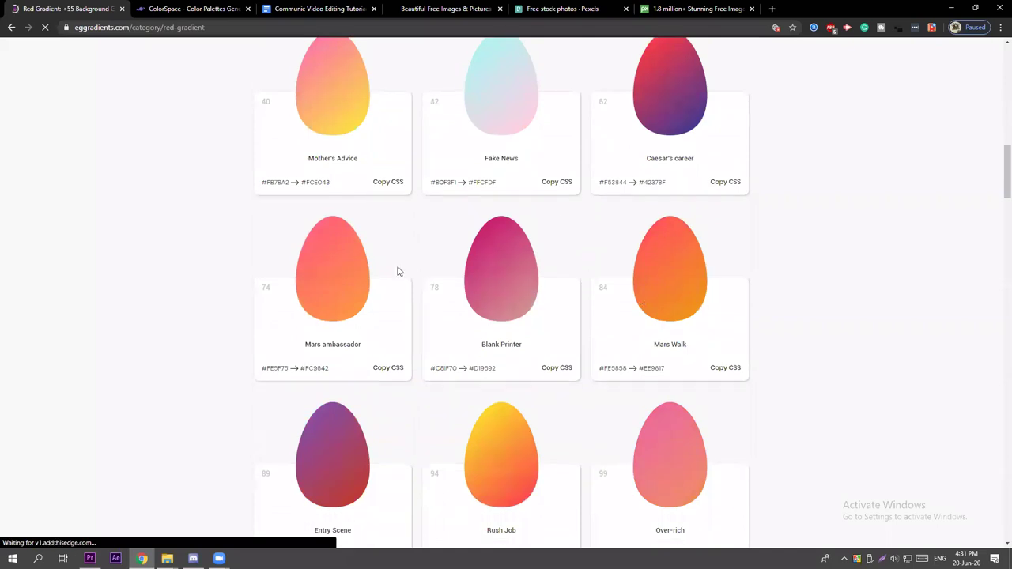
scroll(314, 377, "down", 2)
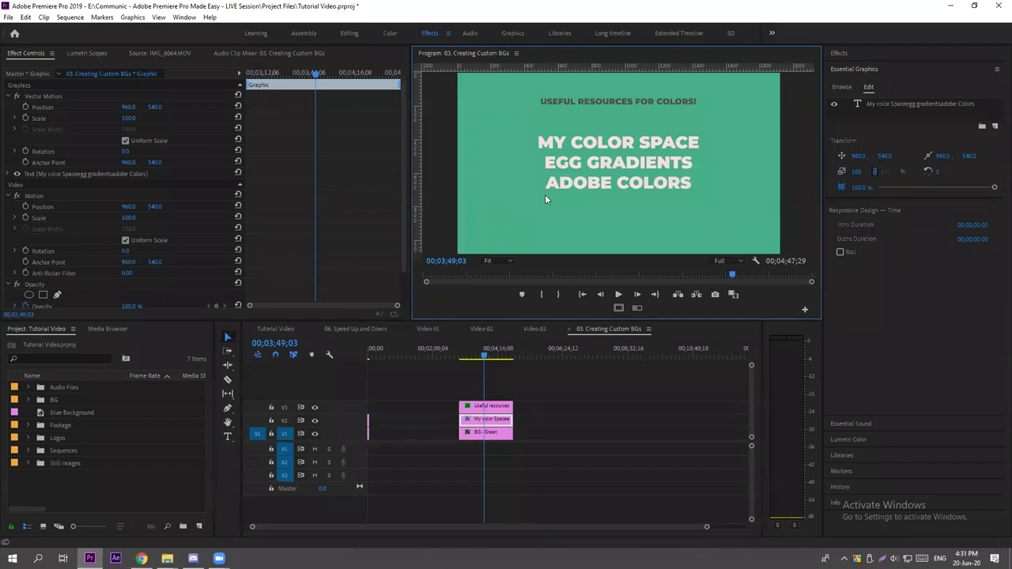
Delete the blue TEXT SAMPLE title and background clip at 00;00;00;00 of Creating Custom BGs.
key("minus")
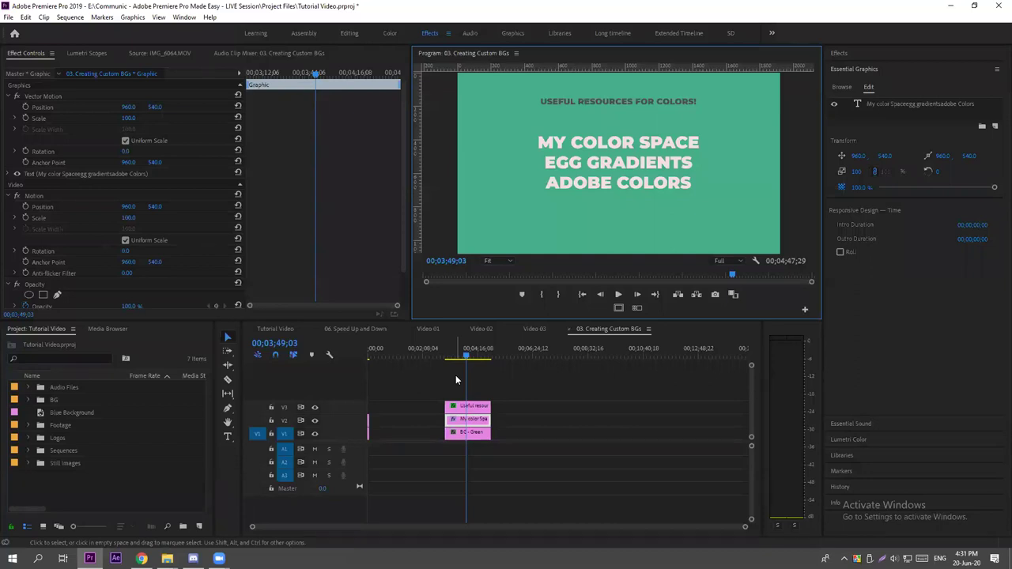
left_click(356, 349)
key("Home")
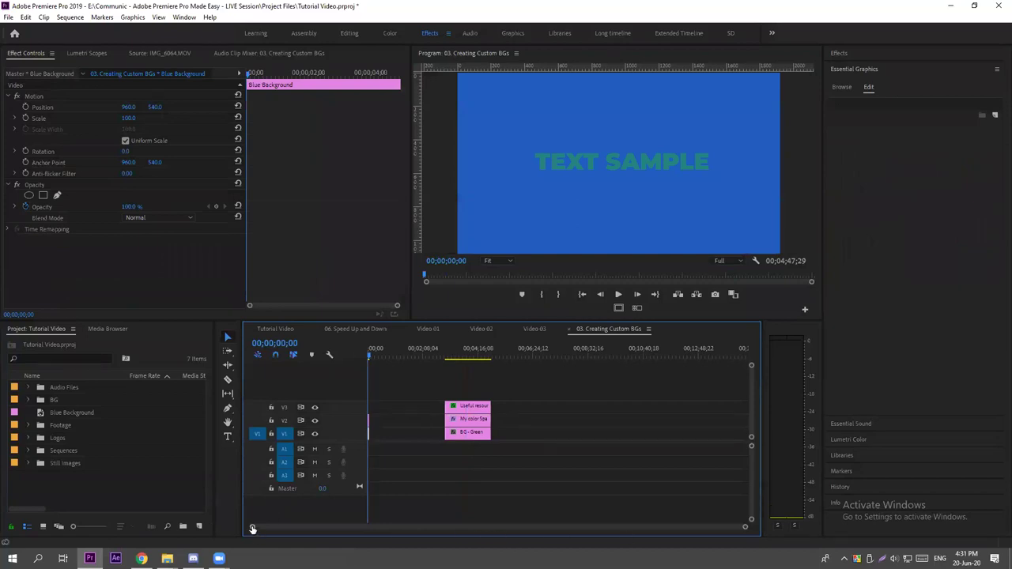
key("equal")
left_click(447, 450)
left_click_drag(440, 404, 377, 445)
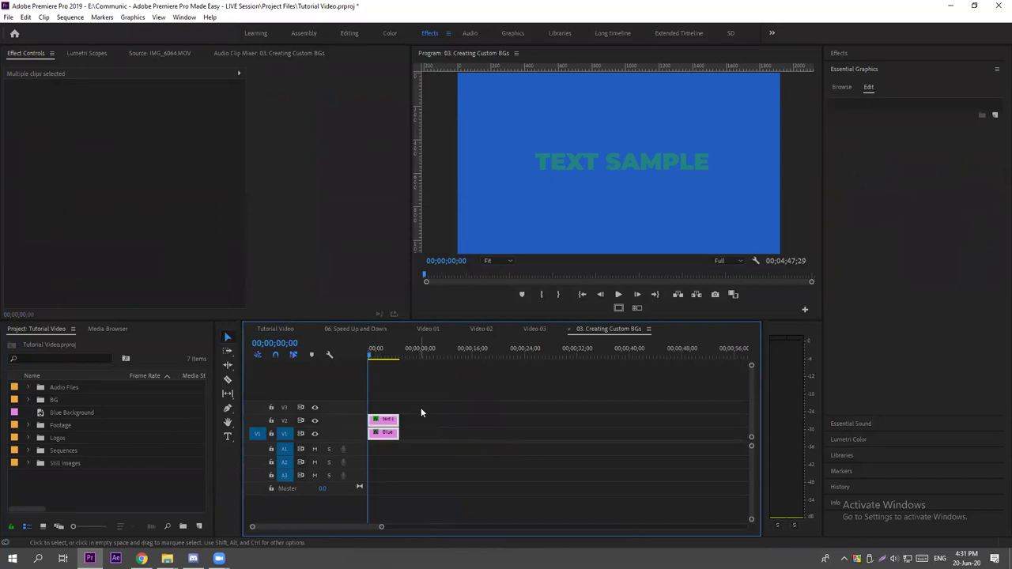
key("Delete")
Add a 1920×1080 black Color Matte to the Project panel named 'Black Background'.
left_click(157, 495)
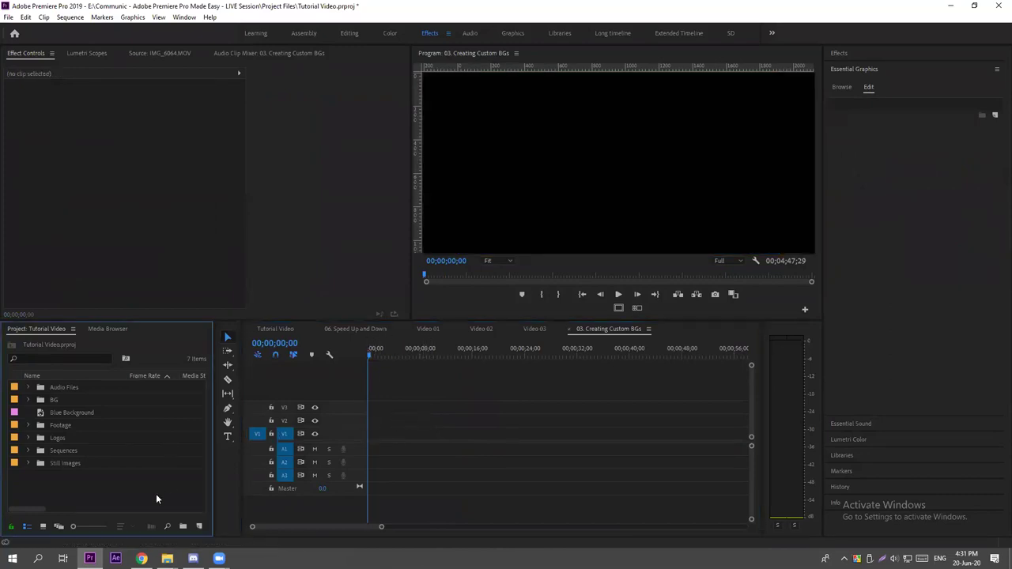
right_click(98, 480)
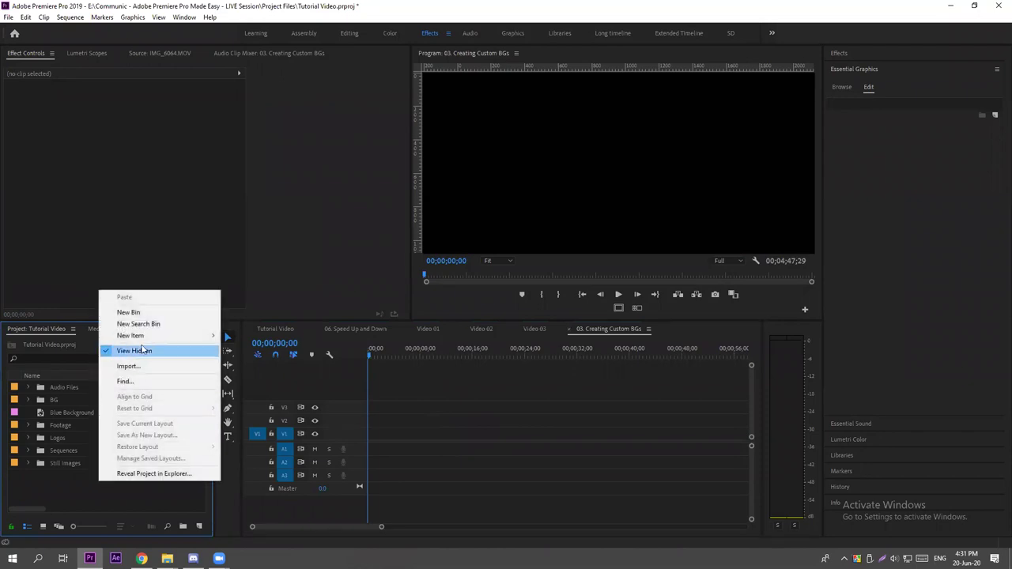
mouse_move(146, 340)
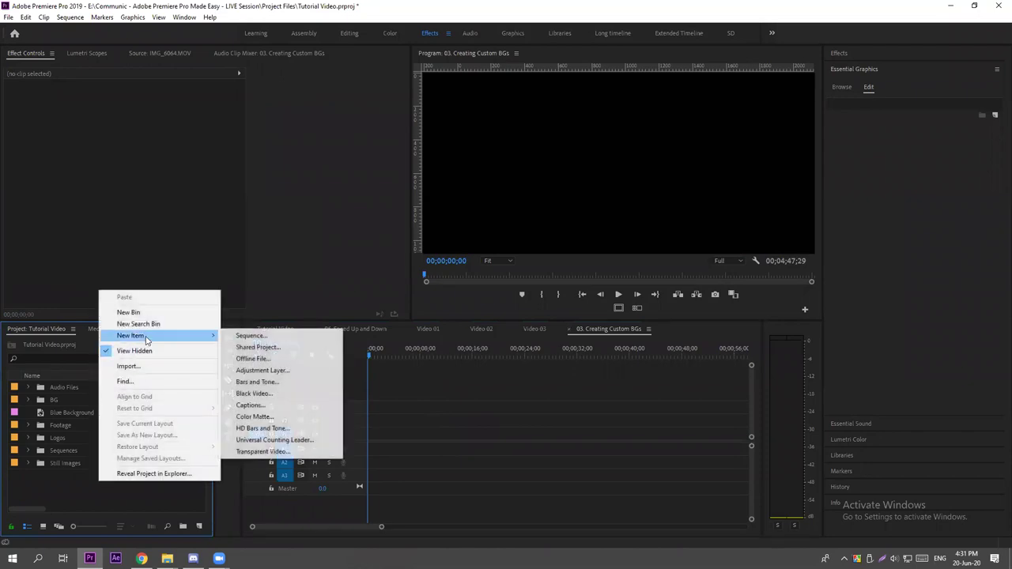
left_click(238, 419)
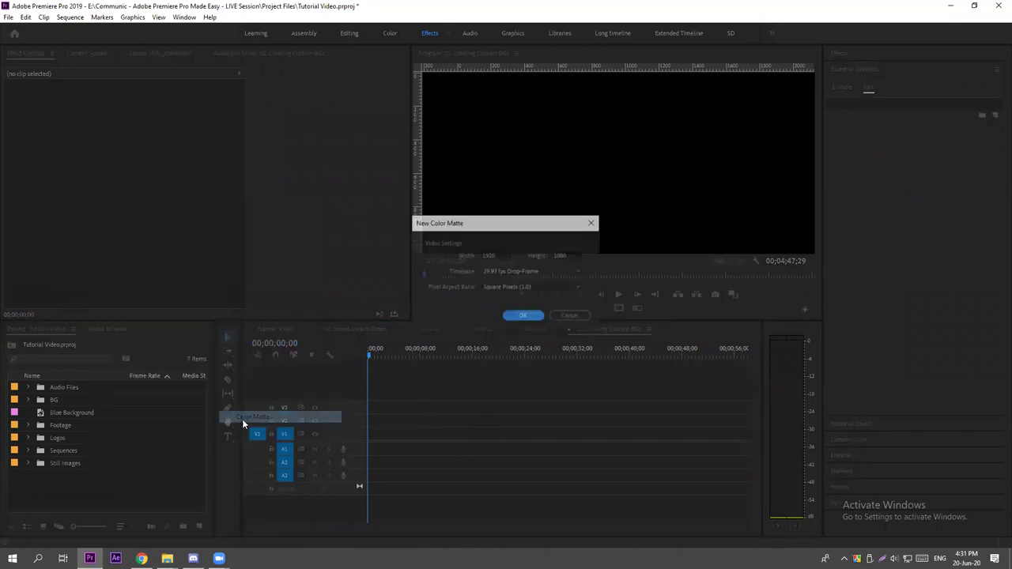
left_click(523, 316)
mouse_move(471, 248)
left_mouse_down()
mouse_move(472, 341)
mouse_move(499, 348)
mouse_move(499, 328)
mouse_move(370, 218)
left_mouse_up()
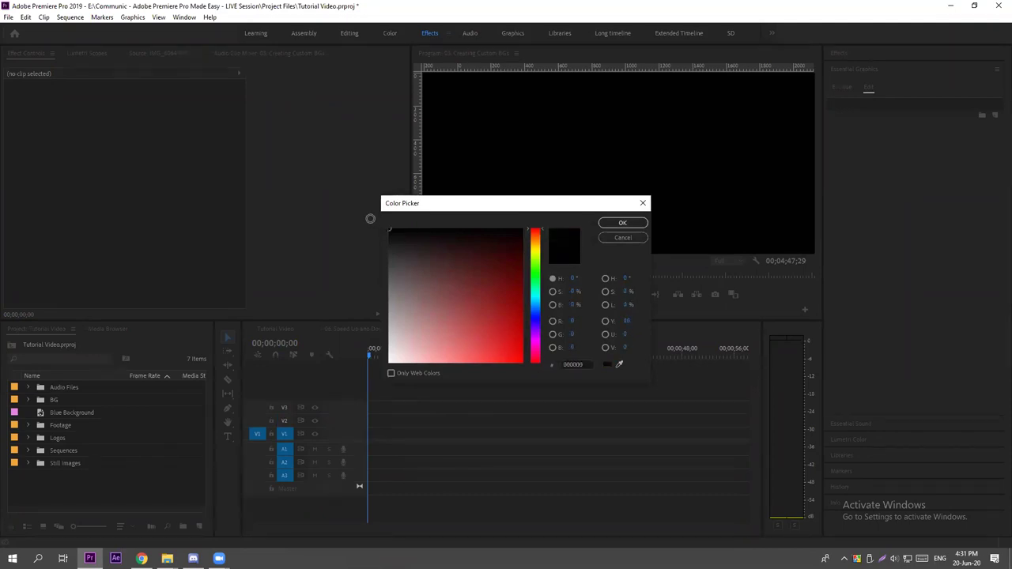
left_click(622, 223)
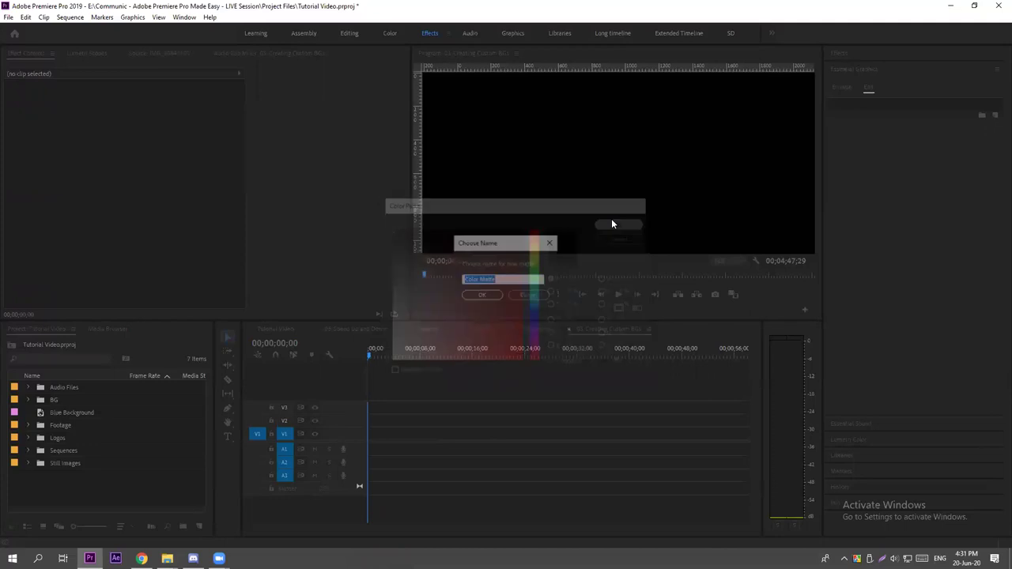
key("BackSpace")
type("Black Background")
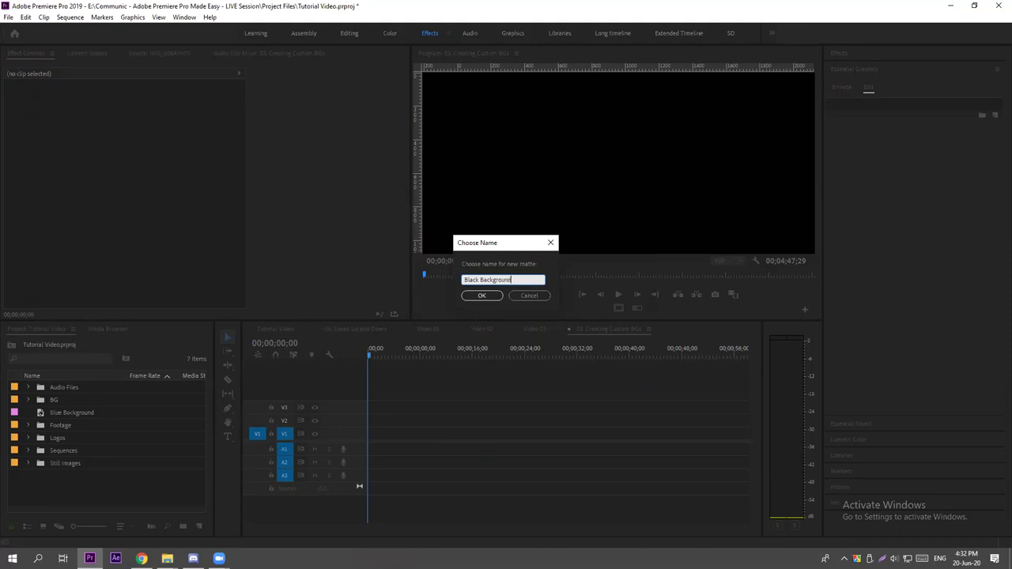
key("Return")
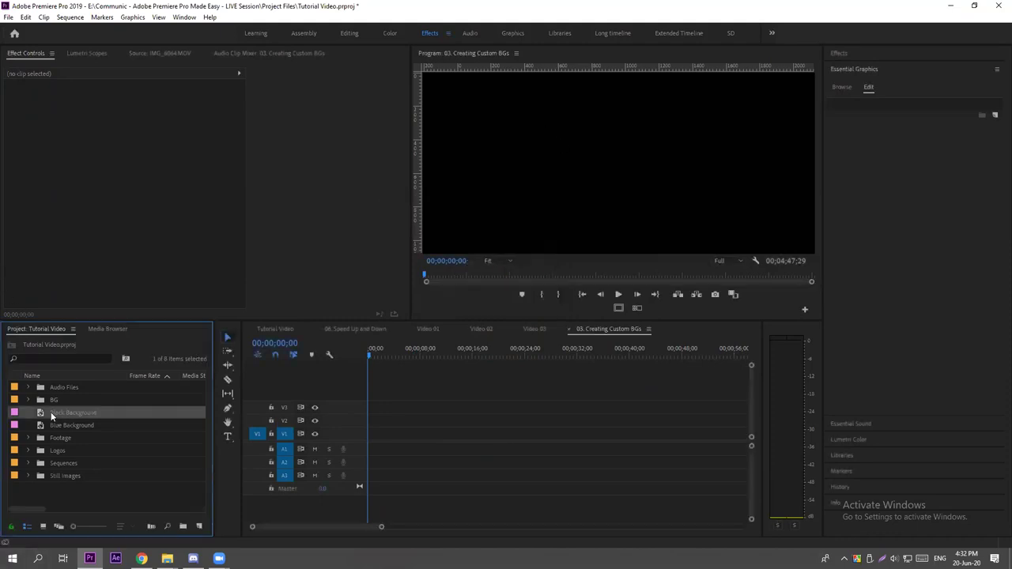
Place Black Background at 00;00 on V1 and drag its end to lengthen it.
left_click_drag(41, 411, 374, 436)
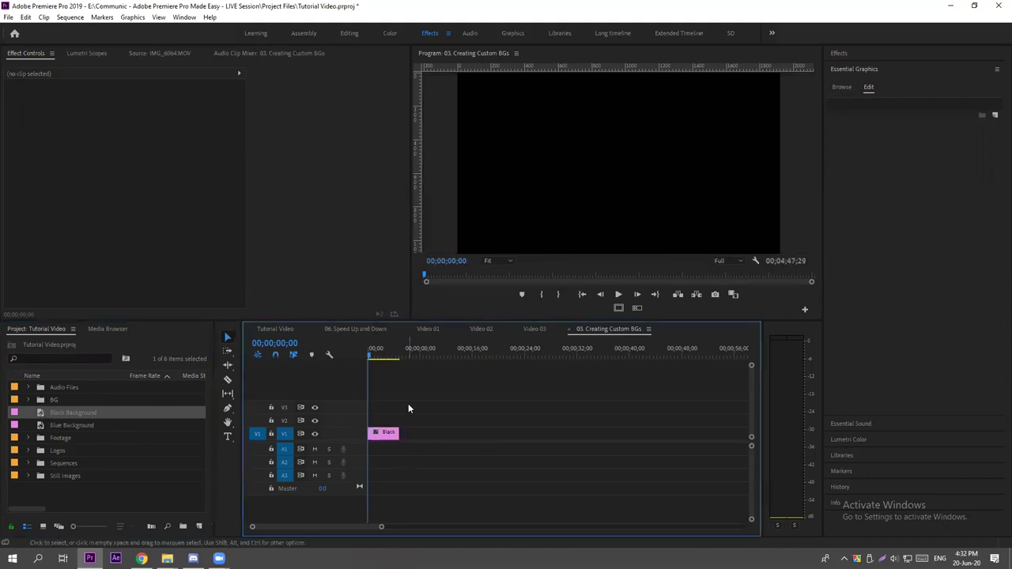
left_click_drag(369, 357, 383, 358)
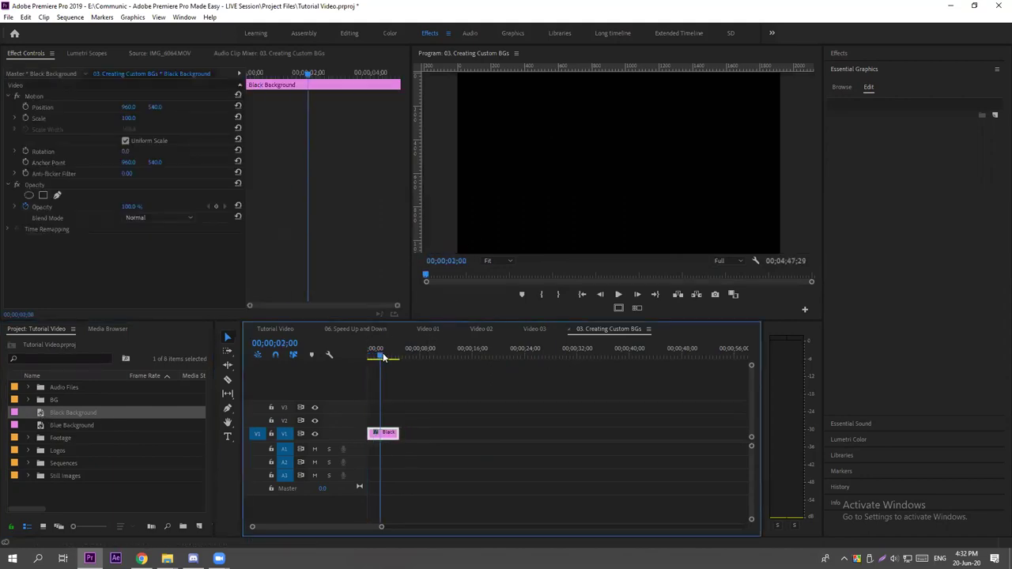
left_click_drag(398, 436, 451, 433)
left_click(408, 435)
left_click(428, 425)
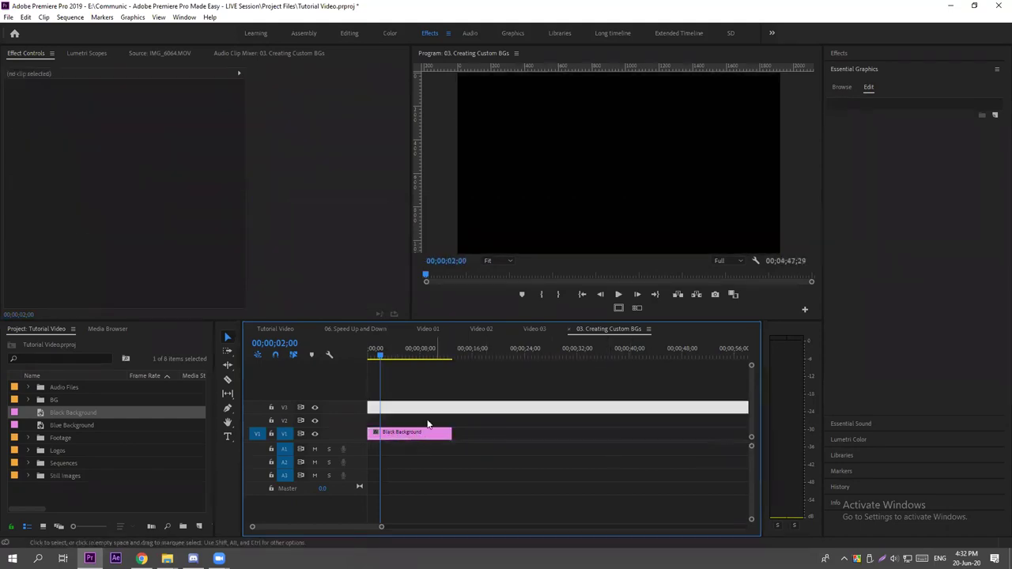
left_click(412, 434)
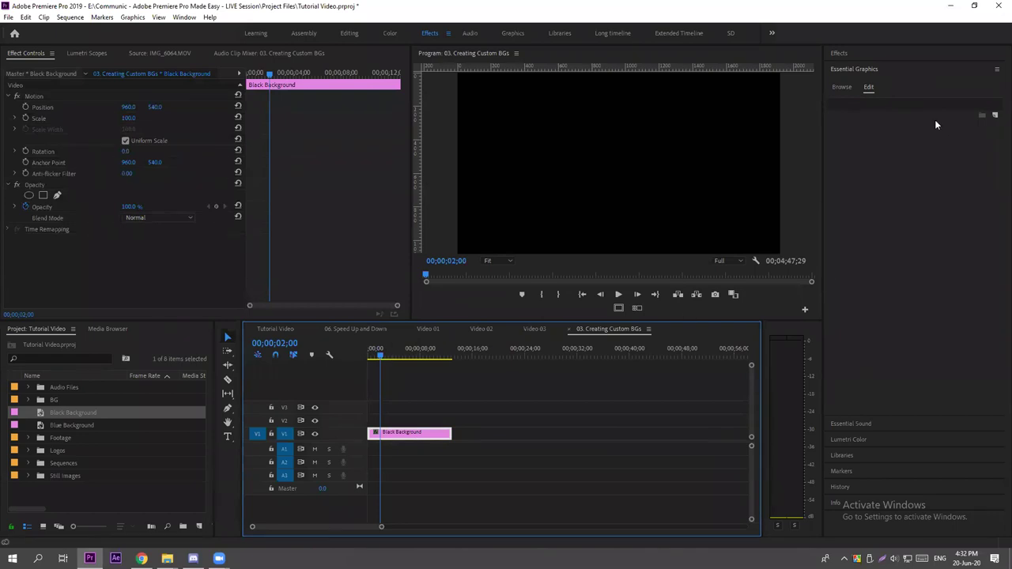
With the Type tool, write the INTRO OF title with the presenter's name on the black frame.
left_click(229, 434)
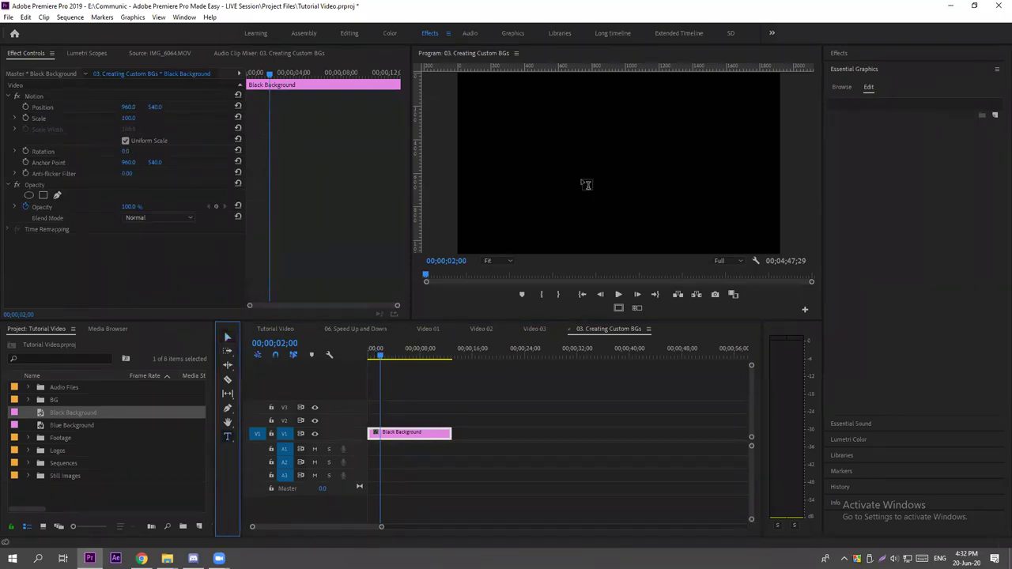
left_click(589, 156)
type("intro of ")
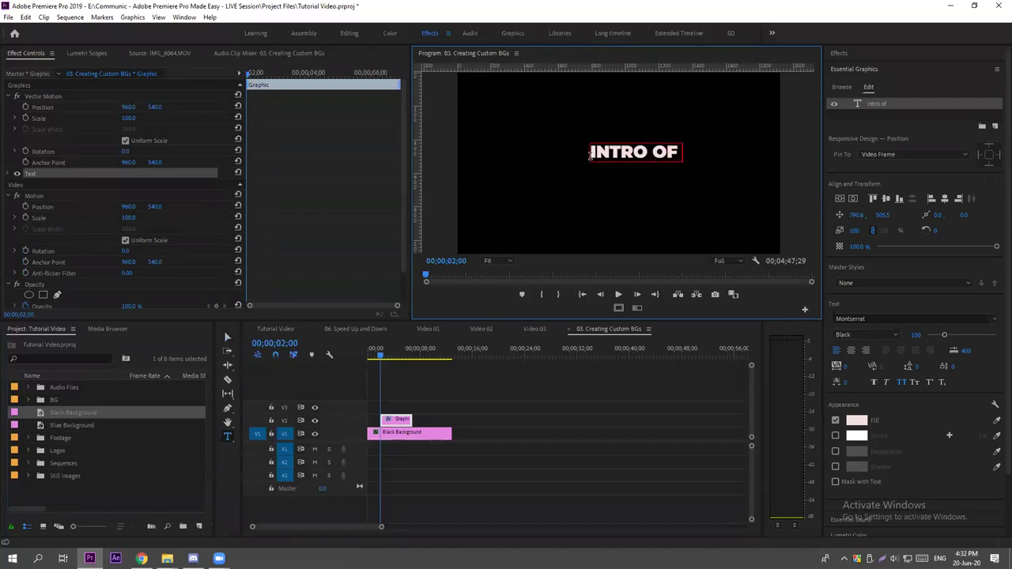
type("farhan sakib")
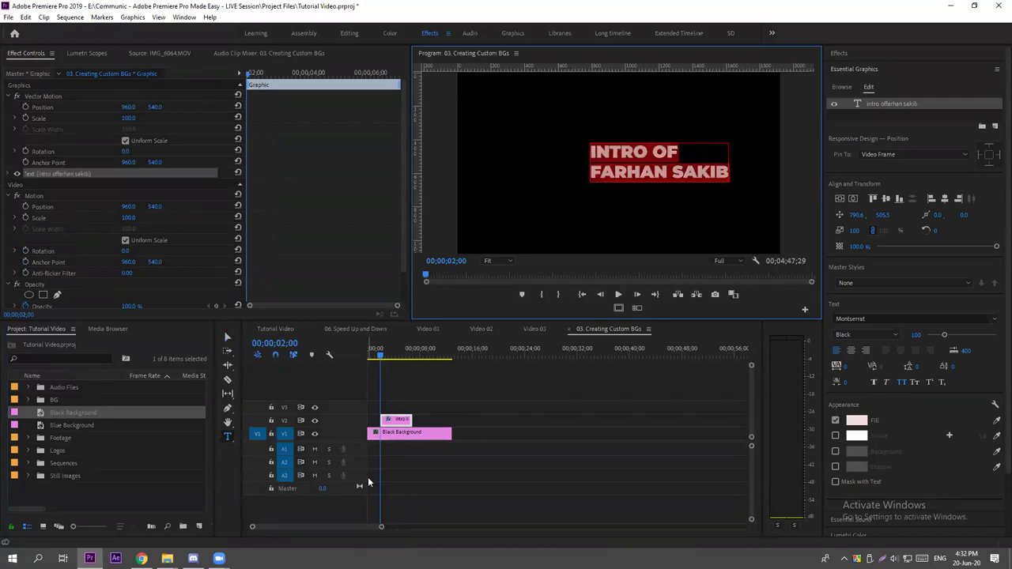
Centre-align the title text, centre it horizontally, and preview it enlarged.
left_click(850, 350)
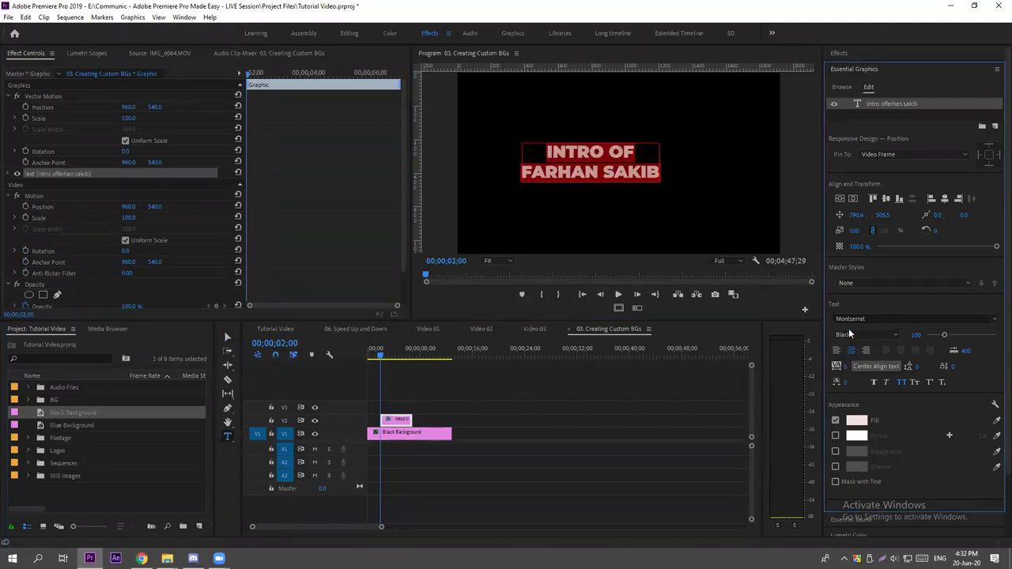
left_click(853, 199)
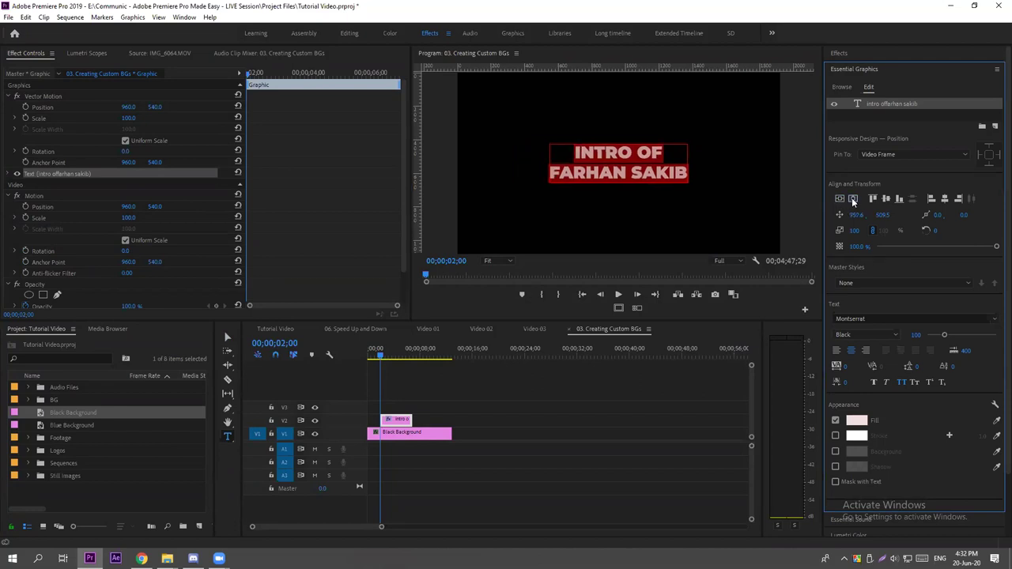
left_click(427, 395)
key("v")
left_click(548, 103)
key("grave")
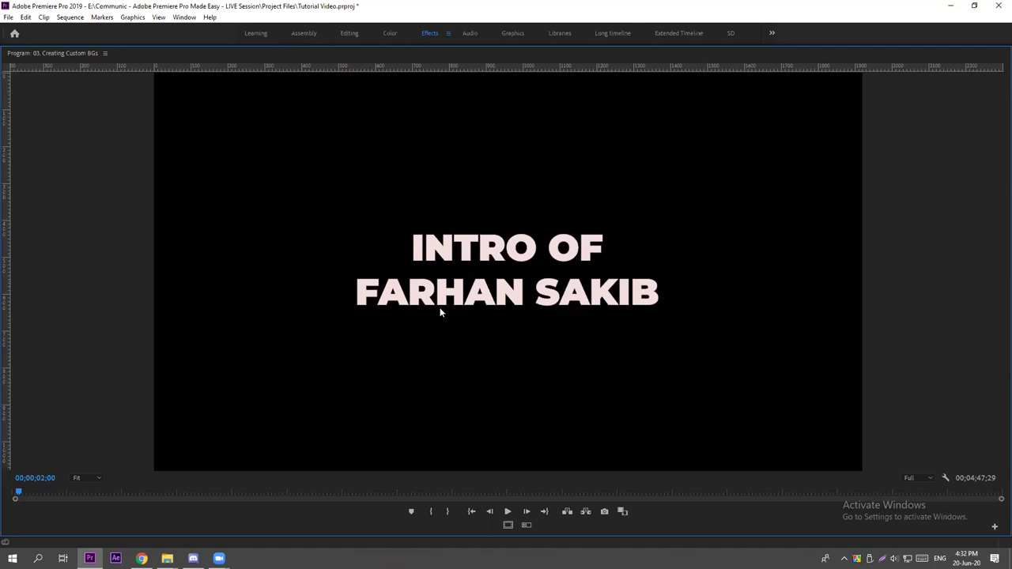
Restore the workspace, zoom the timeline, and expand the Sequences bin to find 04. Useful Websites.
key("grave")
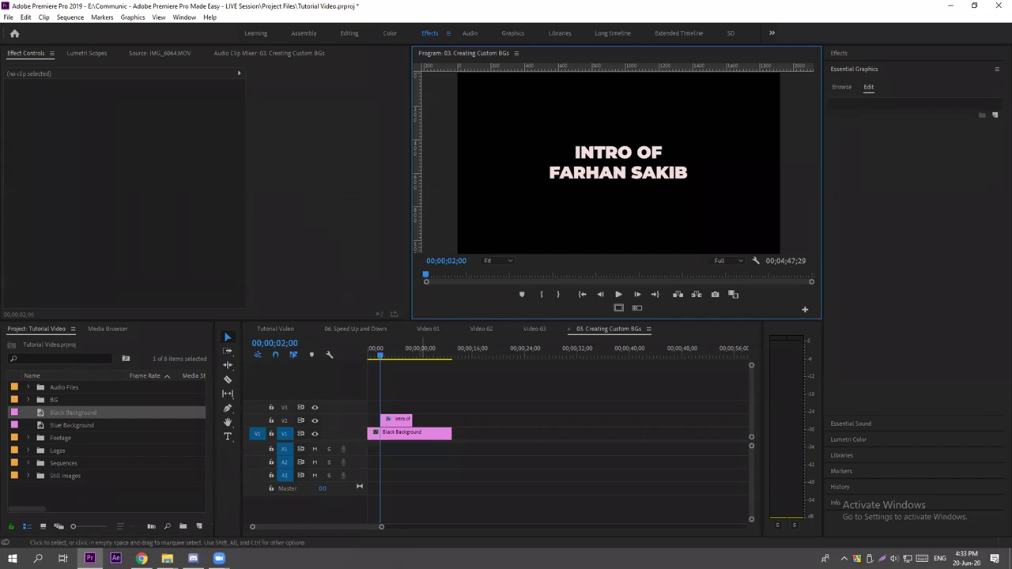
left_click_drag(381, 527, 369, 526)
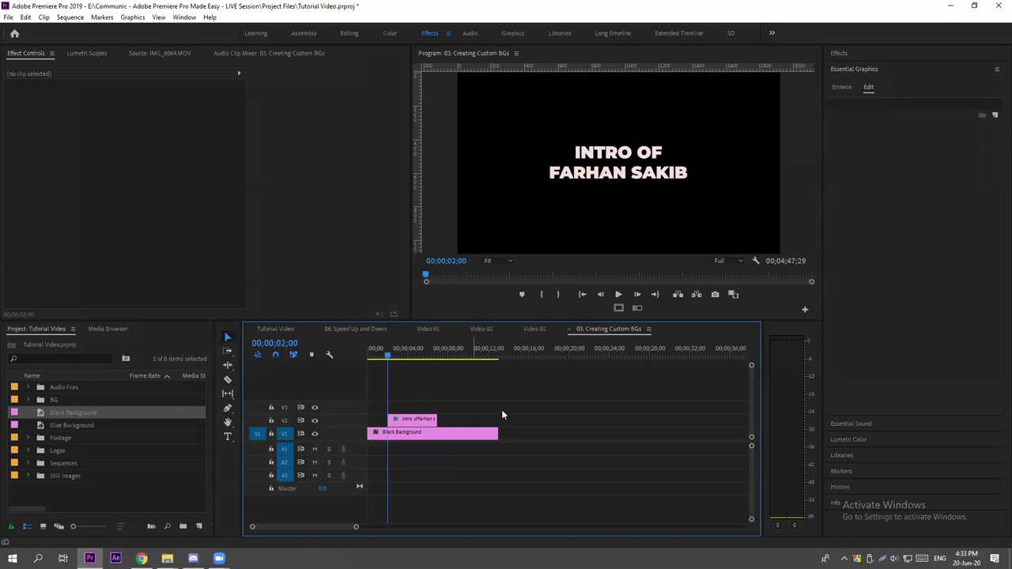
left_click_drag(378, 402, 458, 466)
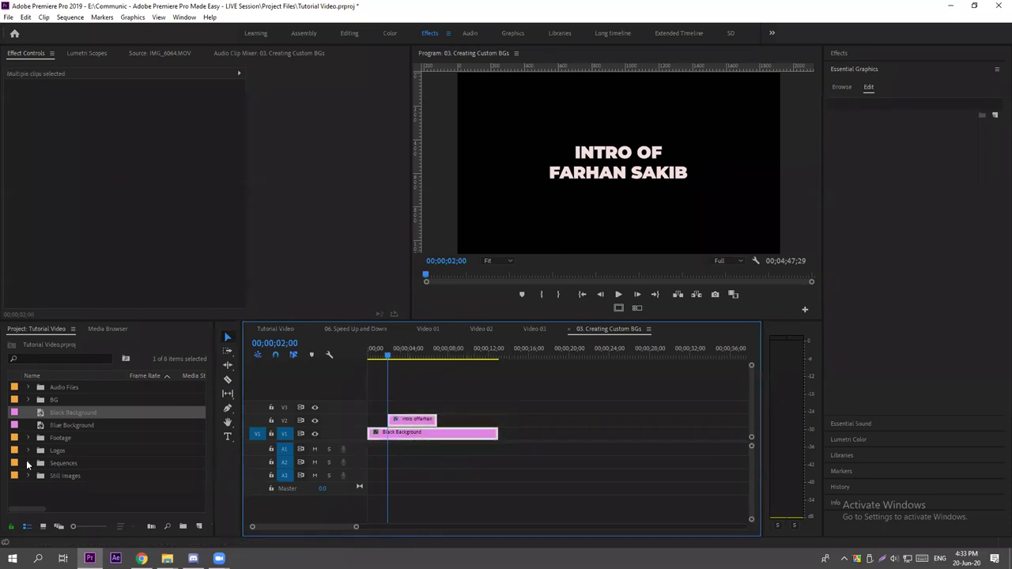
left_click(28, 462)
scroll(115, 455, "down", 1)
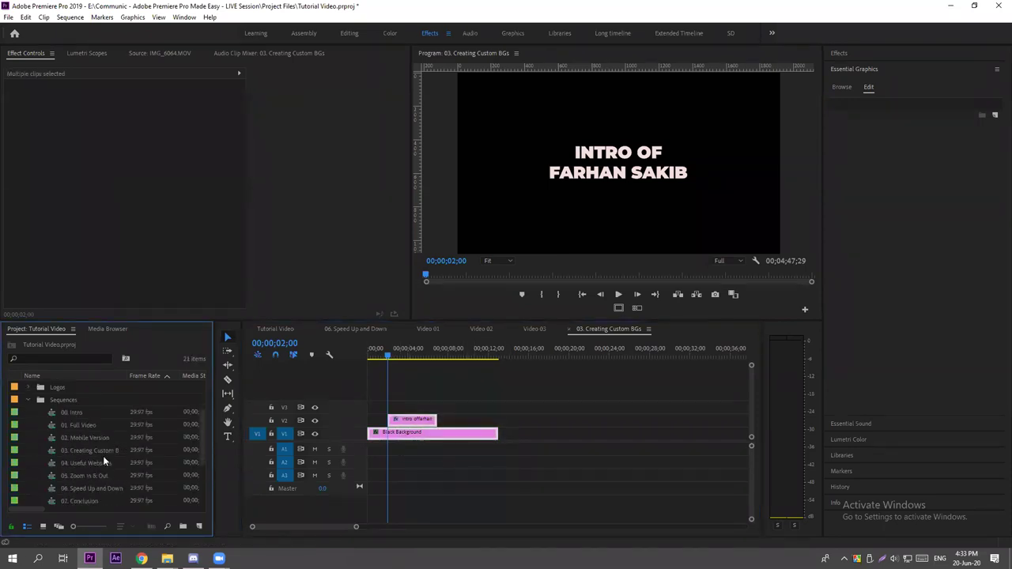
scroll(89, 460, "down", 1)
Open the 04. Useful Websites sequence and clear the timeline clip selection.
double_click(80, 452)
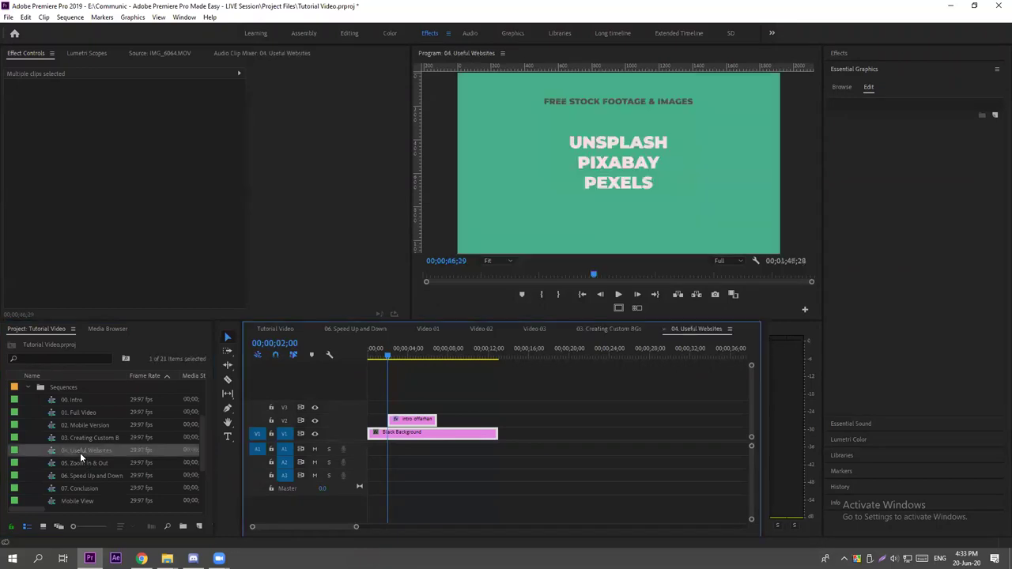
left_click(436, 386)
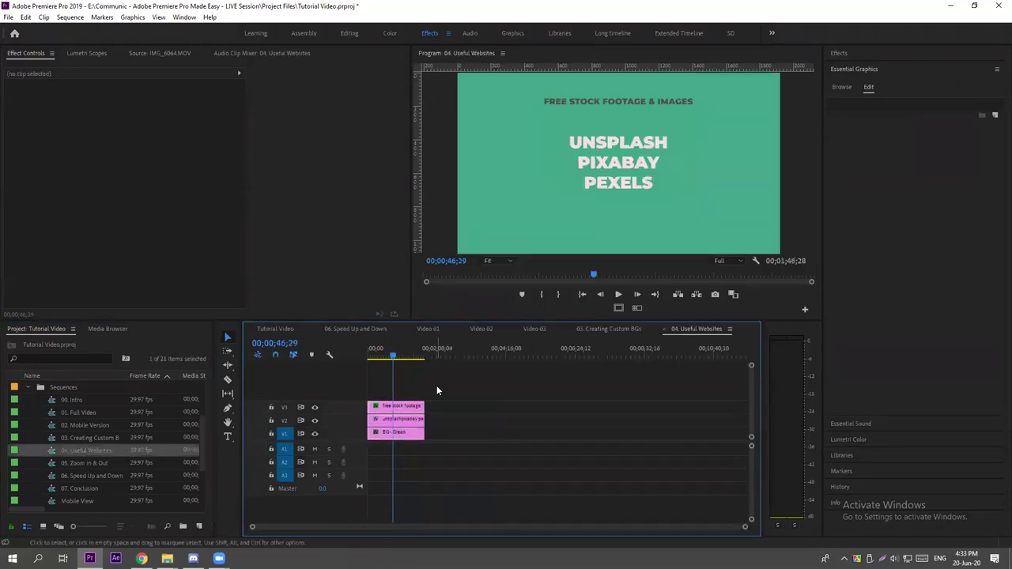
left_click(463, 358)
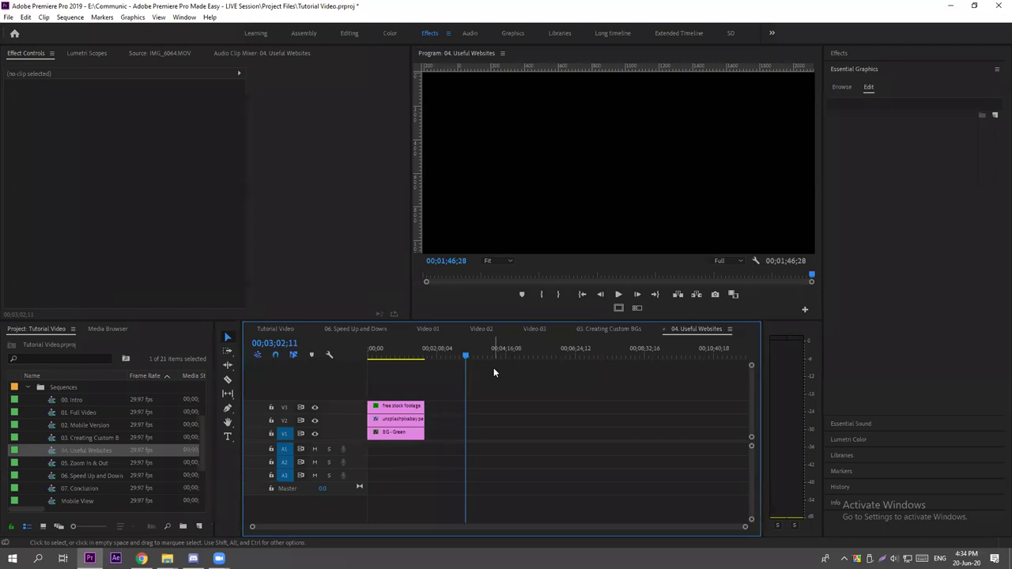
Show the green free stock footage card at 00;01;07;09 maximized, then return to Chrome.
left_click(405, 354)
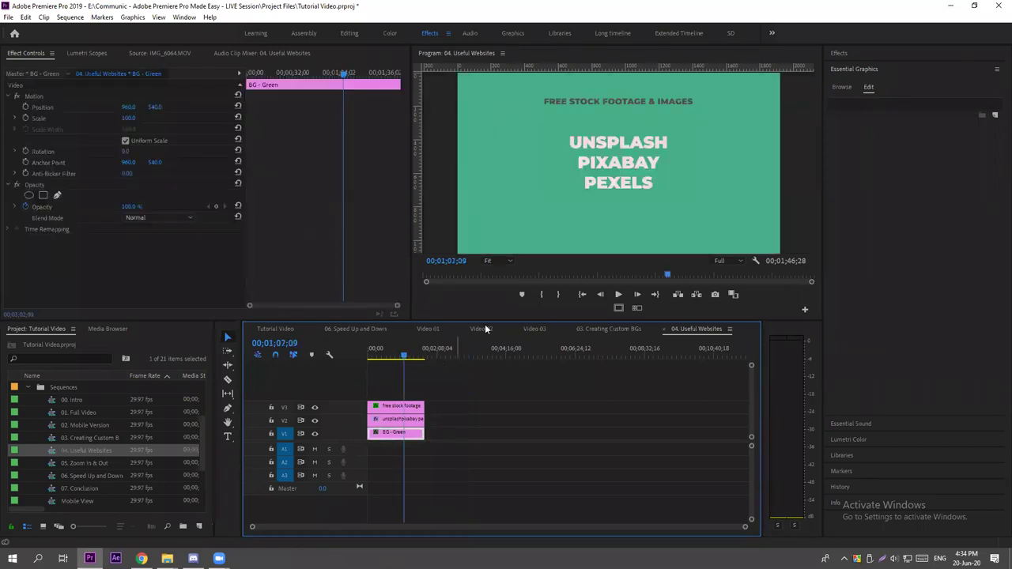
left_click(503, 123)
key("grave")
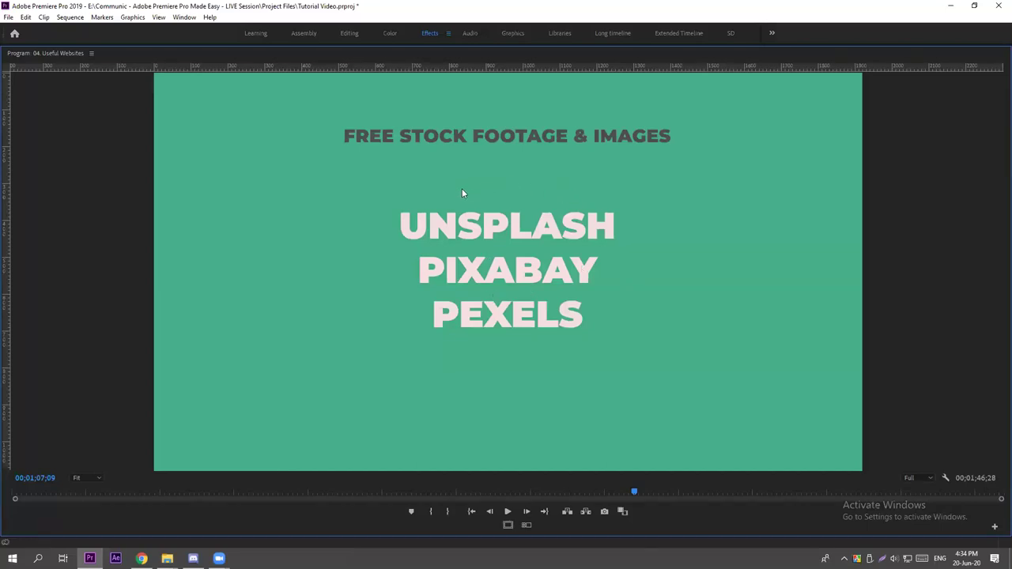
left_click(141, 558)
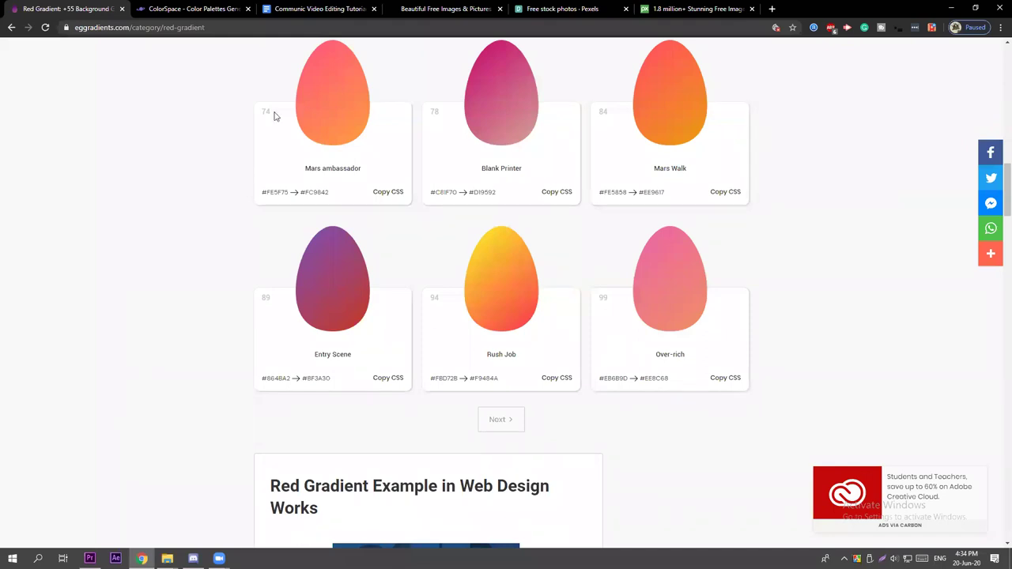
Go to the Unsplash tab and scroll through its homepage.
left_click(696, 9)
left_click(447, 11)
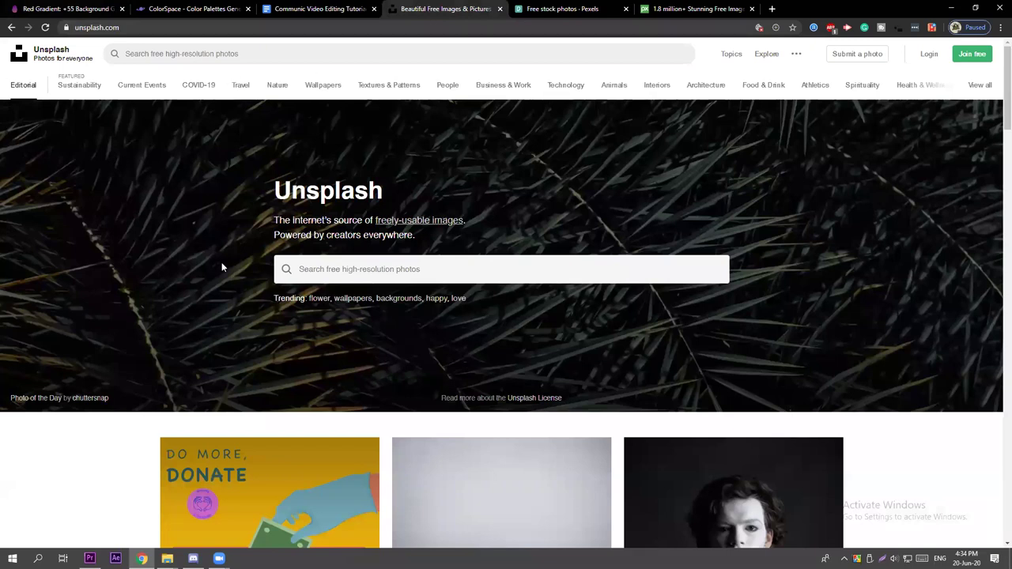
scroll(221, 267, "down", 6)
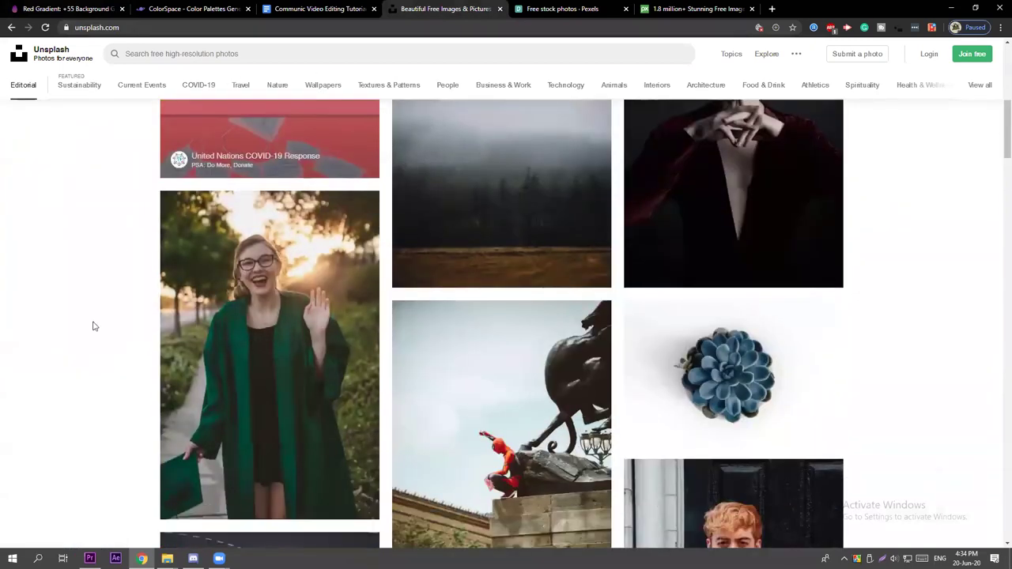
scroll(92, 325, "down", 3)
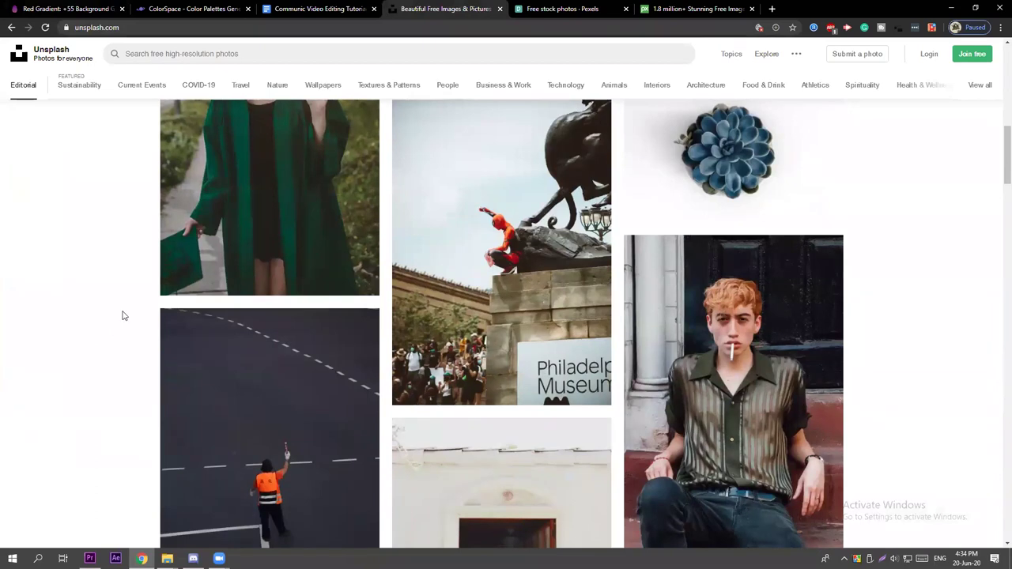
scroll(122, 315, "down", 5)
scroll(138, 322, "up", 14)
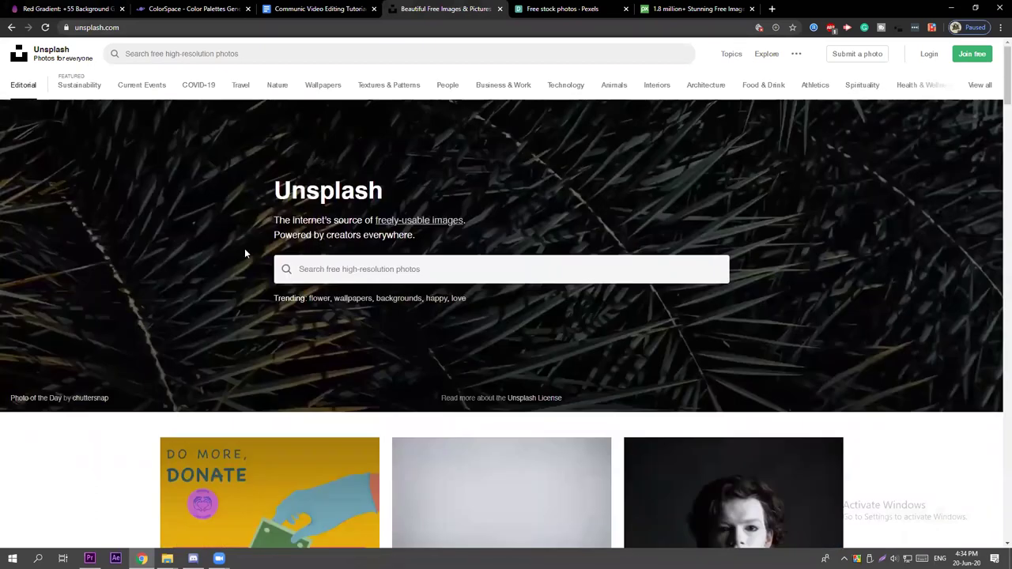
Search Unsplash for 'candle' and scroll through the photo results.
left_click(369, 268)
type("candle")
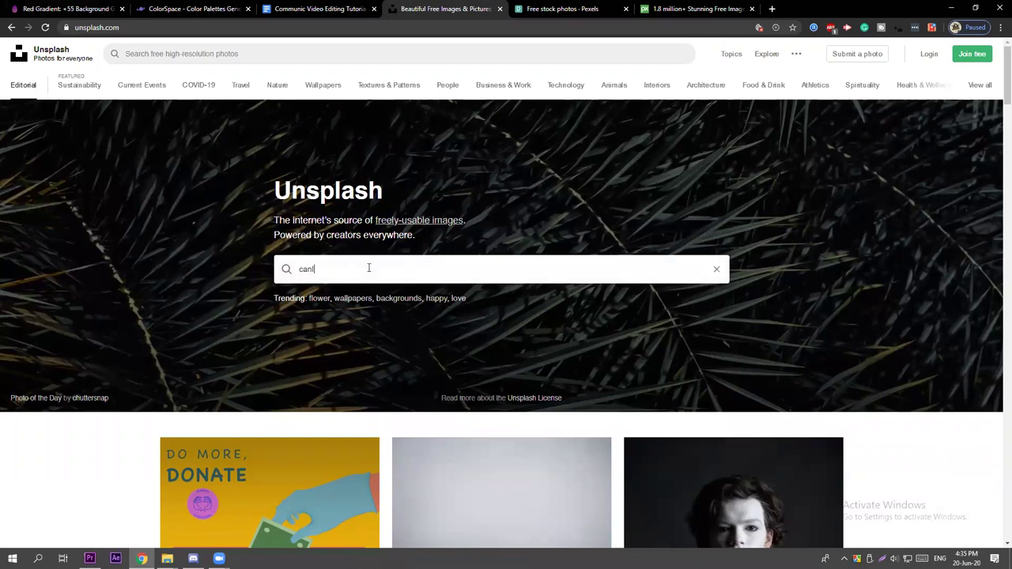
key("Return")
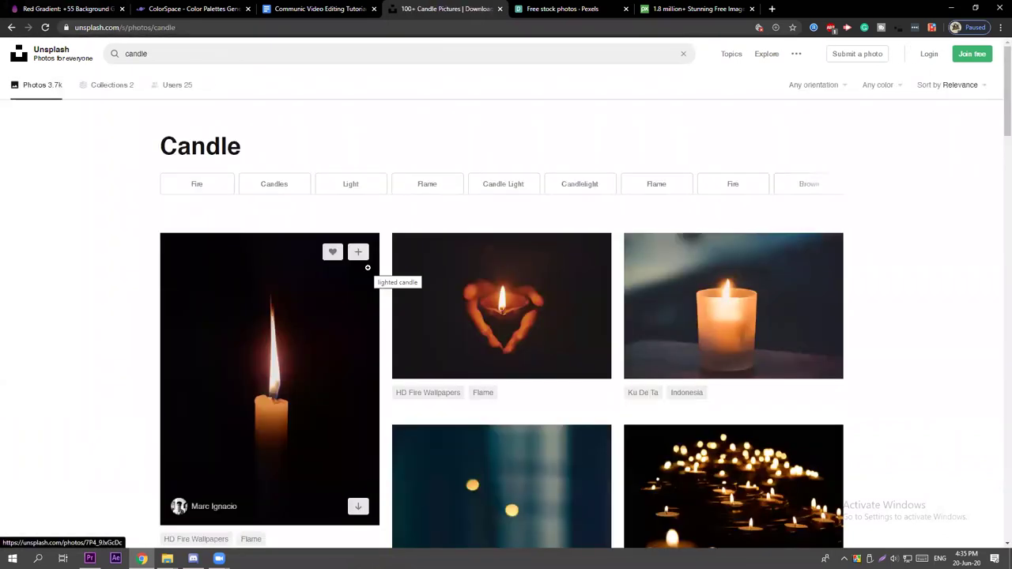
scroll(94, 290, "down", 4)
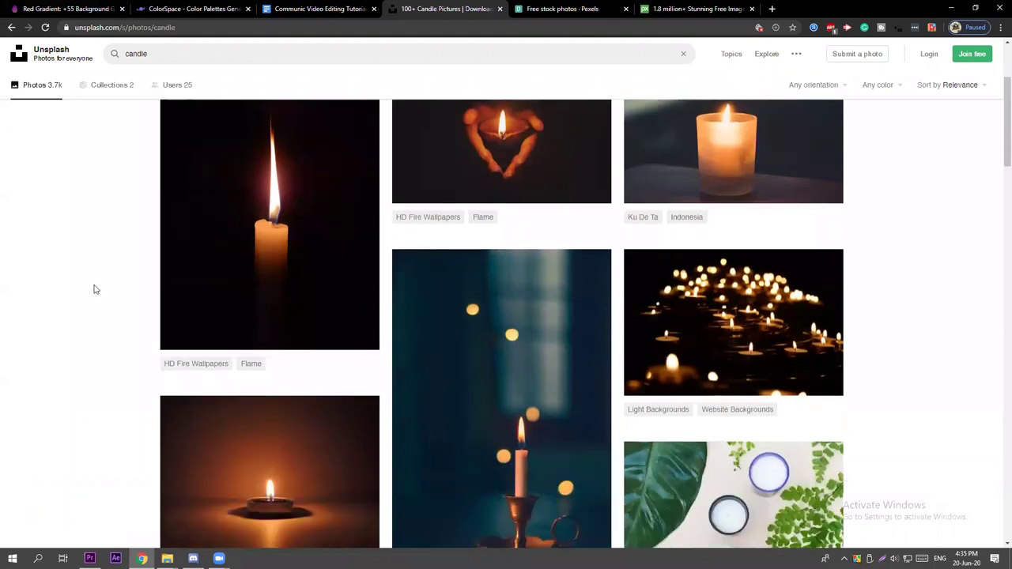
scroll(93, 289, "down", 6)
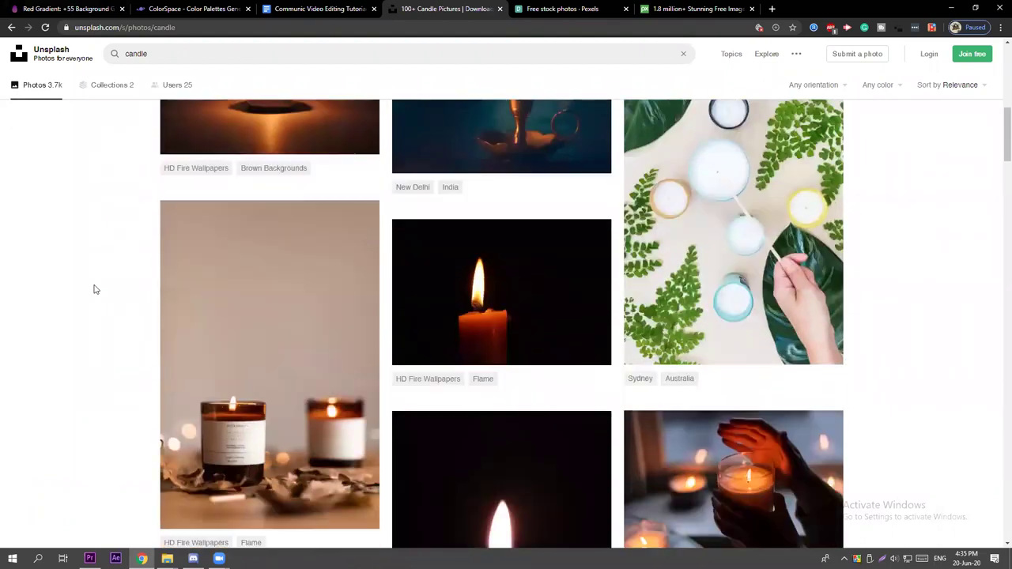
scroll(94, 289, "down", 6)
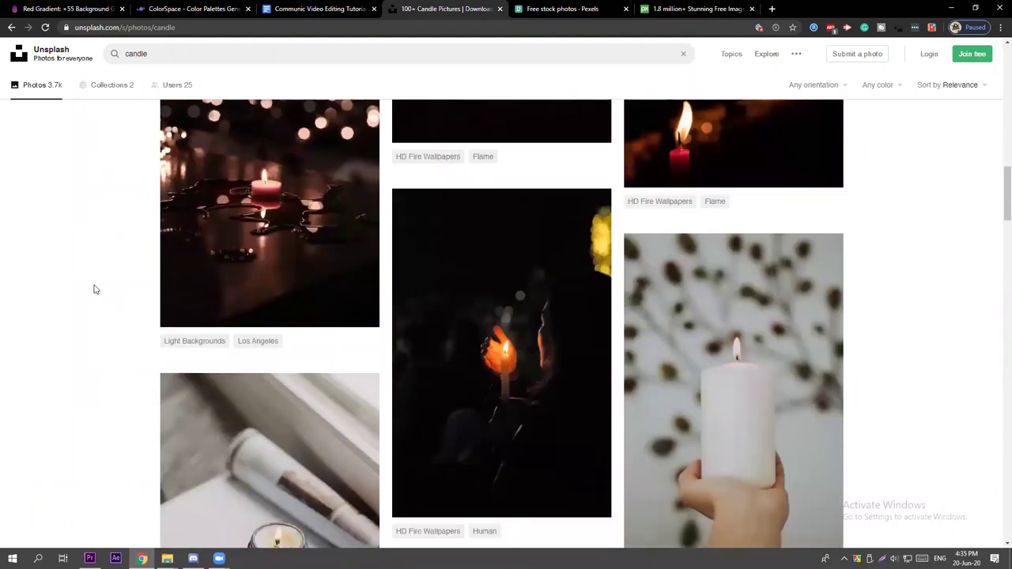
scroll(93, 290, "down", 5)
scroll(93, 290, "up", 12)
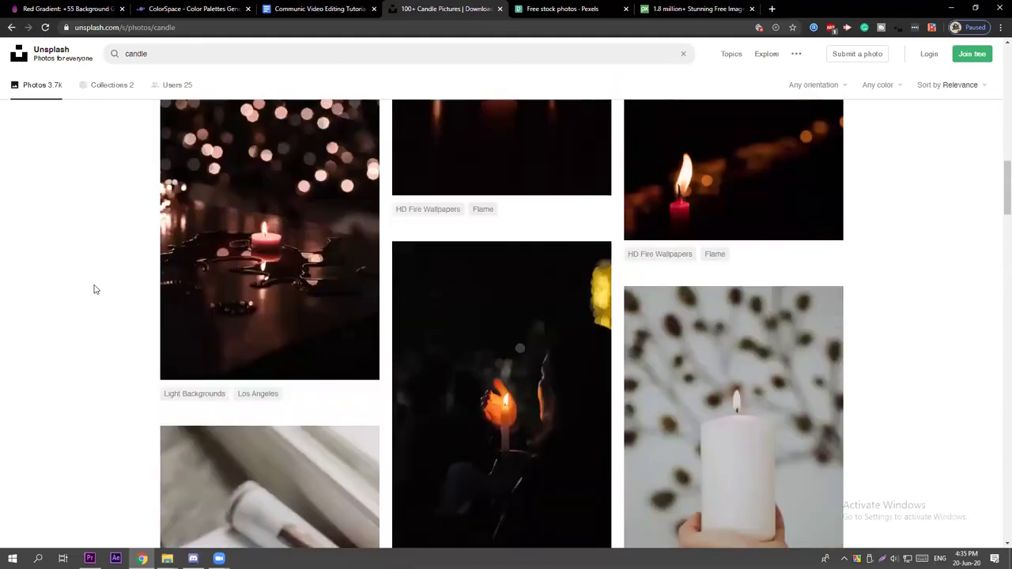
scroll(110, 281, "up", 3)
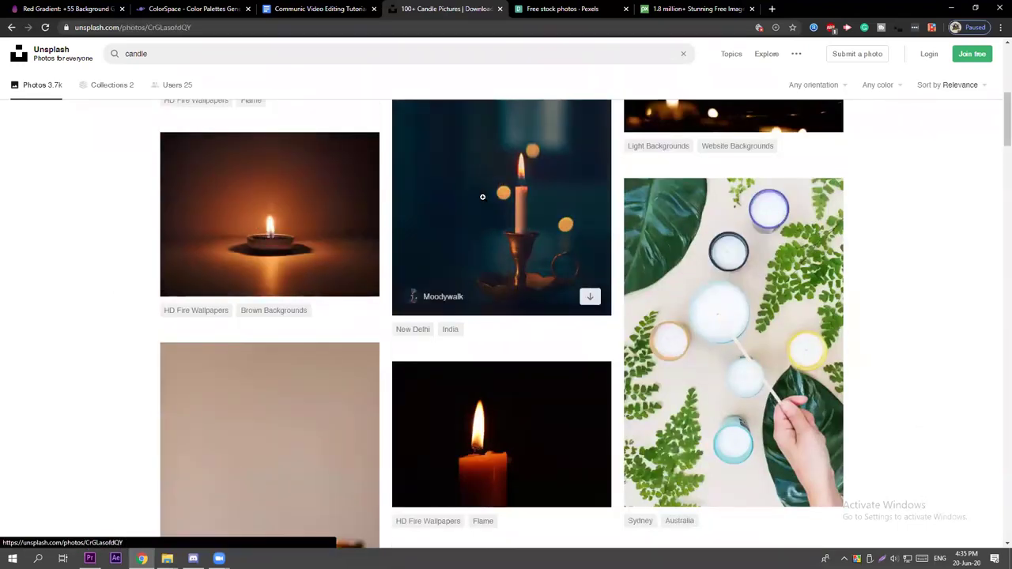
View the brass candlestick photo full-size, close it, and move to Pixabay.
left_click(484, 197)
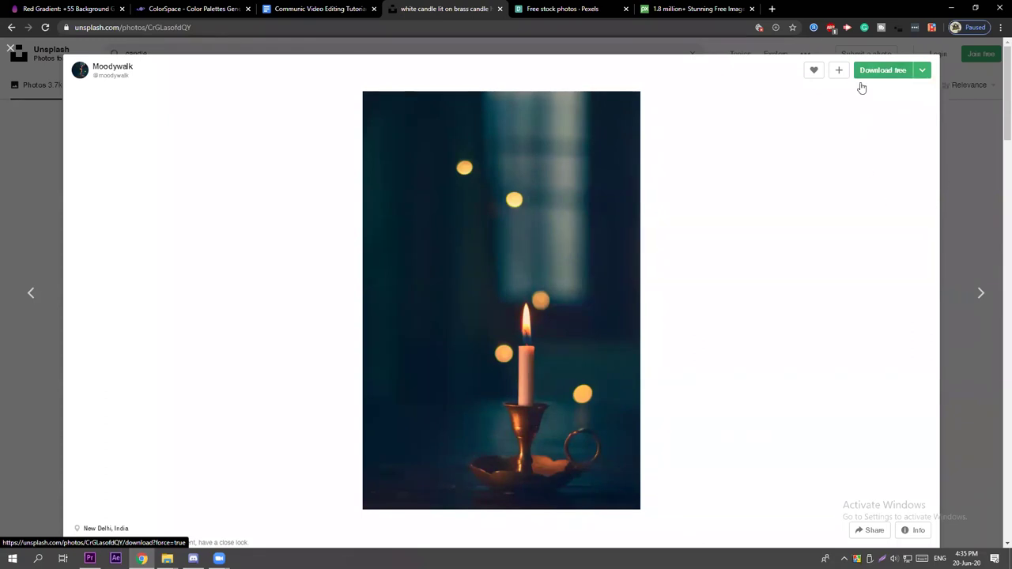
left_click(987, 144)
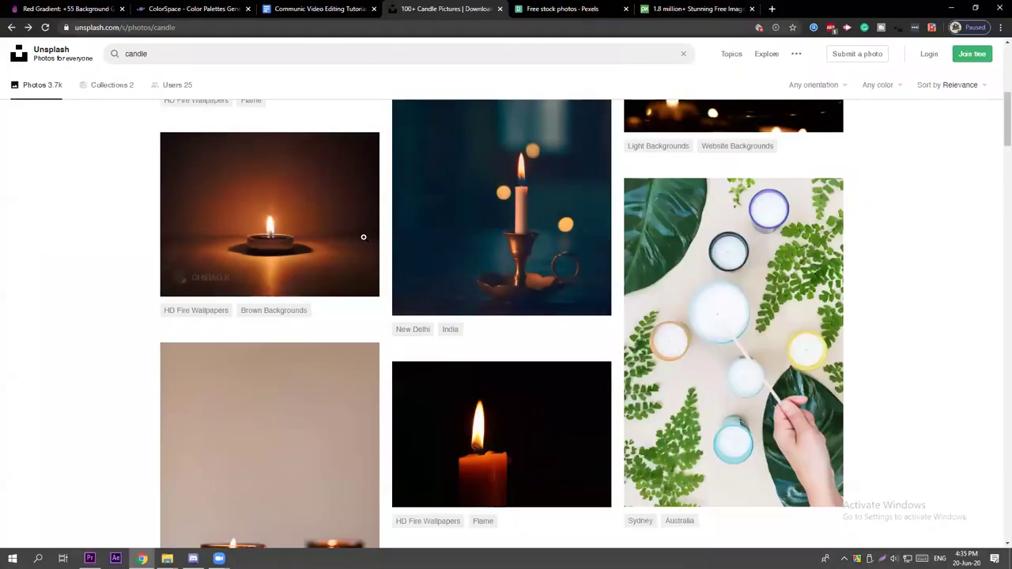
scroll(363, 237, "up", 5)
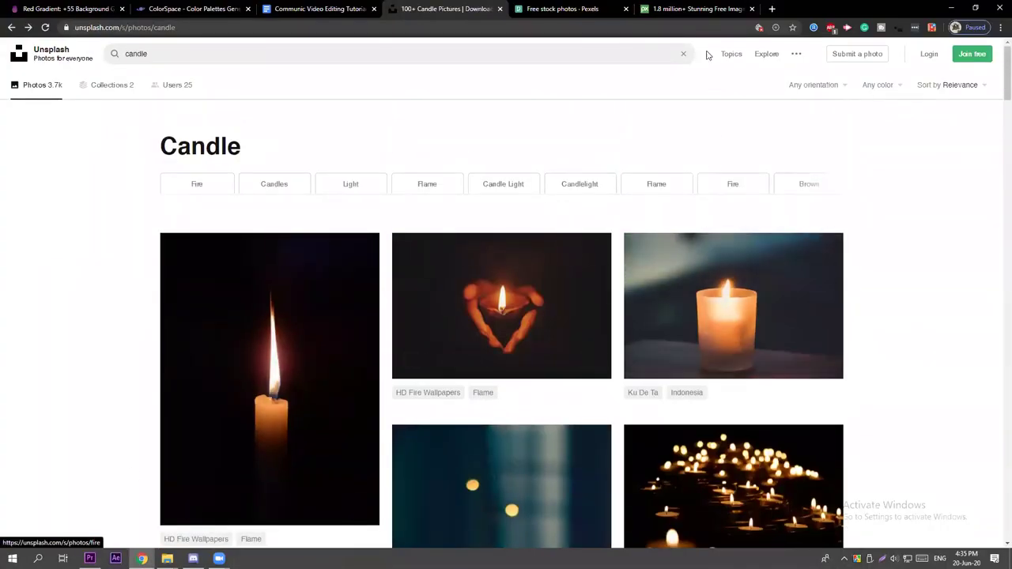
left_click(704, 9)
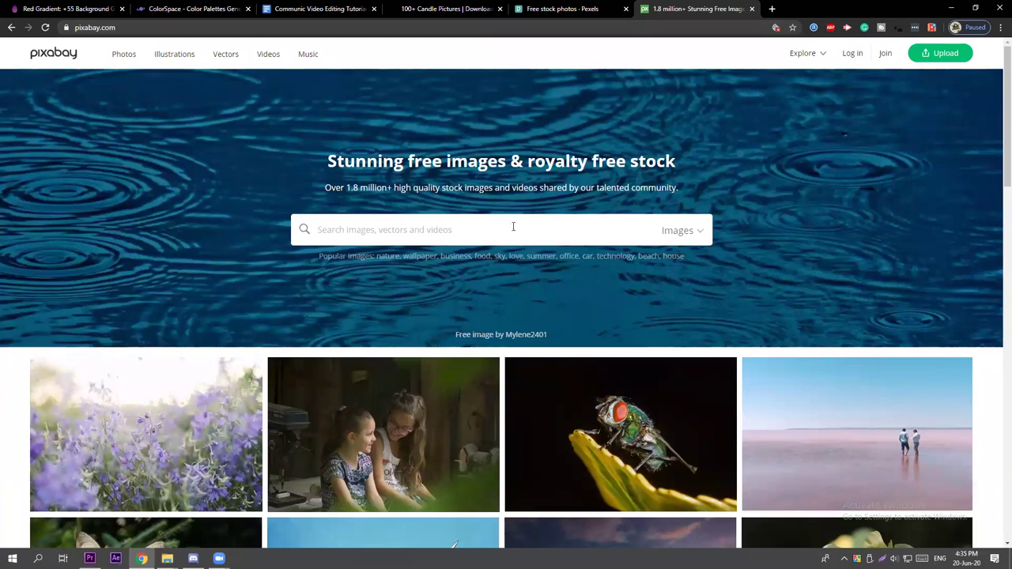
Search Pixabay videos for 'Candle'.
left_click(696, 232)
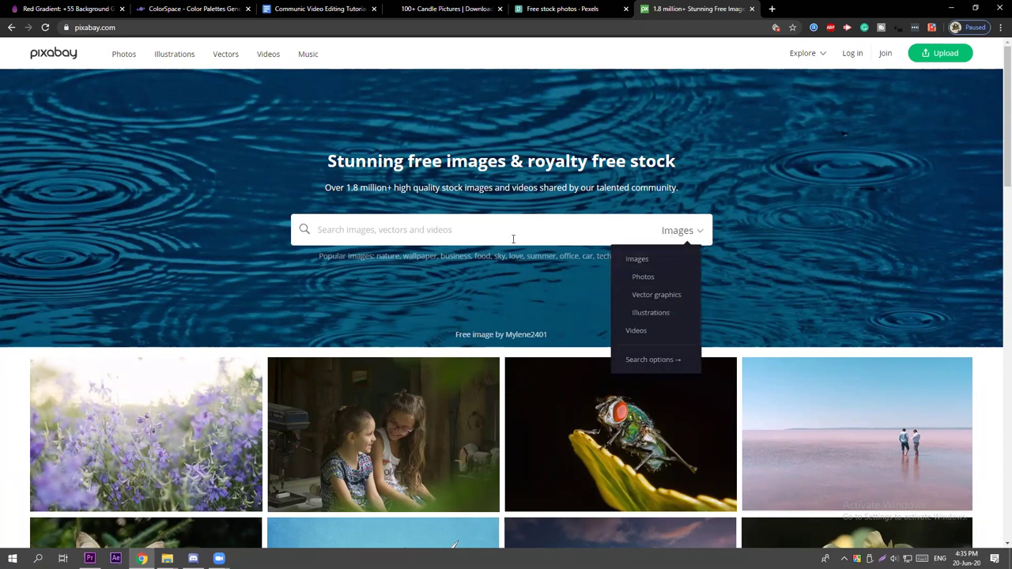
left_click(674, 239)
left_click(395, 234)
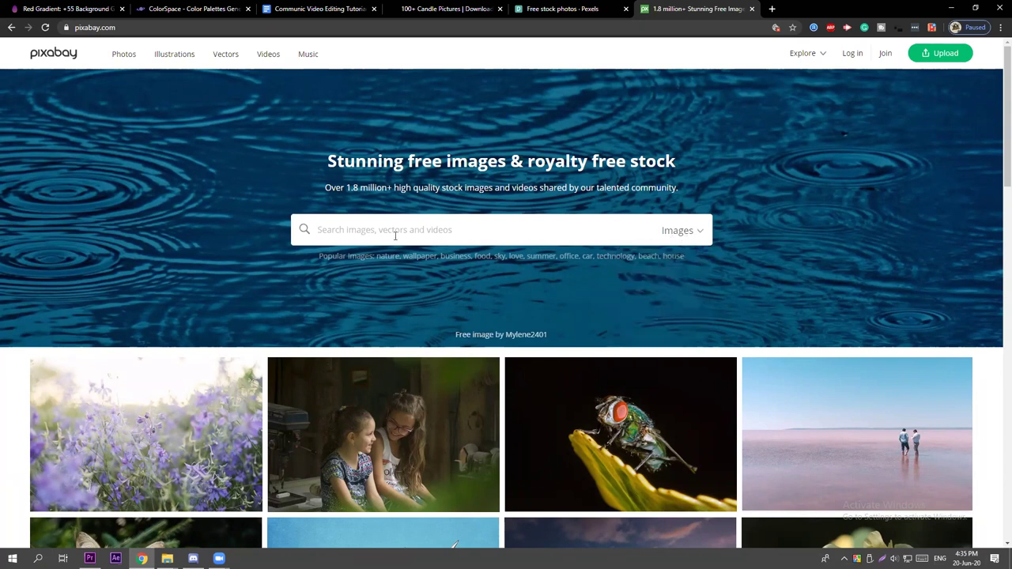
type("Candle")
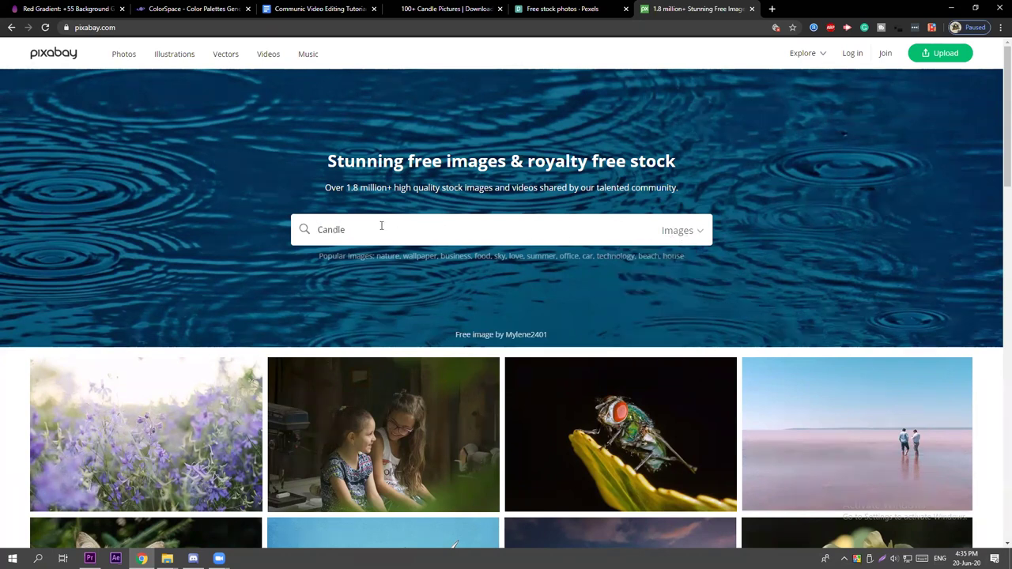
left_click(678, 230)
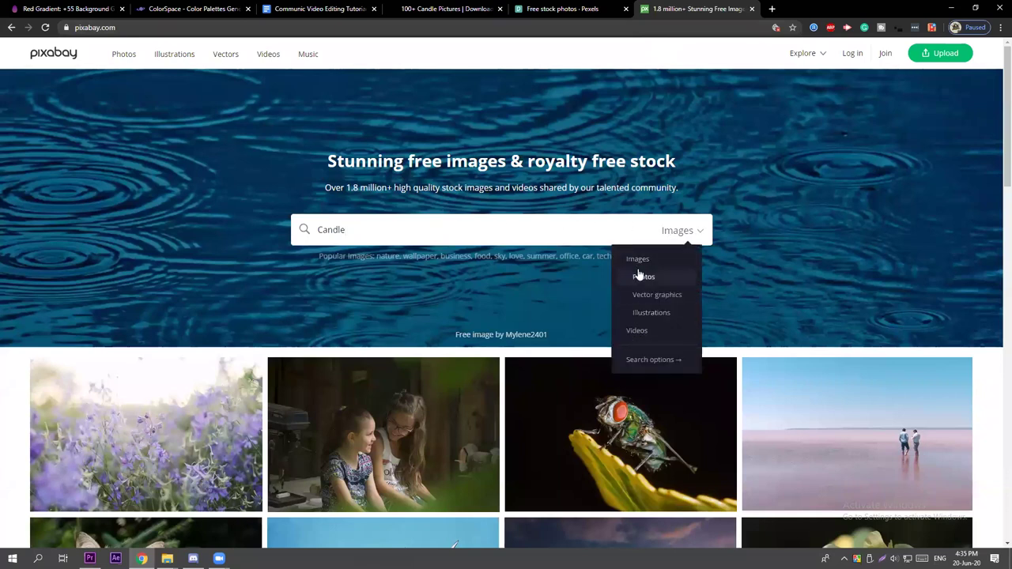
left_click(637, 332)
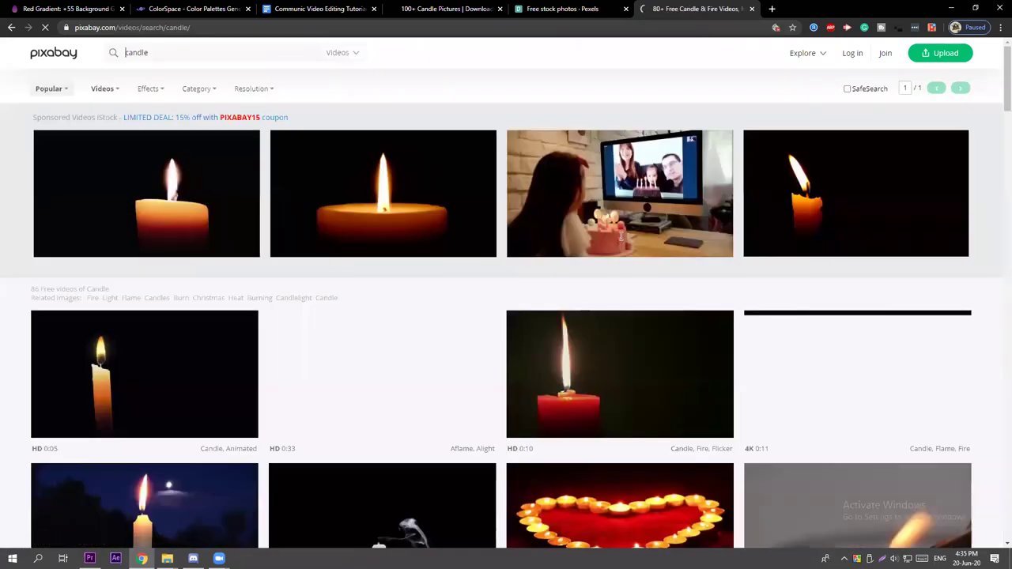
Scroll through the candle video results, then return to Premiere Pro.
scroll(364, 261, "down", 3)
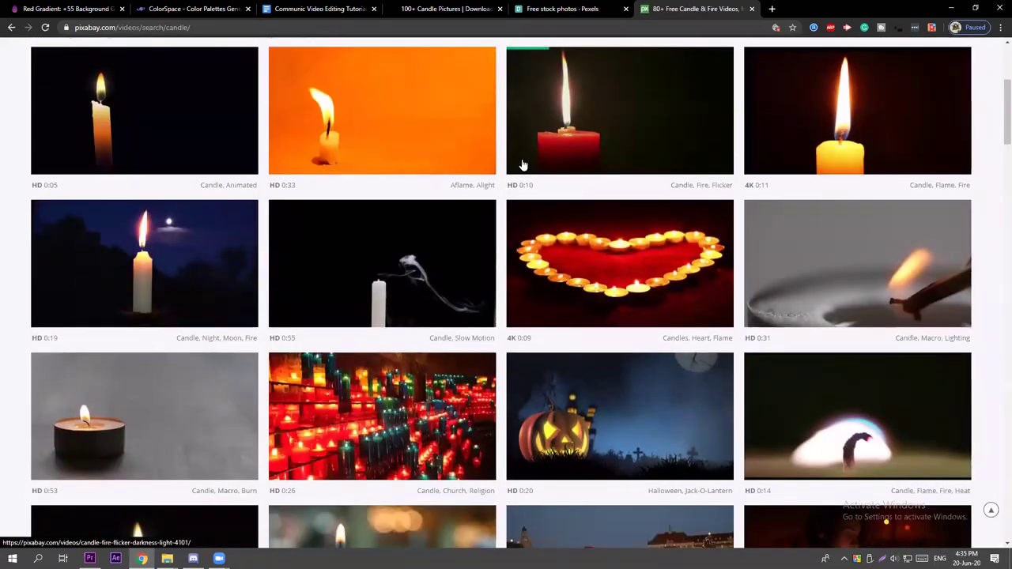
scroll(519, 189, "up", 1)
mouse_move(530, 231)
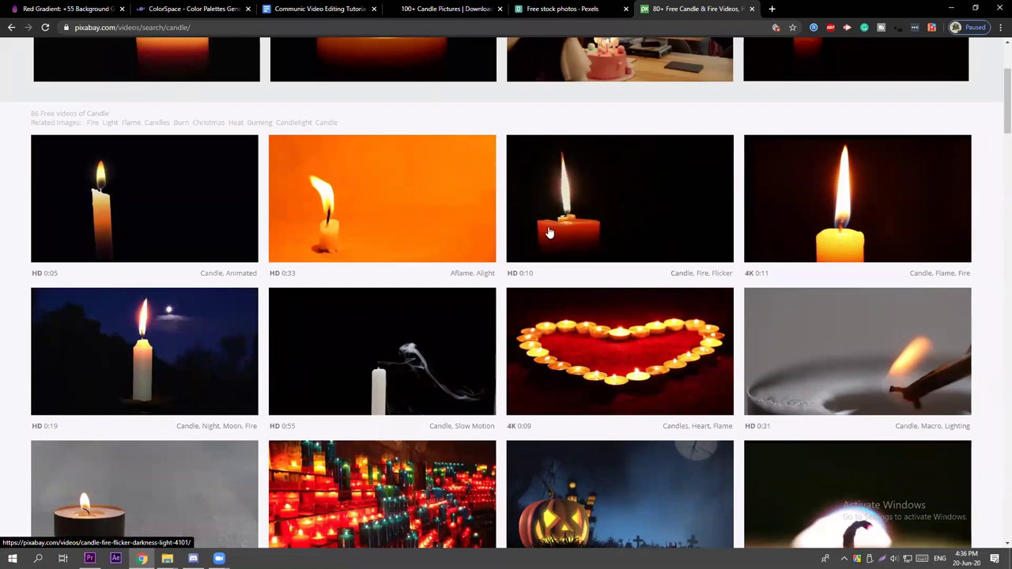
scroll(589, 238, "down", 2)
scroll(589, 239, "down", 2)
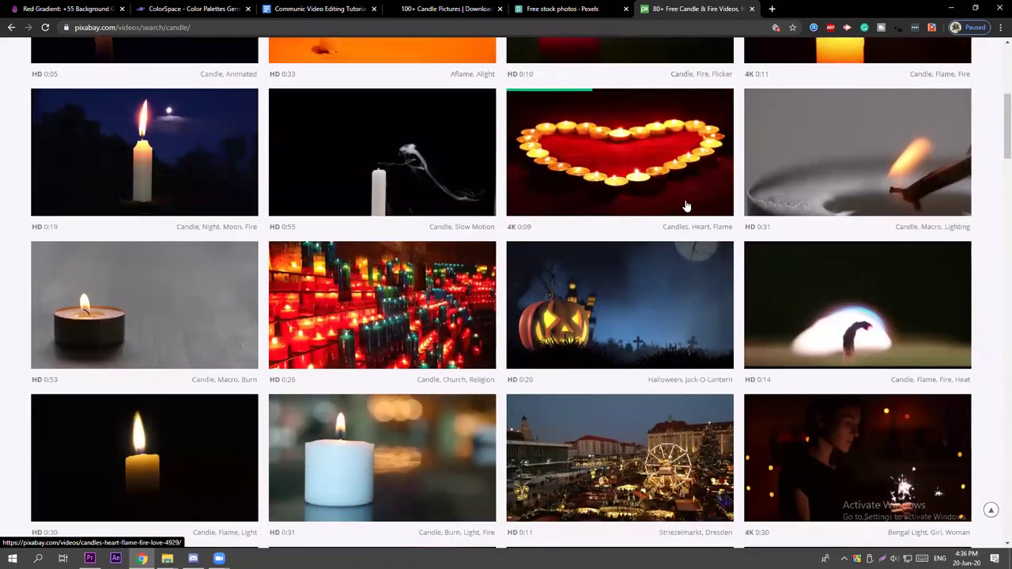
scroll(456, 299, "down", 2)
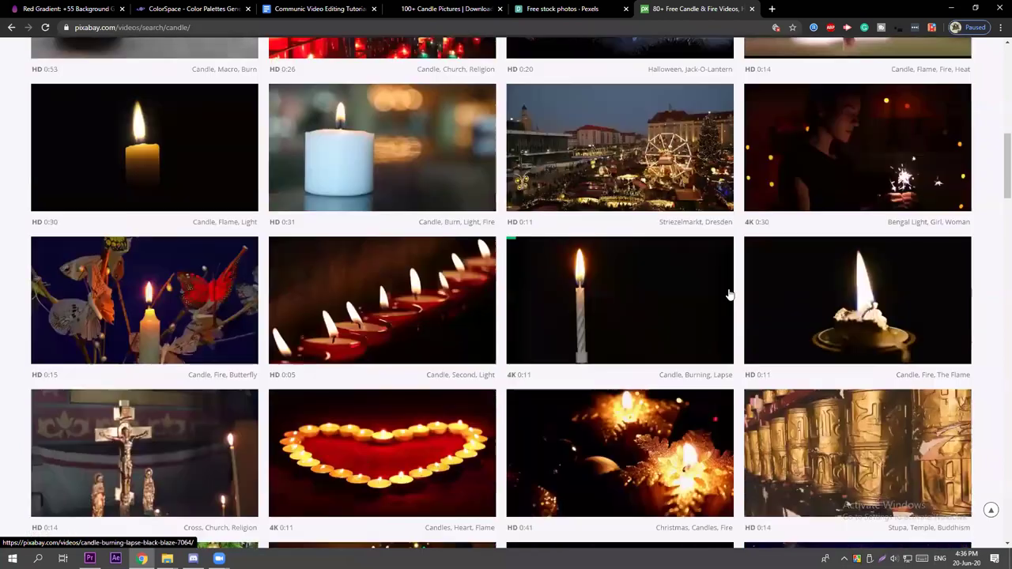
scroll(624, 287, "down", 2)
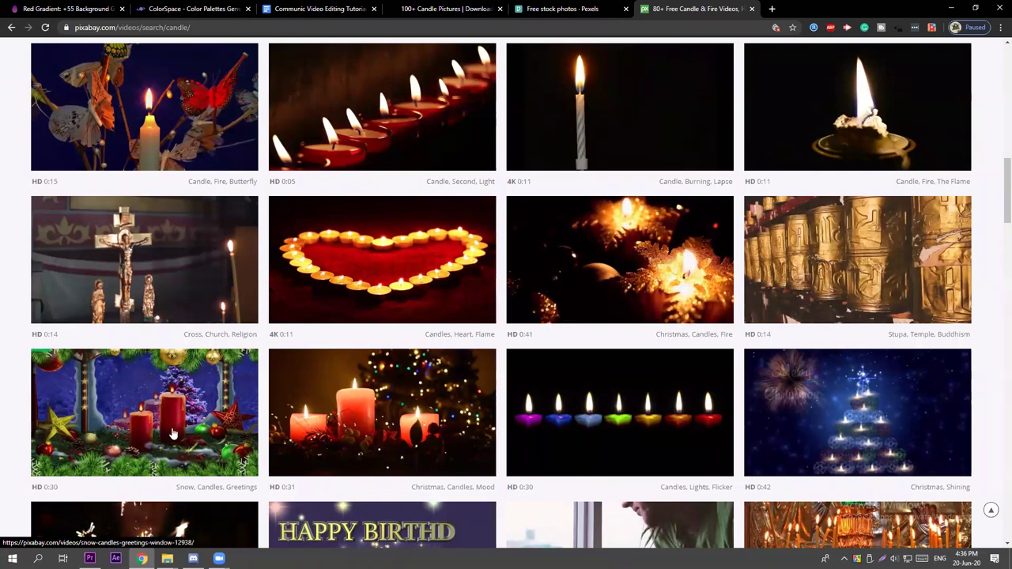
mouse_move(91, 553)
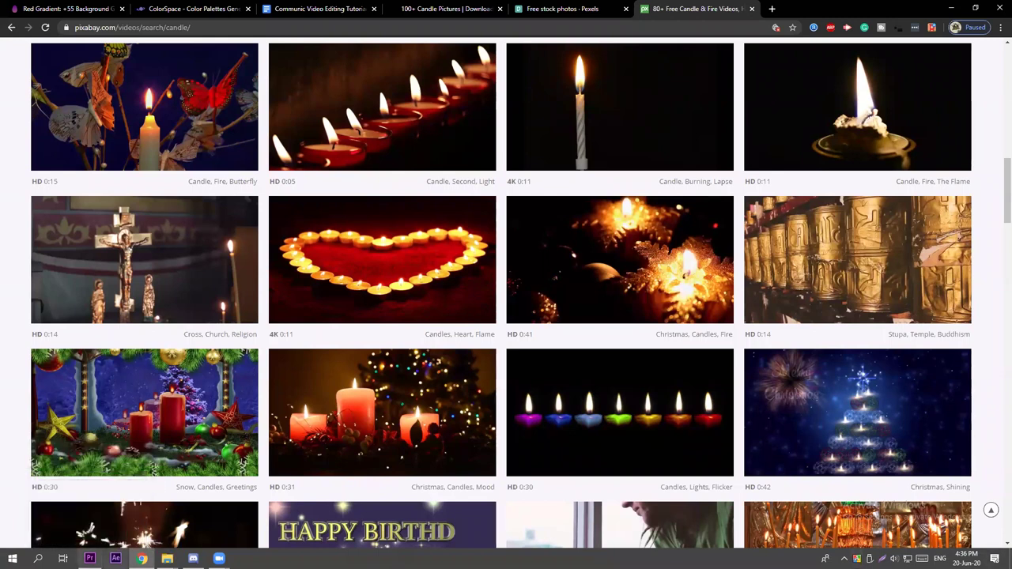
left_click(89, 558)
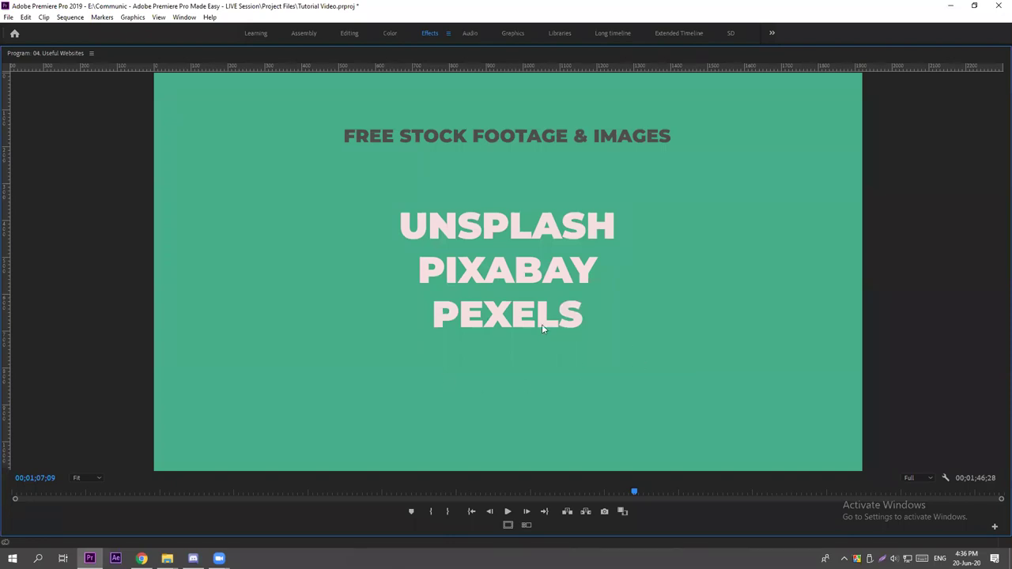
Restore the workspace and open the 01. Full Video sequence from the Project panel.
key("grave")
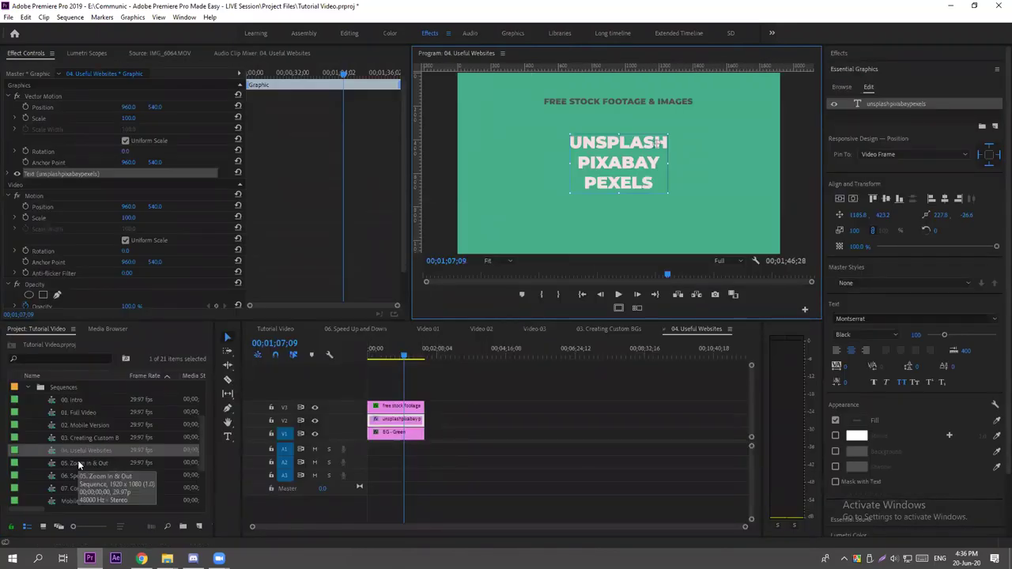
scroll(78, 460, "down", 1)
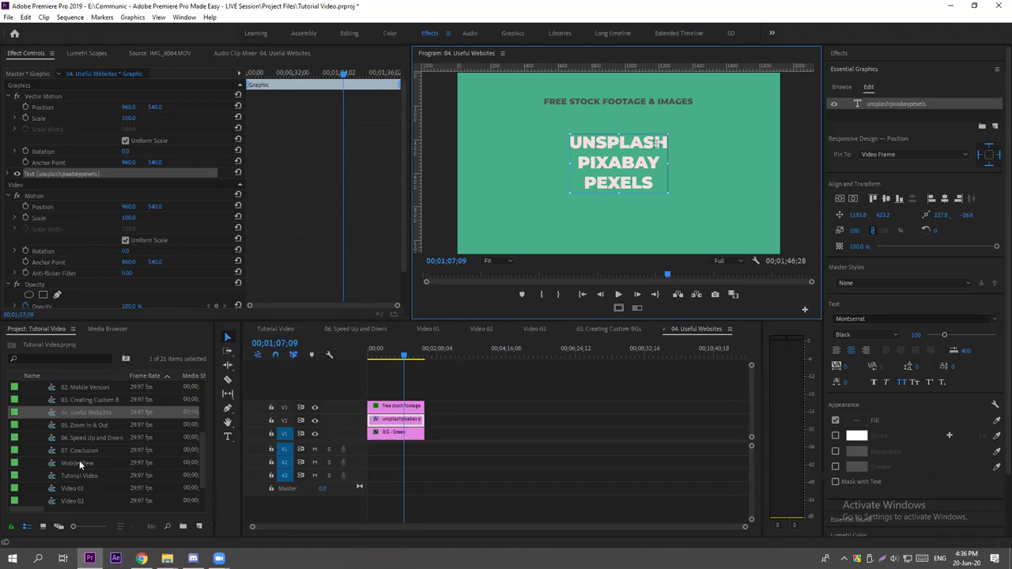
scroll(79, 460, "up", 2)
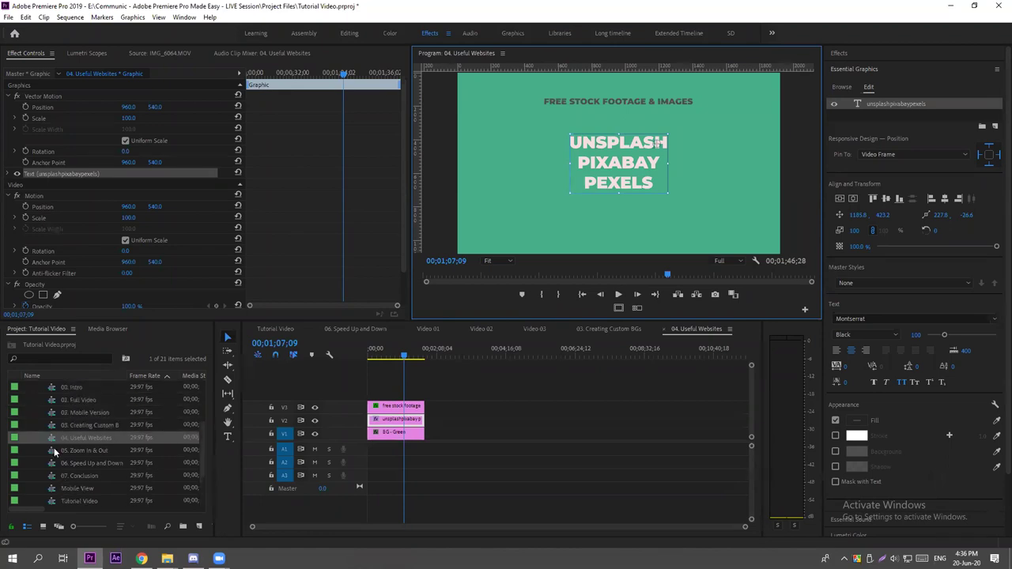
left_click(51, 404)
double_click(84, 400)
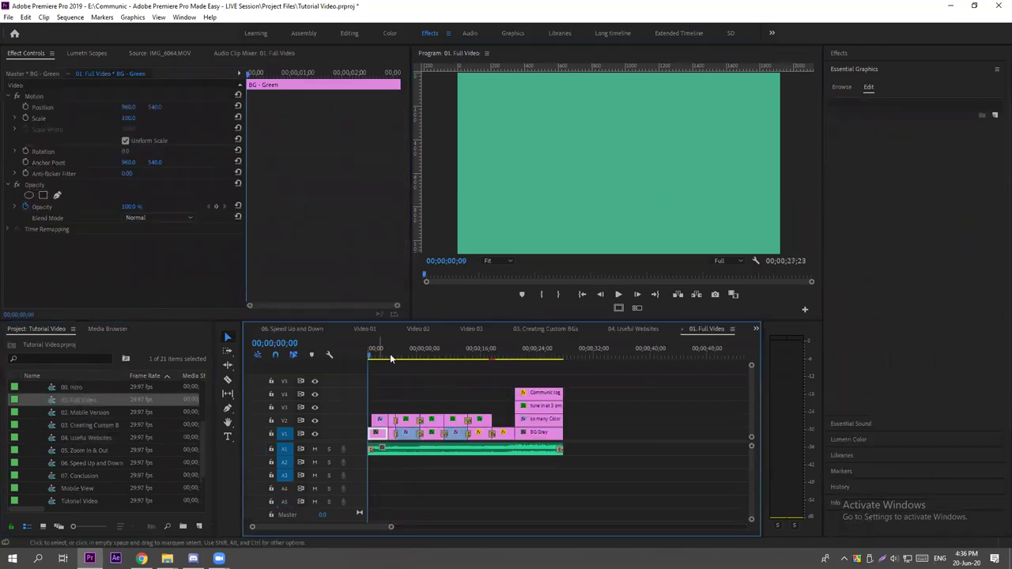
Play from the READY? title card, stopping on the LET'S GO! card.
left_click_drag(368, 356, 378, 360)
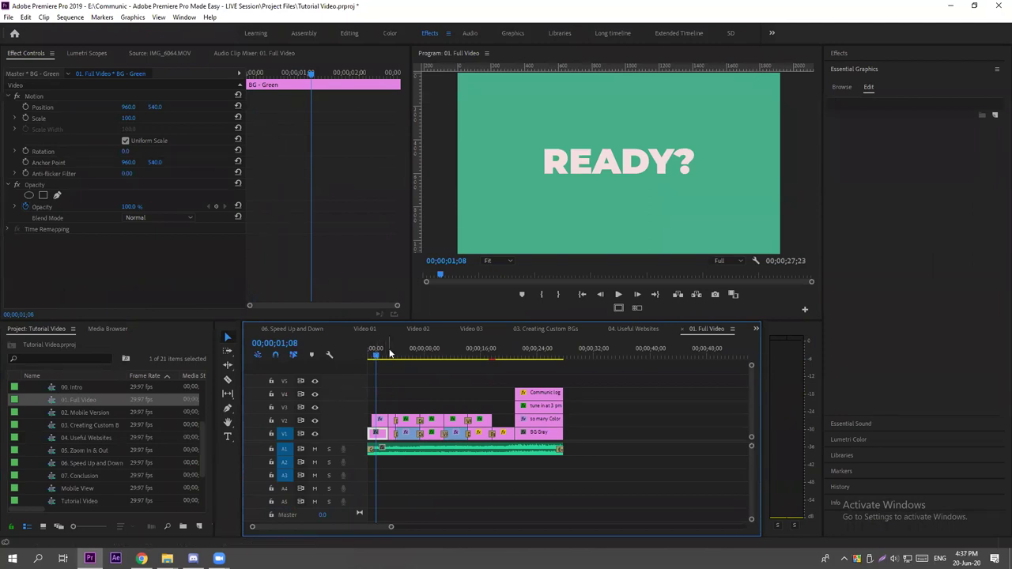
key("space")
left_click_drag(391, 526, 333, 527)
key("space")
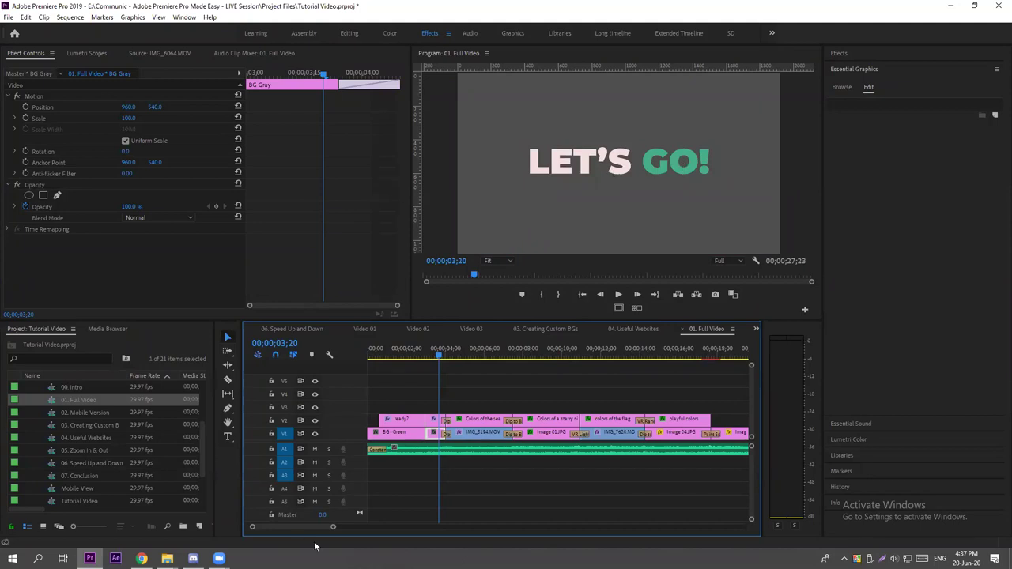
scroll(417, 492, "up", 3)
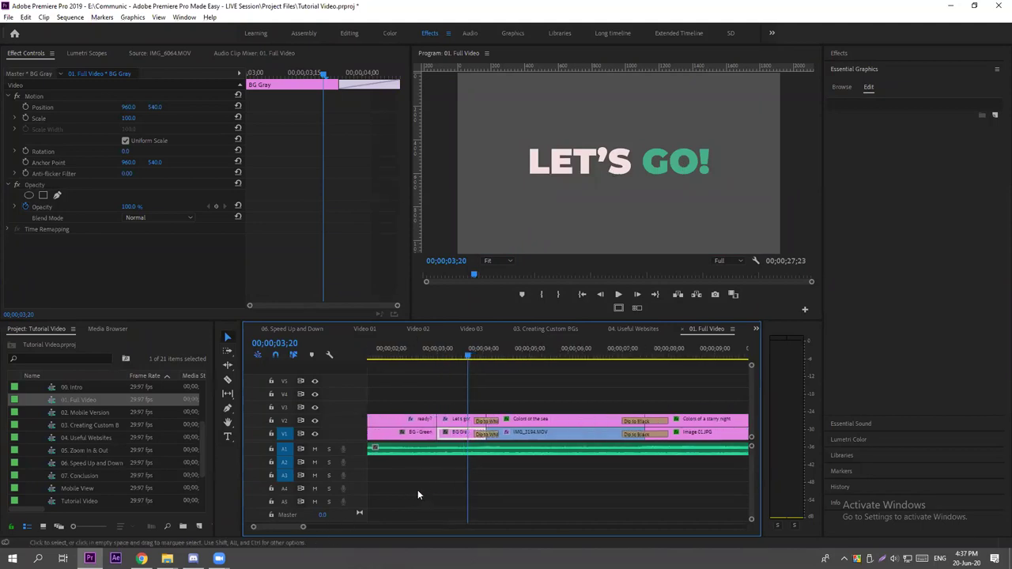
scroll(468, 491, "down", 1)
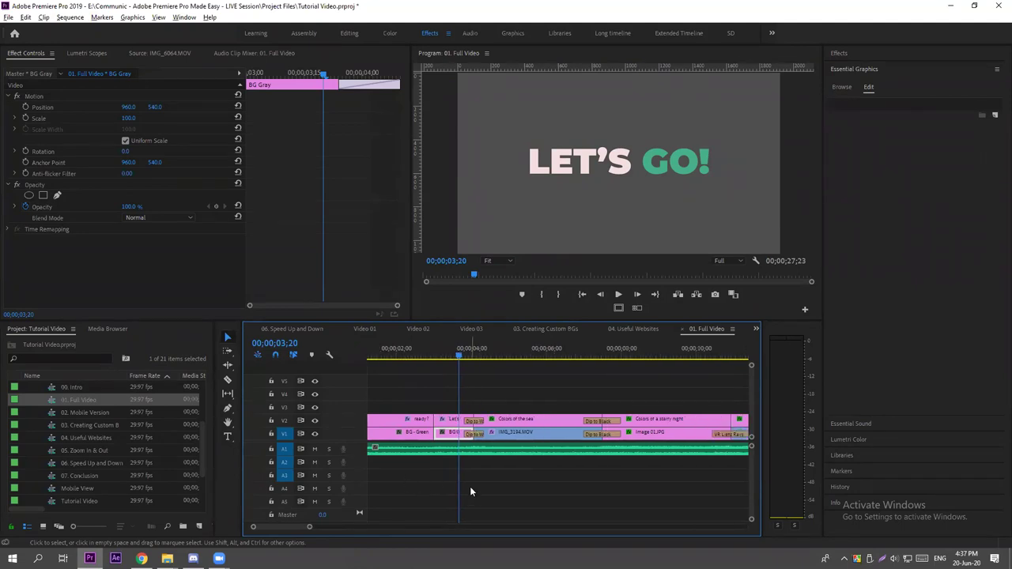
Review the whole Full Video sequence fitted in a maximized Timeline, then restore the normal panel layout.
key("grave")
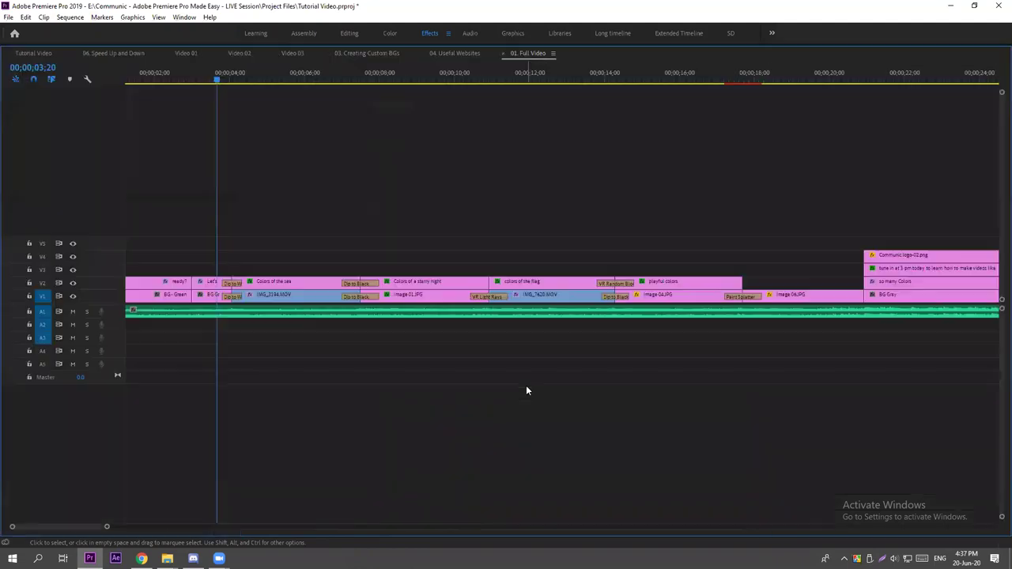
key("minus")
key("alt")
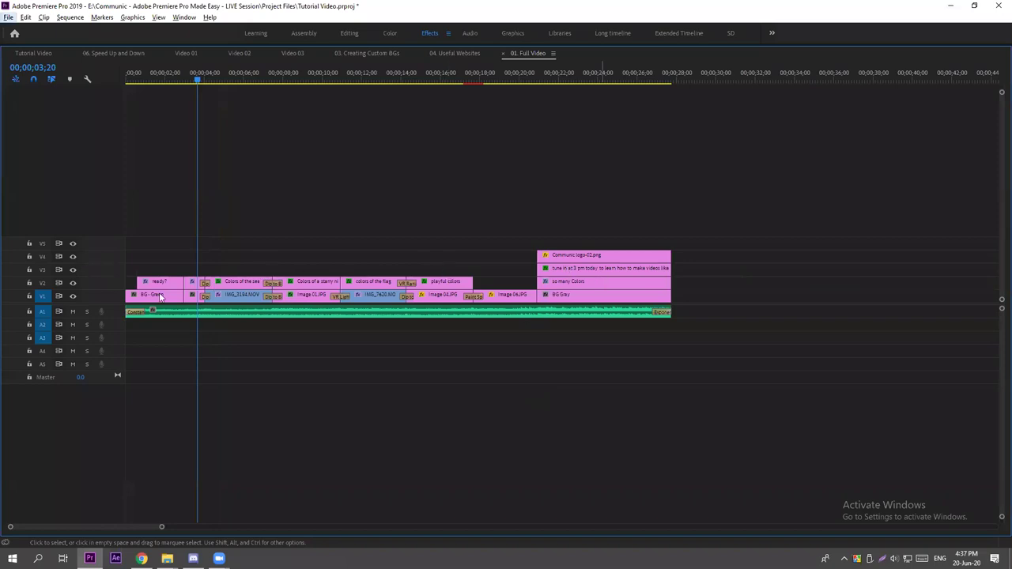
mouse_move(160, 296)
key("grave")
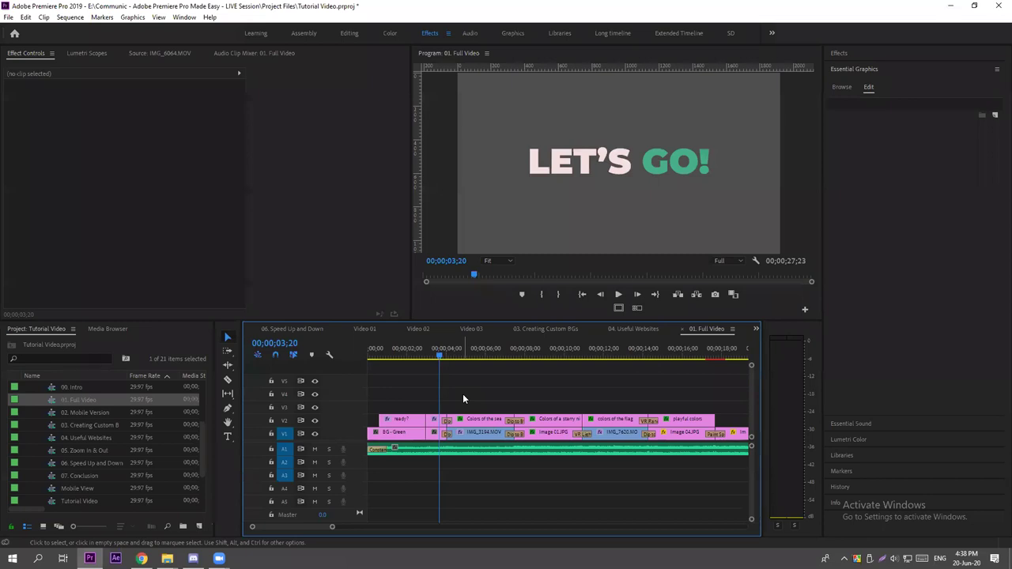
Zoom out and move the playhead to 00;00;53;22, past the end of the sequence.
scroll(452, 398, "down", 4)
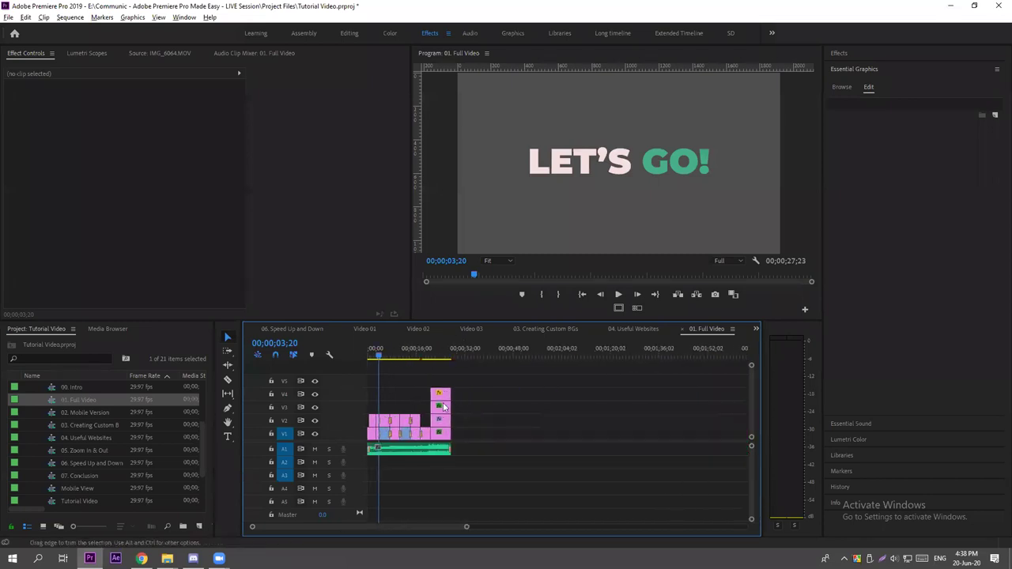
scroll(473, 378, "down", 2)
left_click(475, 355)
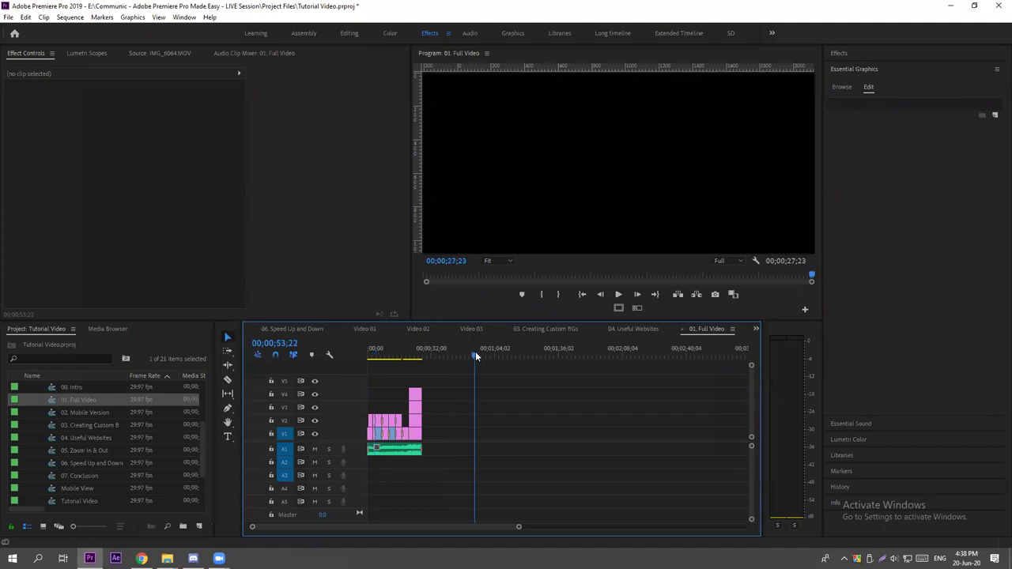
scroll(39, 443, "up", 3)
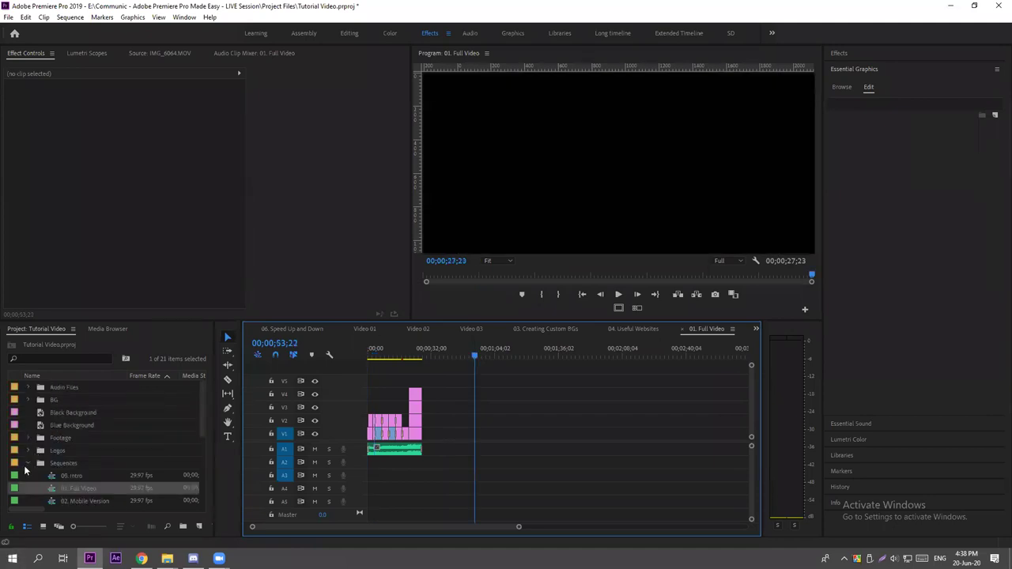
Drag Image 01.JPG from the Still Images bin onto V1 at the playhead.
left_click(28, 459)
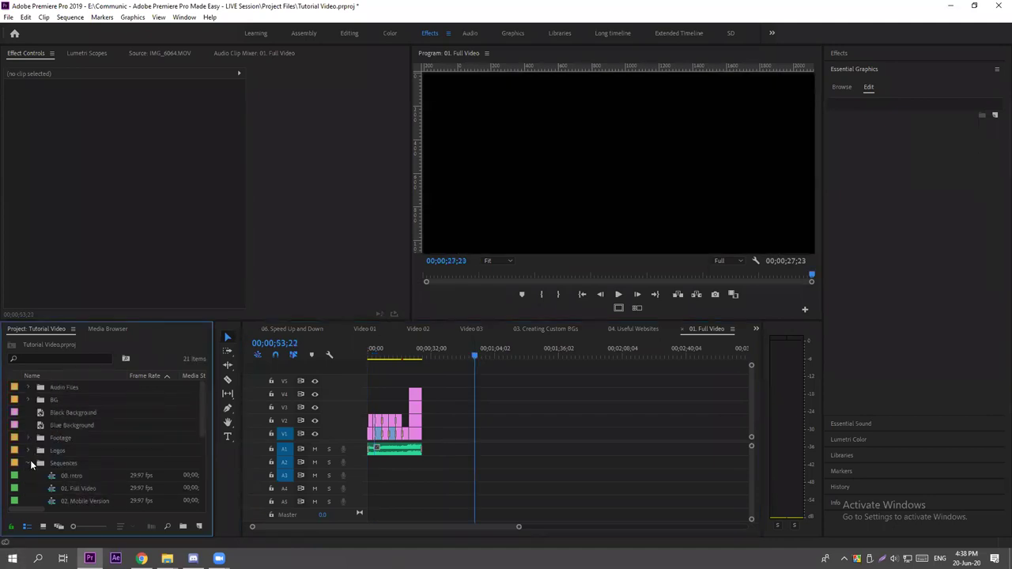
left_click(28, 464)
left_click(28, 476)
scroll(45, 483, "down", 1)
left_click_drag(48, 468, 479, 467)
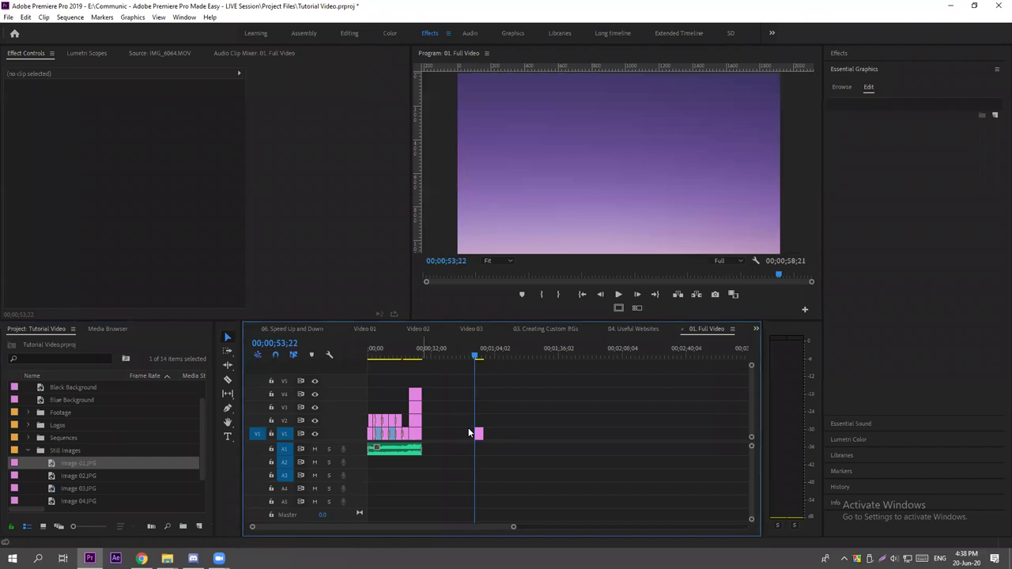
Set the sunset still's Scale to 35 in Effect Controls.
left_click(479, 433)
left_click(129, 118)
type("35")
key("Return")
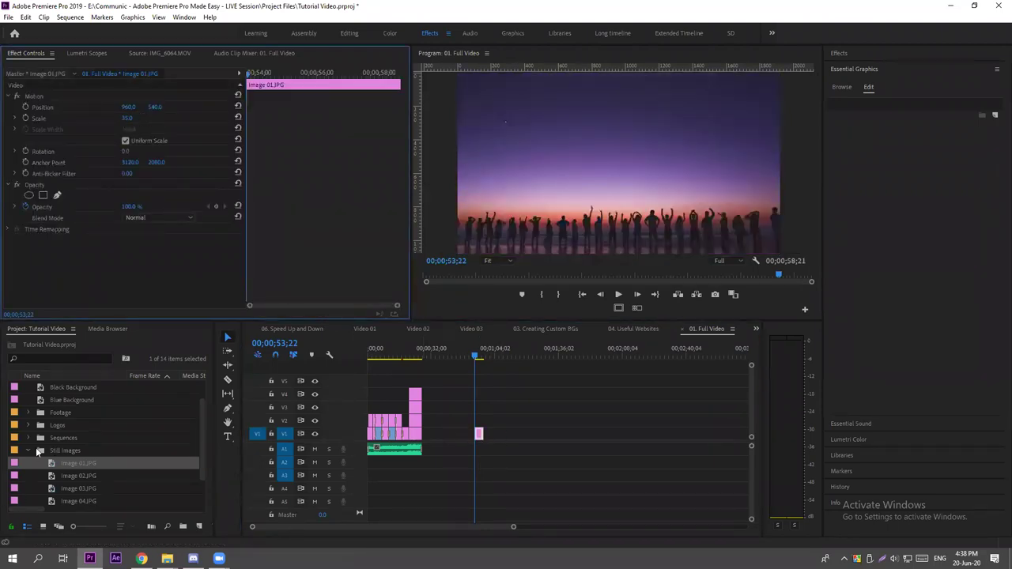
Place IMG_3194.MOV from Footage right after the sunset still on the timeline.
left_click(27, 412)
left_click_drag(54, 427, 493, 433)
left_click(492, 355)
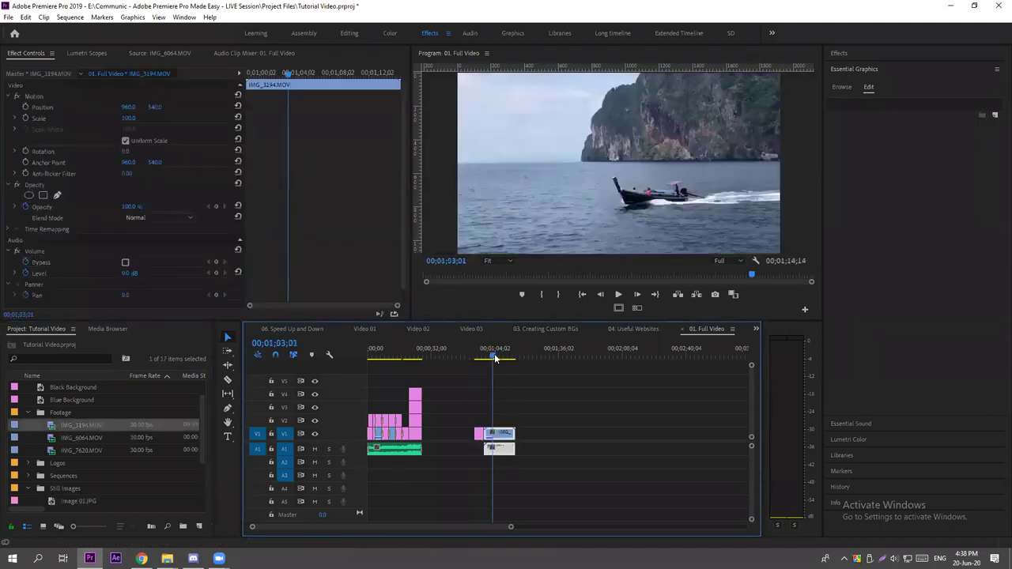
Play and frame-step through the still-to-boat cut, then save the project.
left_click_drag(481, 355, 485, 355)
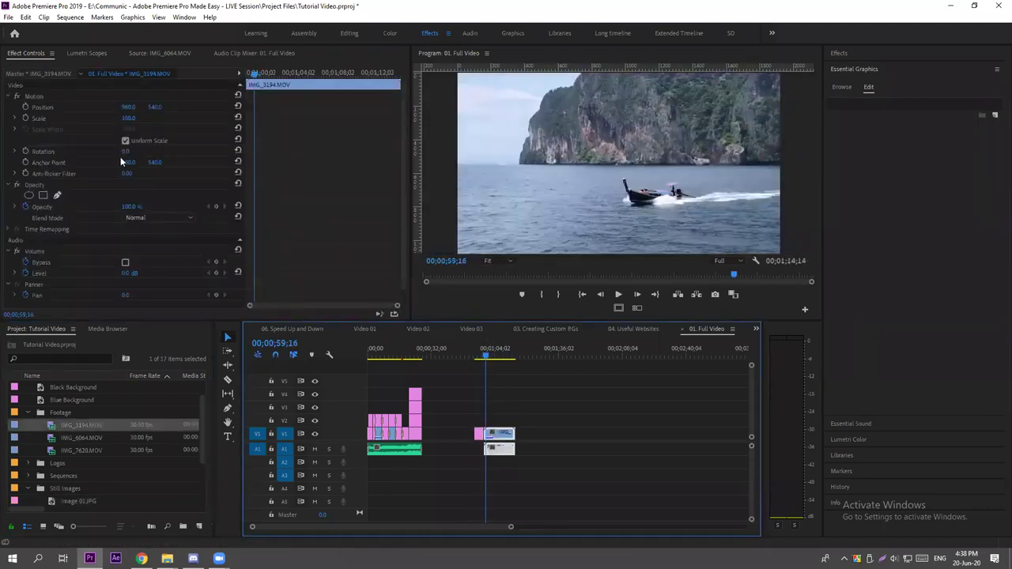
left_click(482, 356)
key("equal")
key("equal")
key("equal")
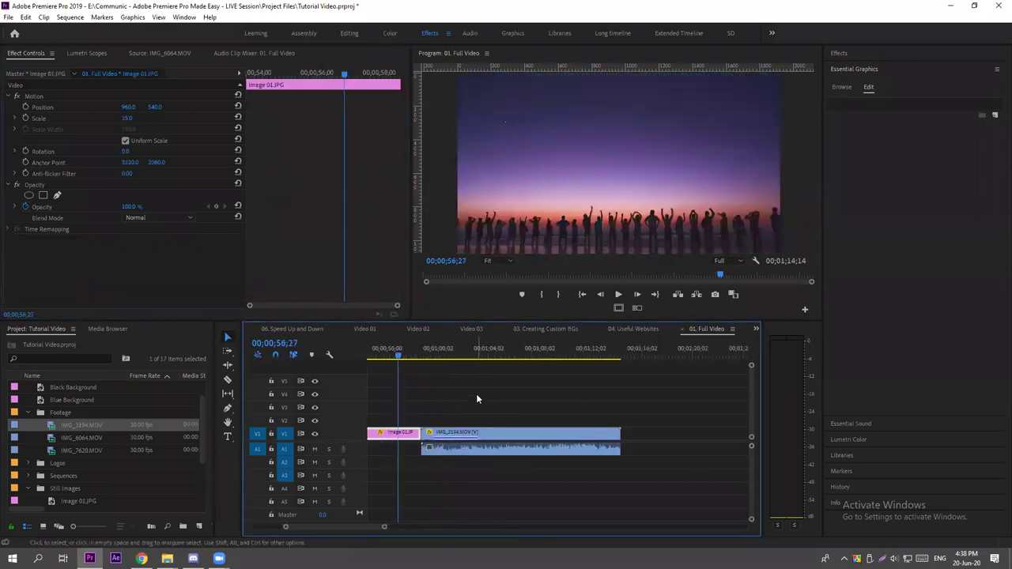
key("space")
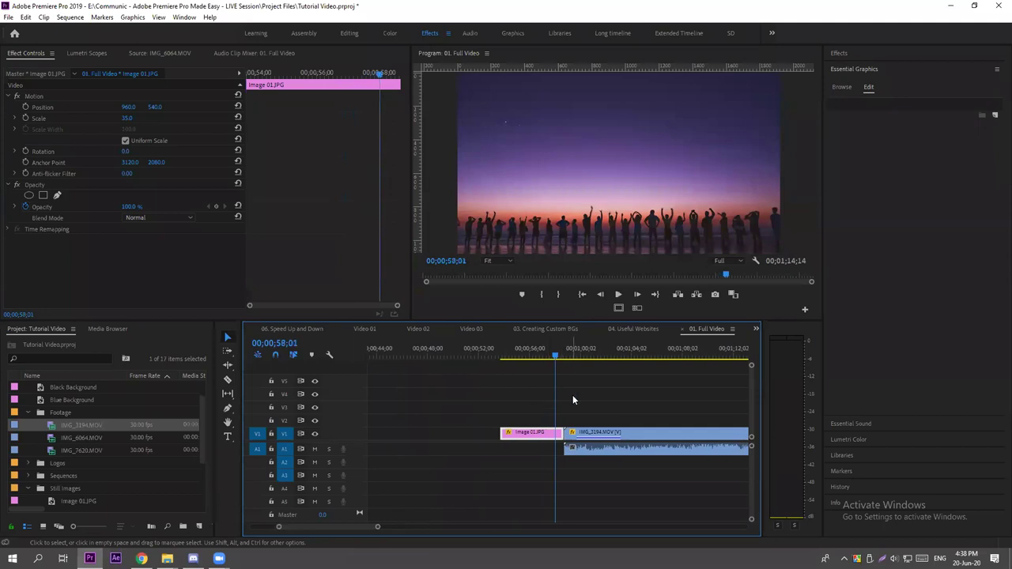
key("space")
key("Left")
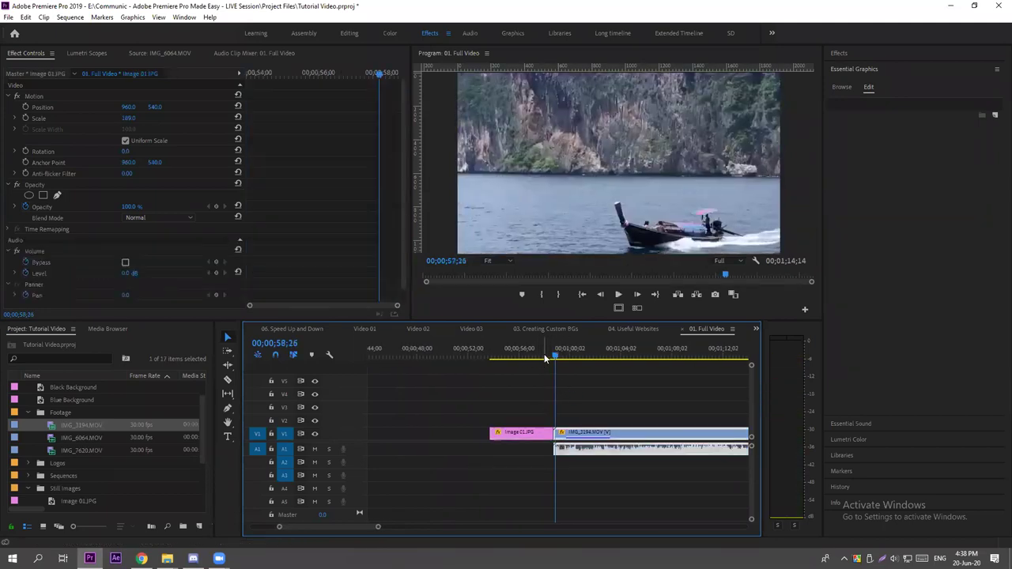
key("Right")
key("Right")
key("Right")
key("Right")
key("Left")
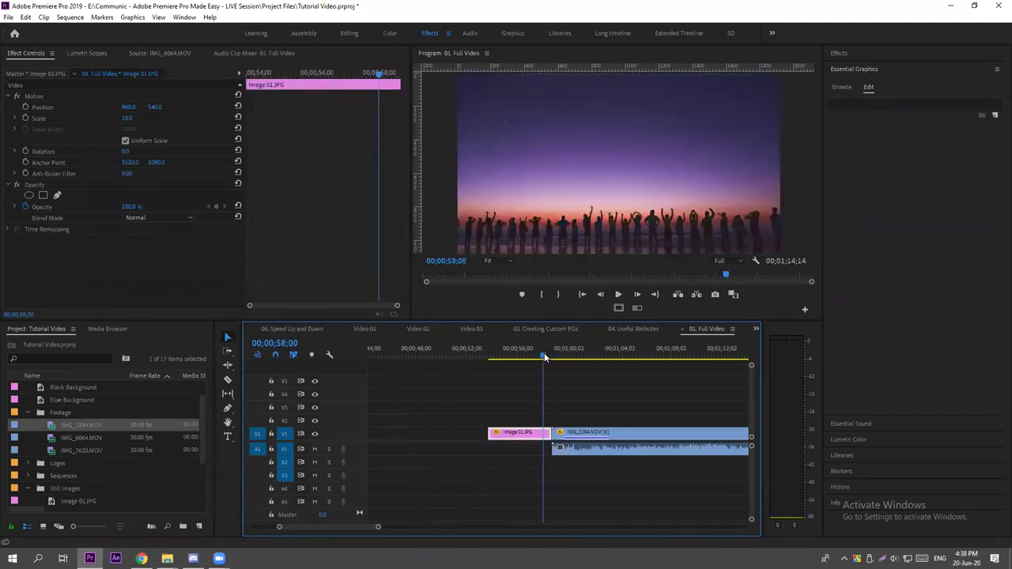
key("Right")
key("Right")
key("Right")
key("Right")
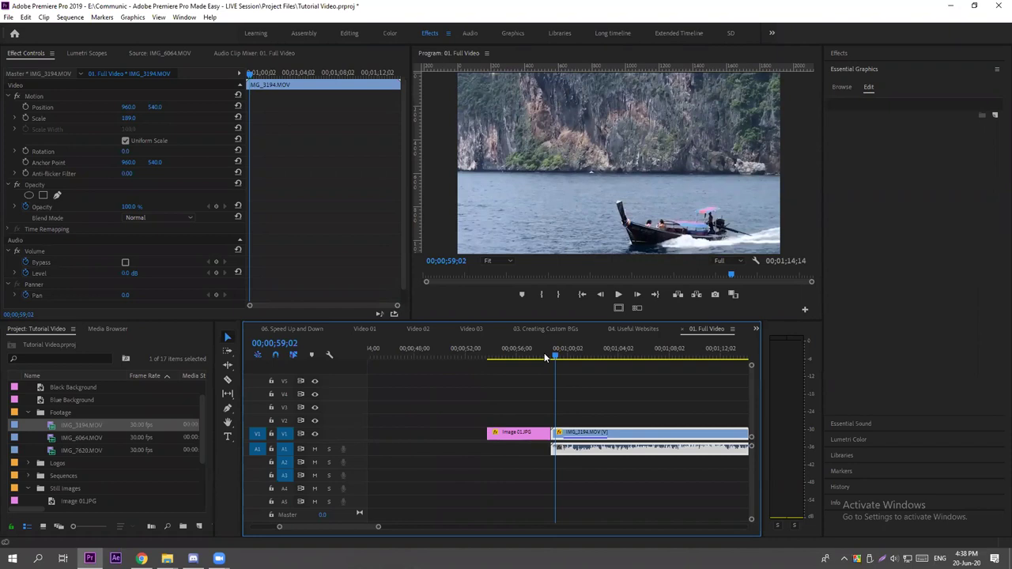
key("ctrl+s")
Collapse Essential Graphics and expand Video Transitions in the Effects panel.
left_click(871, 70)
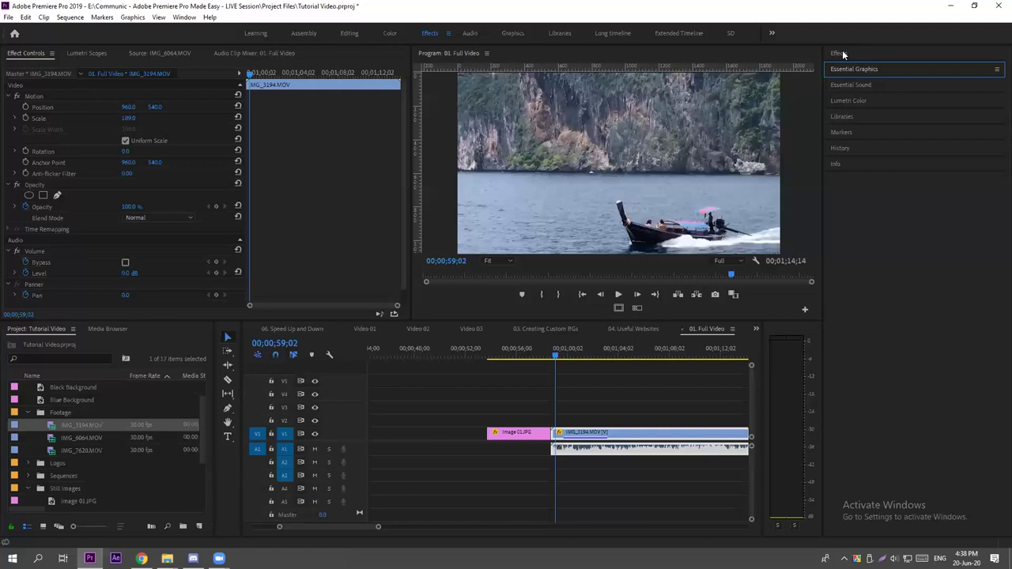
left_click(843, 55)
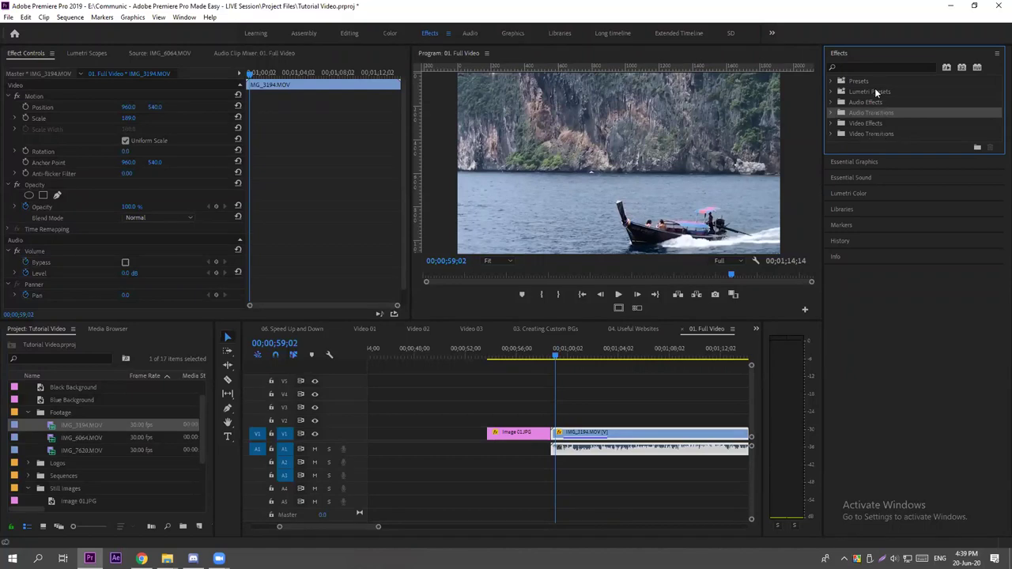
left_click(876, 134)
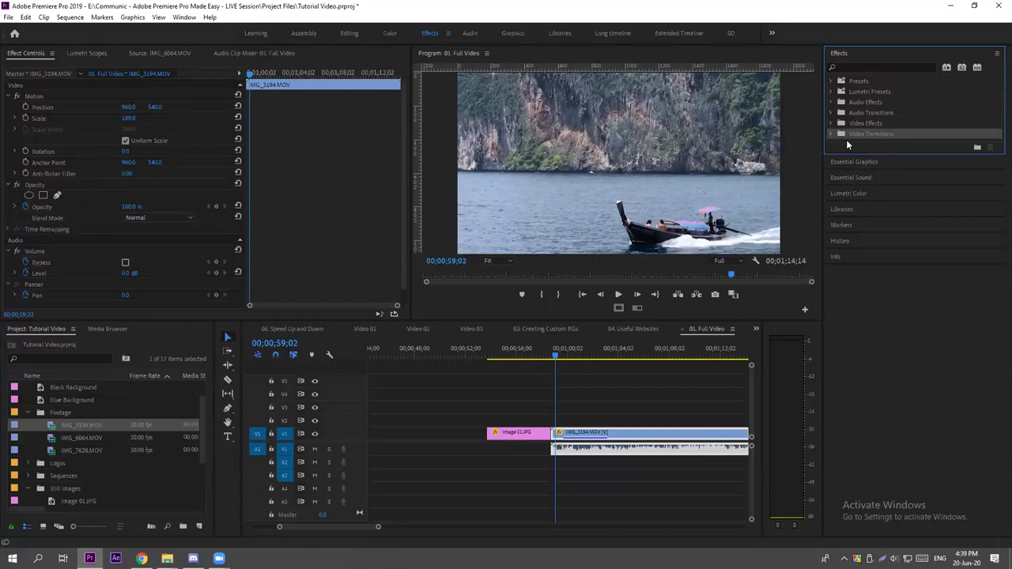
left_click(830, 133)
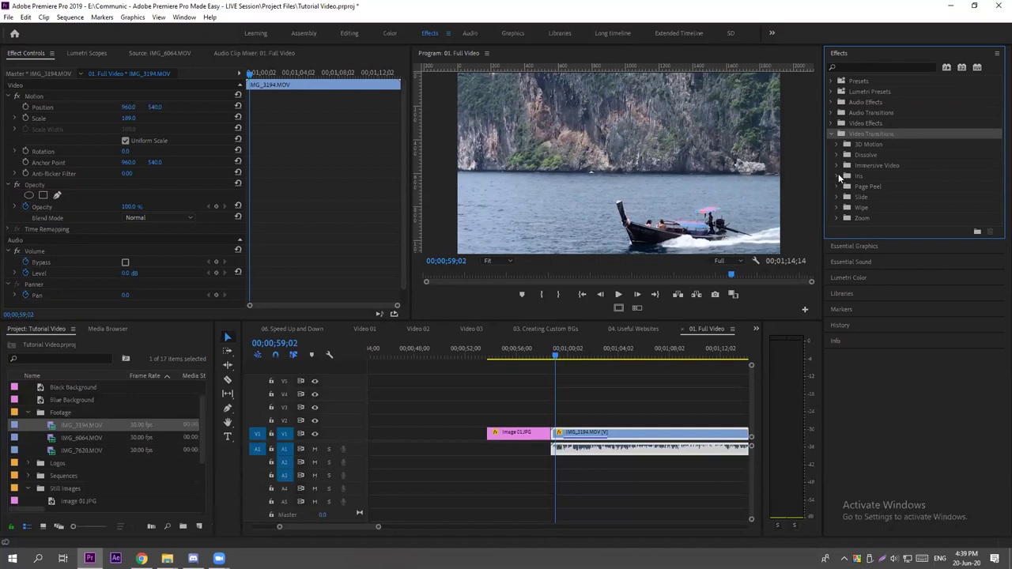
Browse the 3D Motion and Dissolve groups and select Dip to Black.
left_click(837, 144)
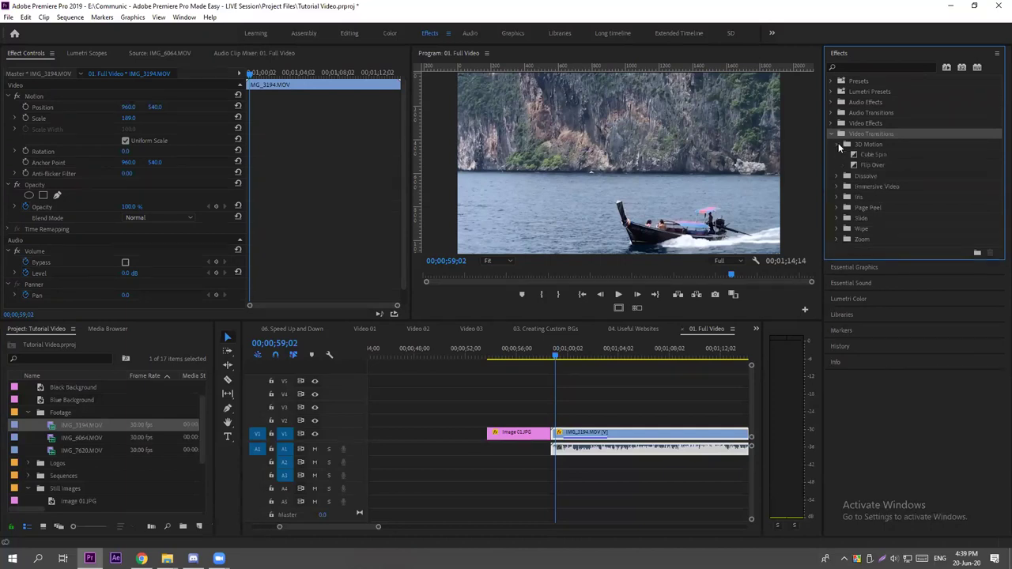
left_click(836, 175)
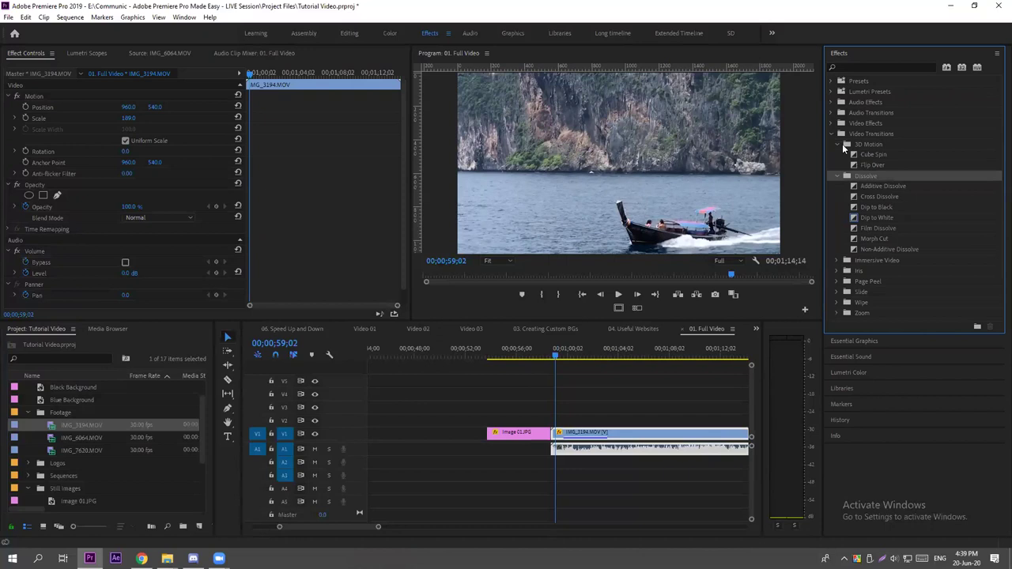
left_click(837, 144)
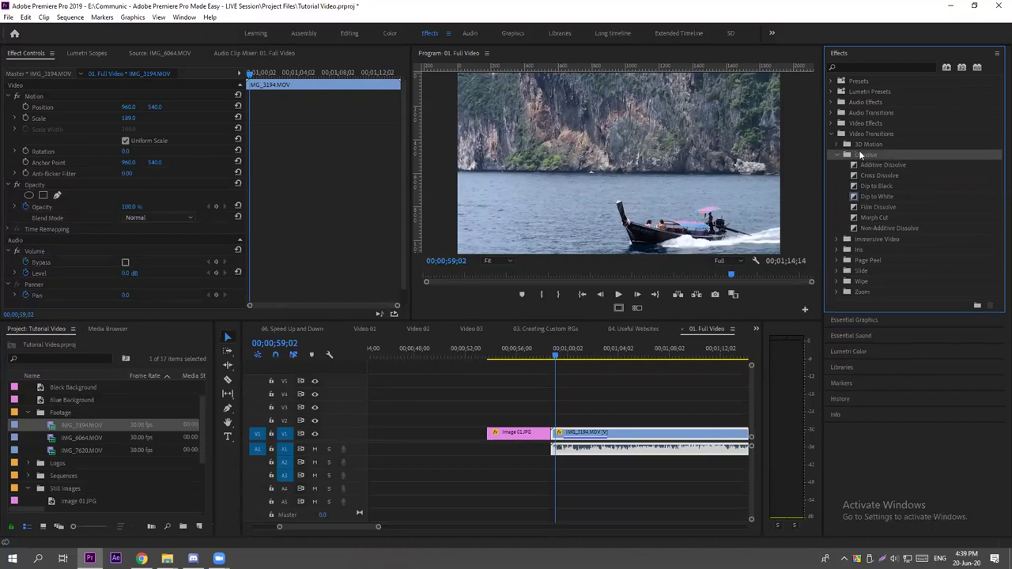
left_click(865, 145)
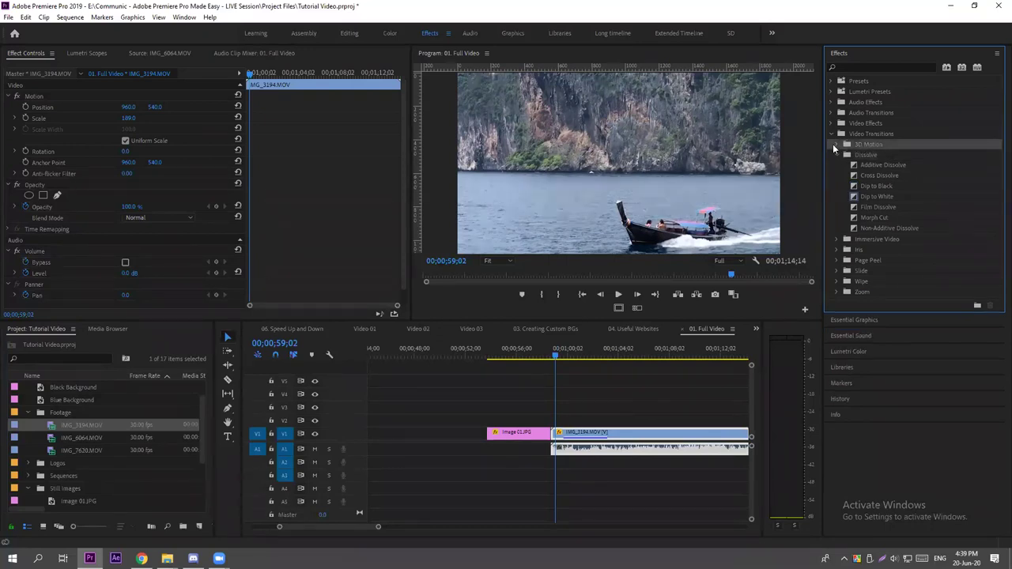
left_click(835, 145)
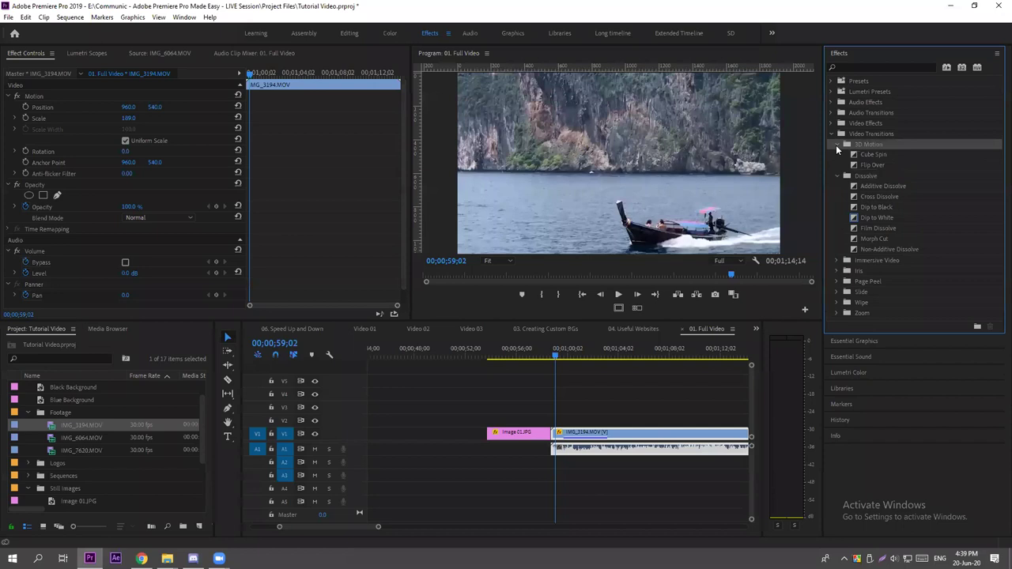
left_click(836, 143)
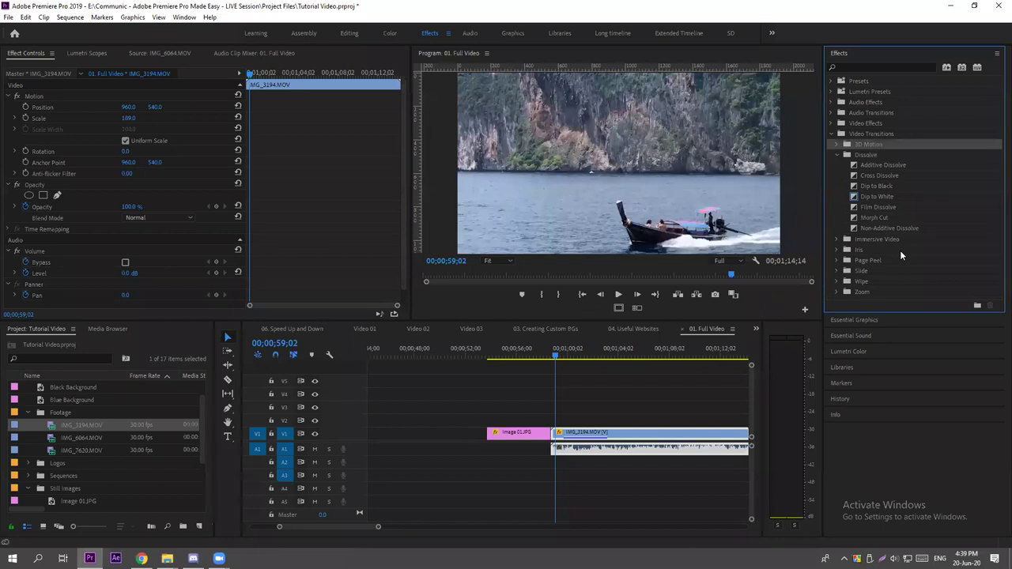
left_click(871, 185)
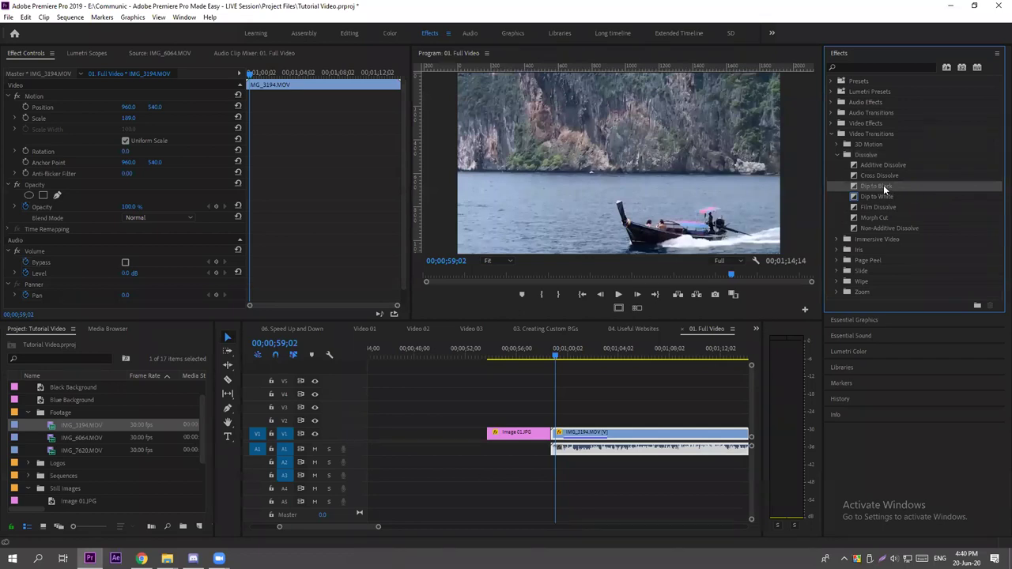
left_click_drag(642, 224, 549, 437)
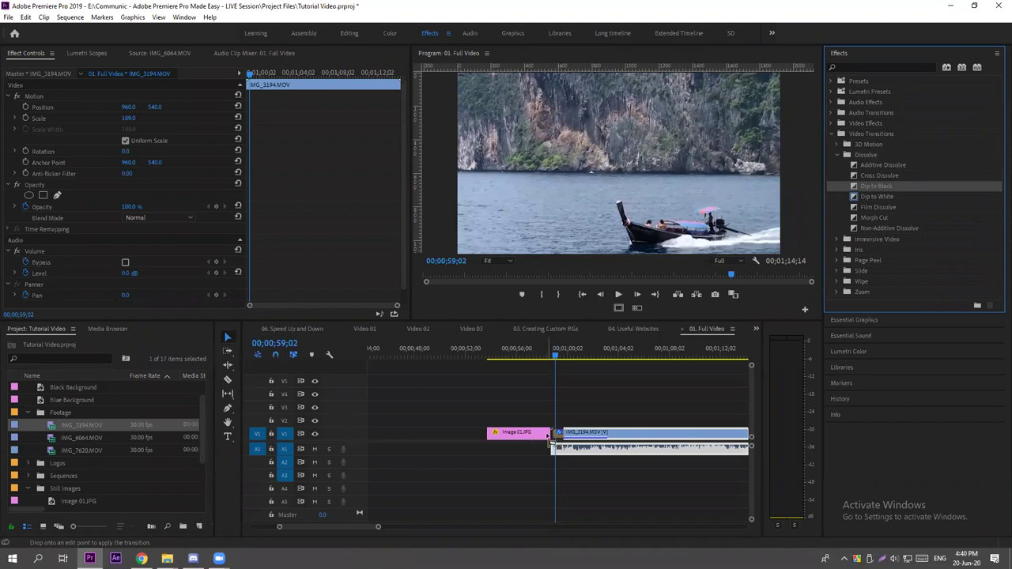
left_click_drag(551, 445, 553, 435)
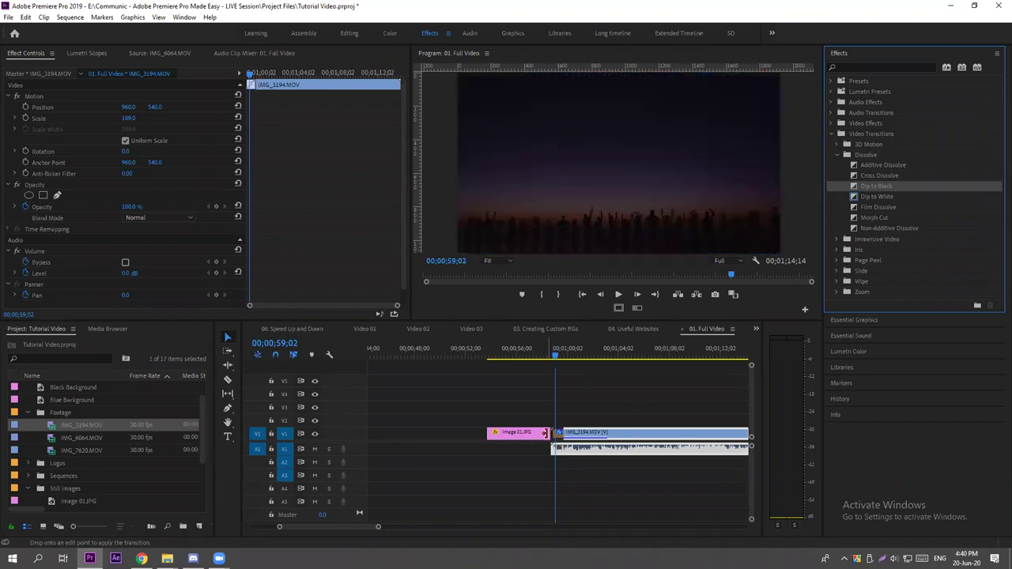
key("equal")
key("equal")
left_click(620, 408)
left_click(620, 408)
left_click(632, 433)
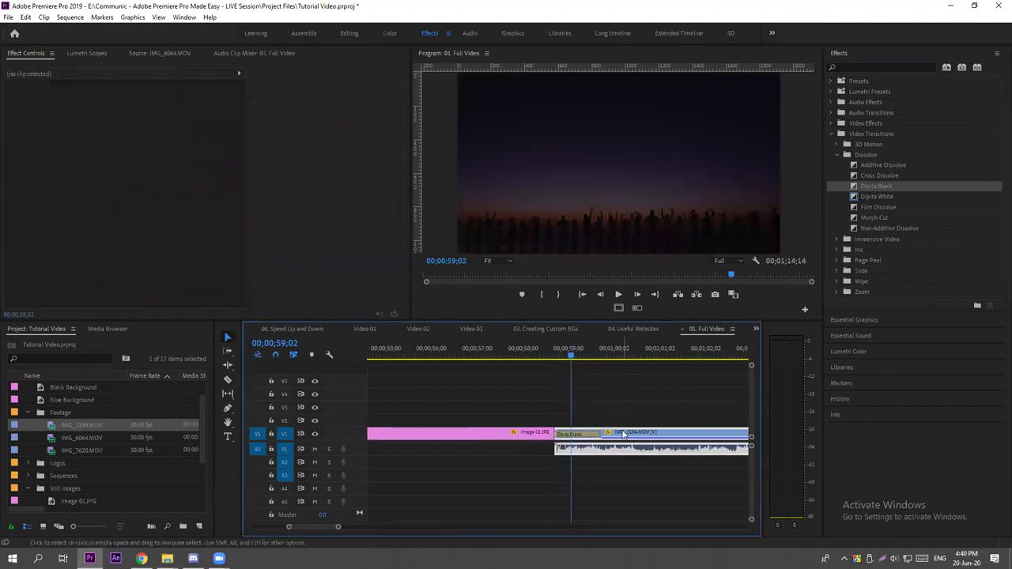
left_click(571, 434)
left_click(582, 441)
left_click(576, 434)
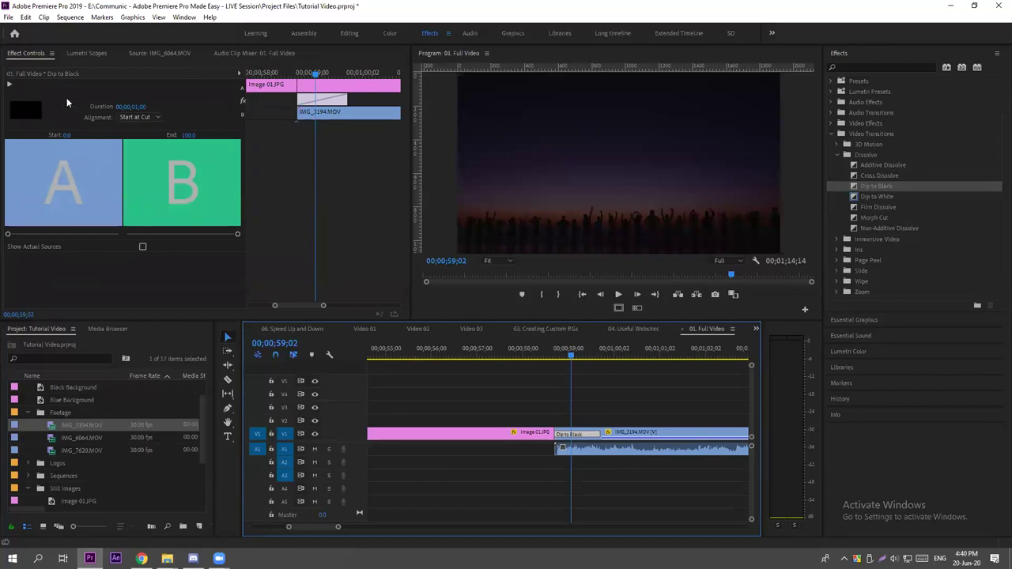
left_click(145, 117)
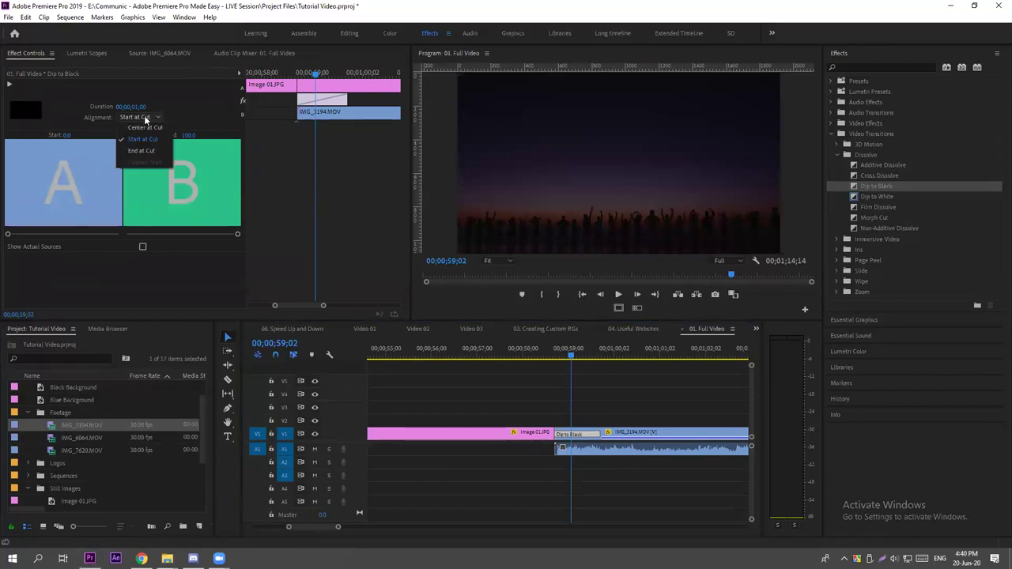
left_click(145, 127)
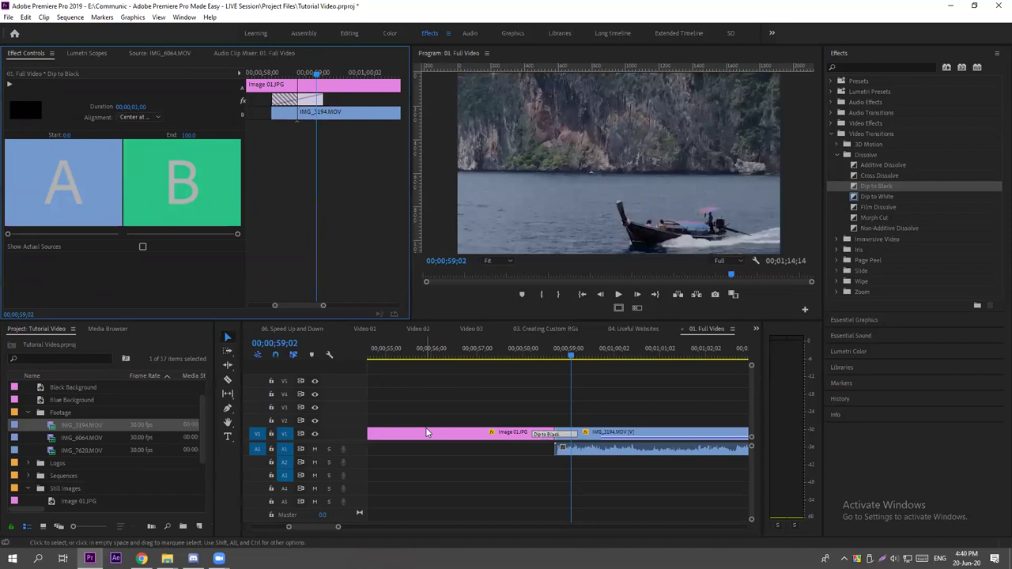
key("minus")
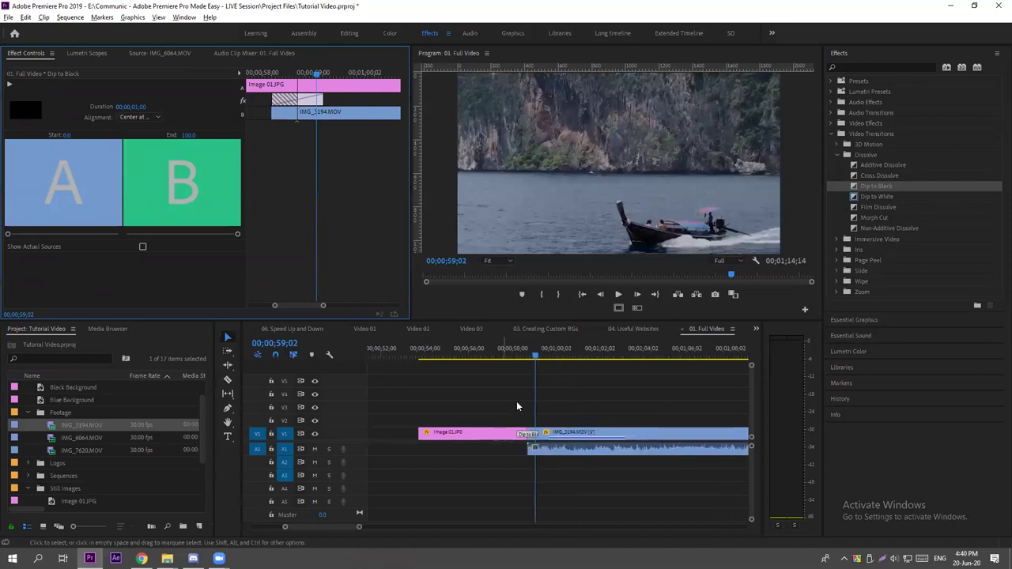
left_click(504, 350)
left_click(541, 393)
key("space")
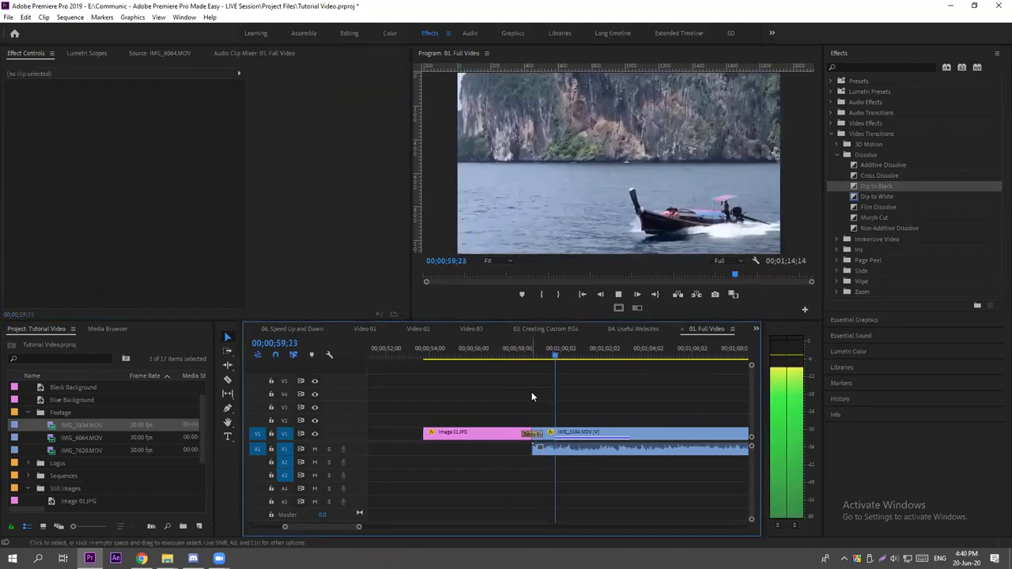
left_click(506, 348)
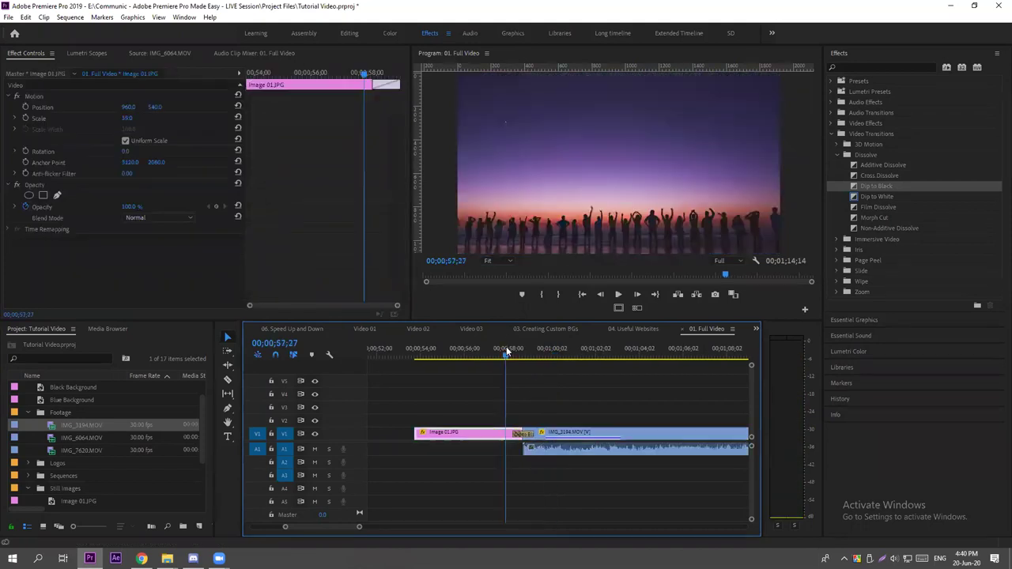
key("space")
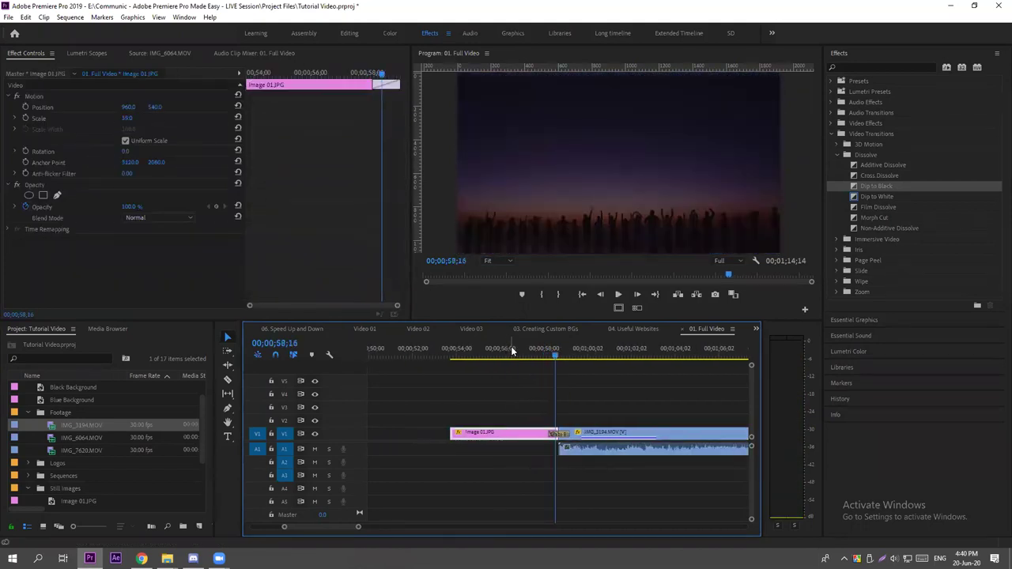
key("Right")
key("Right")
key("Right")
key("Right")
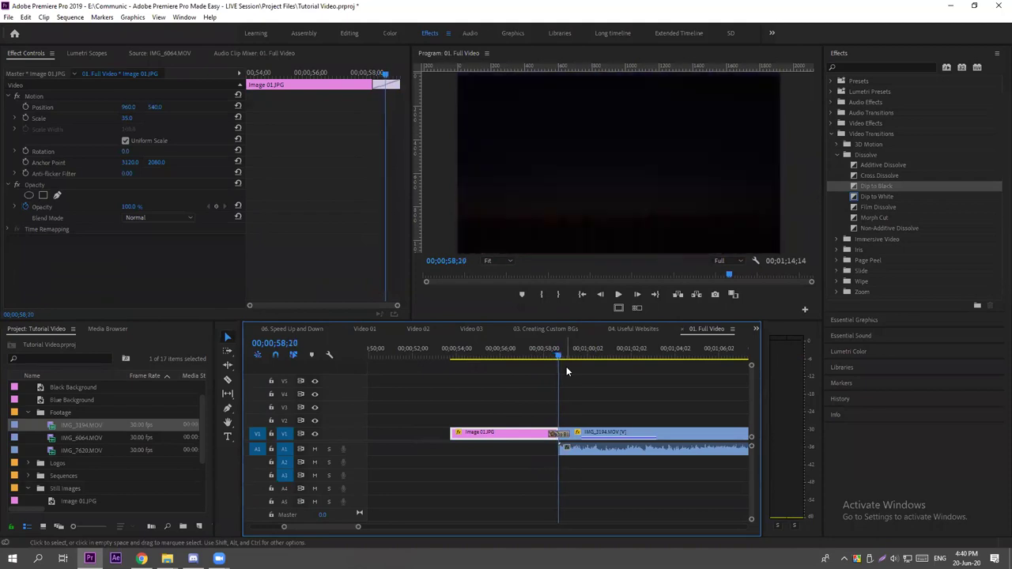
key("Right")
key("Right")
key("Right")
key("Right")
key("Right")
key("Right")
key("Right")
key("Right")
key("Right")
key("Right")
key("Right")
key("Right")
key("Right")
key("Right")
key("Right")
key("Right")
key("Right")
key("Right")
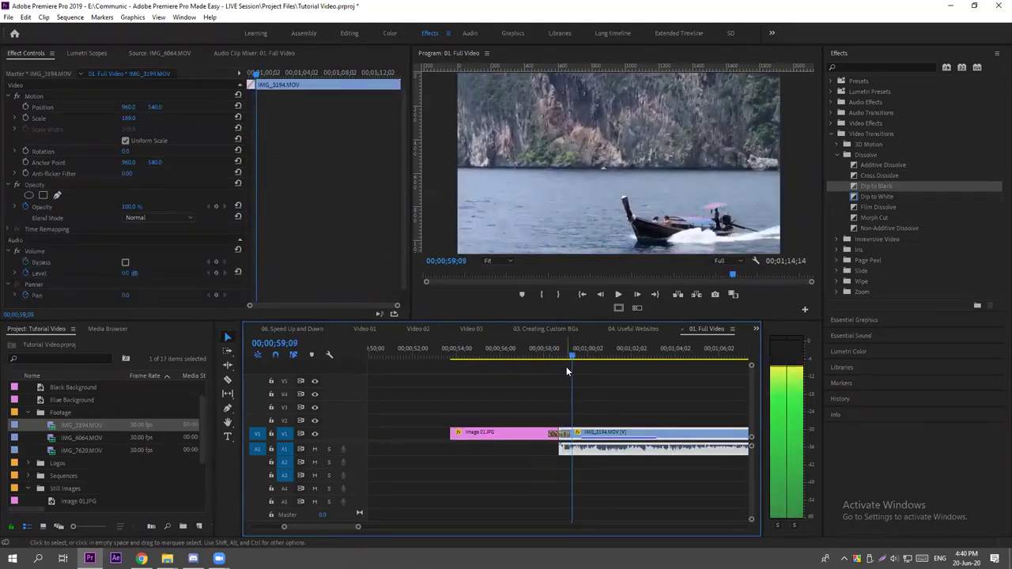
key("Right")
key("Right")
key("Right")
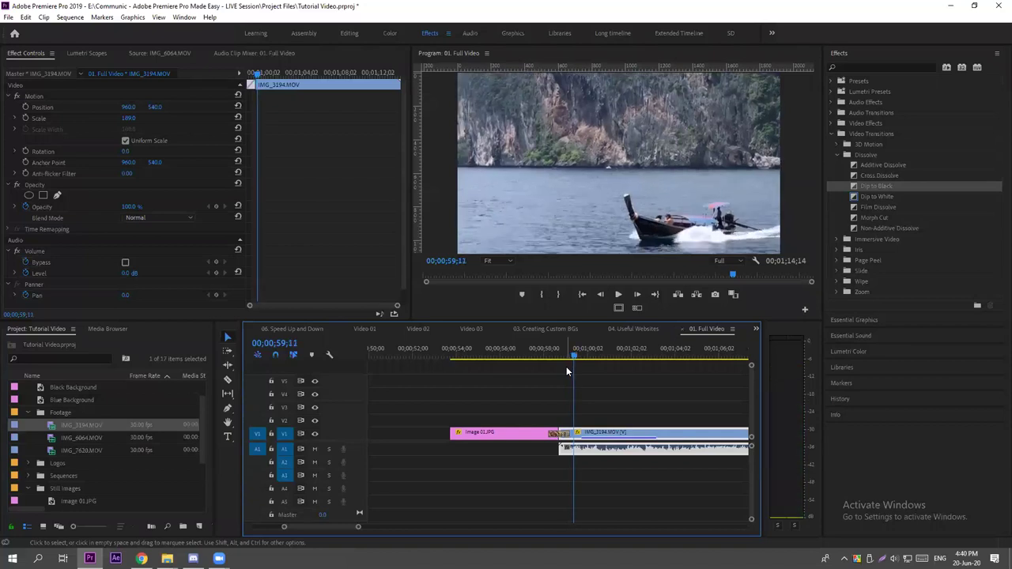
left_click(555, 433)
key("Delete")
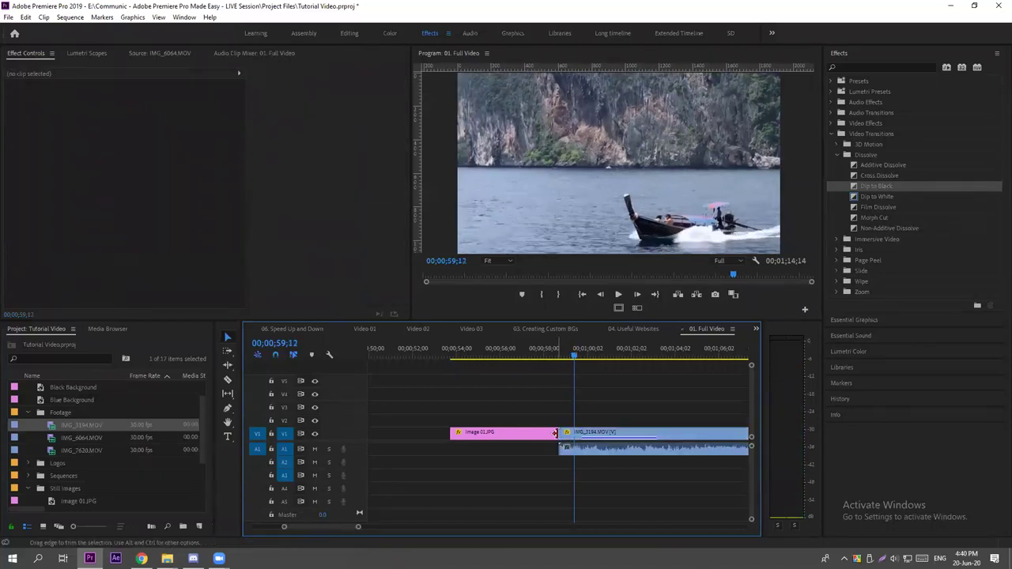
Apply Dip to White to the still-to-boat cut with Alignment set to Center at Cut.
left_click(884, 195)
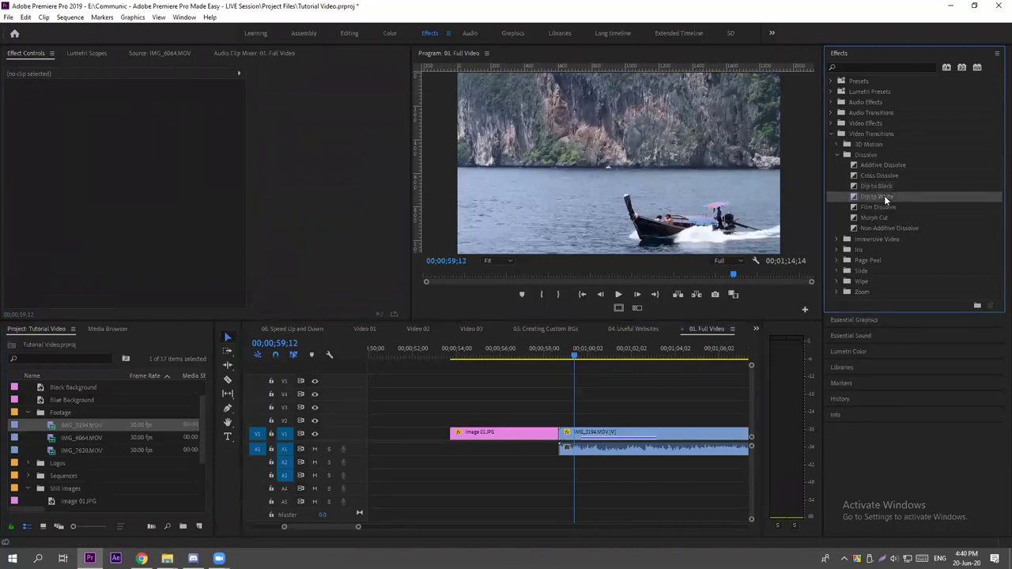
left_click_drag(884, 195, 566, 433)
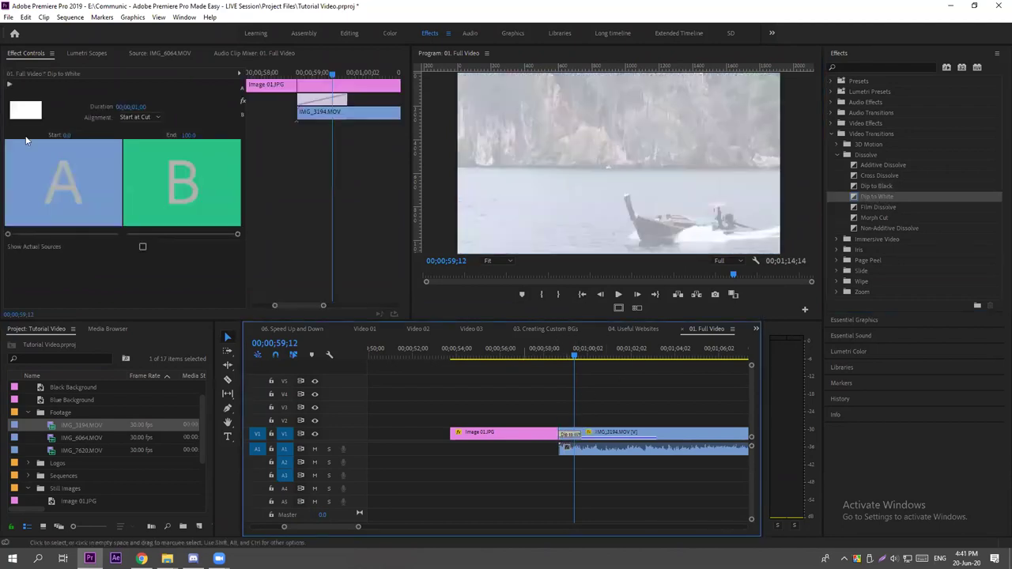
left_click(134, 117)
left_click(139, 125)
Frame-step through the fade to white into the boat clip, then zoom the timeline out.
left_click_drag(543, 355, 551, 353)
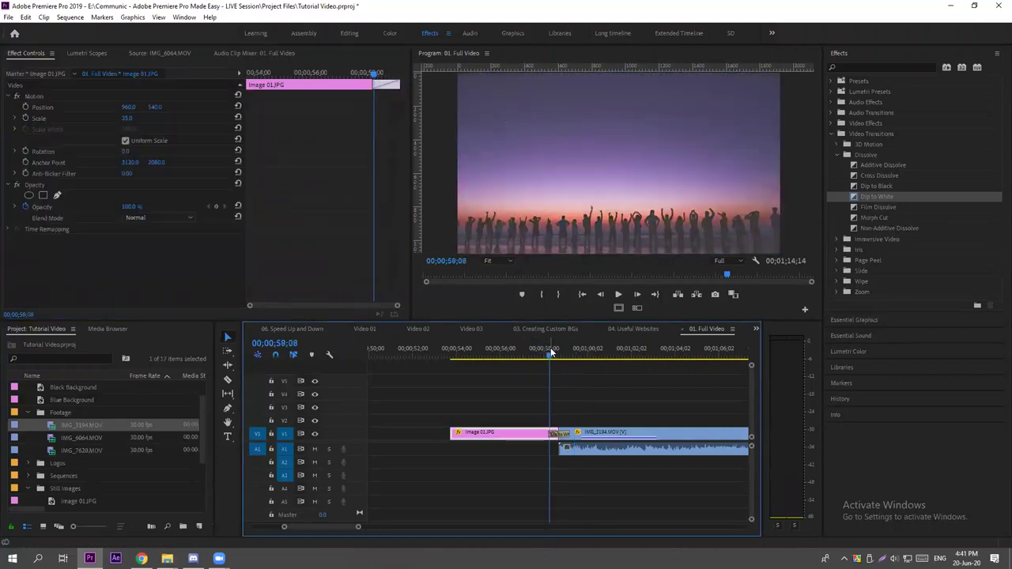
key("Left")
key("Left")
key("Left")
key("Left")
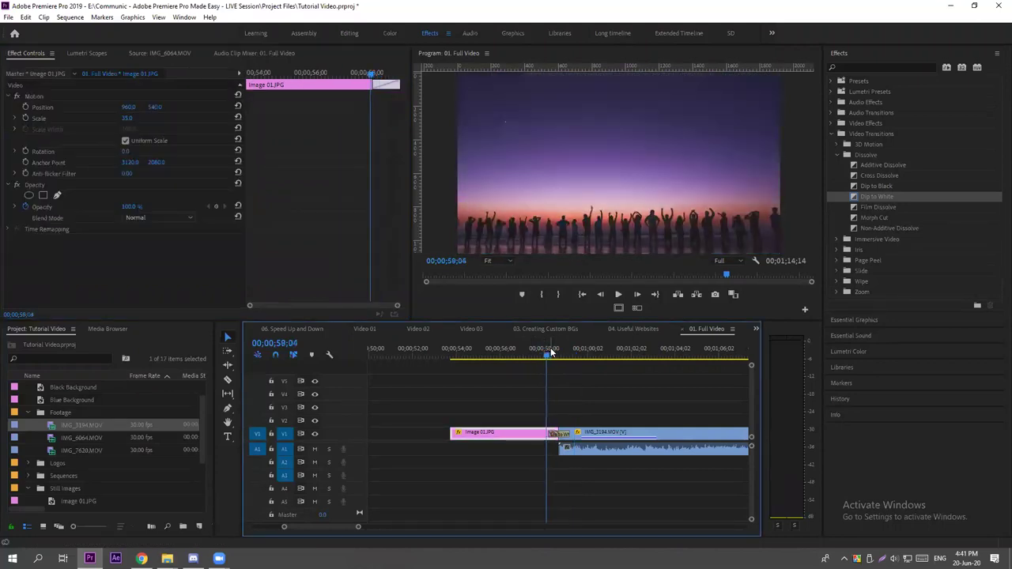
key("Right")
key("Right")
key("Right")
key("Right")
key("Right")
key("Right")
key("Right")
key("Right")
key("Right")
key("Right")
key("Right")
key("Right")
key("Right")
key("Right")
key("Right")
key("Right")
key("Right")
key("Right")
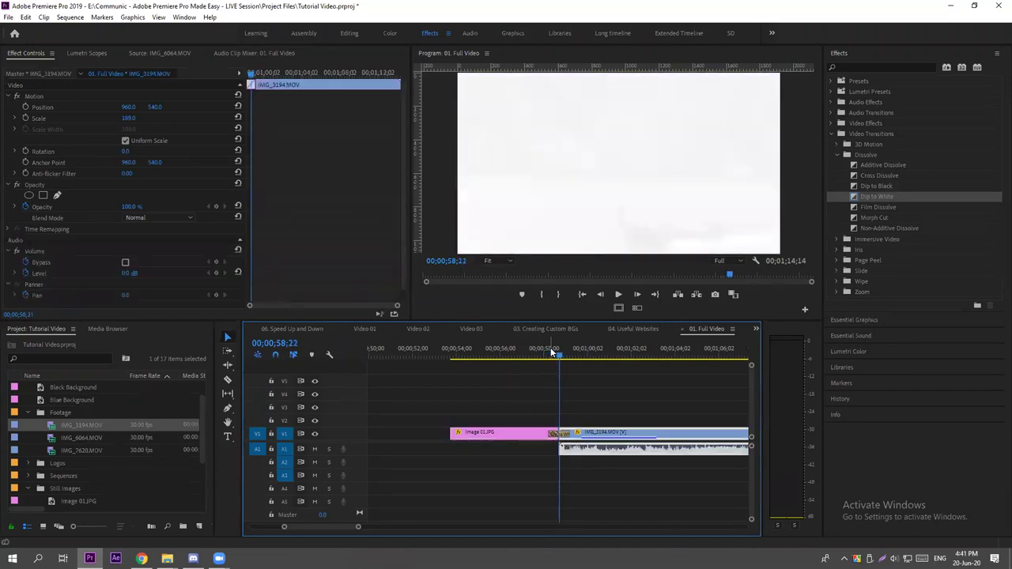
key("Right")
key("Right")
key("Right")
key("Right")
key("Right")
key("Right")
key("Right")
key("Right")
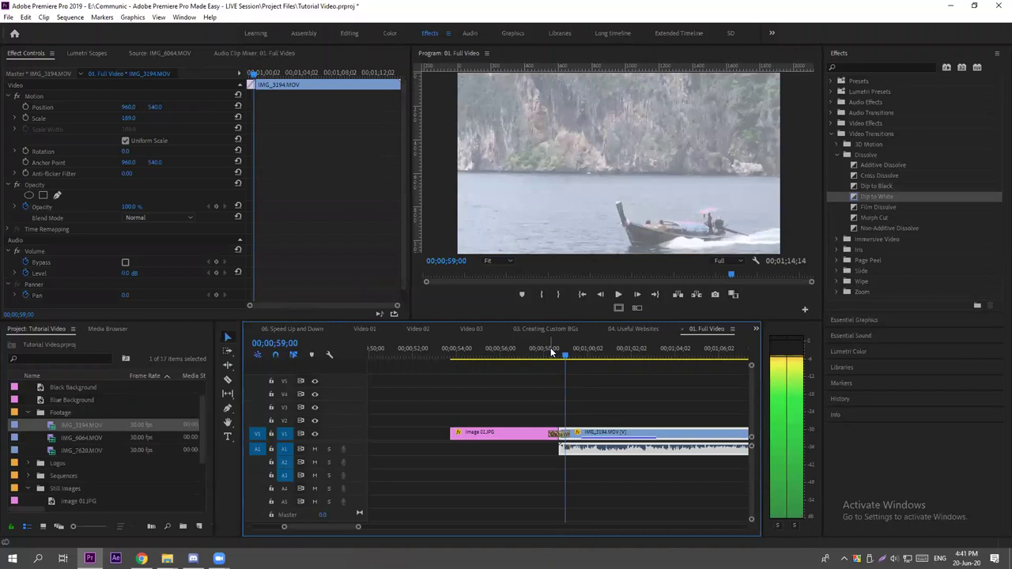
key("Right")
key("Right")
key("Right")
key("Right")
key("Right")
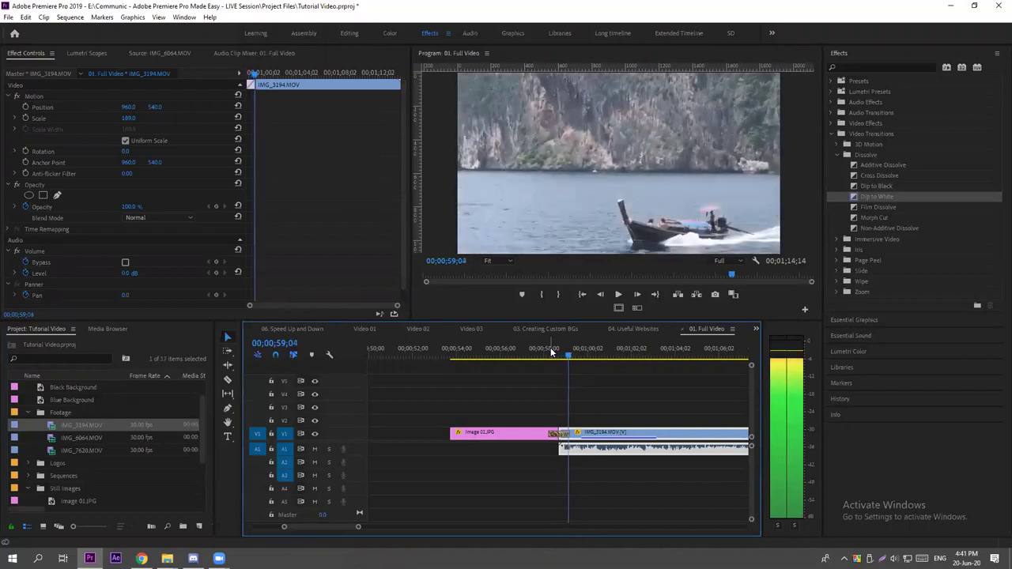
key("Right")
key("Right")
key("Right")
key("Right")
key("Right")
key("Right")
key("Right")
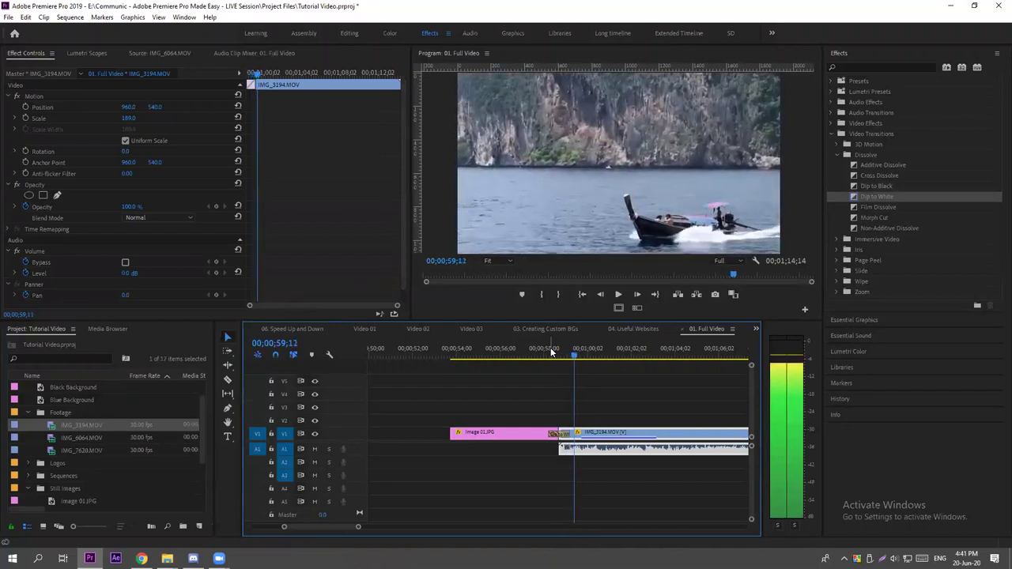
key("minus")
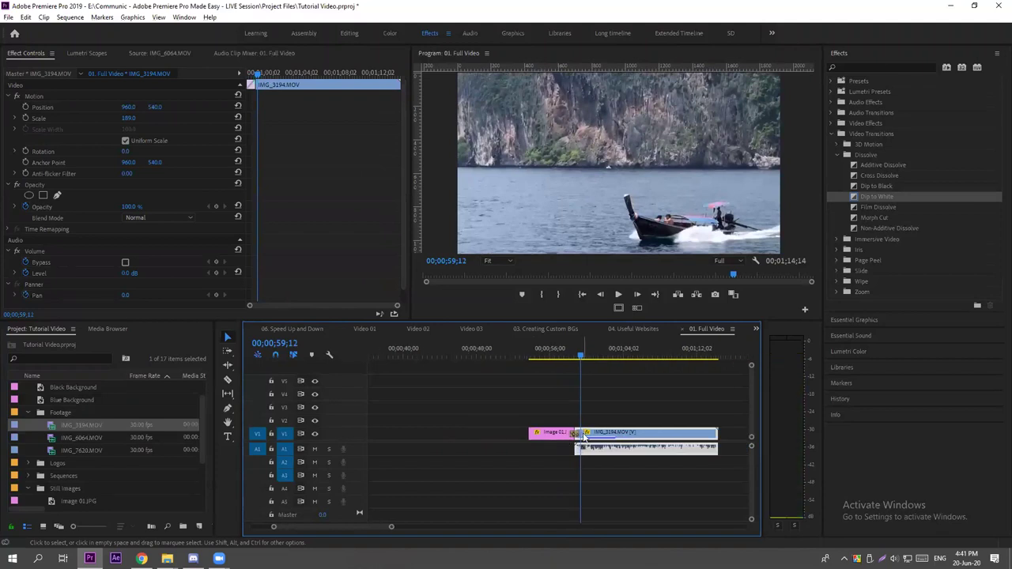
Trim the boat clip's start, close the gap after the sunset still, and play the sequence.
left_click(577, 436)
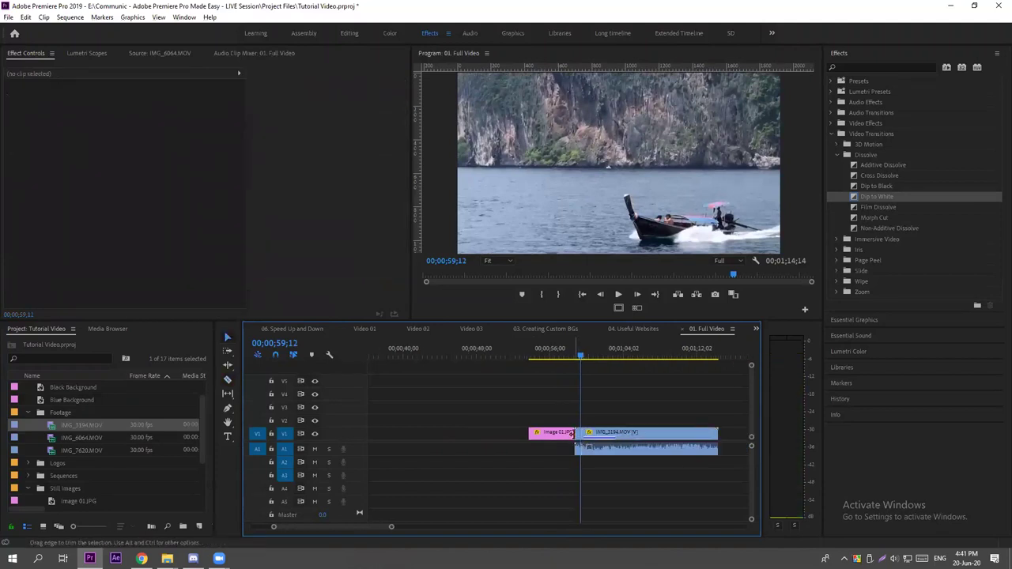
left_click_drag(575, 434, 580, 436)
left_click(570, 350)
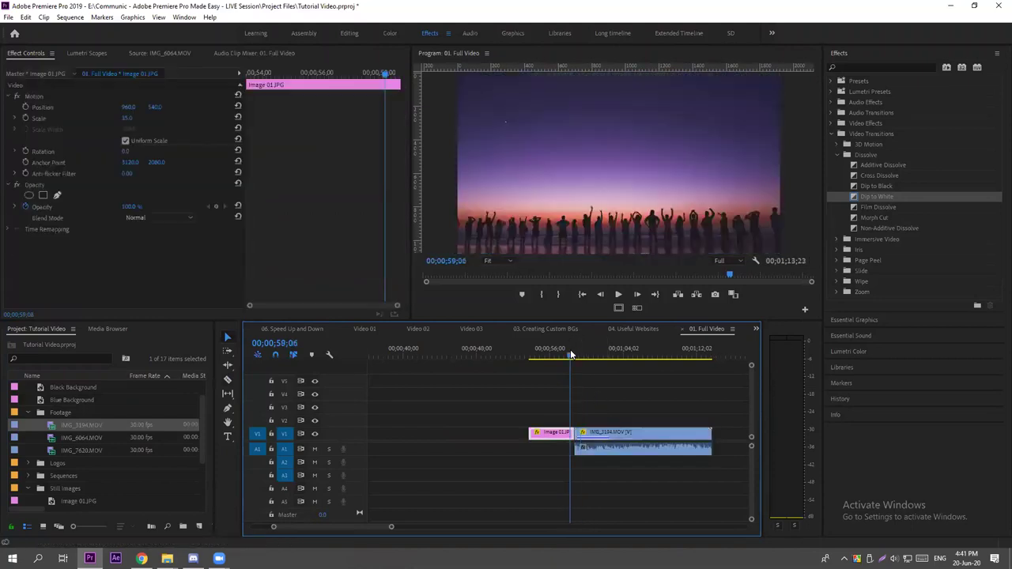
key("space")
key("space")
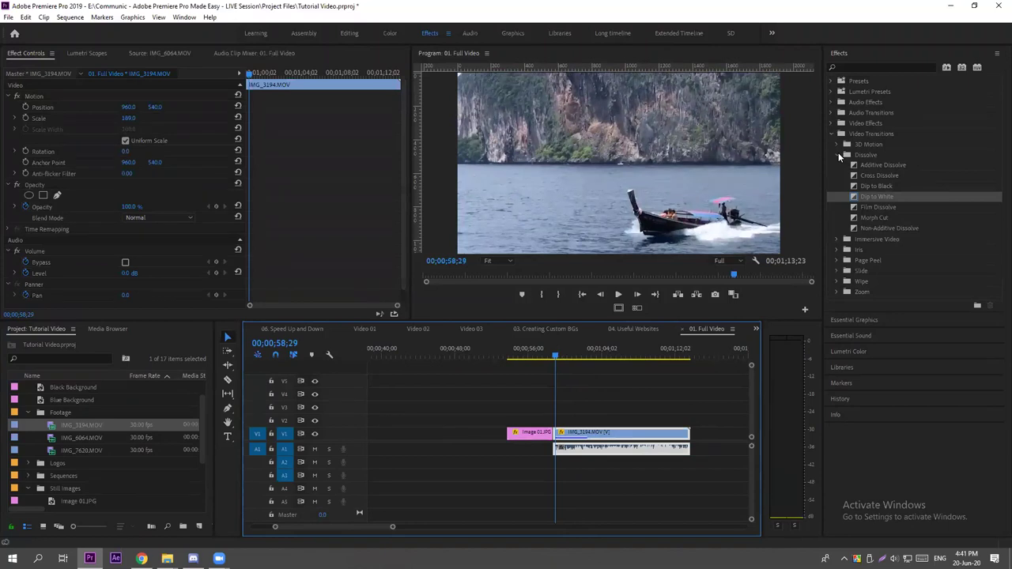
Collapse Dissolve and search the effects list for 'paint', briefly trying 'dip to'.
left_click(838, 154)
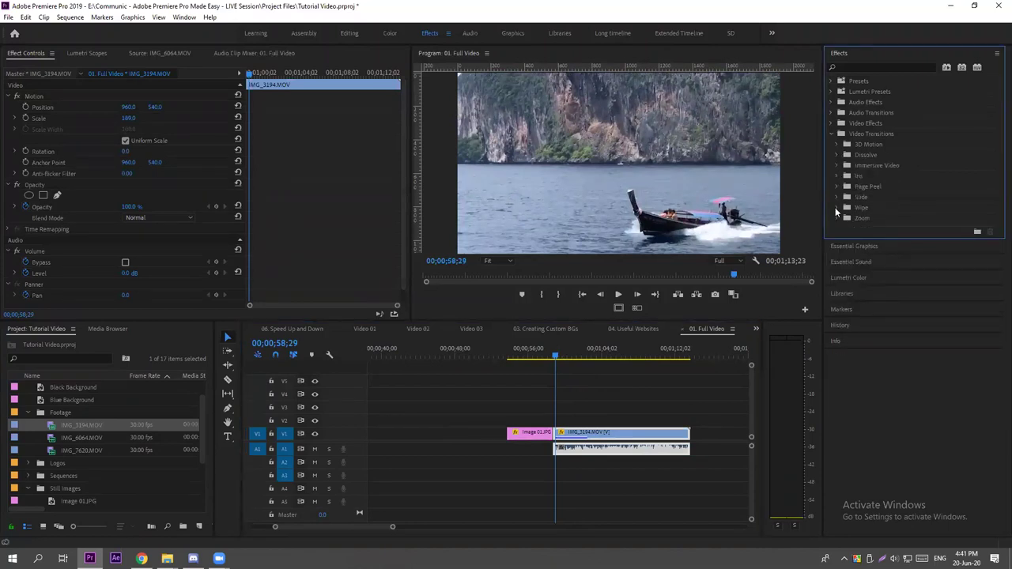
left_click(862, 66)
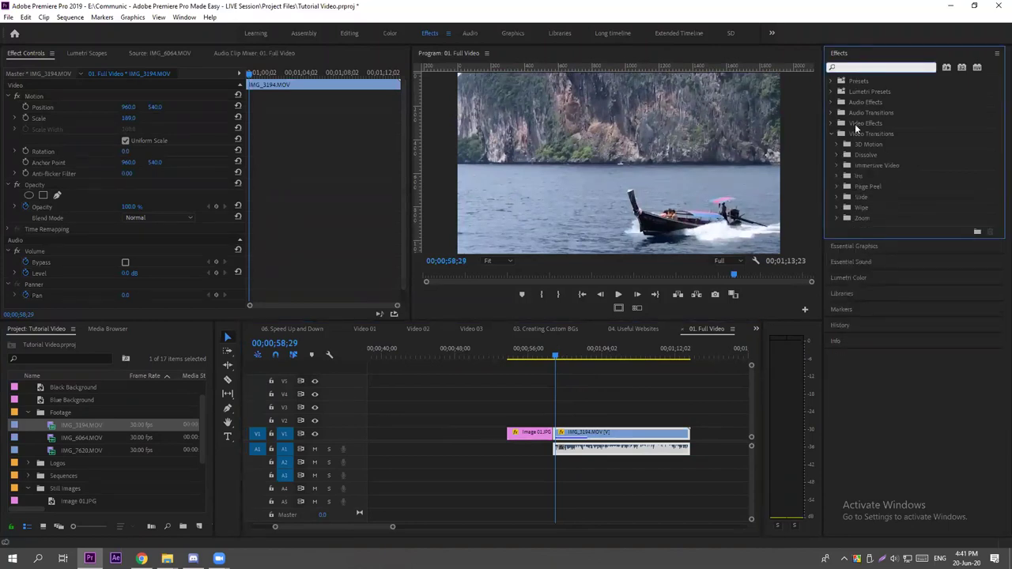
type("paint")
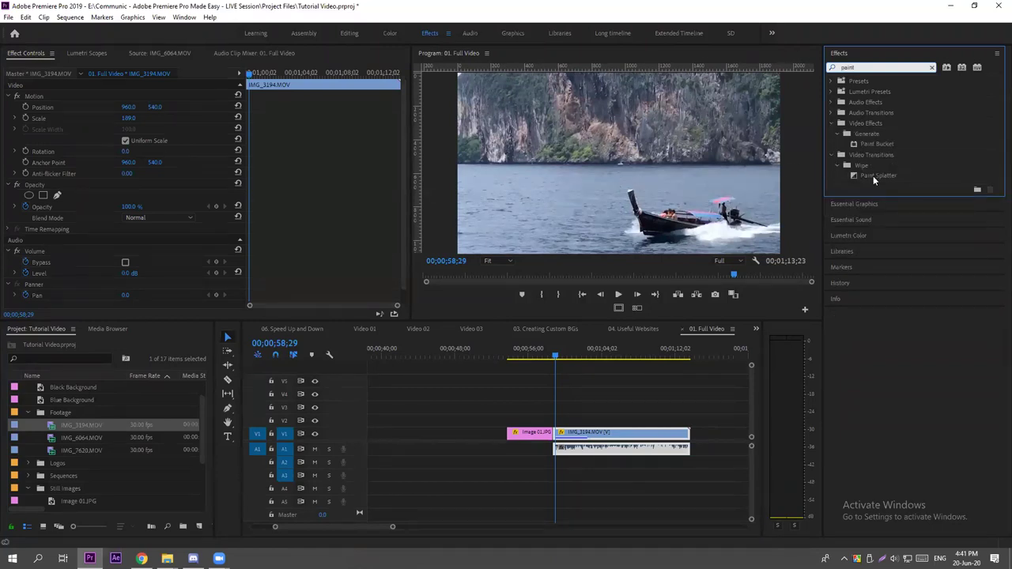
double_click(849, 67)
key("BackSpace")
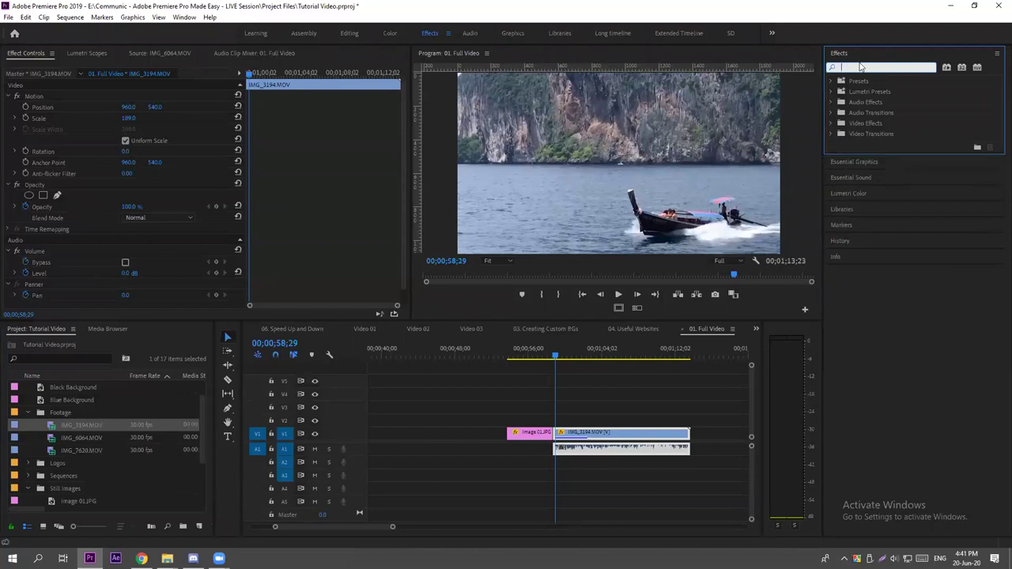
type("dip to")
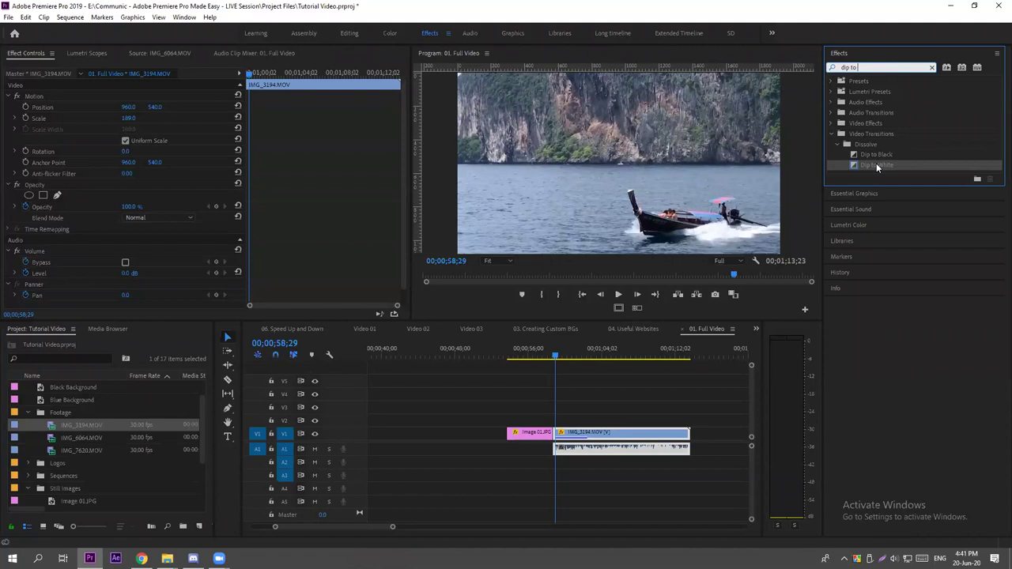
key("BackSpace")
key("BackSpace")
key("BackSpace")
key("BackSpace")
key("BackSpace")
key("BackSpace")
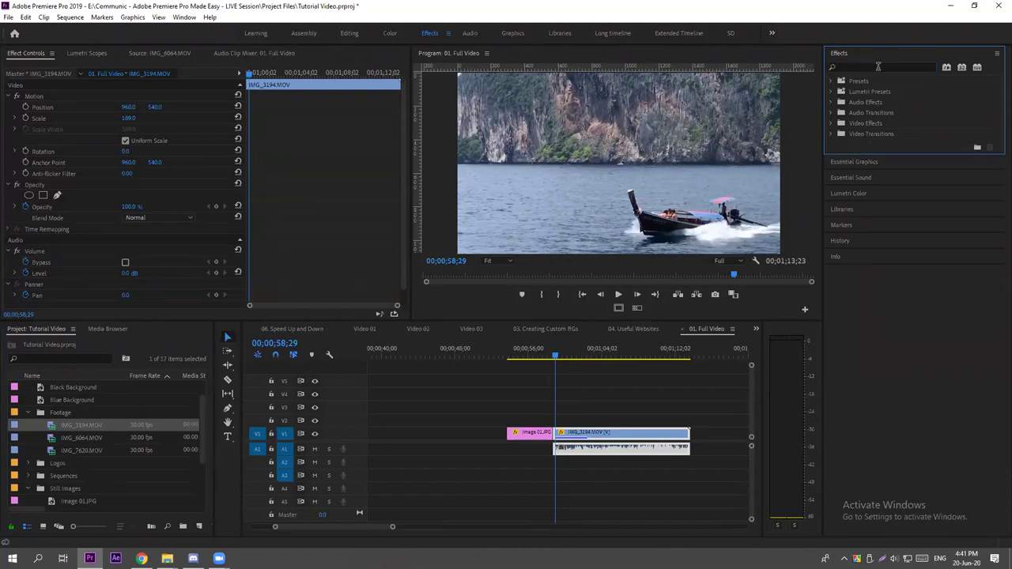
left_click(878, 67)
type("paint")
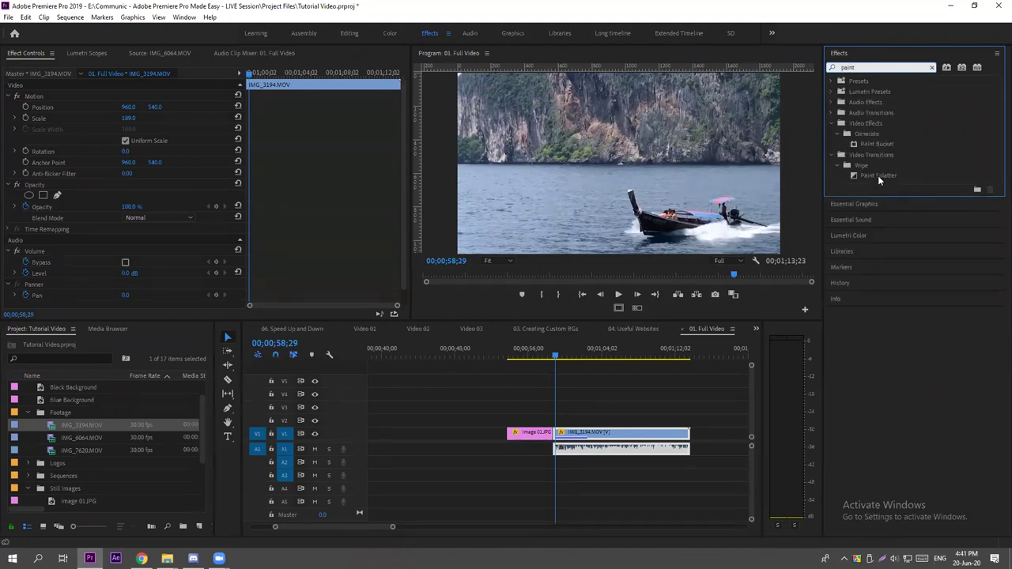
Drop Paint Splatter onto the still-to-boat cut and zoom the timeline in on it.
mouse_move(877, 176)
left_mouse_down()
mouse_move(775, 272)
mouse_move(552, 434)
left_mouse_up()
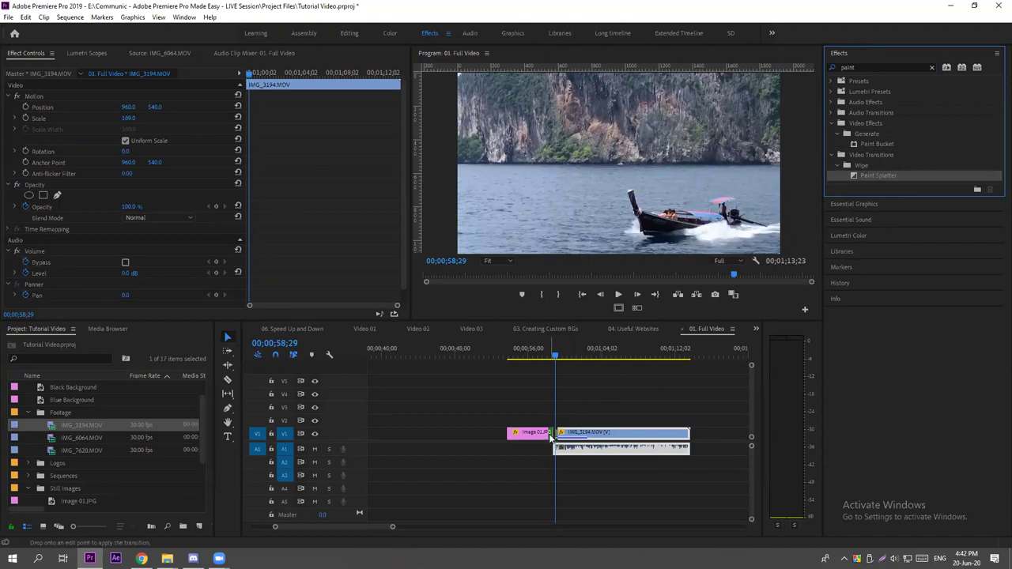
left_click(545, 356)
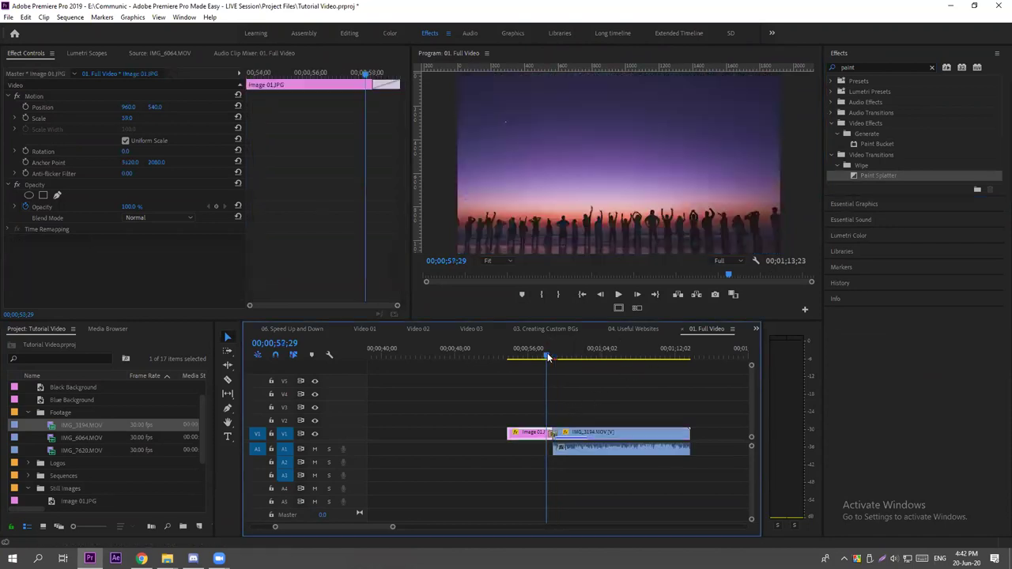
left_click(579, 395)
key("=")
key("=")
key("Right")
key("Right")
key("d")
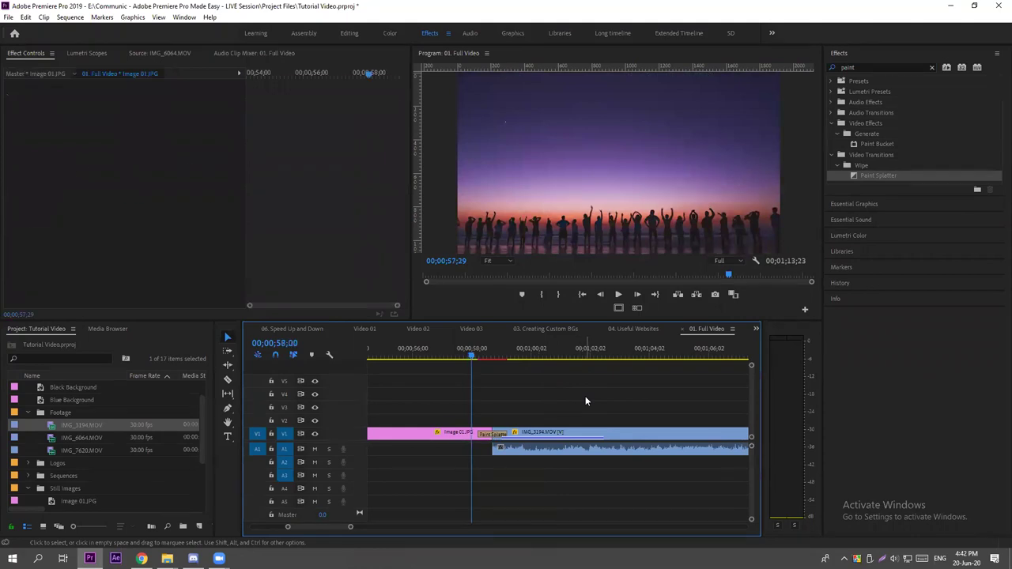
Step and scrub through the Paint Splatter transition, then clear the 'paint' effects search.
key("Right")
key("Right")
key("Right")
key("Right")
key("Right")
key("Right")
key("Right")
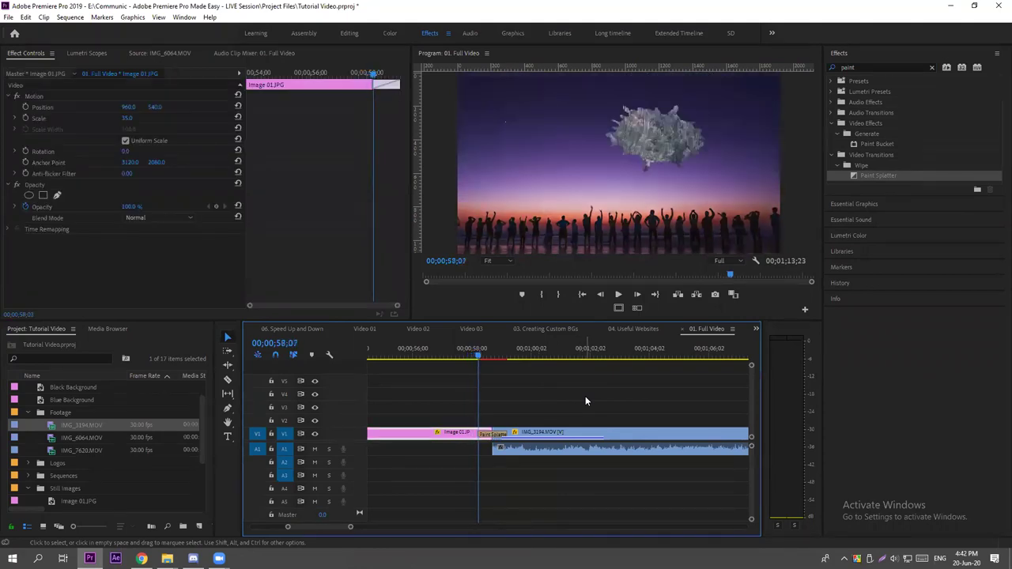
key("Right")
key("Right")
key("Right")
key("Right")
key("Right")
key("Right")
key("Right")
key("Right")
key("Right")
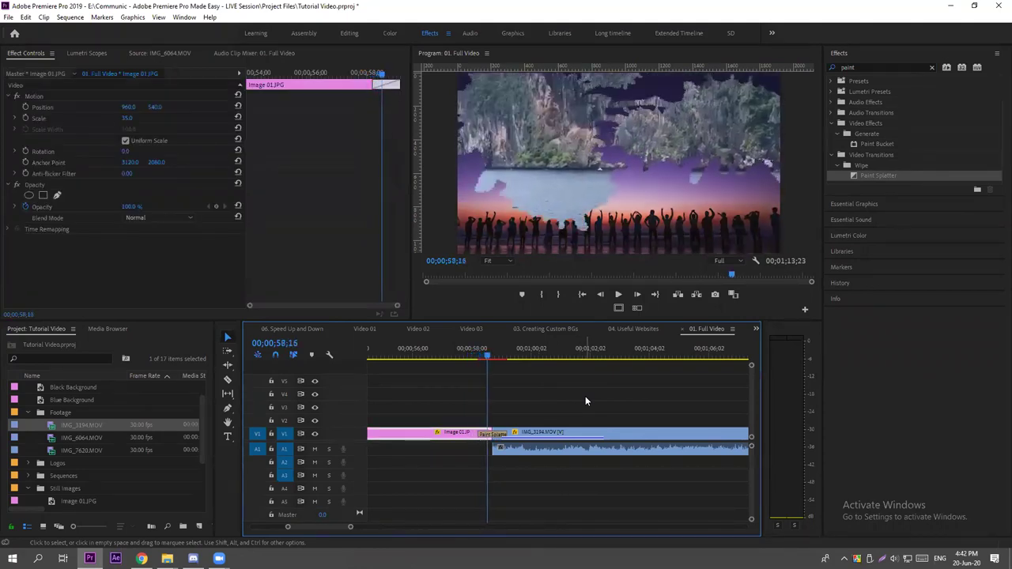
key("Right")
key("Right")
key("Right")
key("Right")
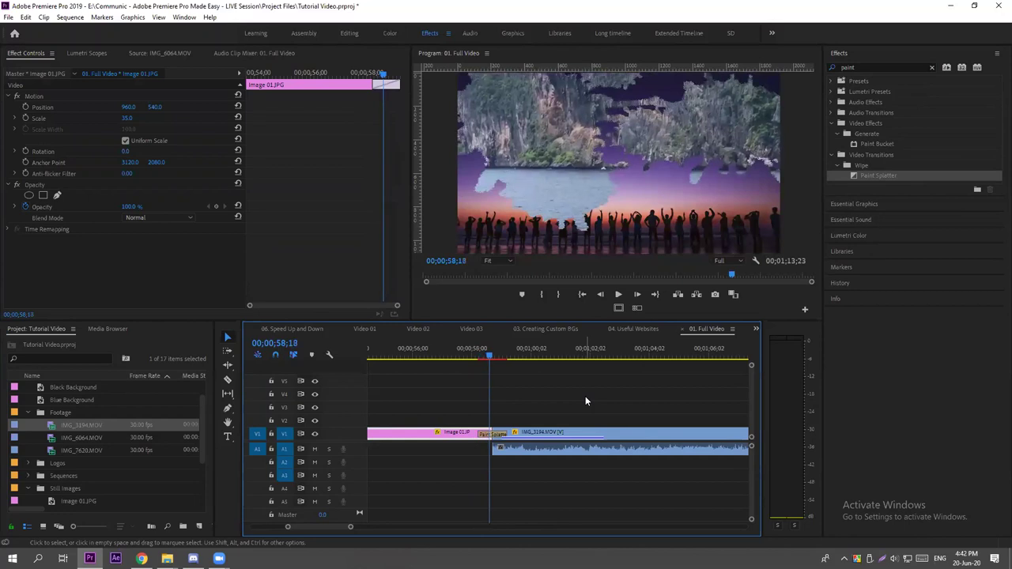
key("Right")
key("Right")
key("Right")
key("Right")
key("Right")
key("Right")
key("Right")
key("Right")
key("Right")
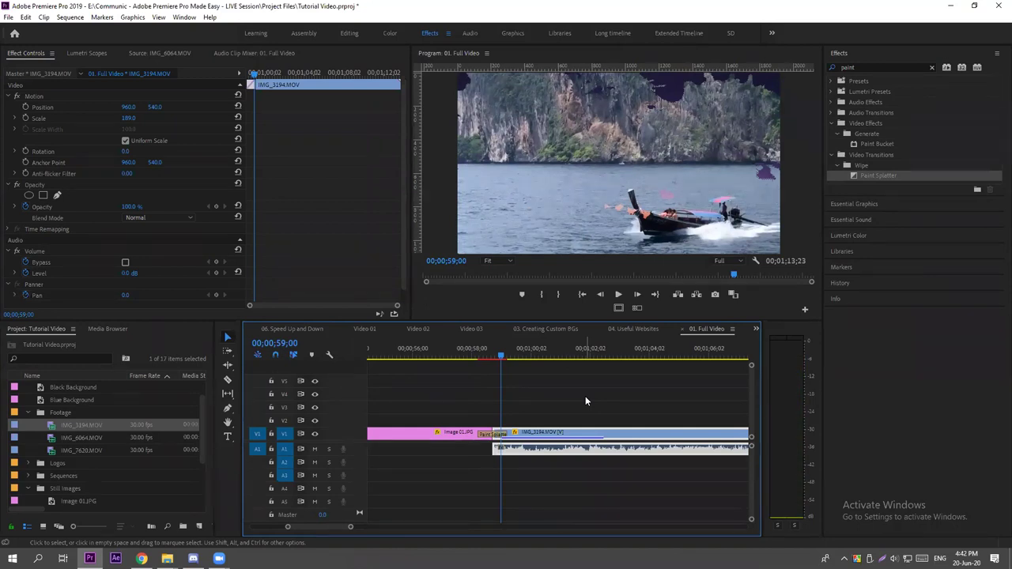
key("Left")
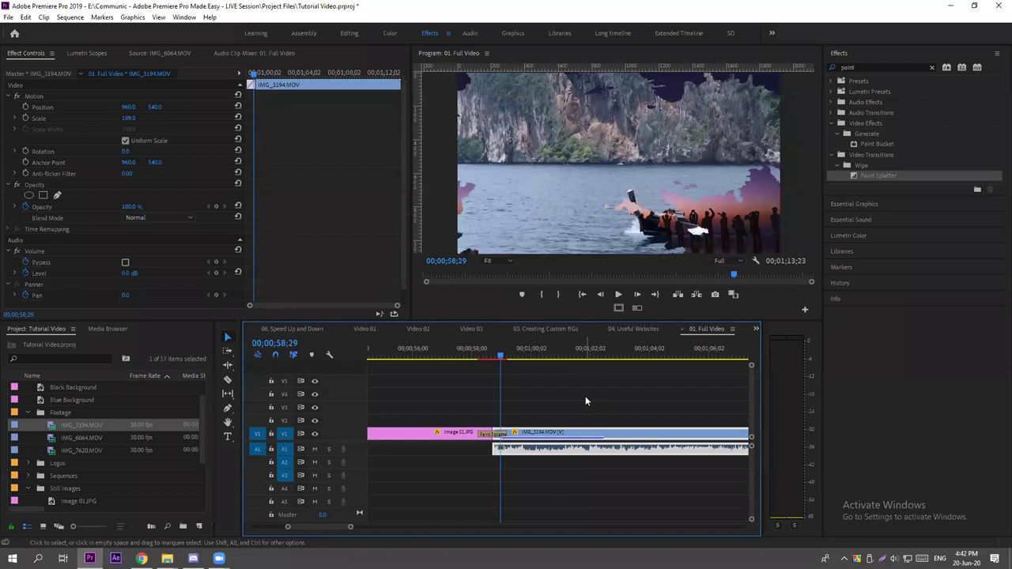
key("Right")
key("Right")
key("Right")
key("Right")
key("Right")
key("Right")
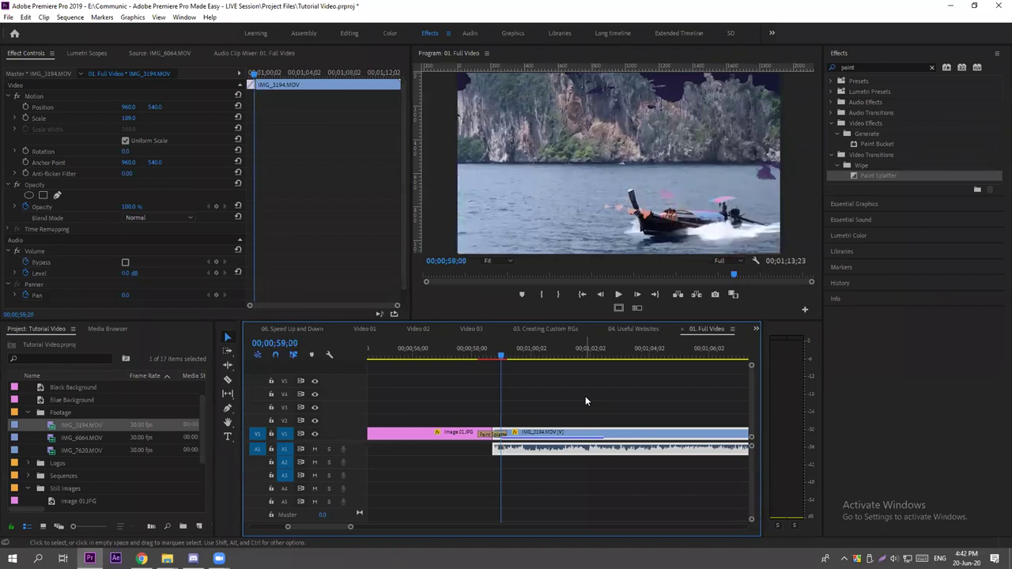
key("space")
key("space")
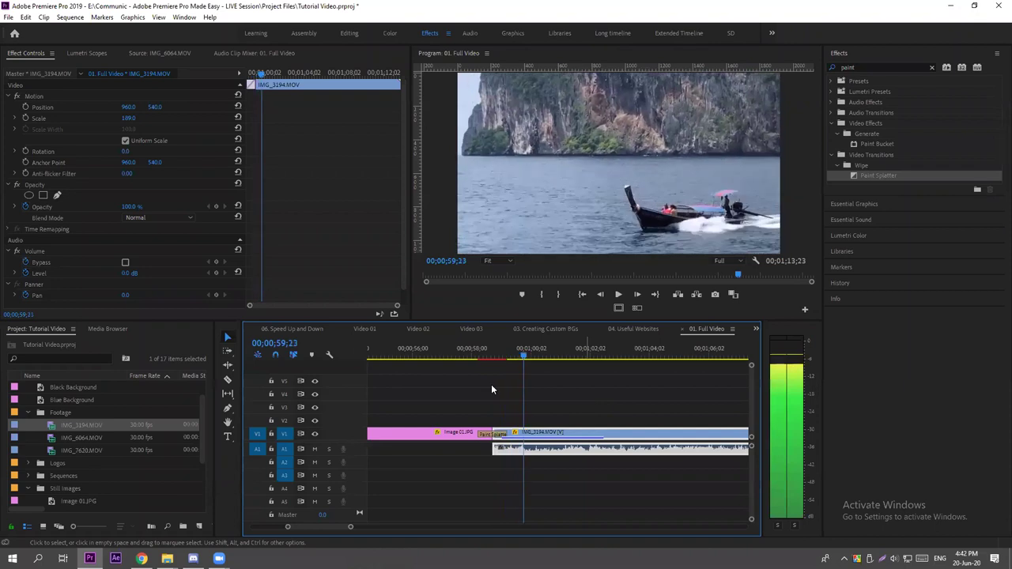
left_click_drag(472, 357, 491, 358)
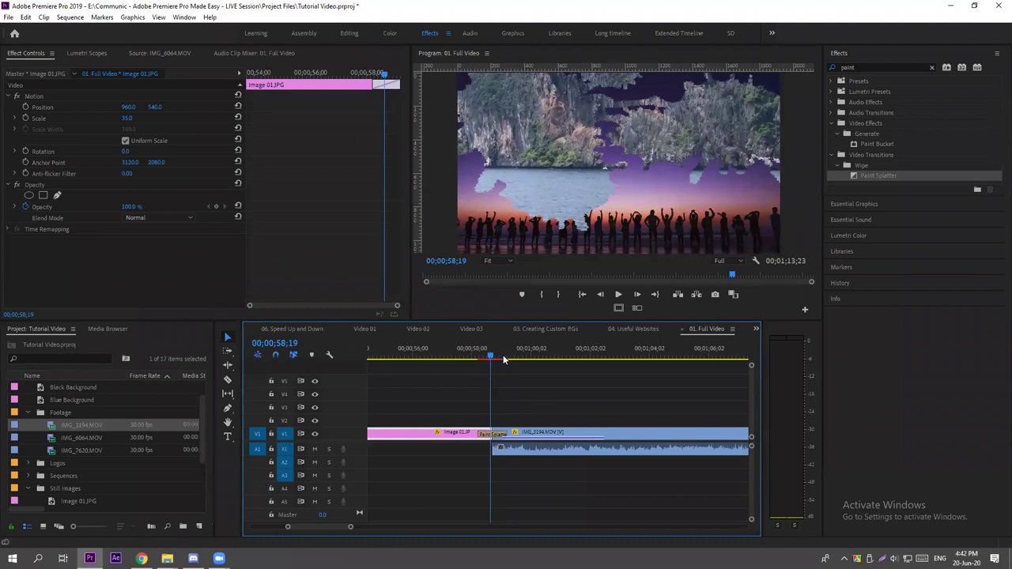
left_click_drag(504, 360, 517, 356)
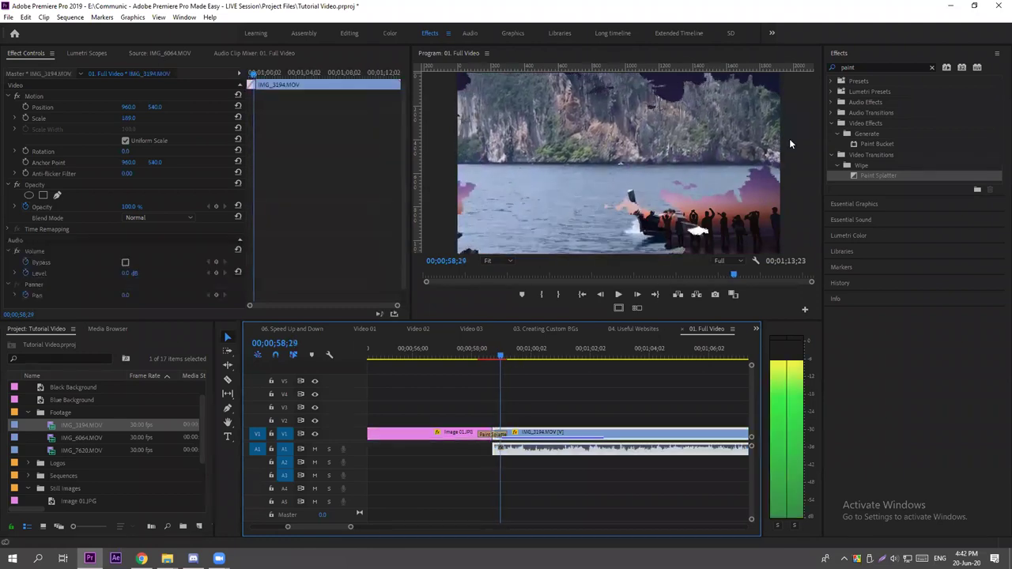
left_click(932, 66)
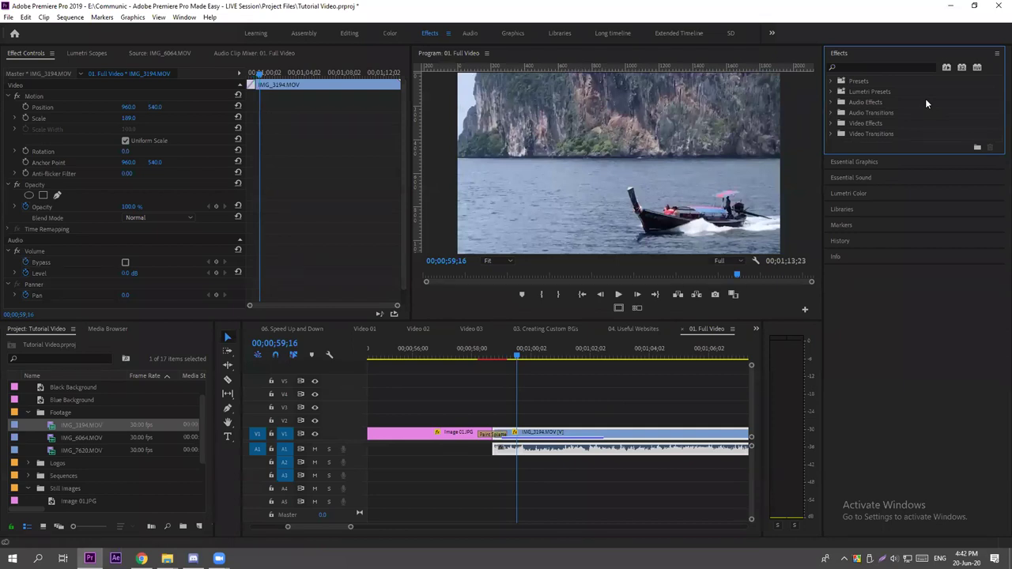
Drag Cube Spin from Video Transitions > 3D Motion onto the V1 edit point.
left_click(841, 134)
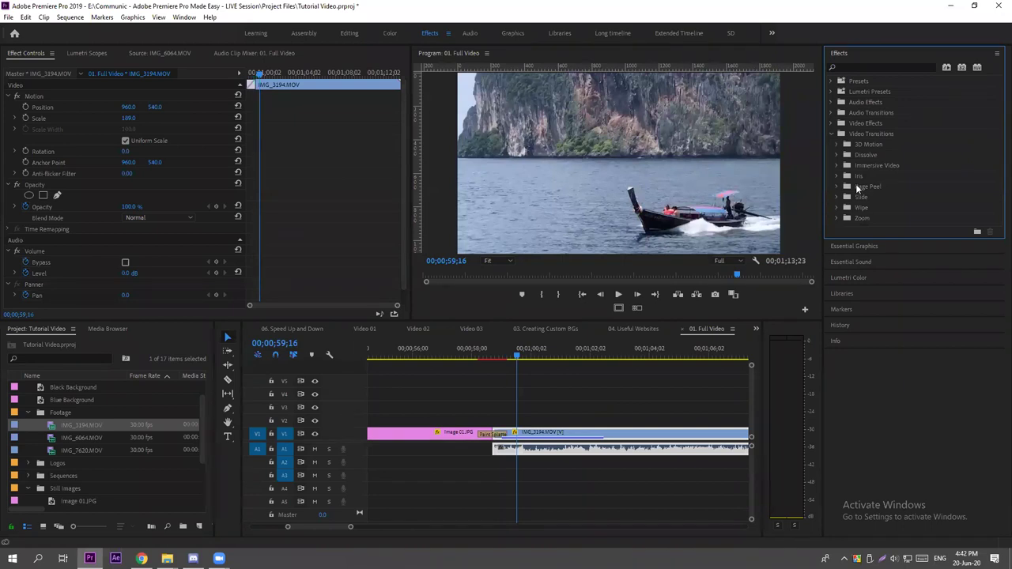
left_click(835, 144)
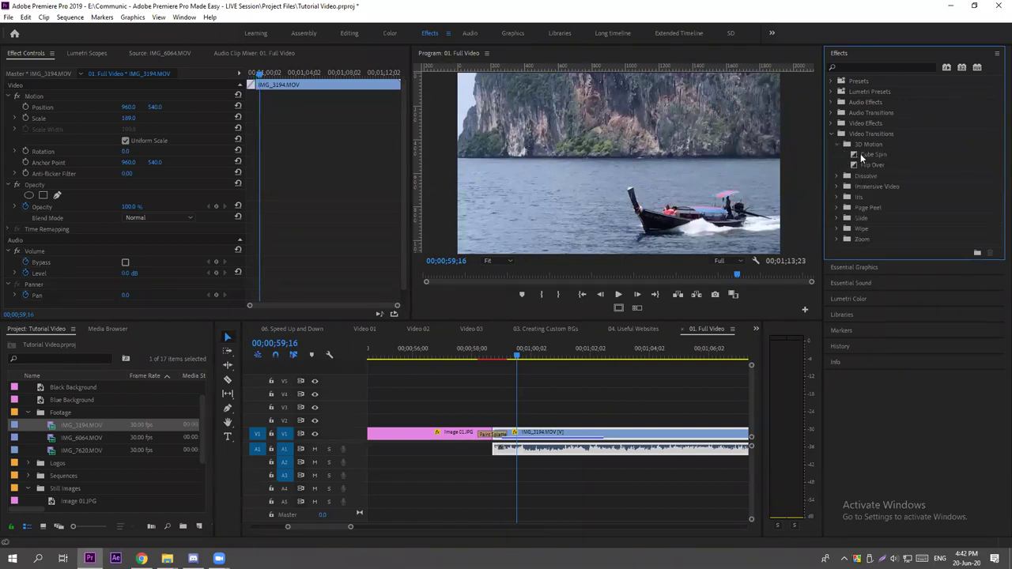
left_click_drag(867, 155, 497, 444)
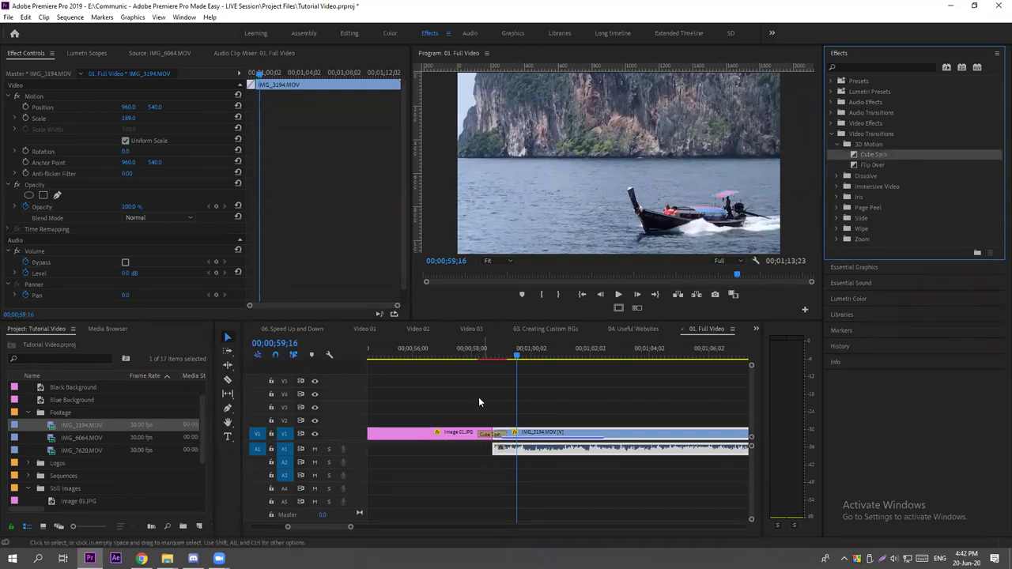
Play back the Cube Spin transition from just before the cut.
left_click(476, 357)
key("space")
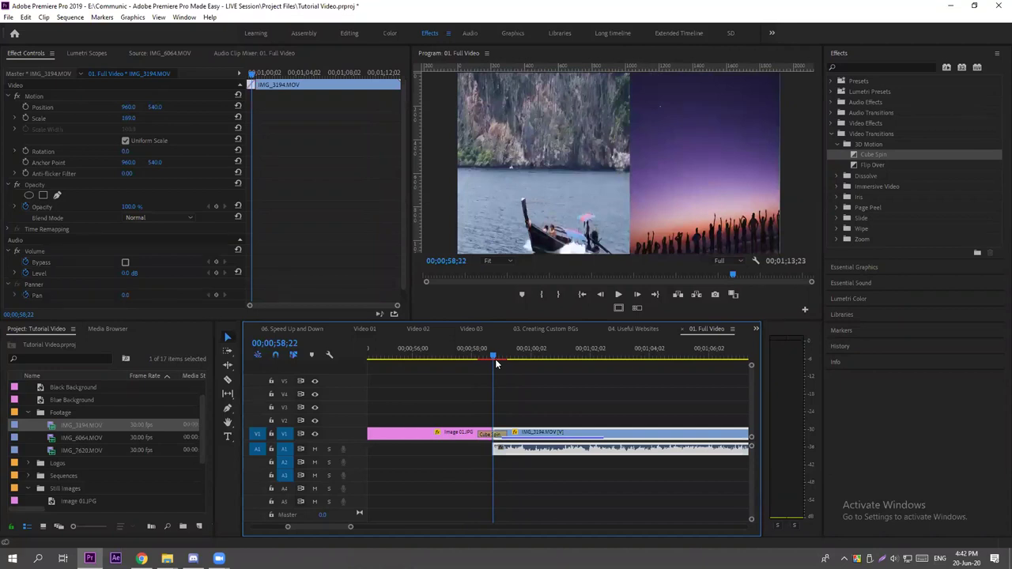
key("space")
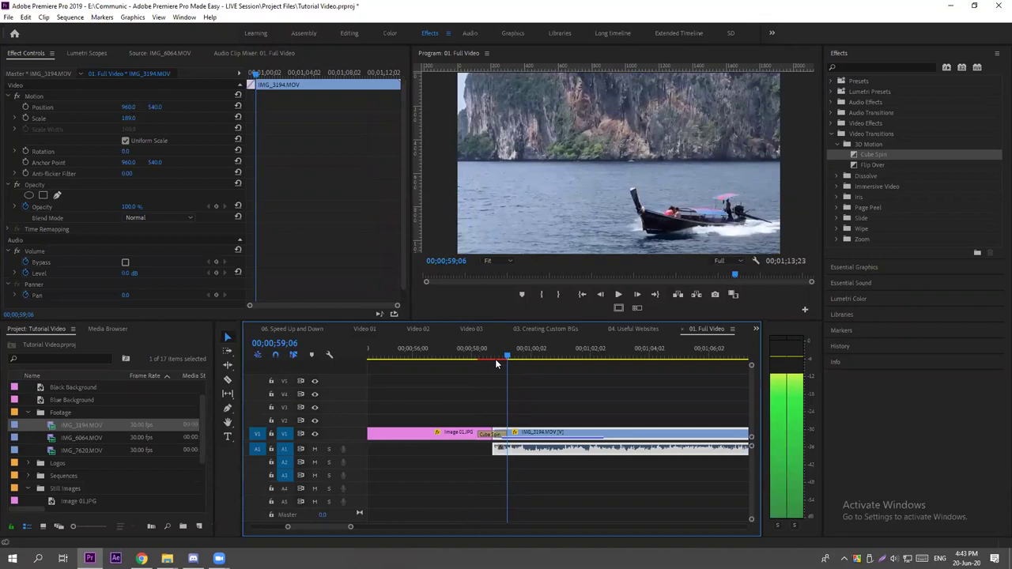
key("space")
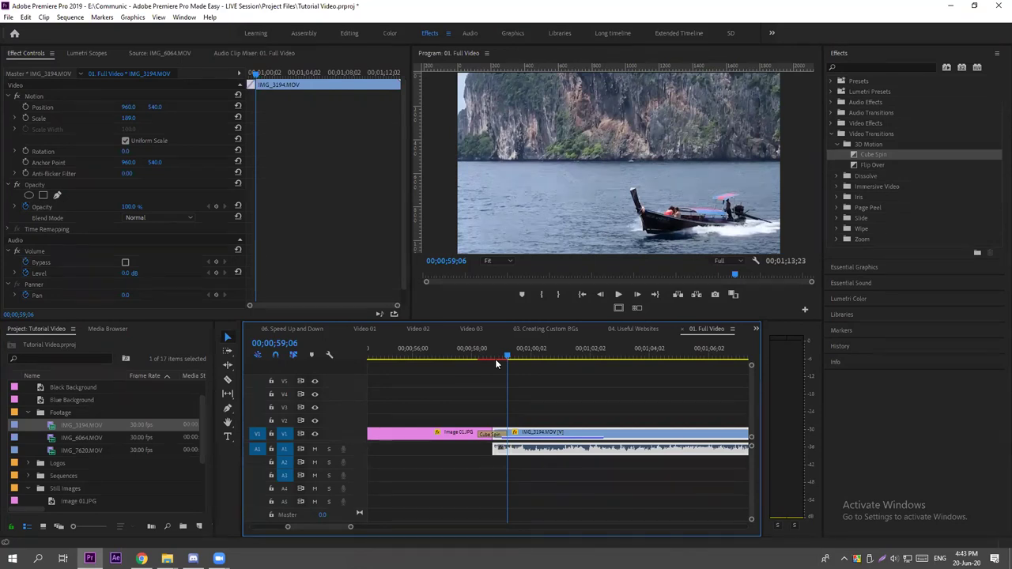
Replace the Cube Spin transition with Page Peel > Page Turn on the V1 edit point.
left_click(837, 208)
left_click(878, 227)
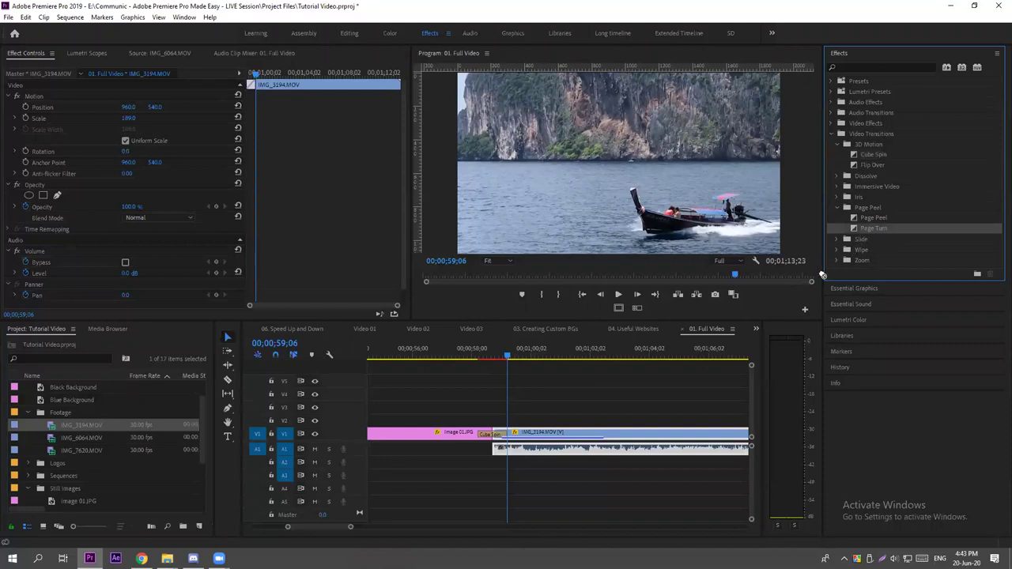
left_click_drag(847, 241, 494, 435)
Play the Page Turn transition from just before it until the boat clip.
left_click(481, 360)
left_click(522, 390)
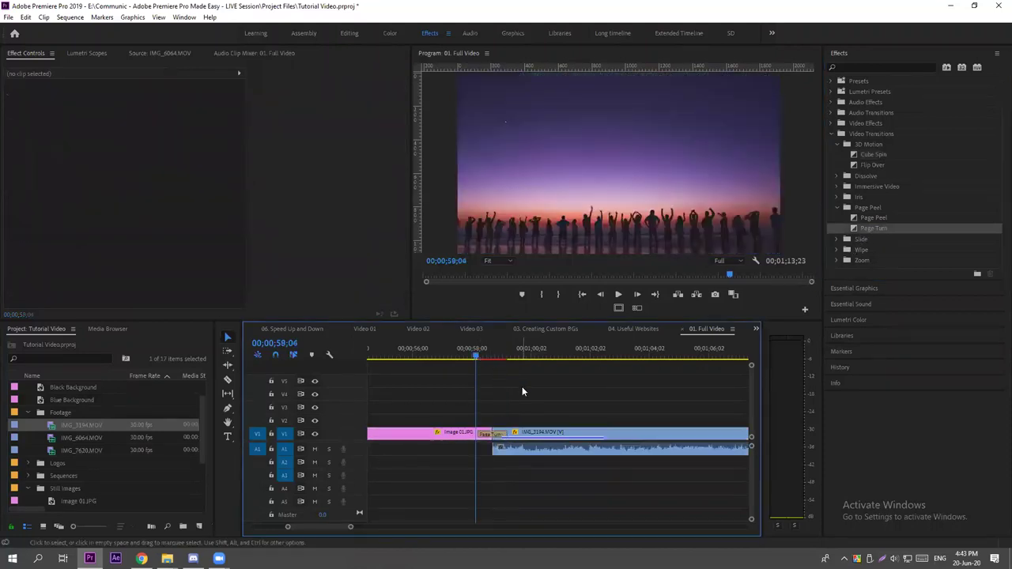
scroll(523, 390, "up", 1)
key("space")
key("space")
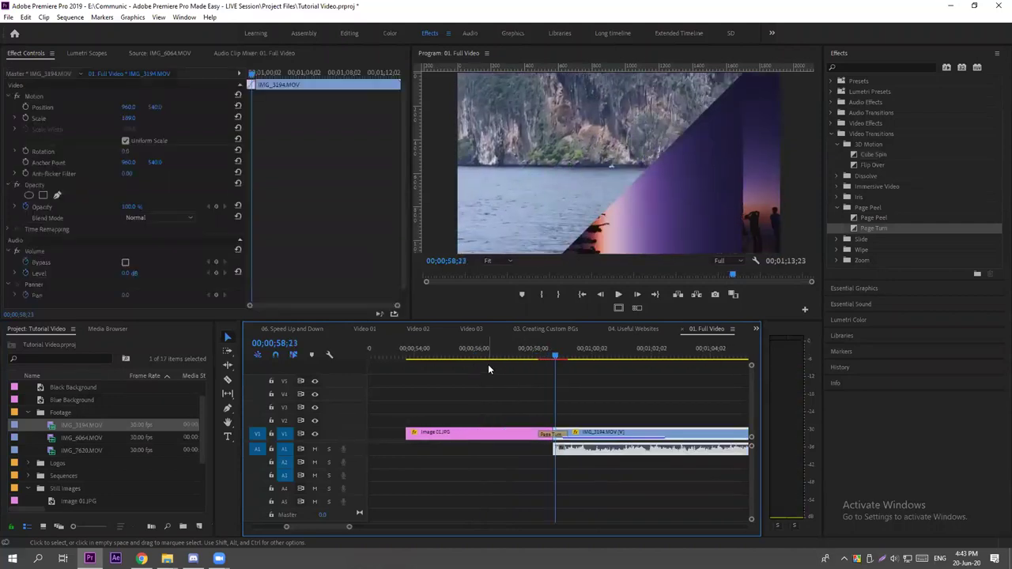
scroll(488, 363, "down", 1)
key("space")
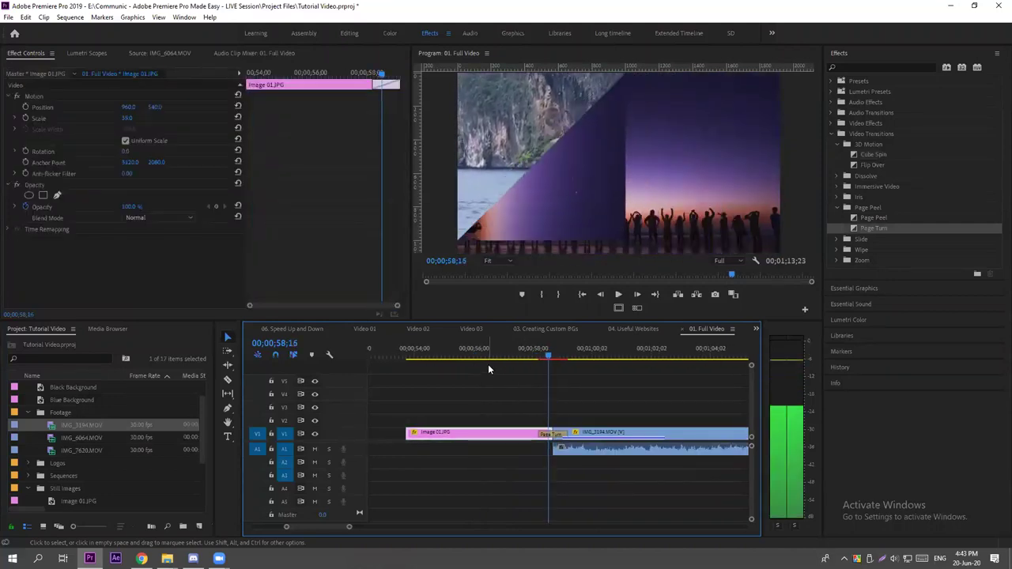
key("space")
key("space")
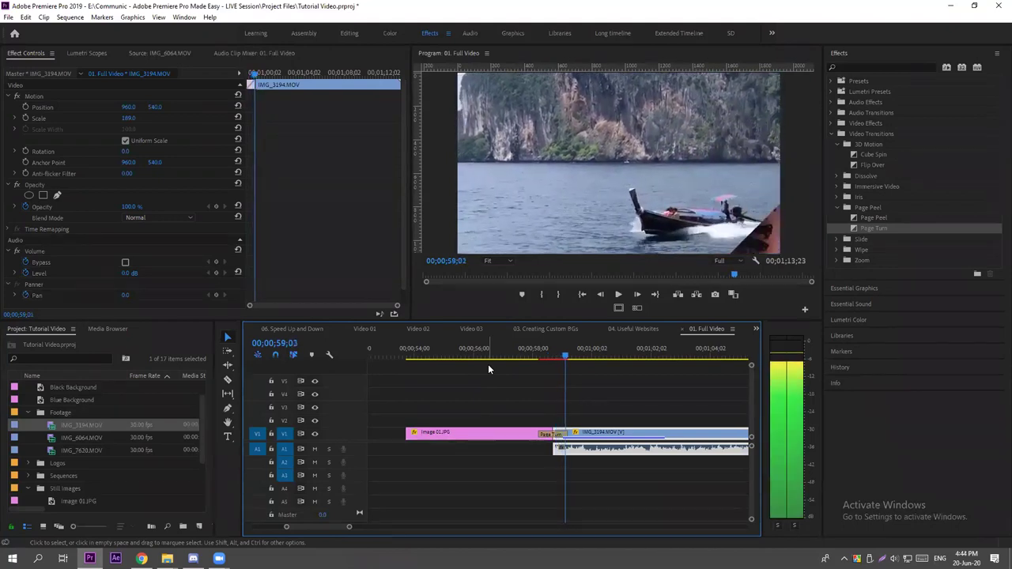
key("space")
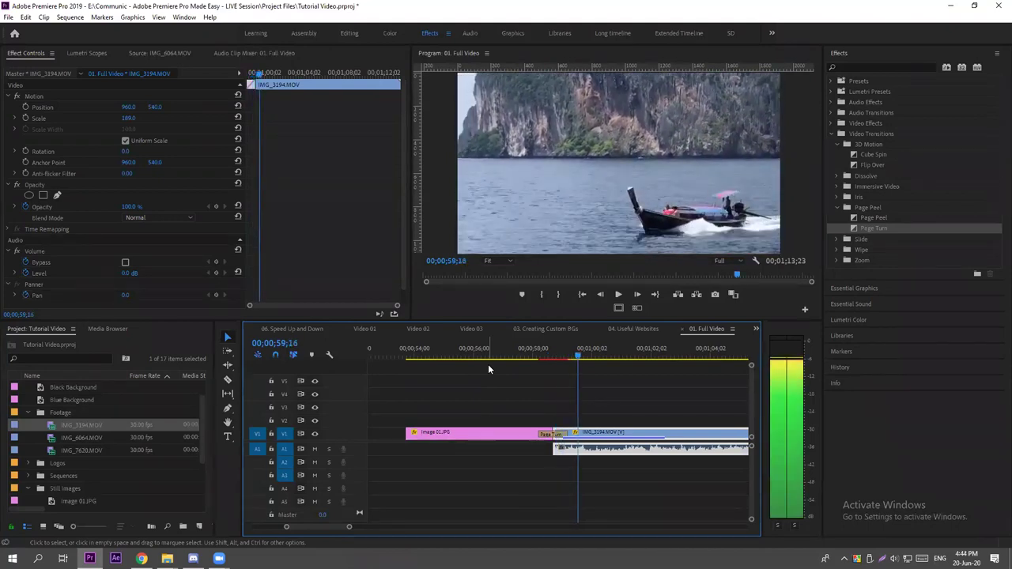
Inspect the Page Turn transition's settings, then zoom the timeline out to the whole sequence.
left_click(549, 434)
left_click(550, 419)
key("minus")
key("minus")
key("minus")
key("minus")
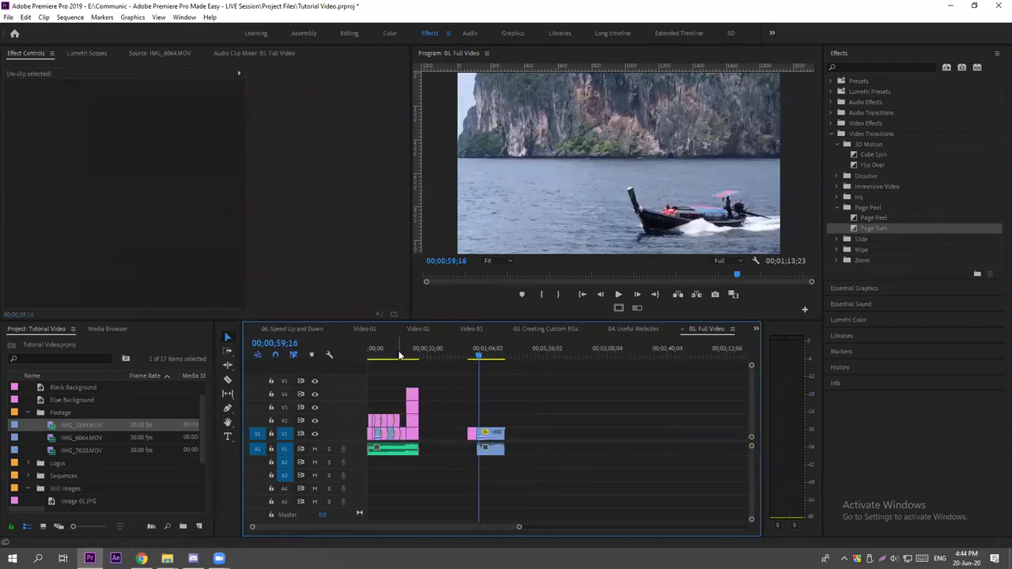
Zoom in at Image 04.JPG, step from 17;02 through the transition into the mural, then return to 16;27.
left_click(396, 420)
key("equal")
key("equal")
key("equal")
key("equal")
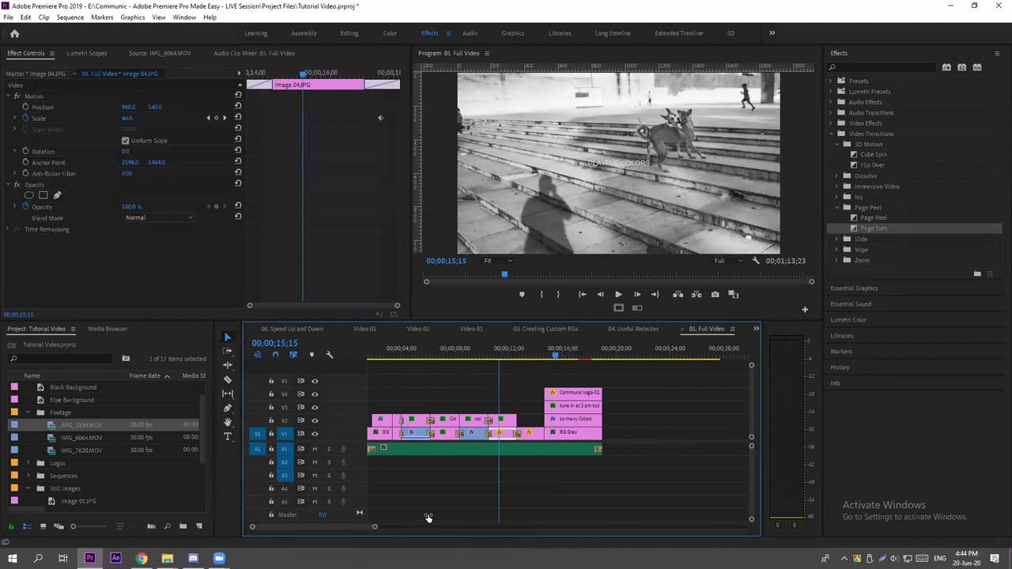
left_click(569, 482)
left_click(583, 353)
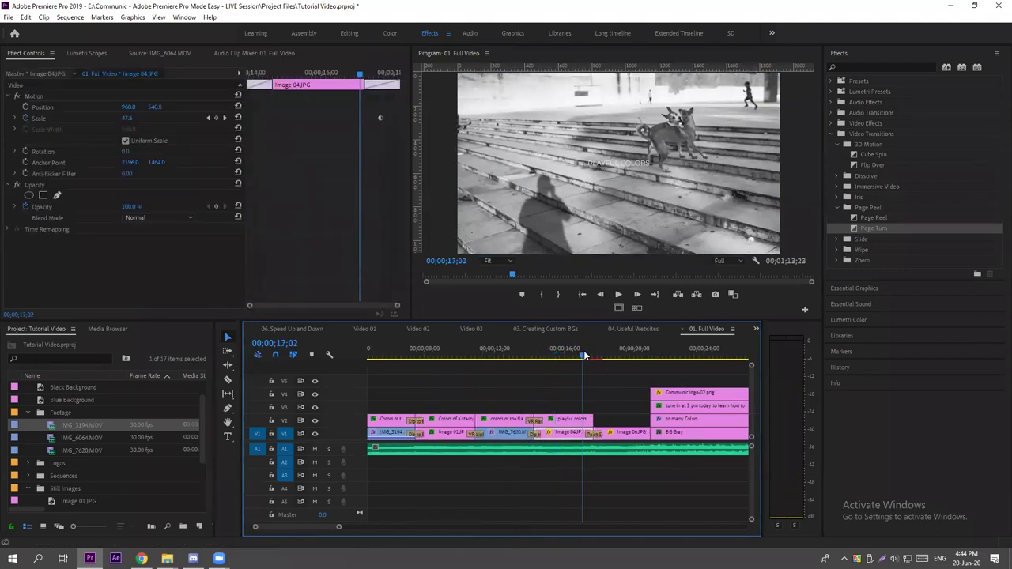
key("Right")
key("Right")
key("Right")
key("Right")
key("Right")
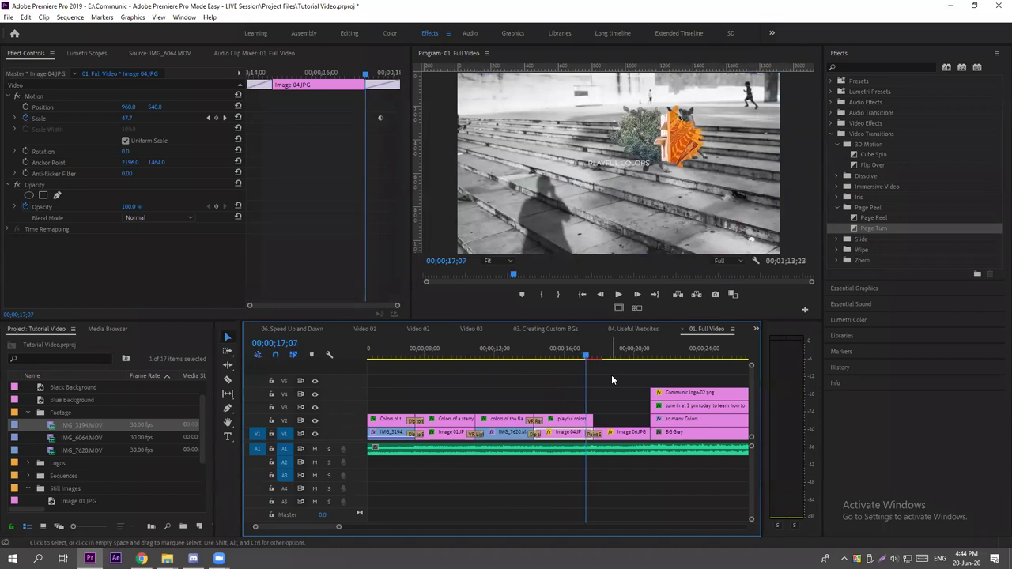
key("Right")
key("Right")
key("Right")
key("Right")
key("Right")
key("Right")
key("Right")
key("Right")
key("Right")
key("Right")
key("Right")
key("Right")
key("Right")
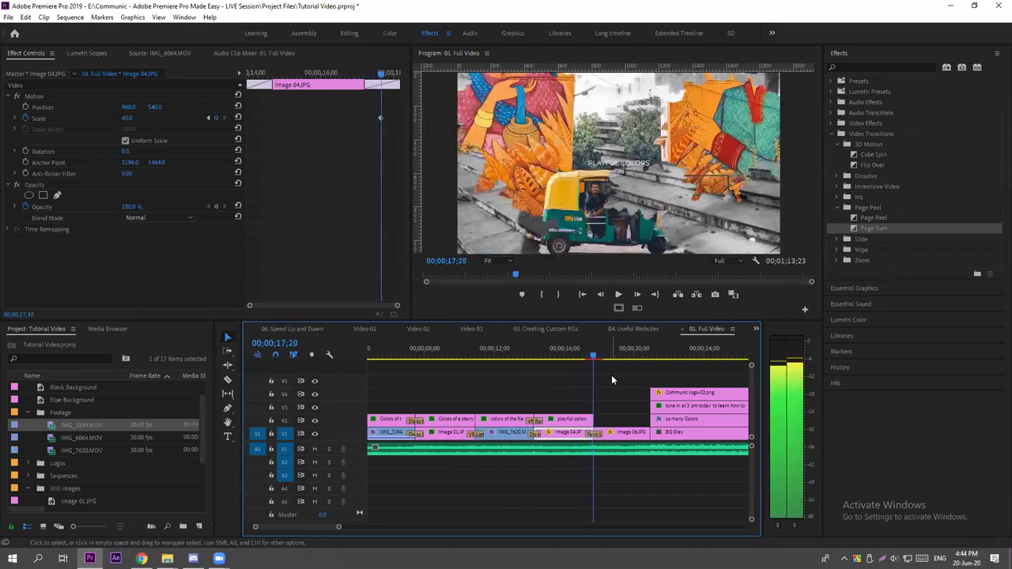
key("Right")
key("Right")
key("Right")
key("Right")
key("Right")
key("Right")
key("Right")
key("Right")
key("Right")
key("Right")
key("Right")
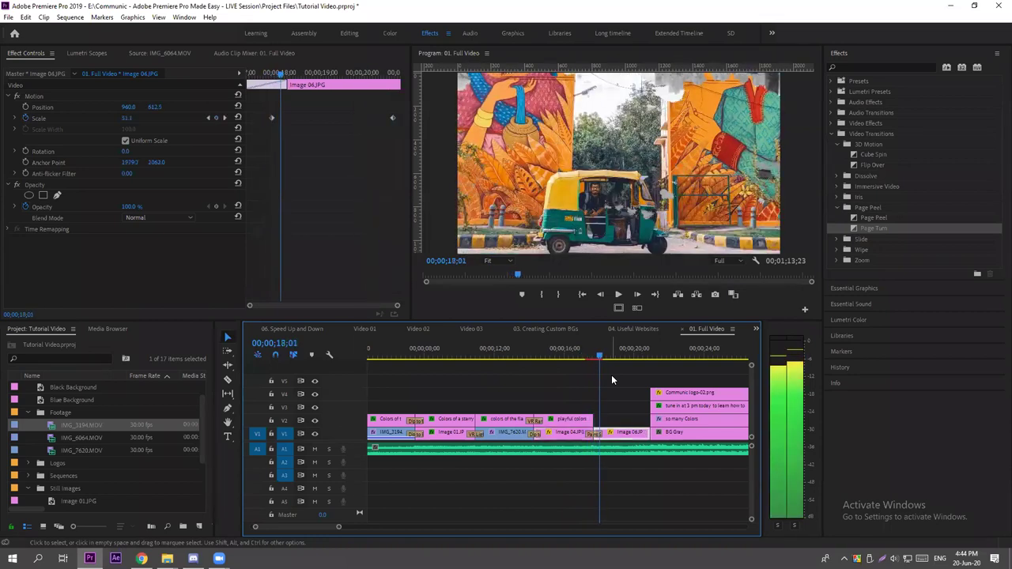
key("Right")
key("Right")
key("Right")
key("Right")
key("Right")
key("Right")
key("Right")
key("Right")
key("Right")
key("Right")
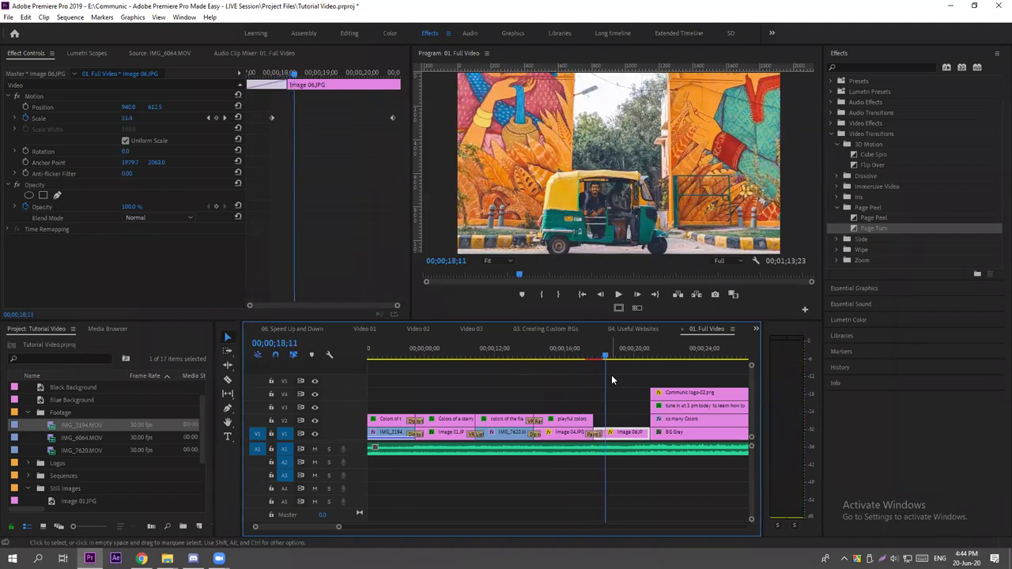
left_click(580, 356)
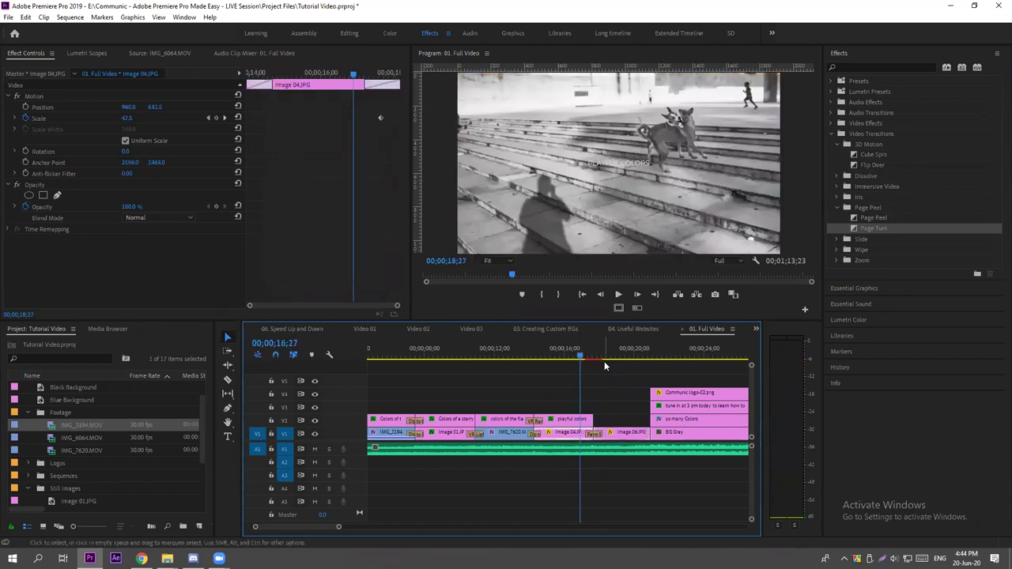
Collapse the transition groups, set the playhead to 17;04 and zoom the timeline out.
left_click(831, 135)
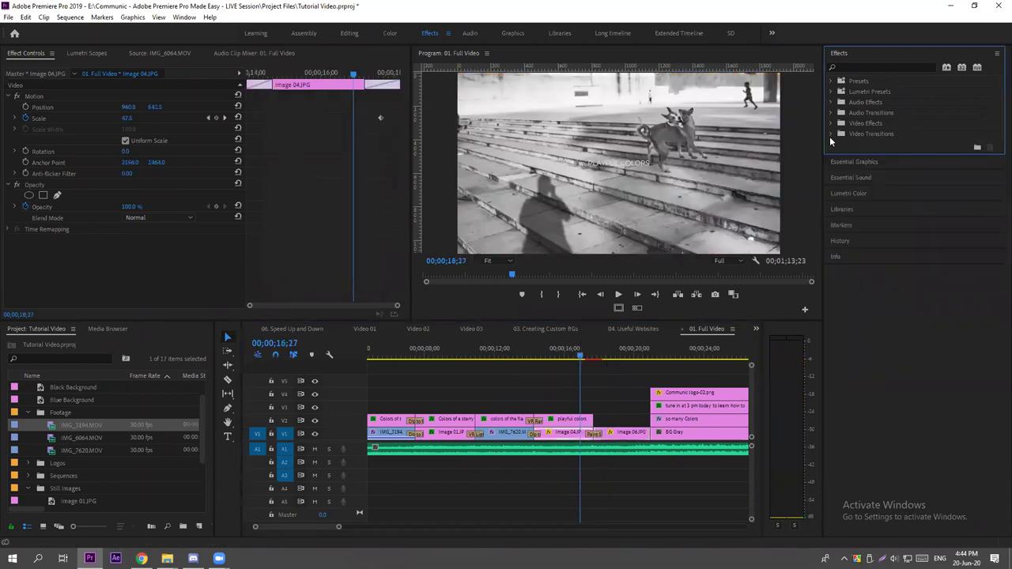
left_click(831, 112)
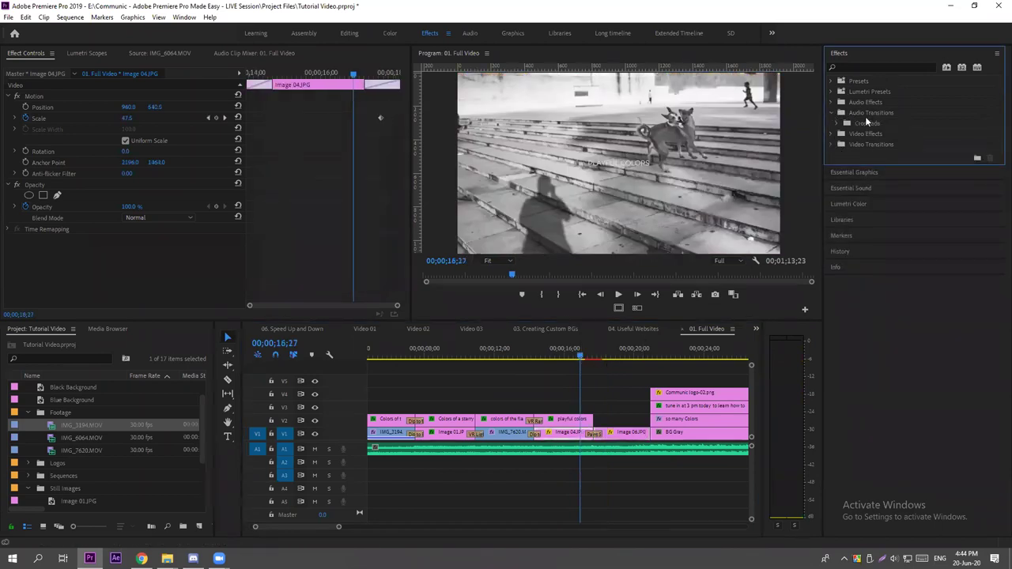
left_click(832, 112)
left_click(584, 357)
key("minus")
key("minus")
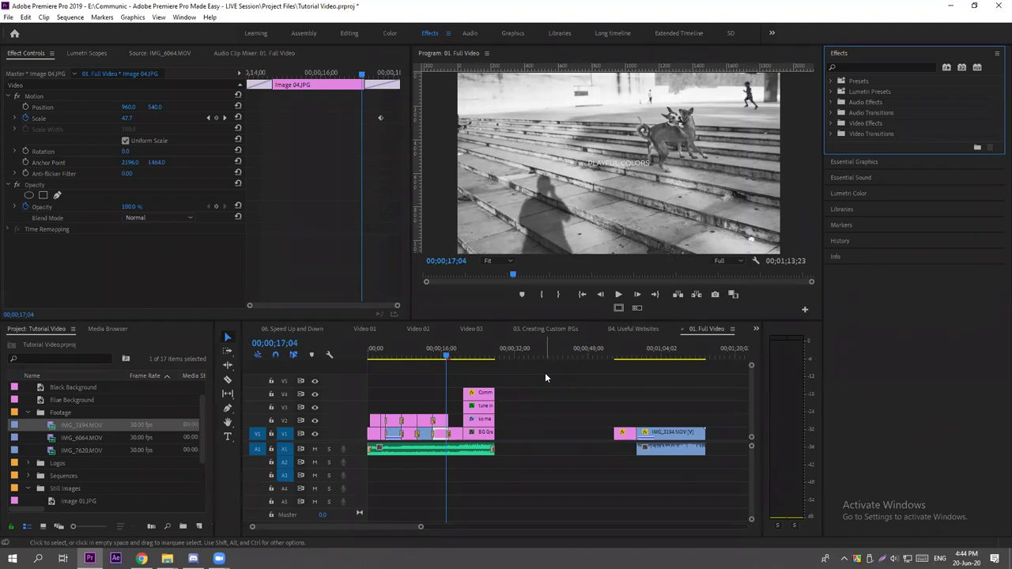
Select the Crossfade > Exponential Fade transition and move the playhead to 26;22 at the sequence end.
left_click(835, 113)
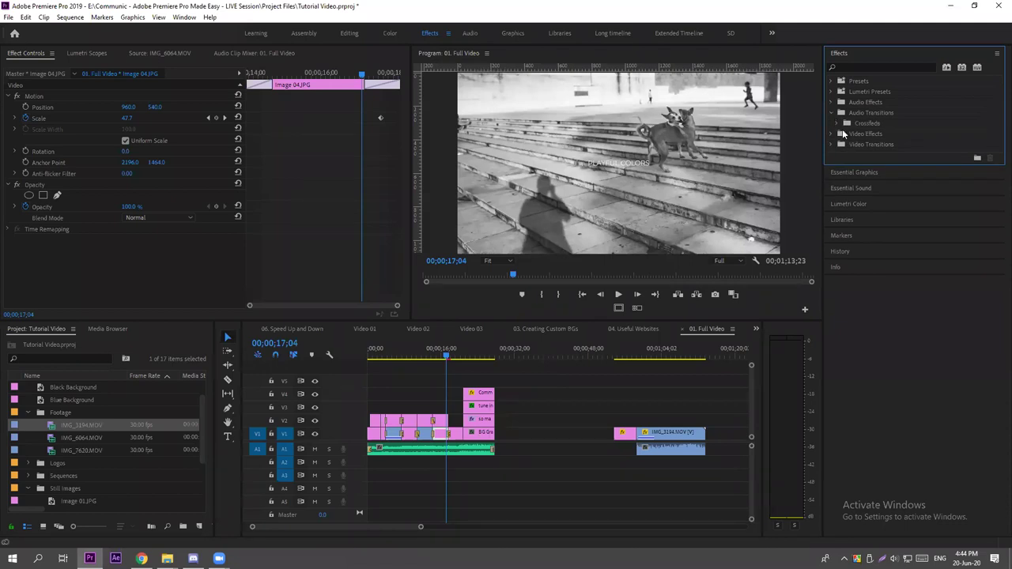
left_click(837, 124)
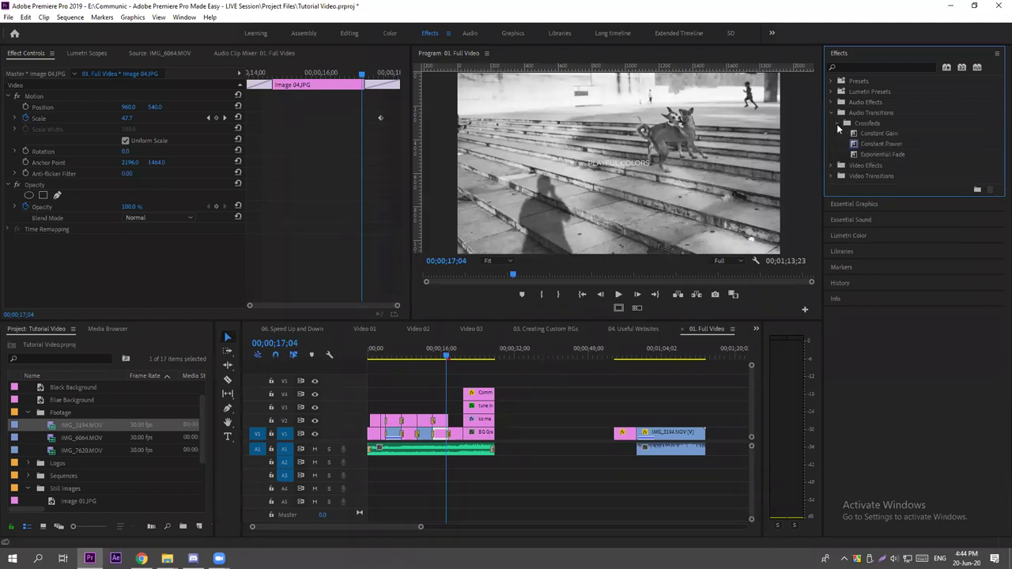
left_click(887, 135)
left_click(886, 144)
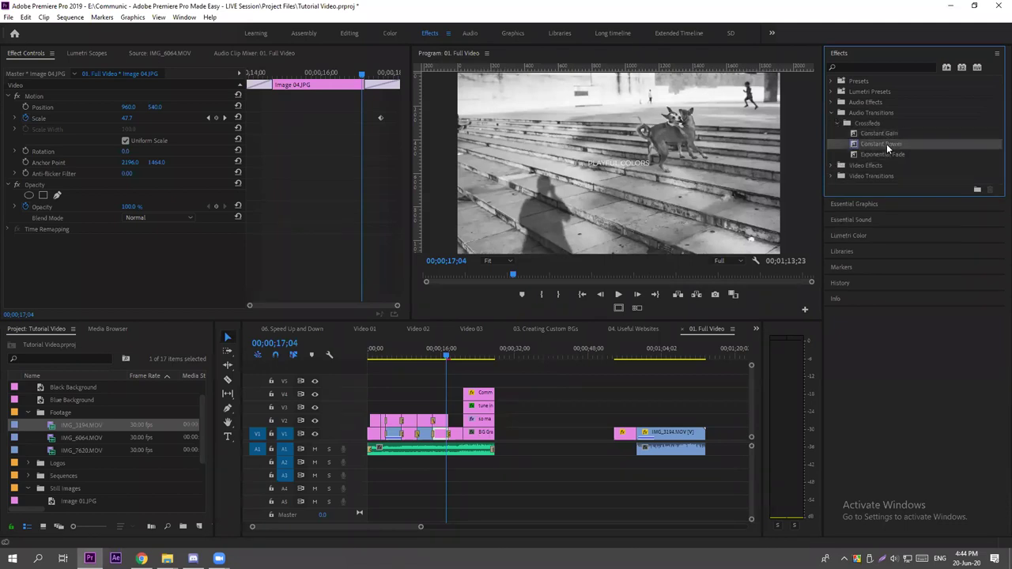
left_click(886, 154)
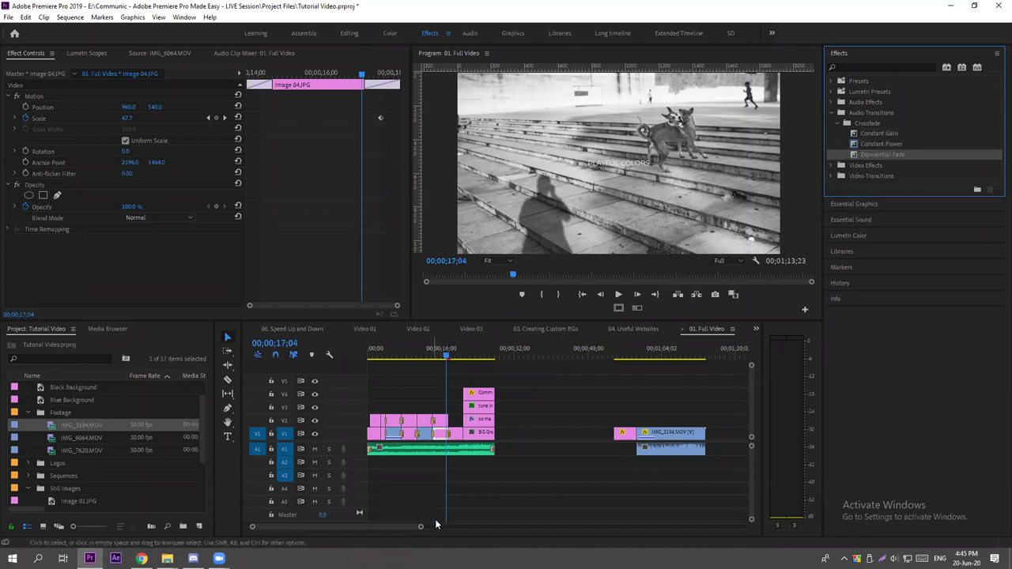
left_click_drag(421, 526, 381, 527)
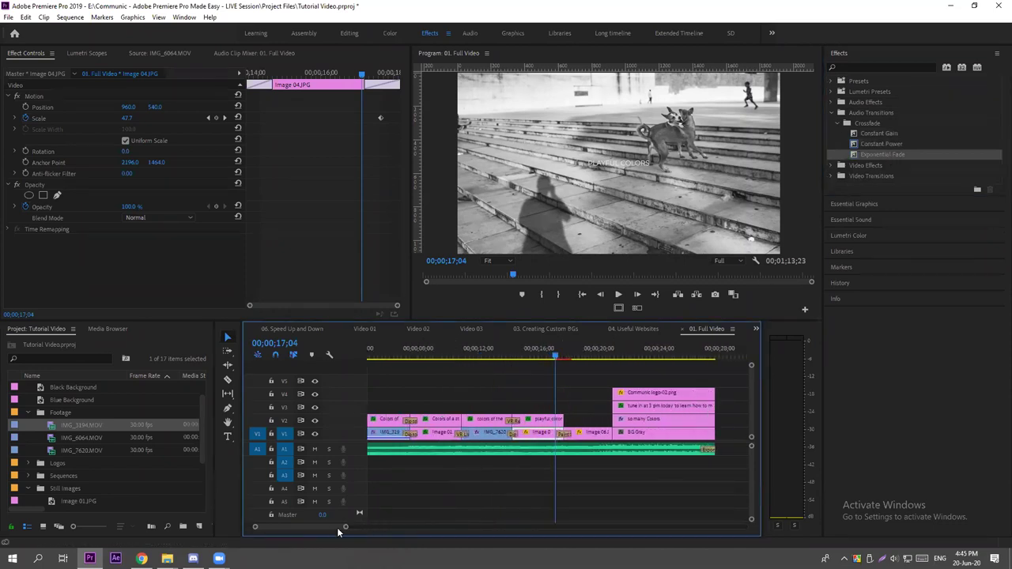
scroll(340, 528, "down", 5)
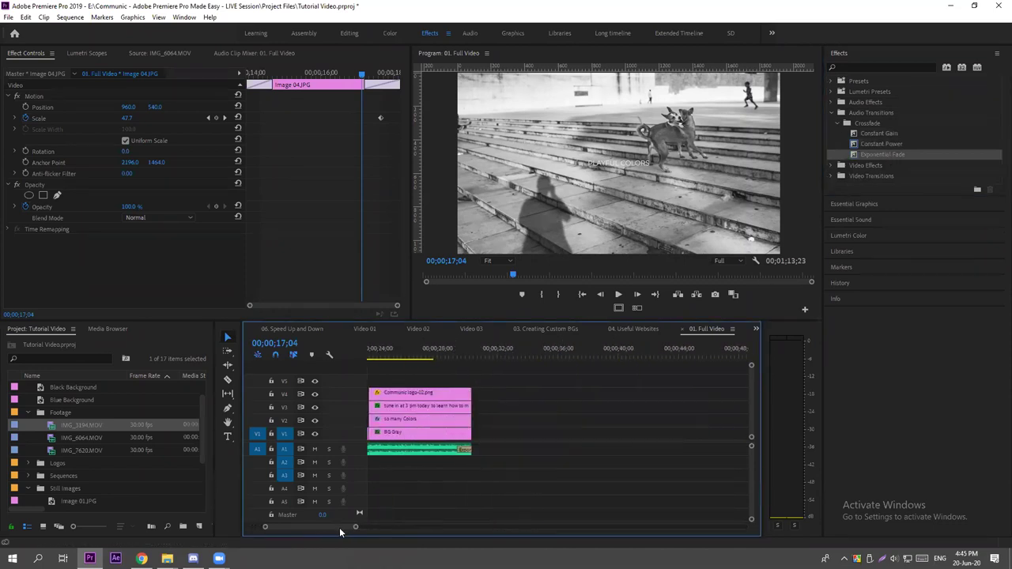
left_click(418, 353)
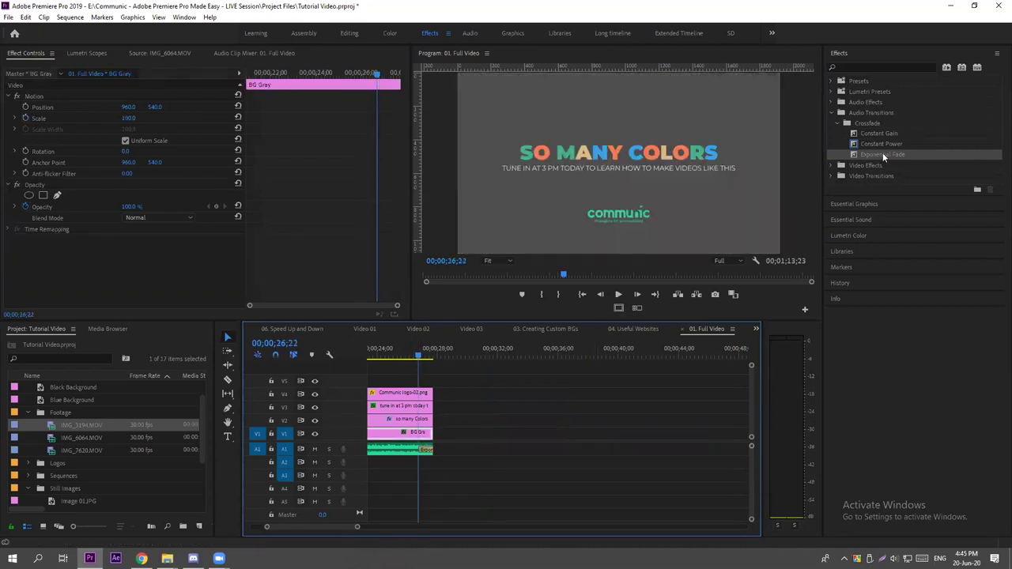
Apply Exponential Fade to the end of the audio clip and check the sequence end at 27;01.
left_click_drag(882, 153, 426, 456)
left_click(423, 358)
left_click(422, 356)
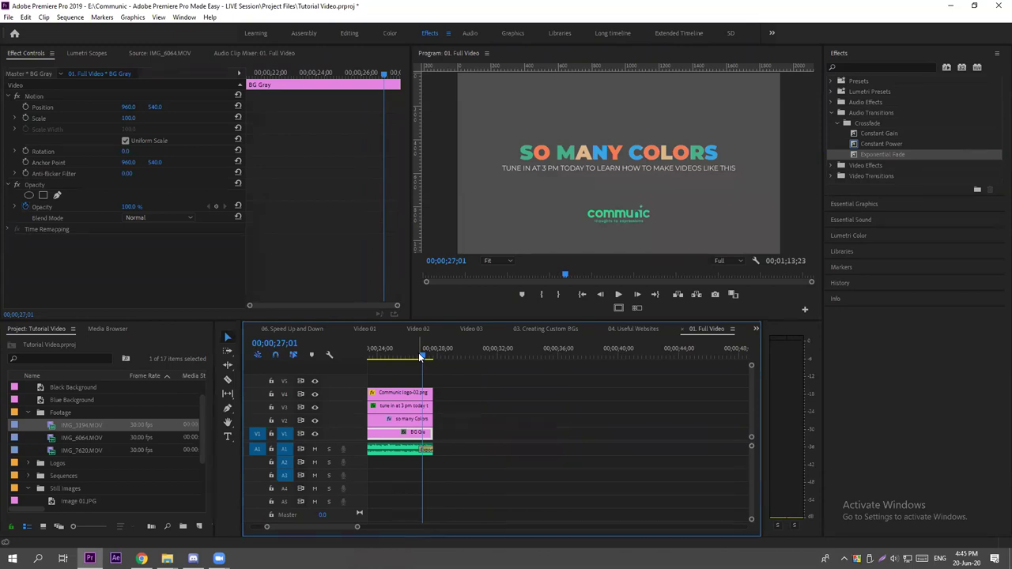
Scrub the concert clip from 13;08, then jump to the boat clip at 59;21 and Image 01.JPG.
scroll(434, 393, "down", 3)
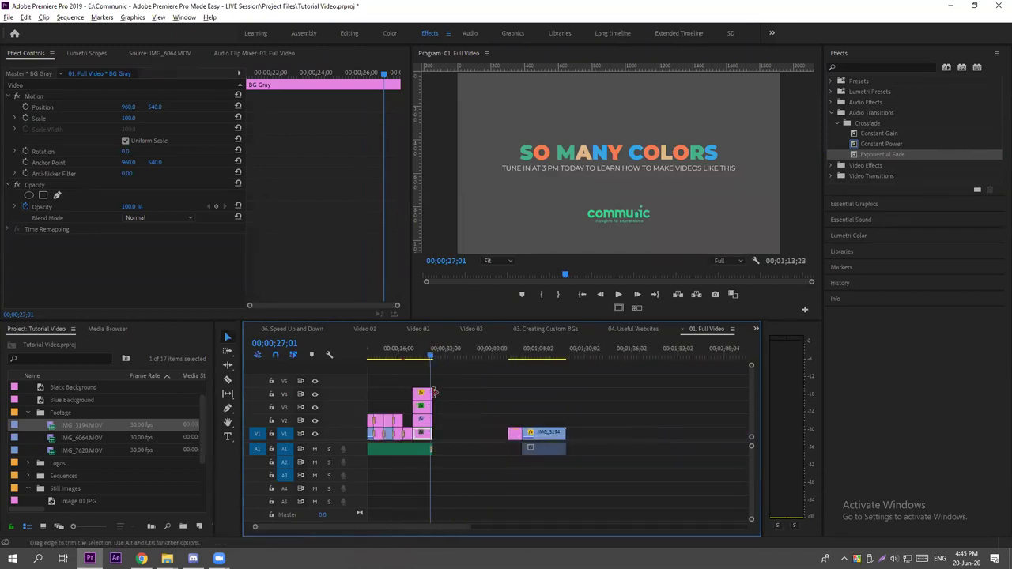
scroll(434, 393, "down", 2)
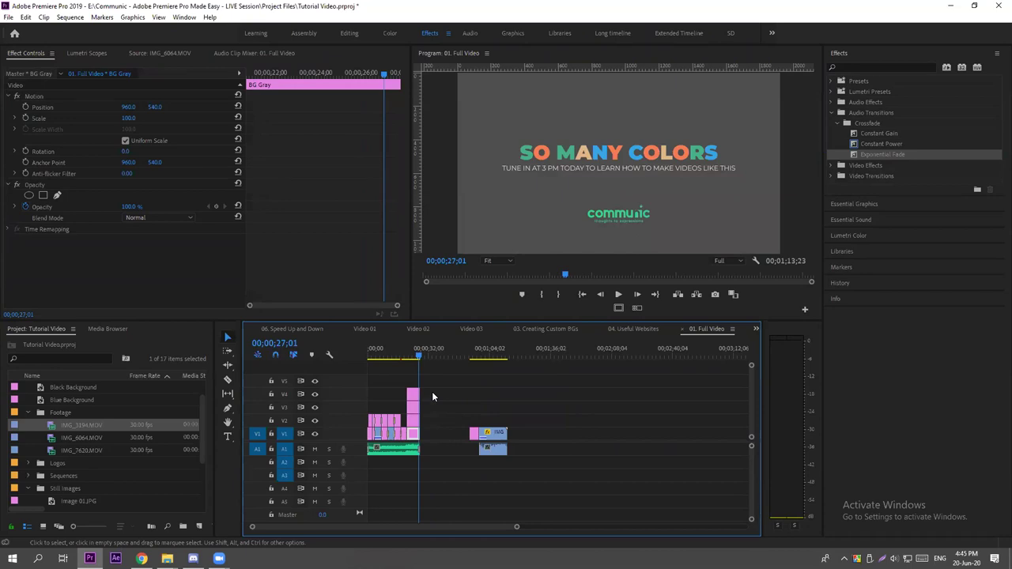
left_click(395, 352)
left_click_drag(394, 353, 395, 353)
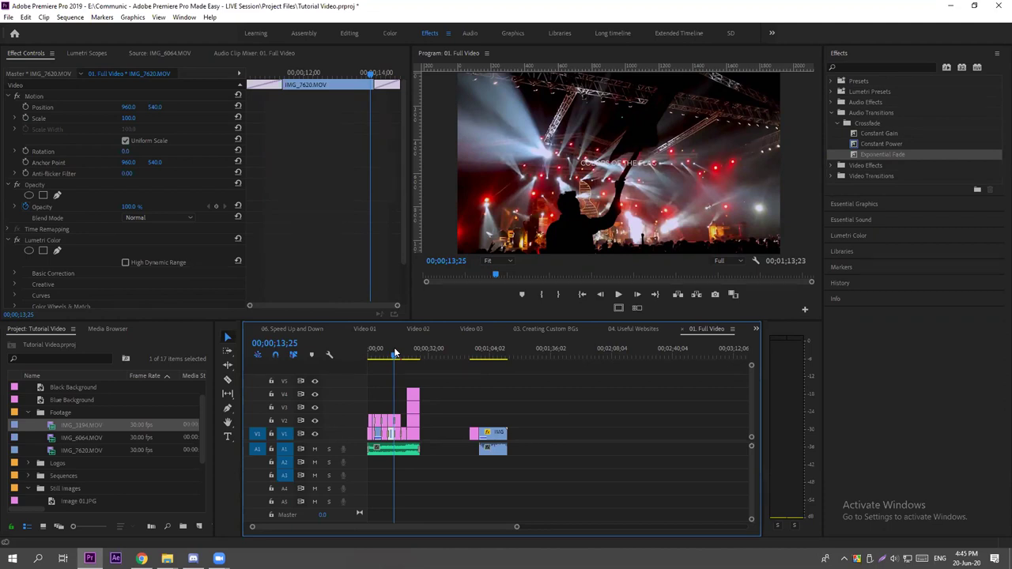
left_click(480, 353)
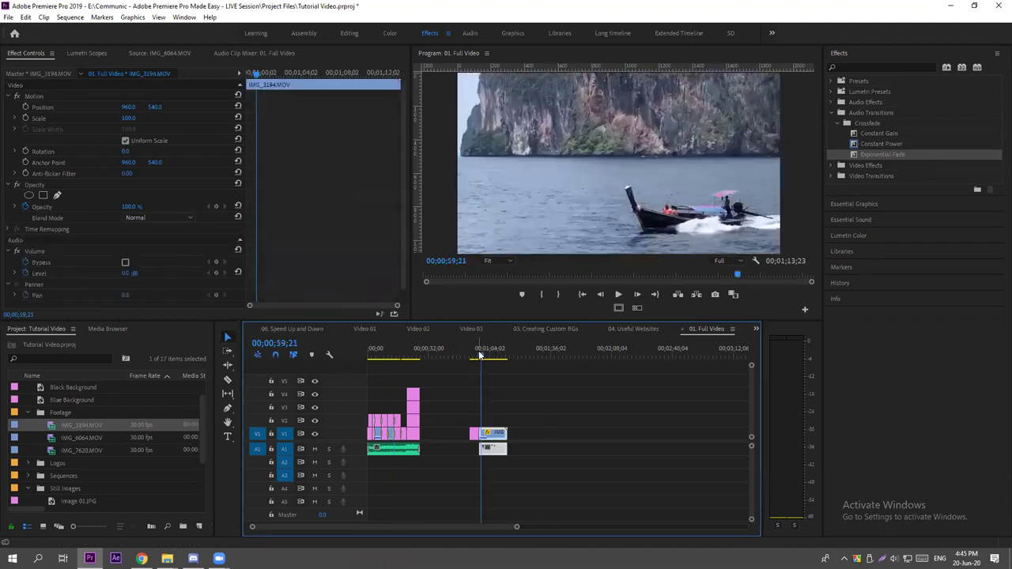
left_click(478, 355)
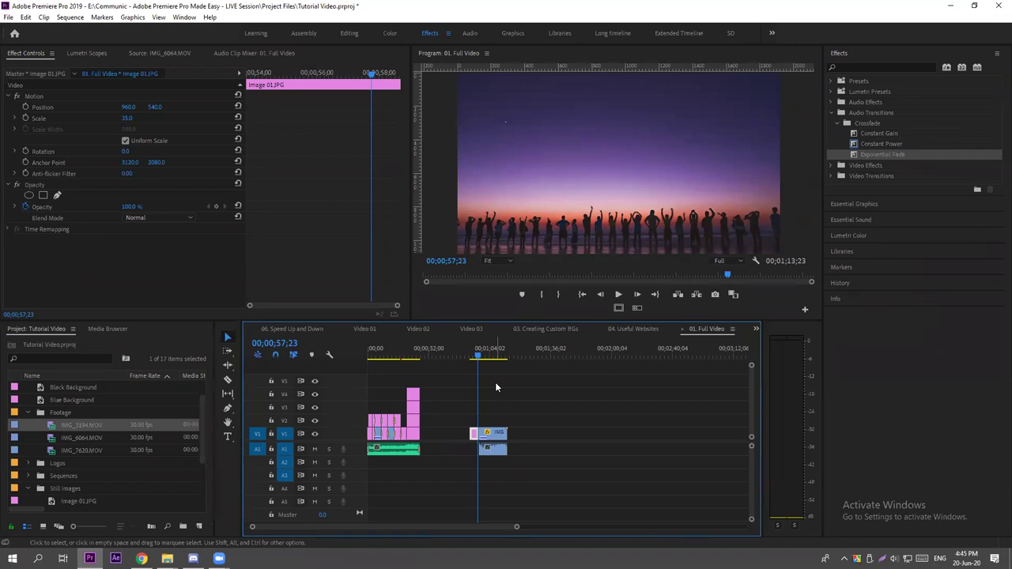
Delete the IMG video clip and its audio, and move the playhead to 00;00;23;23.
left_click_drag(553, 398, 465, 484)
key("Delete")
left_click(412, 353)
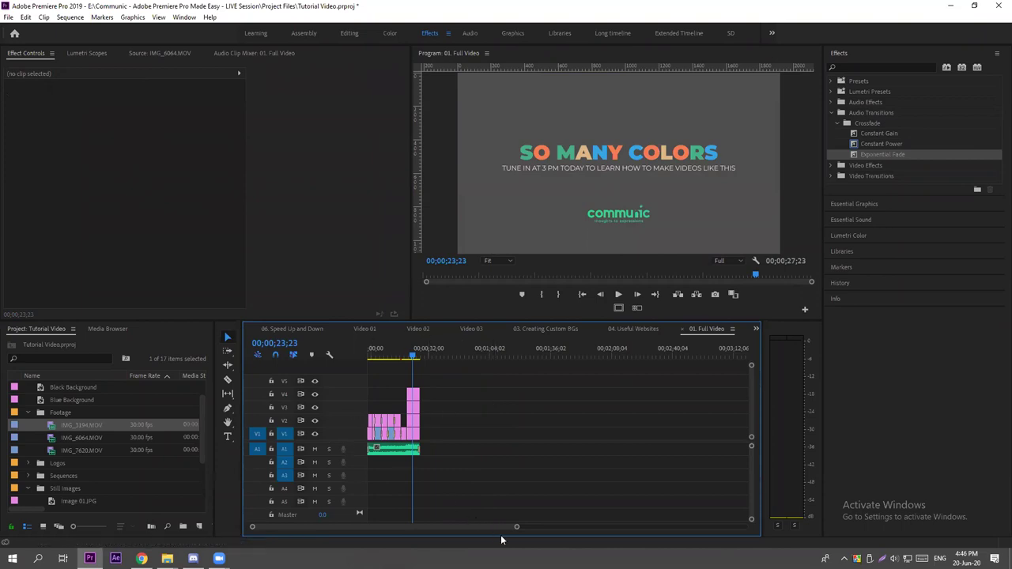
Zoom the timeline out, park the playhead past the clips, and collapse the Footage folder.
left_click_drag(516, 530, 423, 526)
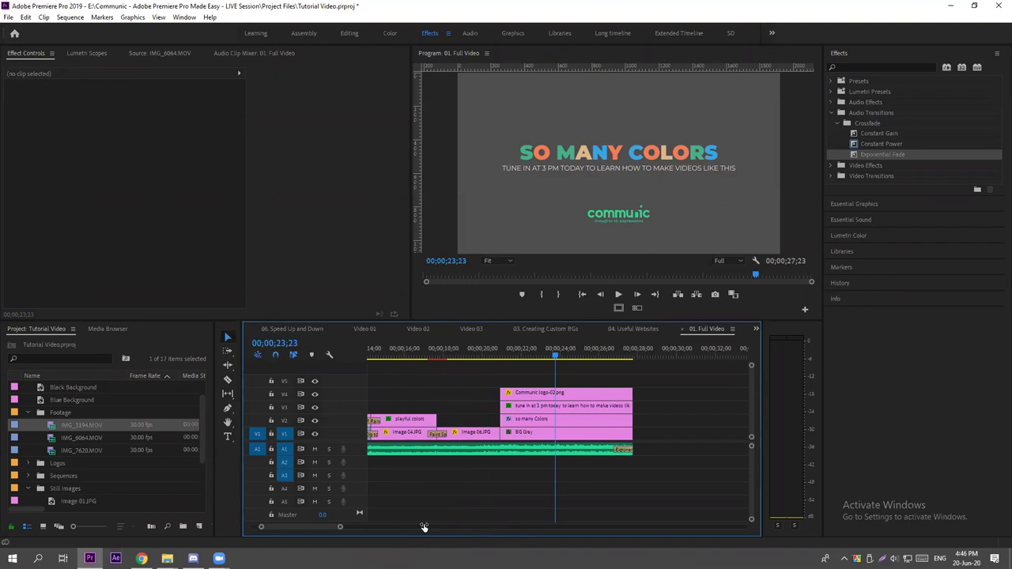
key("minus")
key("minus")
key("minus")
key("minus")
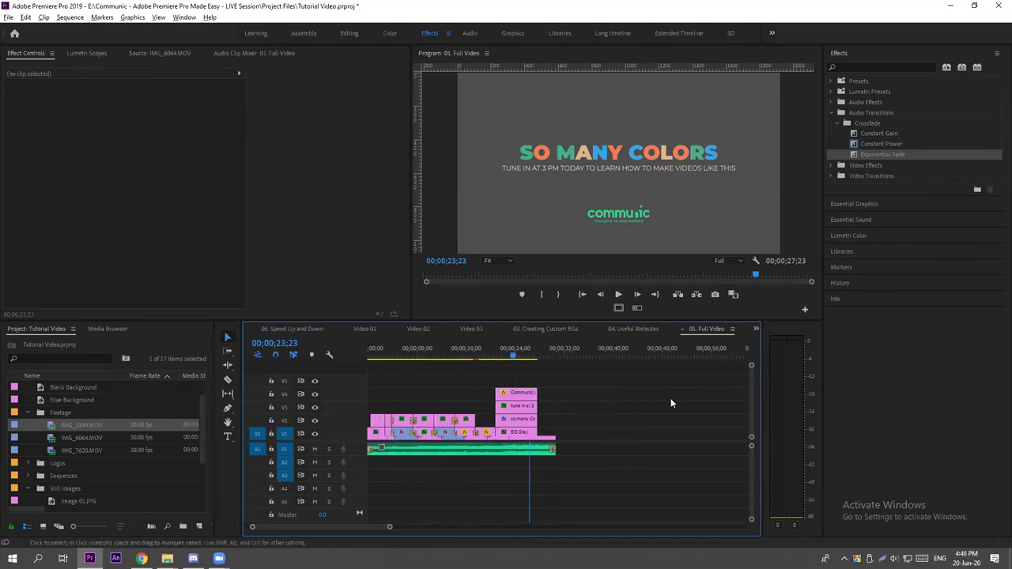
left_click(539, 349)
left_click(28, 412)
scroll(29, 460, "down", 1)
Place a photo on V2 at the playhead, using Image 04.JPG from the project.
left_click_drag(48, 423, 547, 421)
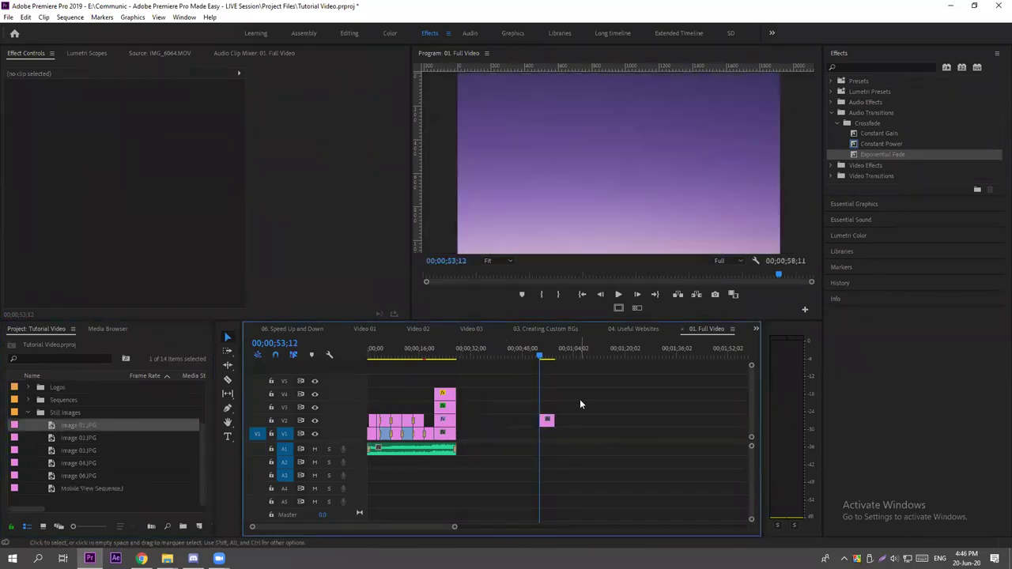
left_click(547, 420)
left_click(51, 463)
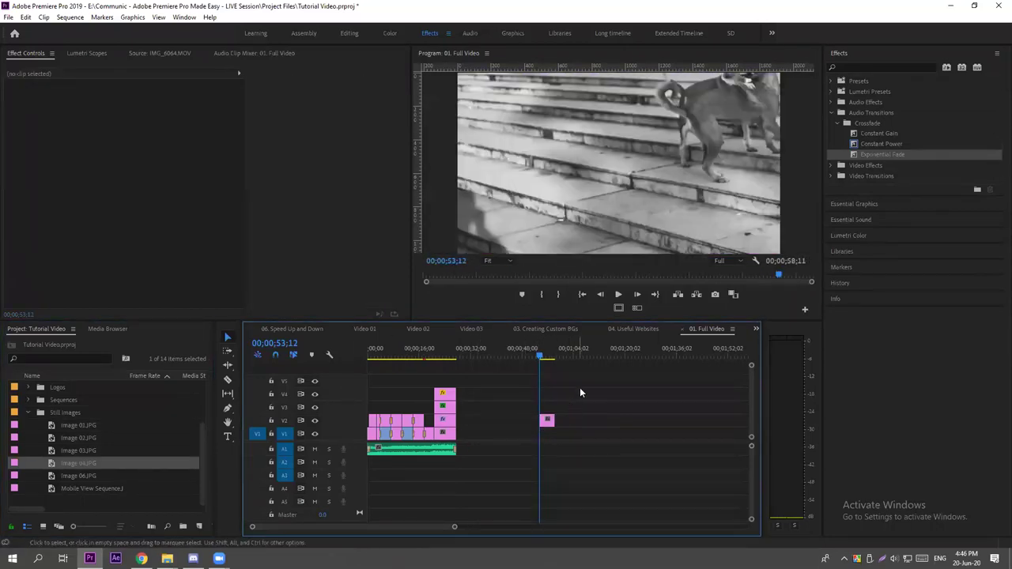
left_click(552, 422)
Set the V2 photo's Scale to 35, then change it to 45.
left_click(129, 118)
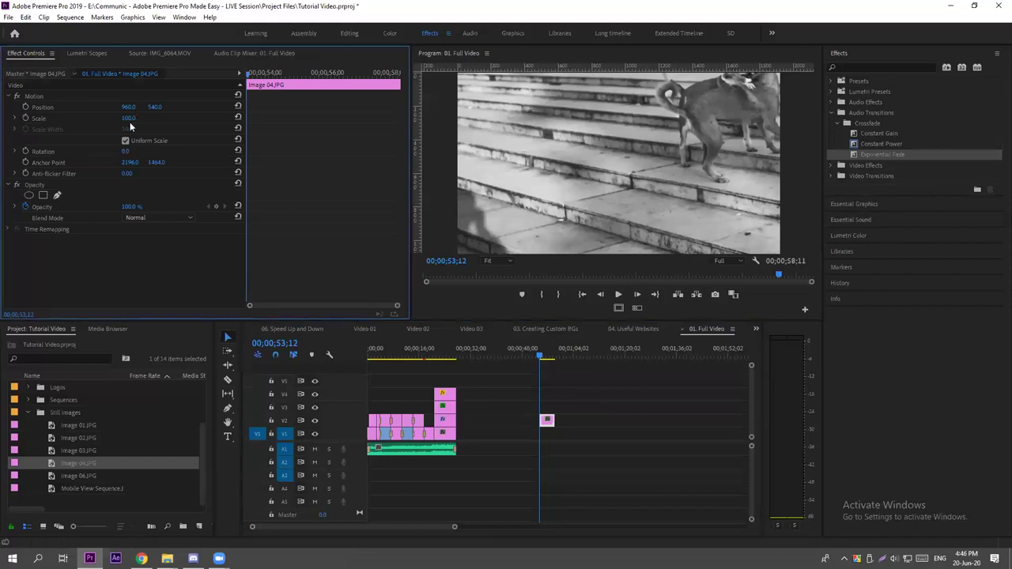
type("35")
key("Return")
left_click(127, 118)
type("45")
key("Return")
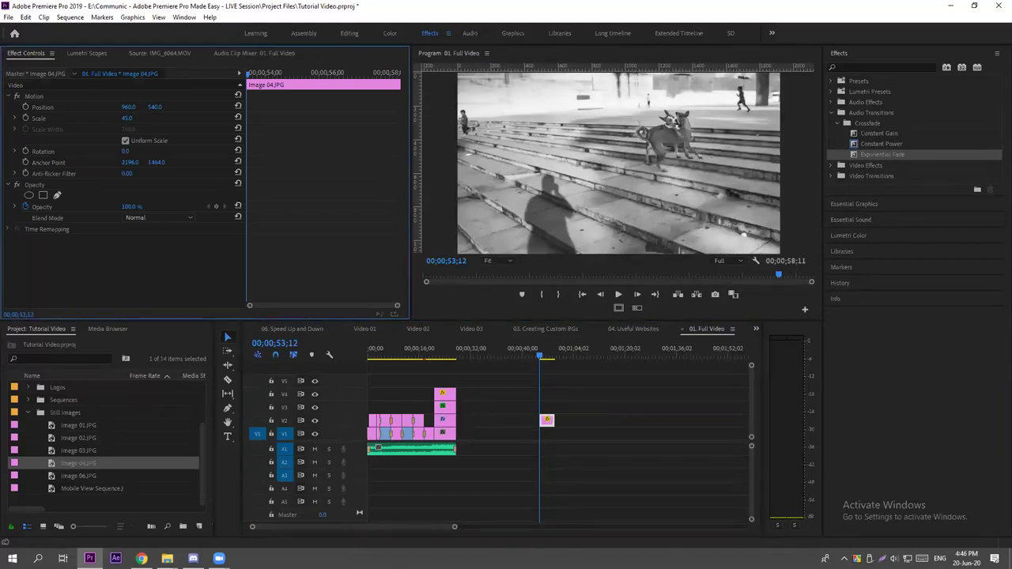
left_click(572, 413)
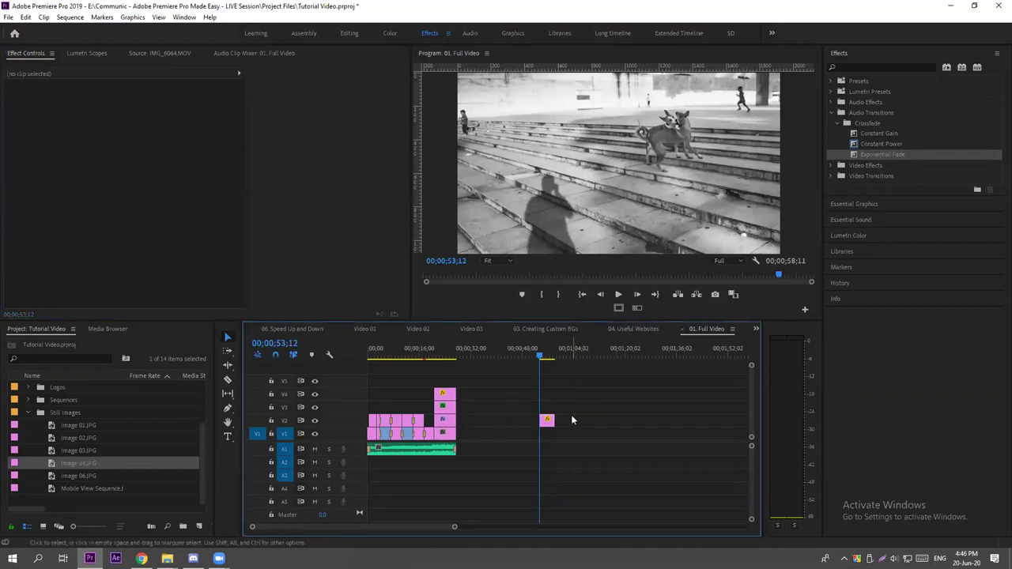
left_click(602, 161)
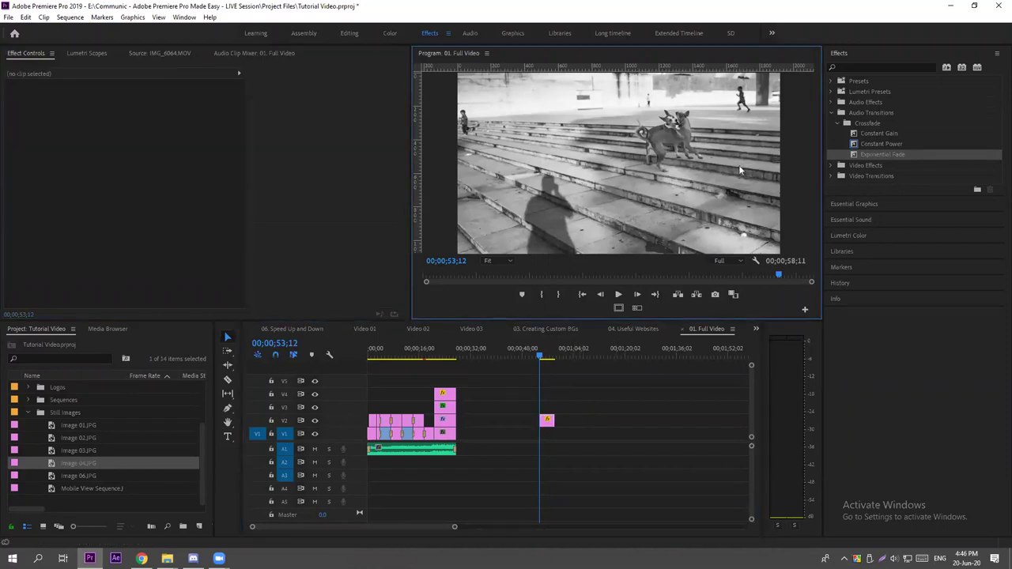
key("grave")
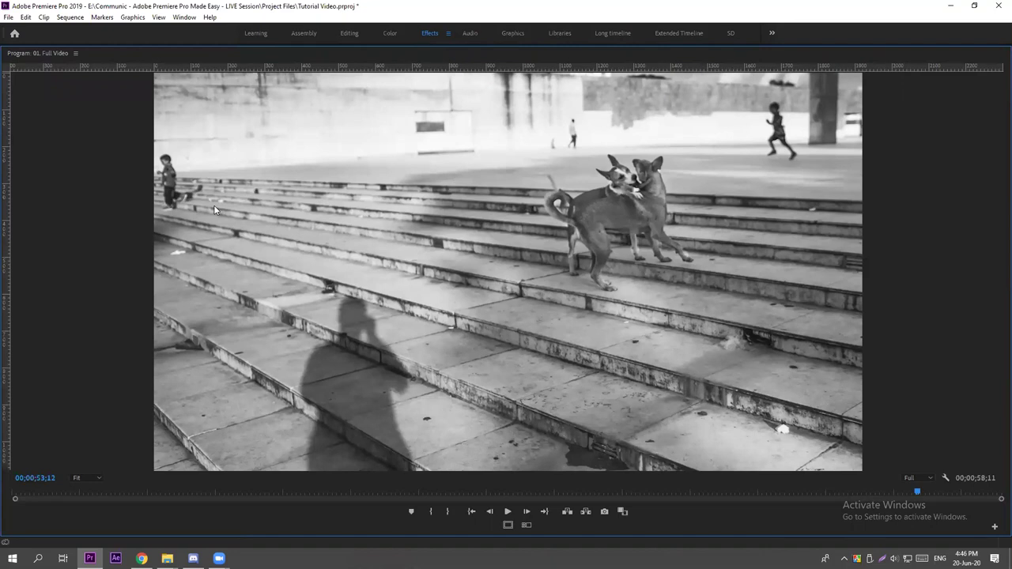
key("grave")
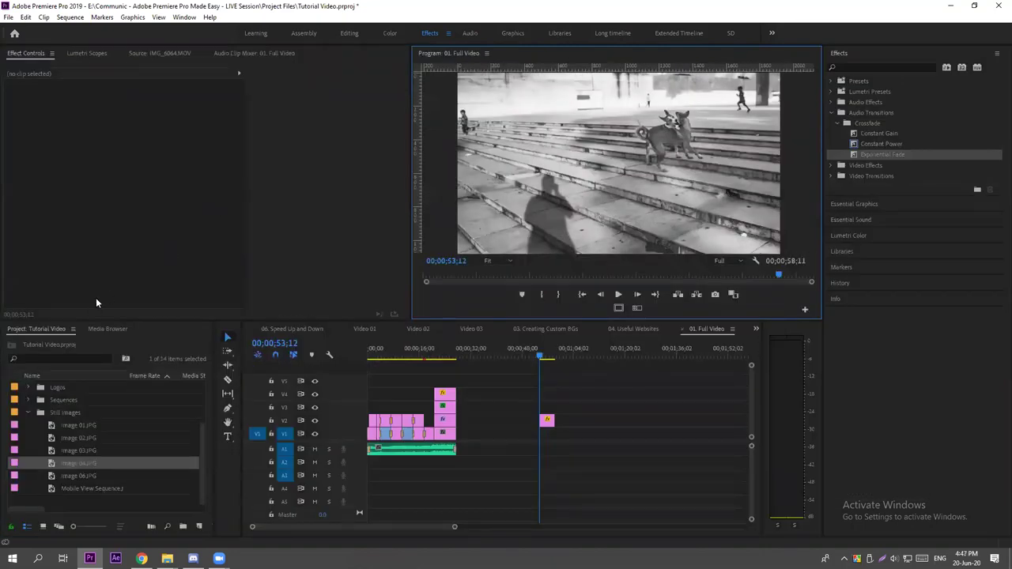
Zoom in on the photo clip and type a 'PLAY TIMES' text box over the photo.
left_click_drag(454, 530, 396, 528)
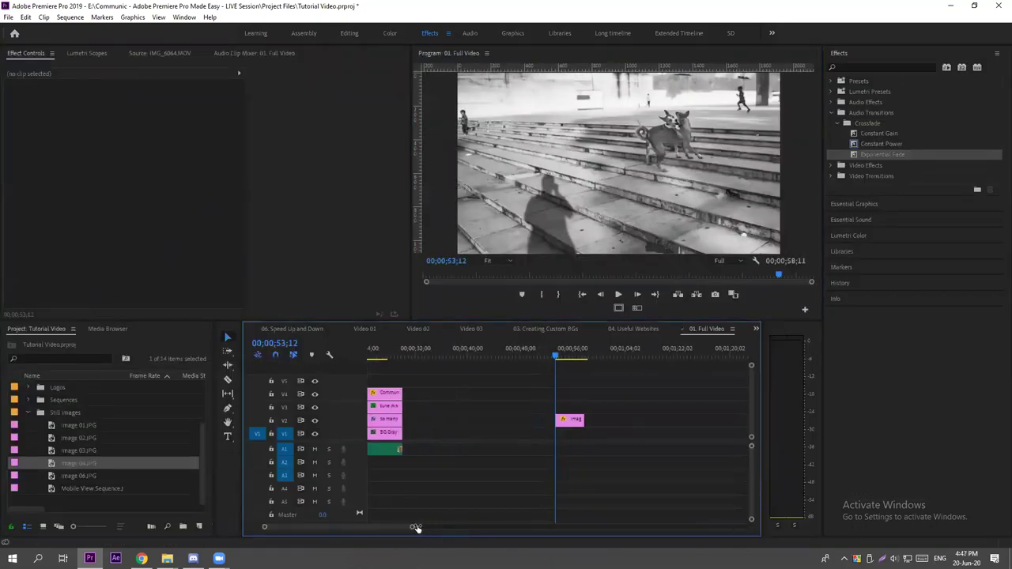
left_click(226, 437)
left_click(555, 194)
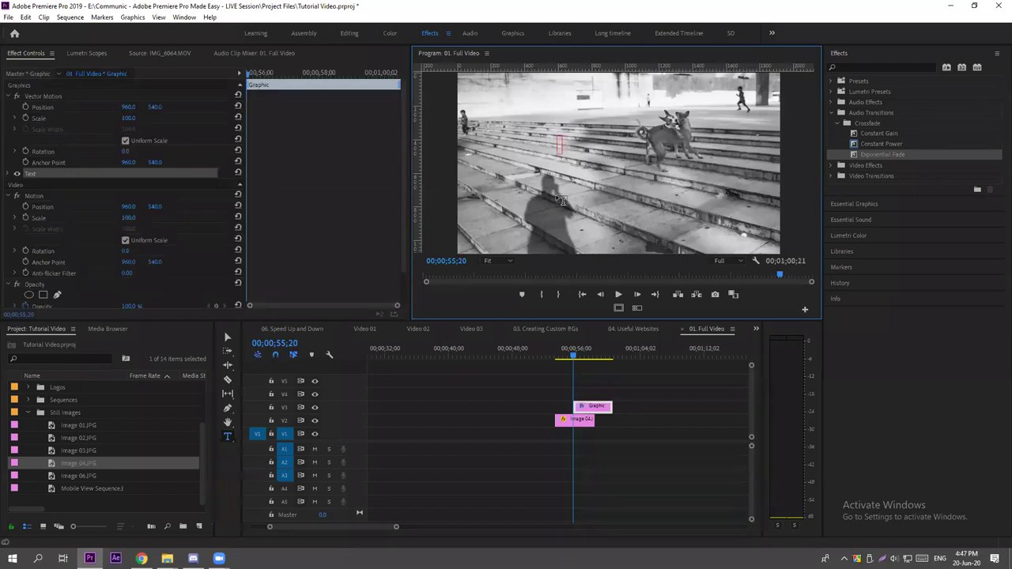
type("PLAY TIMES")
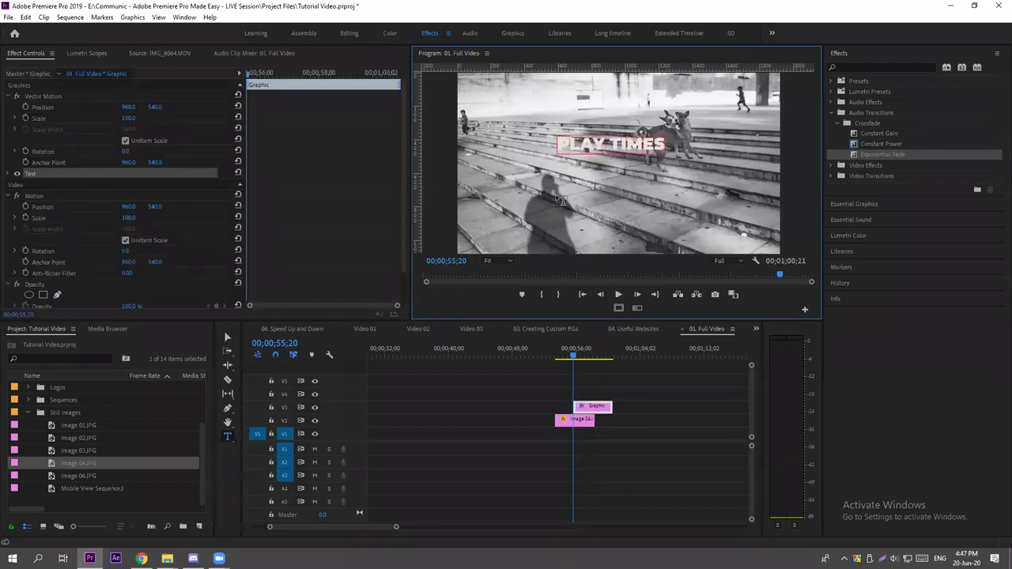
Open the title's graphic properties, keep the black fill, and reselect the PLAY TIMES text layer.
left_click(866, 206)
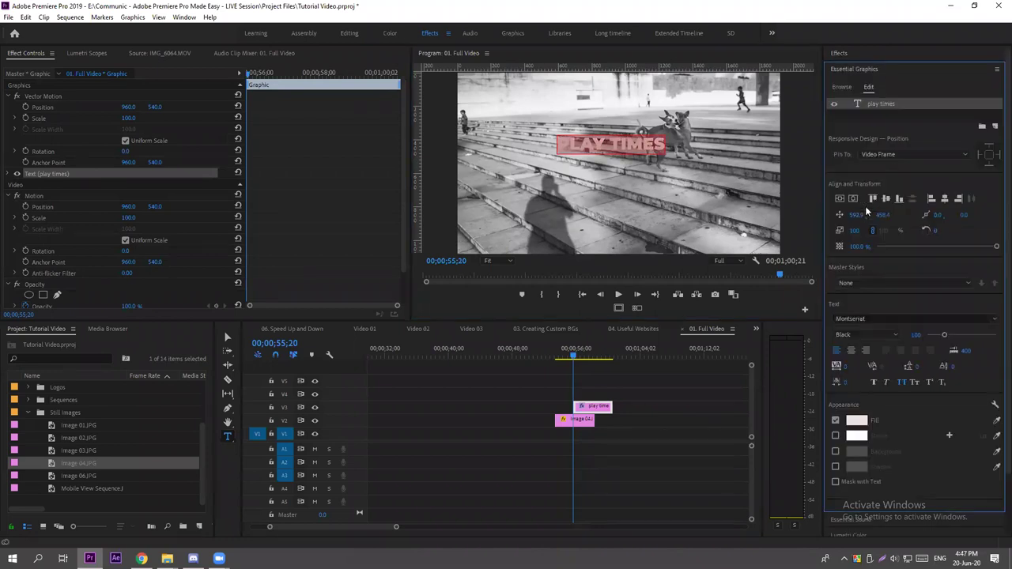
left_click(856, 419)
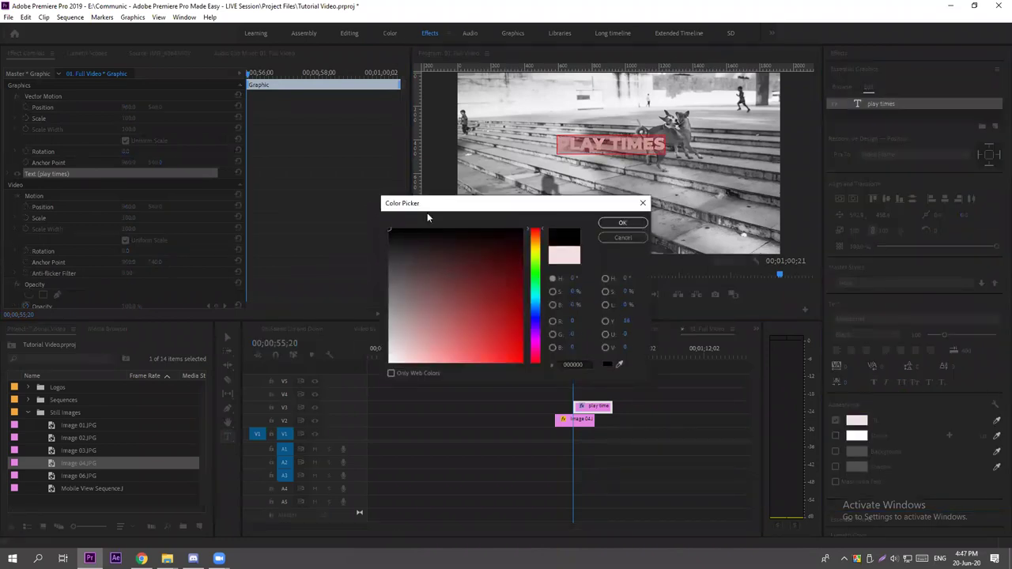
left_click(623, 222)
left_click(650, 370)
left_click(581, 407)
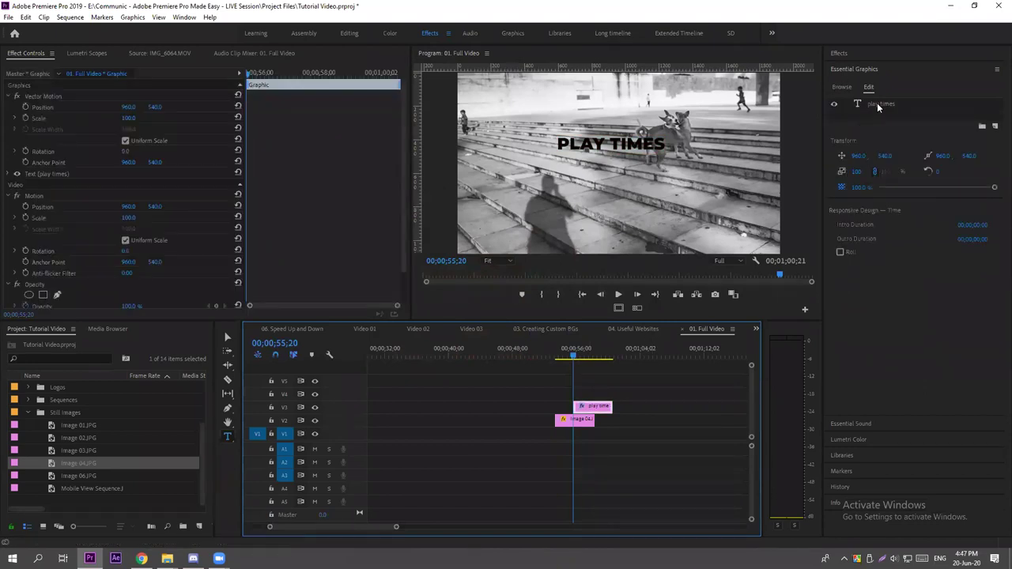
left_click(877, 103)
Try several pink fills, then set the title's fill to a deep blue.
left_click(856, 420)
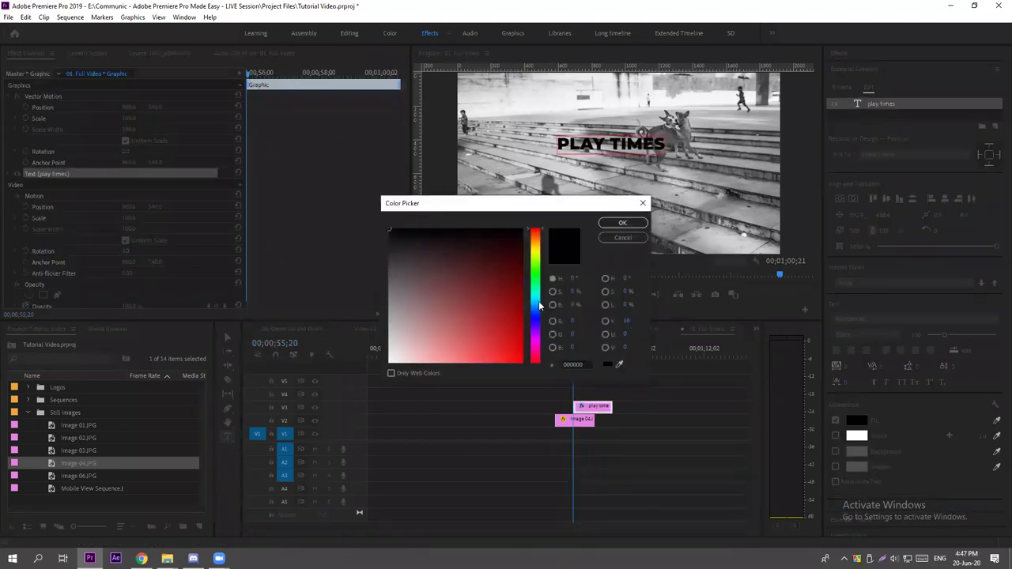
left_click(540, 356)
left_click(492, 355)
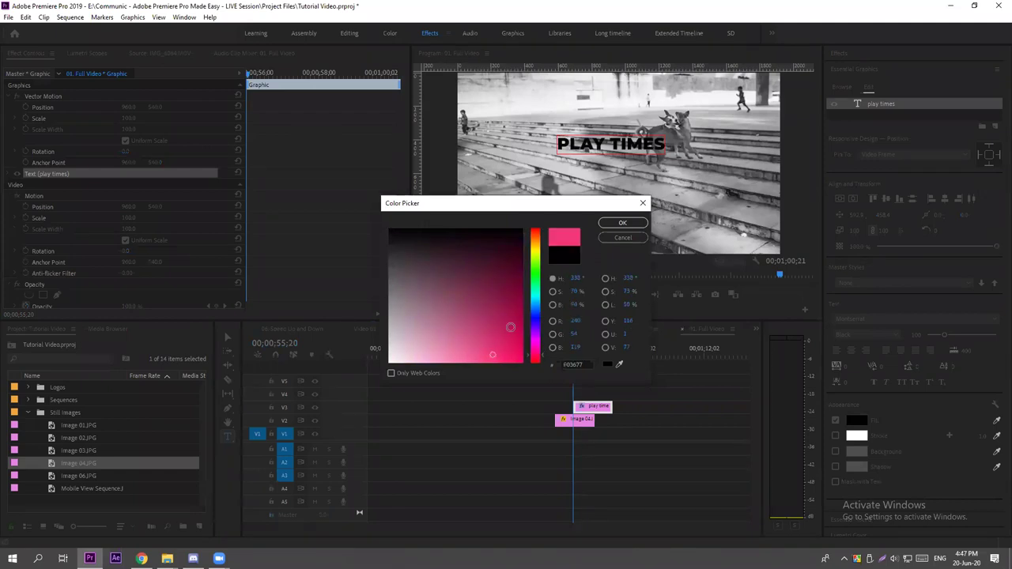
left_click(510, 326)
left_click(622, 223)
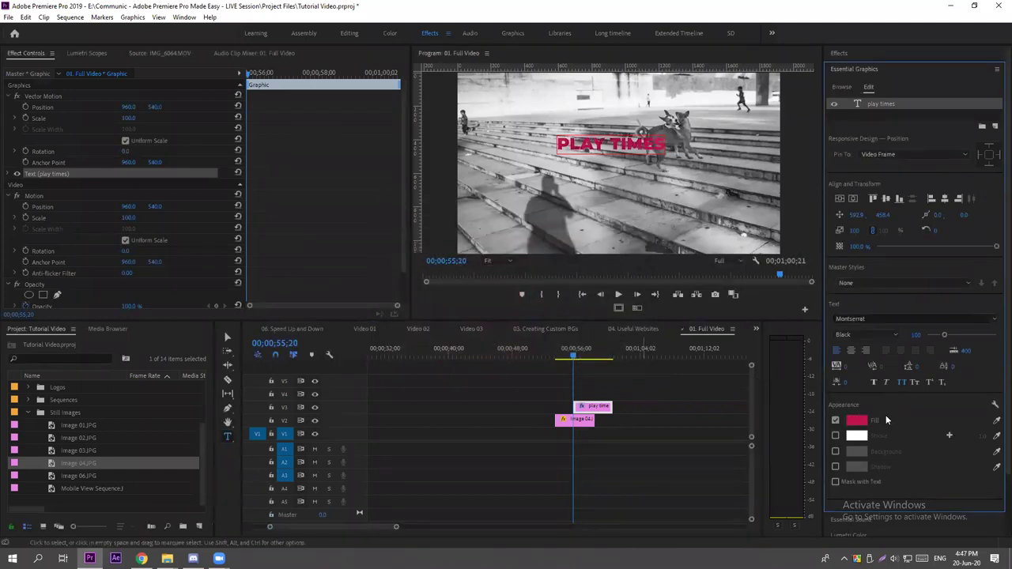
left_click(856, 419)
left_click(457, 360)
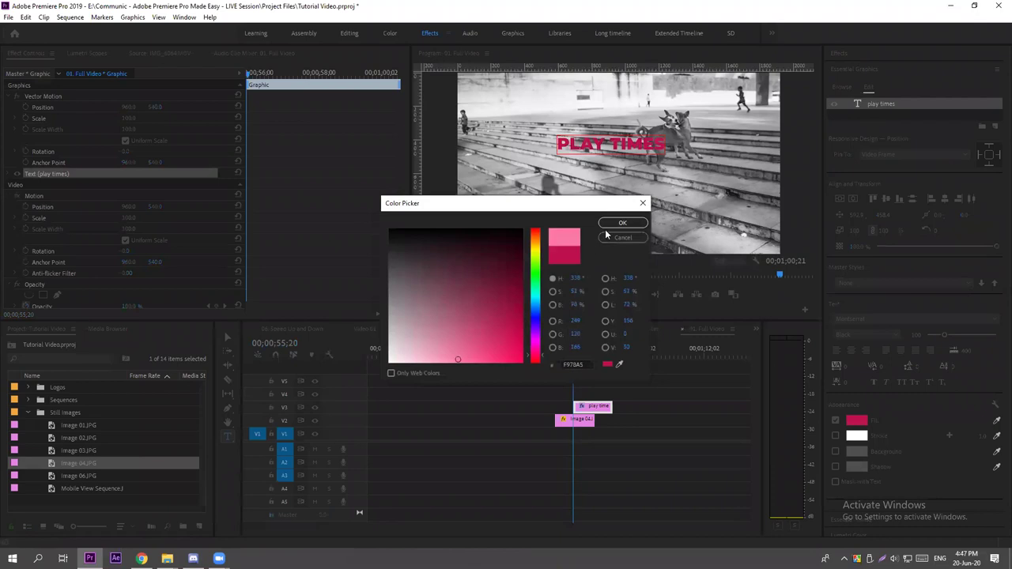
left_click(622, 223)
left_click(856, 420)
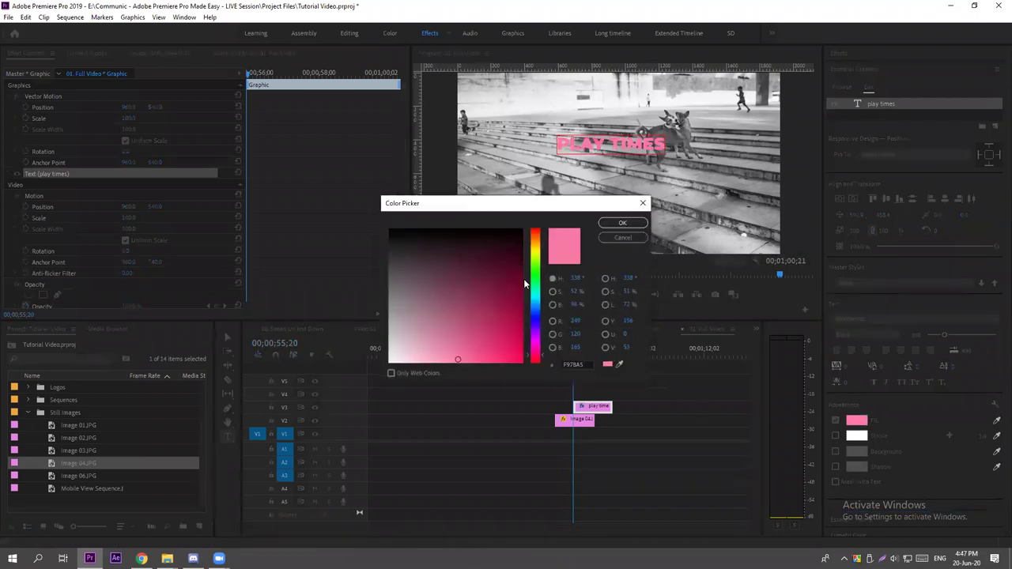
left_click_drag(536, 250, 544, 320)
left_click(504, 358)
left_click(622, 223)
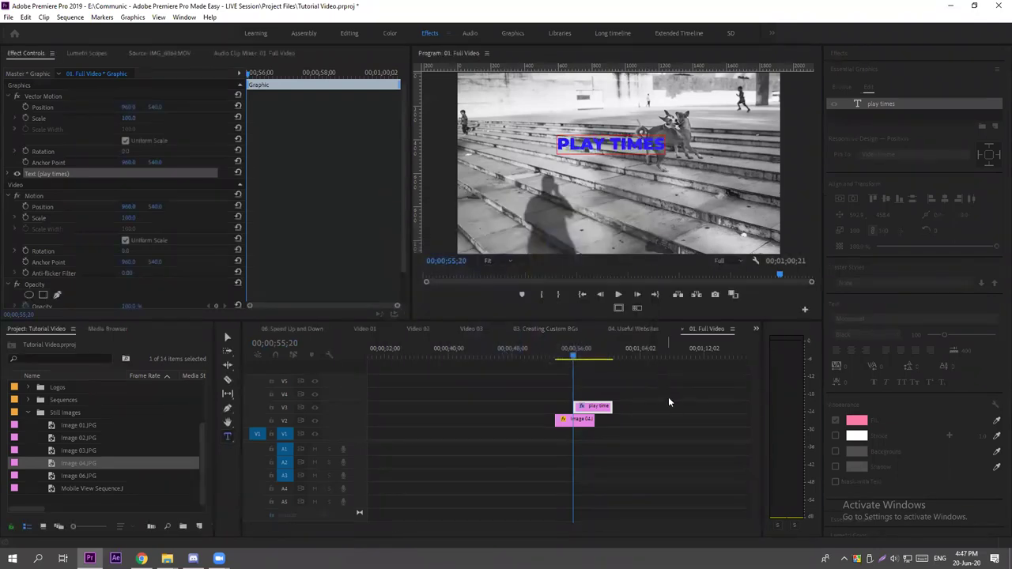
Slide the title to start with Image 04, align its text, and preview it enlarged.
left_click(623, 406)
left_click_drag(603, 406, 583, 406)
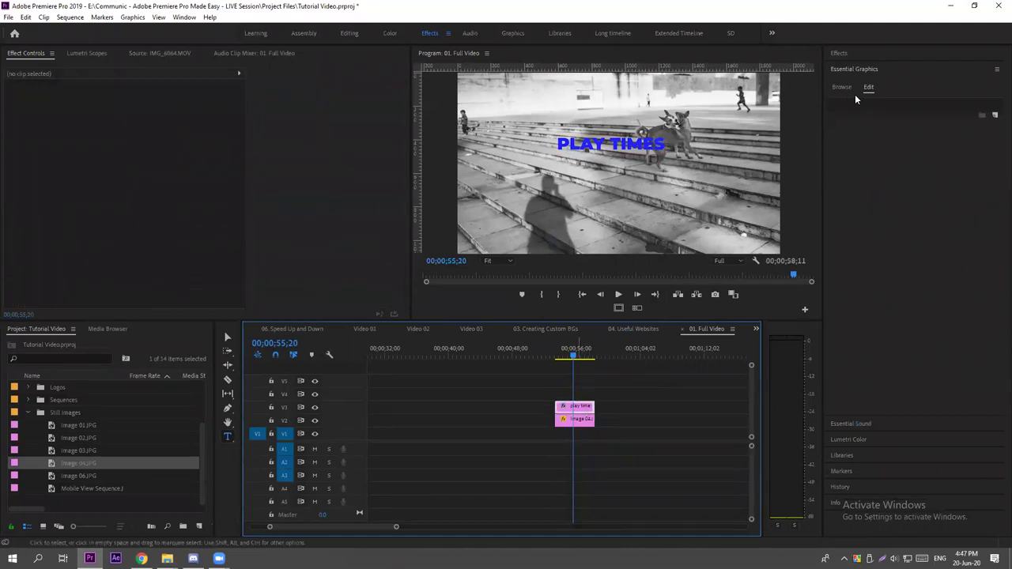
left_click(877, 105)
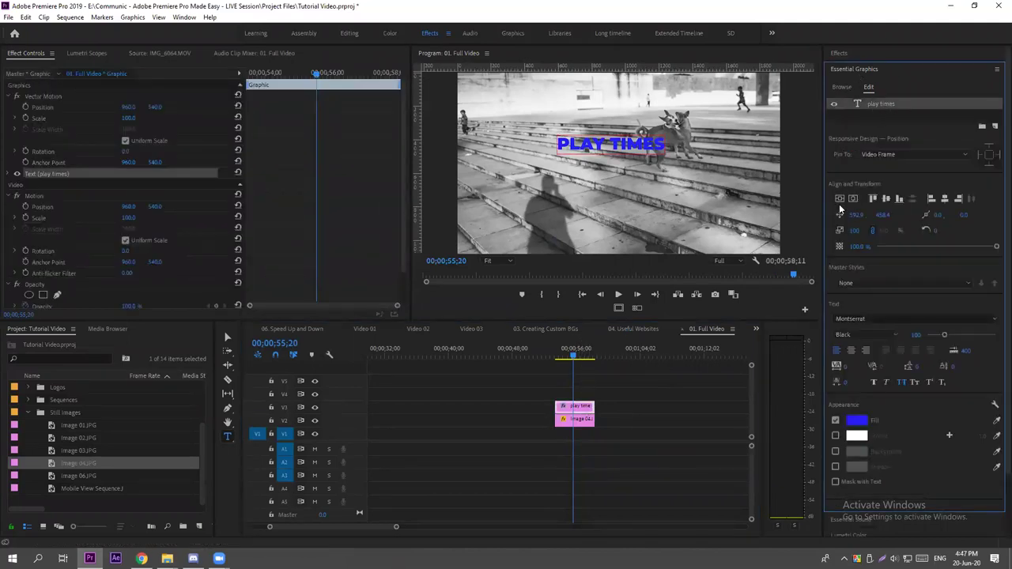
left_click(649, 364)
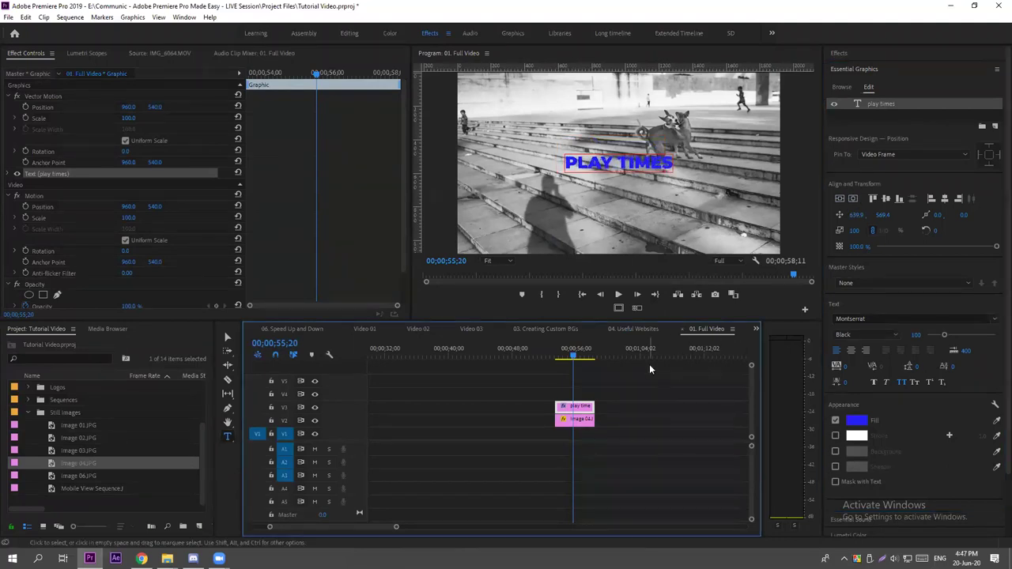
key("grave")
key("grave")
left_click(557, 349)
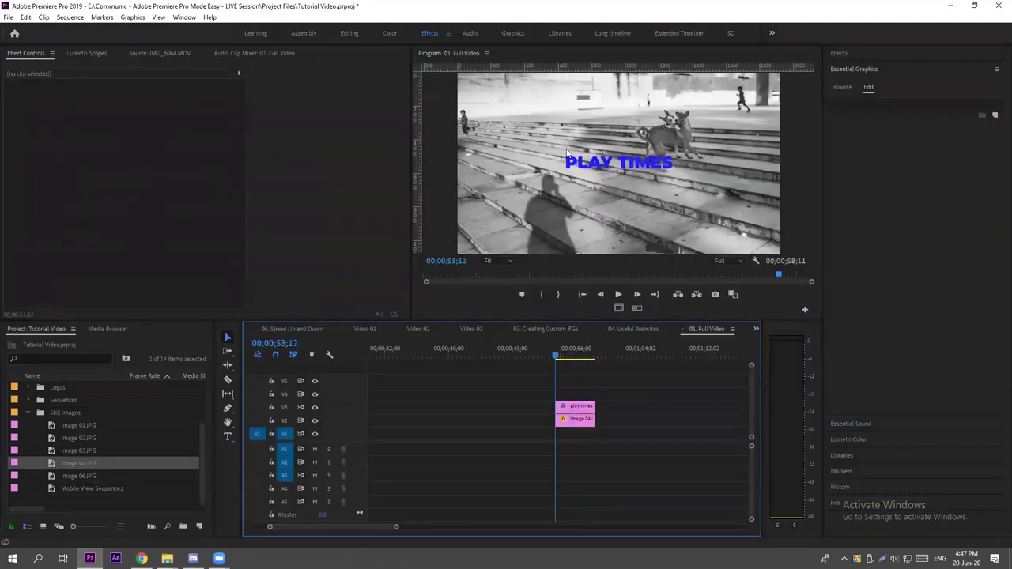
Play the title section in the enlarged preview, restore the full workspace and select the PLAY TIMES clip.
key("space")
key("grave")
key("space")
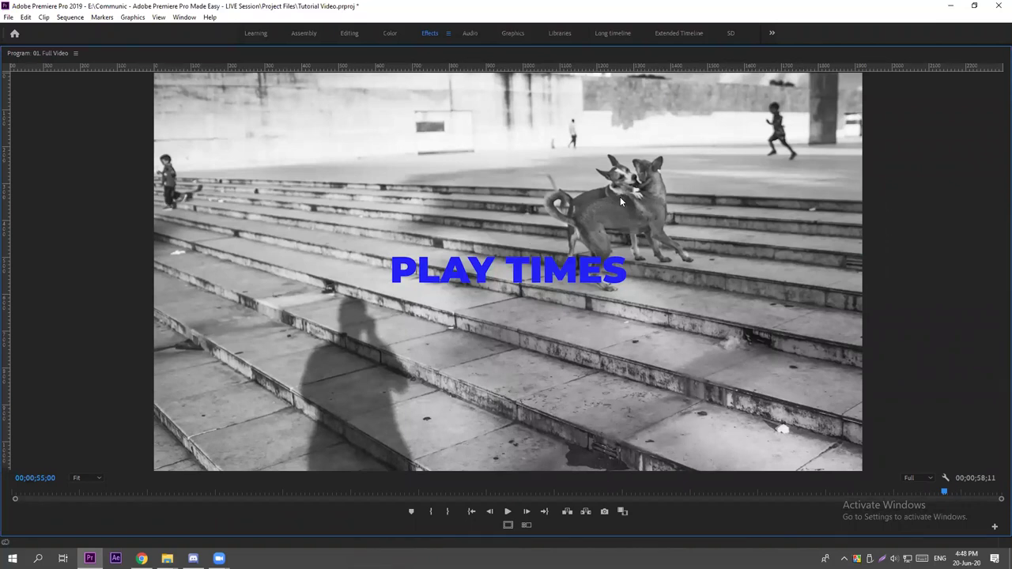
key("grave")
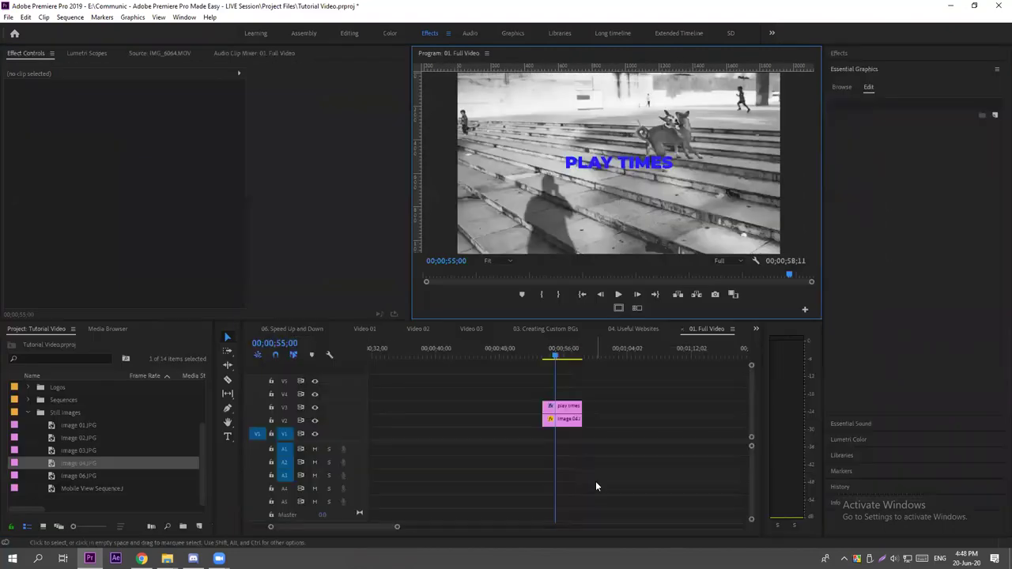
left_click(561, 408)
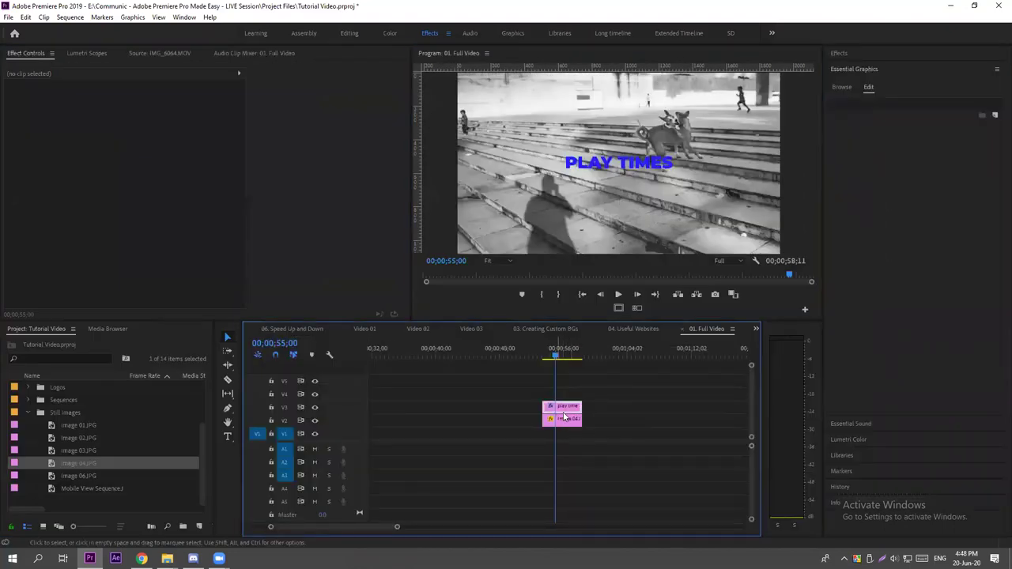
Add Scale keyframes to Image 04 at the clip start and at its end.
left_click(559, 420)
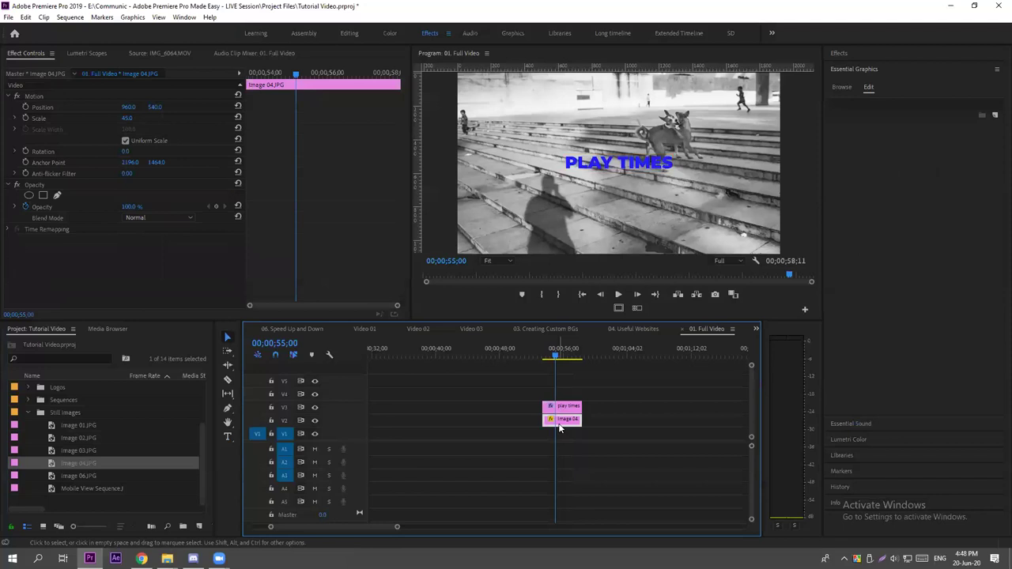
left_click(250, 74)
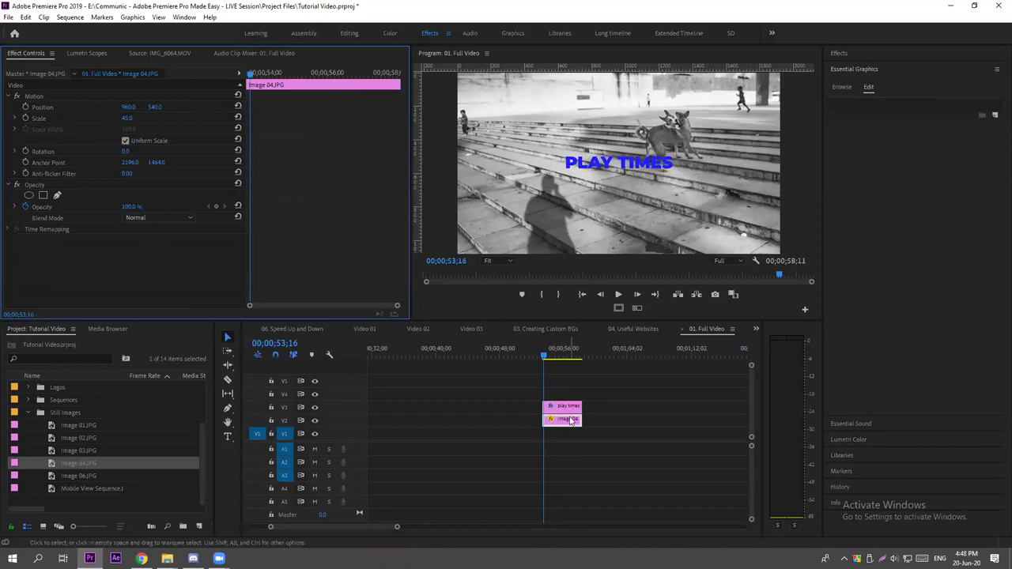
left_click(26, 118)
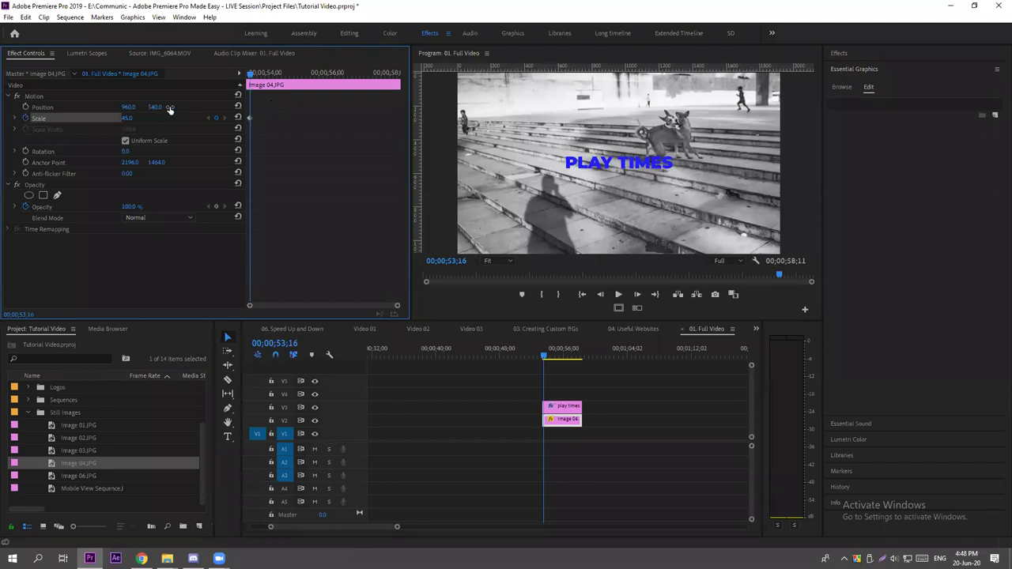
left_click_drag(250, 72, 392, 79)
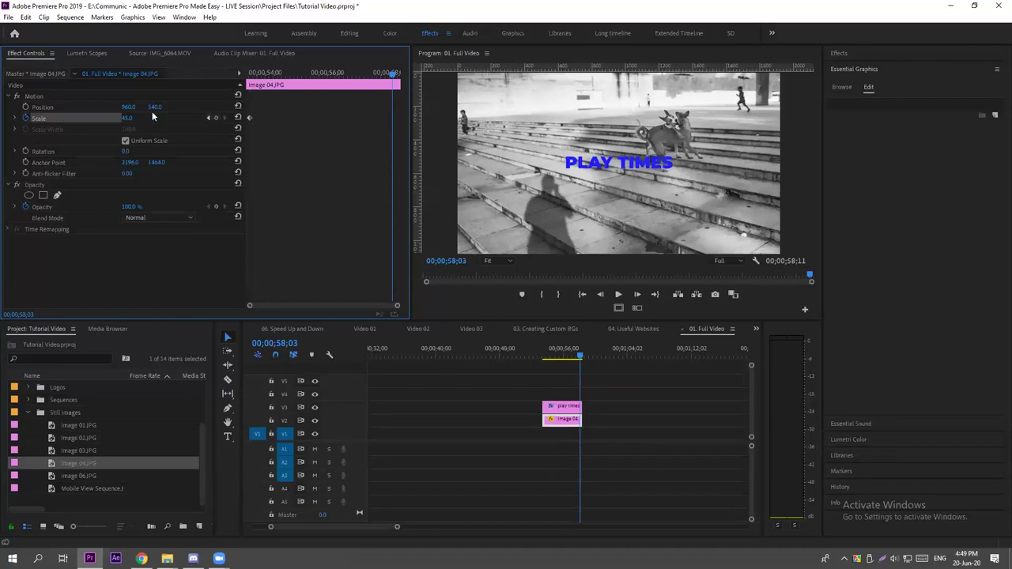
left_click(214, 119)
Set the end keyframe's Scale to 50 and return the playhead to the clip start at 53;12.
left_click_drag(258, 74, 393, 74)
left_click(129, 118)
type("50")
key("Return")
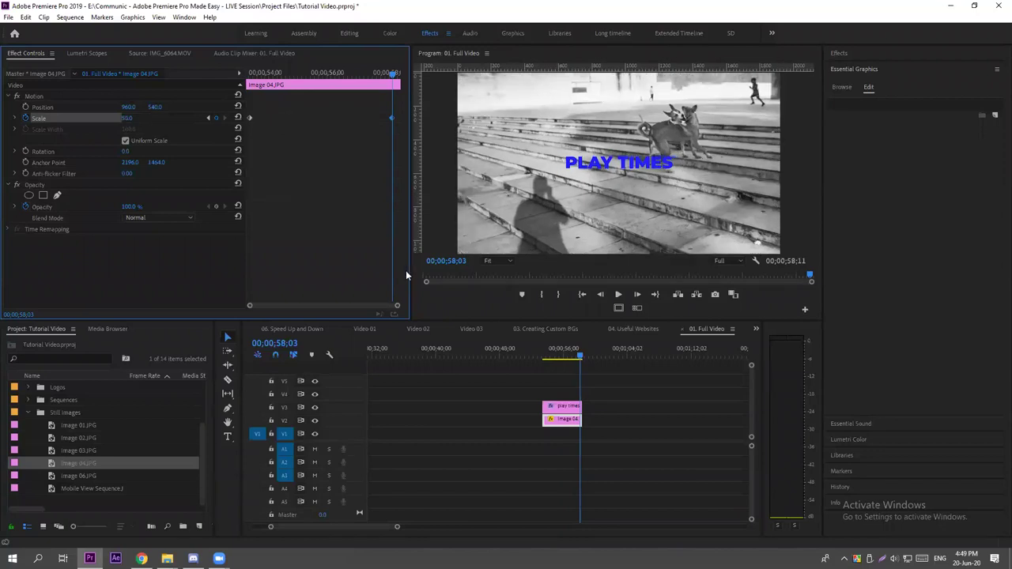
left_click_drag(545, 357, 537, 356)
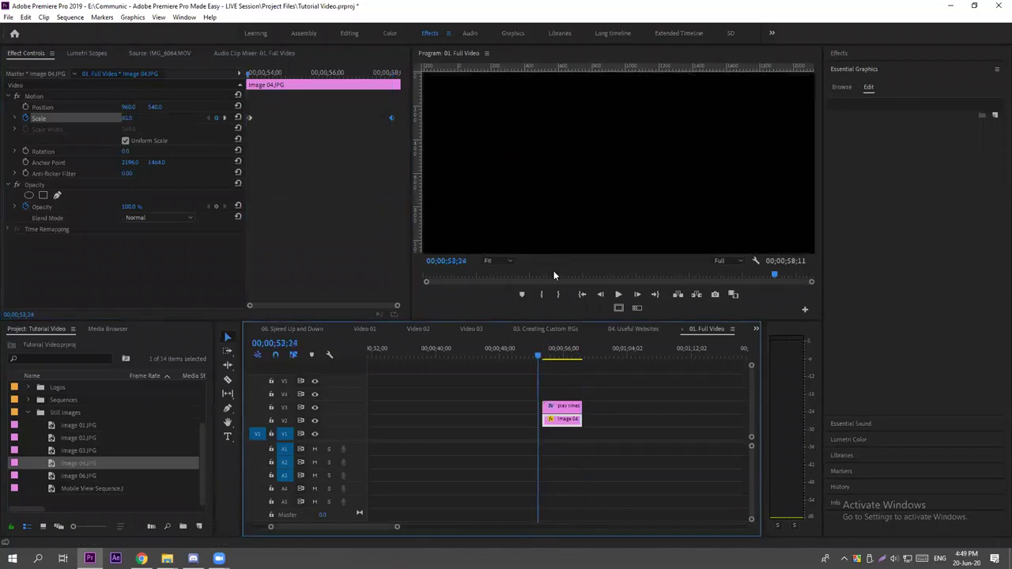
left_click(543, 356)
Preview the Image 04 zoom full-screen from the clip's first frame.
left_click(523, 163)
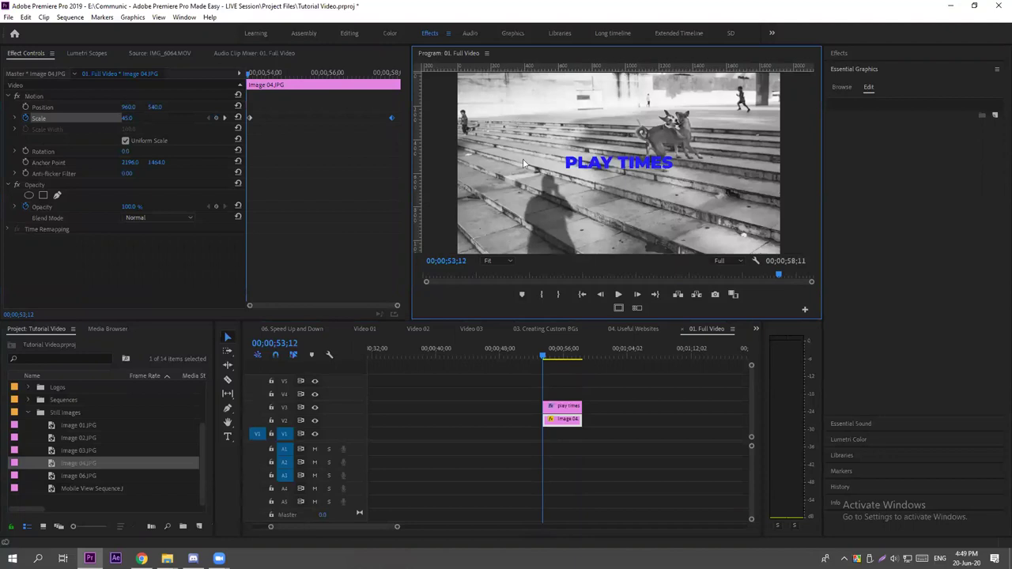
key("grave")
key("space")
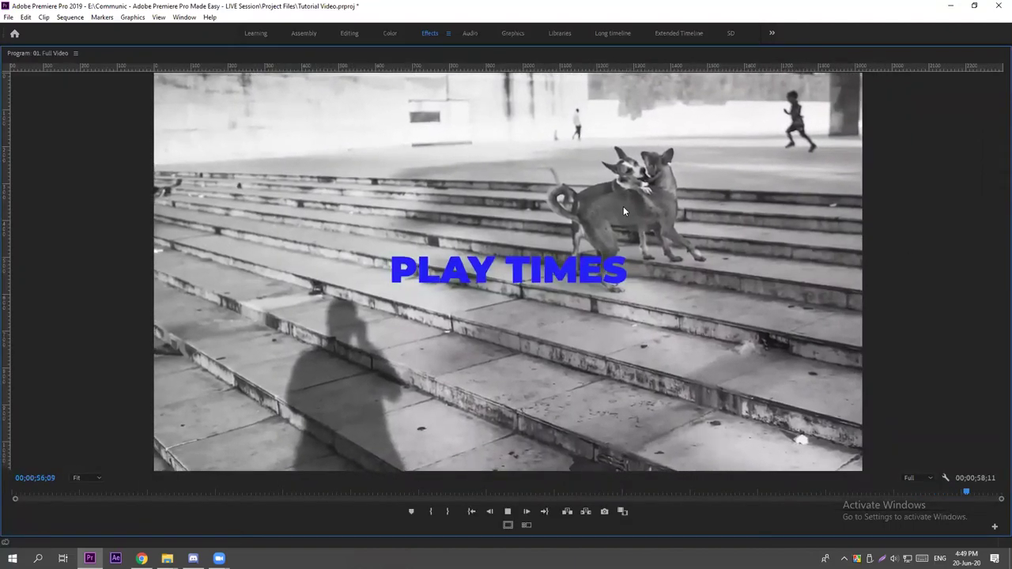
key("space")
key("grave")
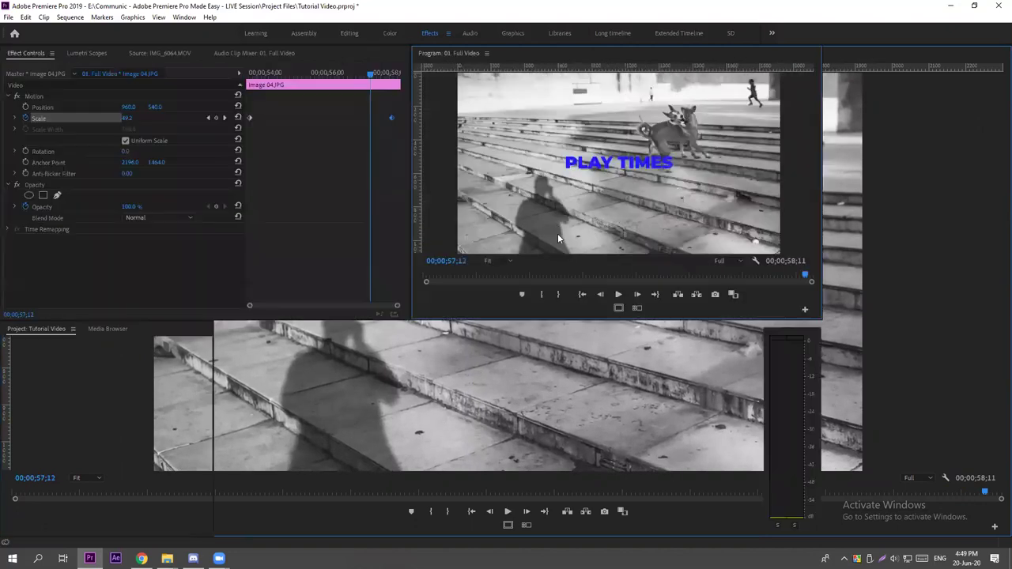
Change the Image 04 end Scale keyframe to 90.
left_click_drag(373, 83, 393, 83)
left_click(131, 117)
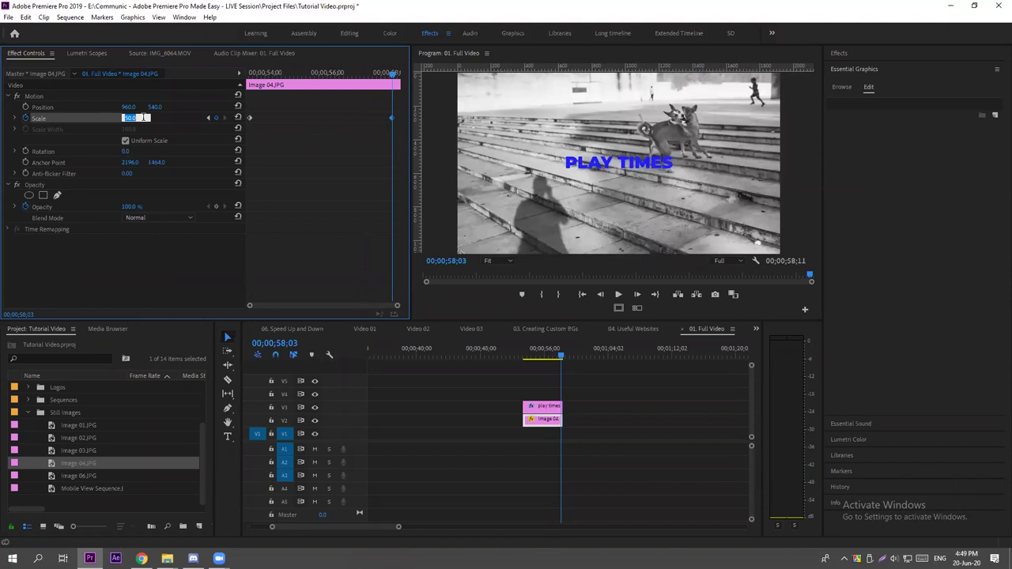
type("90")
key("Return")
Replay the stronger zoom full-screen from the clip start and save the project with Ctrl+S.
left_click(522, 355)
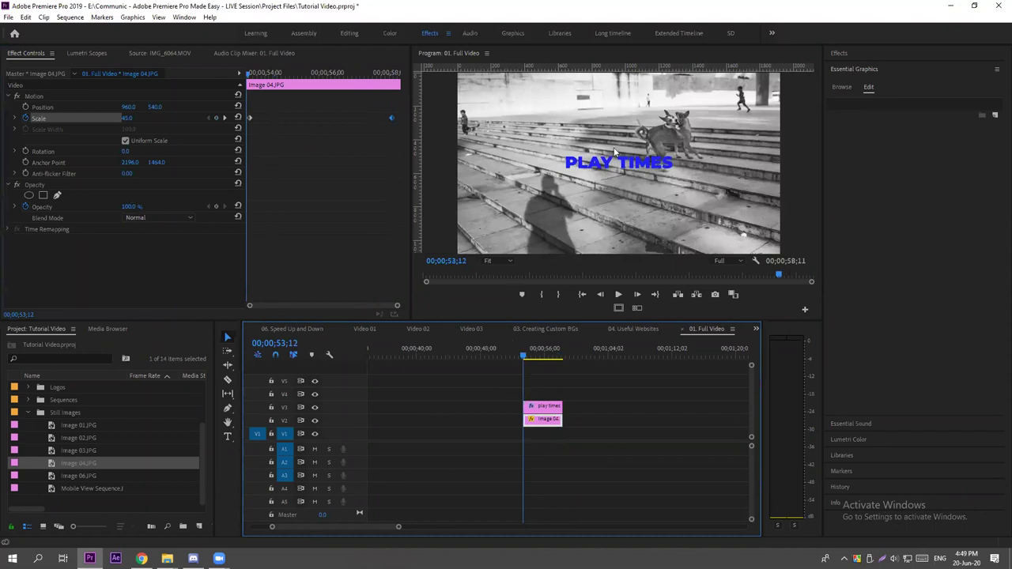
key("grave")
key("space")
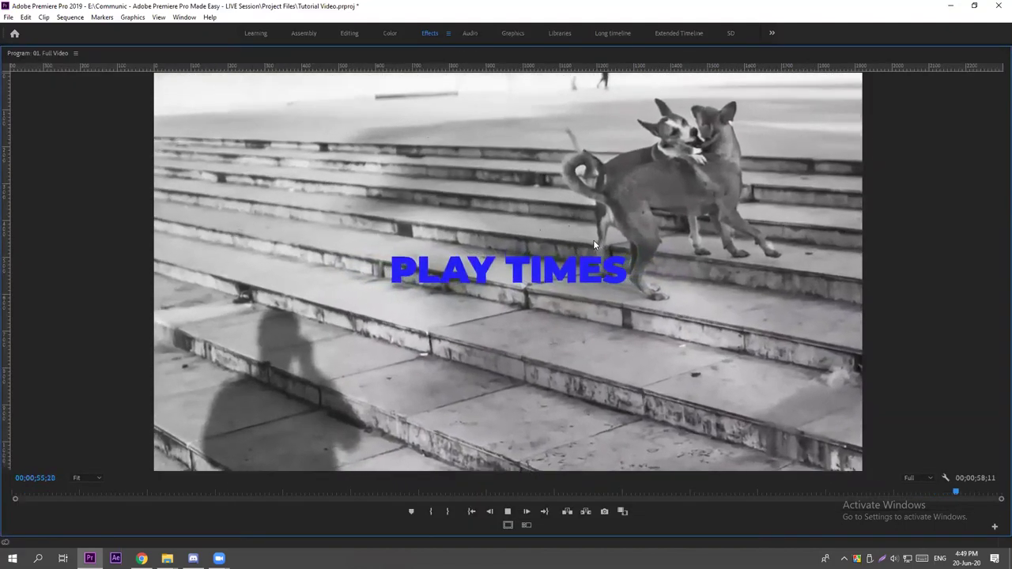
key("space")
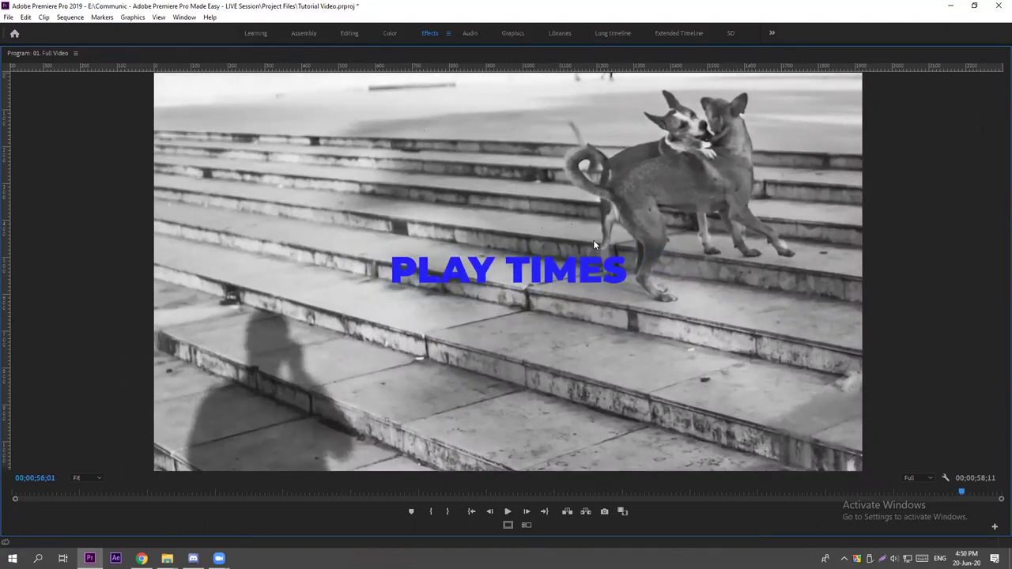
key("ctrl+s")
key("grave")
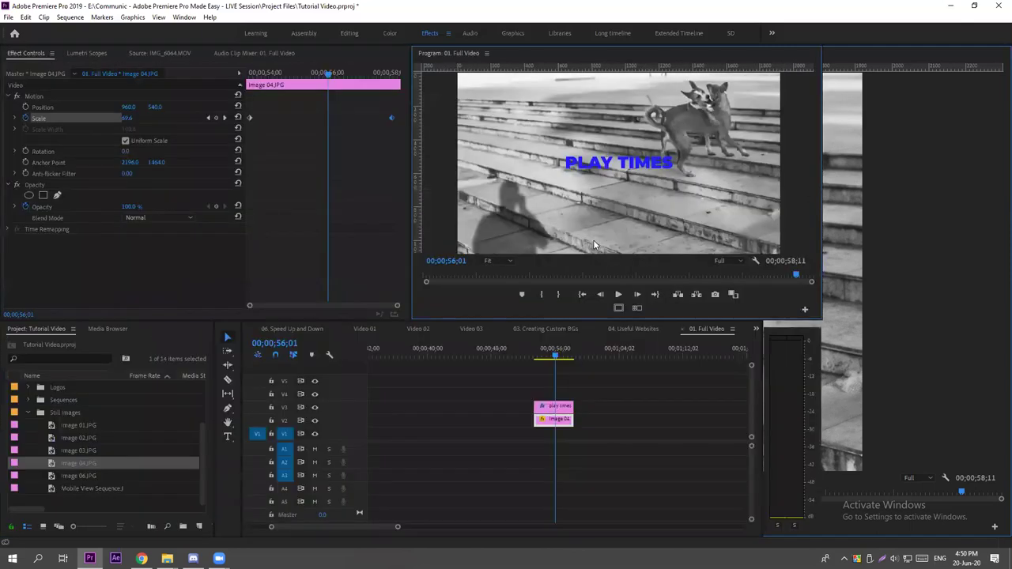
key("Down")
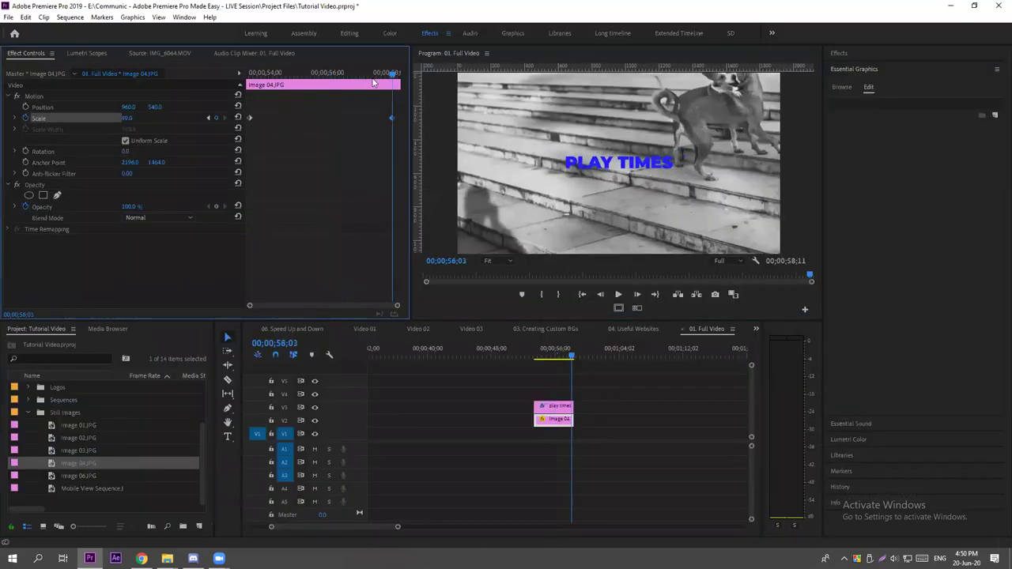
Turn off the Image 04 Scale stopwatch, confirming removal of its keyframes.
left_click(566, 425)
left_click(136, 117)
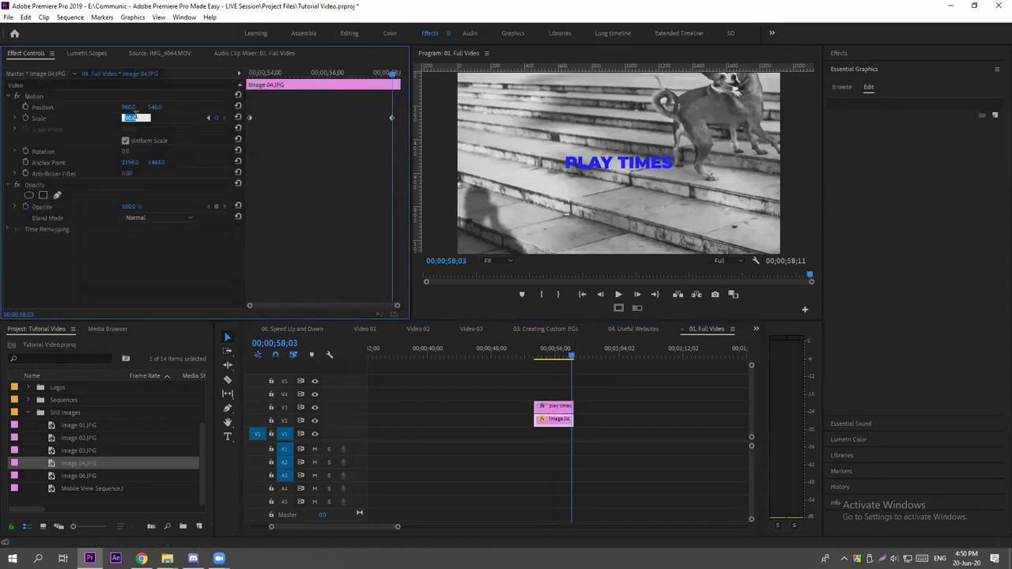
left_click(26, 119)
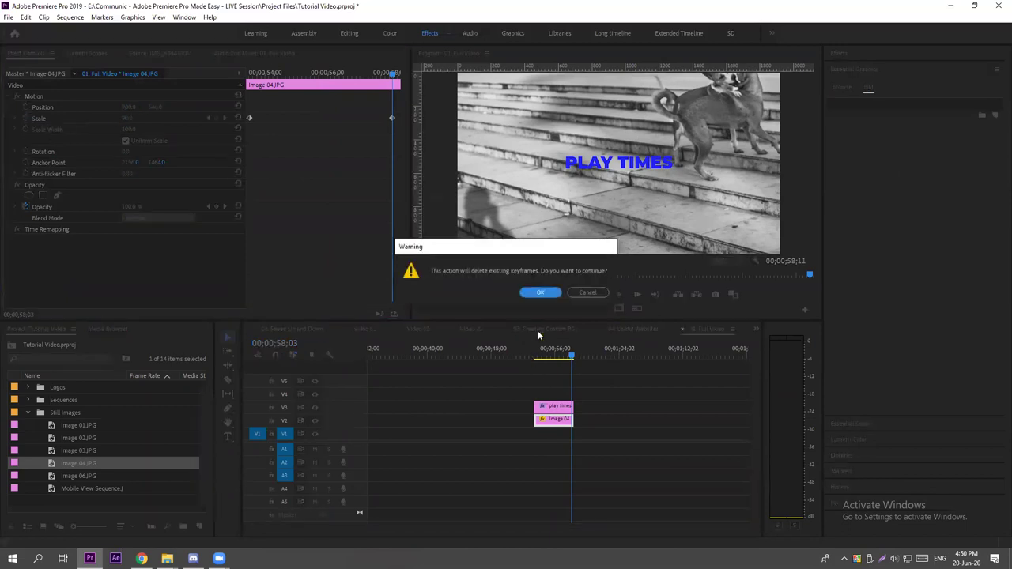
left_click(539, 291)
Delete the Image 04 and play times clips and show the whole sequence.
left_click_drag(587, 412, 526, 432)
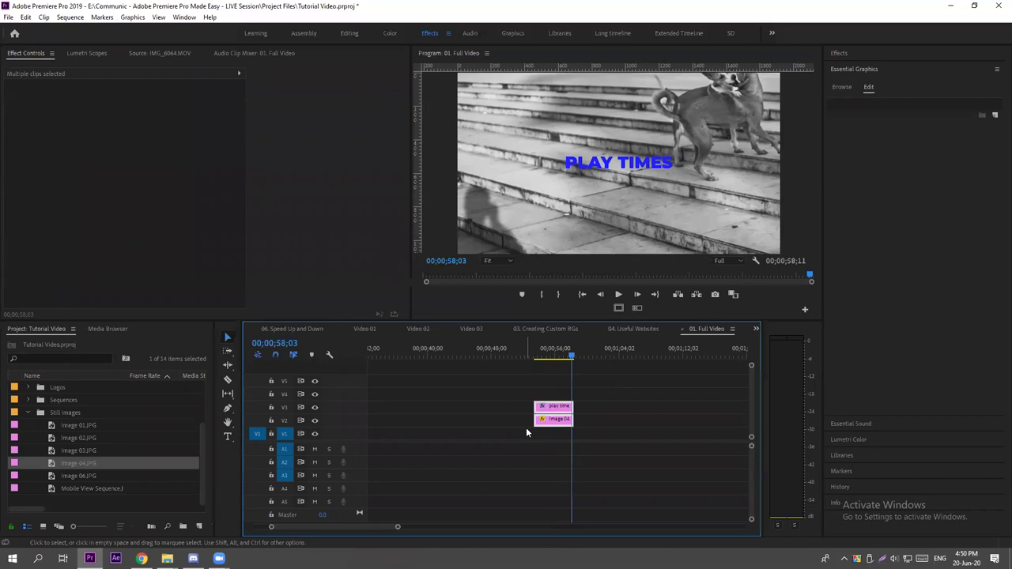
key("Delete")
key("backslash")
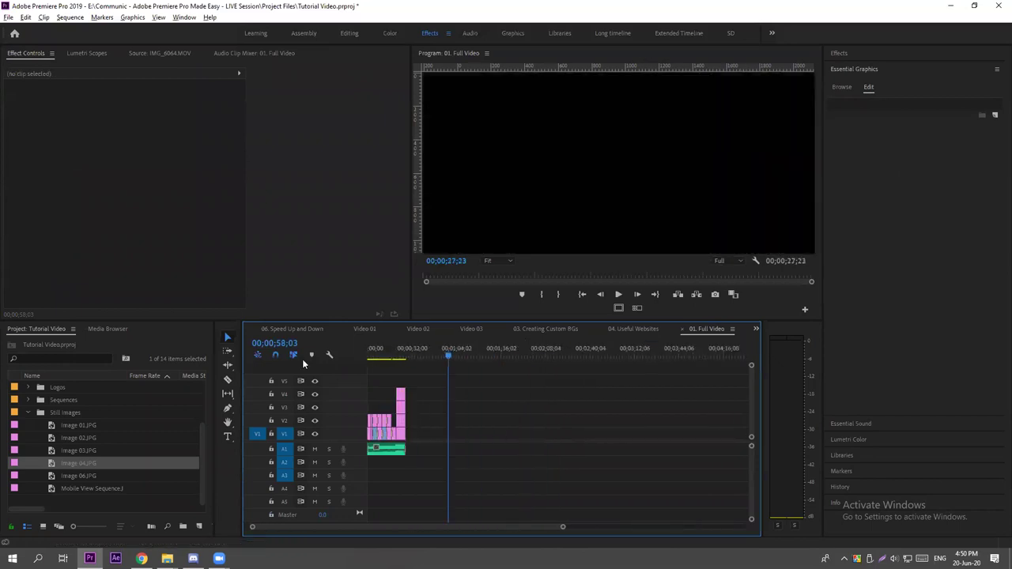
Move the playhead to 00;00;23;04 on SO MANY COLORS and collapse Still Images.
left_click(400, 352)
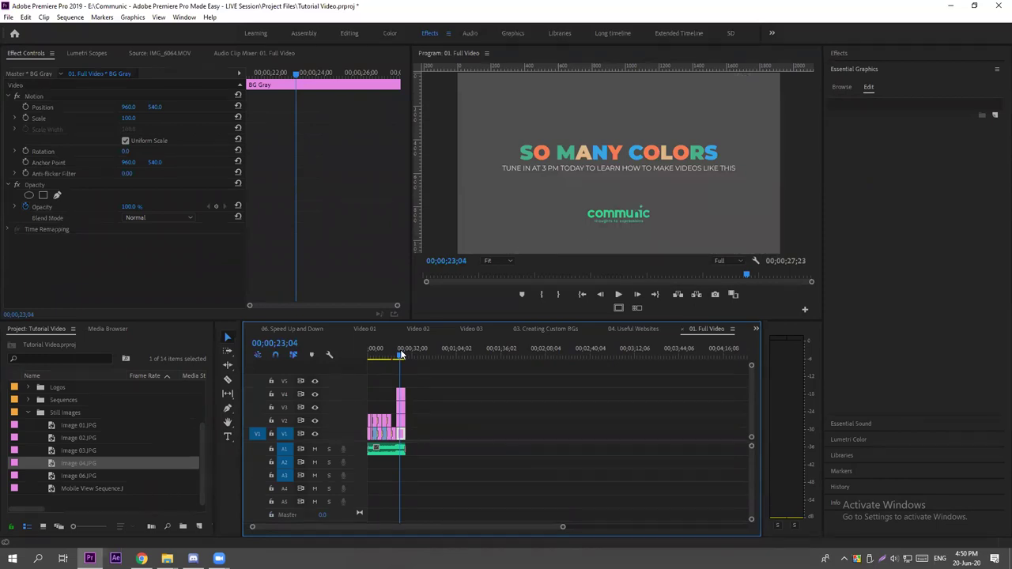
left_click(29, 412)
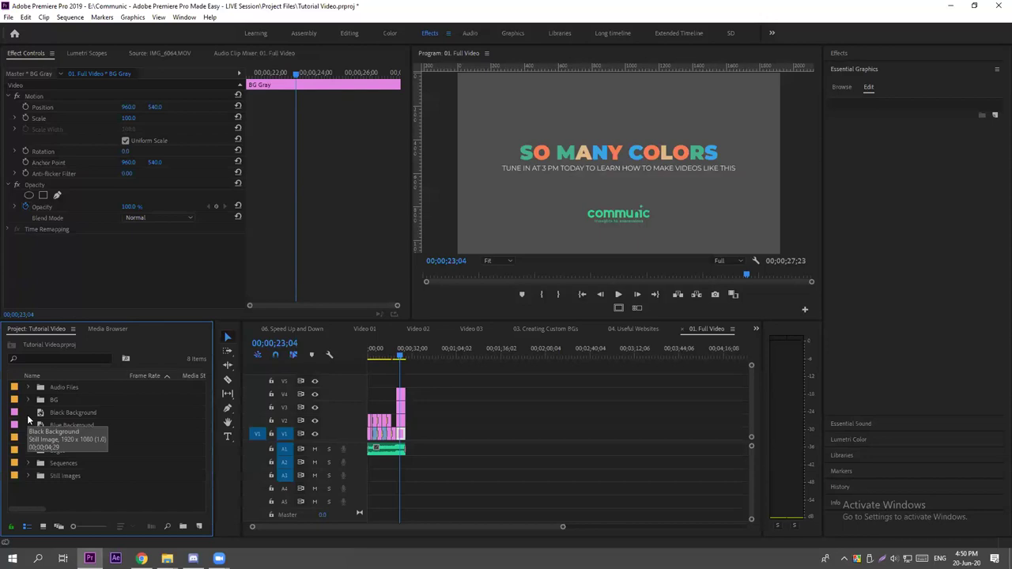
Open the 06. Speed Up and Down sequence from the Sequences folder.
left_click(29, 463)
scroll(61, 446, "down", 2)
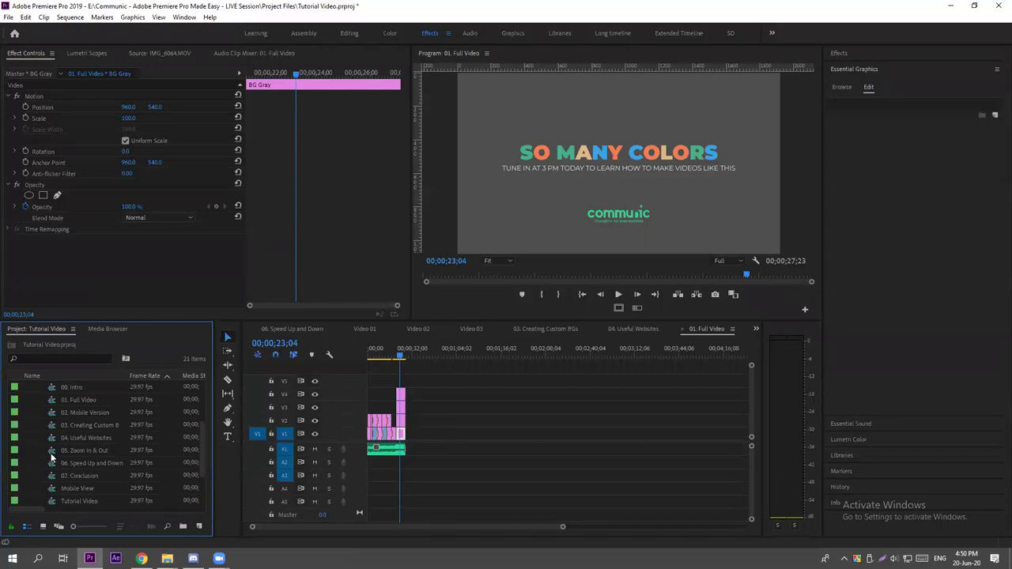
double_click(49, 465)
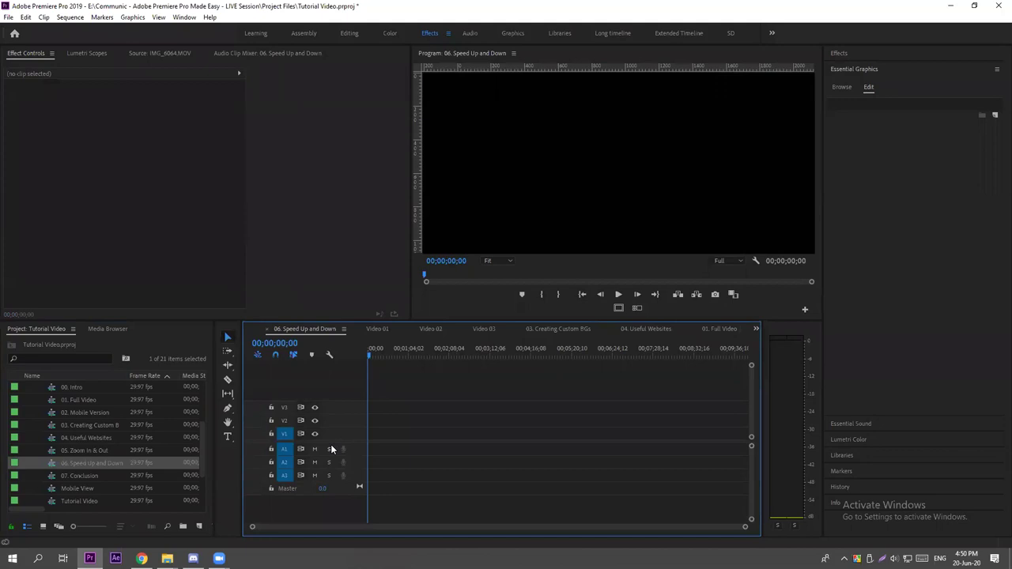
Collapse Sequences and select IMG_3194.MOV in the Footage folder.
scroll(45, 448, "up", 2)
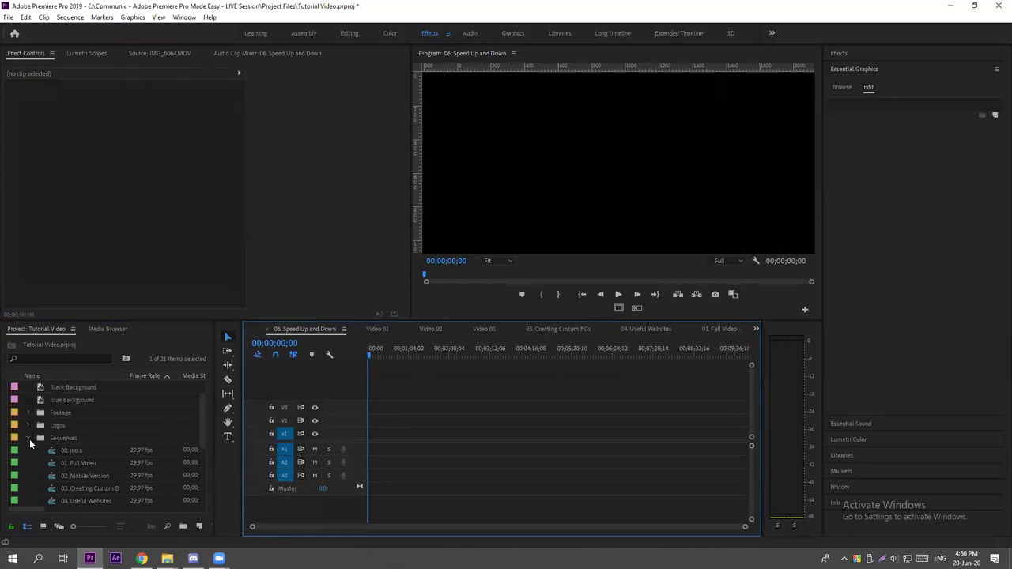
left_click(30, 438)
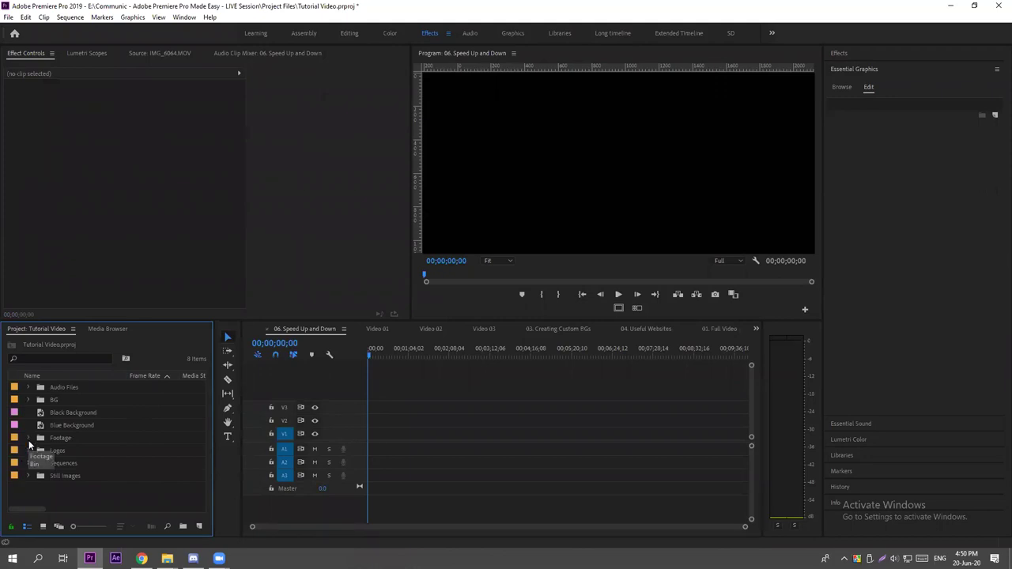
left_click(28, 439)
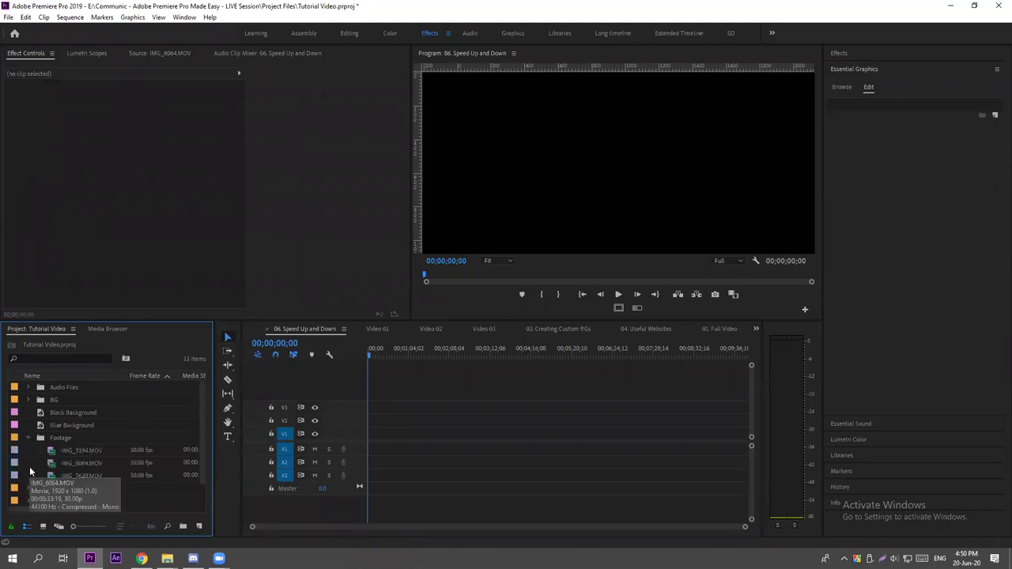
left_click(53, 452)
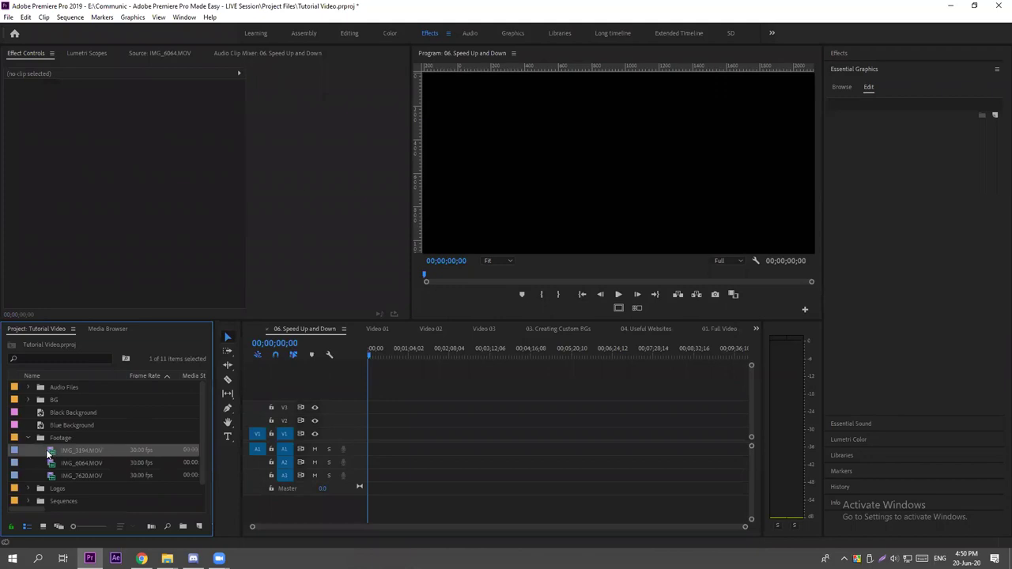
Add IMG_3194.MOV to the sequence at existing settings and enlarge its Scale to fill the frame.
left_click_drag(54, 452, 371, 444)
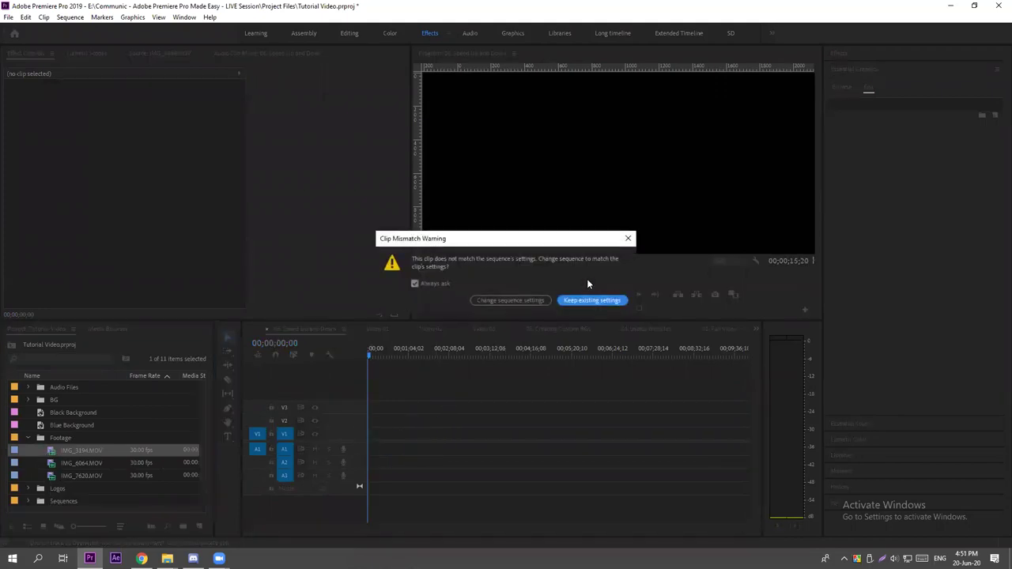
left_click(592, 300)
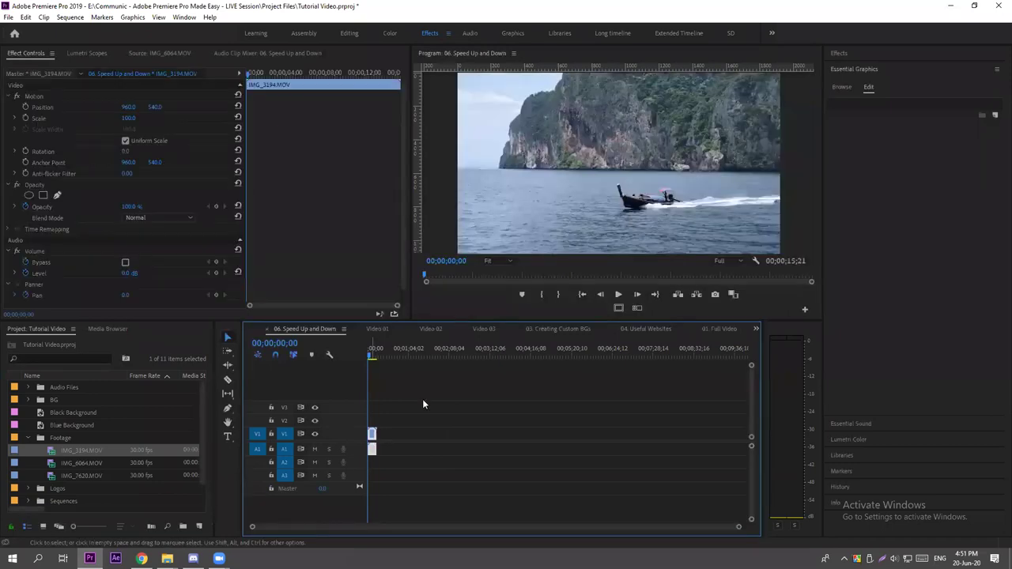
left_click(128, 118)
type("35")
key("Return")
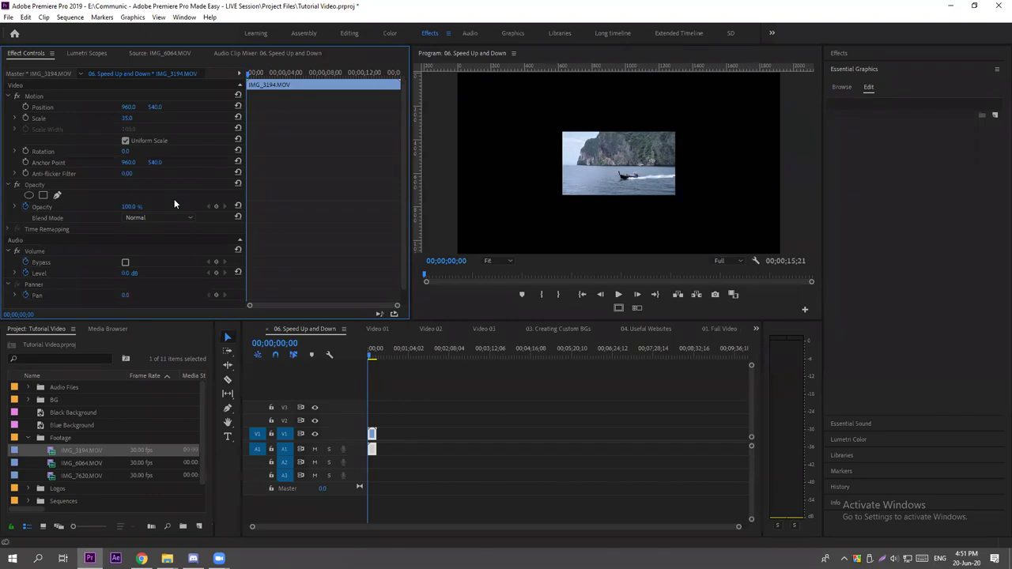
key("ctrl+z")
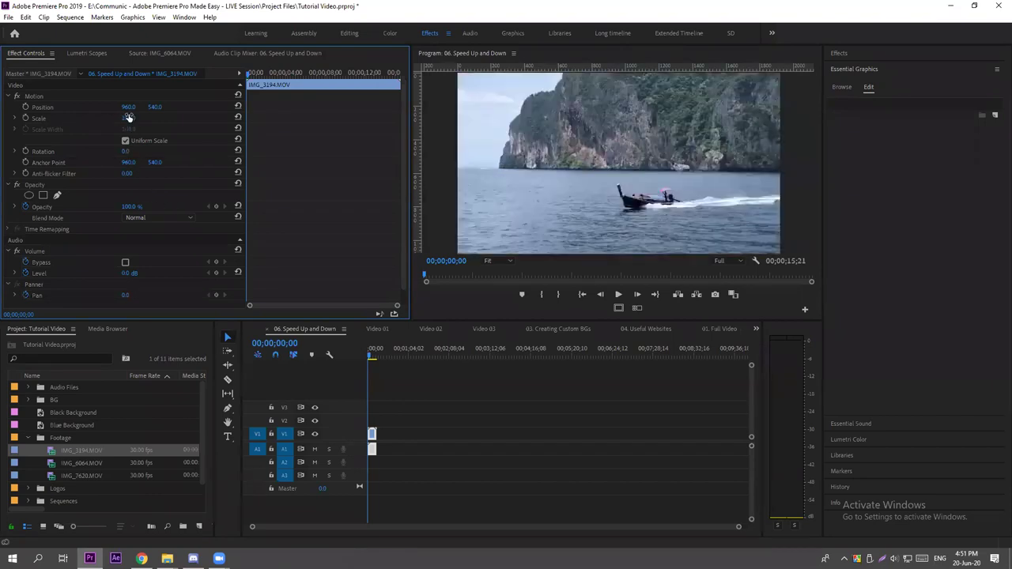
mouse_move(129, 117)
left_mouse_down()
mouse_move(179, 117)
mouse_move(119, 107)
left_mouse_up()
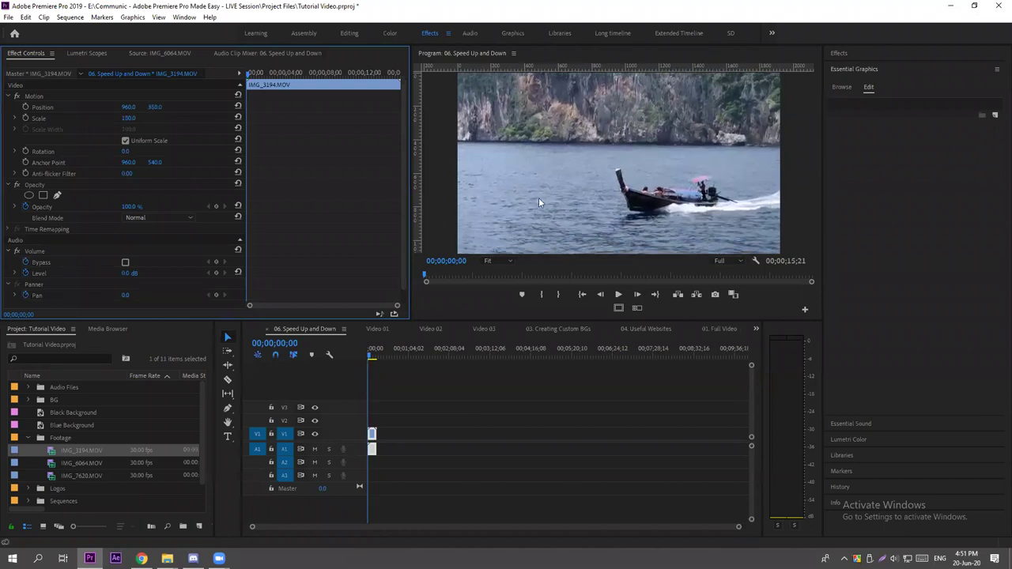
Preview the boat clip full-screen and zoom the timeline in on it.
key("grave")
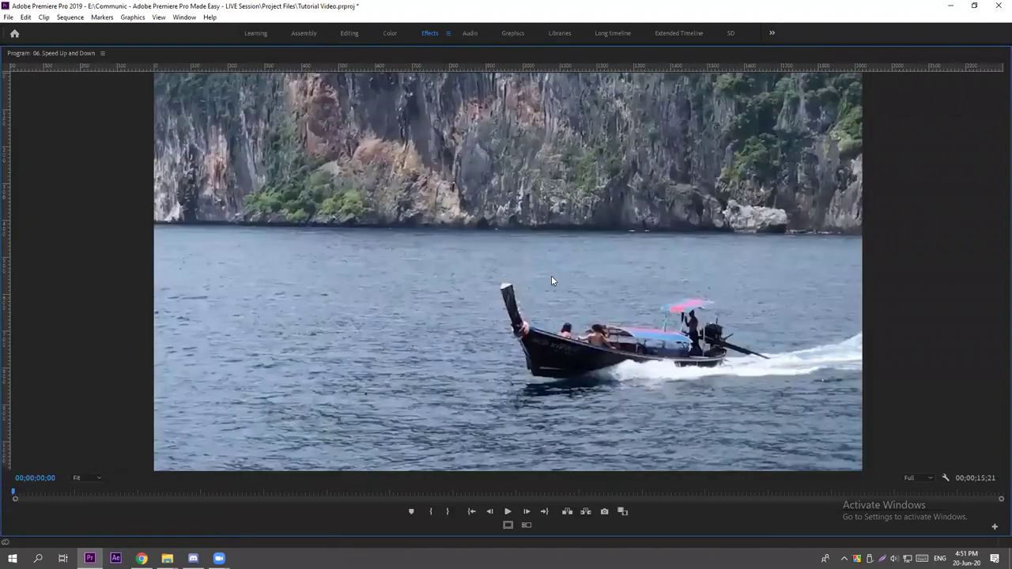
key("space")
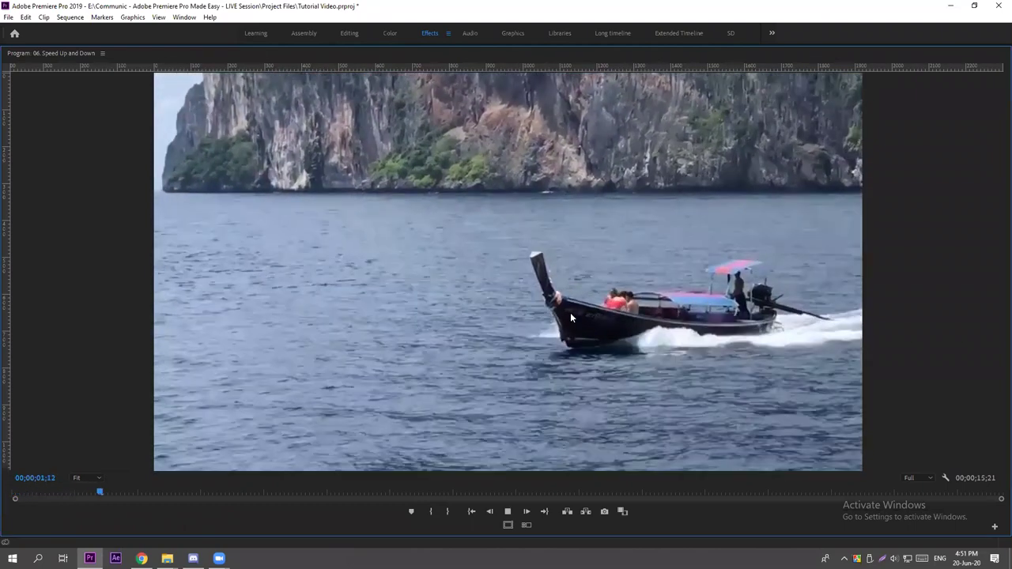
key("grave")
key("space")
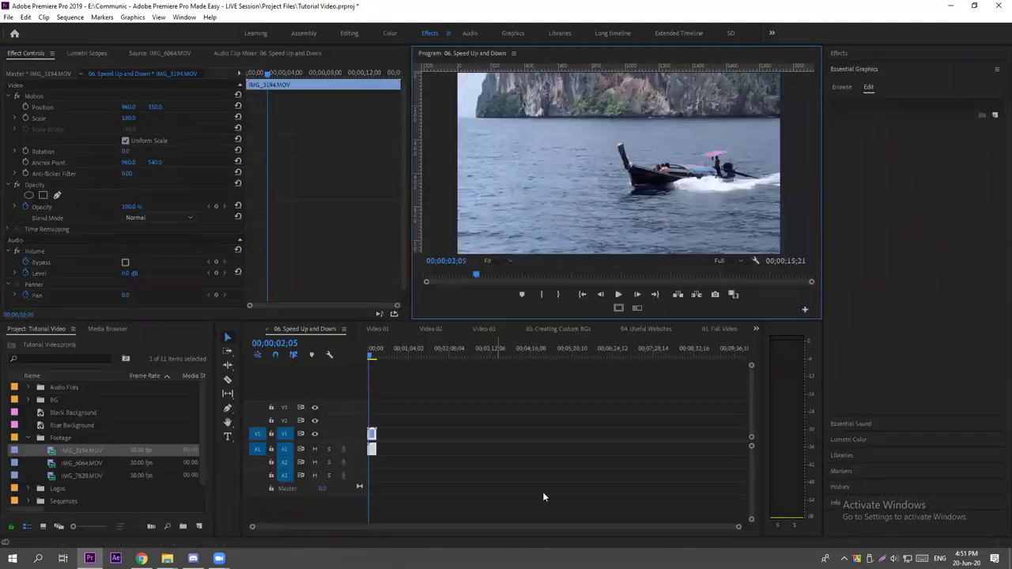
left_click_drag(259, 526, 405, 525)
left_click(478, 403)
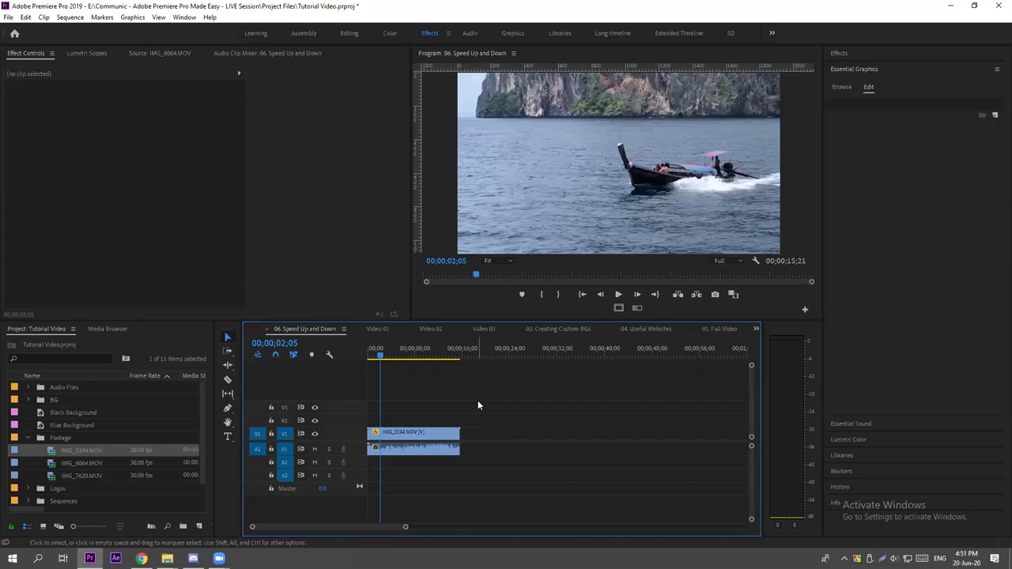
Select the IMG_3194.MOV clip on V1 and bring up its right-click menu.
left_click(400, 441)
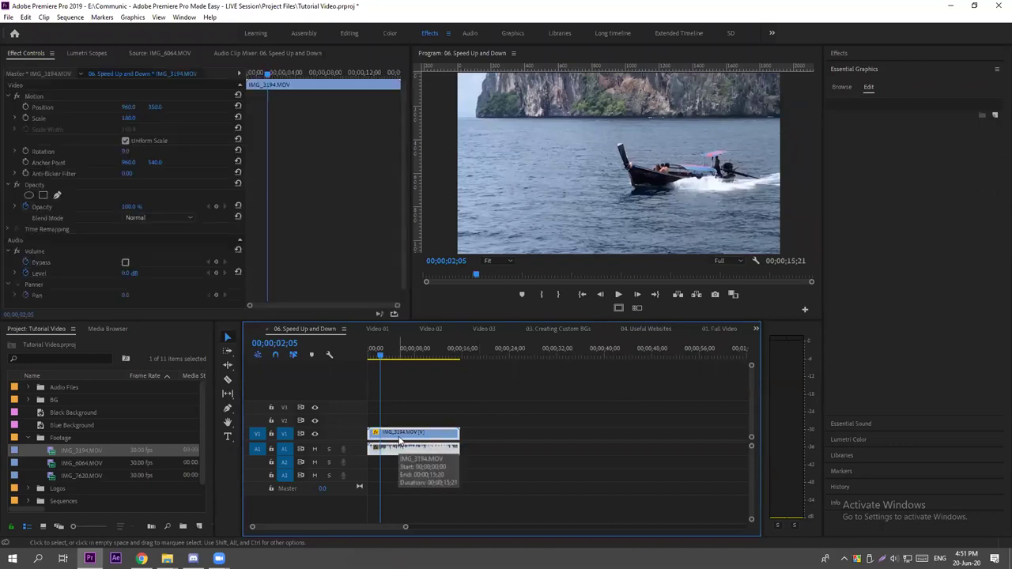
left_click(428, 399)
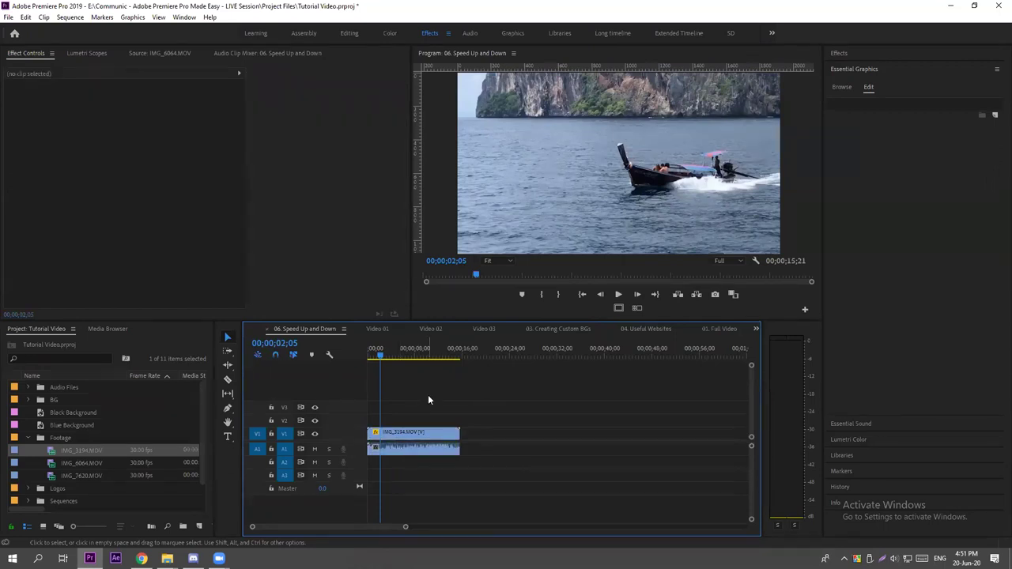
right_click(403, 442)
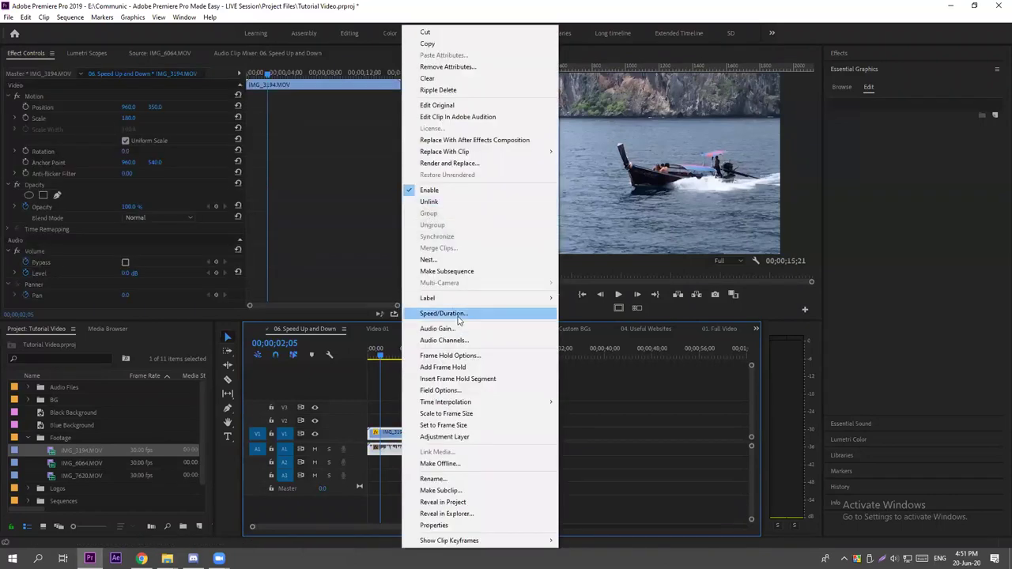
left_click(393, 391)
right_click(411, 441)
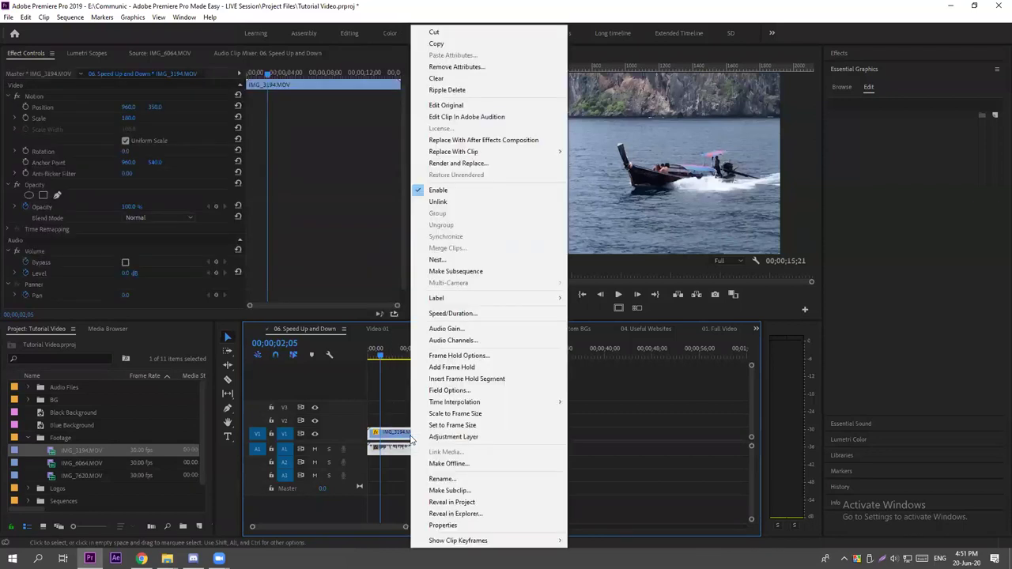
left_click(387, 398)
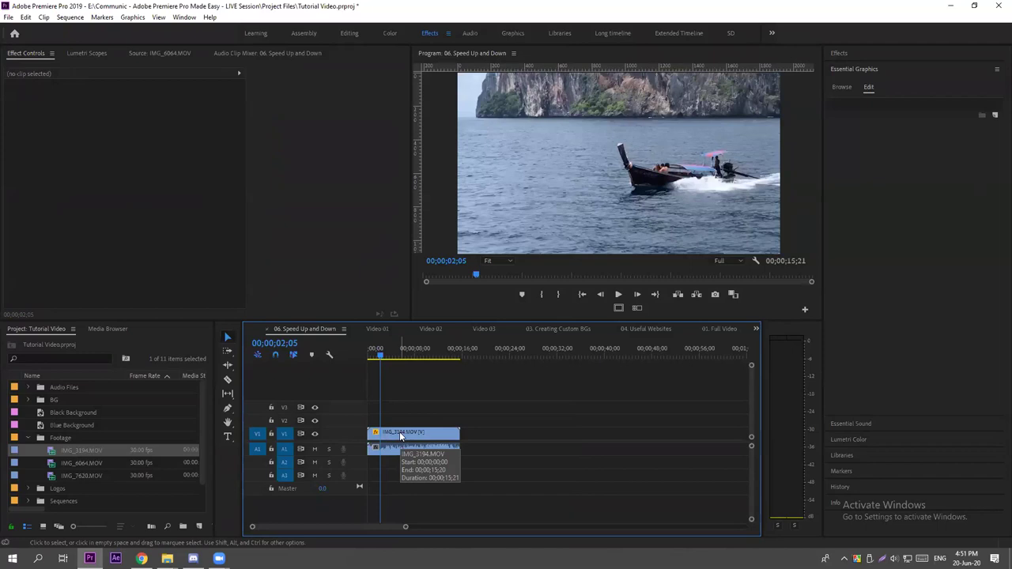
left_click(399, 431)
right_click(400, 436)
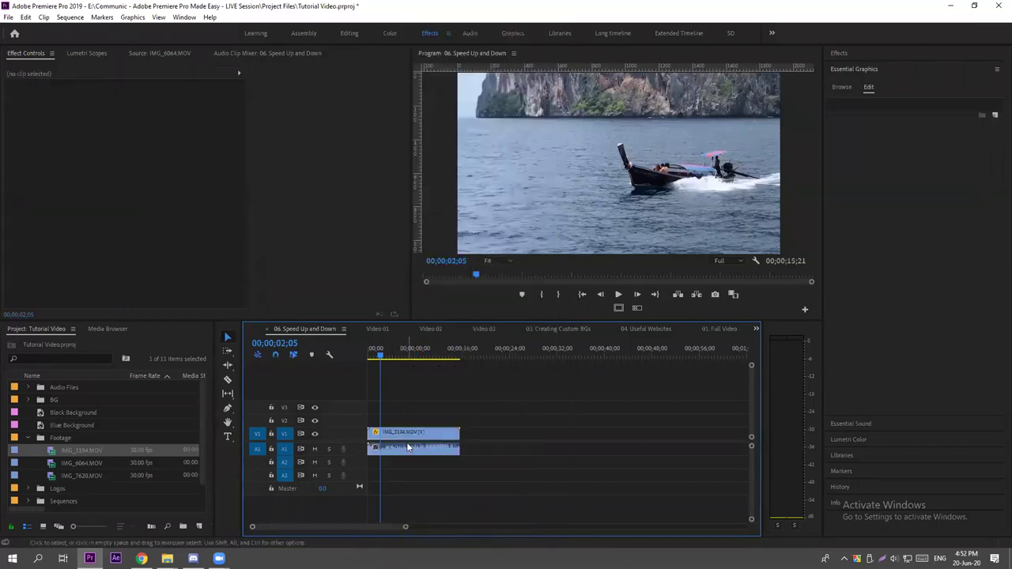
left_click(403, 431)
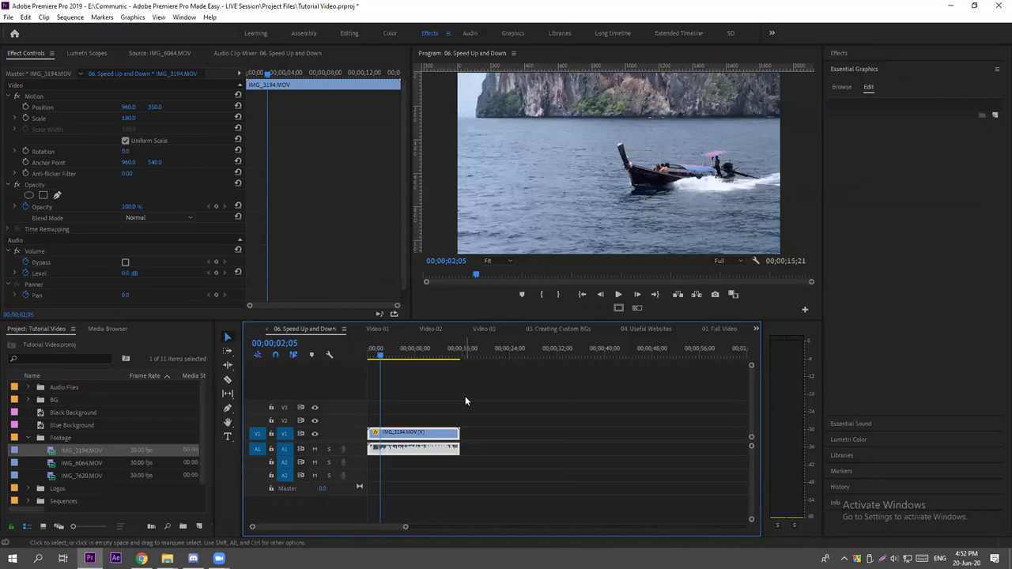
Open the Clip Speed / Duration dialog for IMG_3194.MOV, showing 100% and 00;00;15;21.
key("ctrl+r")
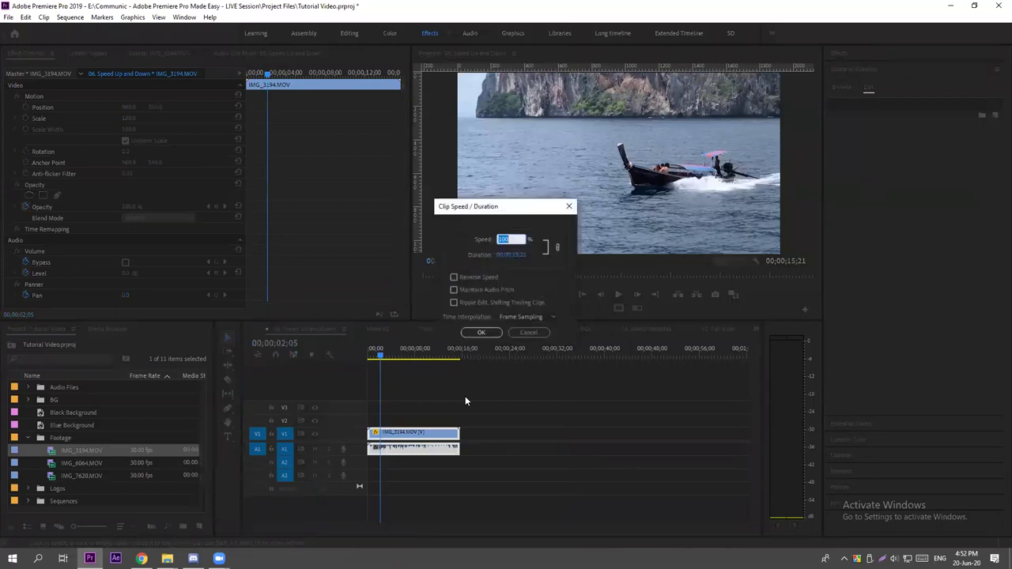
left_click(521, 332)
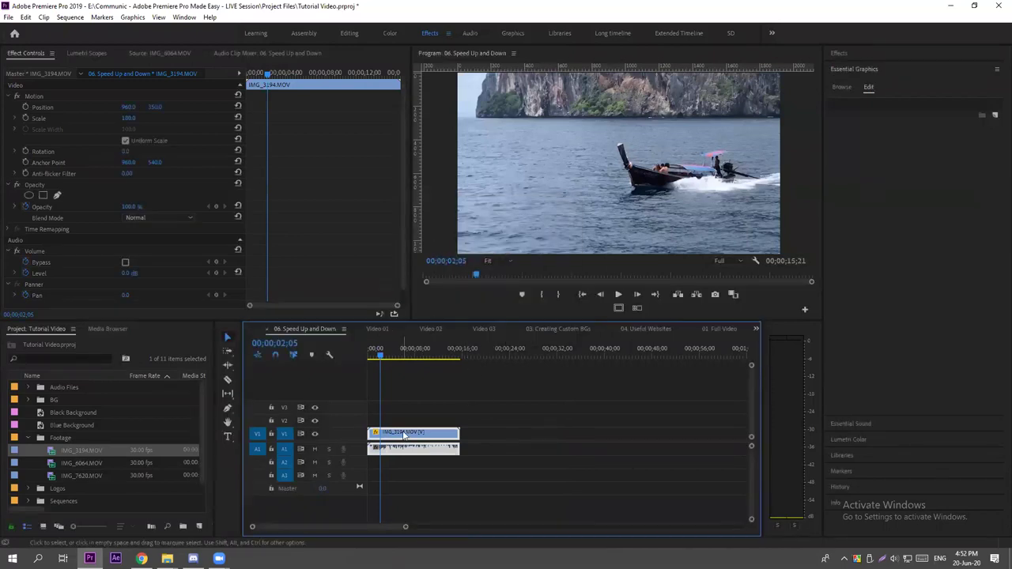
right_click(403, 434)
left_click(471, 314)
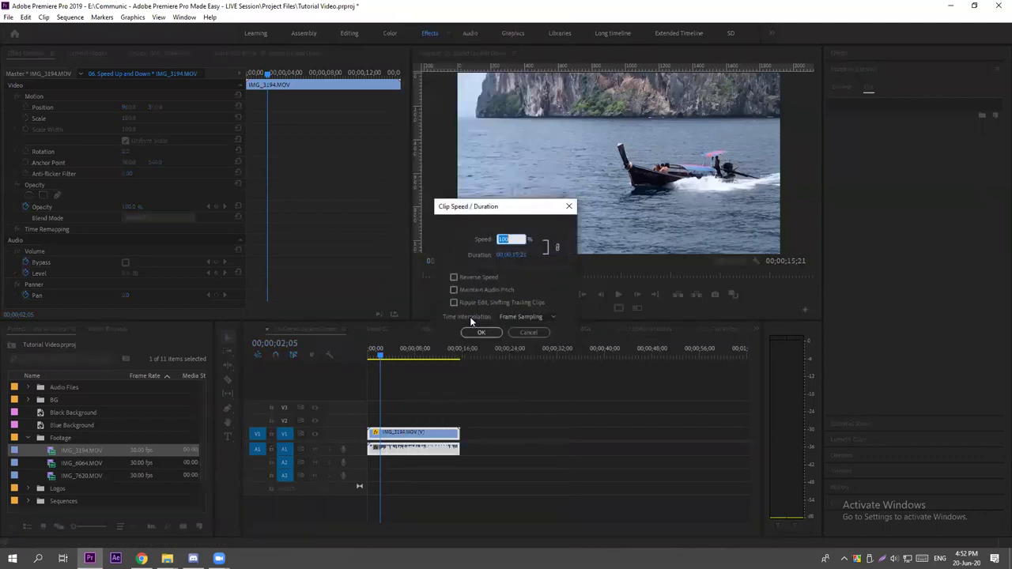
left_click(528, 332)
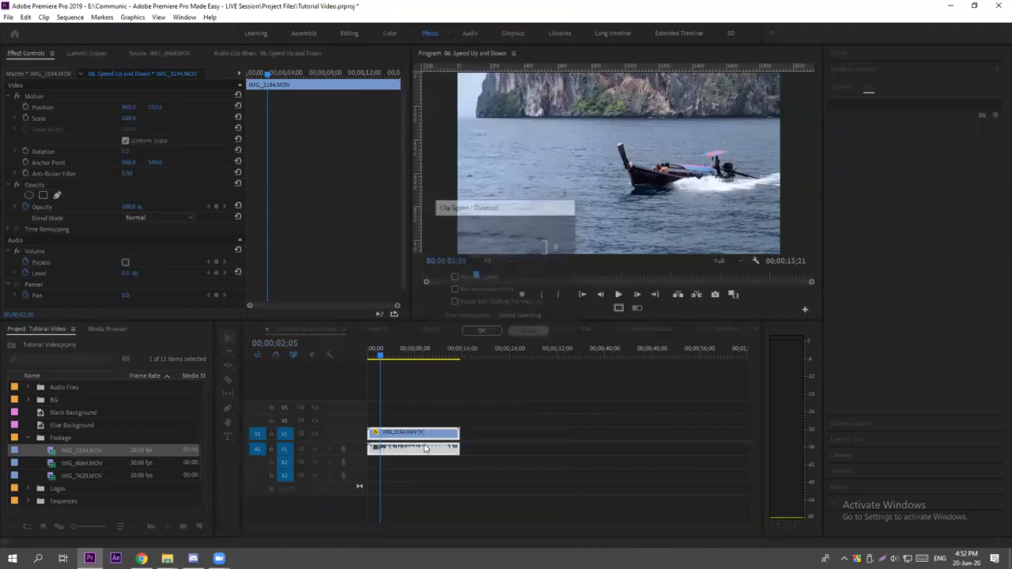
key("ctrl+r")
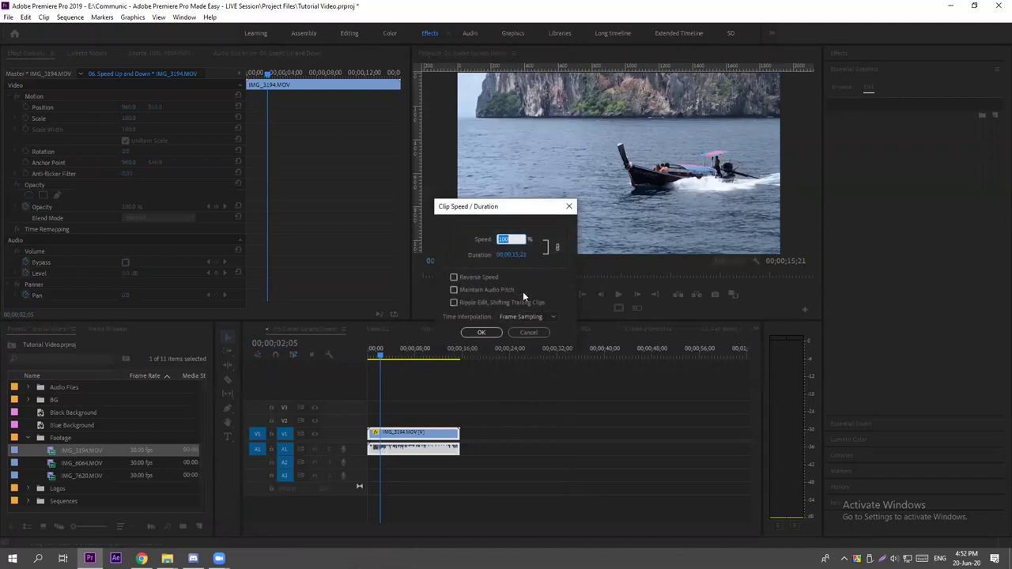
Set IMG_3194.MOV's speed to 300%, shortening it to 00;00;05;07.
left_click(469, 255)
type("300")
left_click(480, 332)
left_click(428, 415)
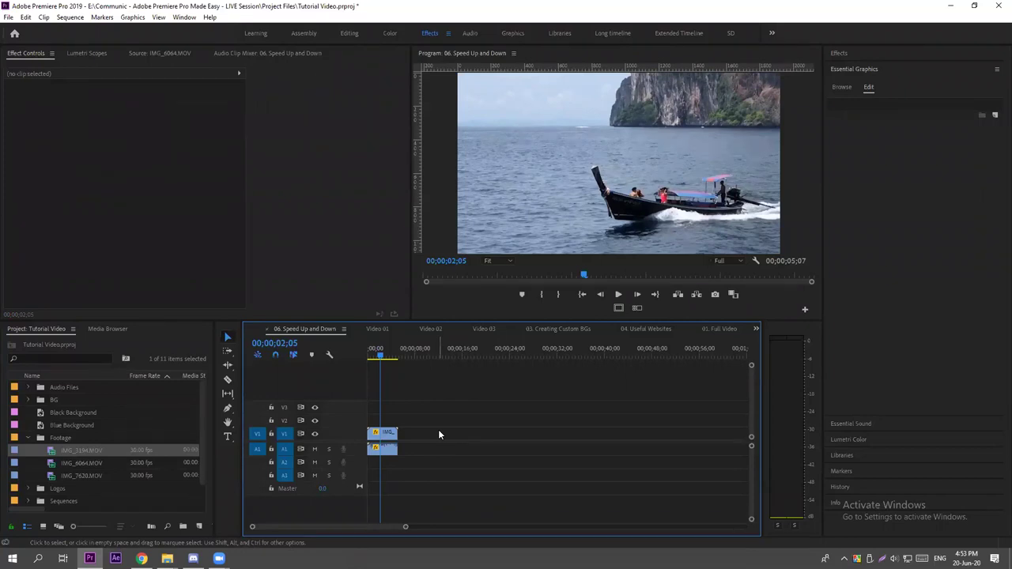
Play the sped-up boat clip full-screen from the sequence start.
left_click_drag(381, 356, 364, 357)
left_click(603, 98)
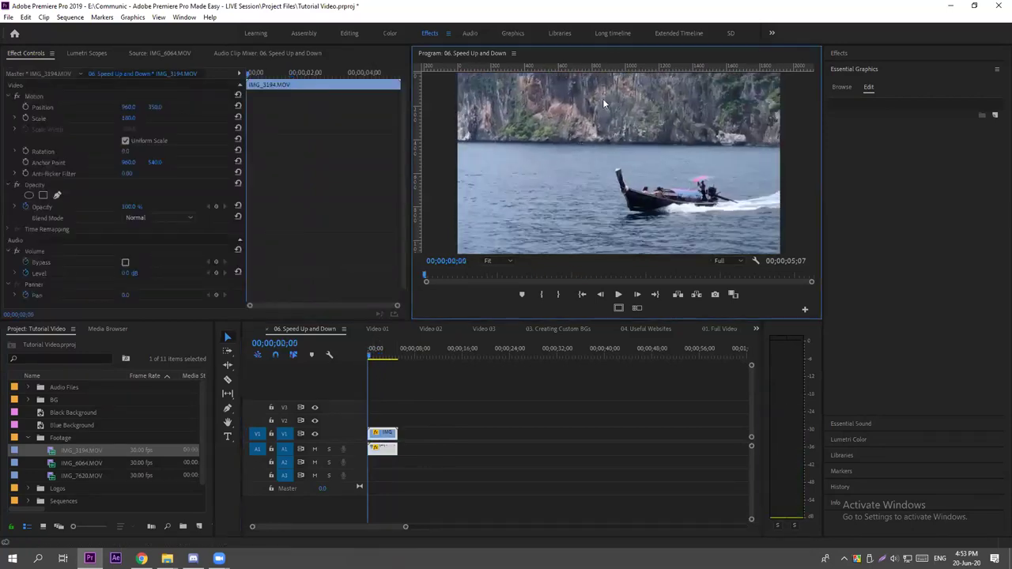
key("grave")
key("space")
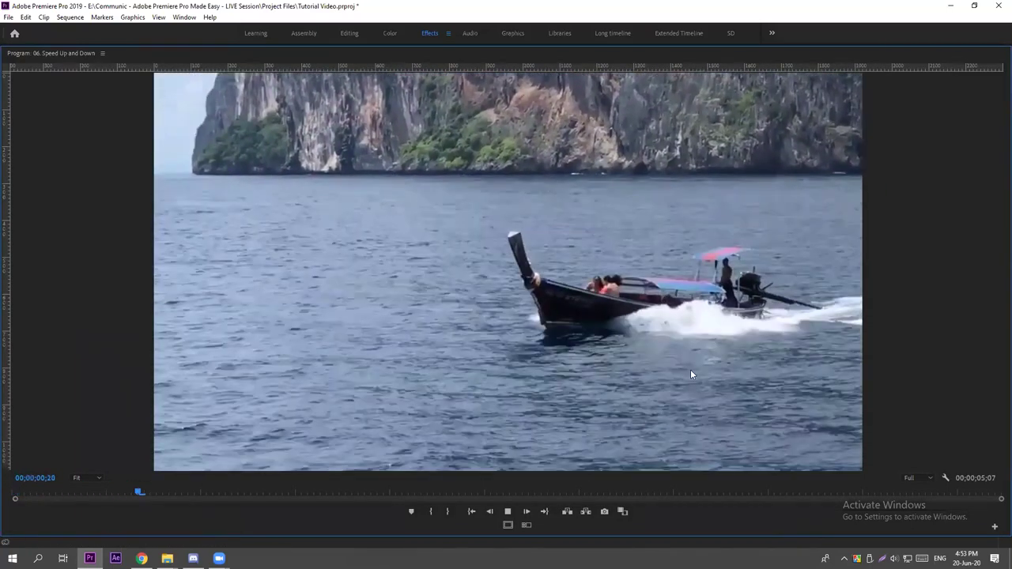
key("space")
key("space")
key("space")
key("grave")
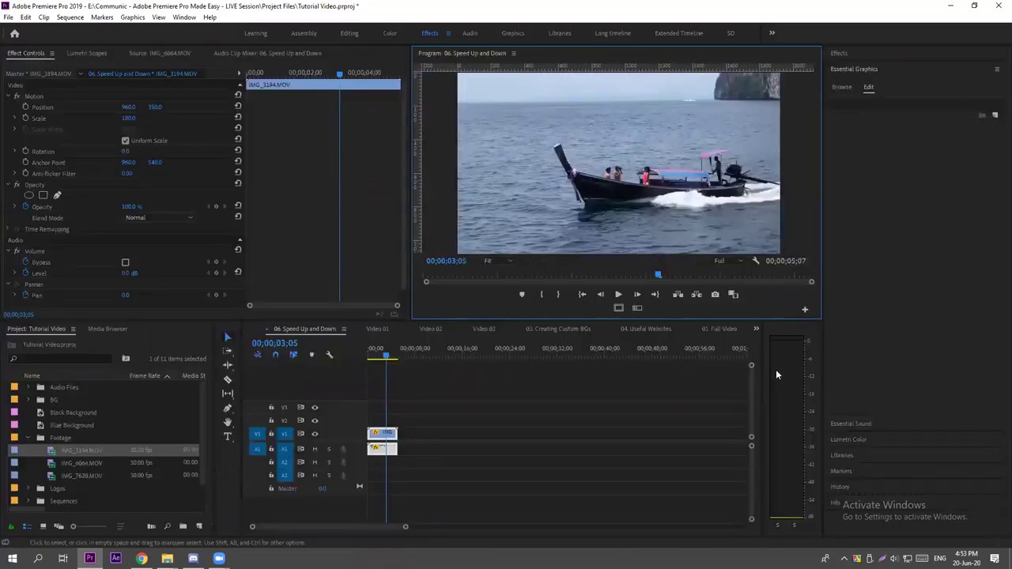
mouse_move(386, 356)
left_mouse_down()
mouse_move(367, 356)
mouse_move(381, 358)
left_mouse_up()
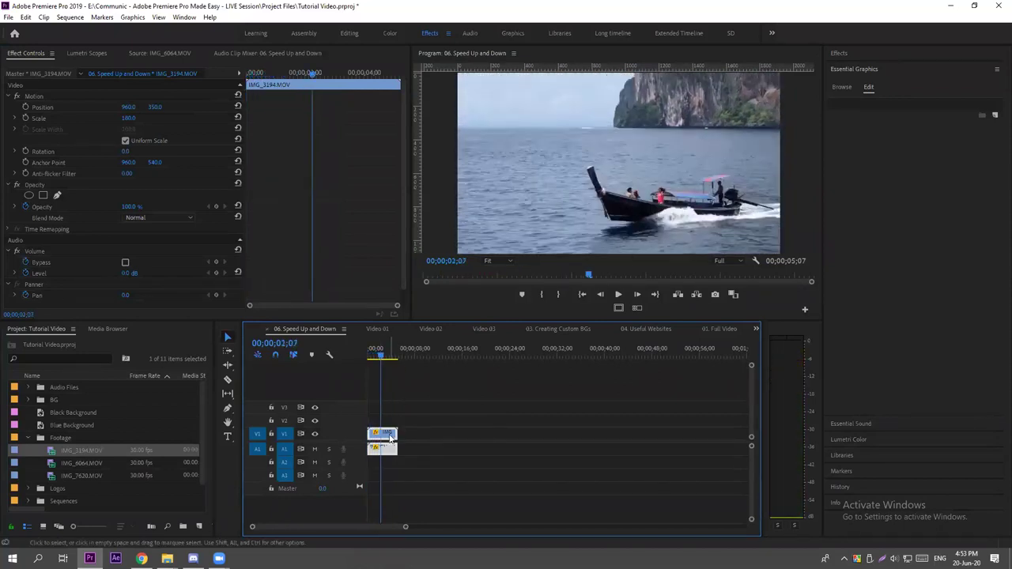
Change IMG_3194.MOV's speed to 50%, stretching it to about 00;00;31;12, and start playback.
key("ctrl+r")
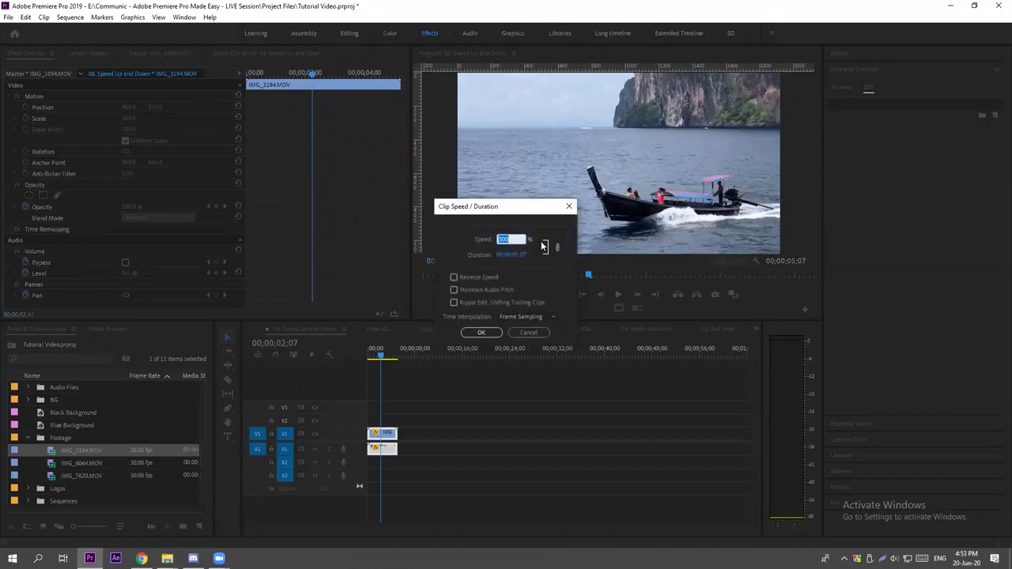
type("100")
key("BackSpace")
key("BackSpace")
key("BackSpace")
type("50")
left_click(485, 333)
left_click(457, 399)
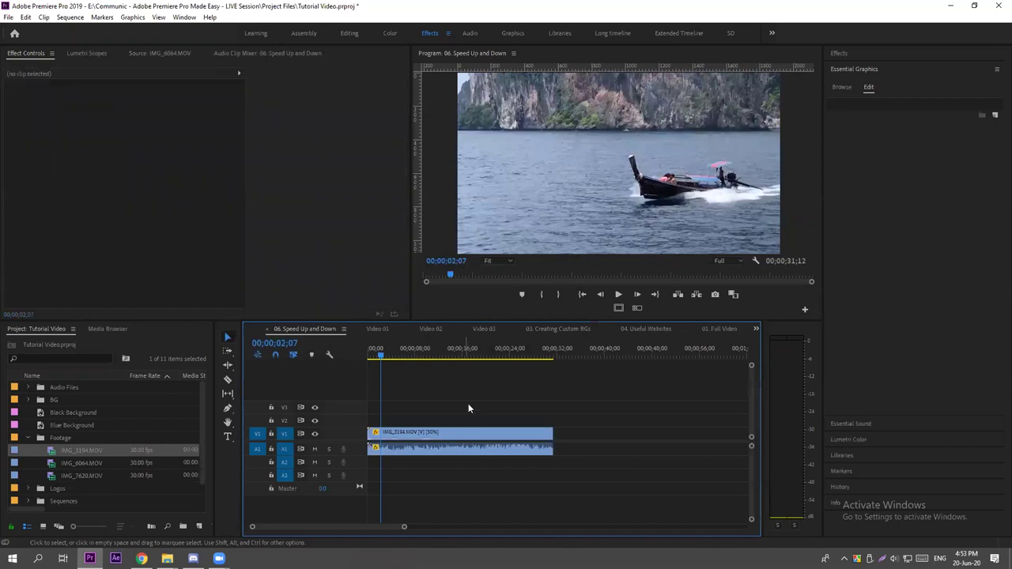
key("space")
Scrub through the half-speed boat clip, then play it full-frame, stopping near 00;00;05;18.
left_click(532, 363)
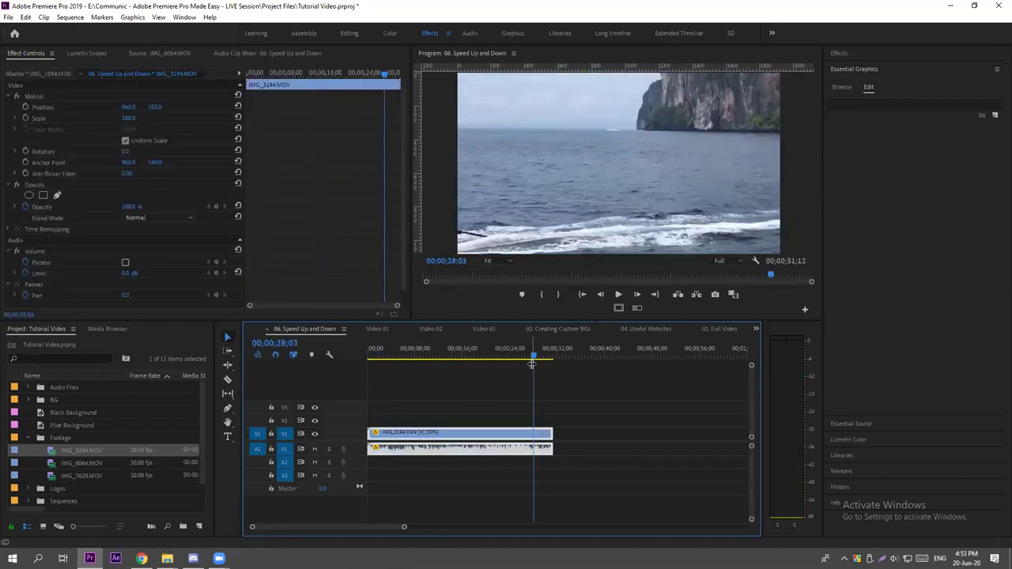
left_click_drag(531, 363, 370, 362)
left_click(485, 412)
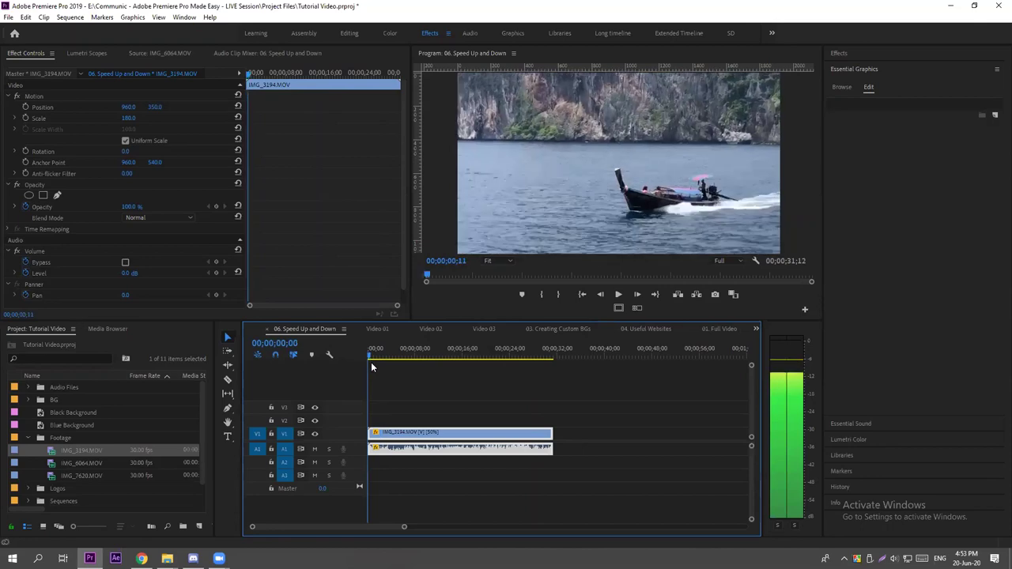
key("space")
key("grave")
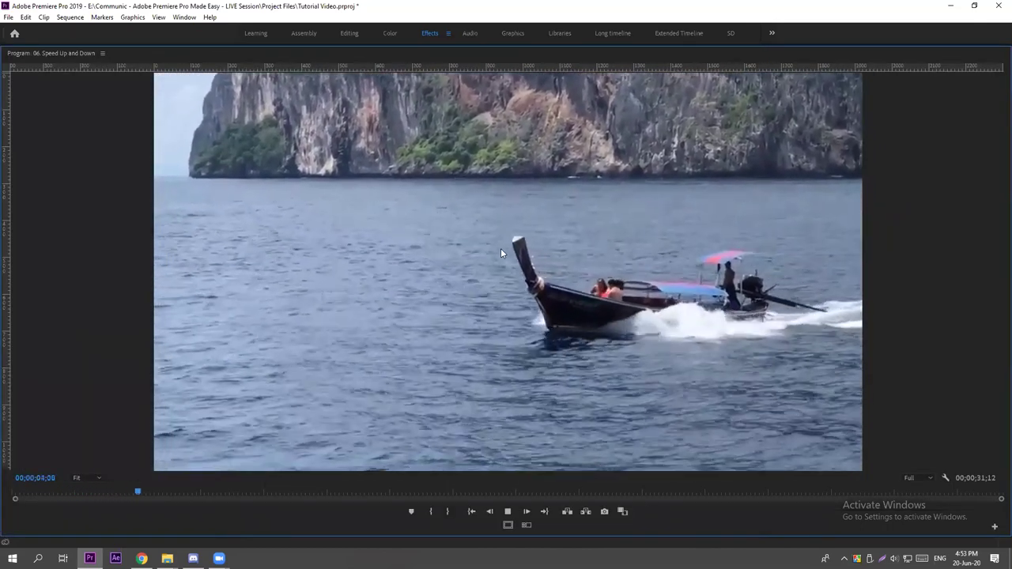
key("space")
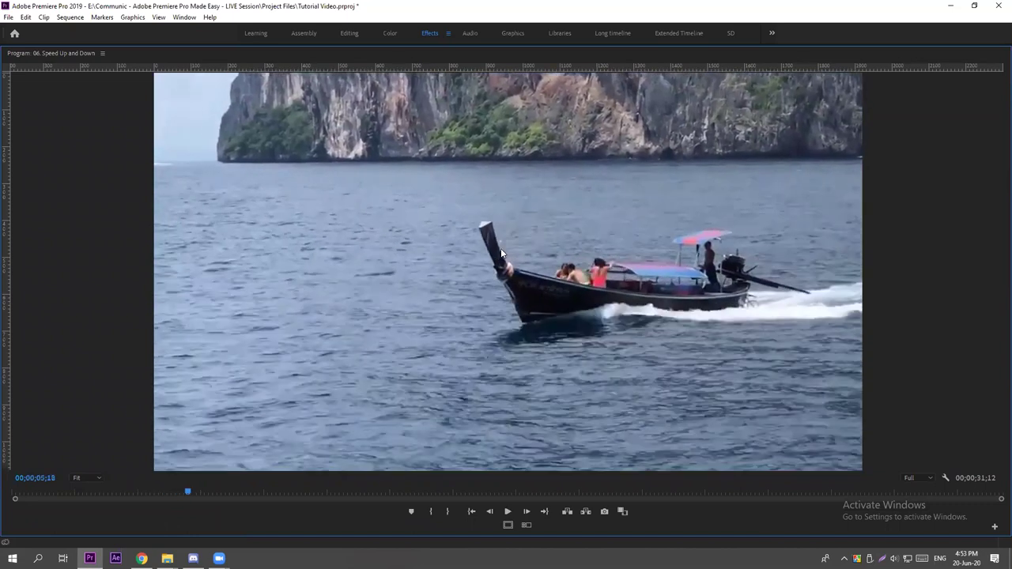
key("grave")
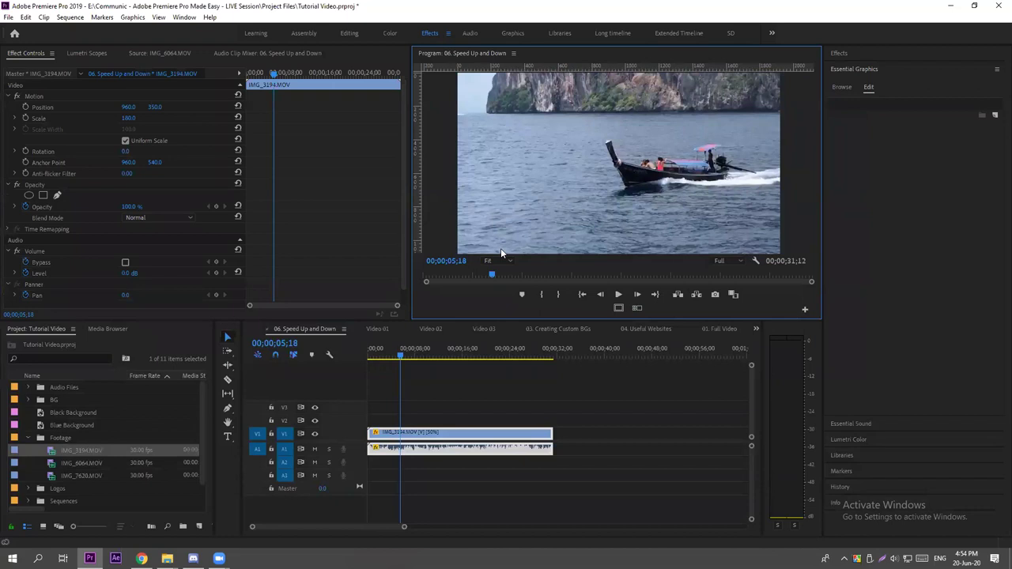
Reset the boat clip's speed to 100% with Ctrl+R.
left_click(437, 413)
left_click(411, 434)
key("ctrl+r")
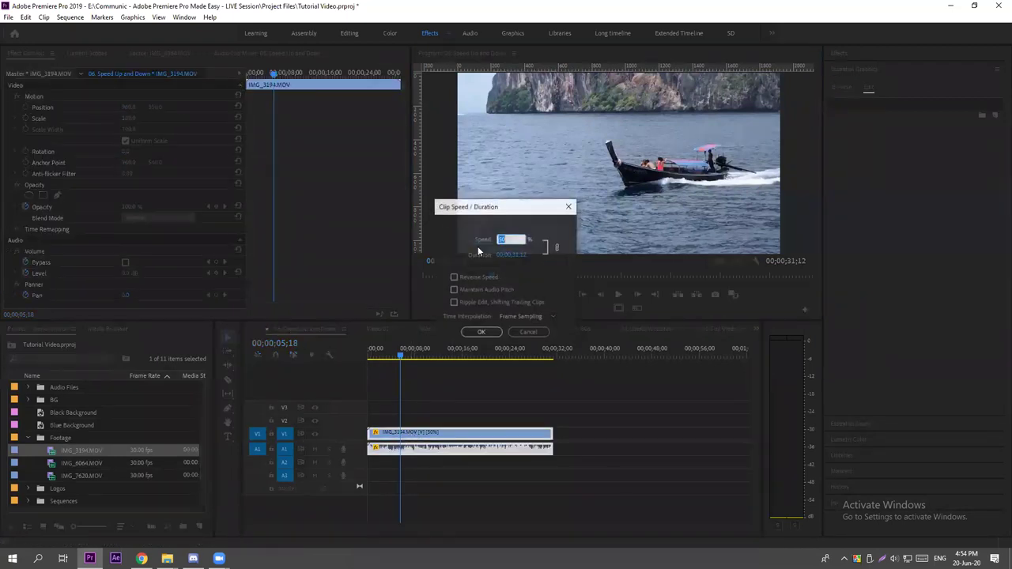
type("100")
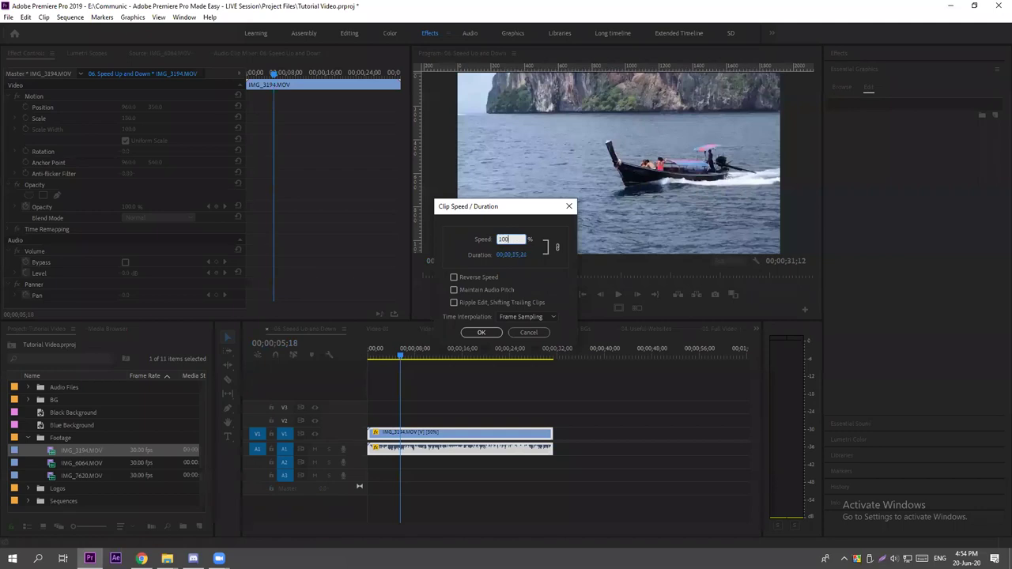
key("Return")
Set the boat clip's duration to 00;00;03;00 in Speed/Duration.
left_click(467, 408)
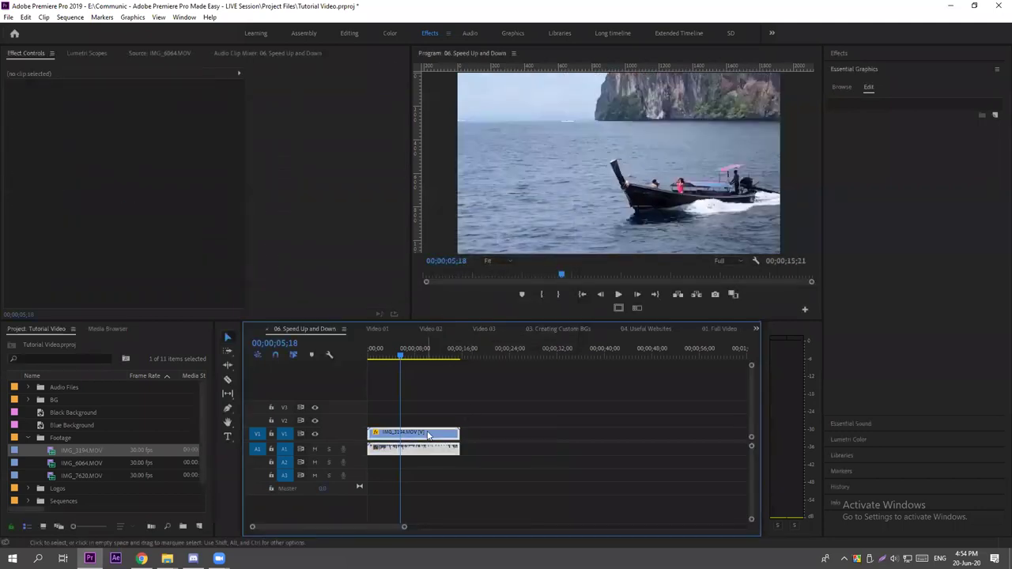
right_click(428, 433)
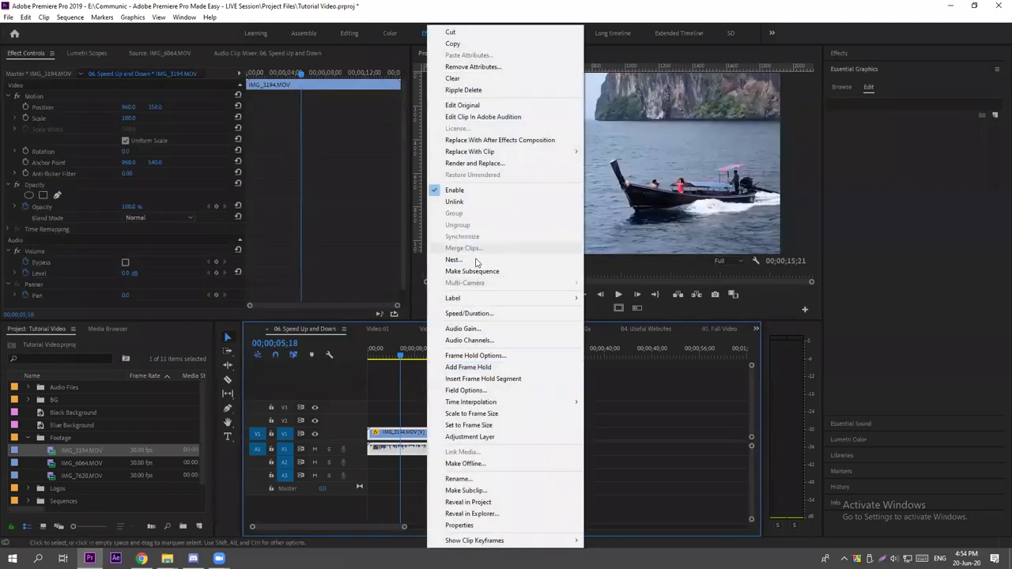
left_click(469, 313)
left_click(479, 266)
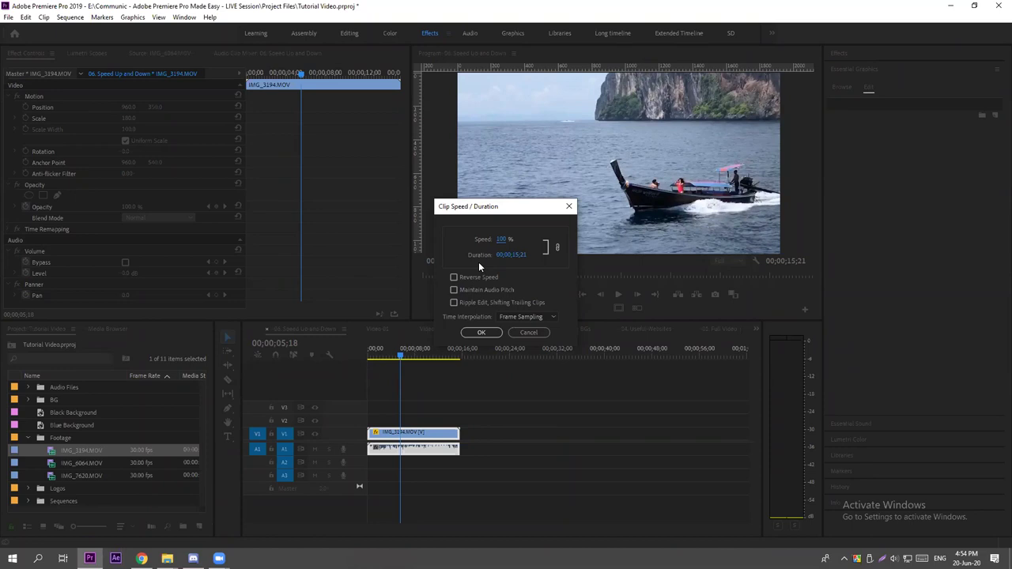
left_click(506, 240)
left_click(518, 254)
type("03")
key("BackSpace")
key("BackSpace")
type("00")
Apply the 3-second duration and play the sped-up boat clip from the sequence start.
left_click(483, 332)
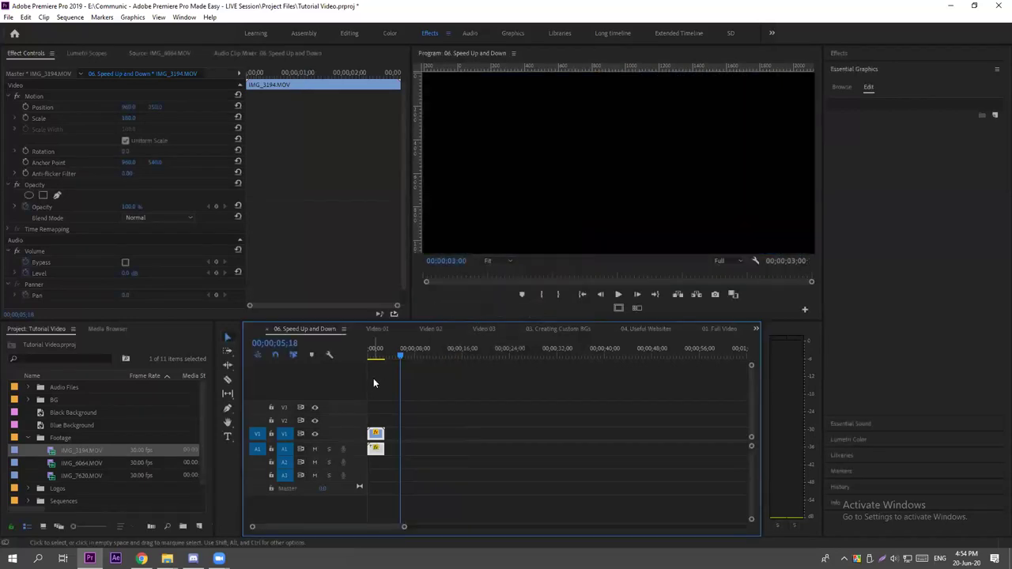
left_click_drag(399, 354, 358, 354)
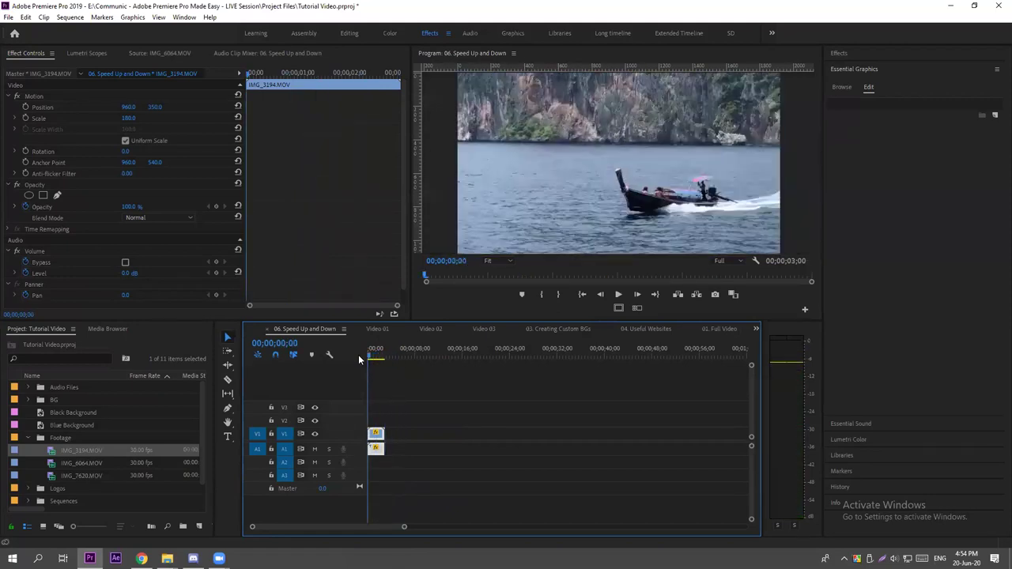
key("space")
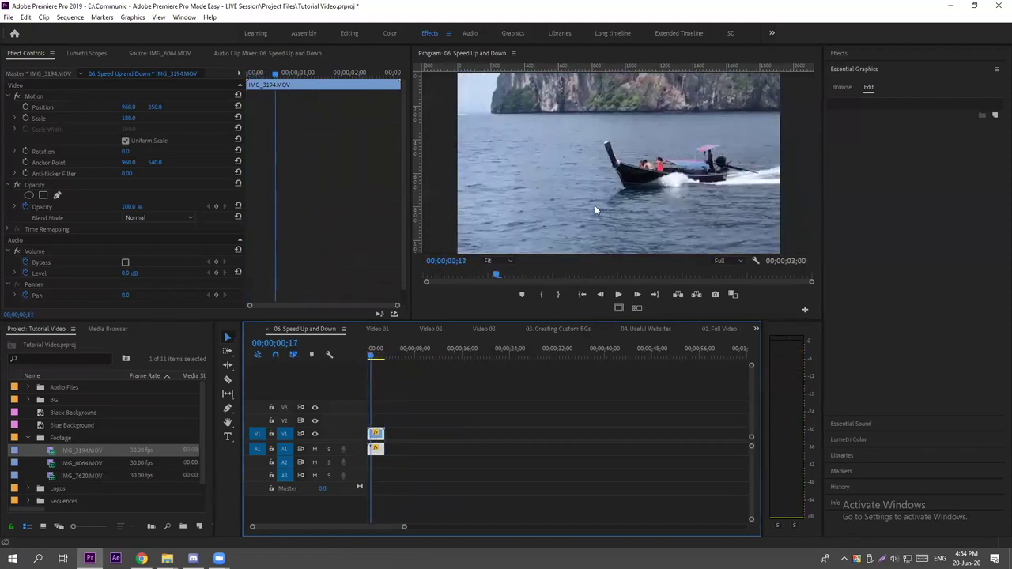
Check the clip's speed in Speed/Duration and close it without changes.
key("ctrl+r")
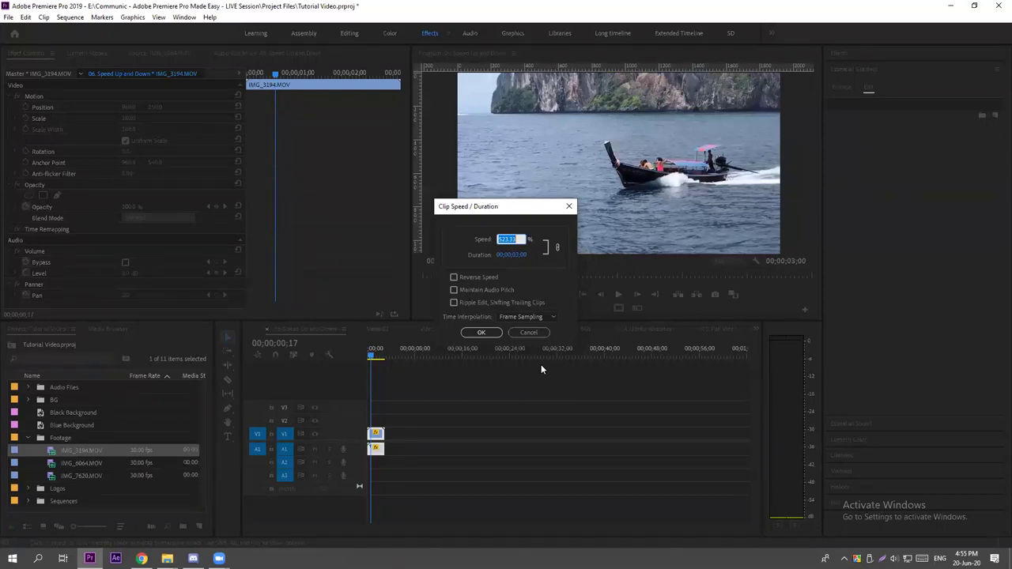
left_click(528, 332)
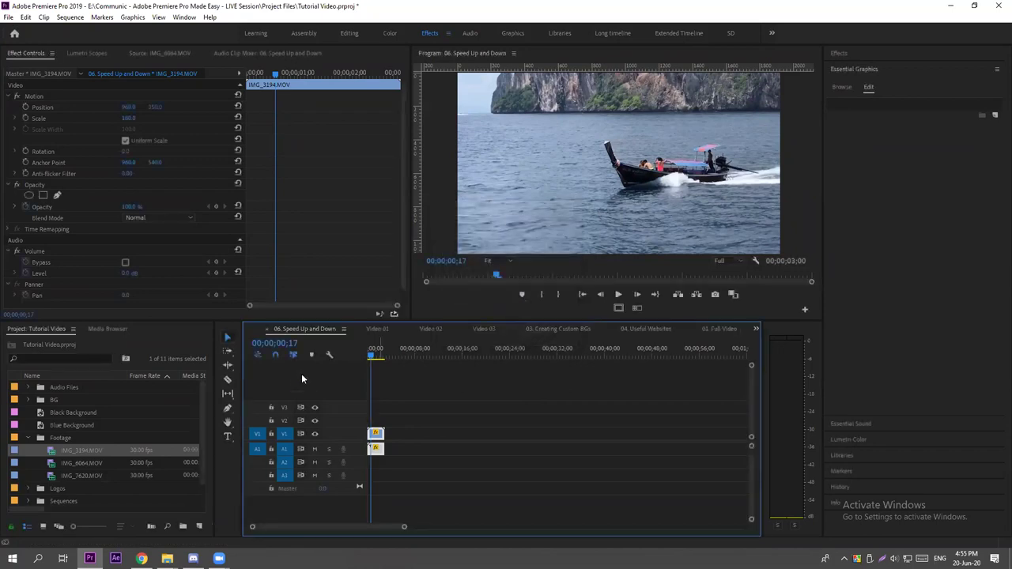
left_click(371, 355)
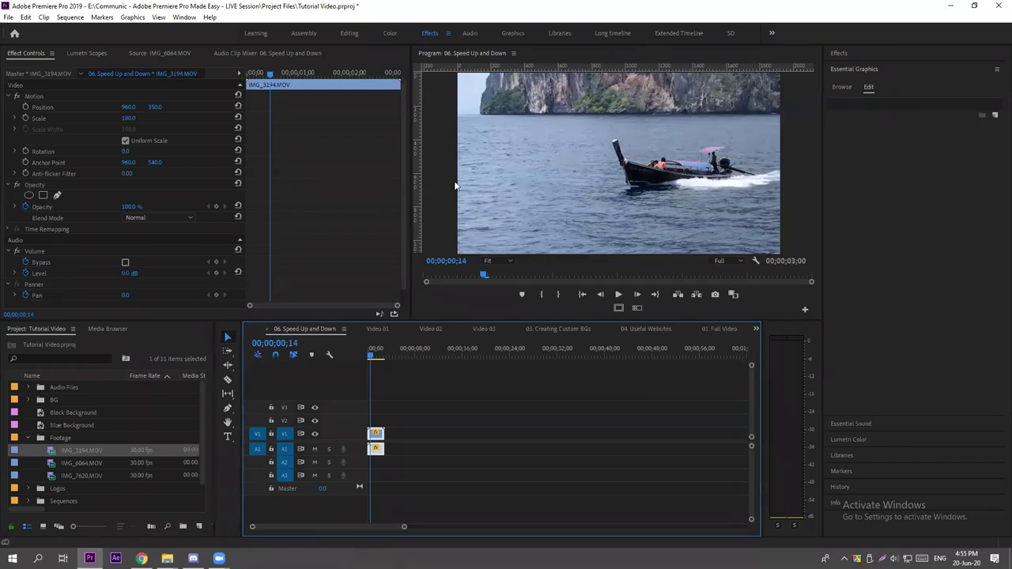
Turn on Reverse Speed for the IMG_3194 boat clip in Speed/Duration.
left_click(462, 390)
left_click(375, 436)
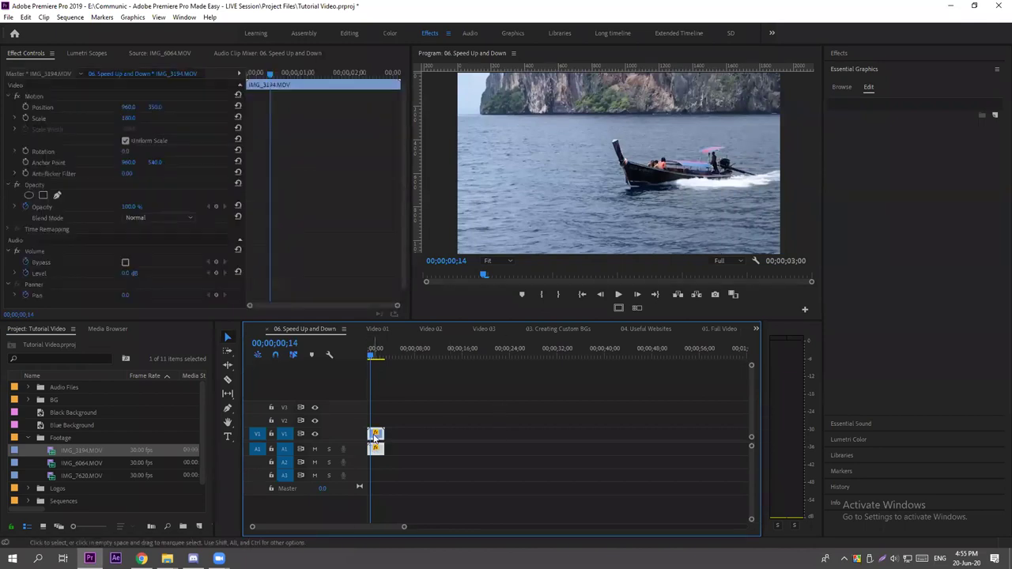
key("ctrl+r")
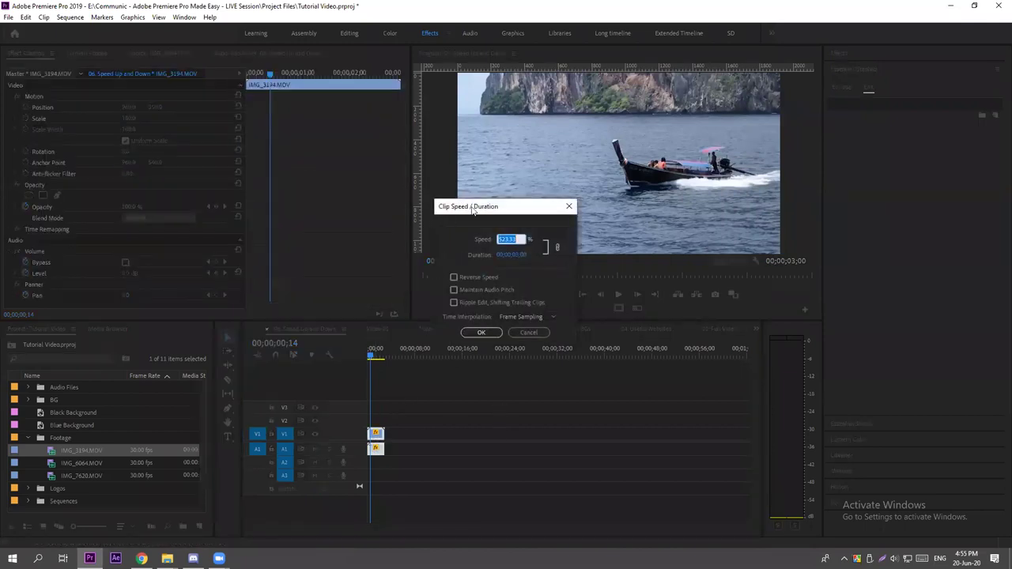
left_click(455, 279)
left_click(478, 332)
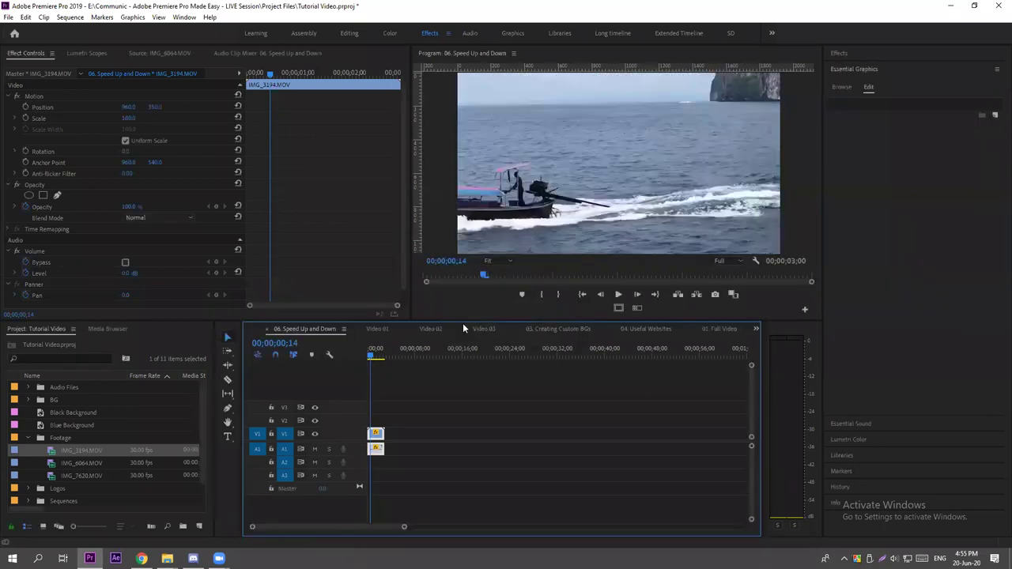
Play the reversed clip from the start, then scrub to the boat frame.
left_click(366, 358)
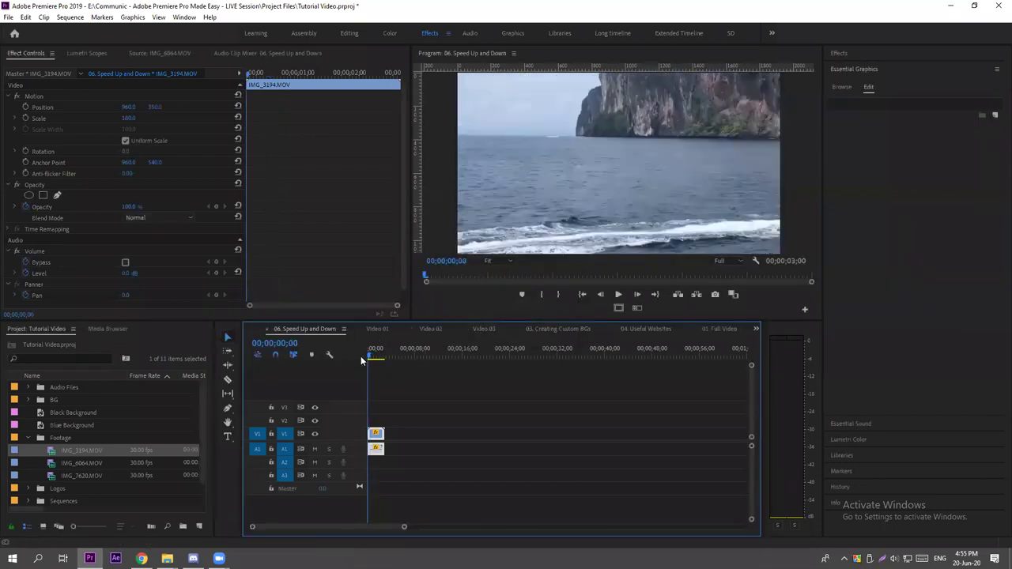
key("Return")
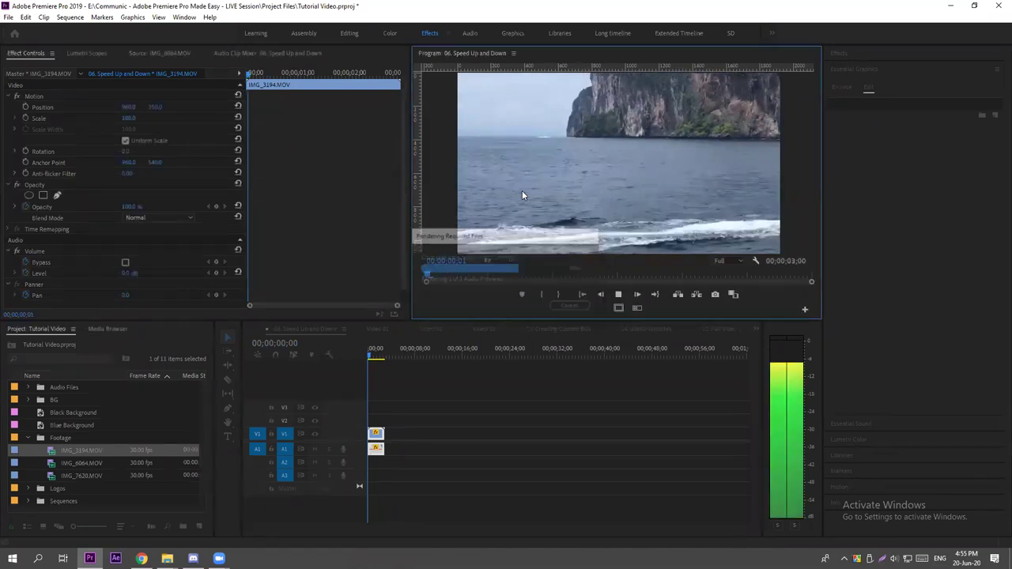
left_click_drag(374, 353, 367, 356)
left_click(368, 356)
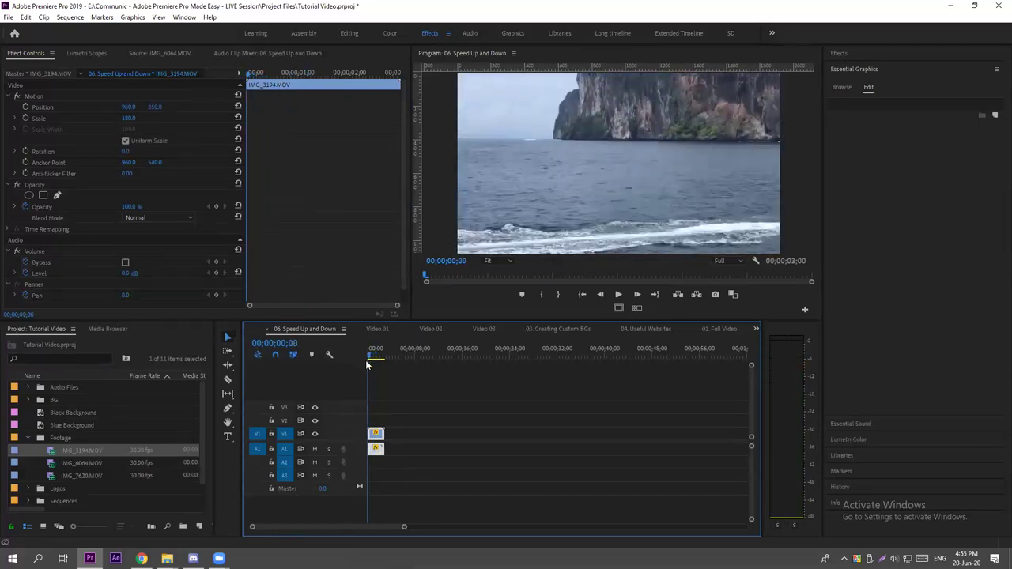
left_click_drag(365, 353, 376, 359)
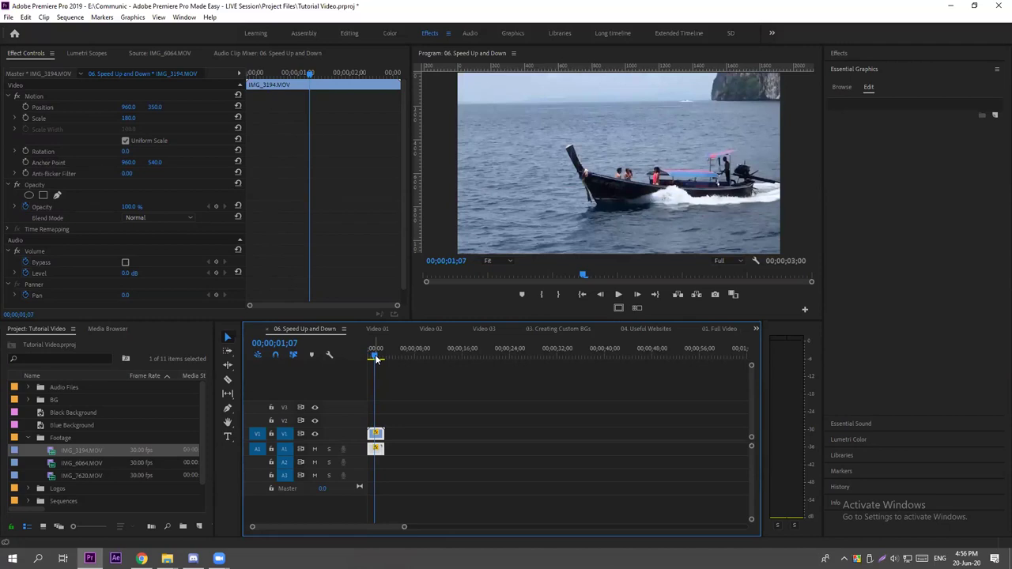
Zoom in on the boat clip, collapse the Footage bin, and expand Sequences down to Video 03.
key("equal")
key("equal")
key("equal")
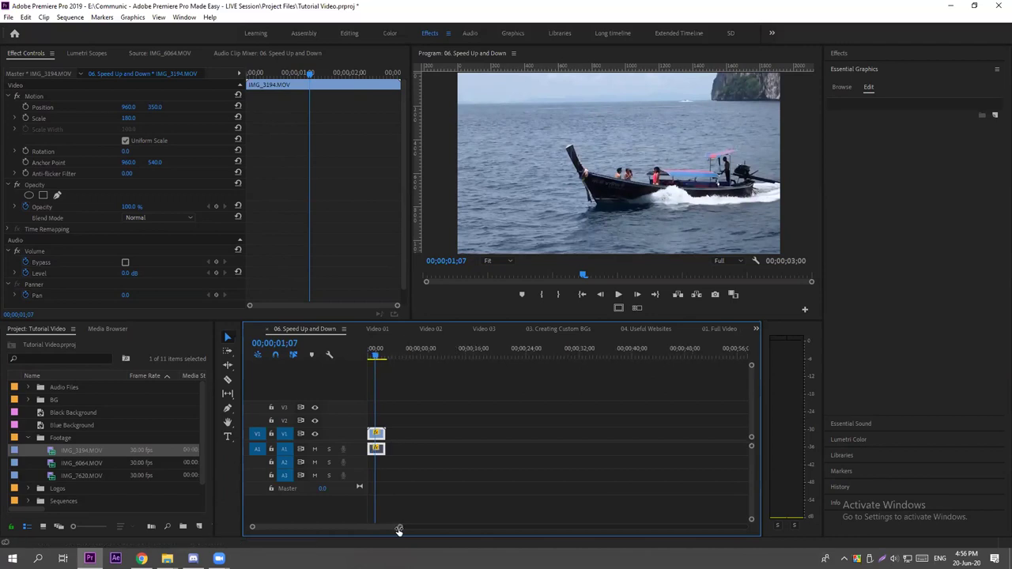
left_click_drag(525, 398, 443, 469)
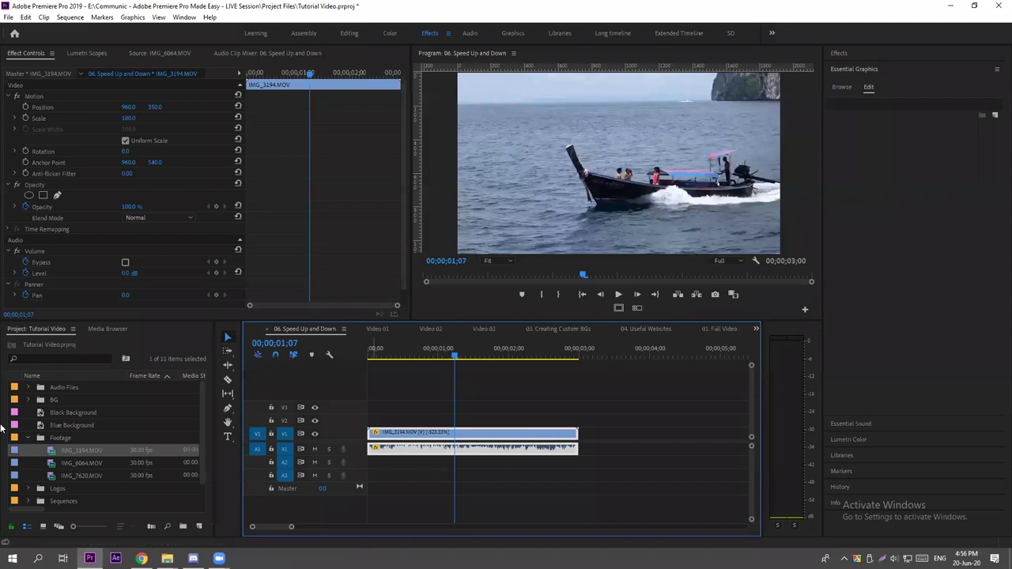
left_click(30, 438)
left_click(29, 462)
scroll(40, 451, "down", 3)
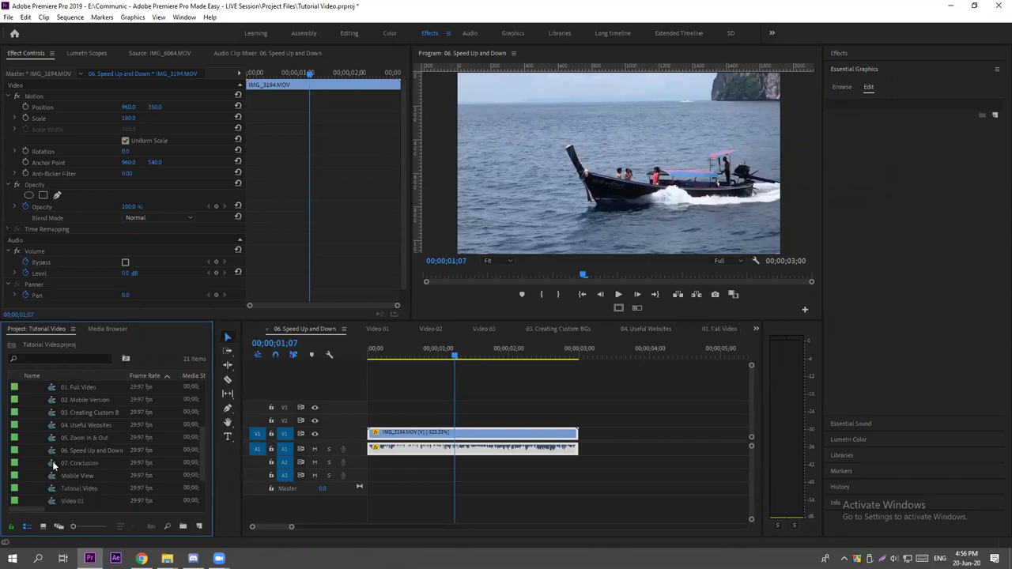
Switch to 01. Full Video, fit it in the timeline, and collapse the Sequences bin.
left_click(708, 328)
key("space")
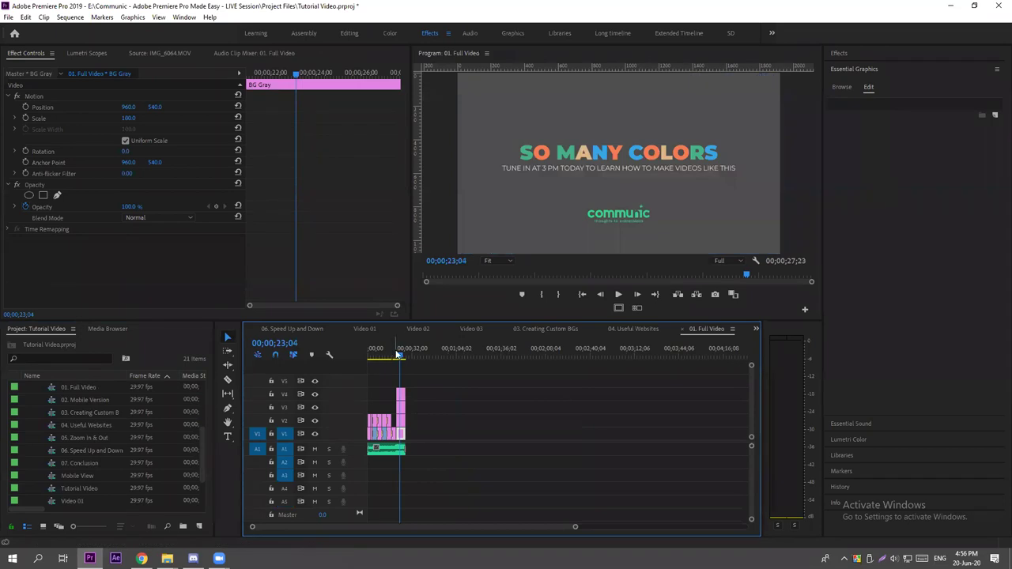
left_click(365, 355)
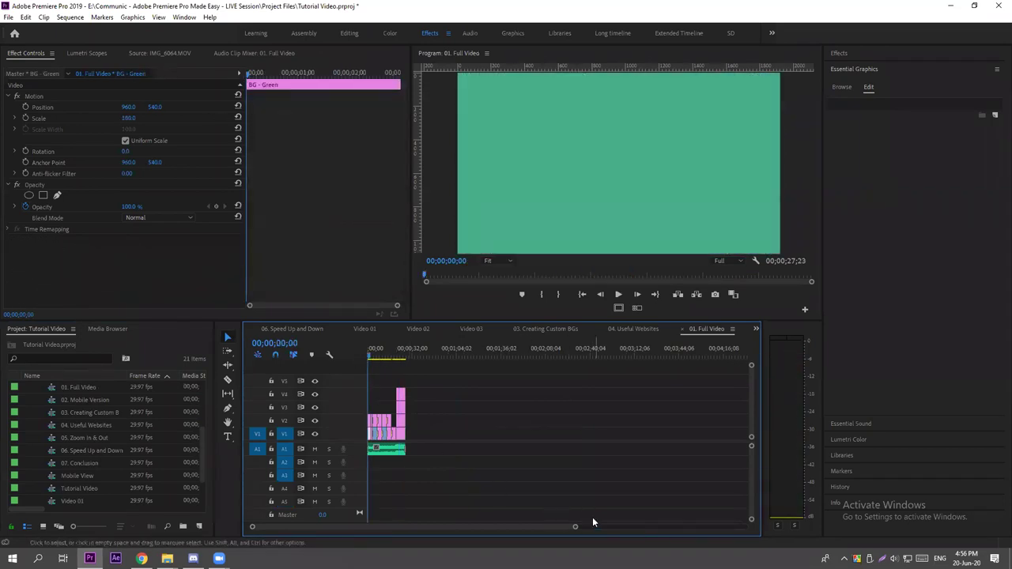
key("equal")
key("equal")
key("equal")
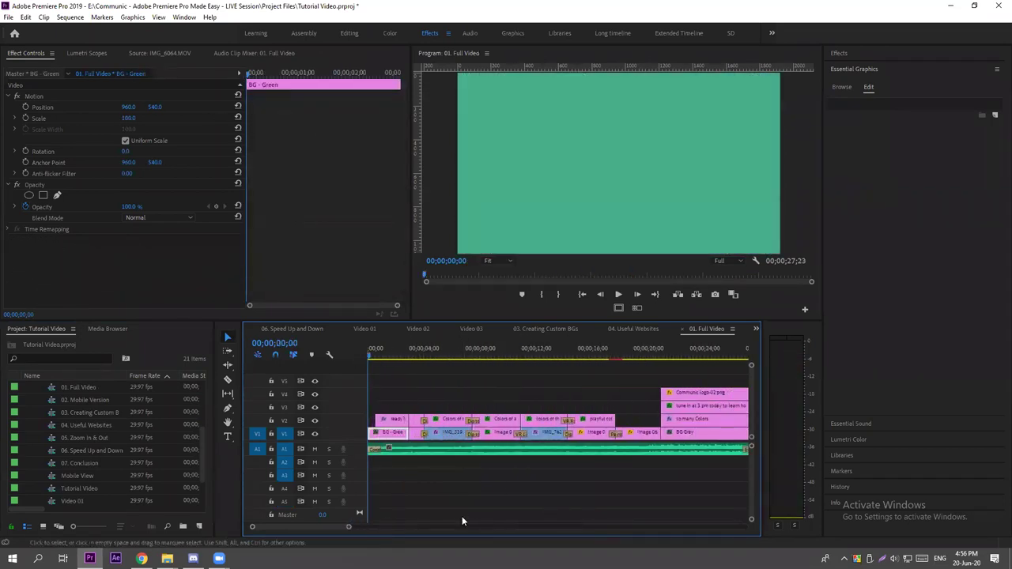
left_click(456, 492)
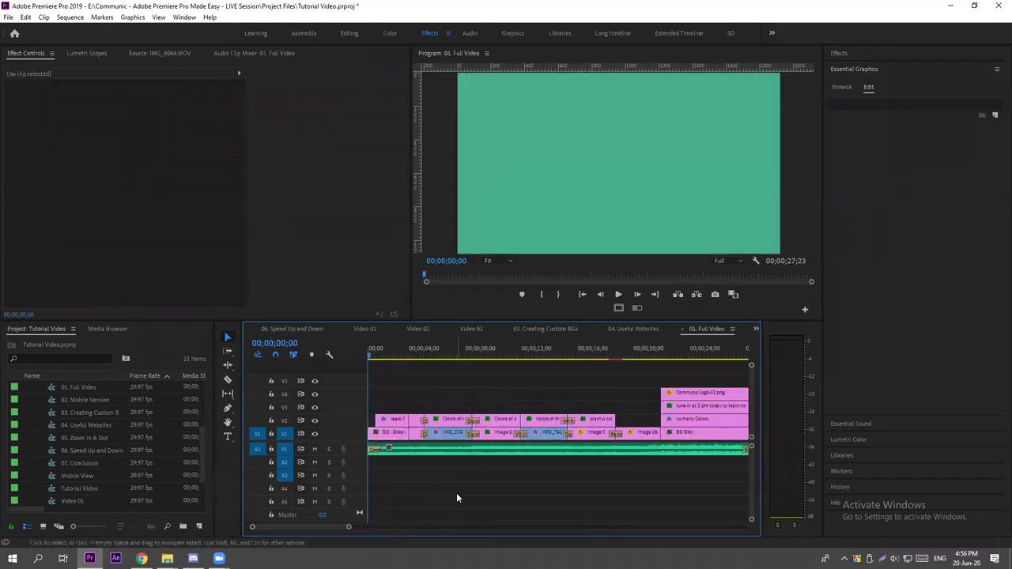
scroll(35, 442, "up", 3)
left_click(27, 438)
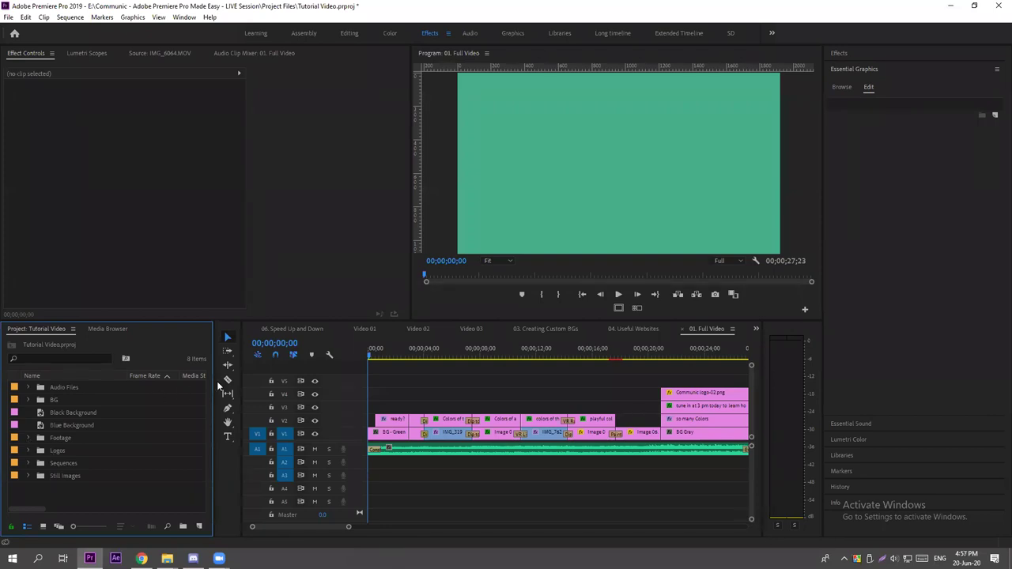
Scrub from the READY? title past the boat shot to the SO MANY COLORS end card.
left_click(385, 355)
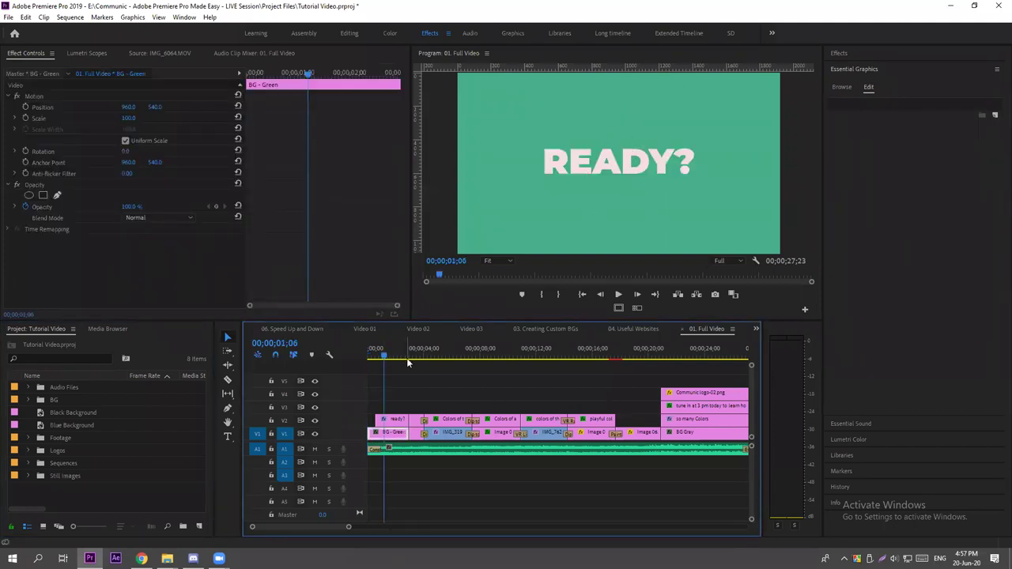
left_click(429, 353)
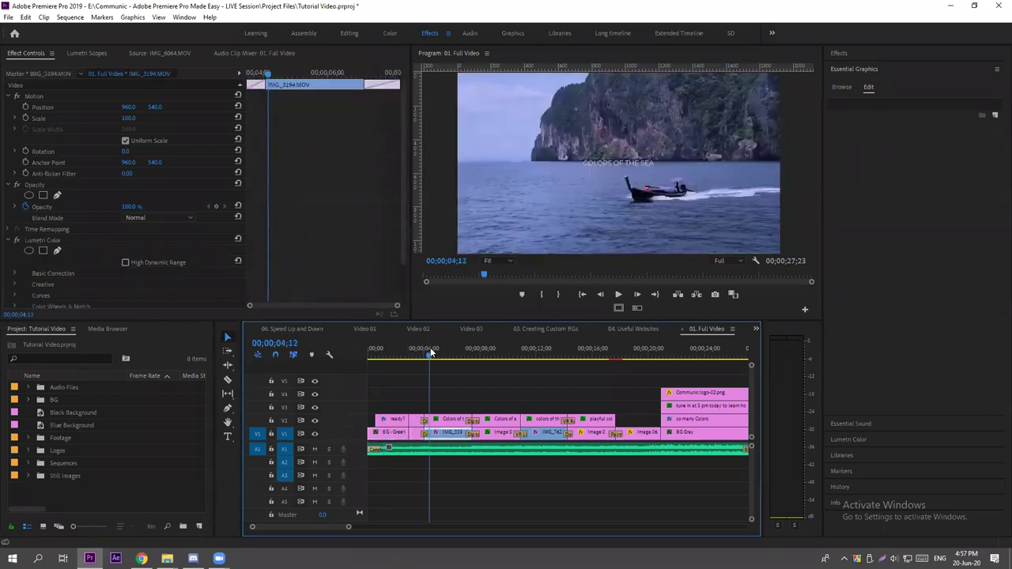
left_click_drag(433, 350, 707, 366)
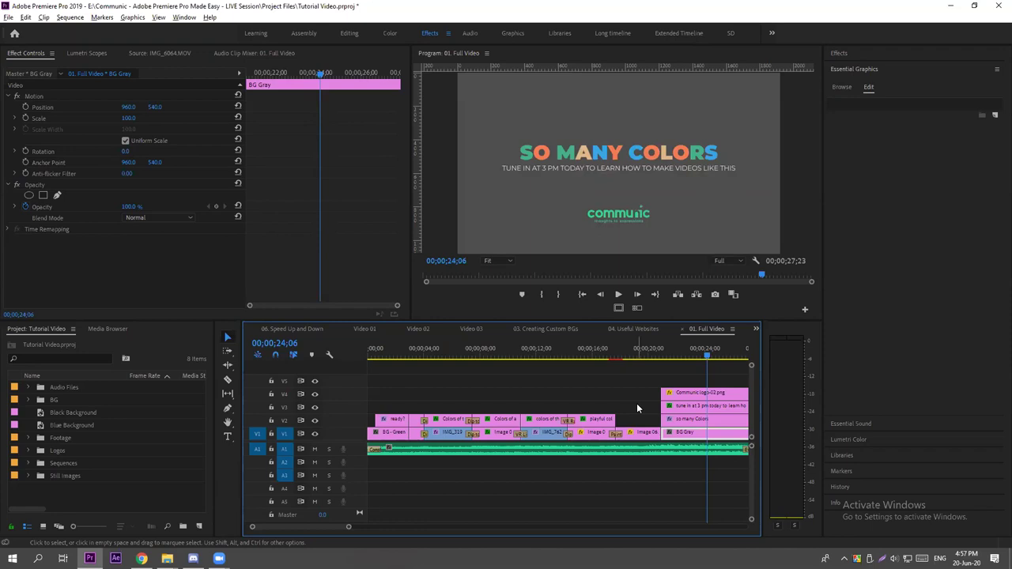
scroll(637, 404, "down", 2)
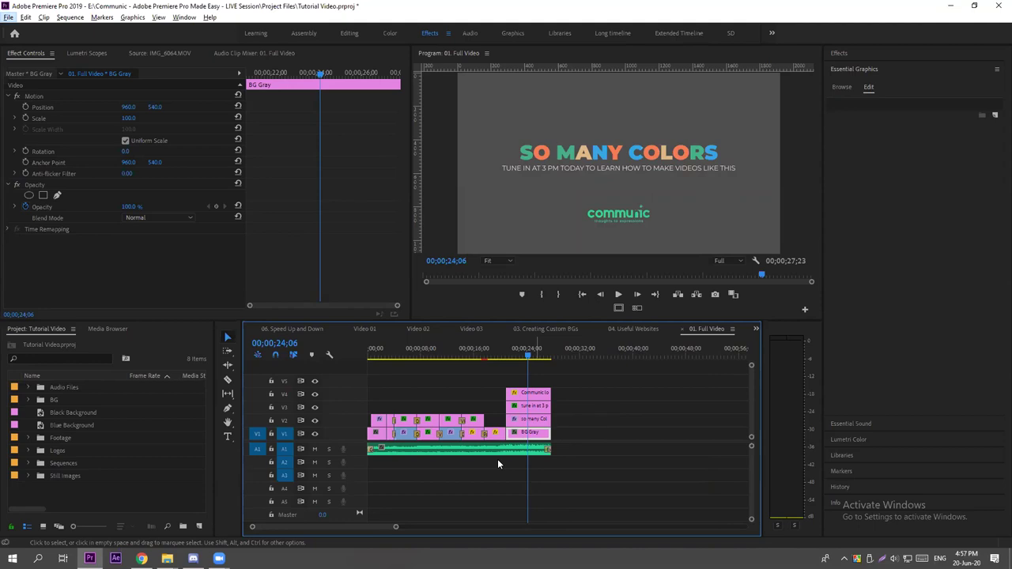
Zoom in on the music clip and move the playhead to the sequence end at 27;04.
left_click(495, 449)
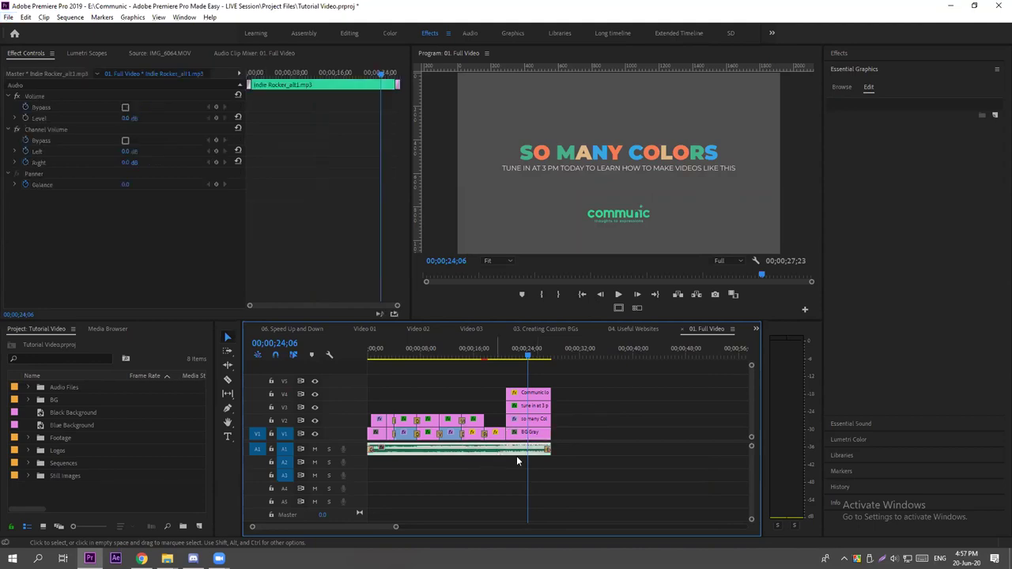
key("=")
left_click_drag(283, 527, 293, 525)
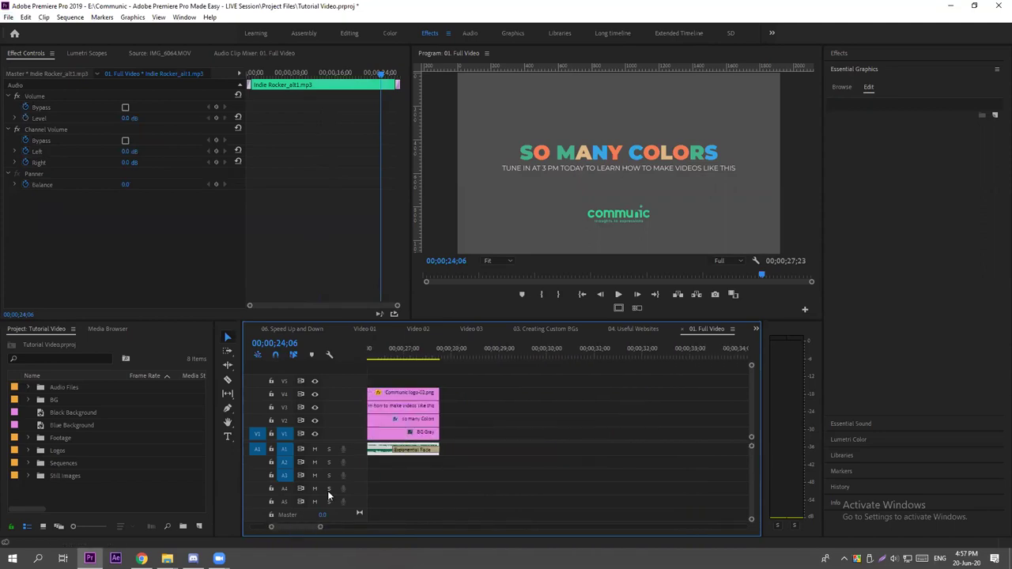
left_click(410, 351)
Deselect the audio, zoom the timeline out fully, and move to the starry-night image.
left_click(466, 416)
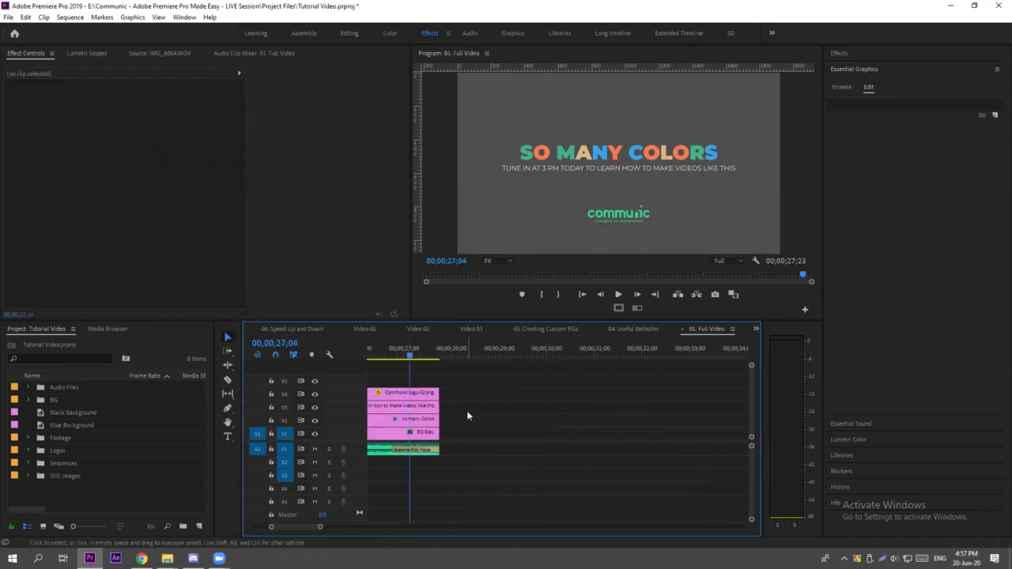
key("minus")
key("minus")
key("minus")
key("minus")
key("minus")
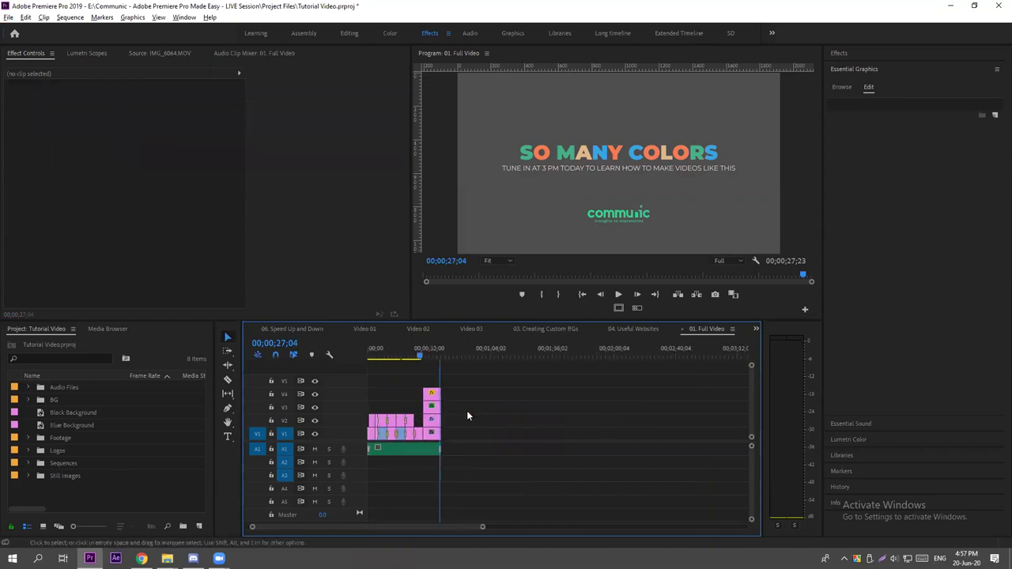
key("minus")
left_click(377, 353)
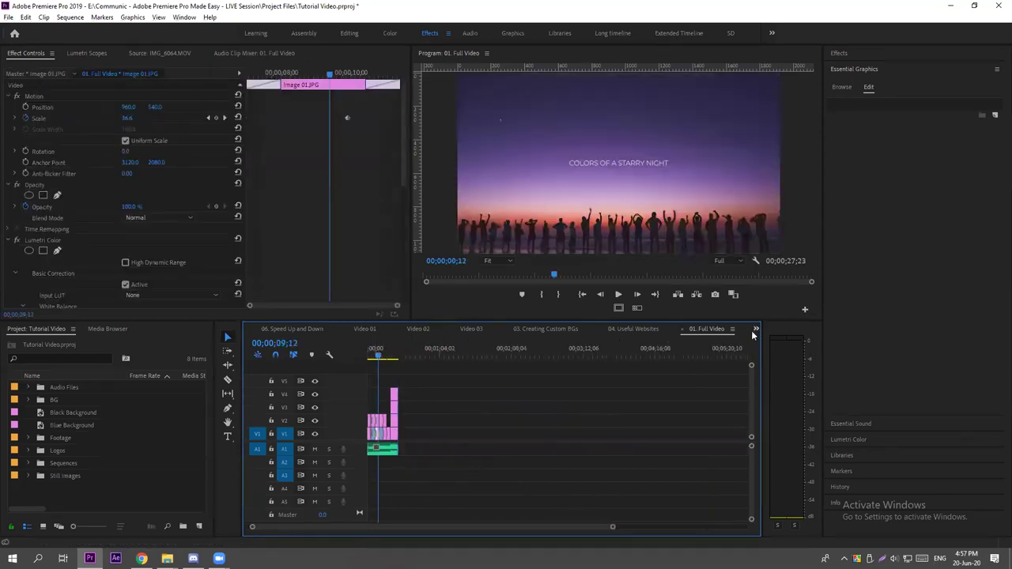
Switch through Tutorial Video to the 04. Useful Websites sequence.
left_click(756, 329)
left_click(771, 342)
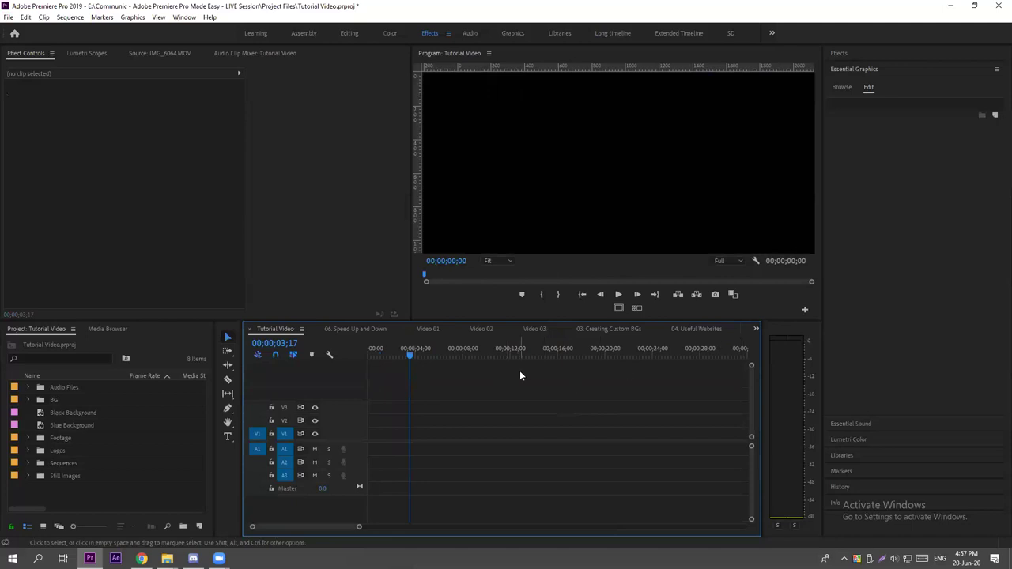
left_click(755, 329)
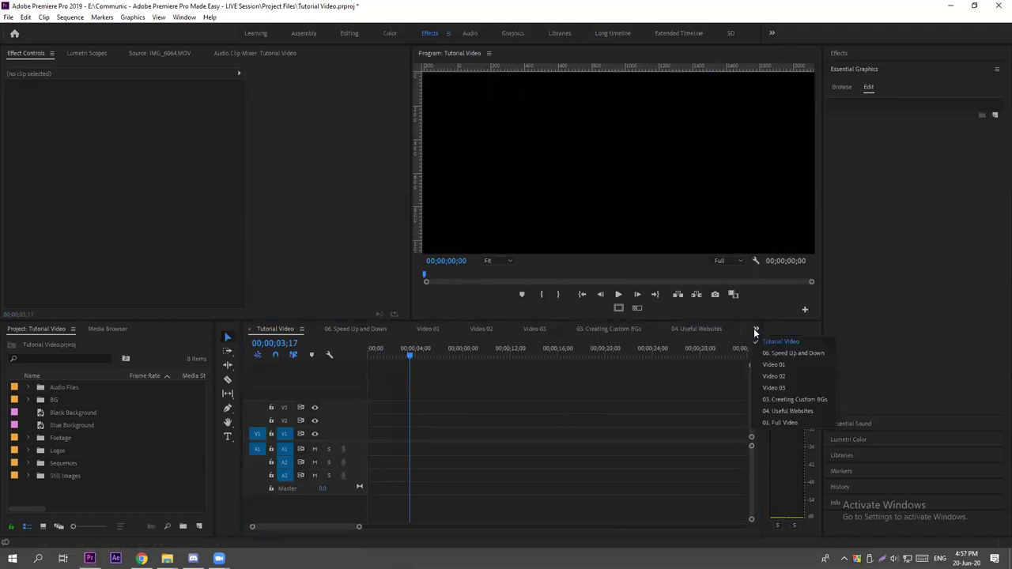
left_click(773, 411)
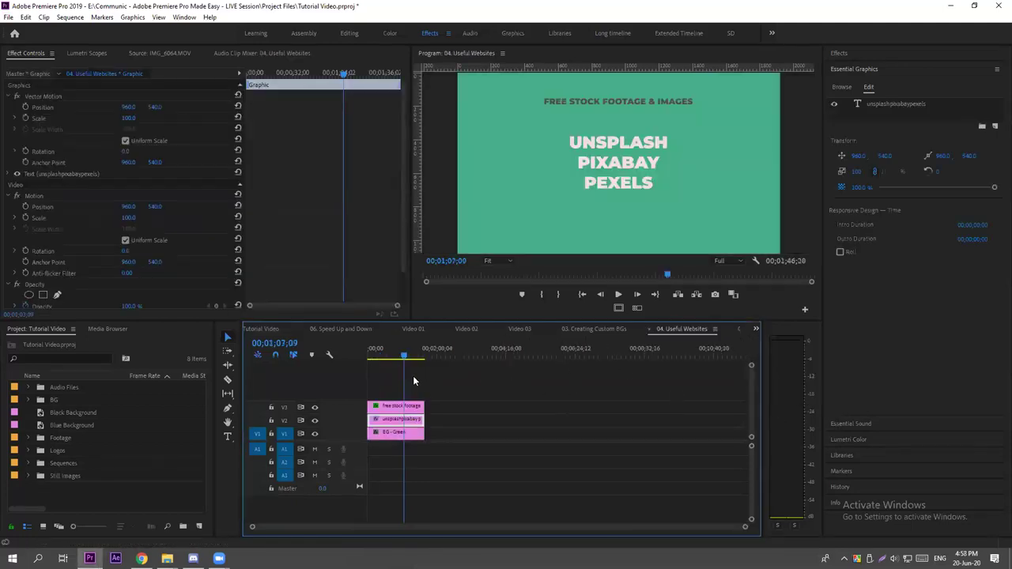
View the Unsplash, Pixabay, Pexels card in a maximized Program Monitor, then restore the layout.
key("grave")
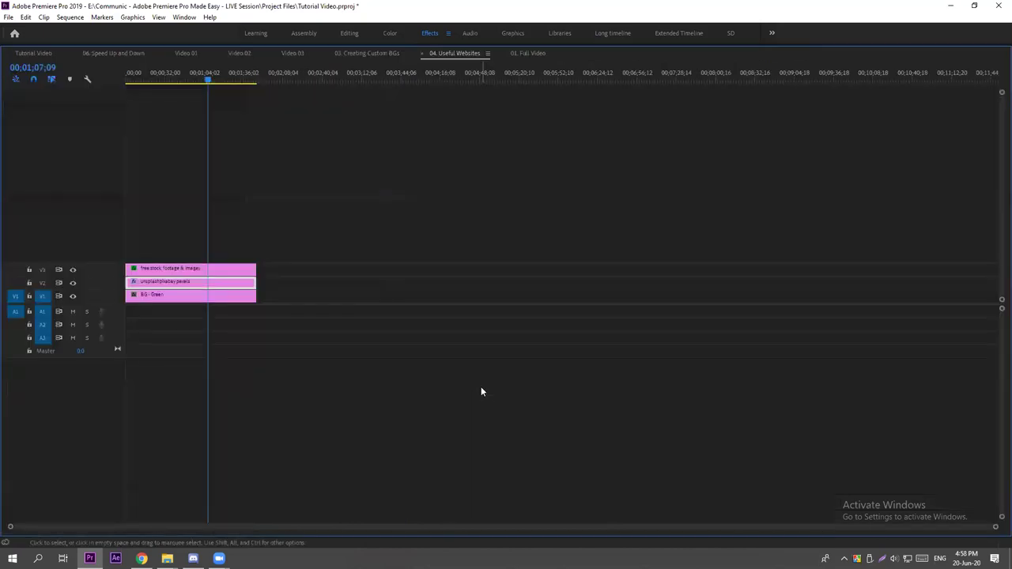
key("grave")
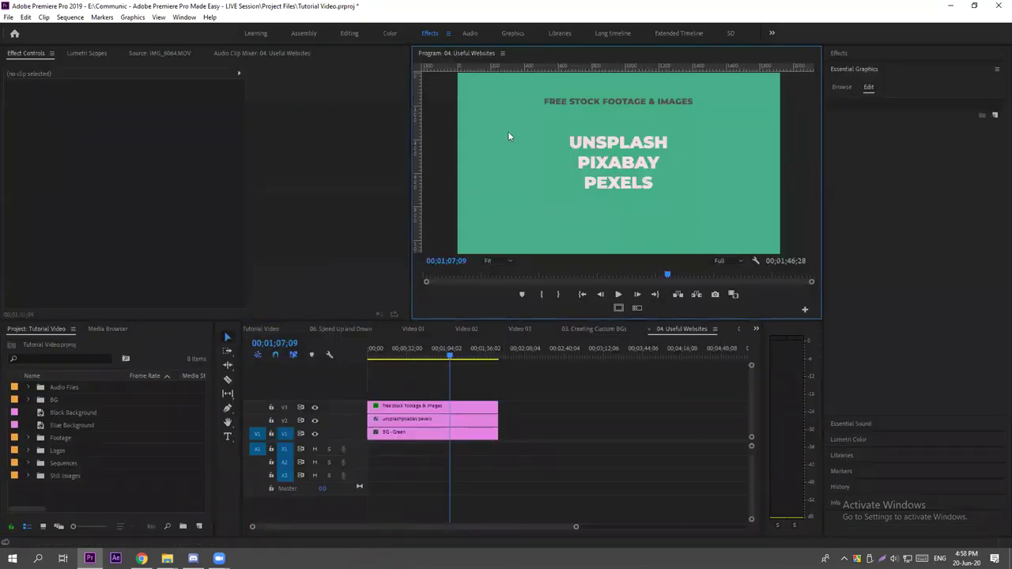
key("grave")
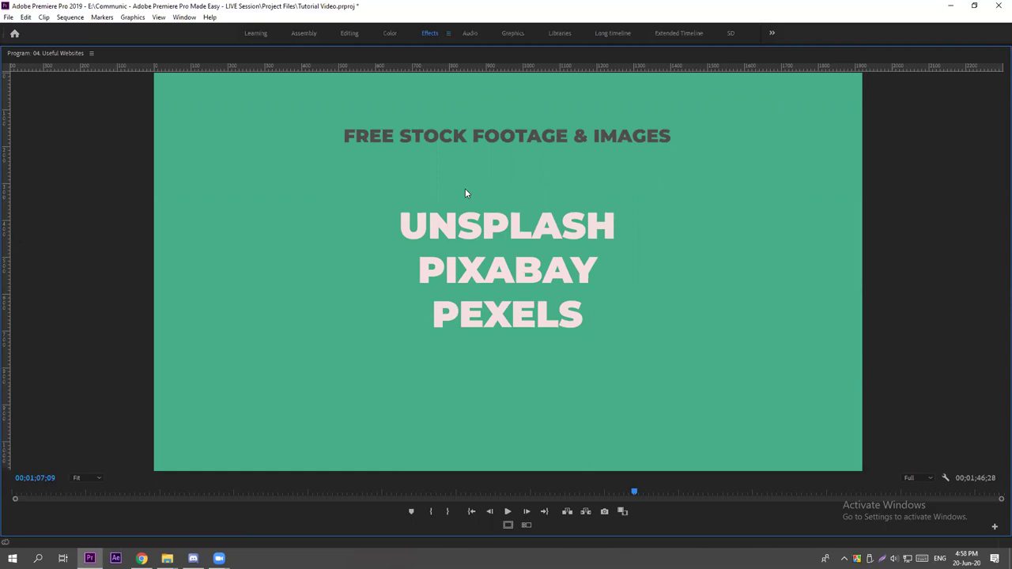
key("grave")
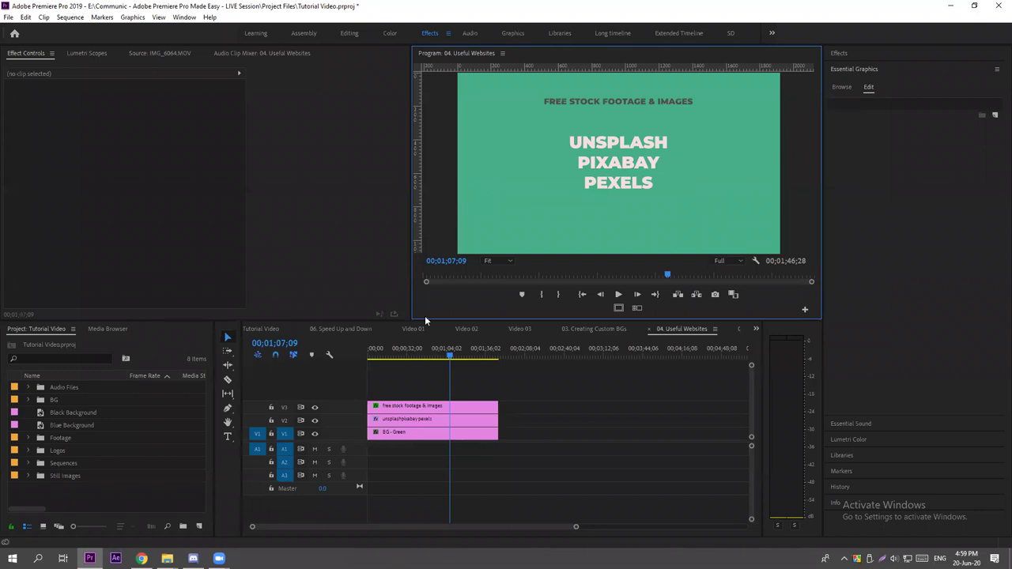
left_click(757, 329)
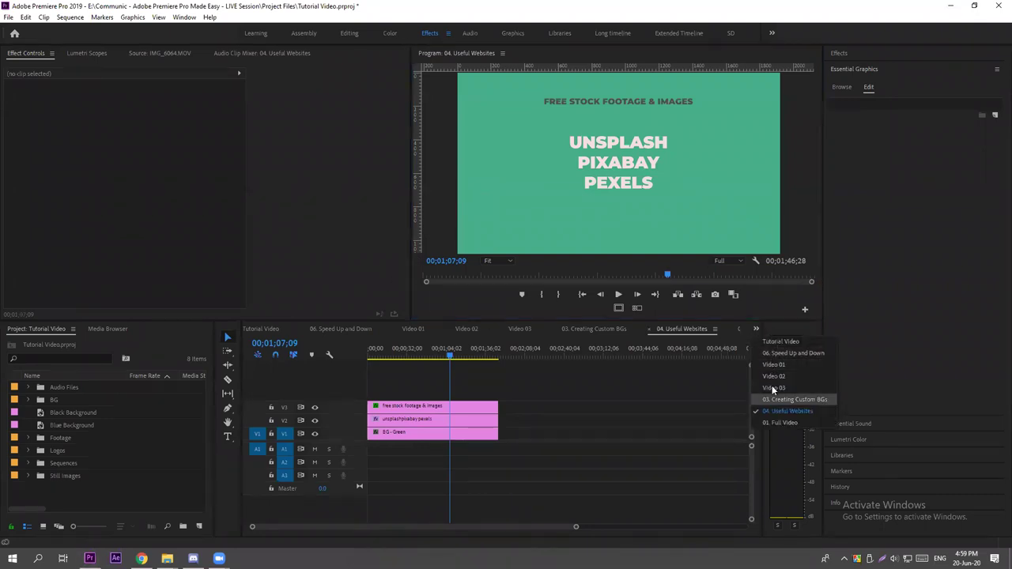
Return to 01. Full Video and scrub to the SO MANY COLORS end card.
left_click(779, 423)
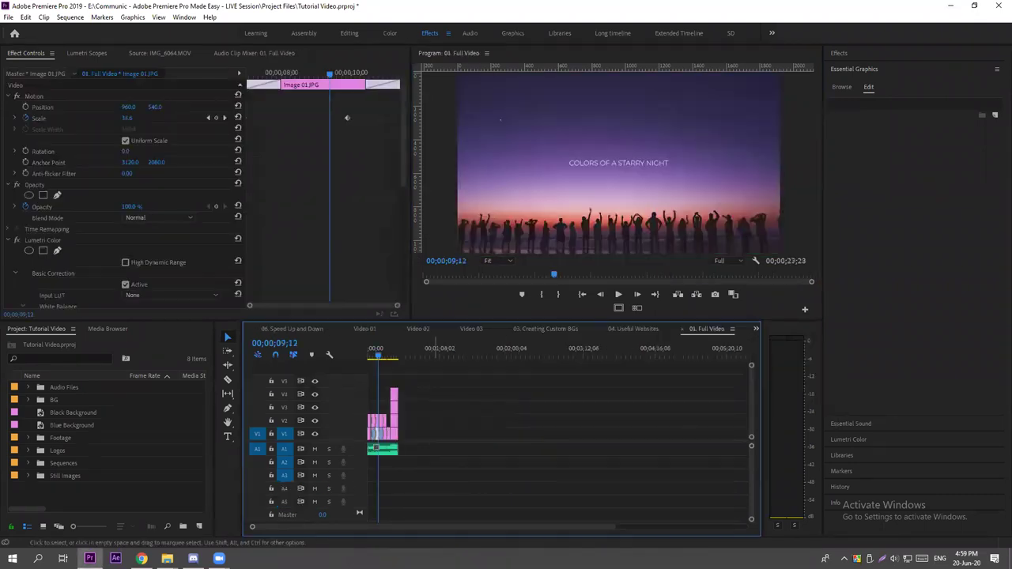
left_click_drag(254, 527, 376, 527)
left_click(504, 382)
left_click_drag(506, 355, 622, 381)
Open Export Media settings for the sequence and show the export preset list.
left_click(8, 16)
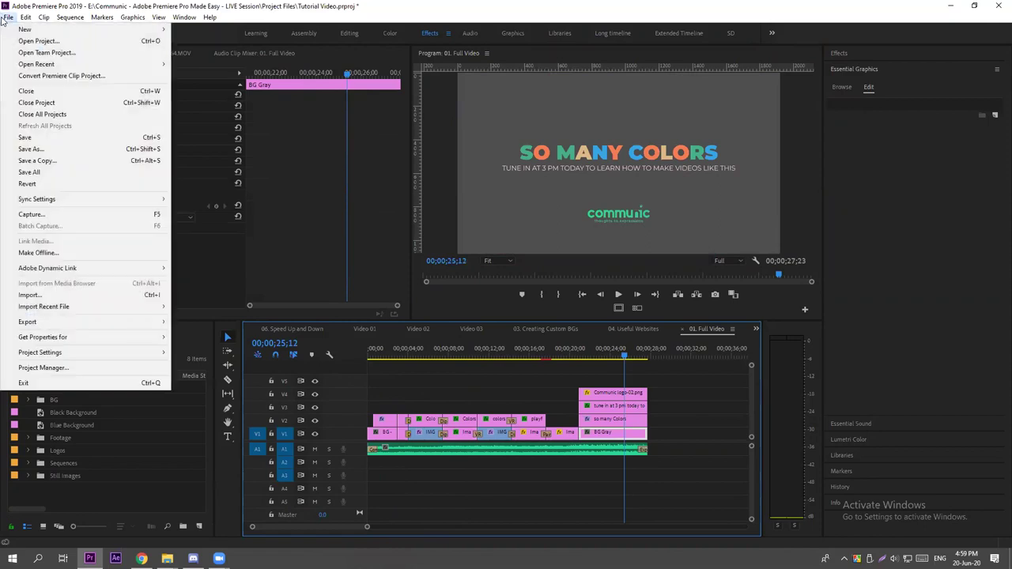
mouse_move(59, 323)
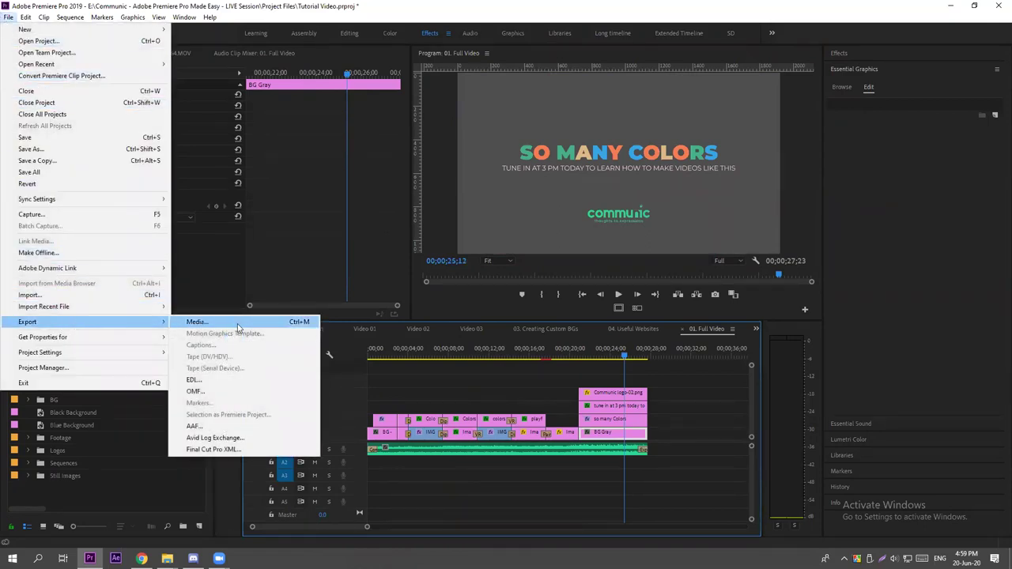
left_click(551, 382)
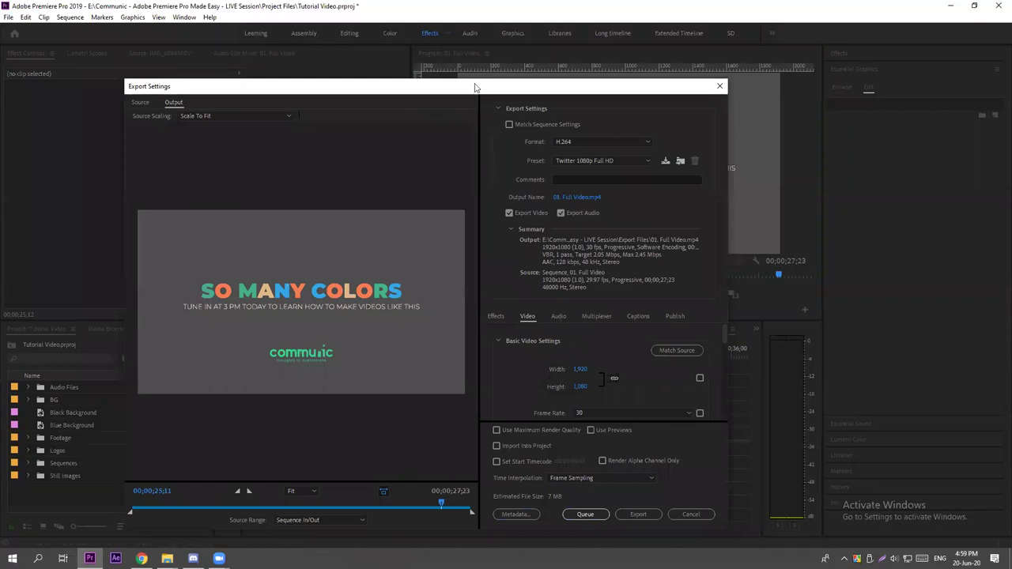
left_click_drag(476, 88, 482, 37)
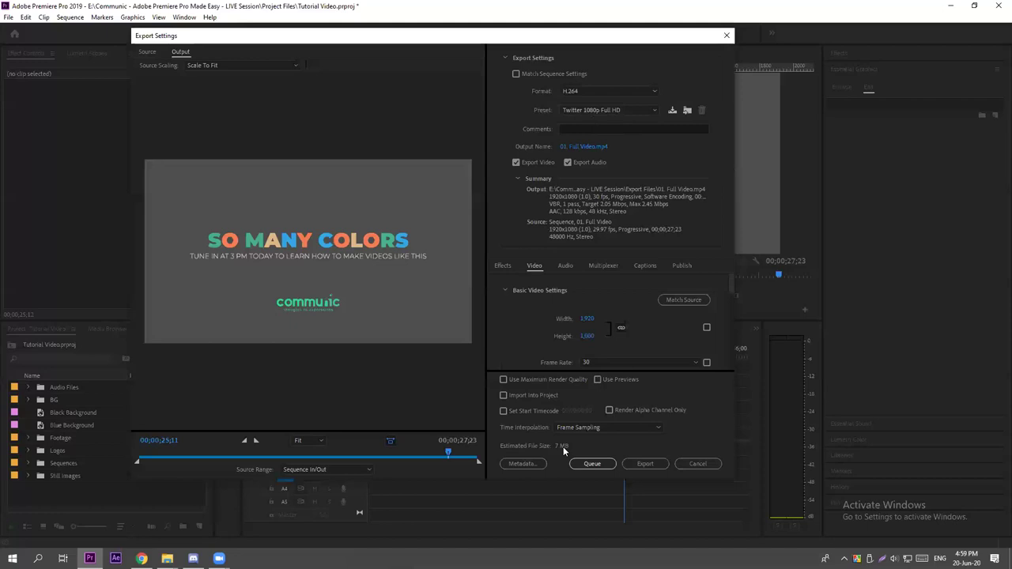
left_click(562, 109)
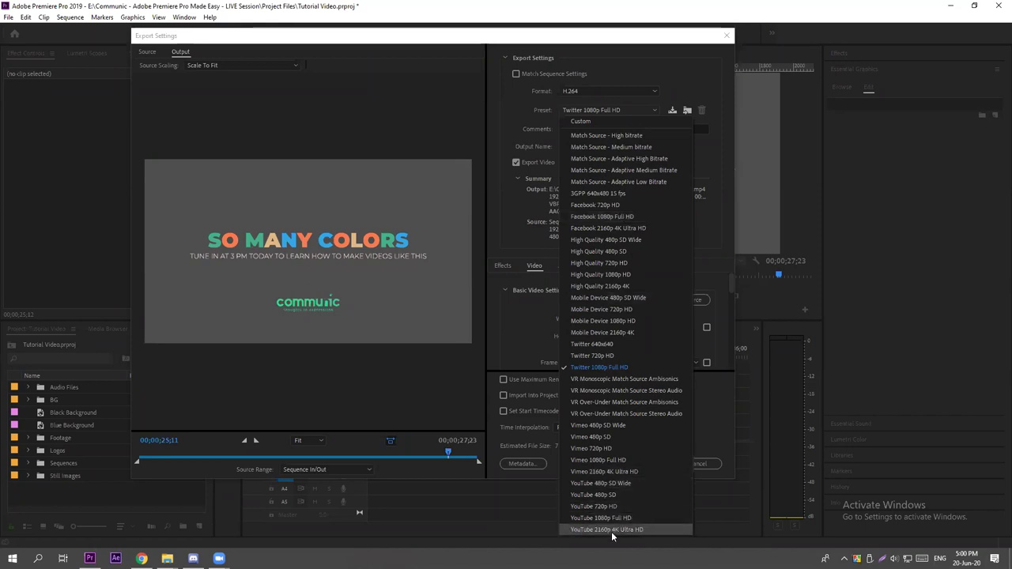
Try the Match Source - High bitrate preset, then go back to Twitter 1080p Full HD.
left_click(618, 135)
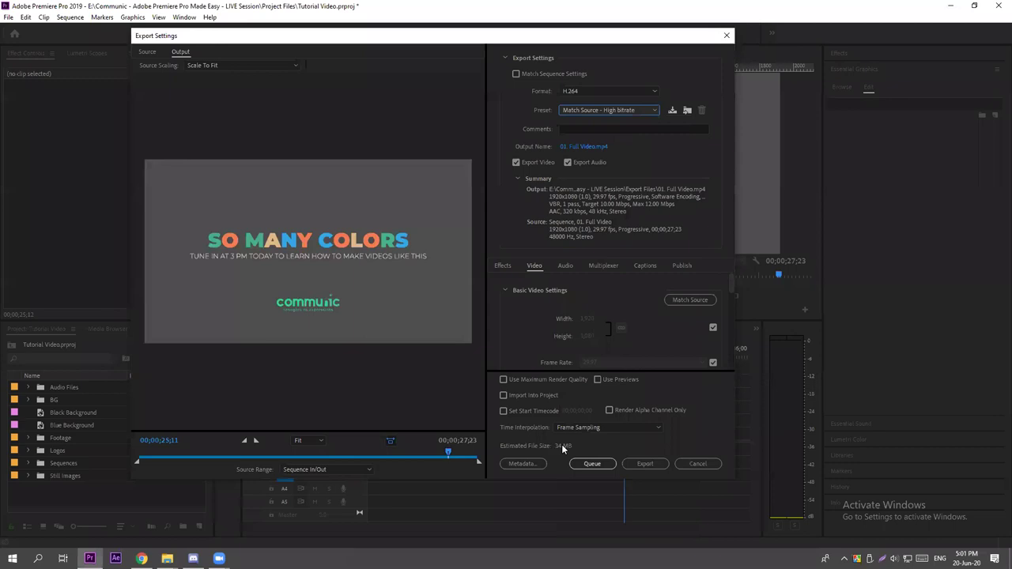
left_click(621, 110)
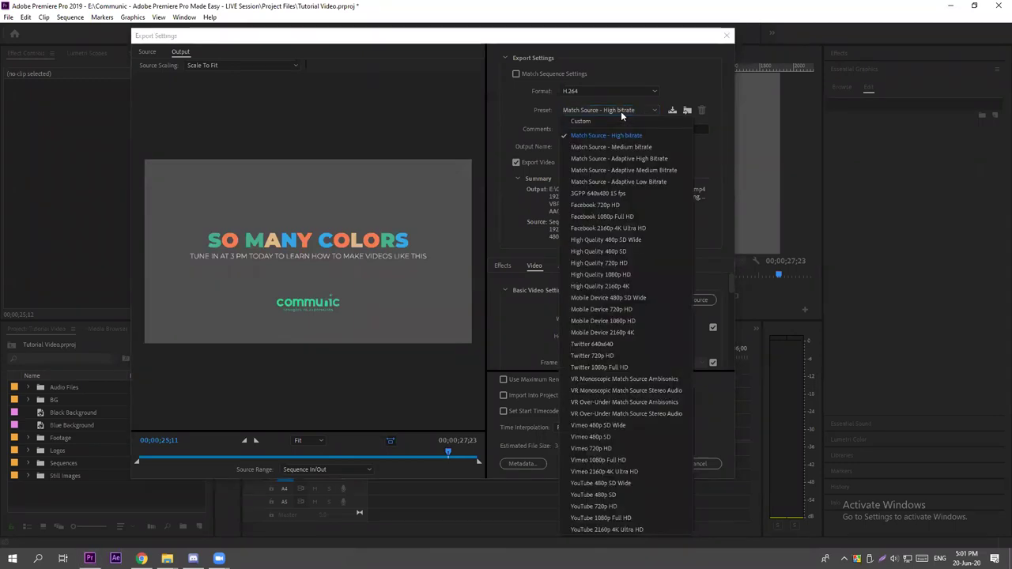
left_click(599, 367)
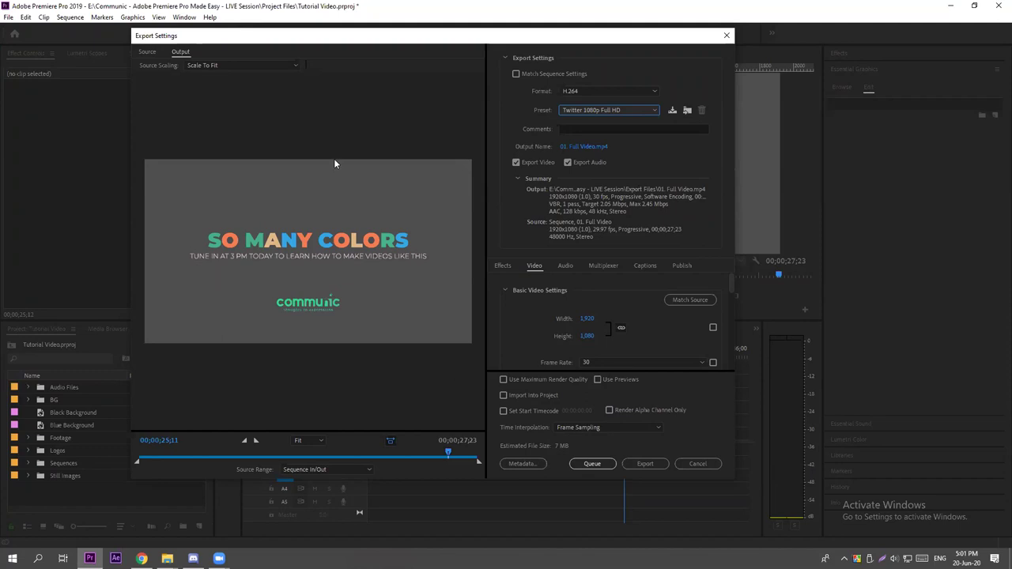
Look at the output file's save location without changes, then close Export Settings.
left_click_drag(405, 37, 324, 30)
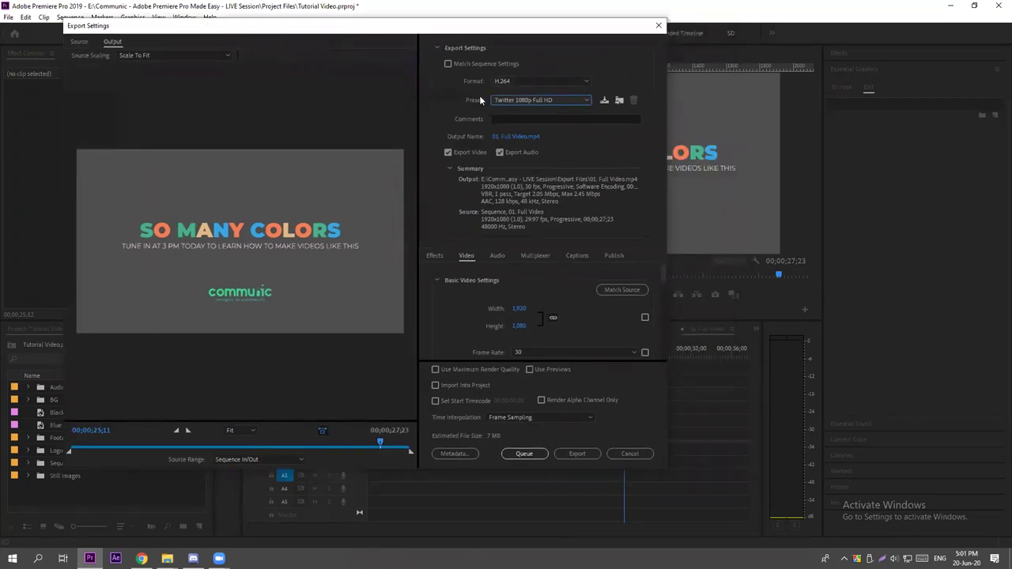
left_click(528, 140)
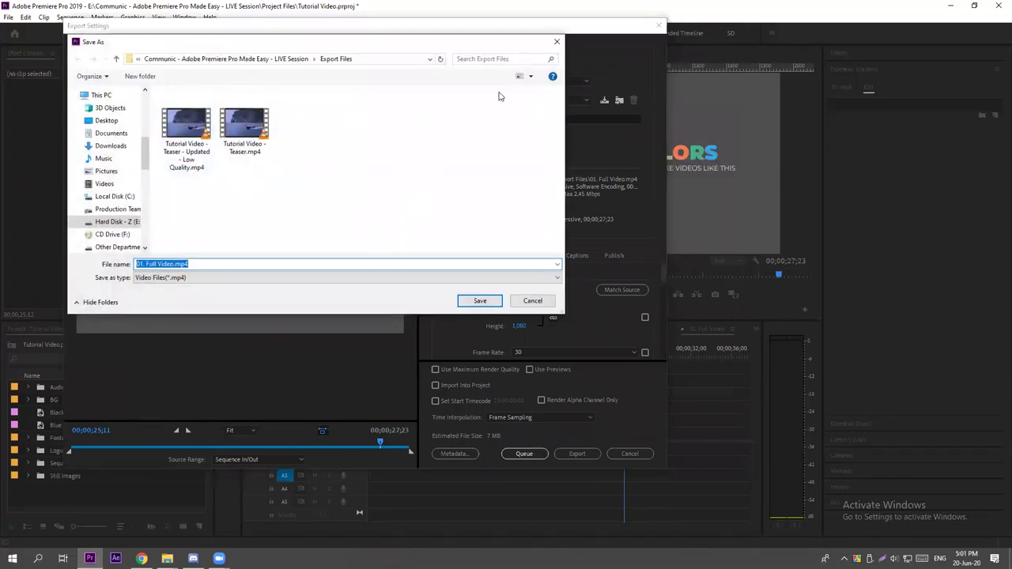
left_click(556, 42)
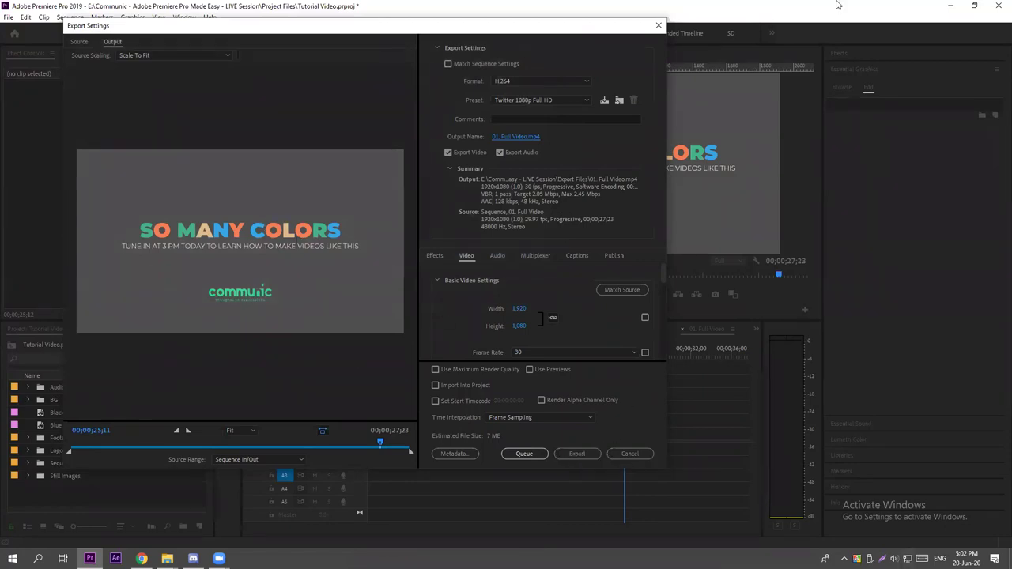
left_click(628, 454)
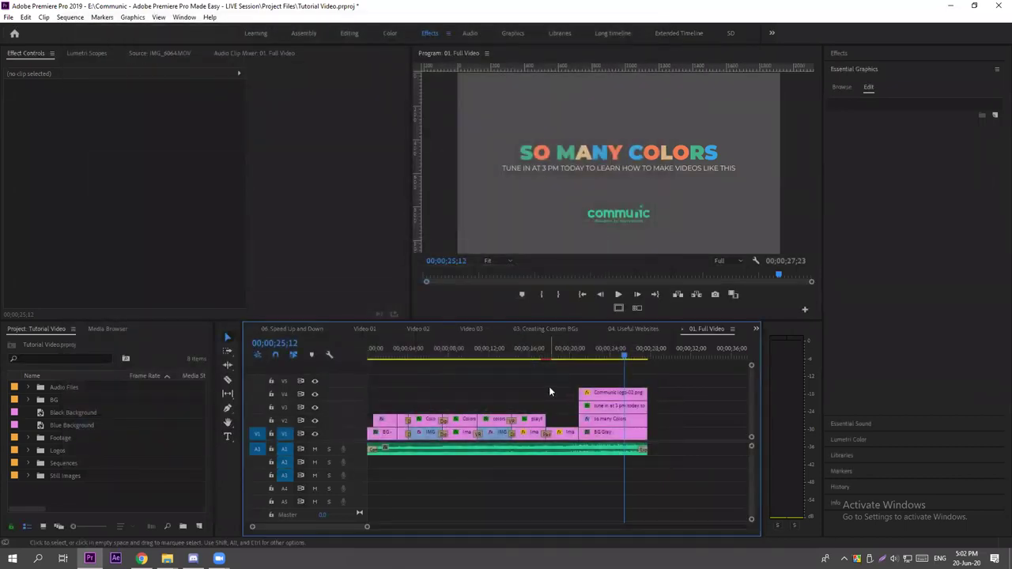
Fit the whole sequence in the timeline and briefly play it from the start.
key("Home")
key("backslash")
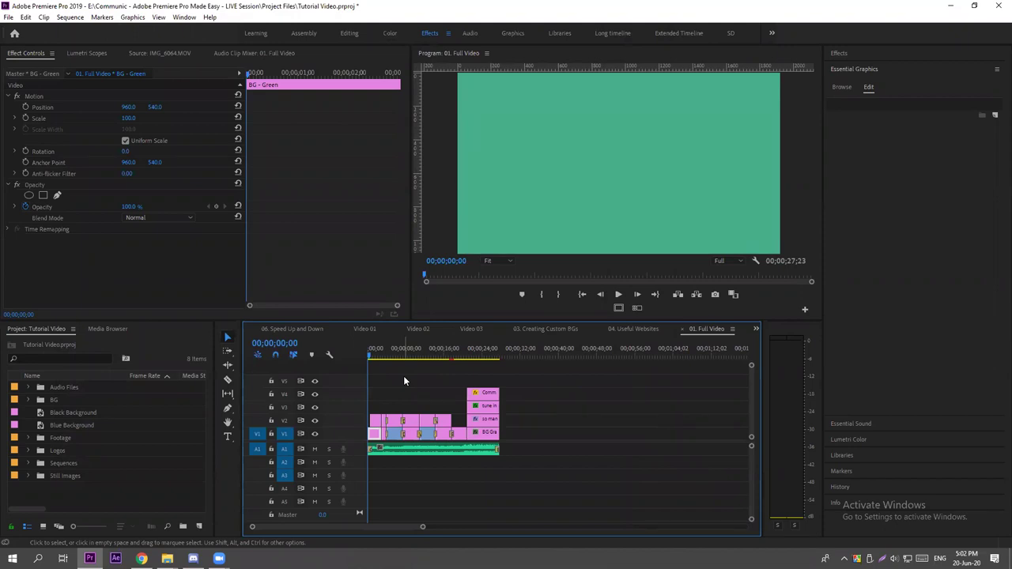
key("space")
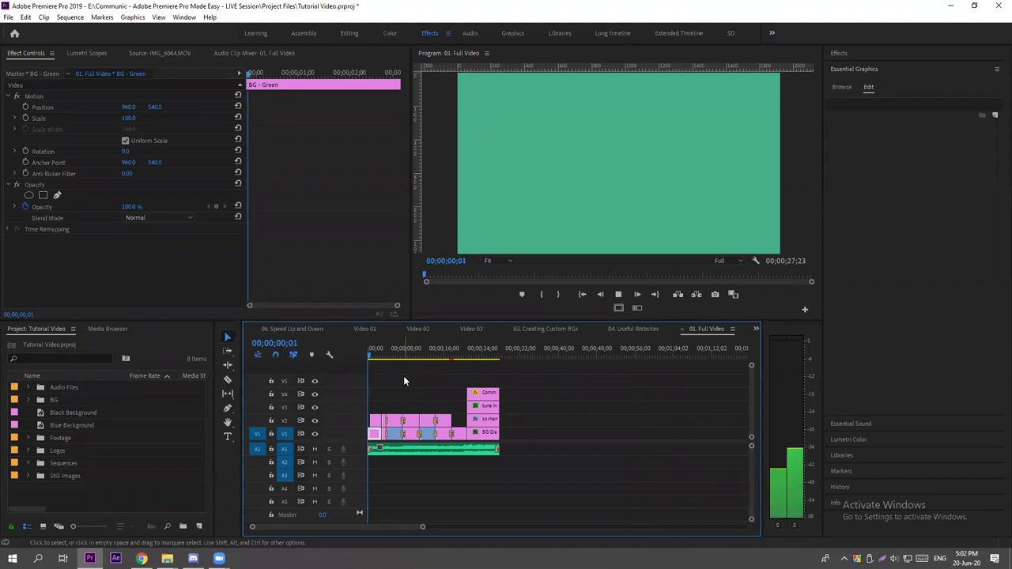
key("space")
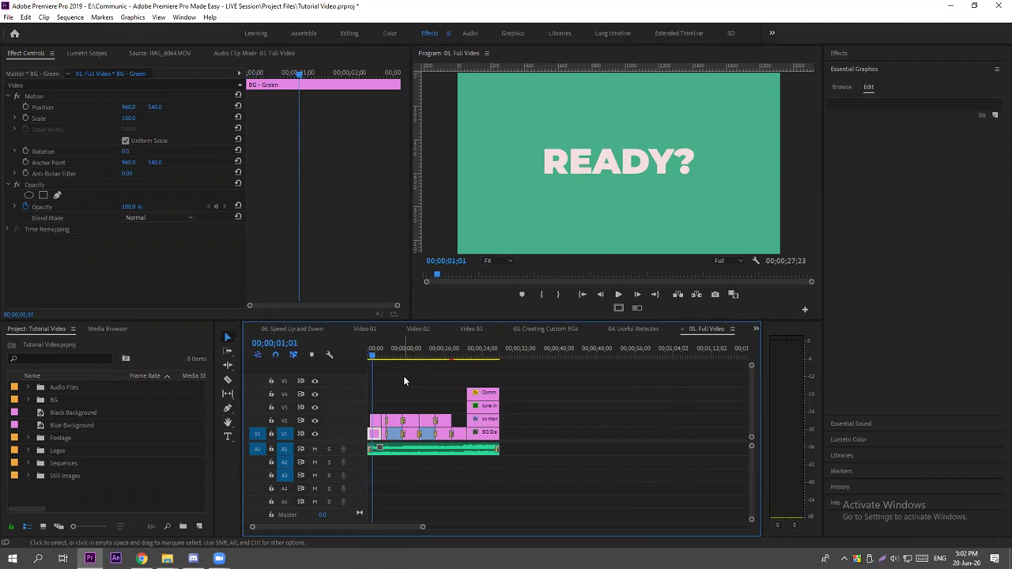
Set the Program Monitor playback resolution to 1/4 and move to about 5 seconds.
left_click(537, 218)
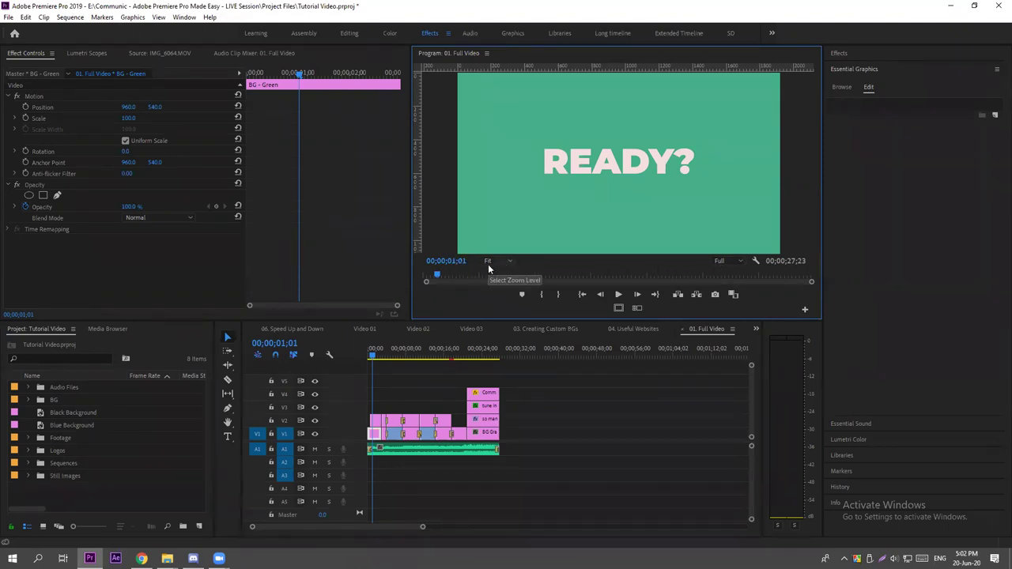
left_click(729, 261)
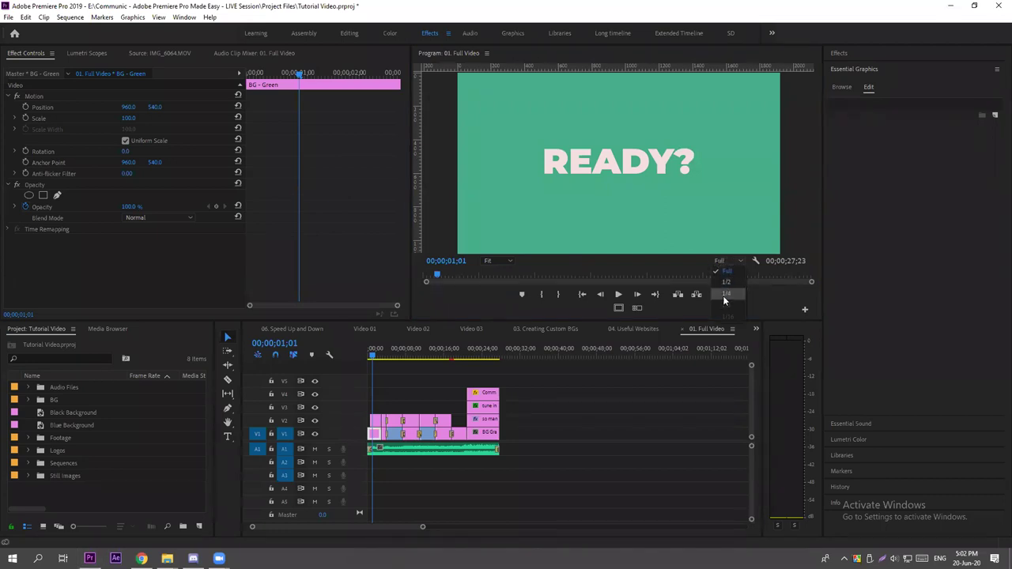
left_click(724, 294)
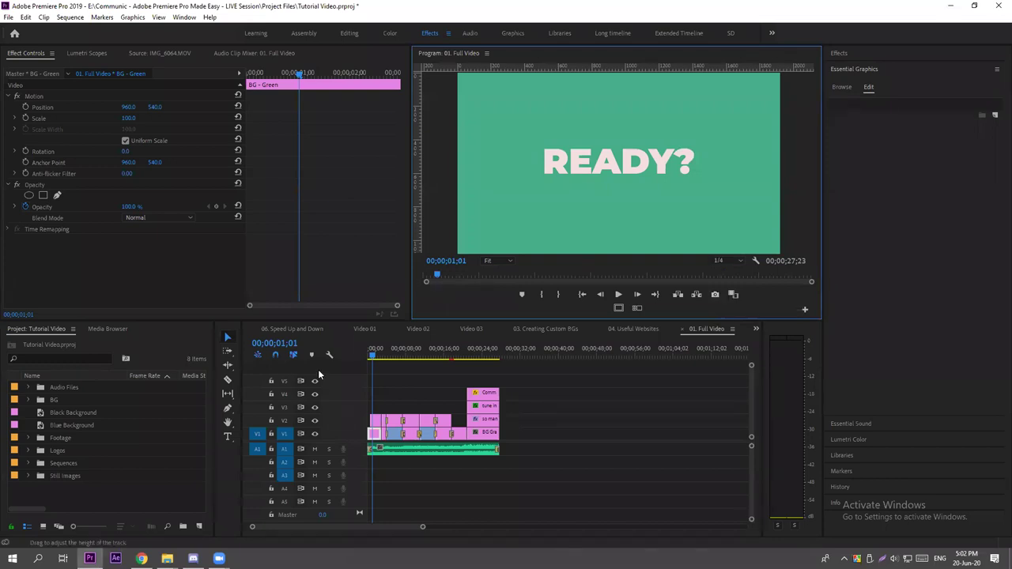
left_click(396, 353)
Play the starry night clip, then watch it in the maximized monitor, stopping at 00;00;10;14.
key("space")
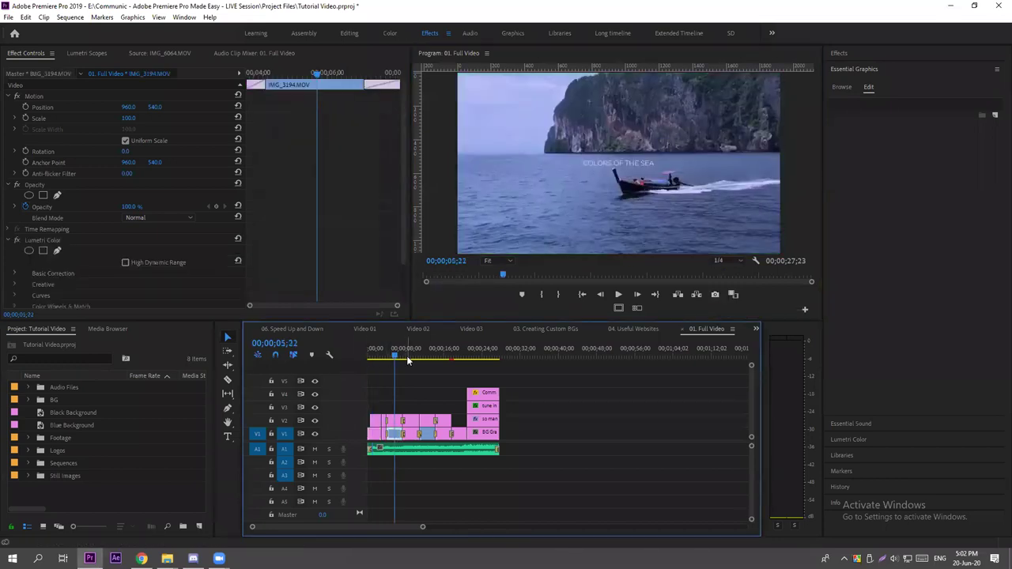
key("space")
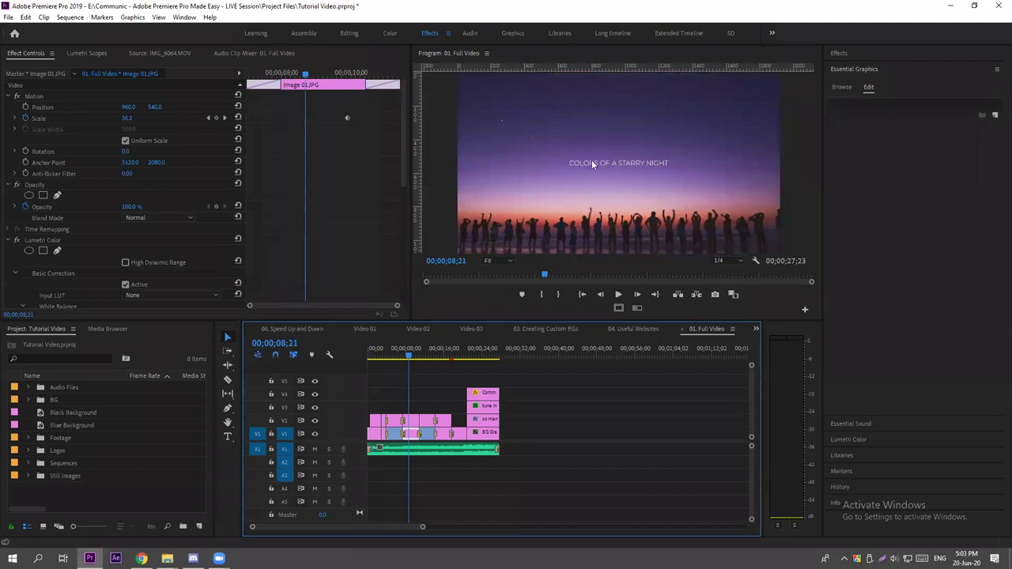
key("grave")
key("space")
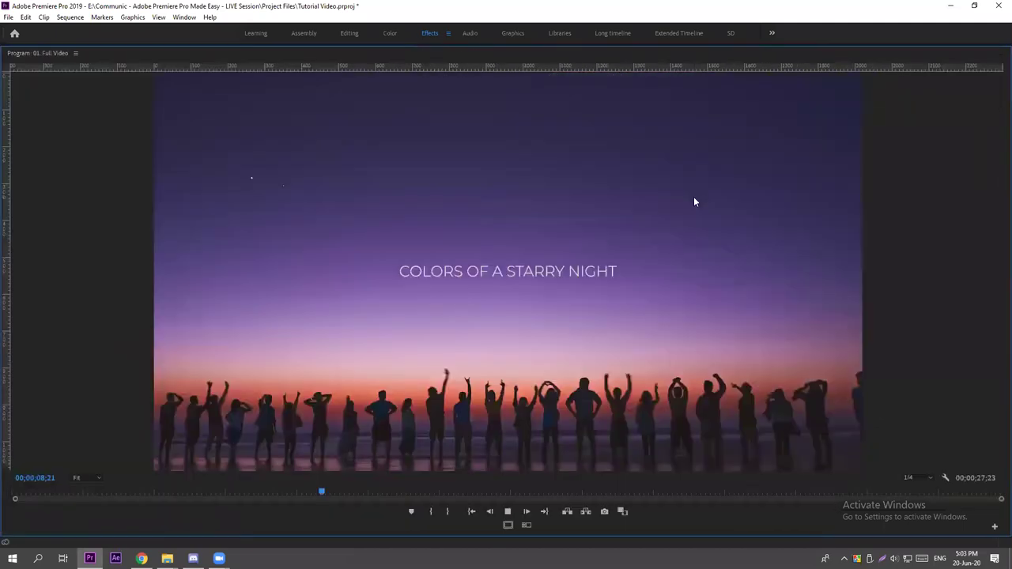
key("space")
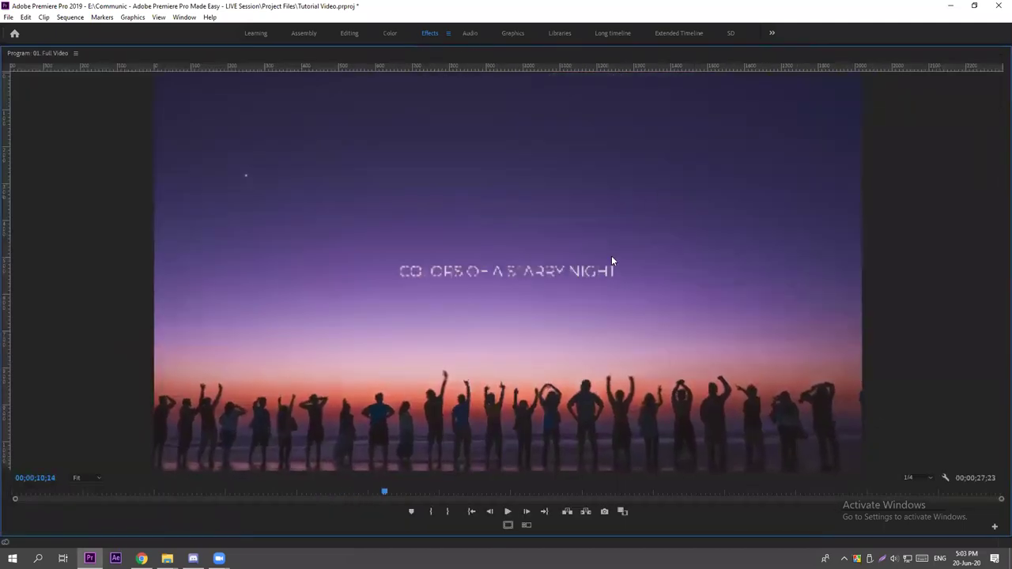
key("grave")
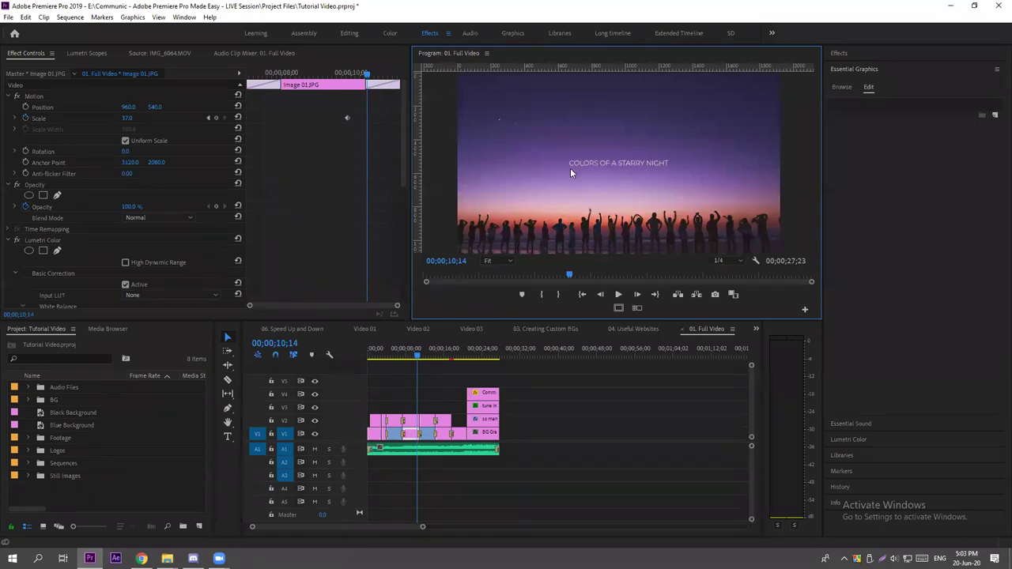
Switch playback resolution to Full and back to 1/4, then go to the browser.
left_click(732, 260)
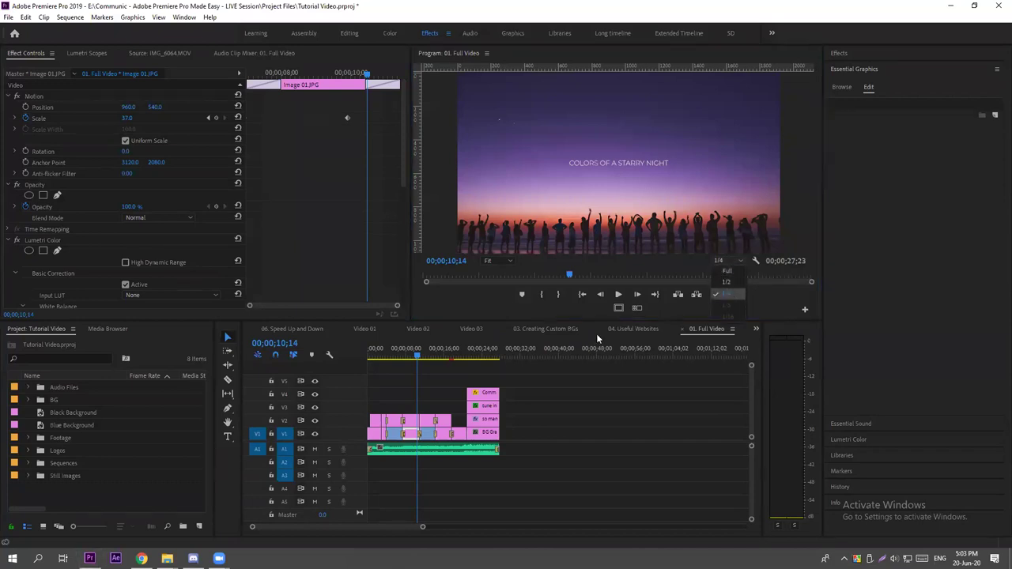
left_click(584, 406)
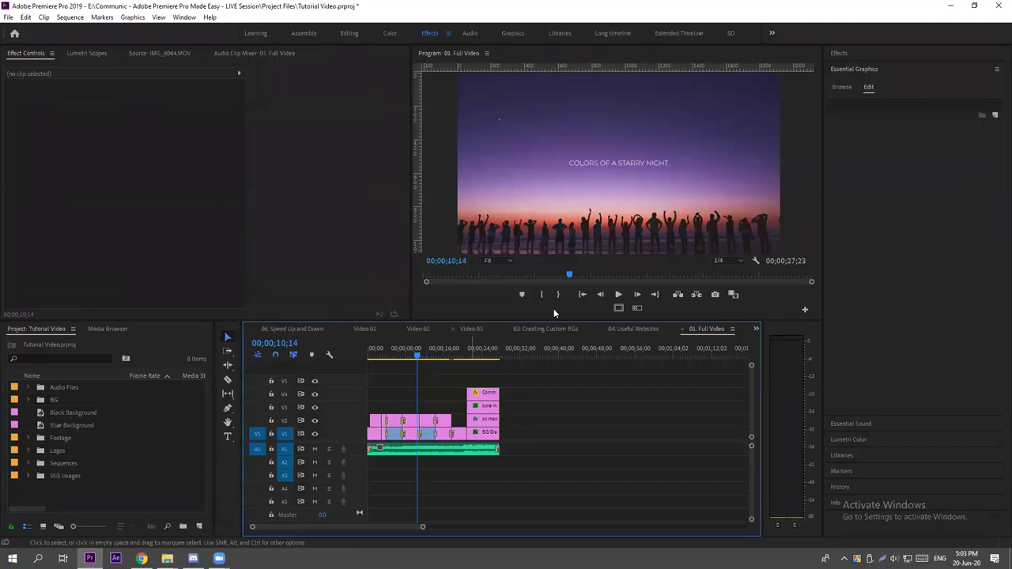
left_click(725, 262)
left_click(722, 271)
left_click(722, 261)
left_click(722, 295)
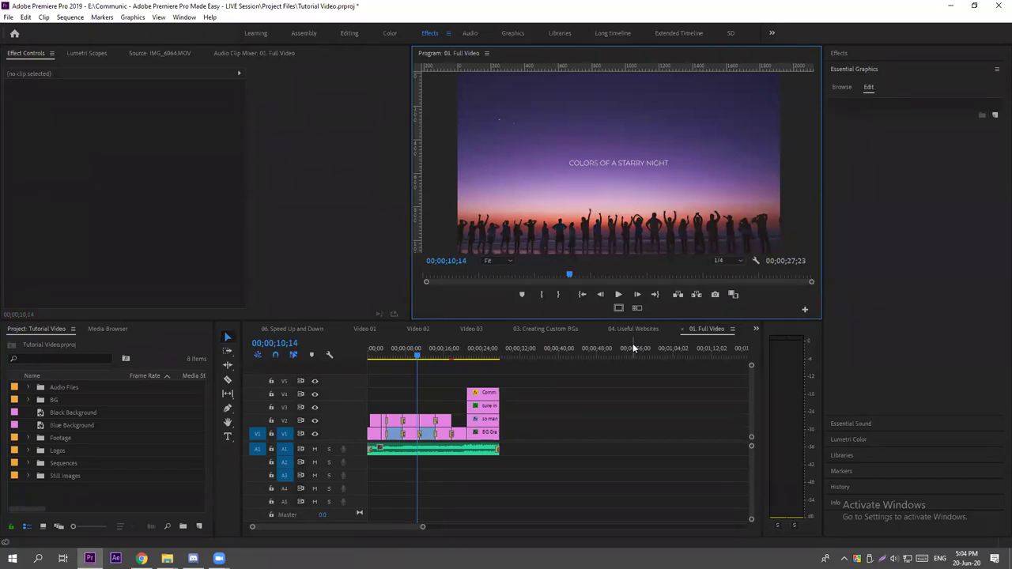
left_click(620, 378)
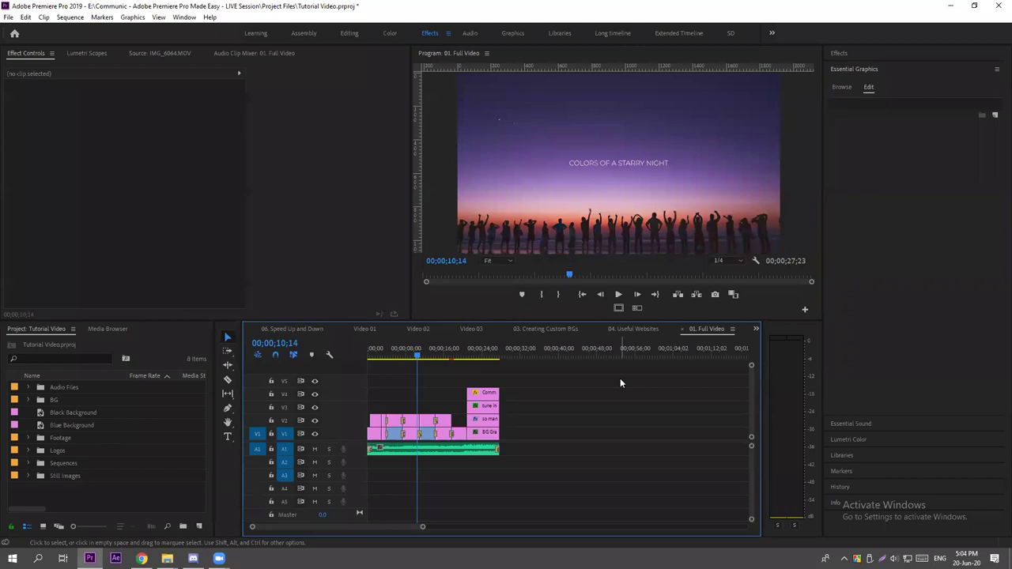
left_click(142, 558)
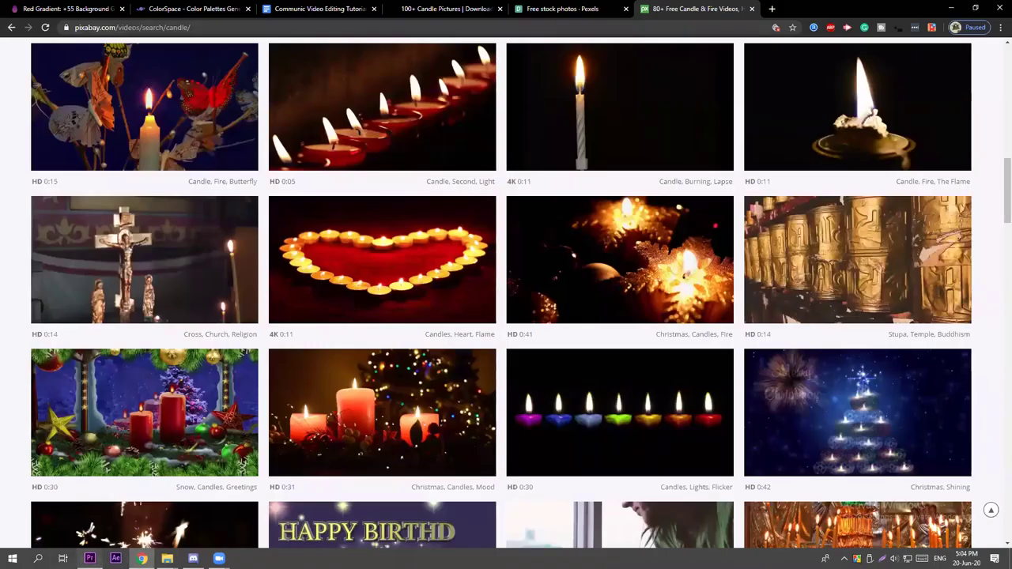
Switch from Chrome's Pixabay candle results back to Premiere Pro.
left_click(90, 559)
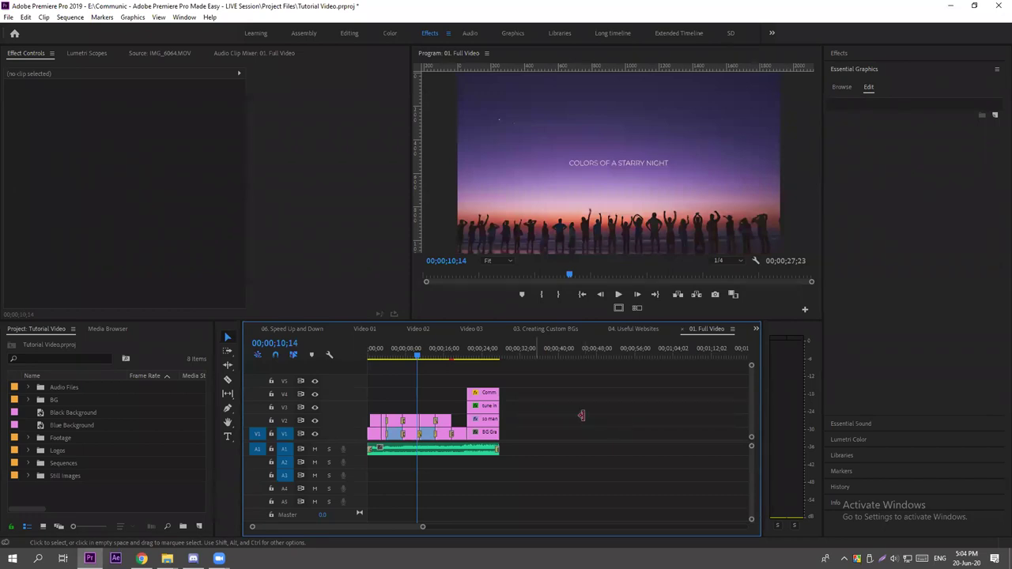
Select Black Background and Blue Background, then put the playhead on the concert clip at 00;00;12;21.
left_click(66, 413)
left_click(65, 425, "shift")
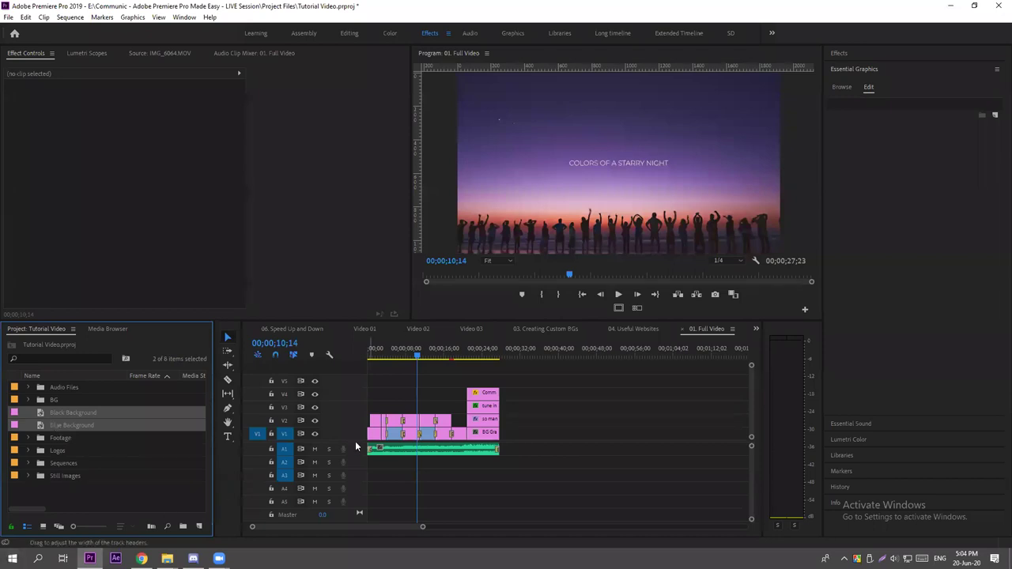
left_click(431, 350)
left_click(430, 350)
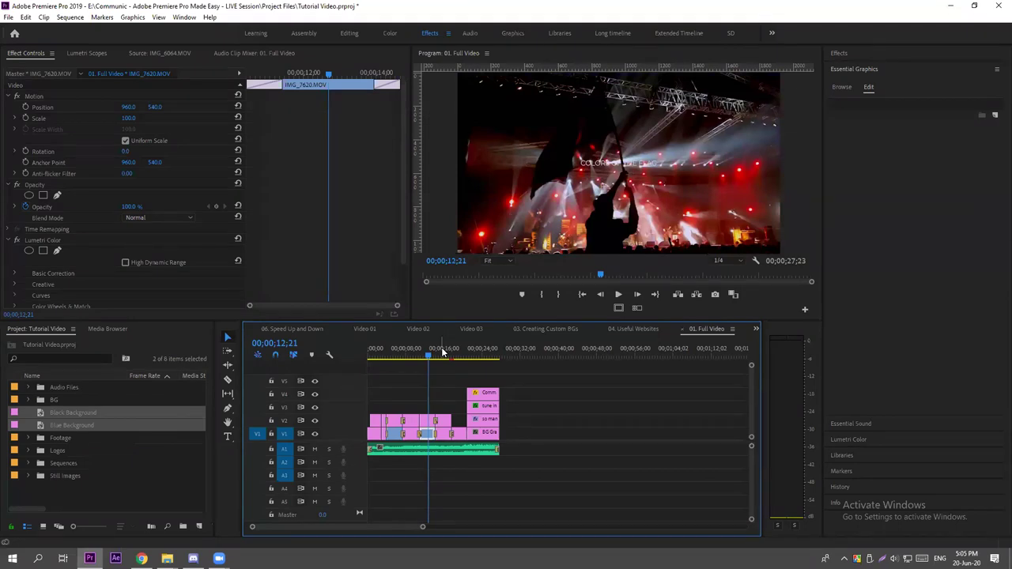
Move the playhead to 00;00;23;09 on the SO MANY COLORS end title.
left_click(478, 354)
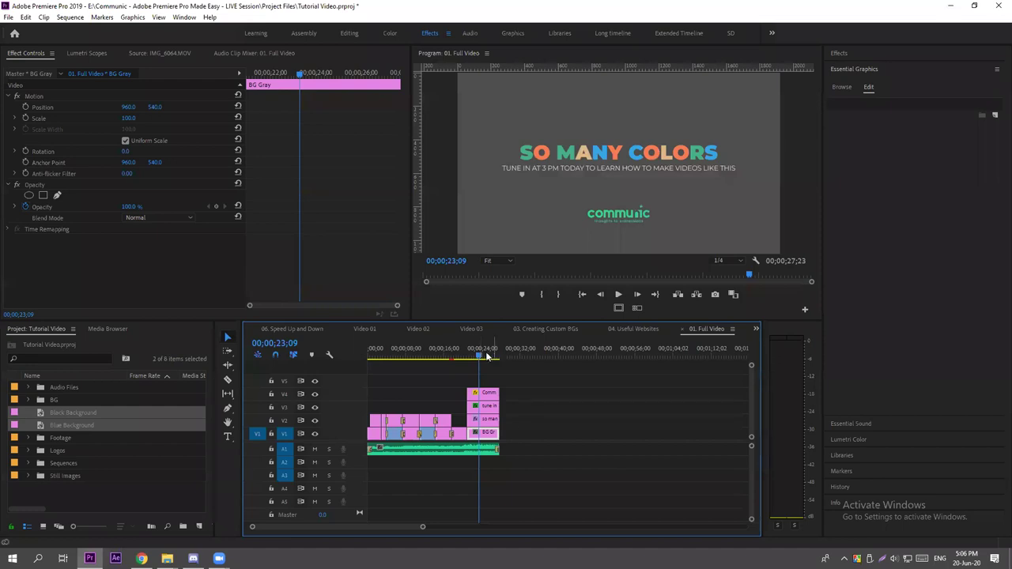
Scrub to 00;00;24;15 and move Black Background and Blue Background into the BG bin.
left_click_drag(482, 355, 491, 355)
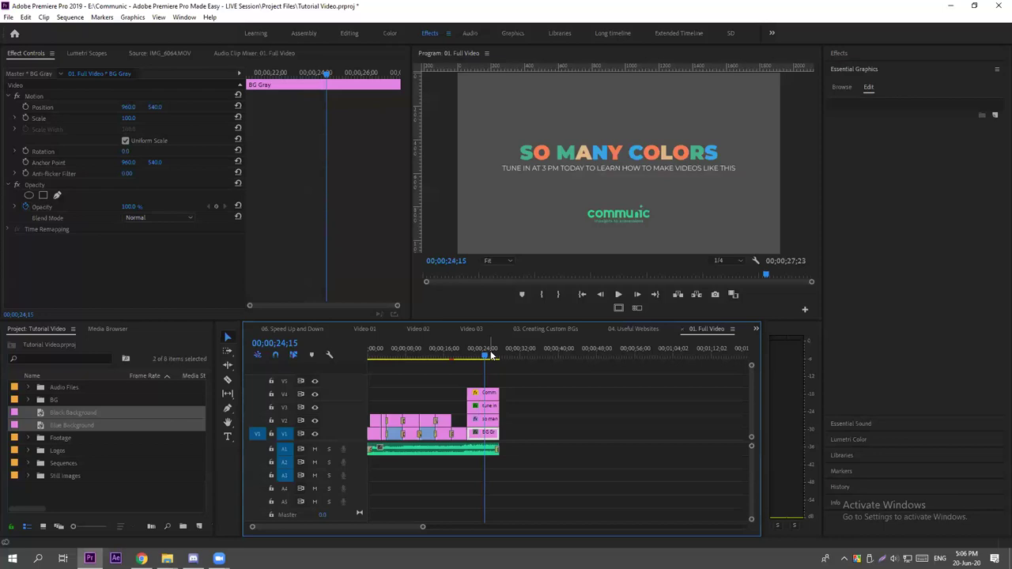
left_click_drag(64, 410, 56, 400)
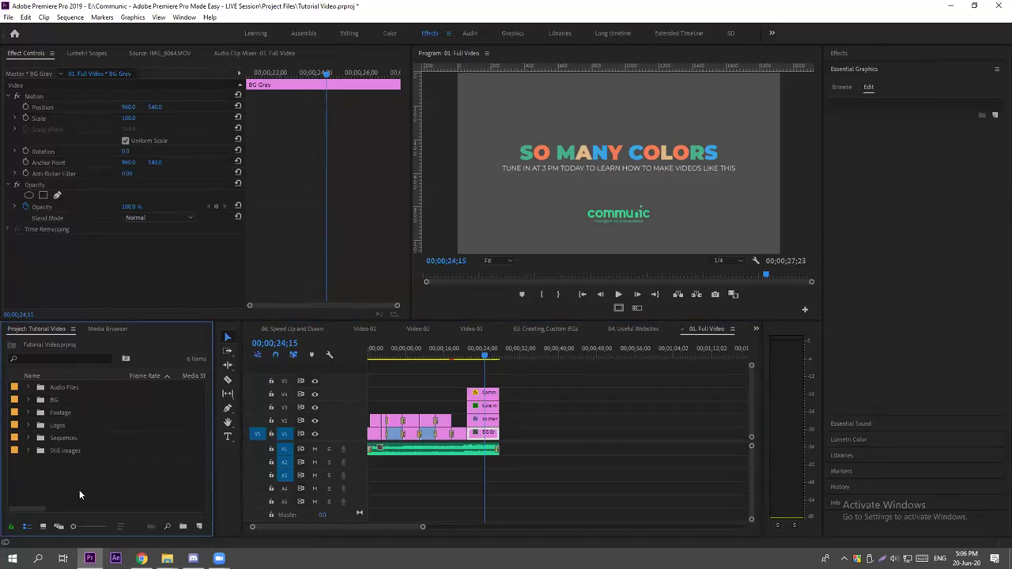